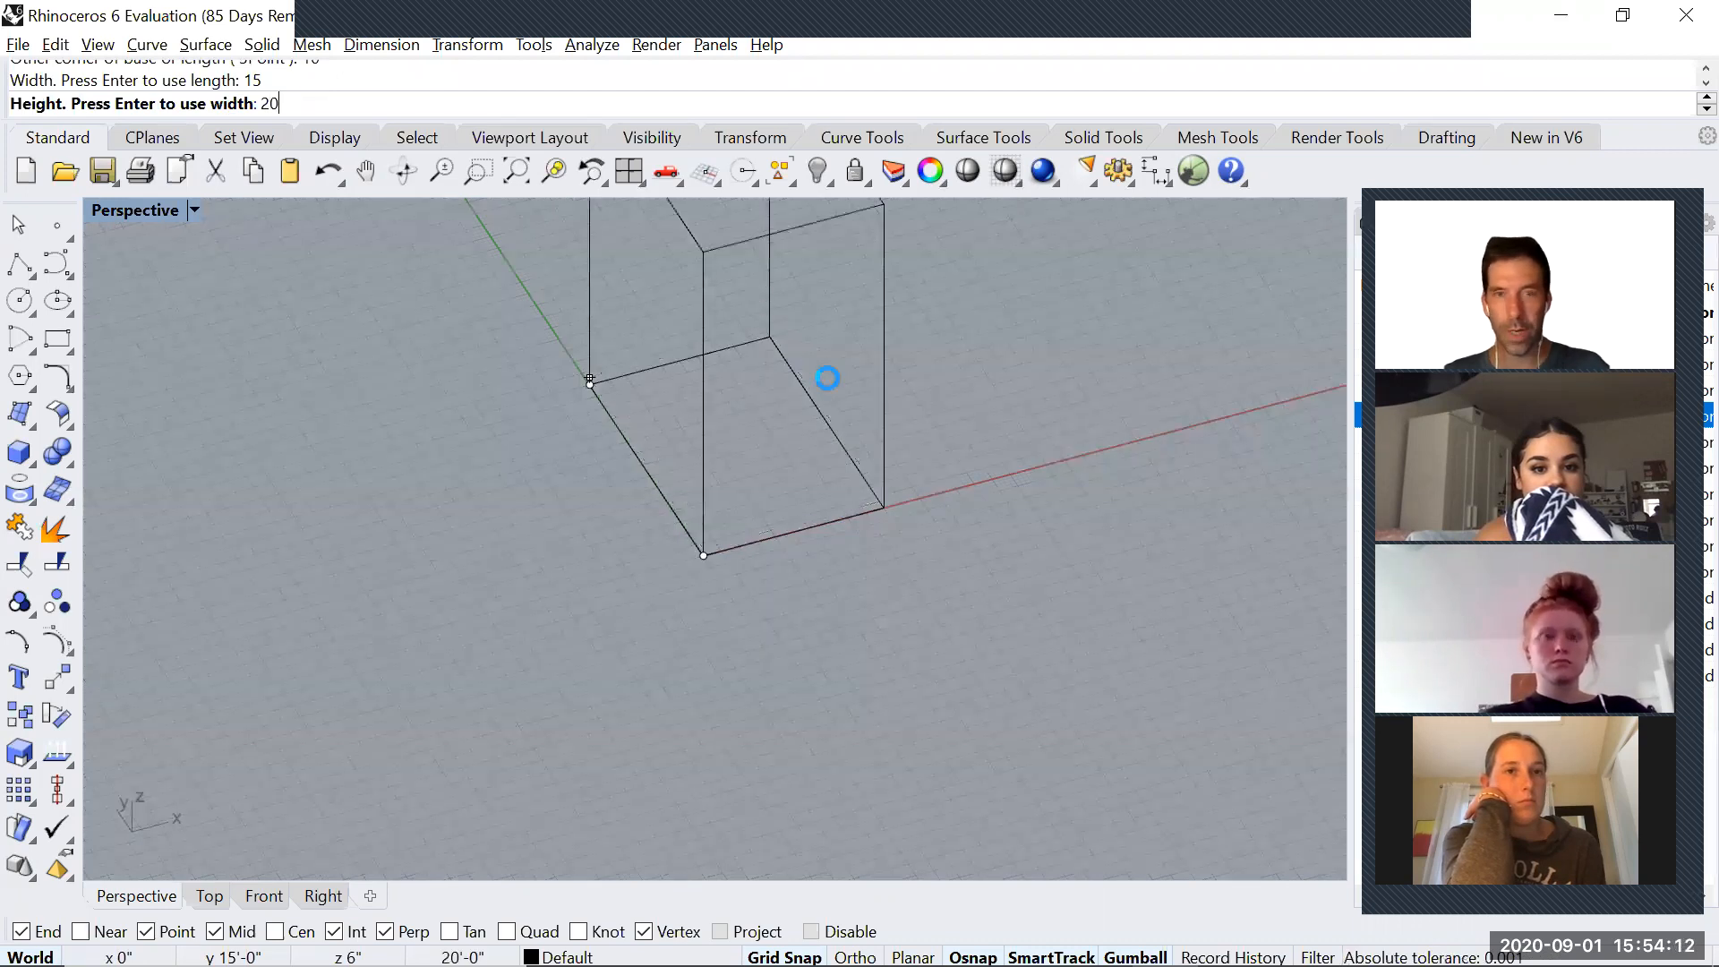
# Complete the box with a height of 20 feet
pyautogui.click(827, 378)
pyautogui.scroll(-3, 878, 566)
pyautogui.scroll(4, 852, 570)
pyautogui.keyDown('shift'); pyautogui.moveTo(877, 566); pyautogui.dragTo(222, 525, button='right'); pyautogui.keyUp('shift')
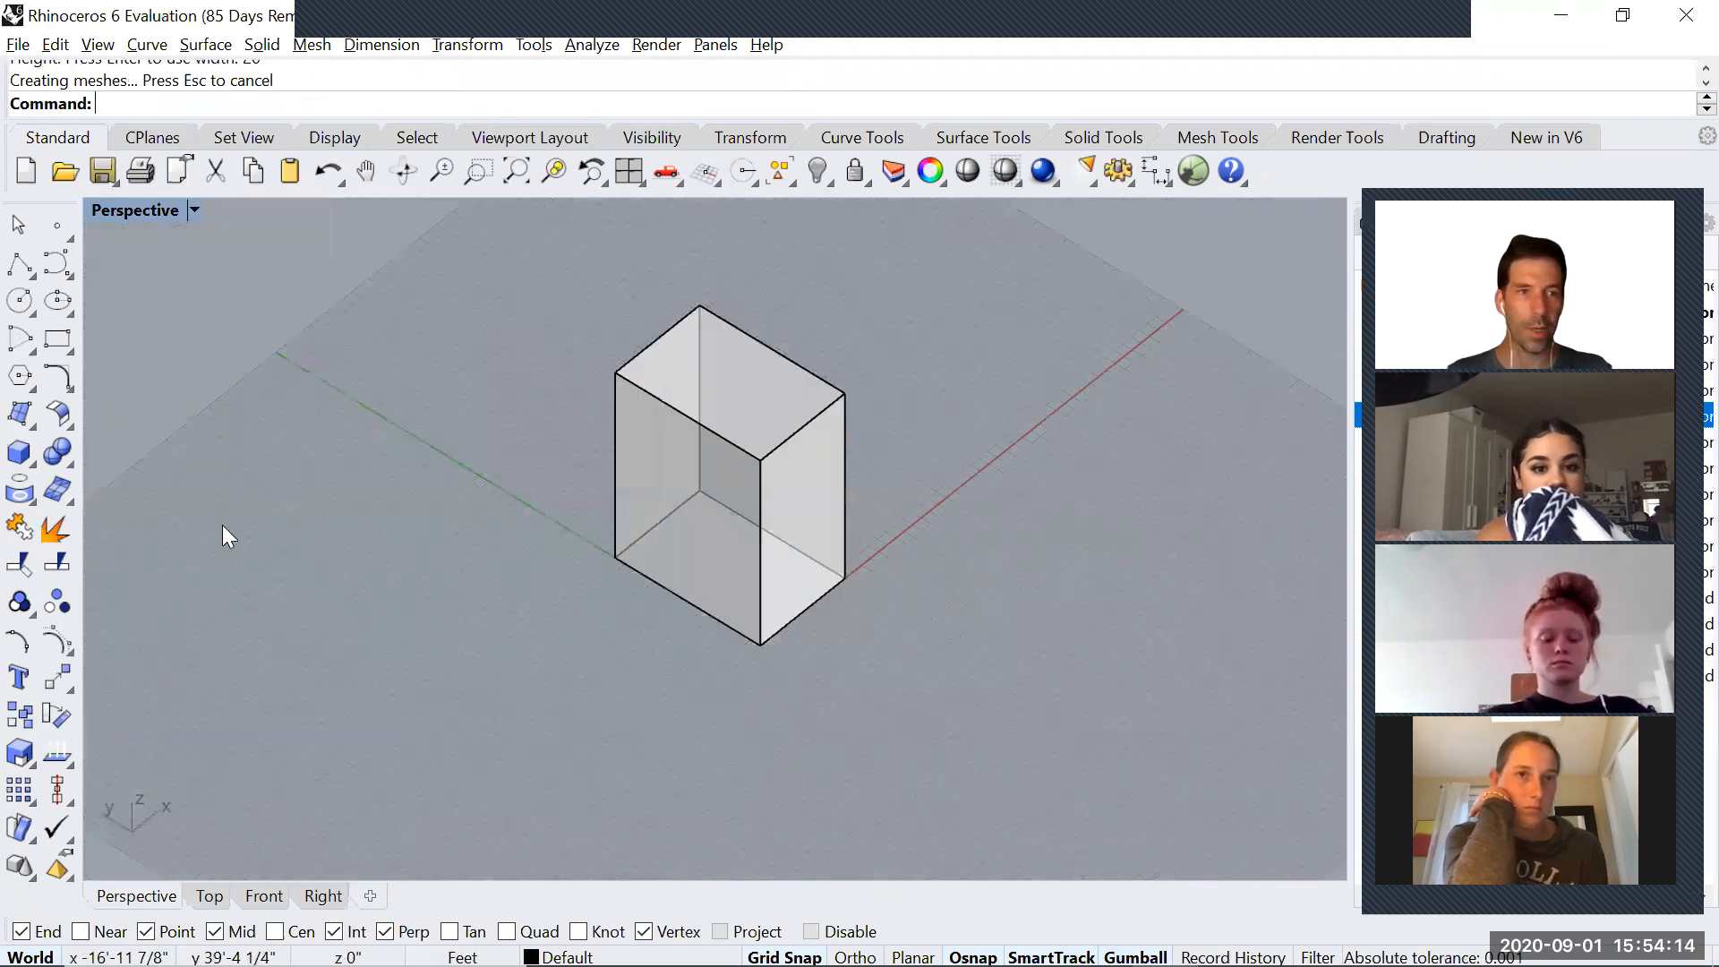
# Draw a short solid cylinder centred on the box's bottom edge and move it slightly down
pyautogui.click(24, 461)
pyautogui.moveTo(129, 433); pyautogui.dragTo(271, 336)
pyautogui.click(235, 371)
pyautogui.click(673, 589)
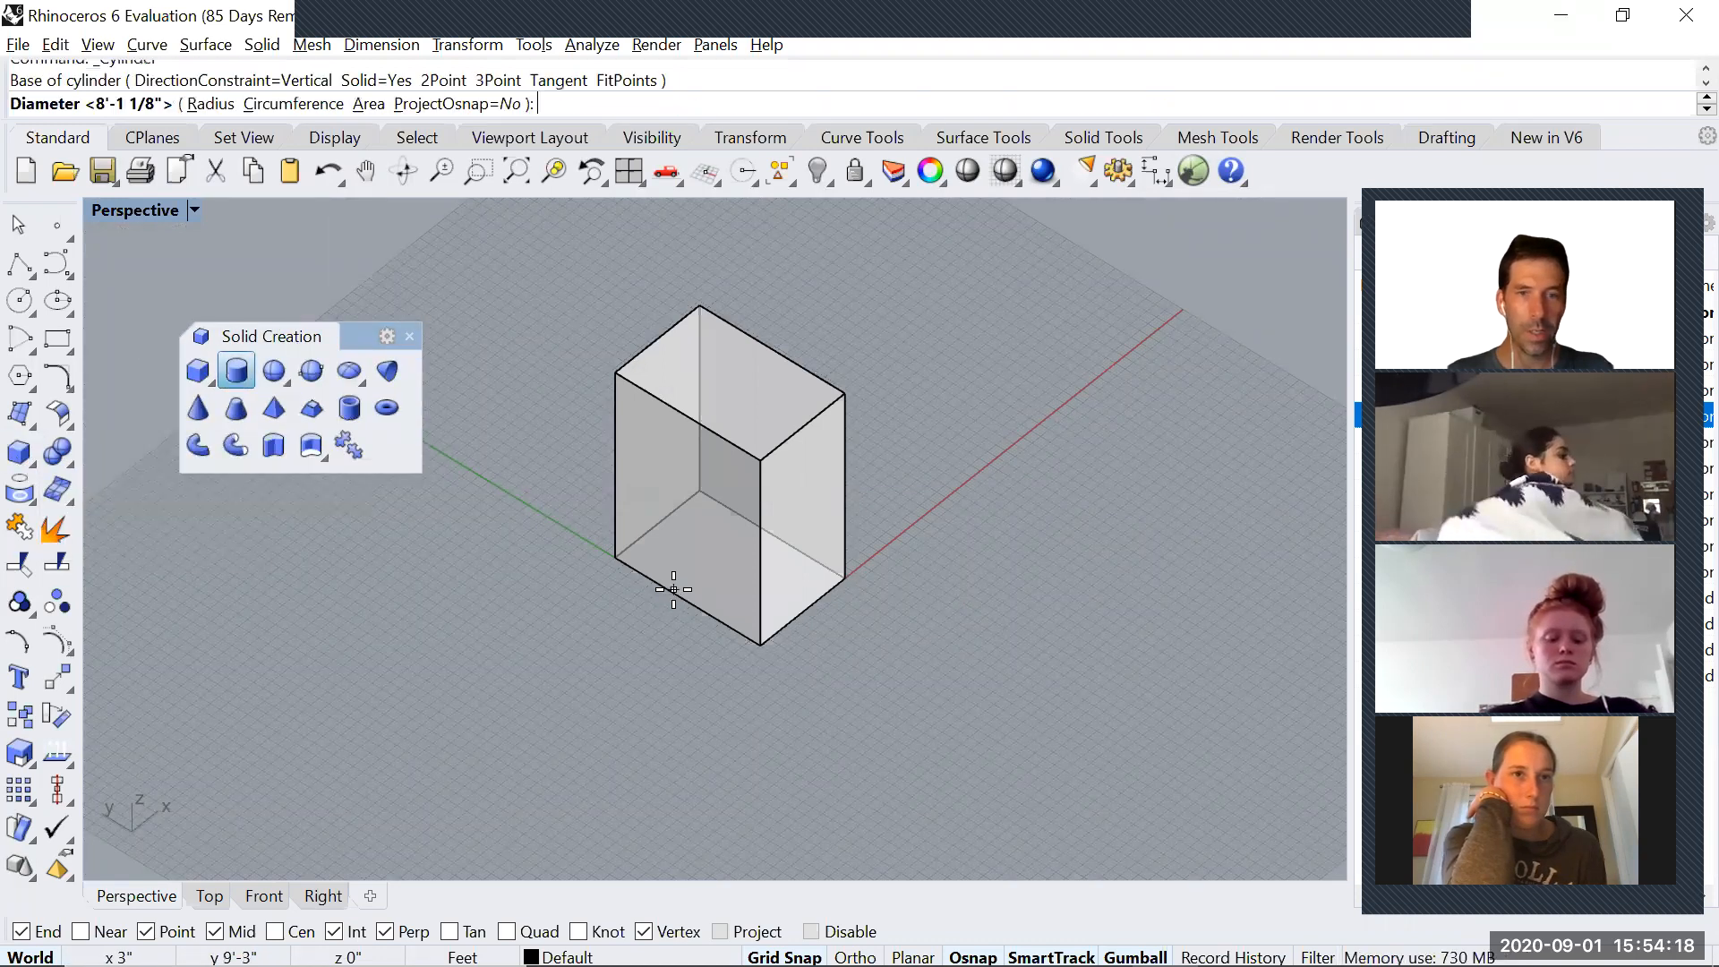
pyautogui.click(745, 595)
pyautogui.click(729, 498)
pyautogui.click(657, 623)
pyautogui.moveTo(676, 515); pyautogui.dragTo(678, 571)
pyautogui.moveTo(692, 614); pyautogui.dragTo(498, 498, button='right')
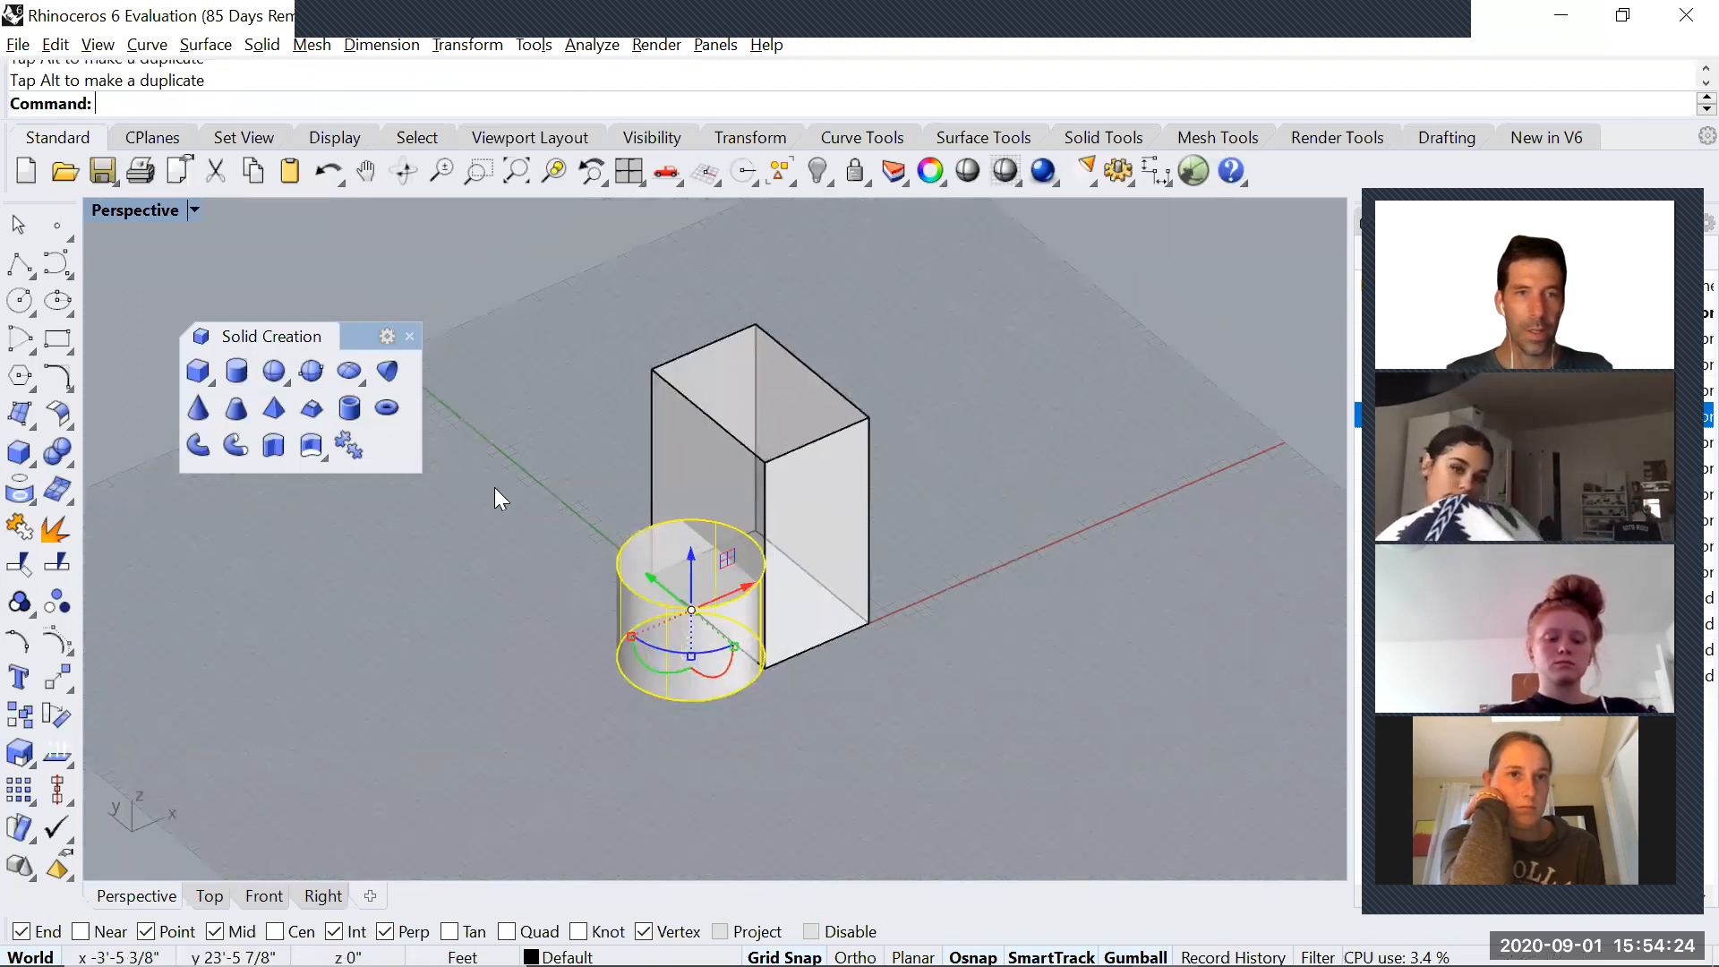
# Draw a large, thin torus overlapping the box and raise it above the ground plane
pyautogui.click(387, 407)
pyautogui.click(983, 518)
pyautogui.click(953, 656)
pyautogui.click(962, 638)
pyautogui.click(1034, 387)
pyautogui.moveTo(981, 477); pyautogui.dragTo(978, 390)
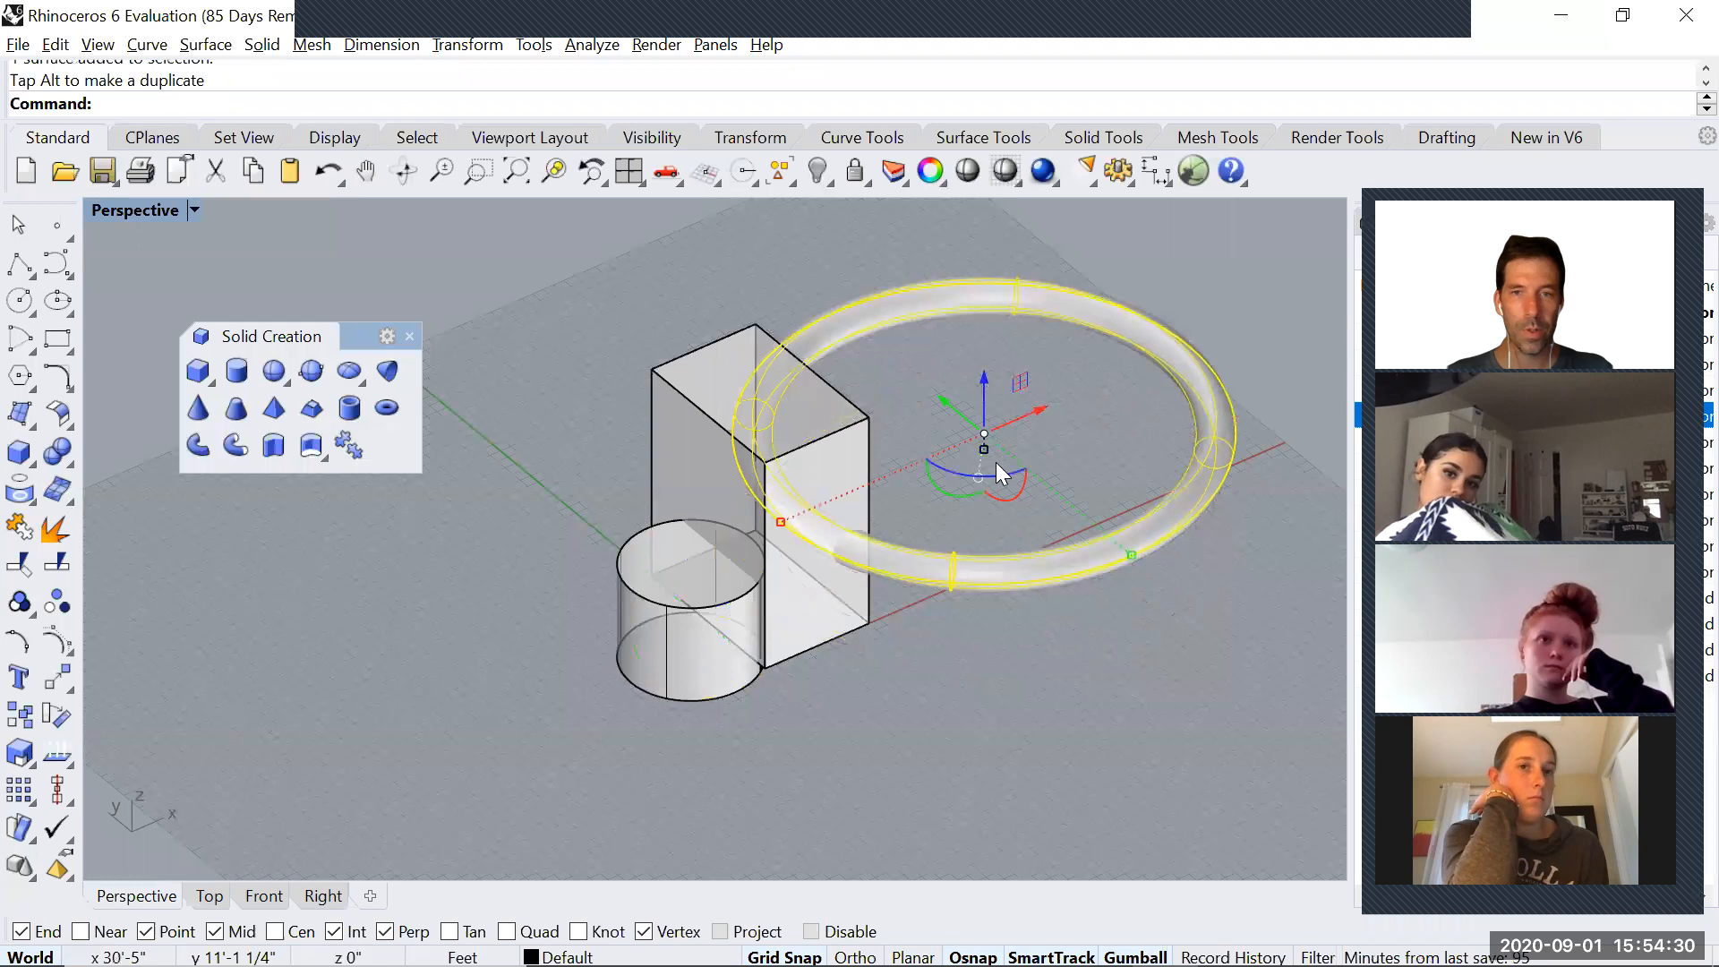
# Create two tilted copies of the torus that cross the box and the cylinder at different angles
pyautogui.moveTo(966, 406); pyautogui.dragTo(881, 517)
pyautogui.moveTo(947, 419); pyautogui.dragTo(891, 526)
pyautogui.moveTo(797, 603)
pyautogui.mouseDown(button='right')
pyautogui.moveTo(860, 572)
pyautogui.moveTo(937, 579)
pyautogui.moveTo(785, 591)
pyautogui.mouseUp(button='right')
pyautogui.moveTo(920, 580); pyautogui.dragTo(845, 684)
pyautogui.press('alt')
pyautogui.moveTo(845, 684); pyautogui.dragTo(903, 616, button='right')
pyautogui.moveTo(725, 538); pyautogui.dragTo(455, 456, button='right')
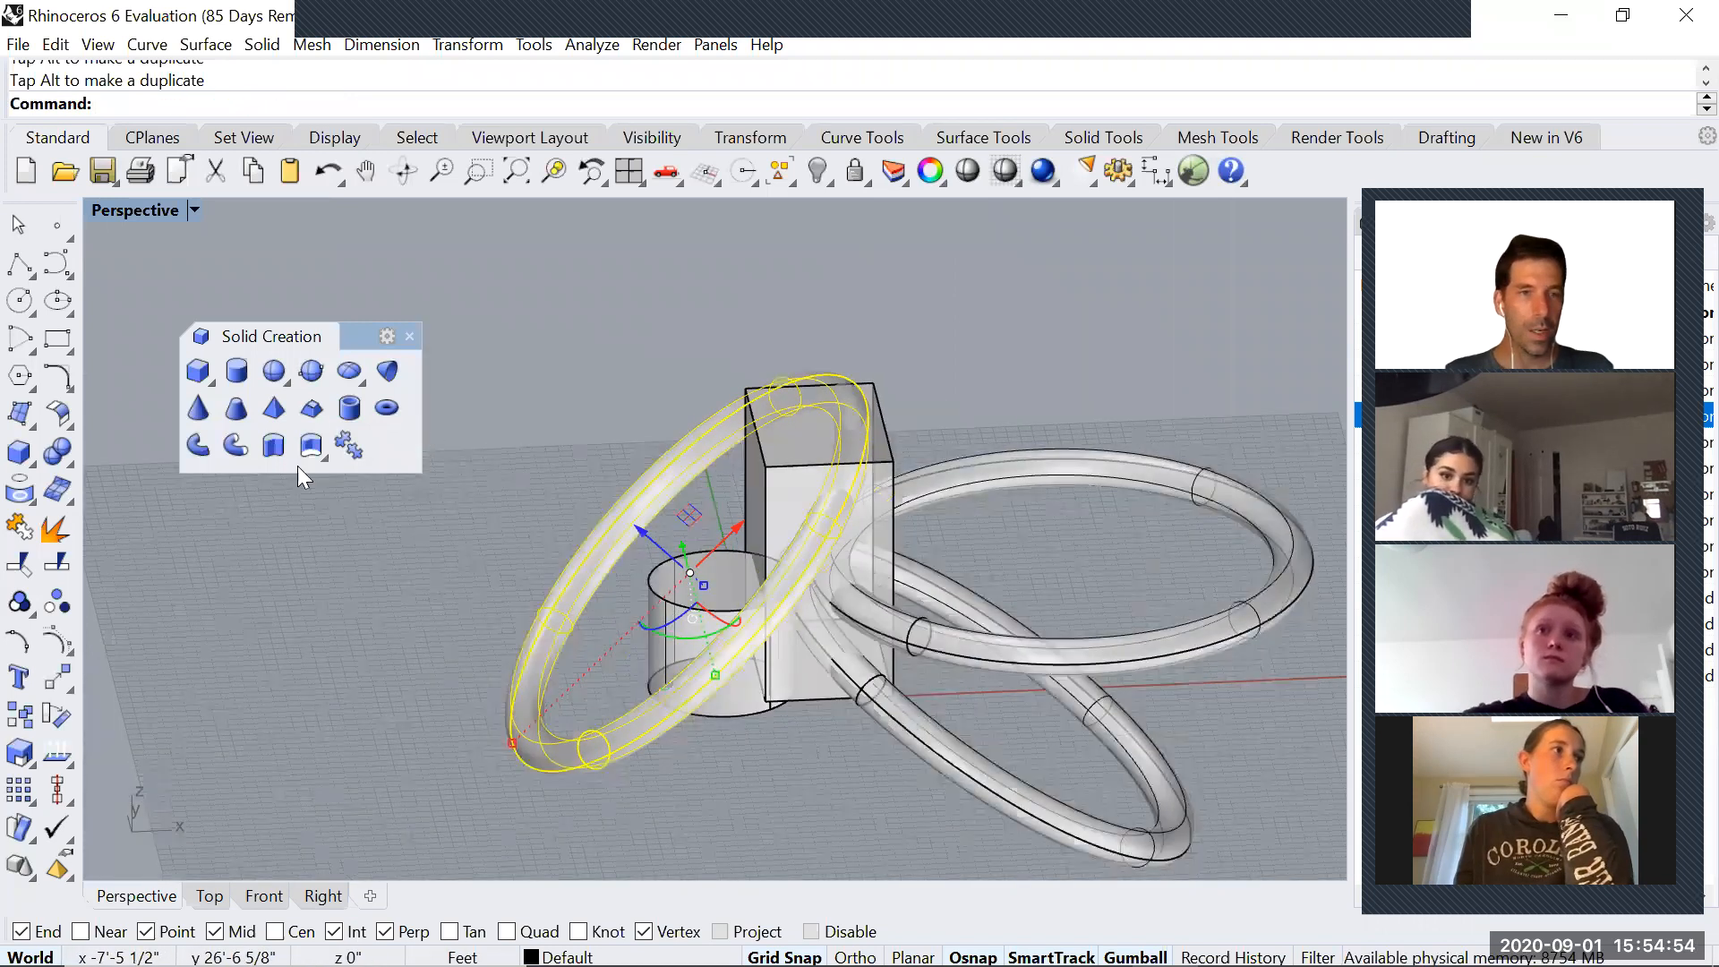
# Draw a tall five-sided pyramid beside the box and cylinder
pyautogui.click(270, 410)
pyautogui.moveTo(429, 564); pyautogui.dragTo(503, 642, button='right')
pyautogui.click(503, 643)
pyautogui.click(566, 703)
pyautogui.click(560, 272)
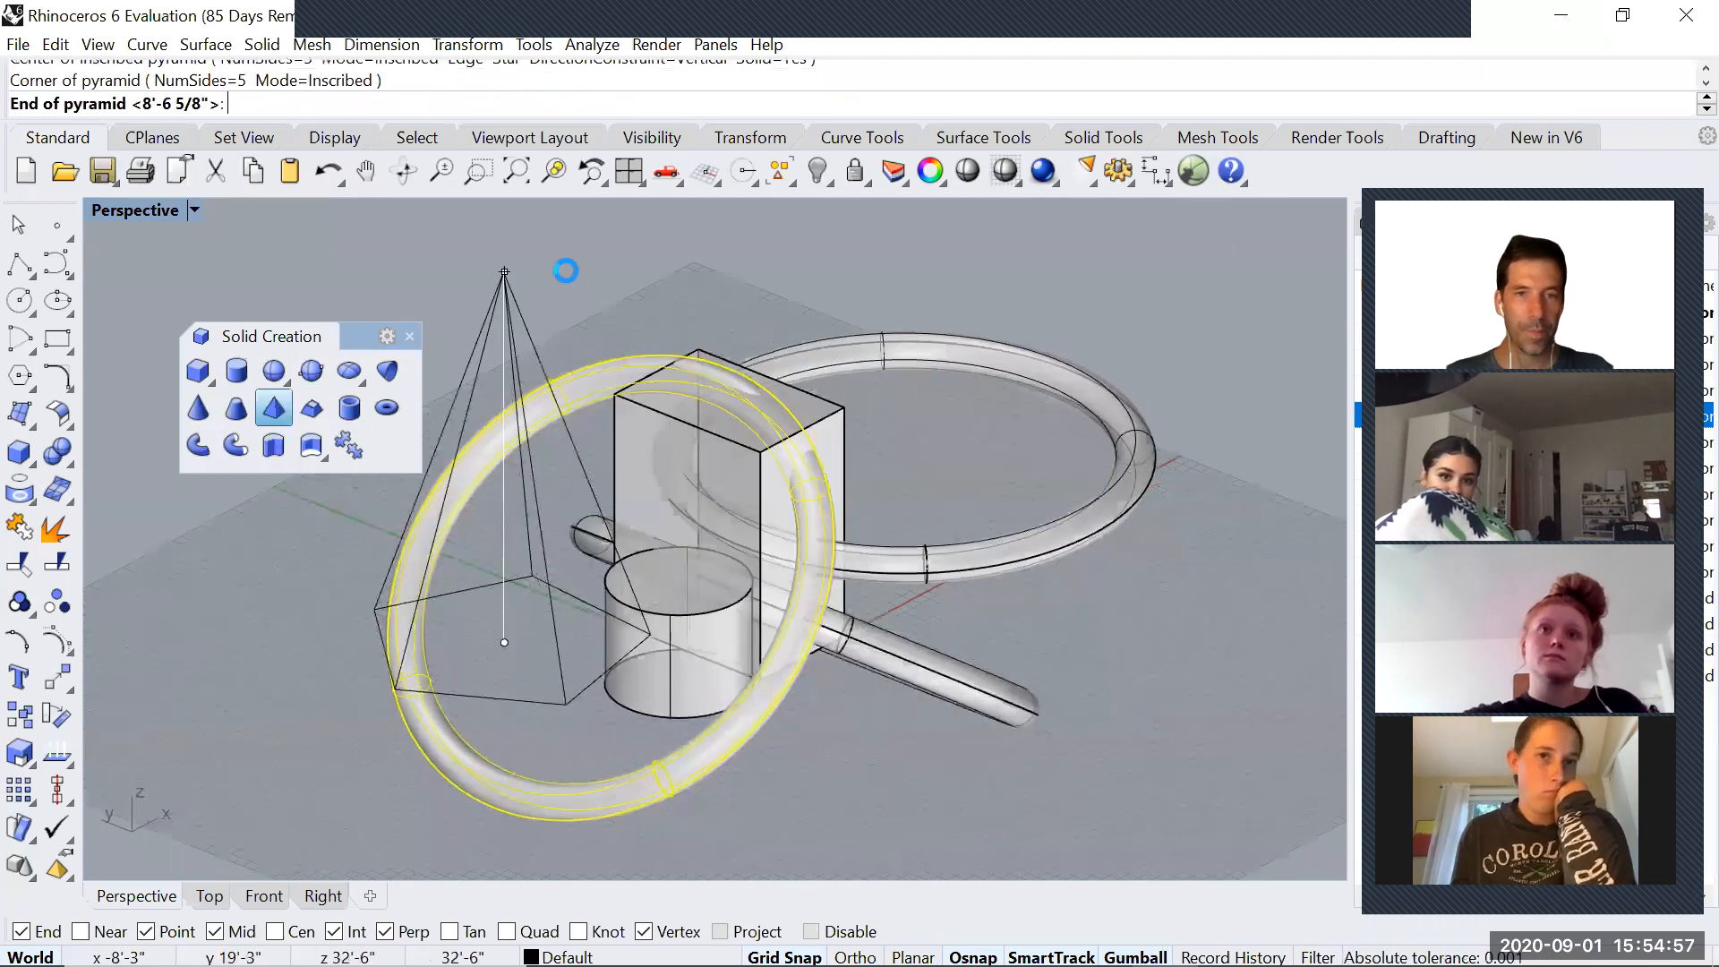
# Rotate the pyramid 180 degrees so it points downward, and move it so it overlaps the box and cylinder
pyautogui.click(522, 333)
pyautogui.click(506, 495)
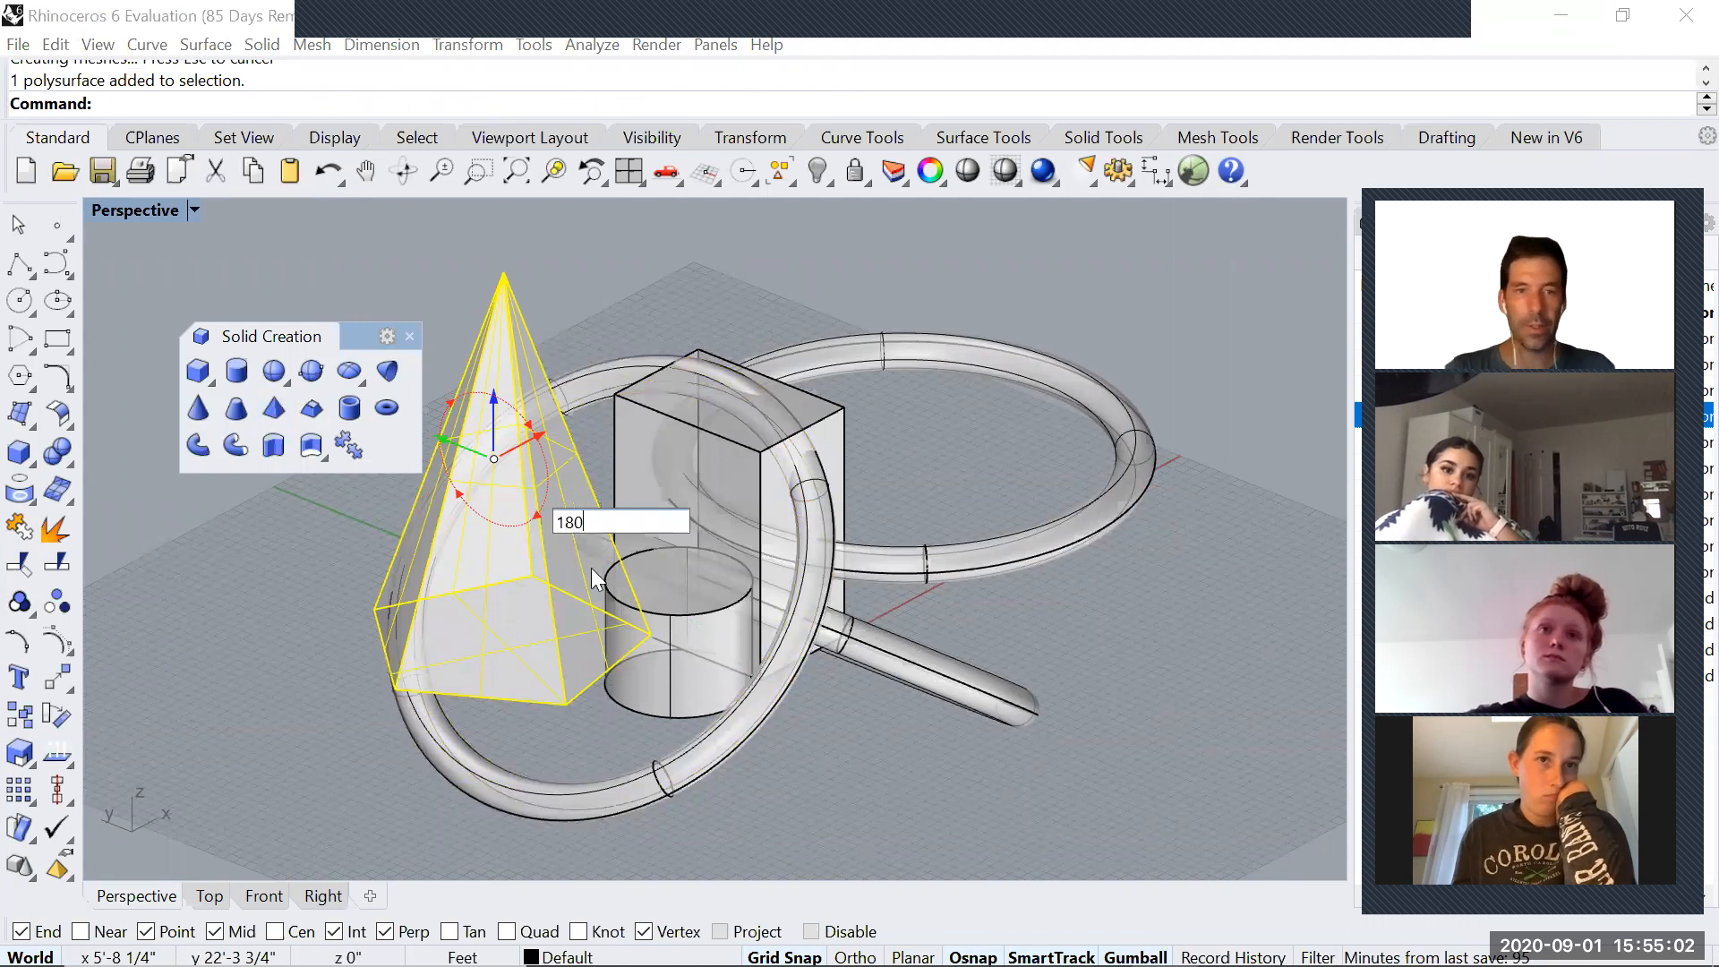
pyautogui.press('Return')
pyautogui.moveTo(458, 441); pyautogui.dragTo(834, 464)
pyautogui.moveTo(720, 528); pyautogui.dragTo(734, 420, button='right')
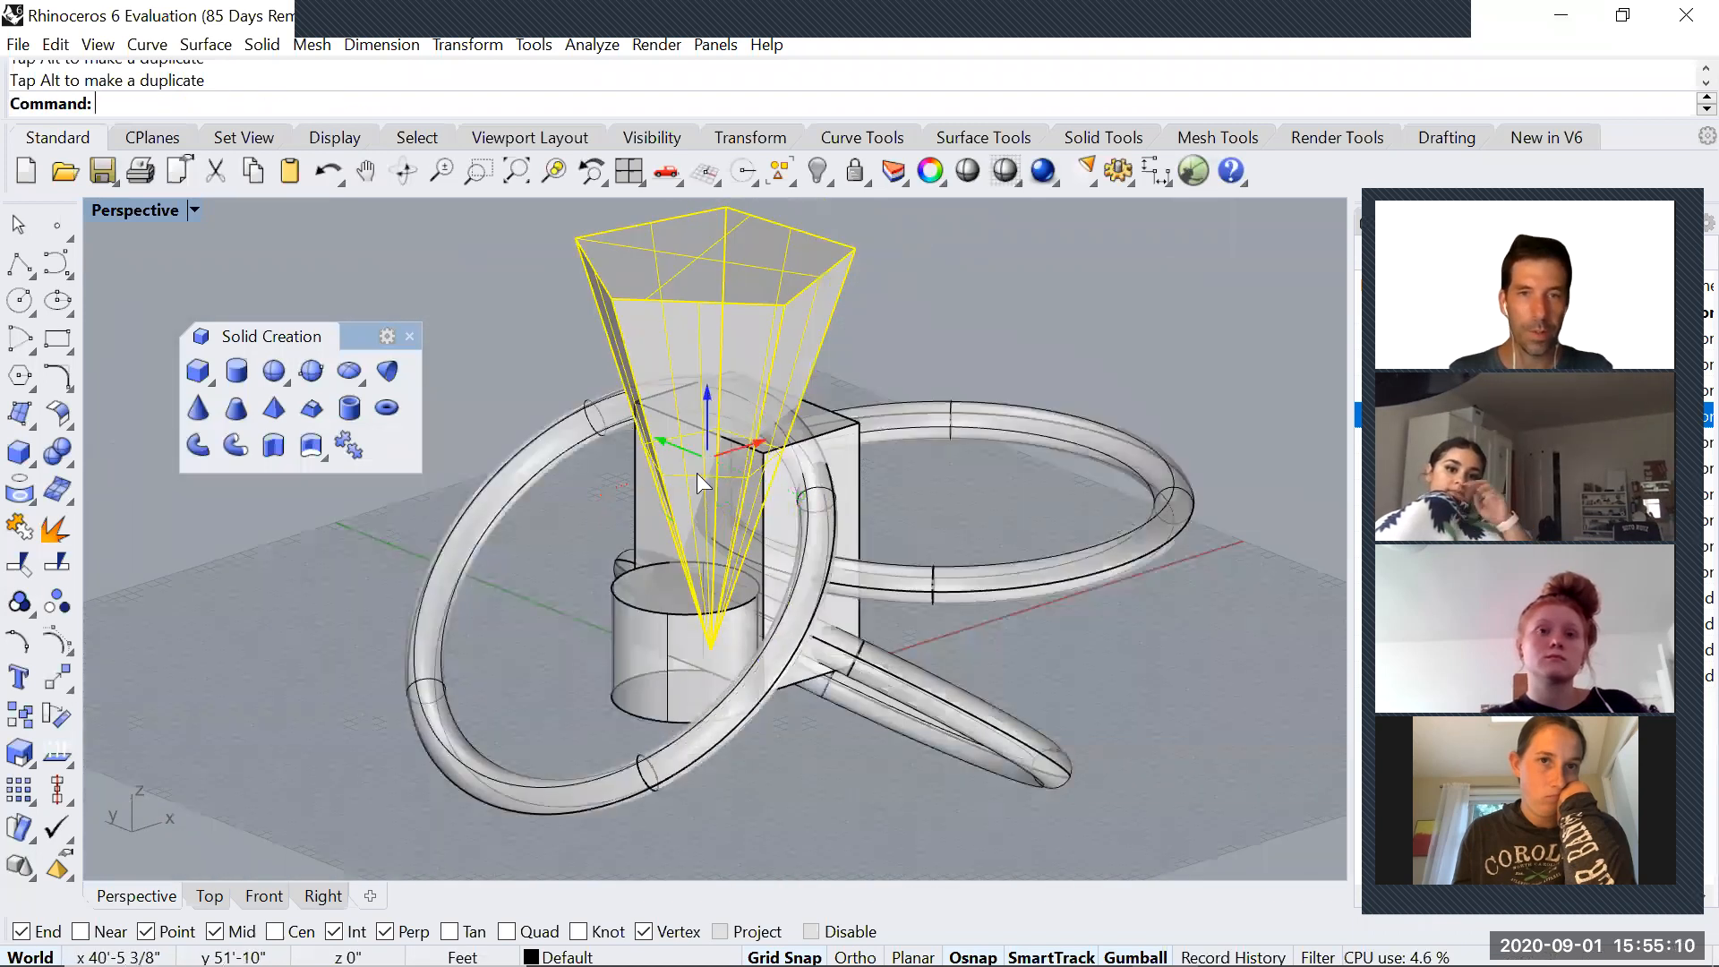
pyautogui.moveTo(697, 473); pyautogui.dragTo(700, 506)
pyautogui.click(886, 514)
# Run BooleanIntersection with the box as the first set and the pyramid, cylinder and tori as the second set
pyautogui.write('Boolean')
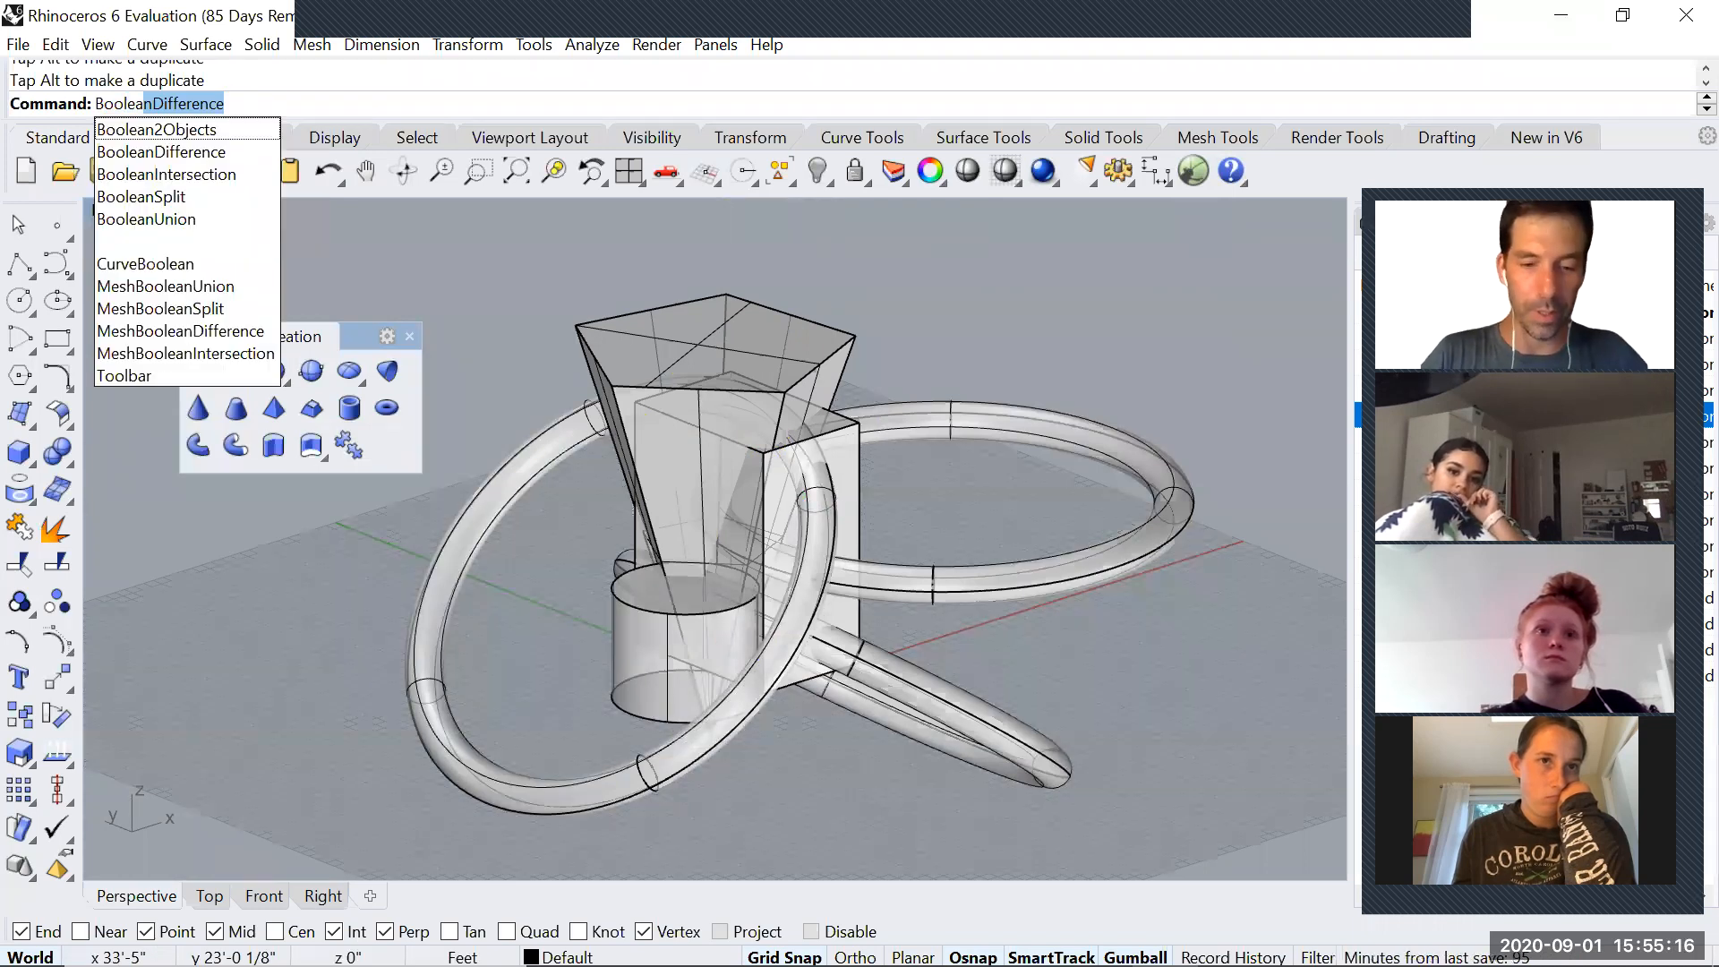
pyautogui.write('I')
pyautogui.press('Return')
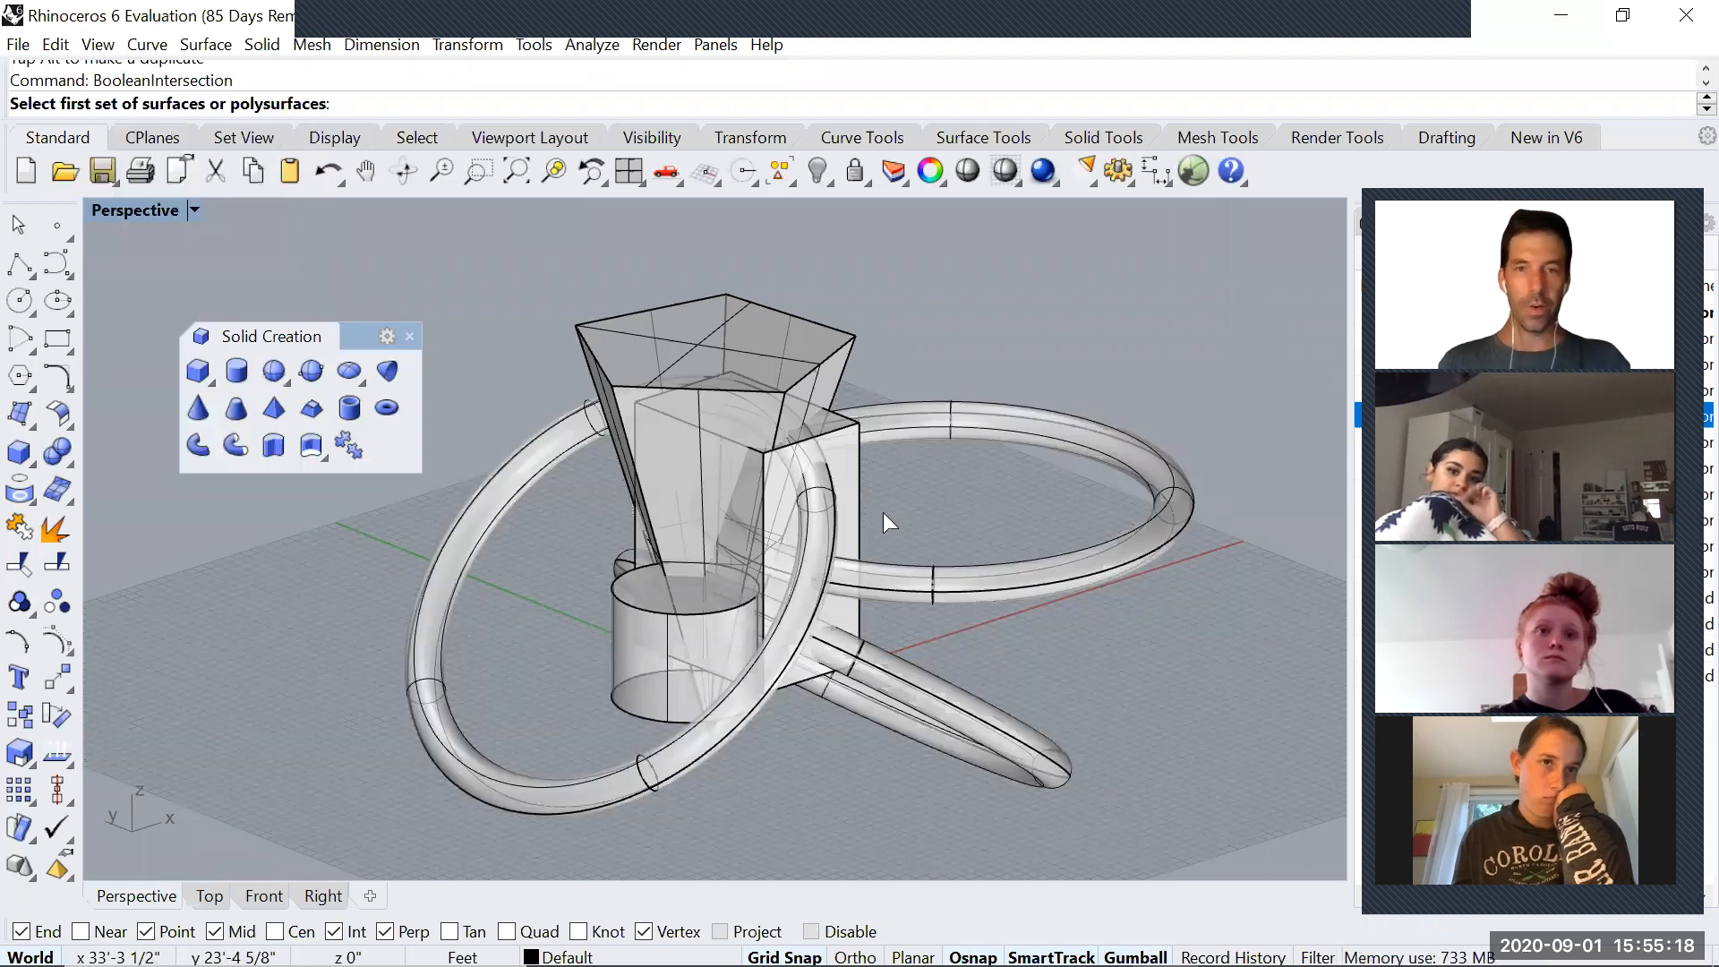
pyautogui.click(856, 495)
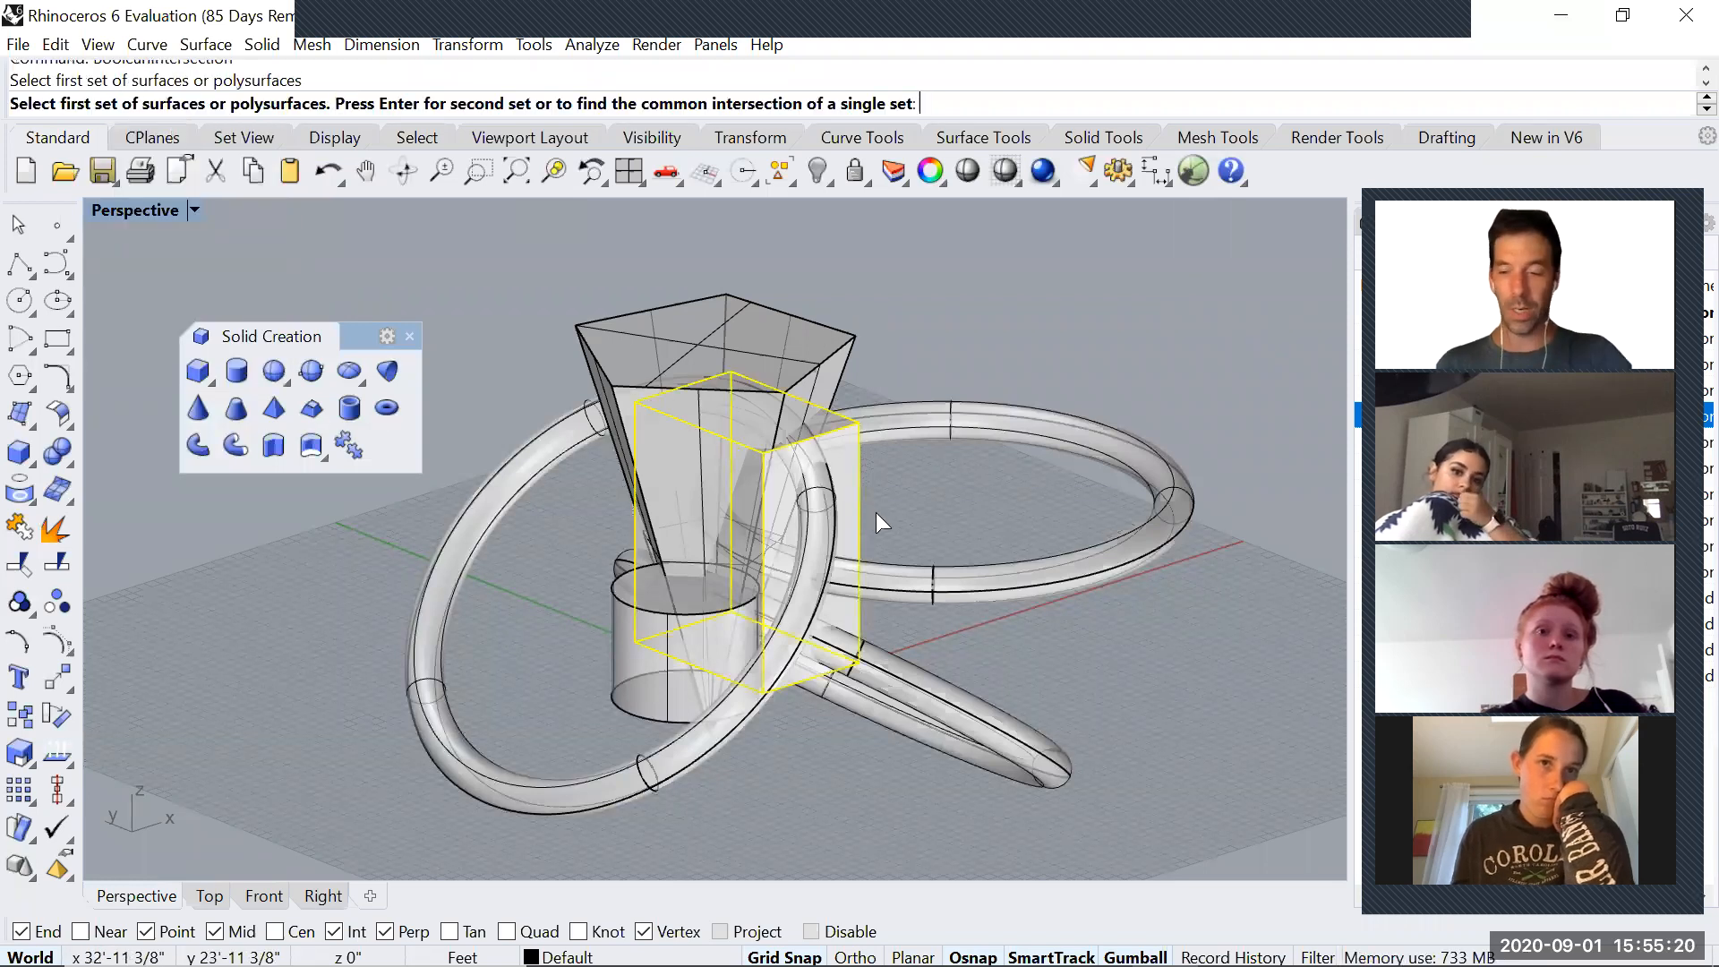
pyautogui.press('Return')
pyautogui.click(589, 752)
pyautogui.press('Return')
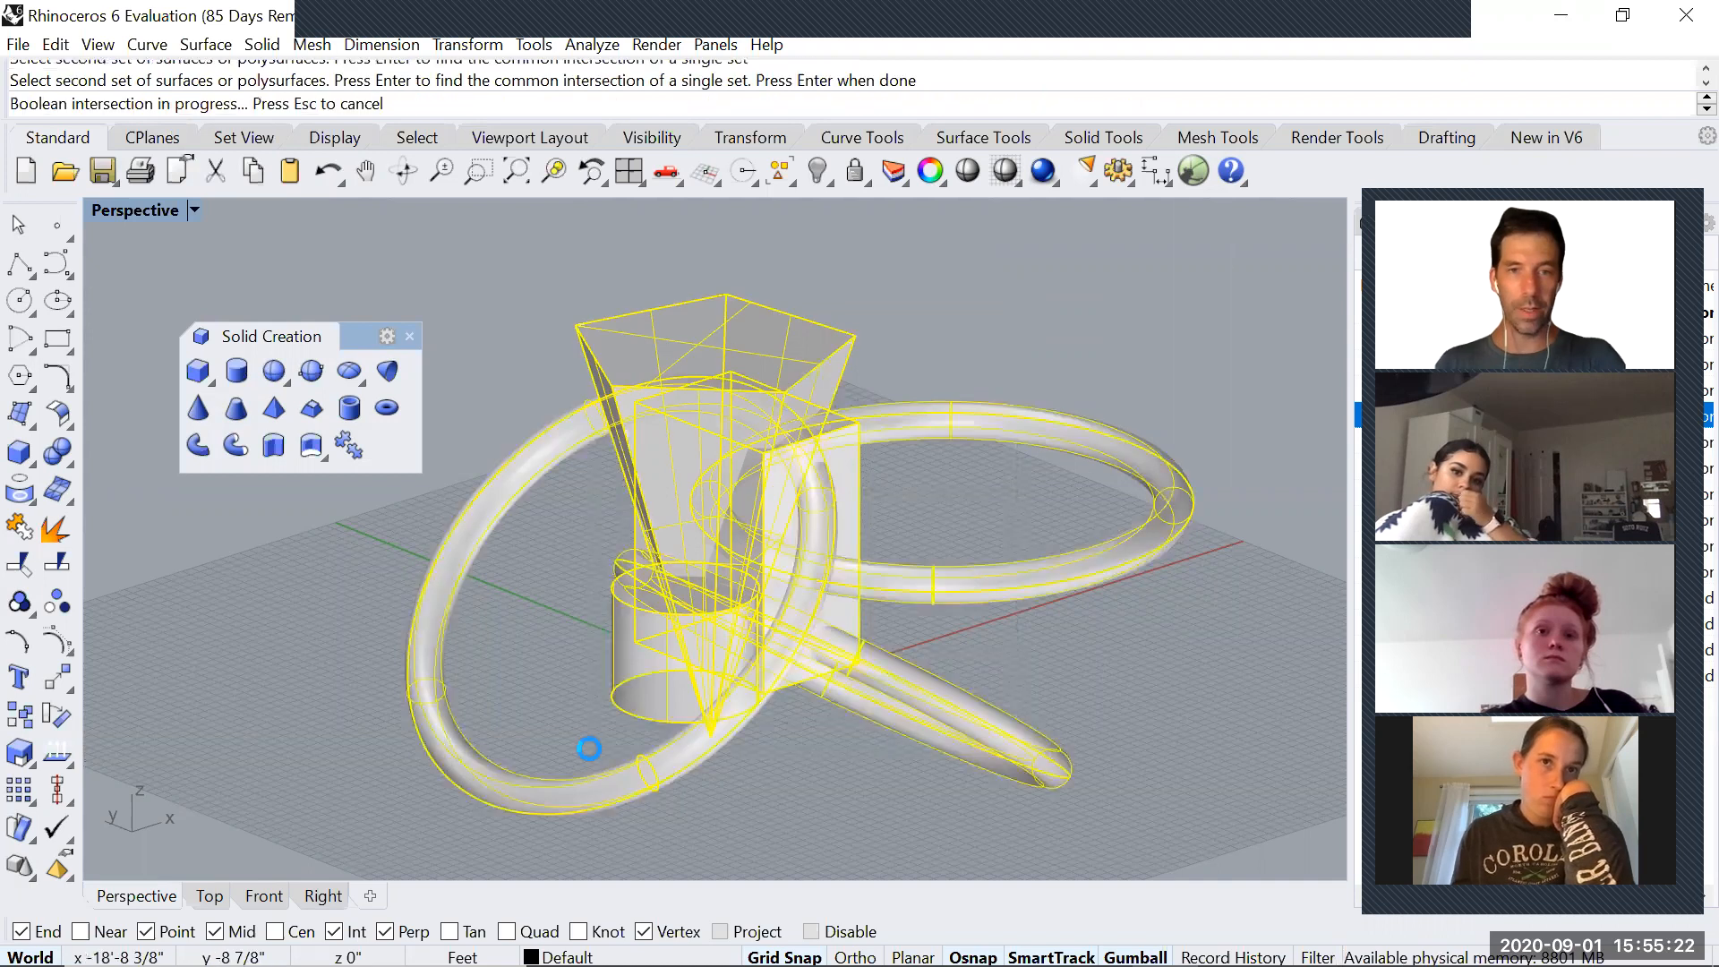
pyautogui.scroll(3, 626, 727)
pyautogui.moveTo(626, 727); pyautogui.dragTo(664, 490, button='right')
pyautogui.moveTo(622, 628); pyautogui.dragTo(1343, 385, button='right')
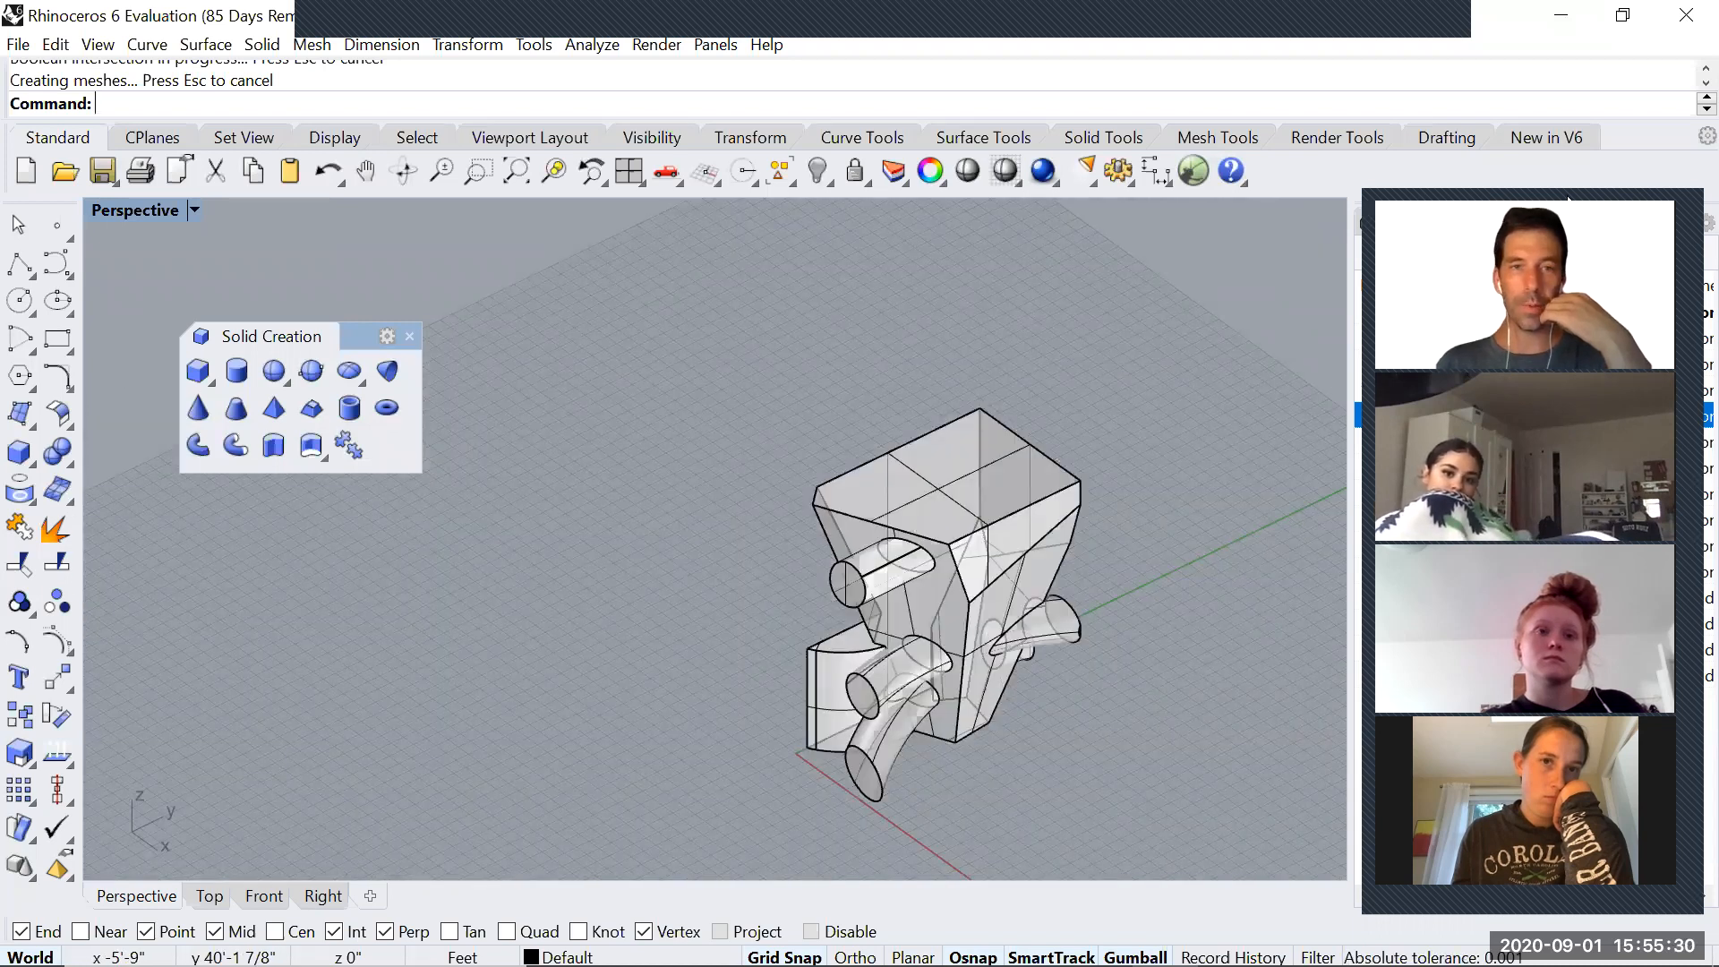
# Move the intersected solid to the purple layer that has the Glass material
pyautogui.moveTo(1567, 195); pyautogui.dragTo(407, 153)
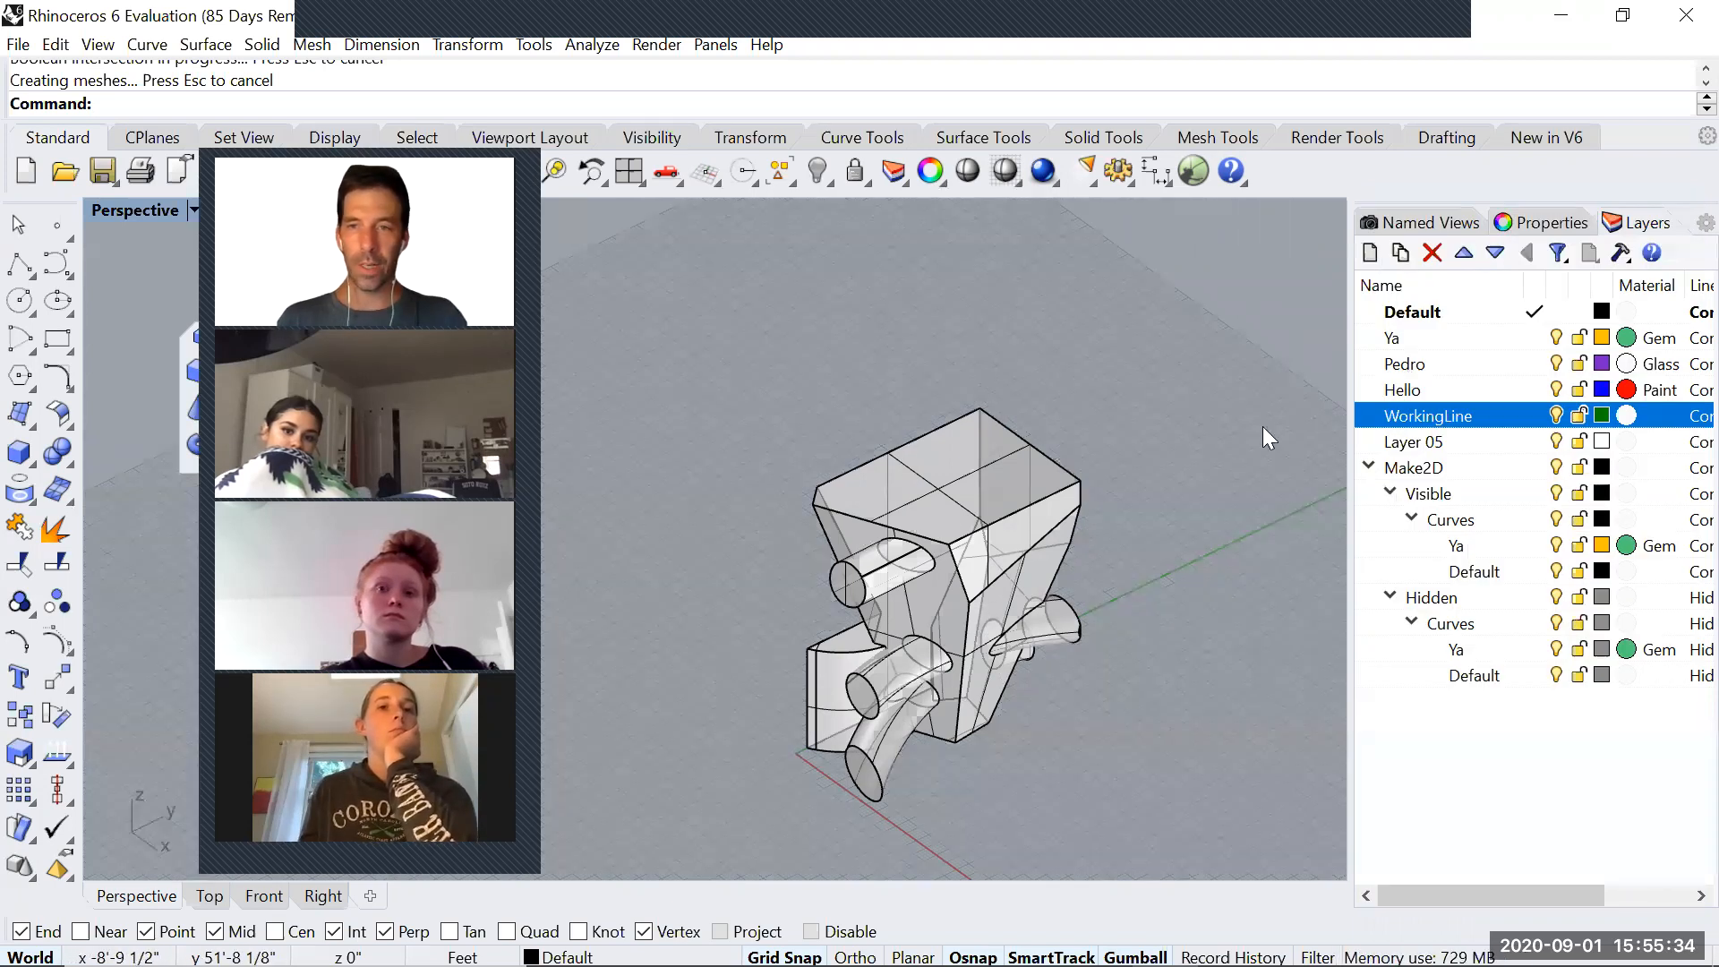
pyautogui.click(1403, 363)
pyautogui.rightClick(1674, 949)
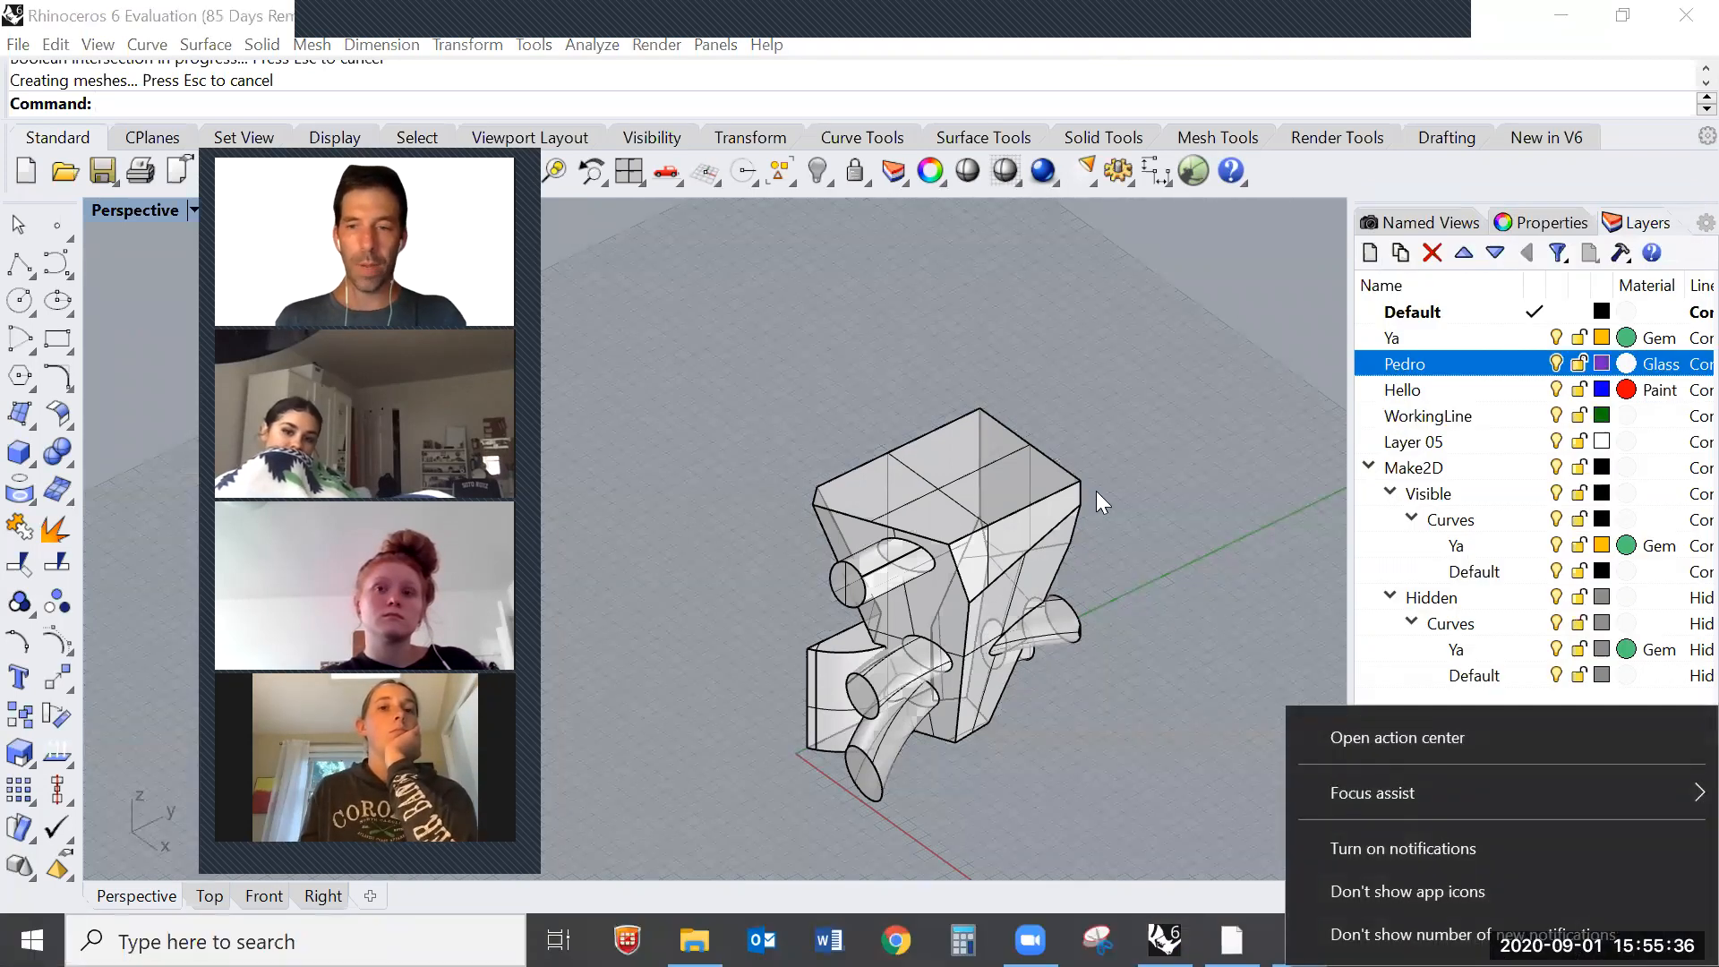
pyautogui.moveTo(1130, 480); pyautogui.dragTo(1126, 495, button='right')
pyautogui.rightClick(1418, 368)
pyautogui.click(976, 470)
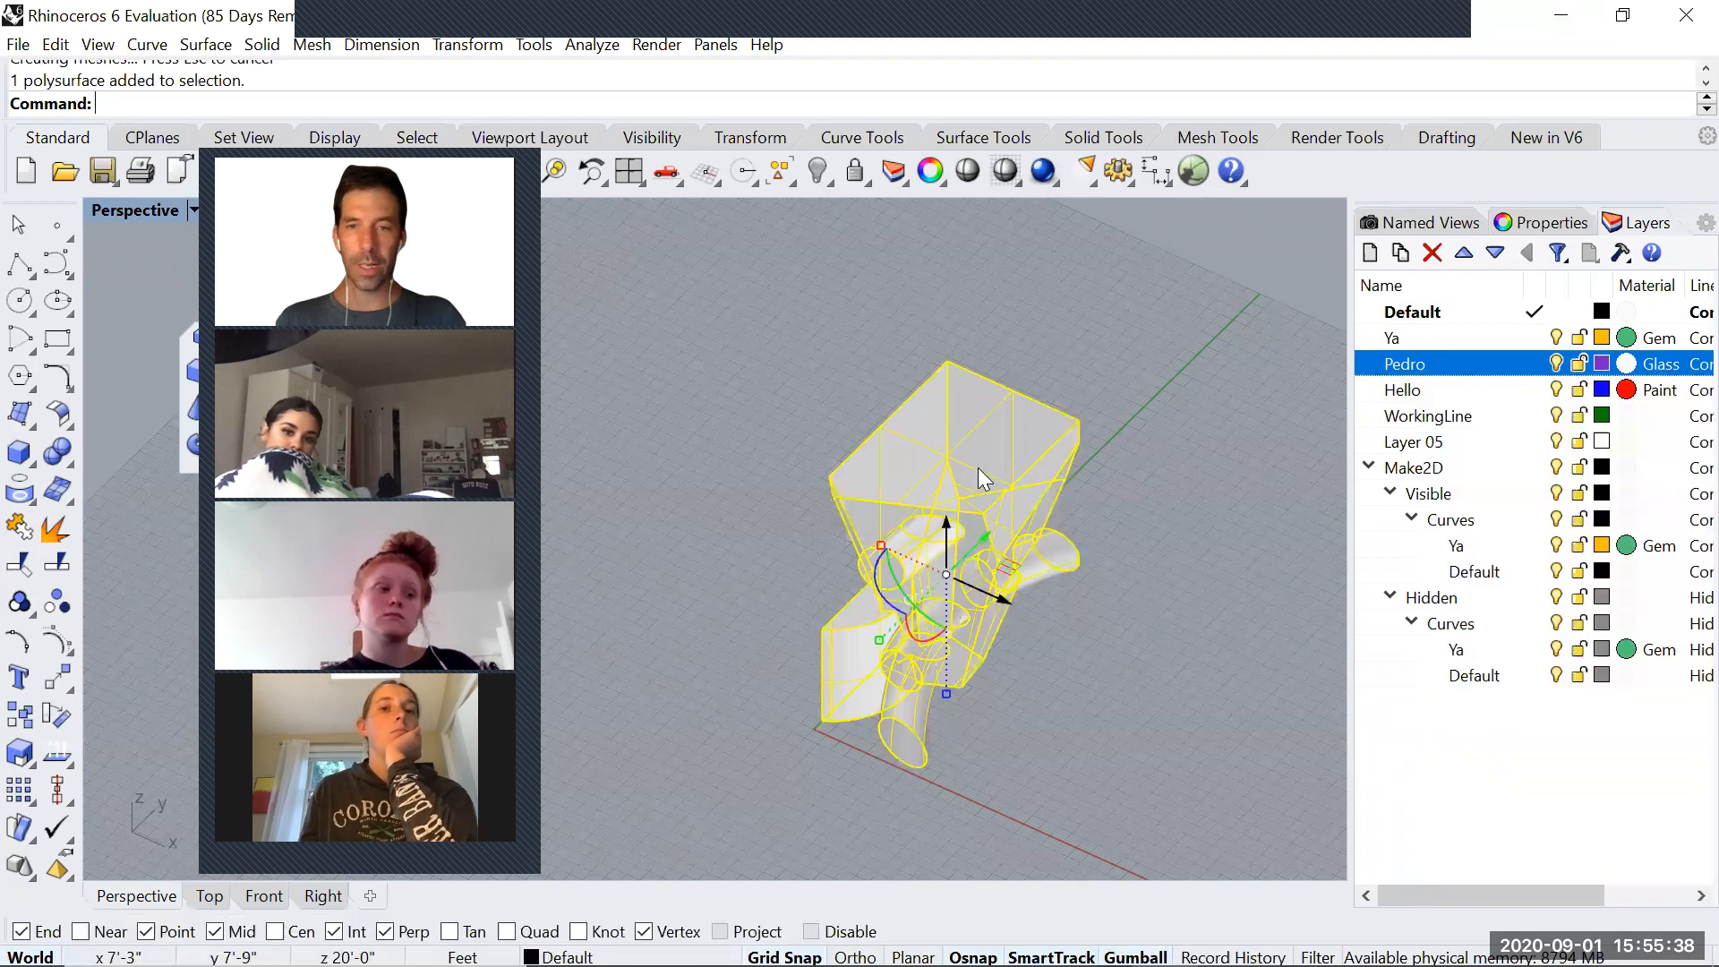
pyautogui.rightClick(1408, 376)
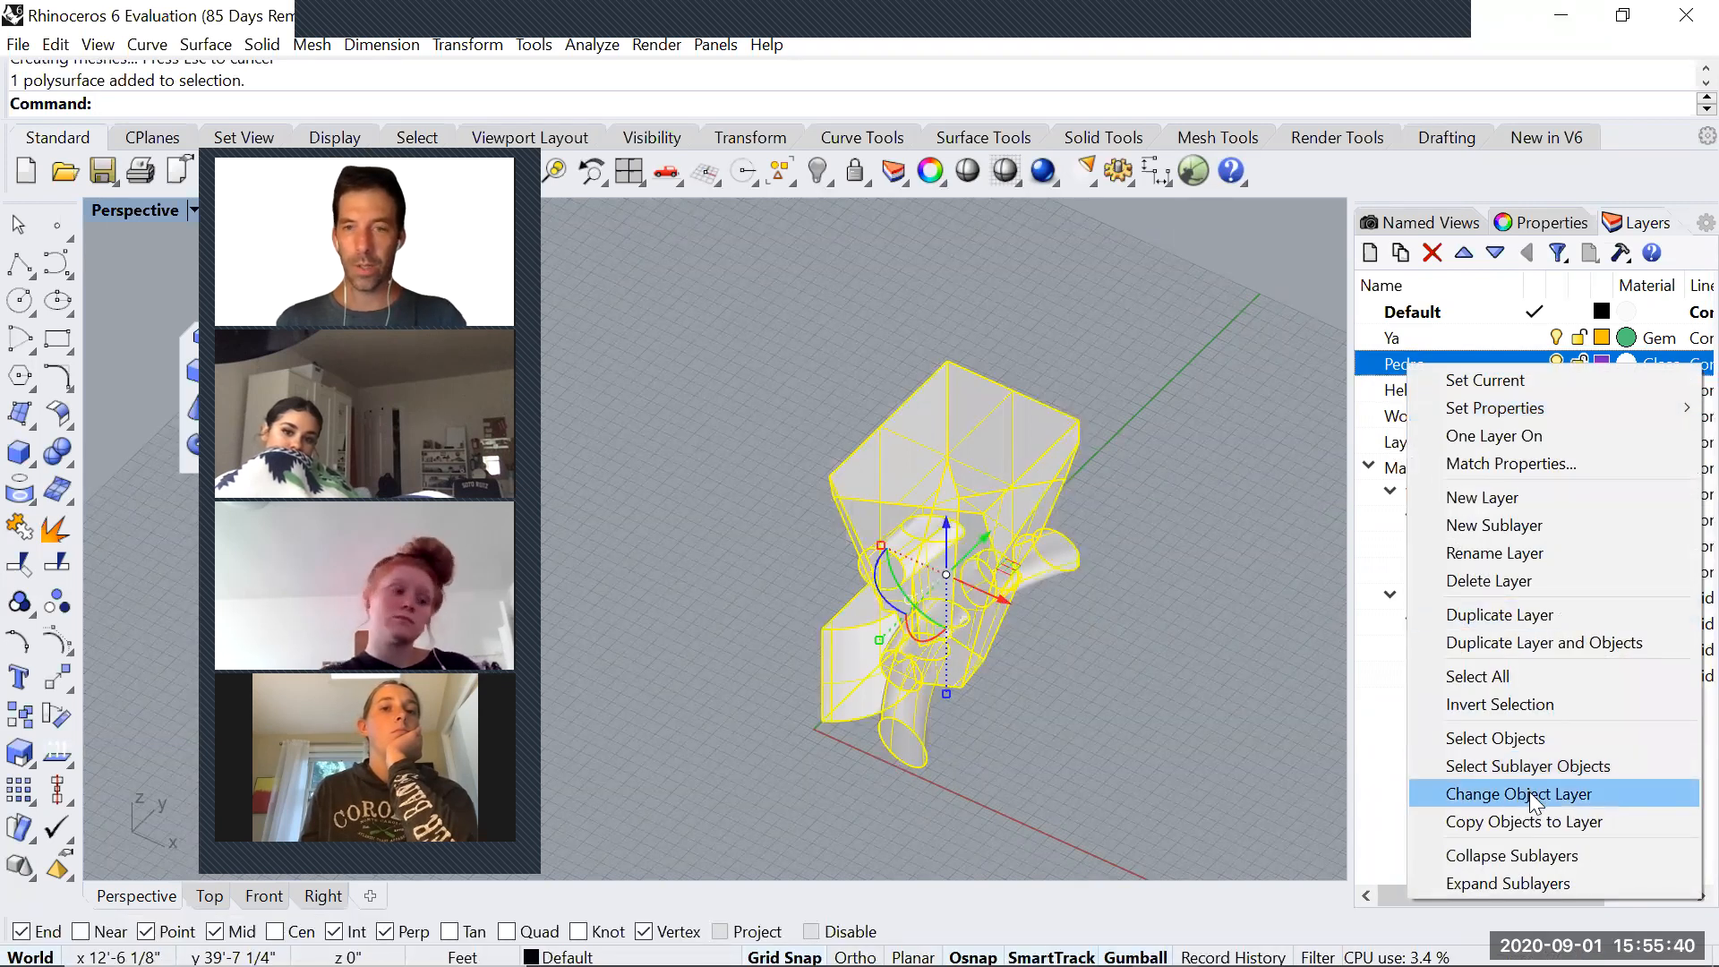
pyautogui.click(1513, 795)
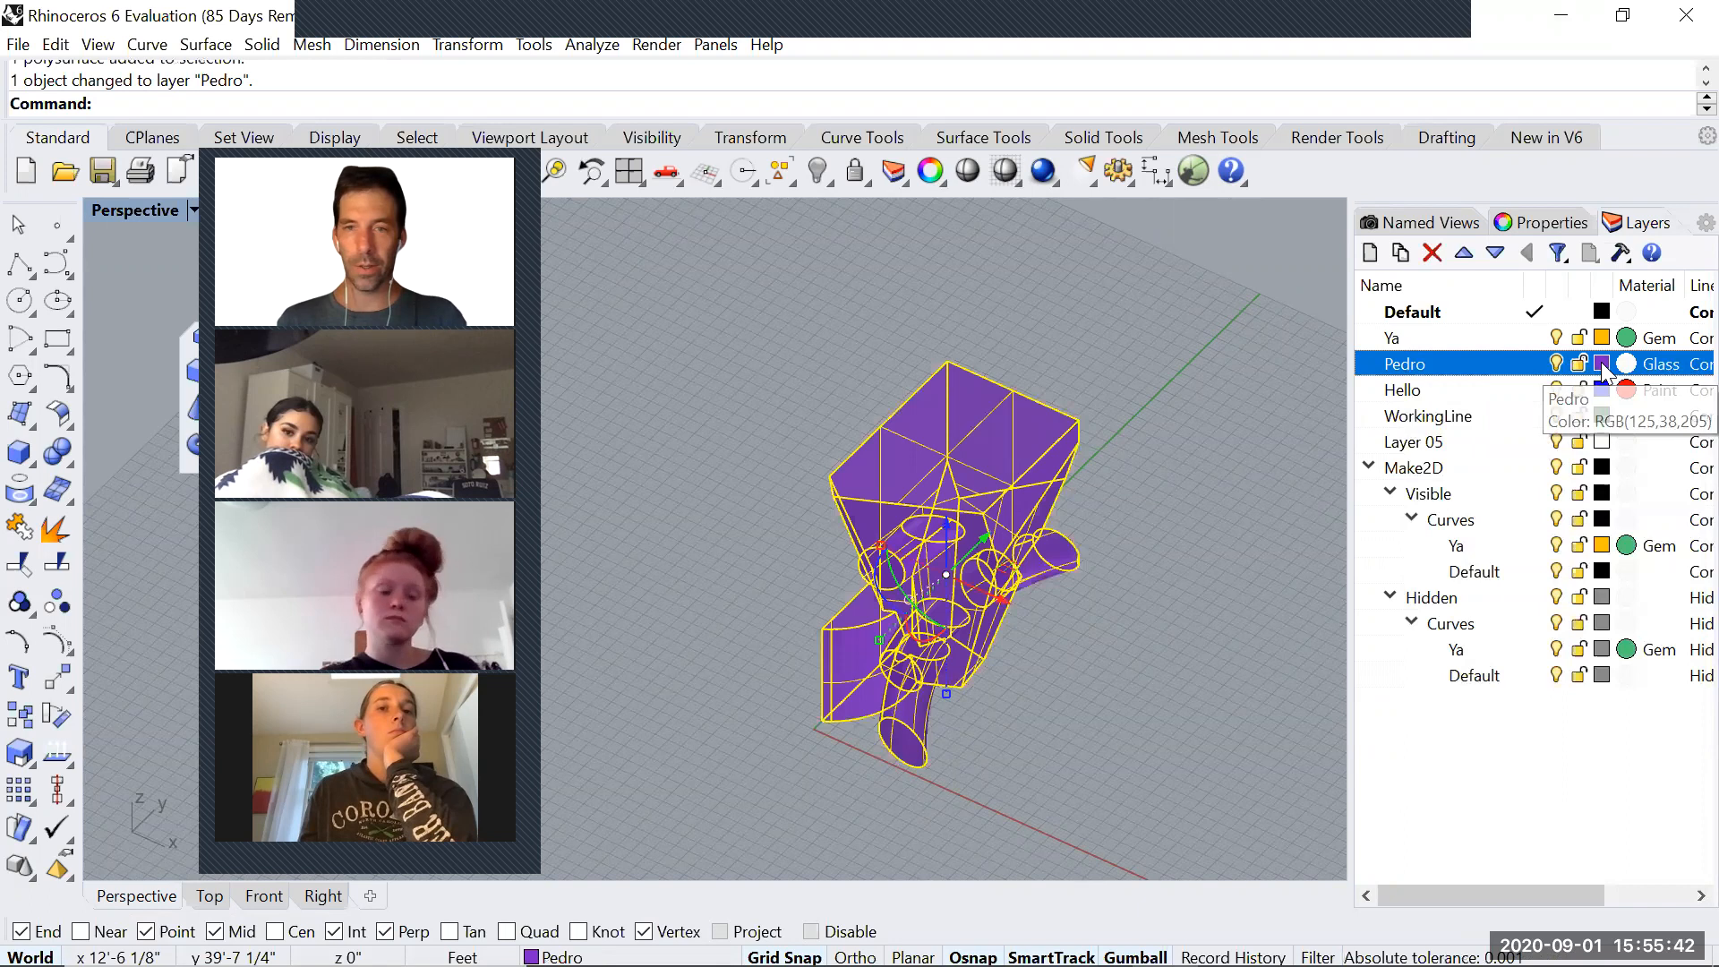
# Change the Glass-material layer's colour to red, RGB 205, 48, 38
pyautogui.click(1038, 395)
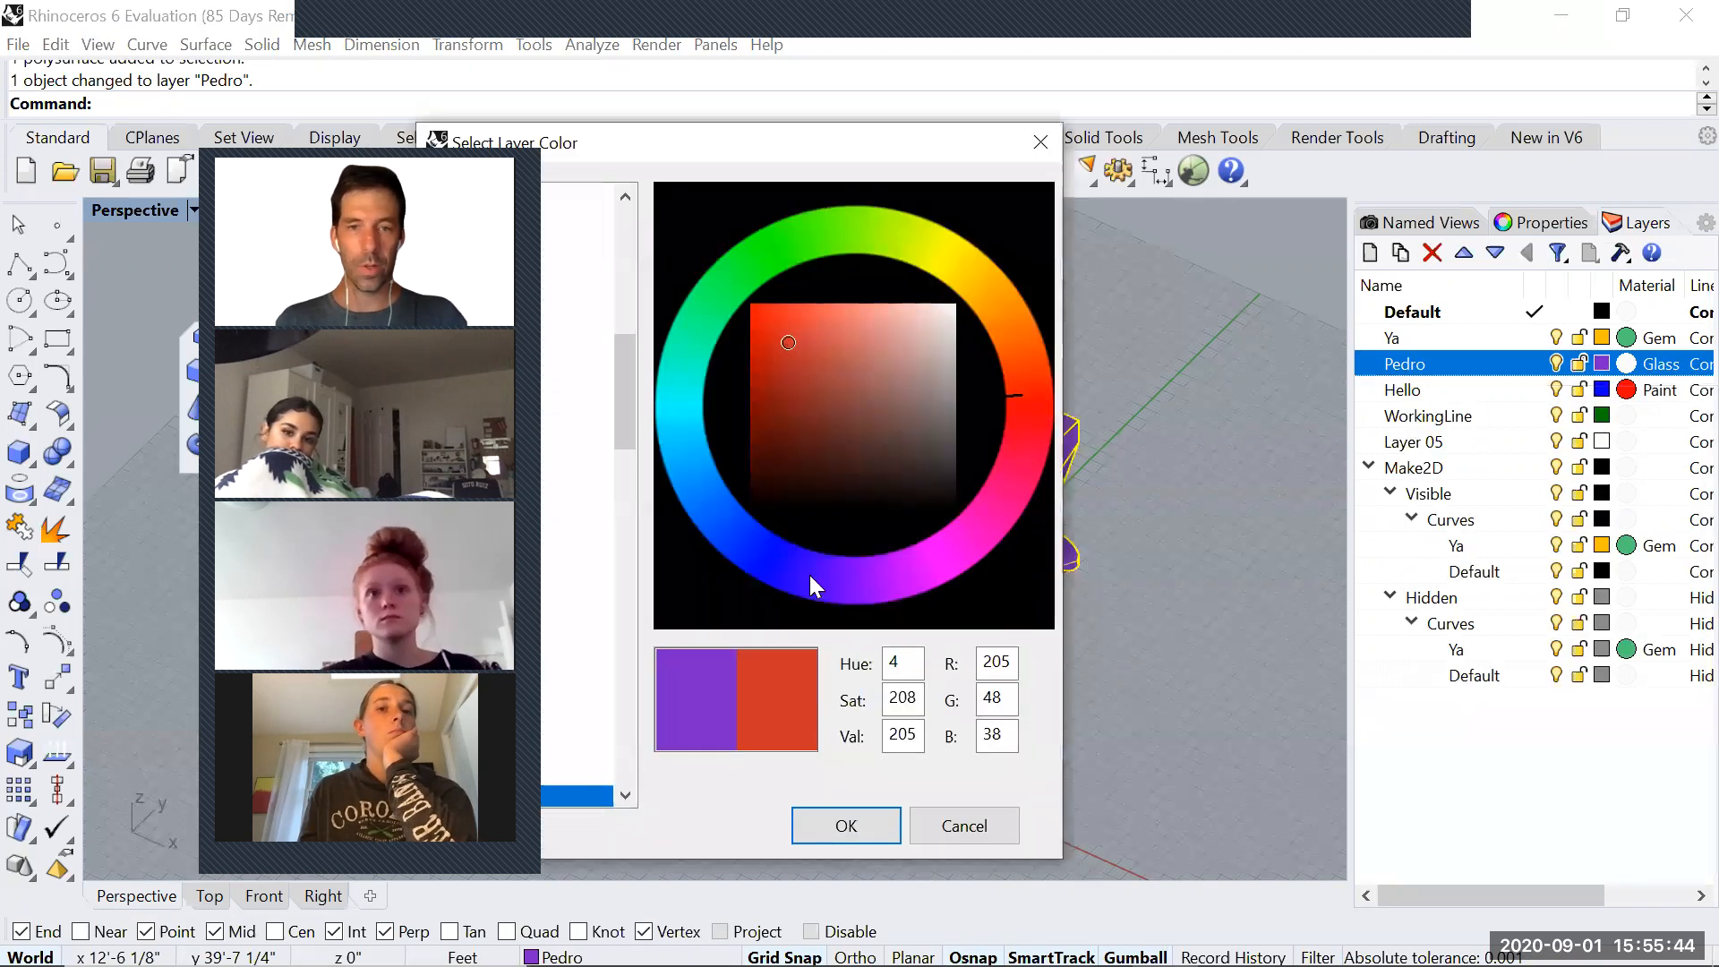
pyautogui.click(850, 828)
pyautogui.moveTo(706, 564); pyautogui.dragTo(1097, 608, button='right')
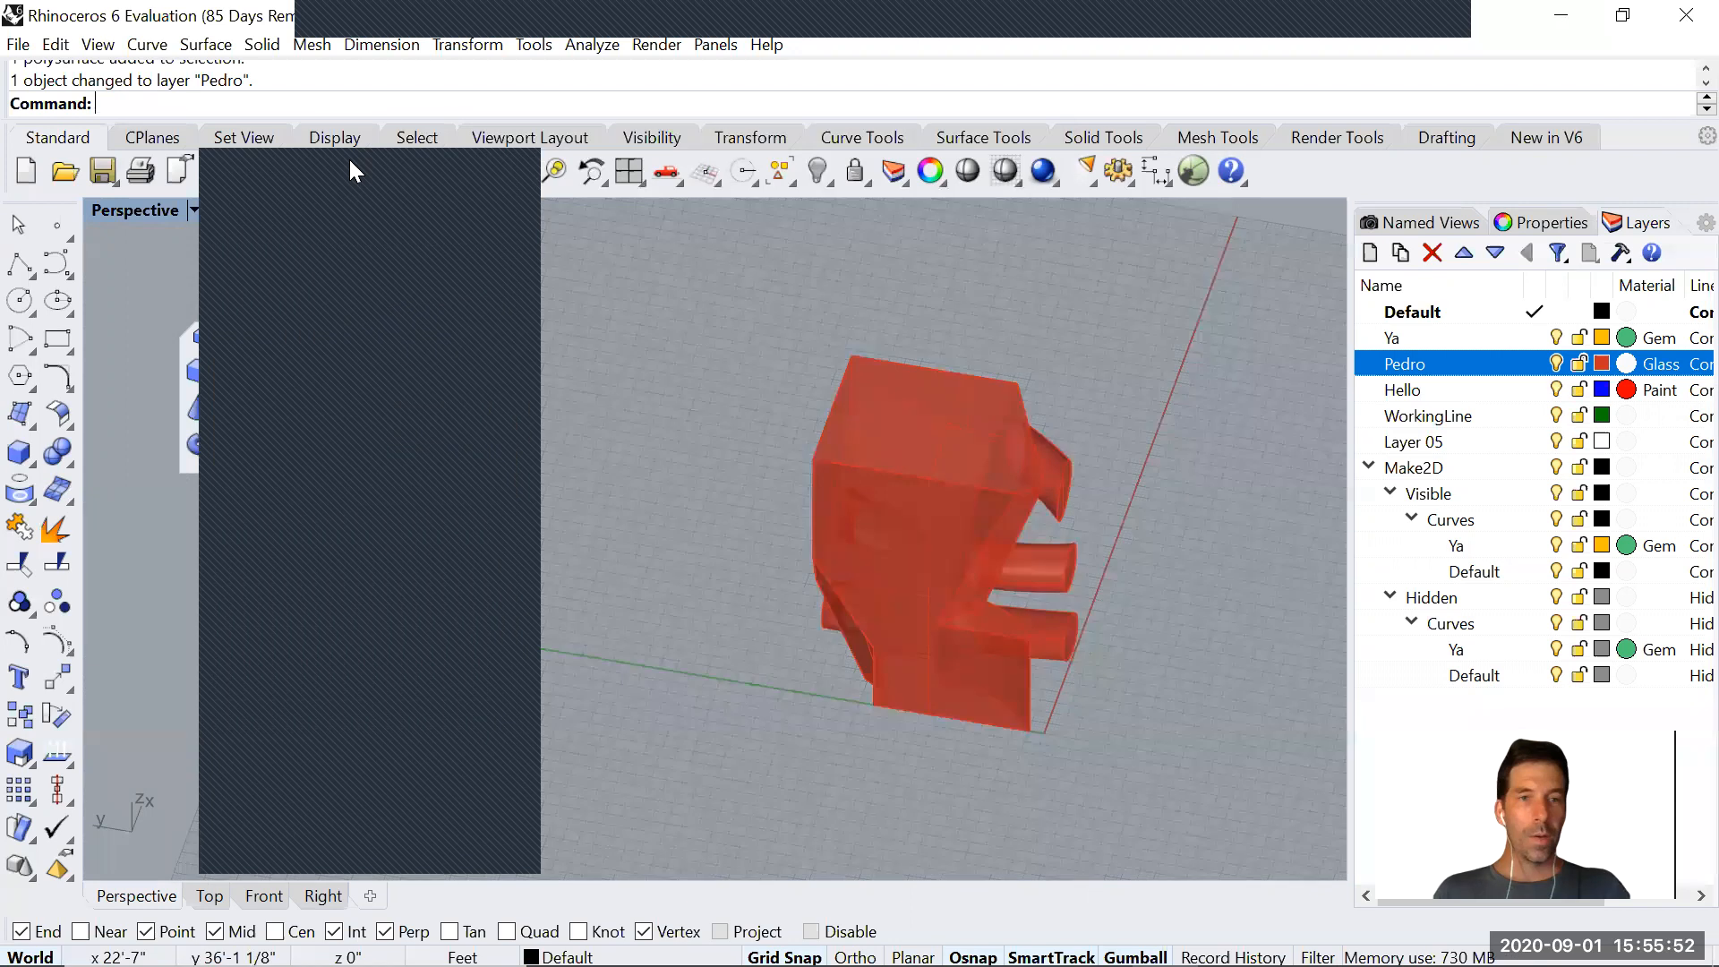
# Purge all unused block definitions, styles, groups, hatch patterns, layers, linetypes and materials from the file
pyautogui.moveTo(594, 337); pyautogui.dragTo(632, 449, button='right')
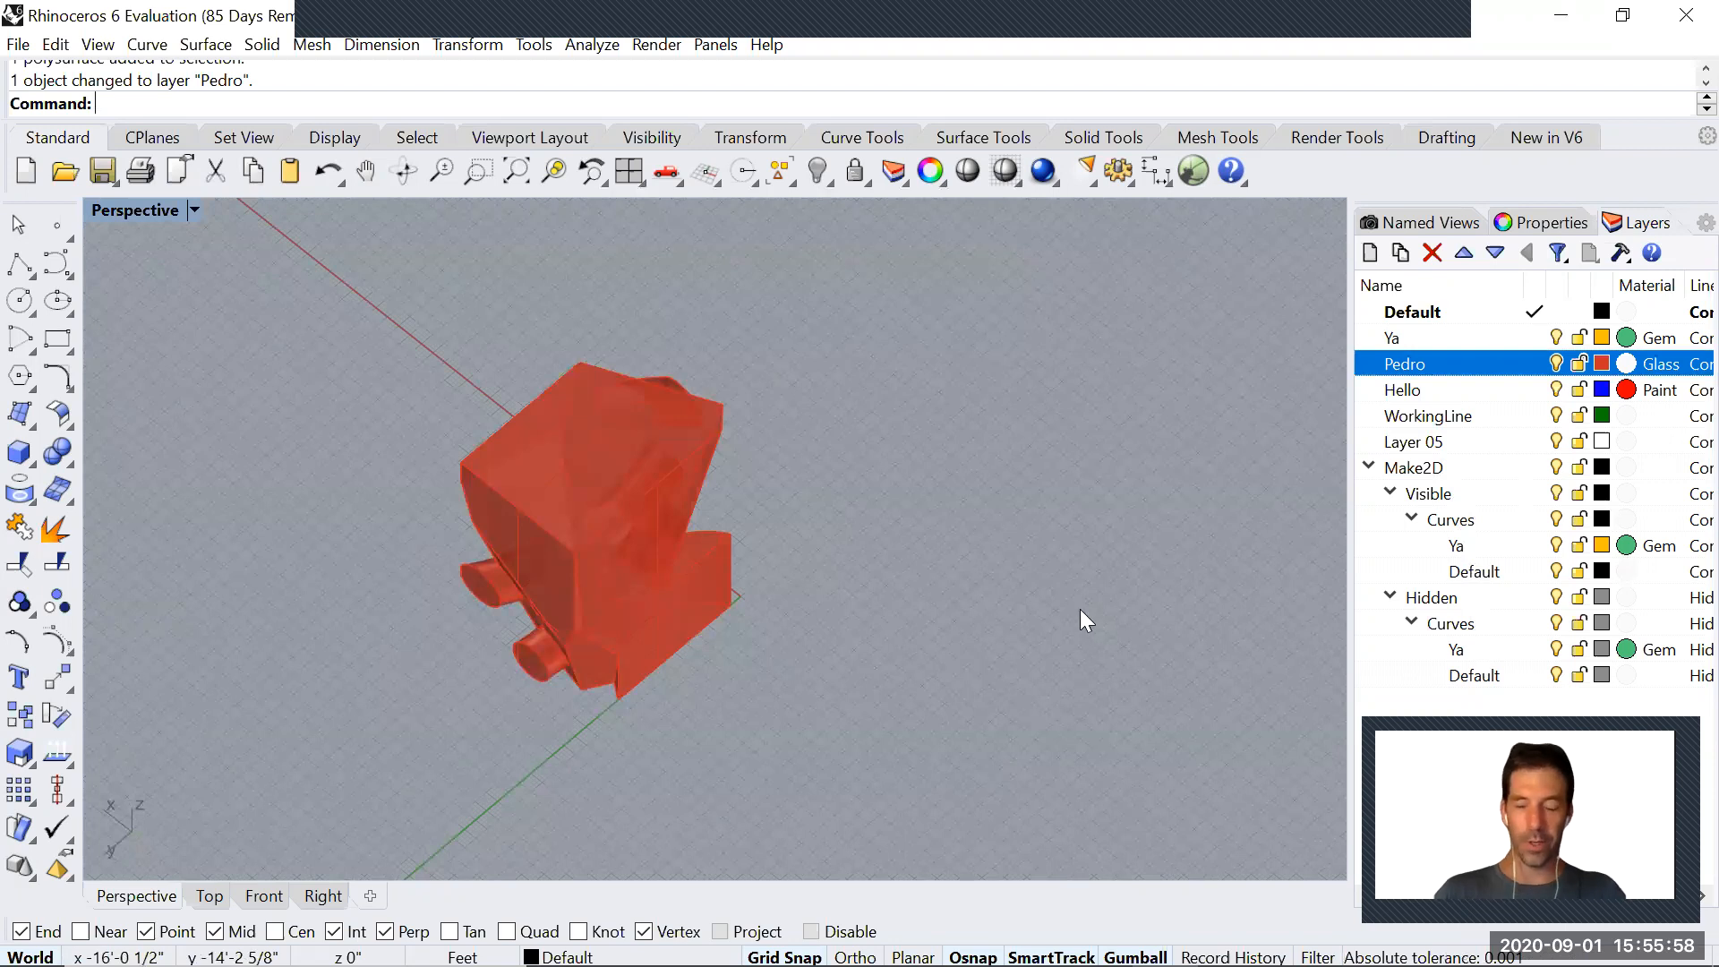
pyautogui.write('O')
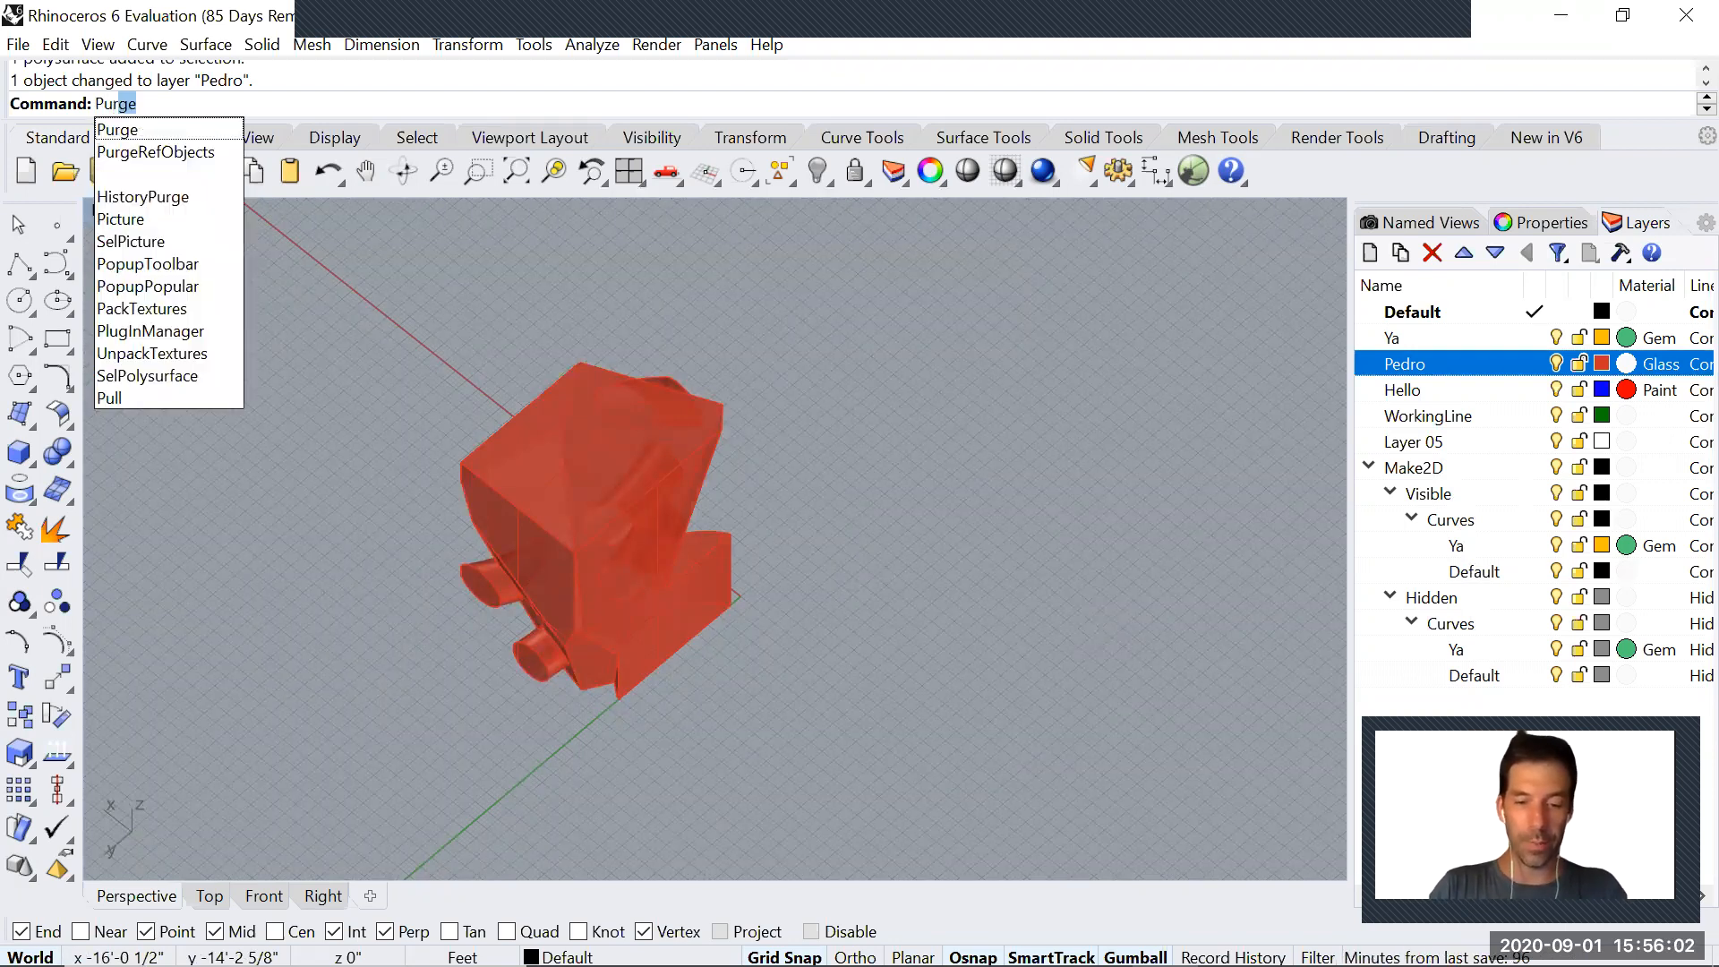
pyautogui.press('Return')
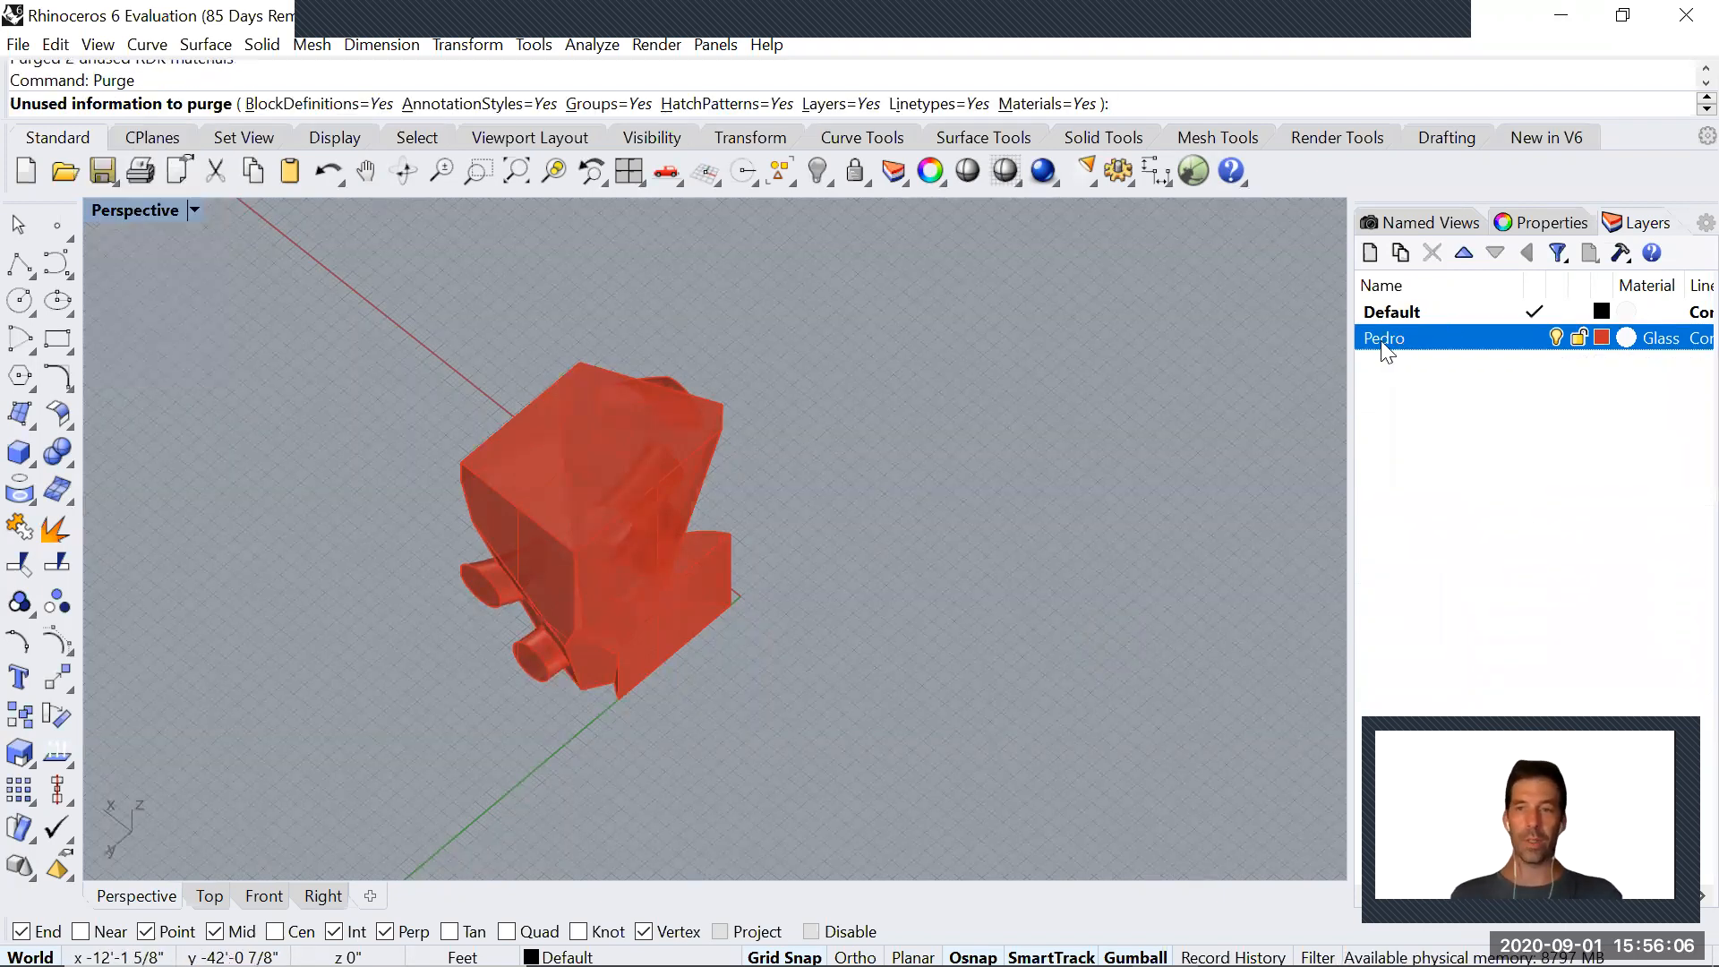
# Set the Perspective viewport to the southeast (SE) isometric view
pyautogui.moveTo(937, 491); pyautogui.dragTo(770, 541, button='right')
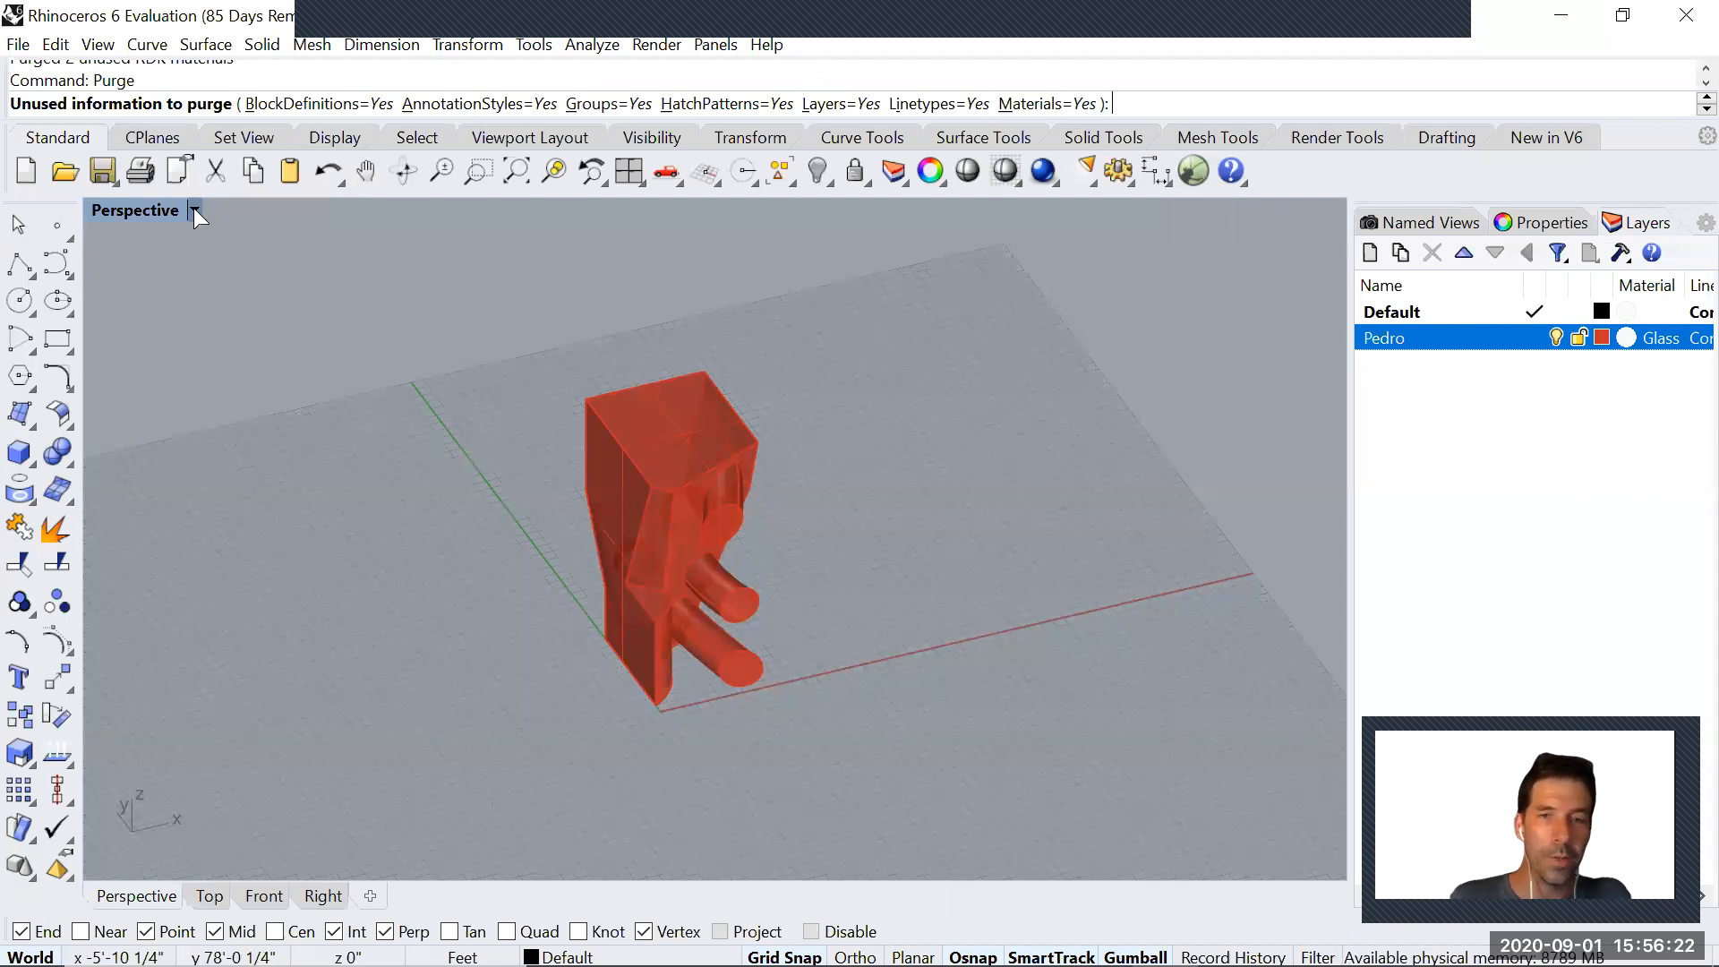
pyautogui.moveTo(395, 403); pyautogui.dragTo(538, 584, button='right')
pyautogui.scroll(3, 537, 581)
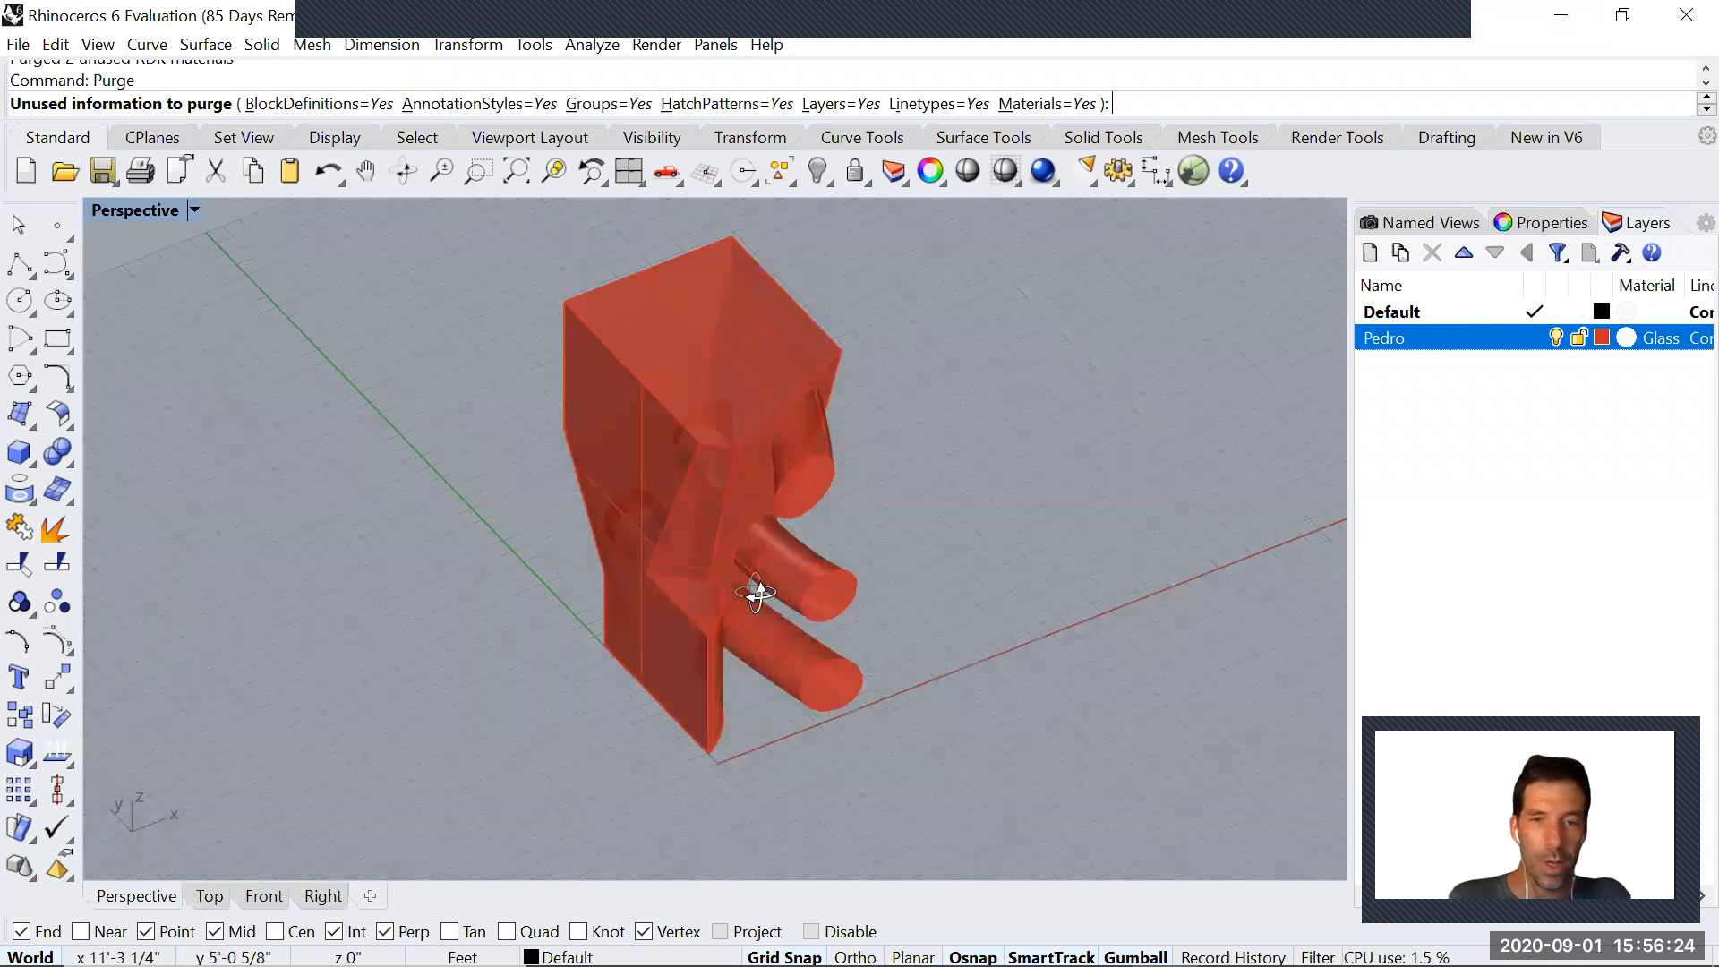
pyautogui.moveTo(772, 581); pyautogui.dragTo(711, 583, button='right')
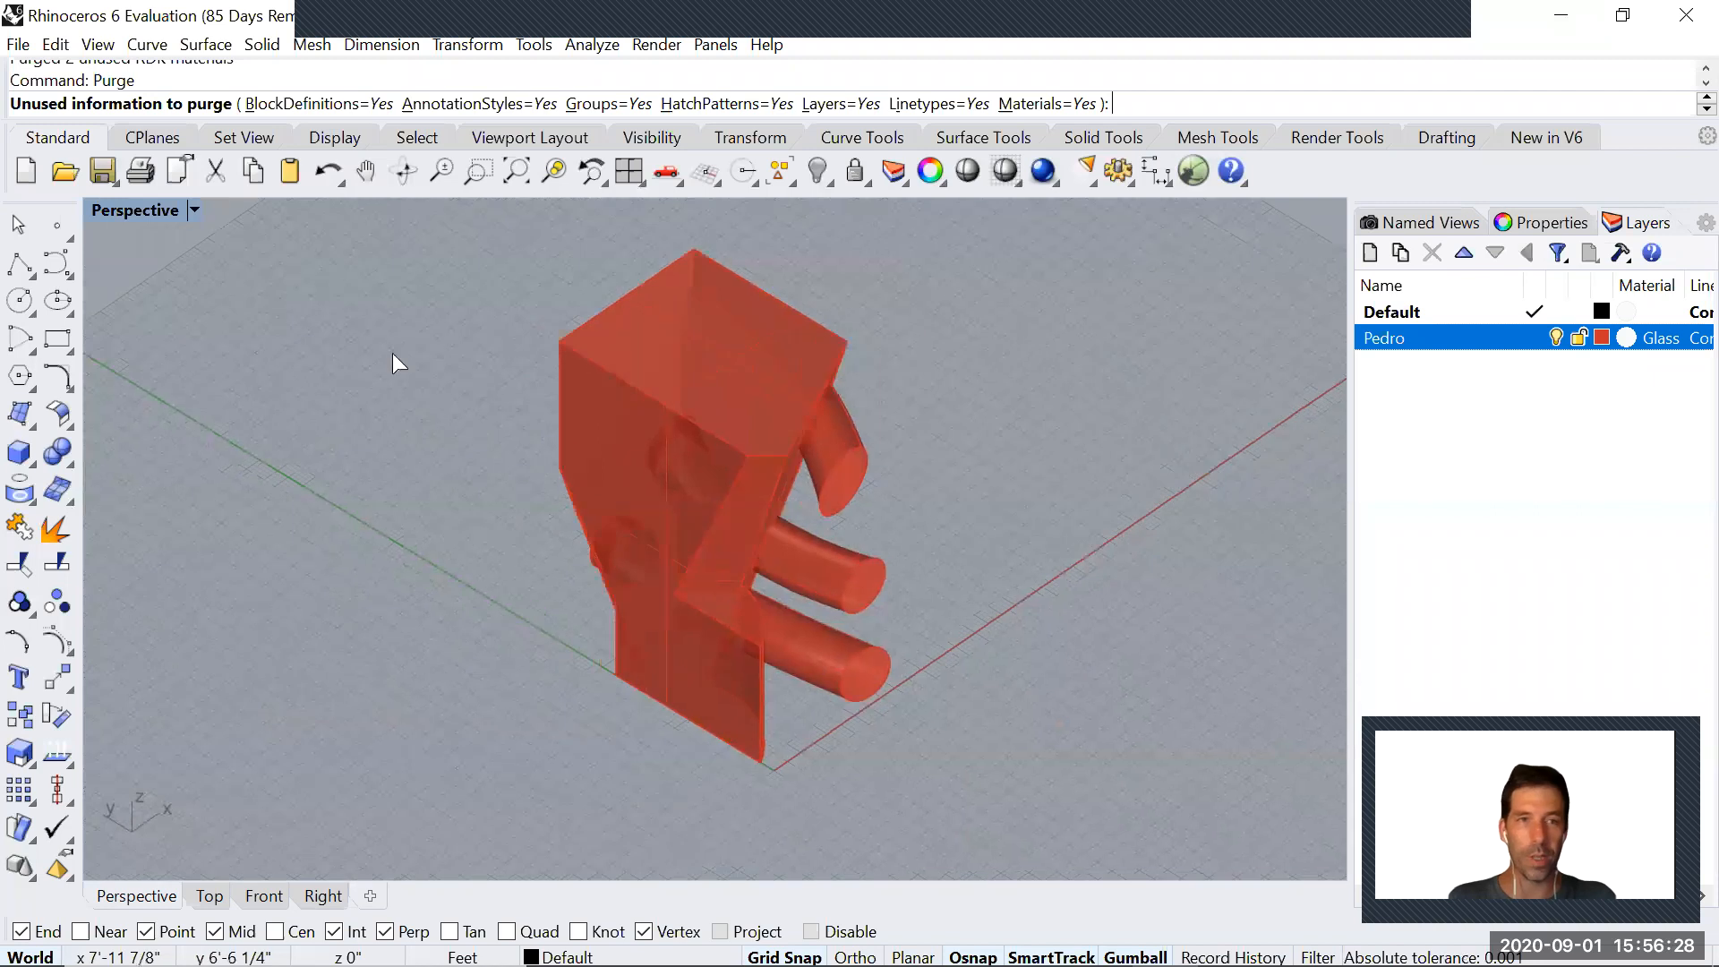
pyautogui.click(194, 215)
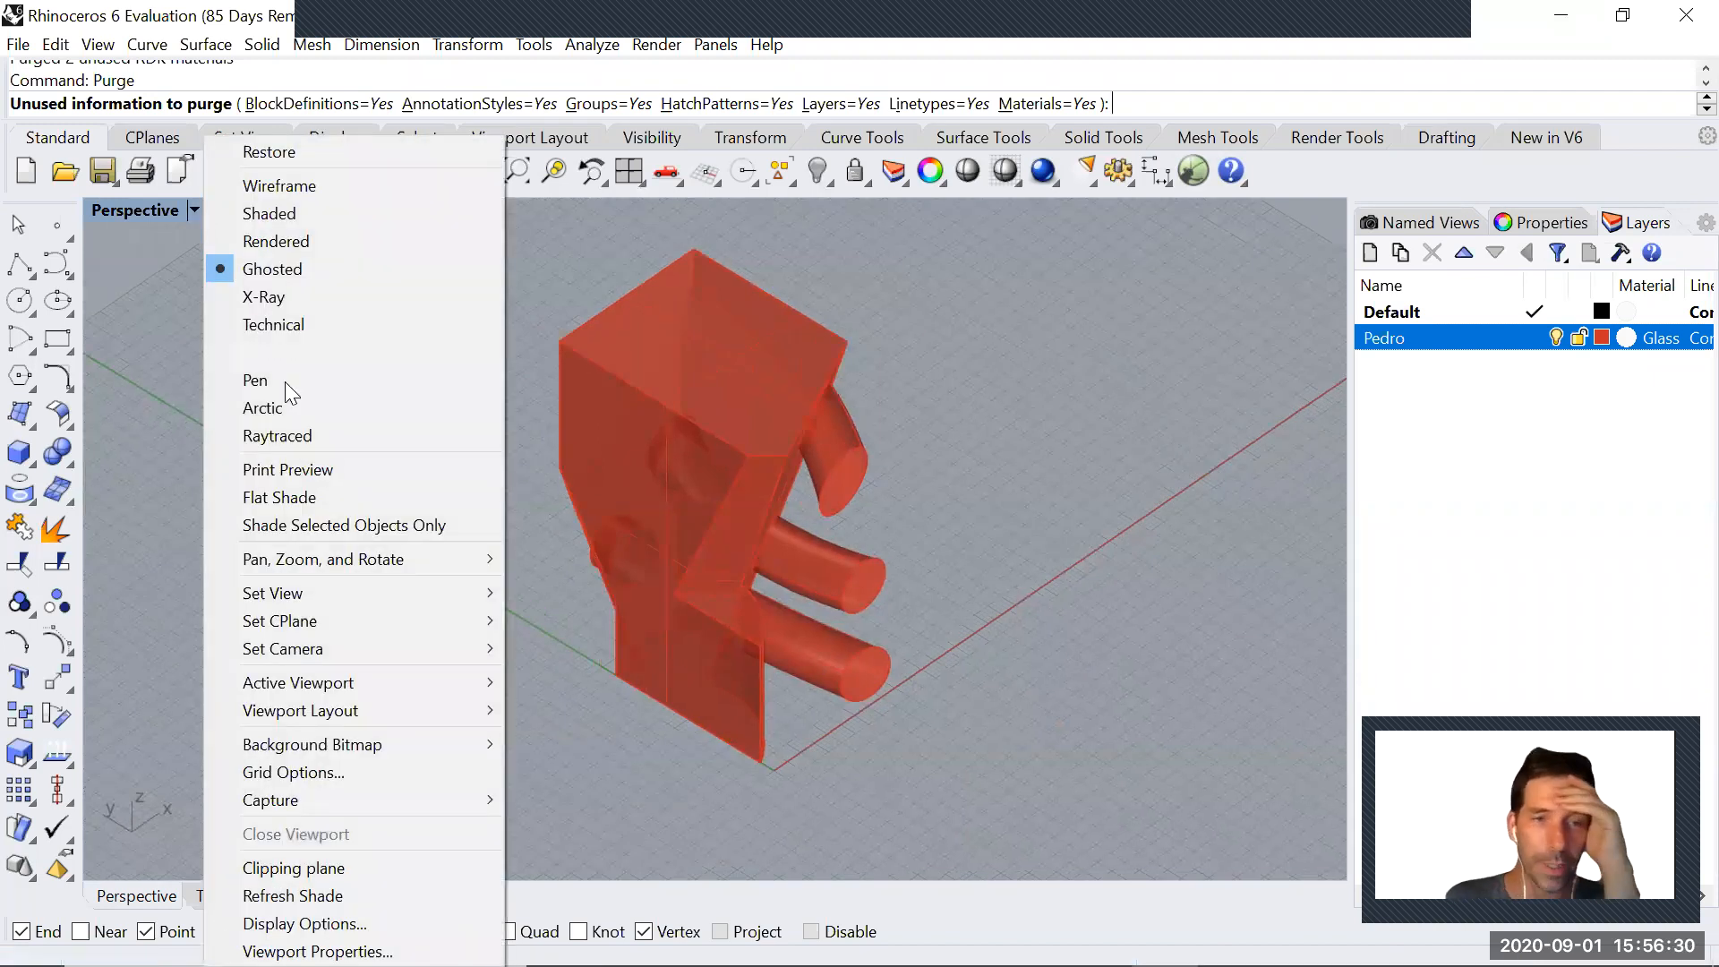
pyautogui.moveTo(331, 594)
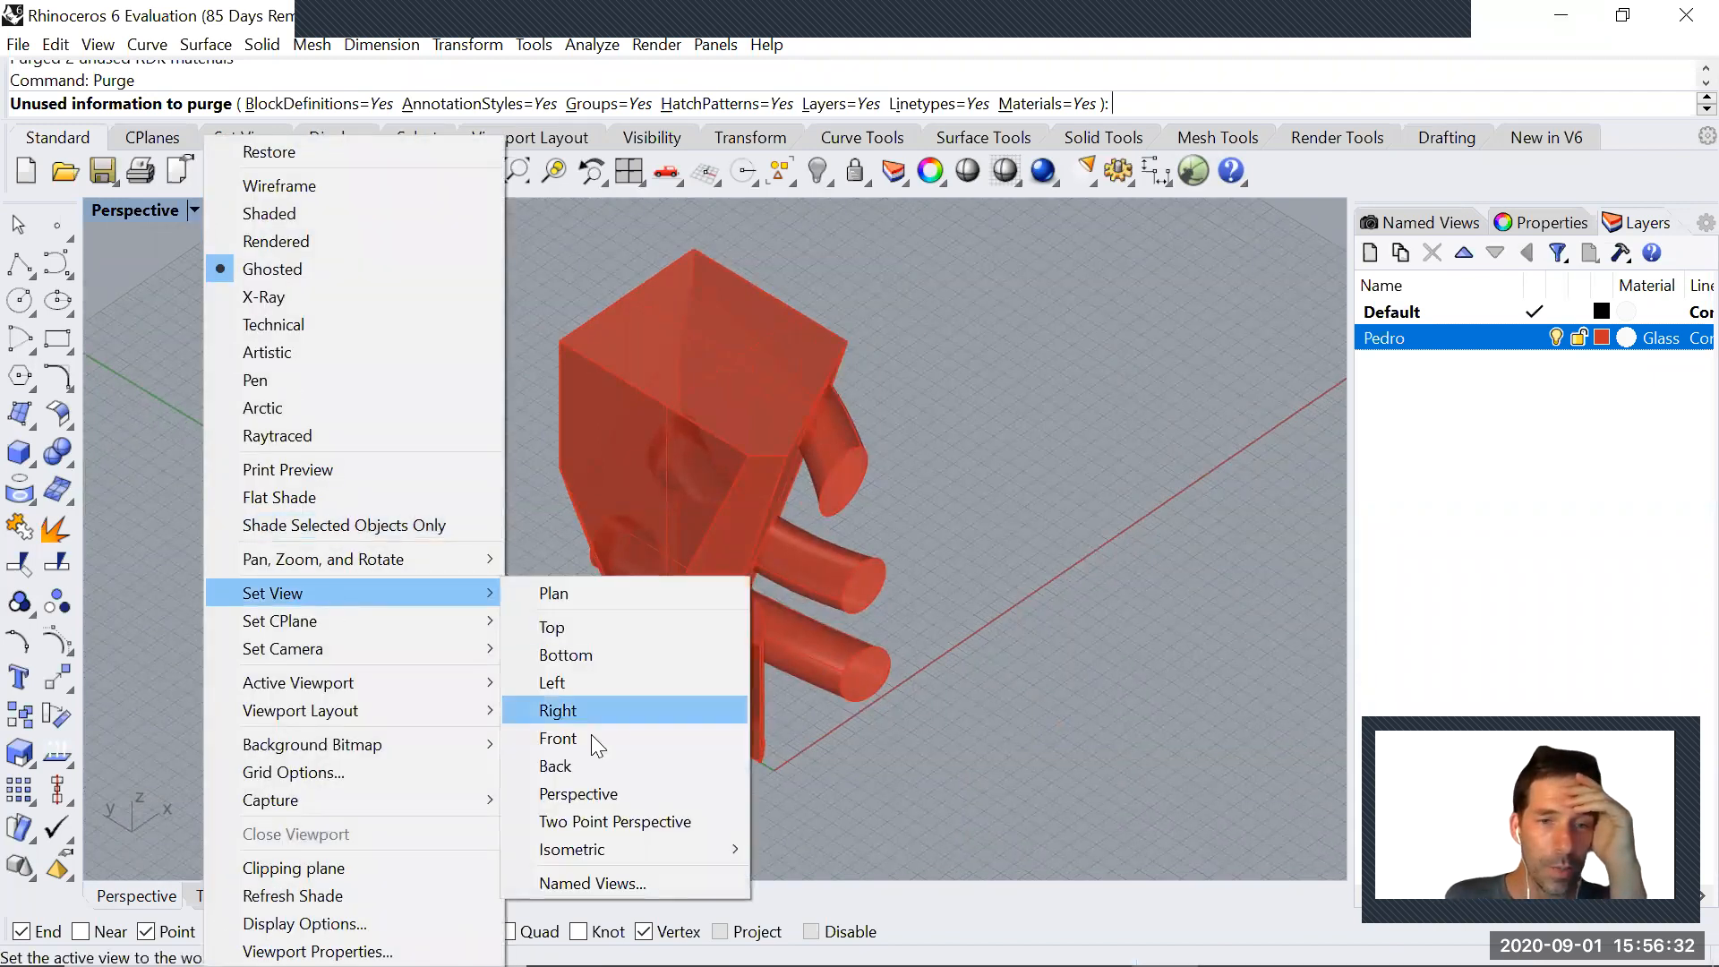
pyautogui.click(814, 899)
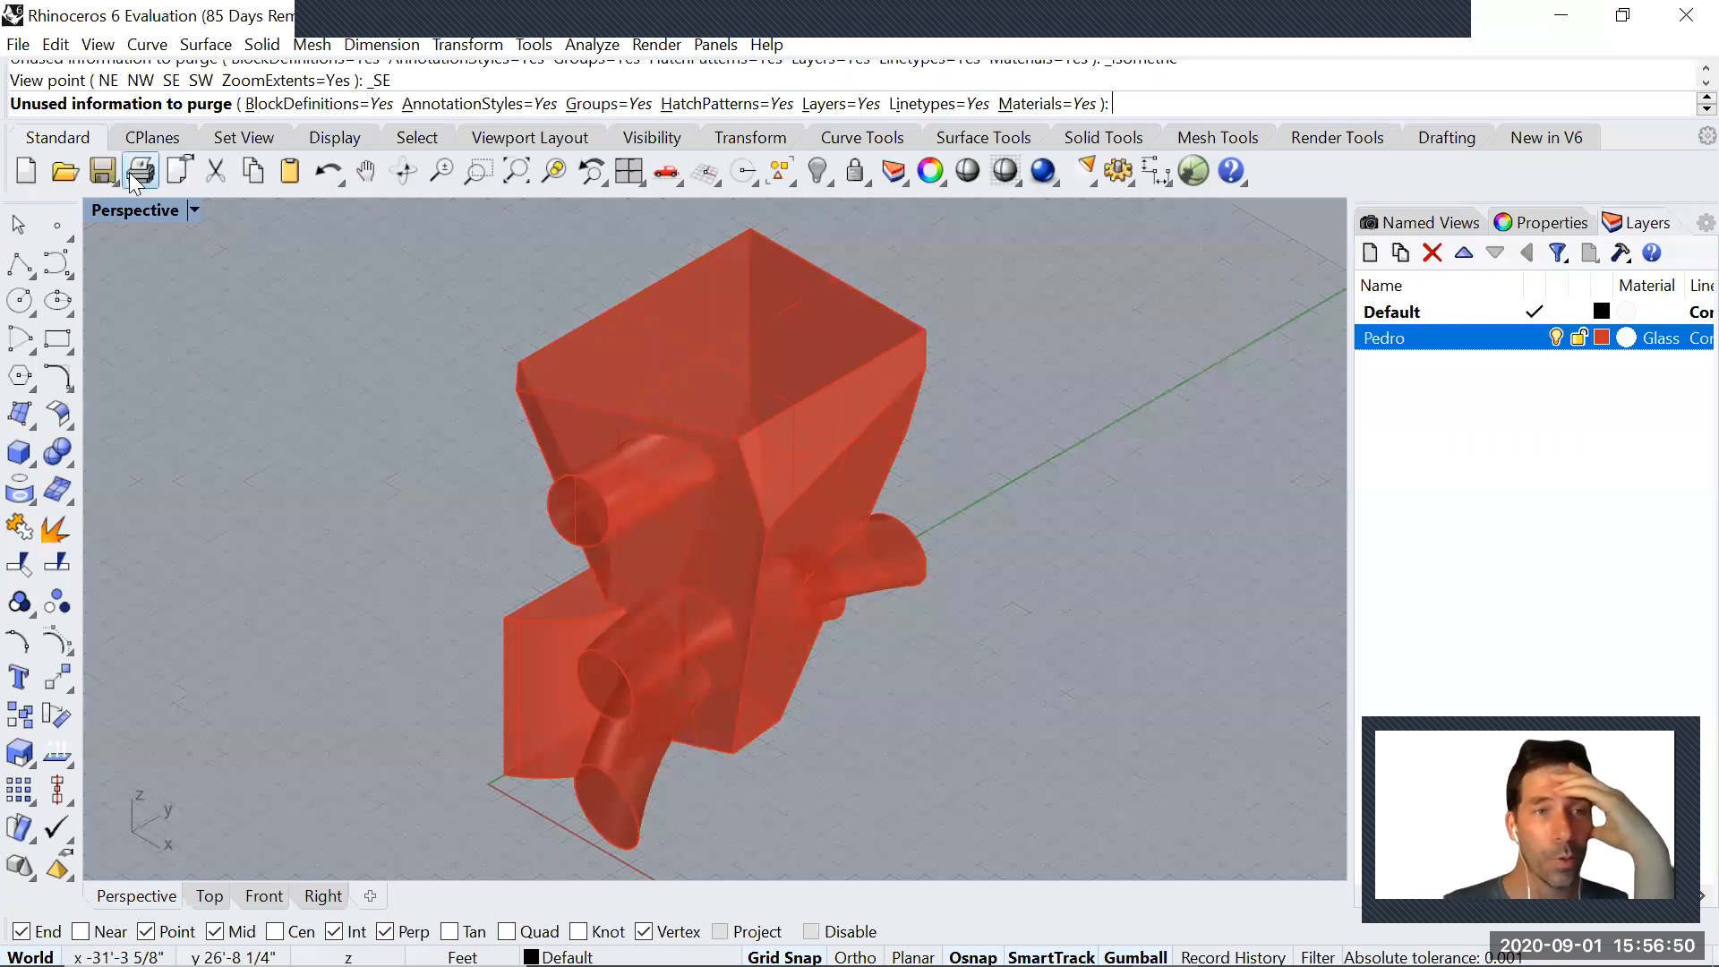
# Change the viewport's projection from Parallel to Perspective and zoom to the model's extents
pyautogui.click(1513, 222)
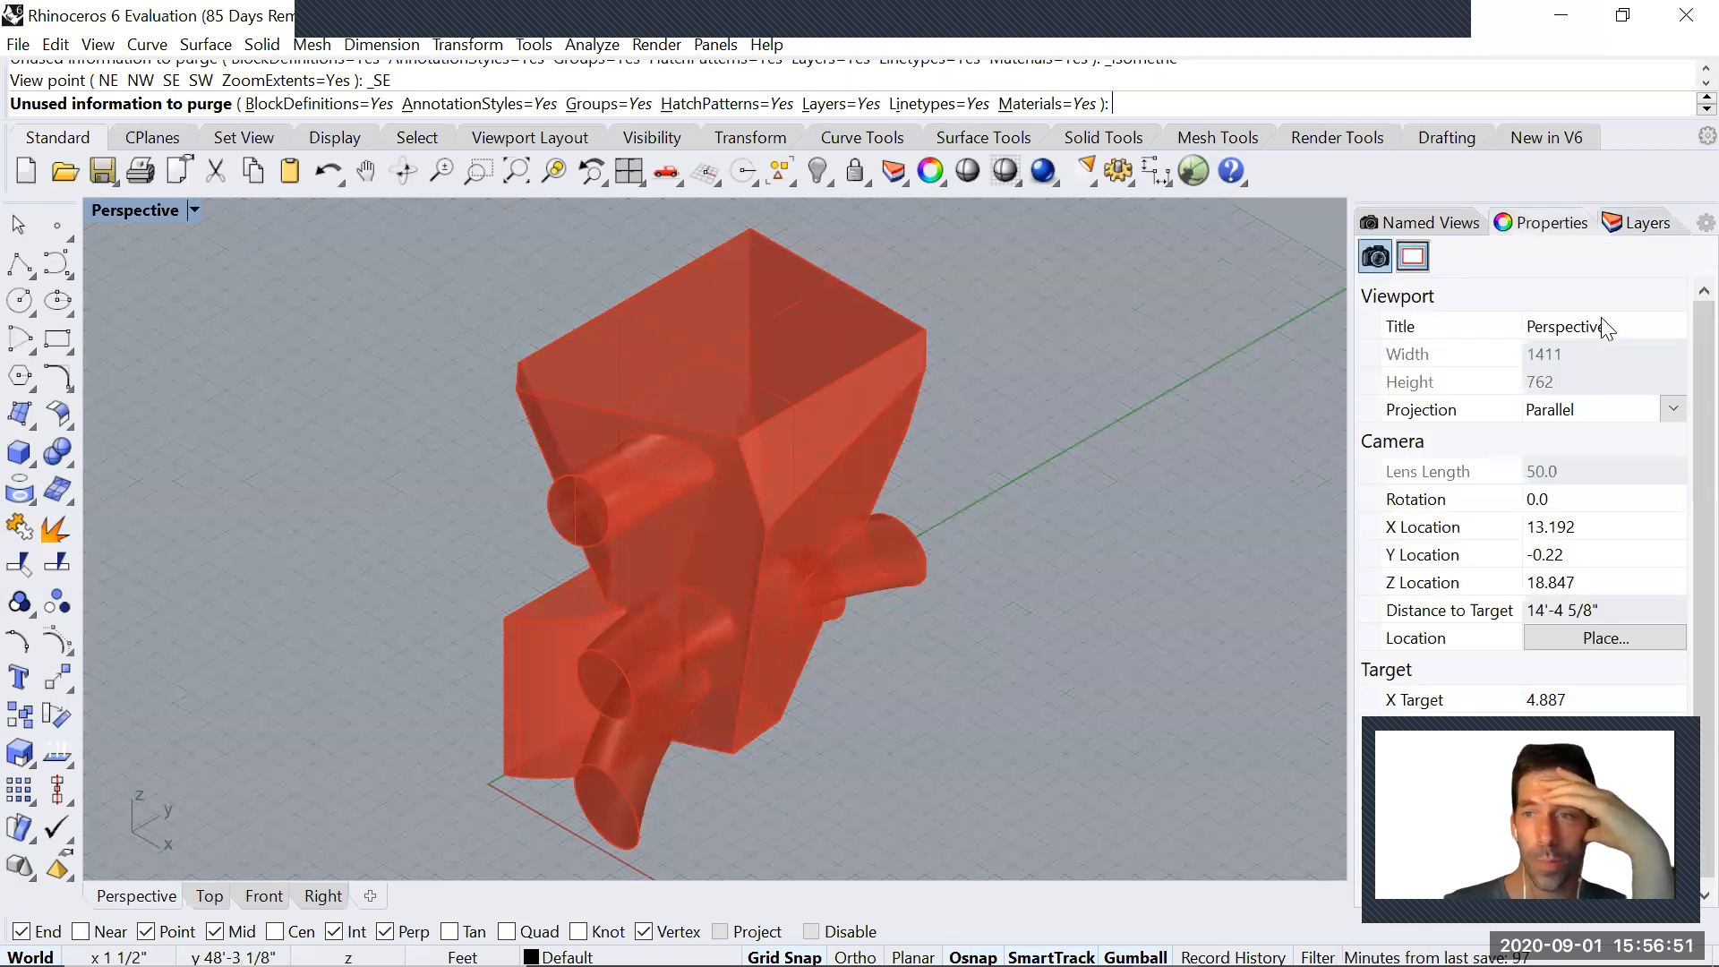
pyautogui.click(1673, 411)
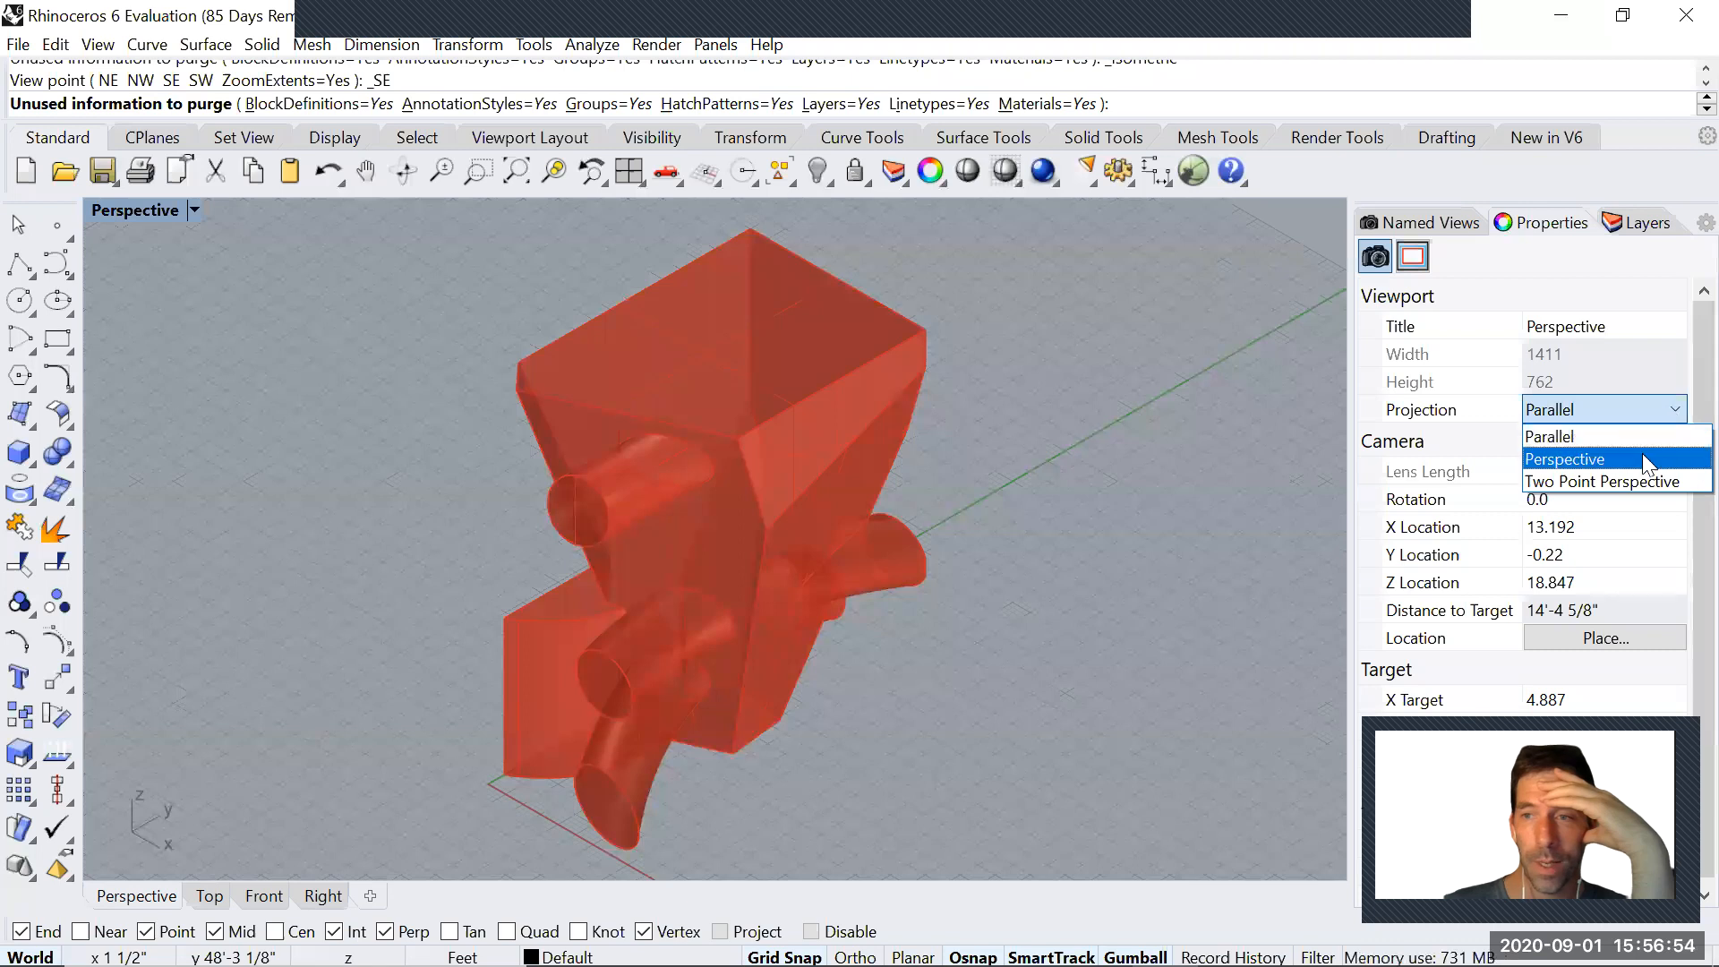
pyautogui.click(1641, 455)
pyautogui.moveTo(908, 545); pyautogui.dragTo(926, 511, button='right')
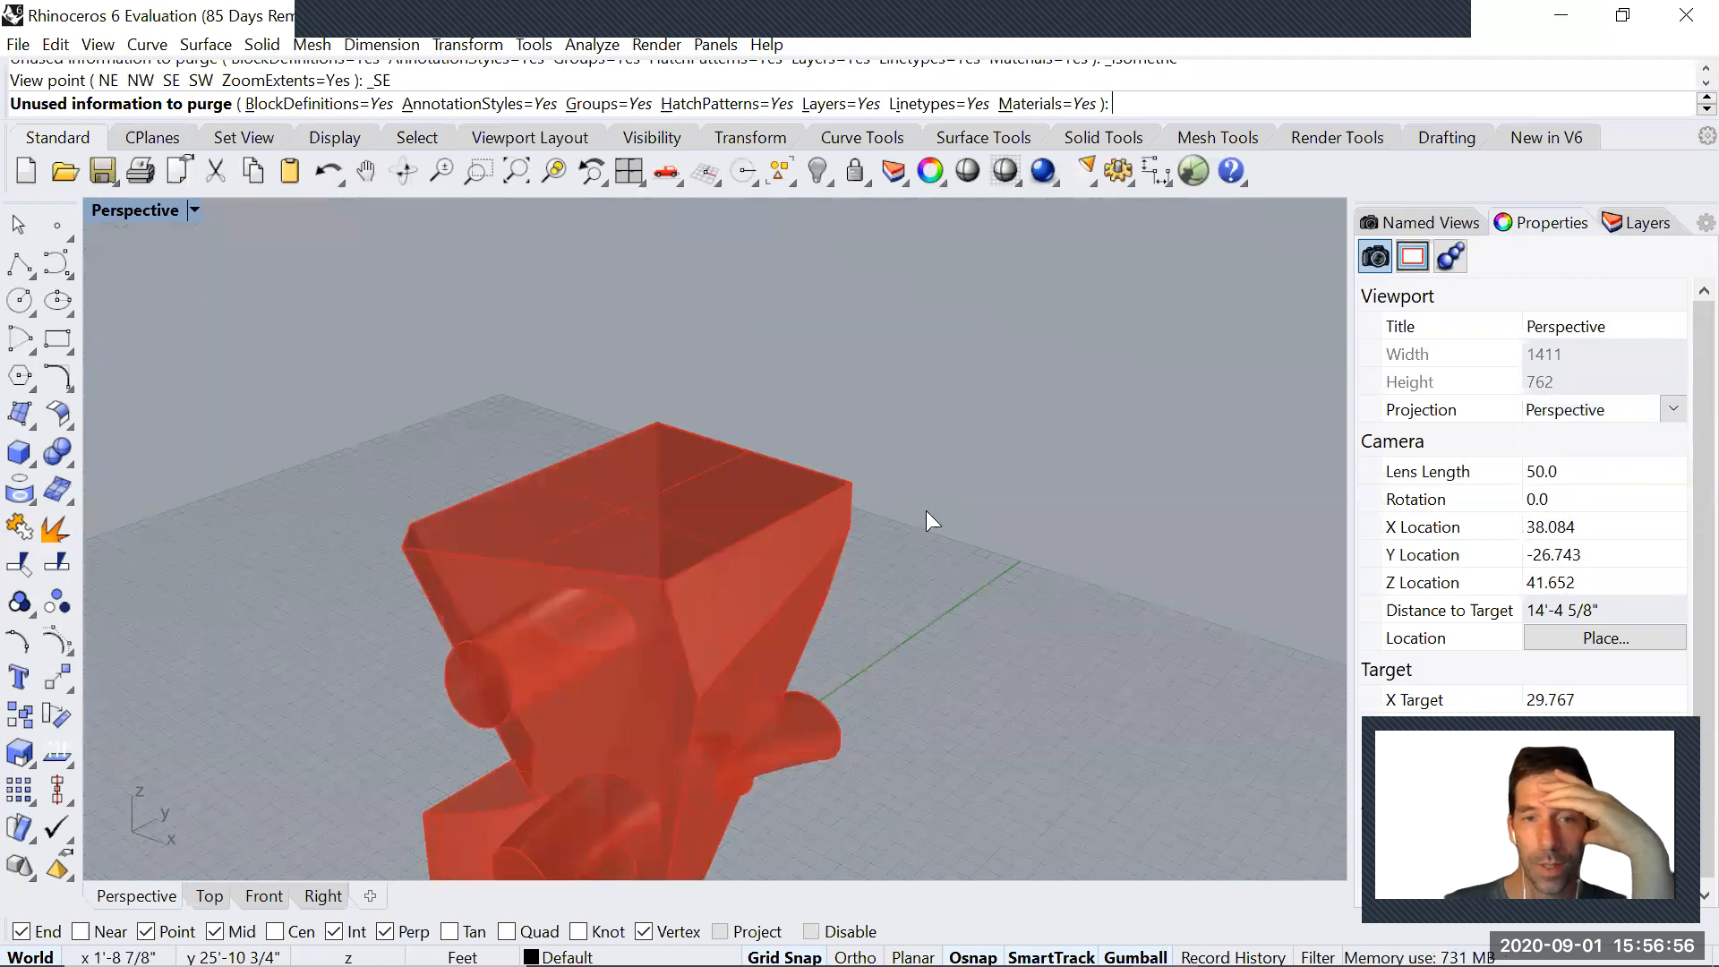
pyautogui.scroll(-8, 925, 510)
pyautogui.write('z')
pyautogui.press('Return')
pyautogui.write('e')
pyautogui.press('Return')
pyautogui.moveTo(813, 595); pyautogui.dragTo(889, 602, button='right')
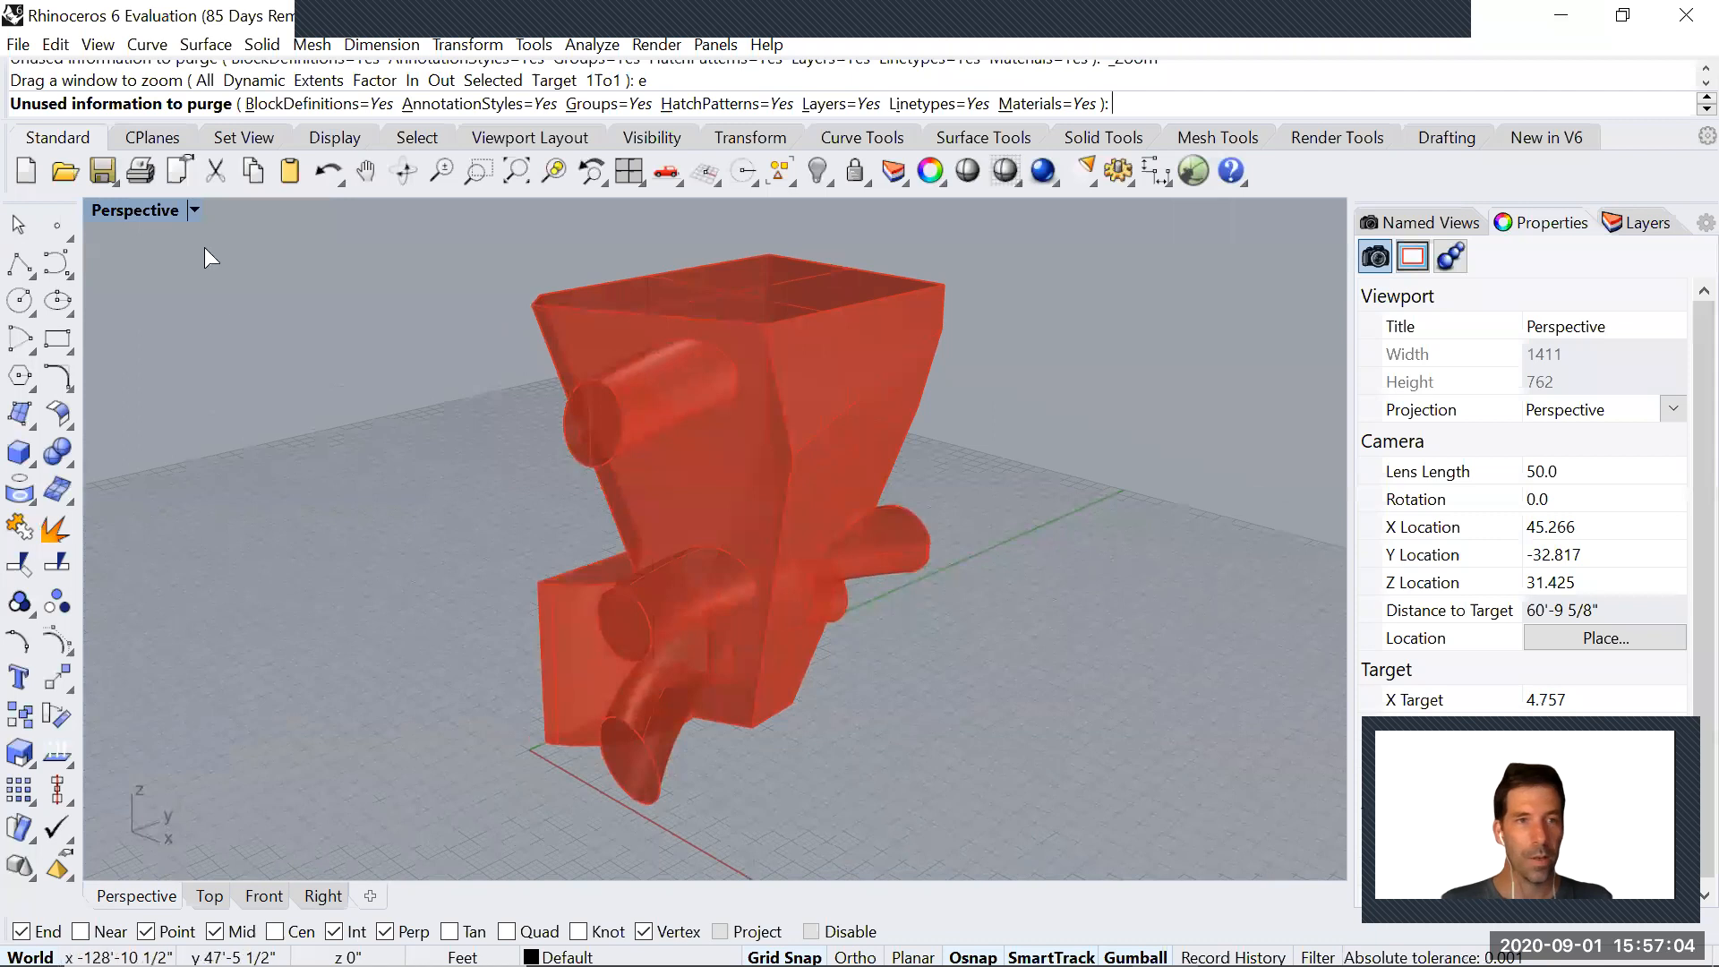
# Adjust the camera's lens length in the perspective viewport to about 33 for a wider view of the solid
pyautogui.click(194, 210)
pyautogui.moveTo(315, 641)
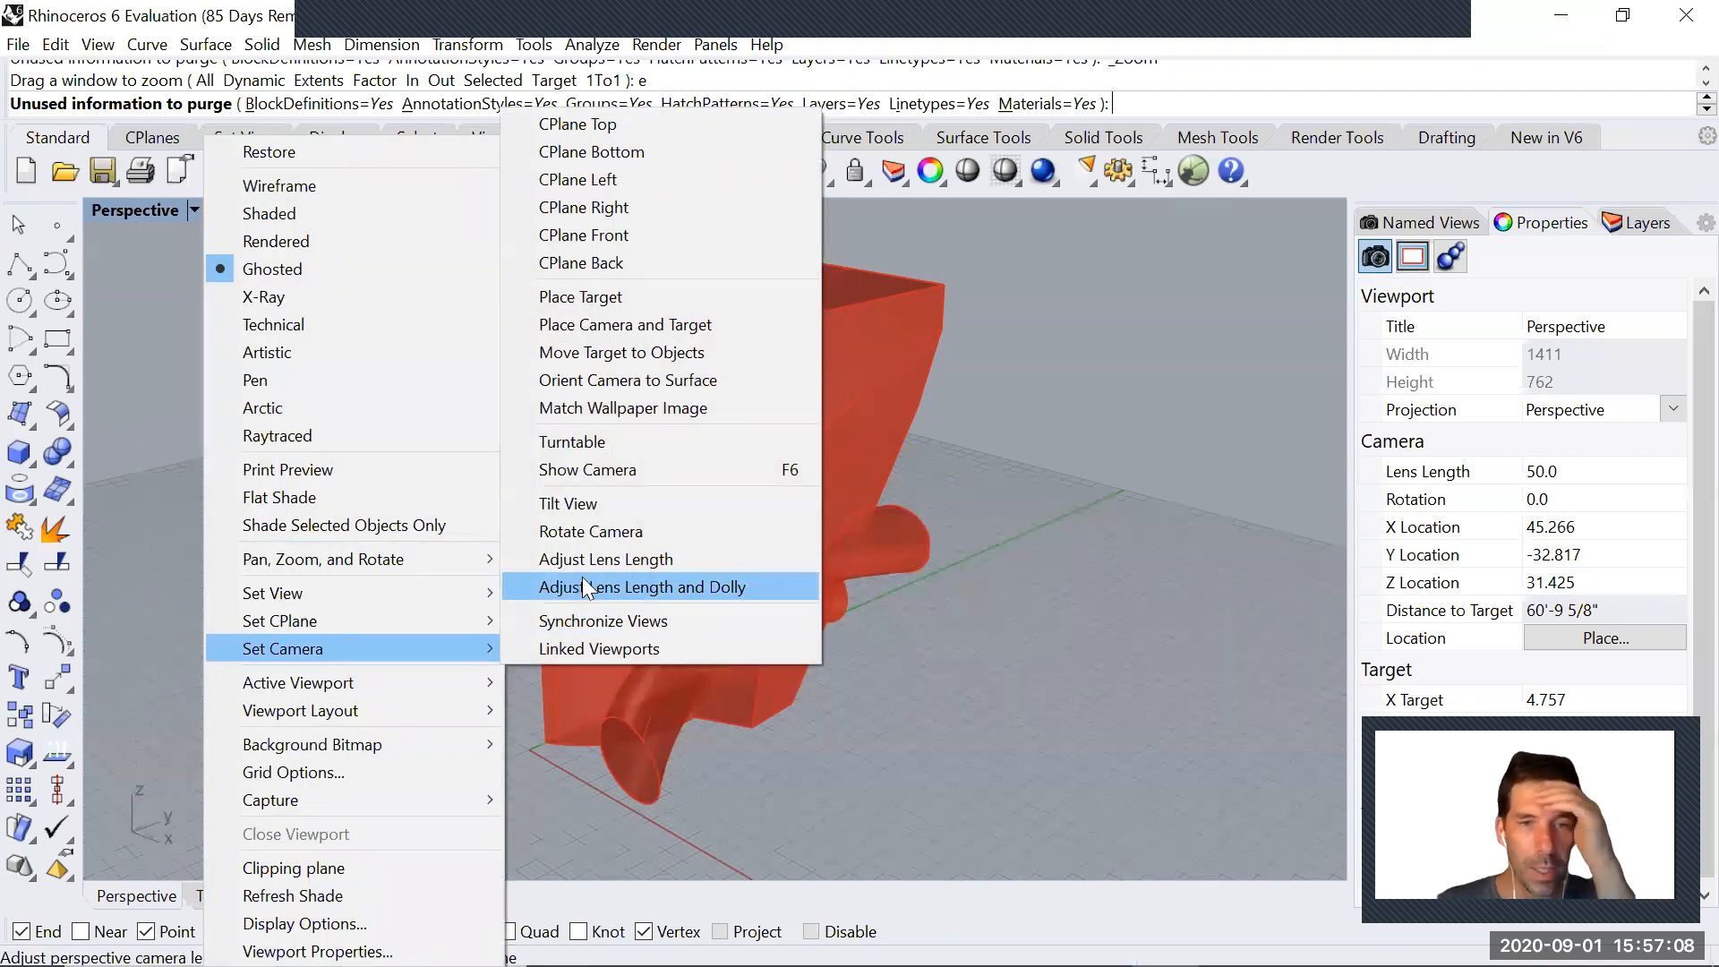
pyautogui.click(588, 558)
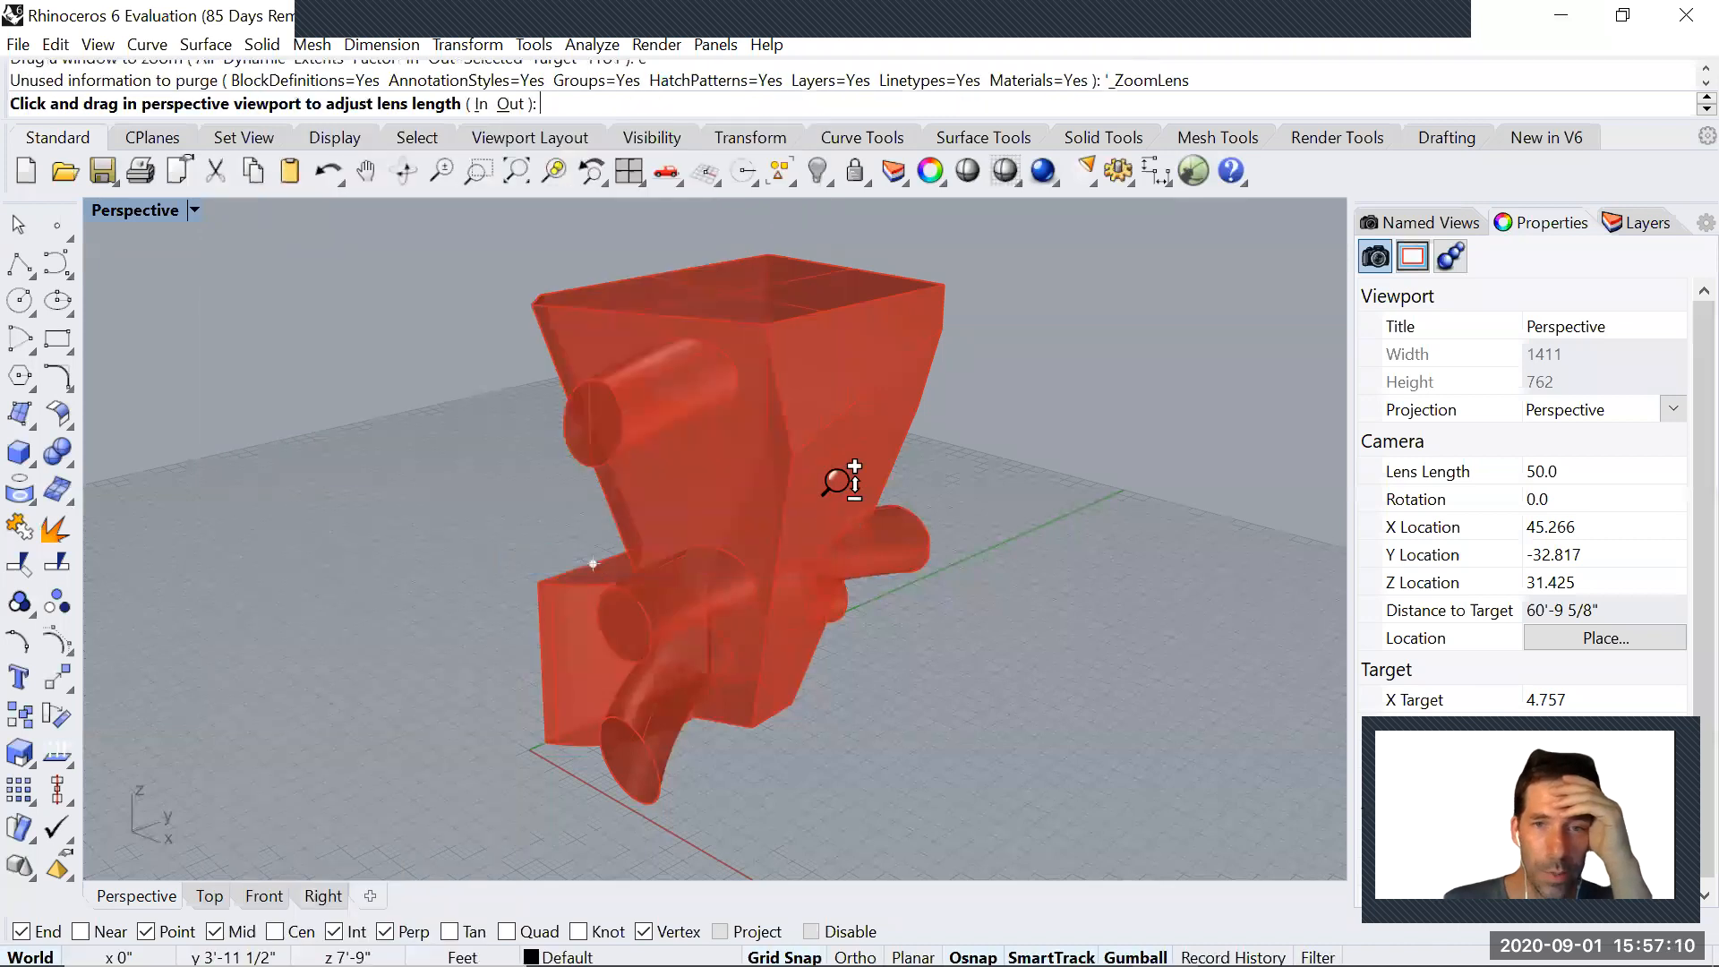
pyautogui.moveTo(831, 474); pyautogui.dragTo(795, 546)
pyautogui.moveTo(794, 546); pyautogui.dragTo(848, 528, button='right')
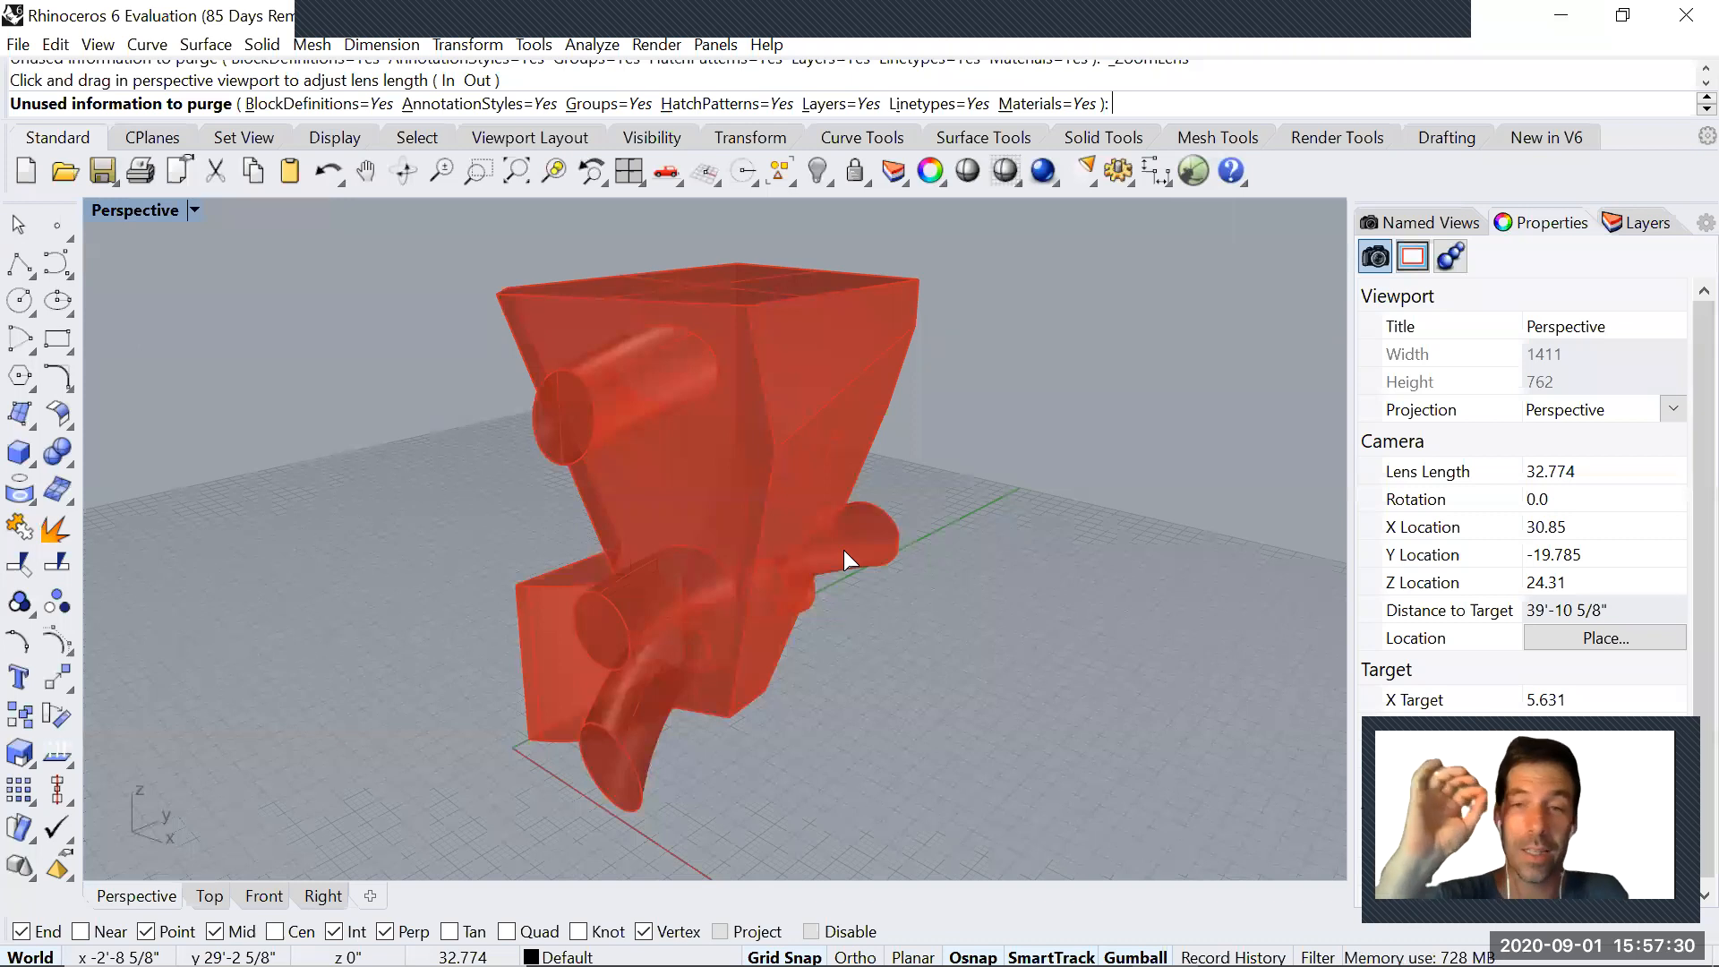
# Save the current viewport as a named view called CoolPerspective
pyautogui.click(1429, 224)
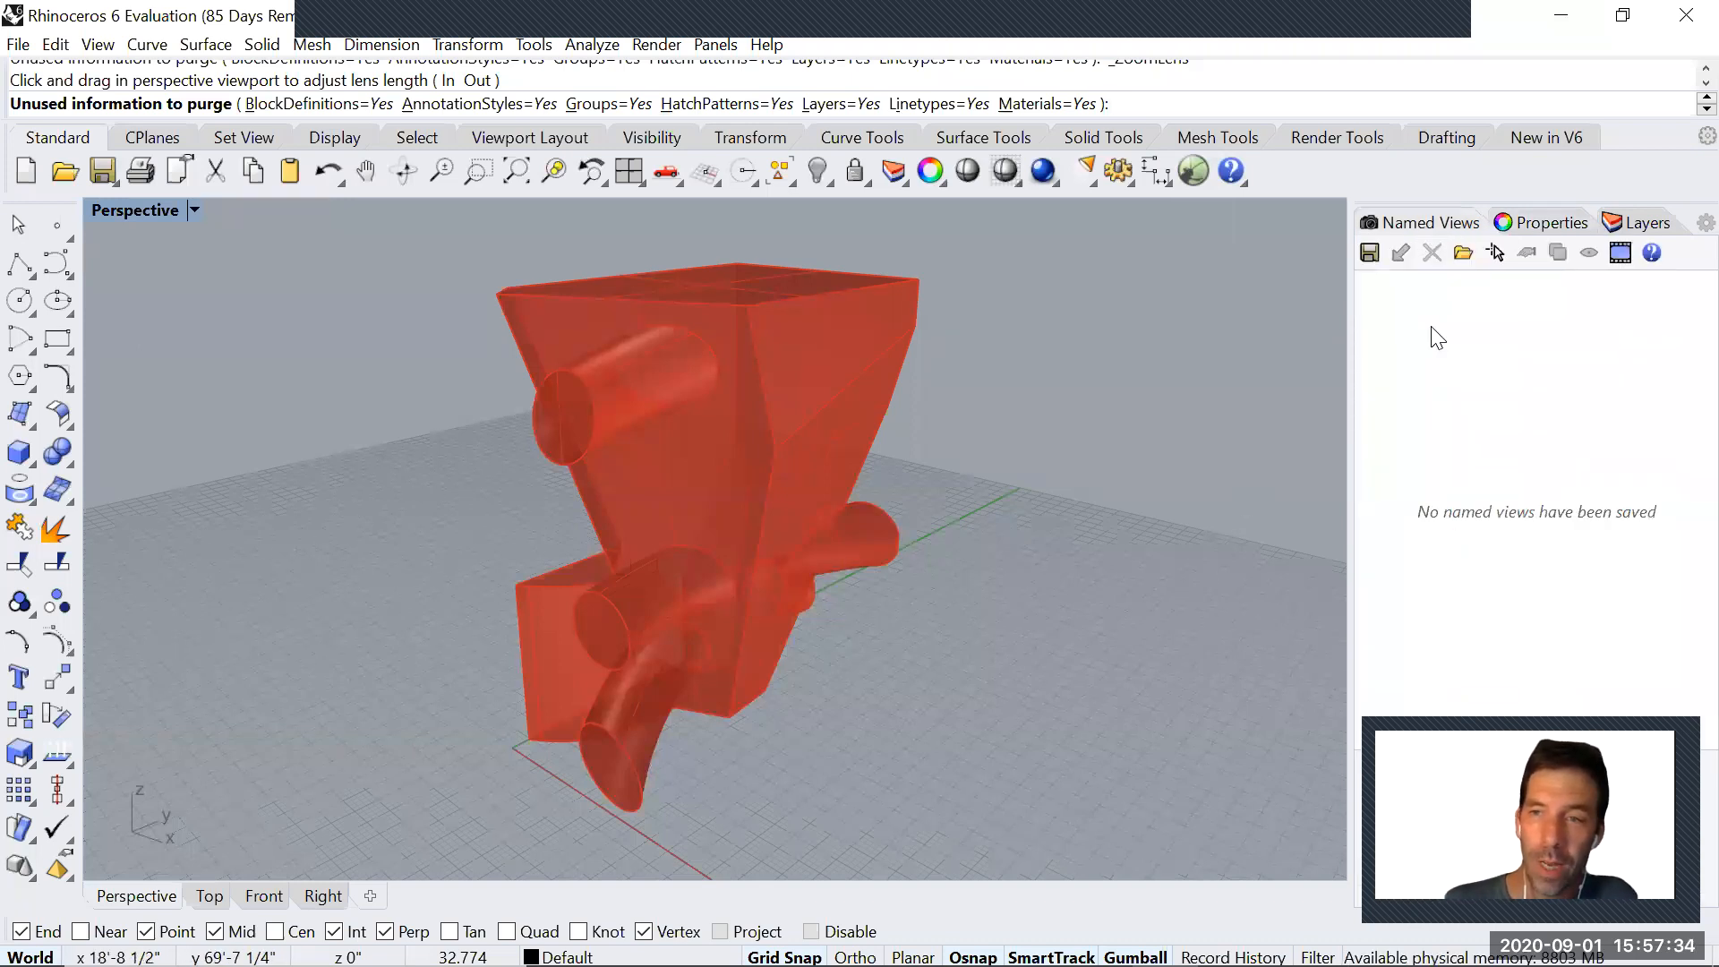
pyautogui.click(193, 208)
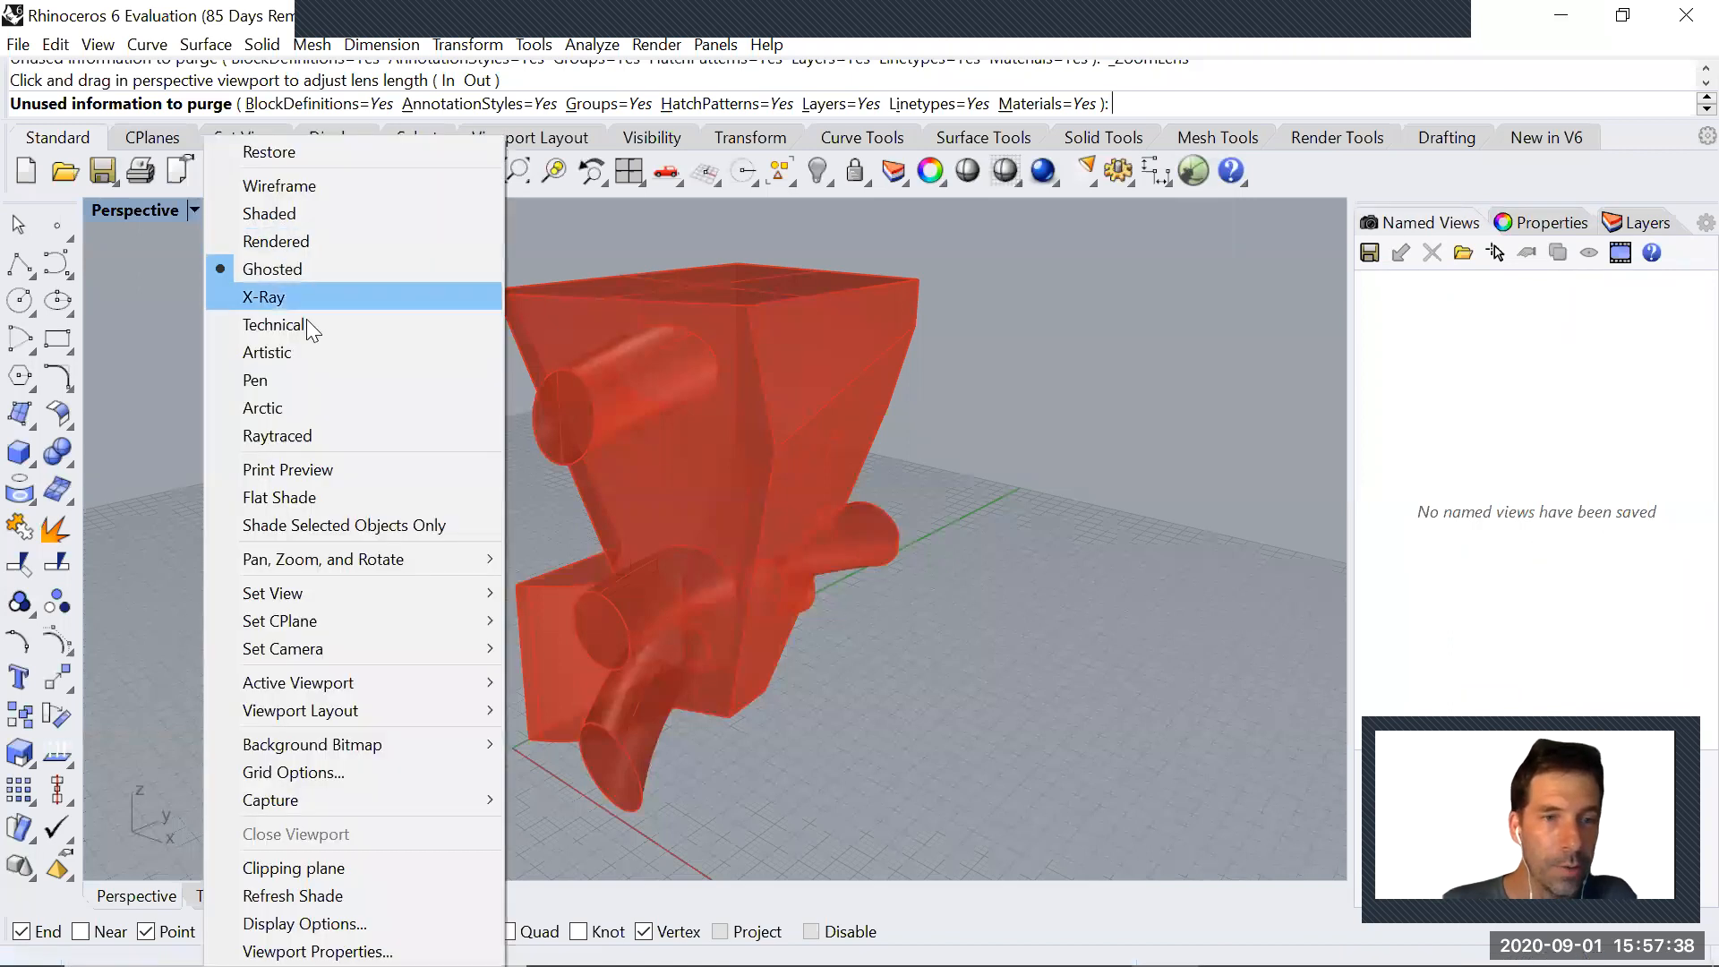
pyautogui.moveTo(305, 609)
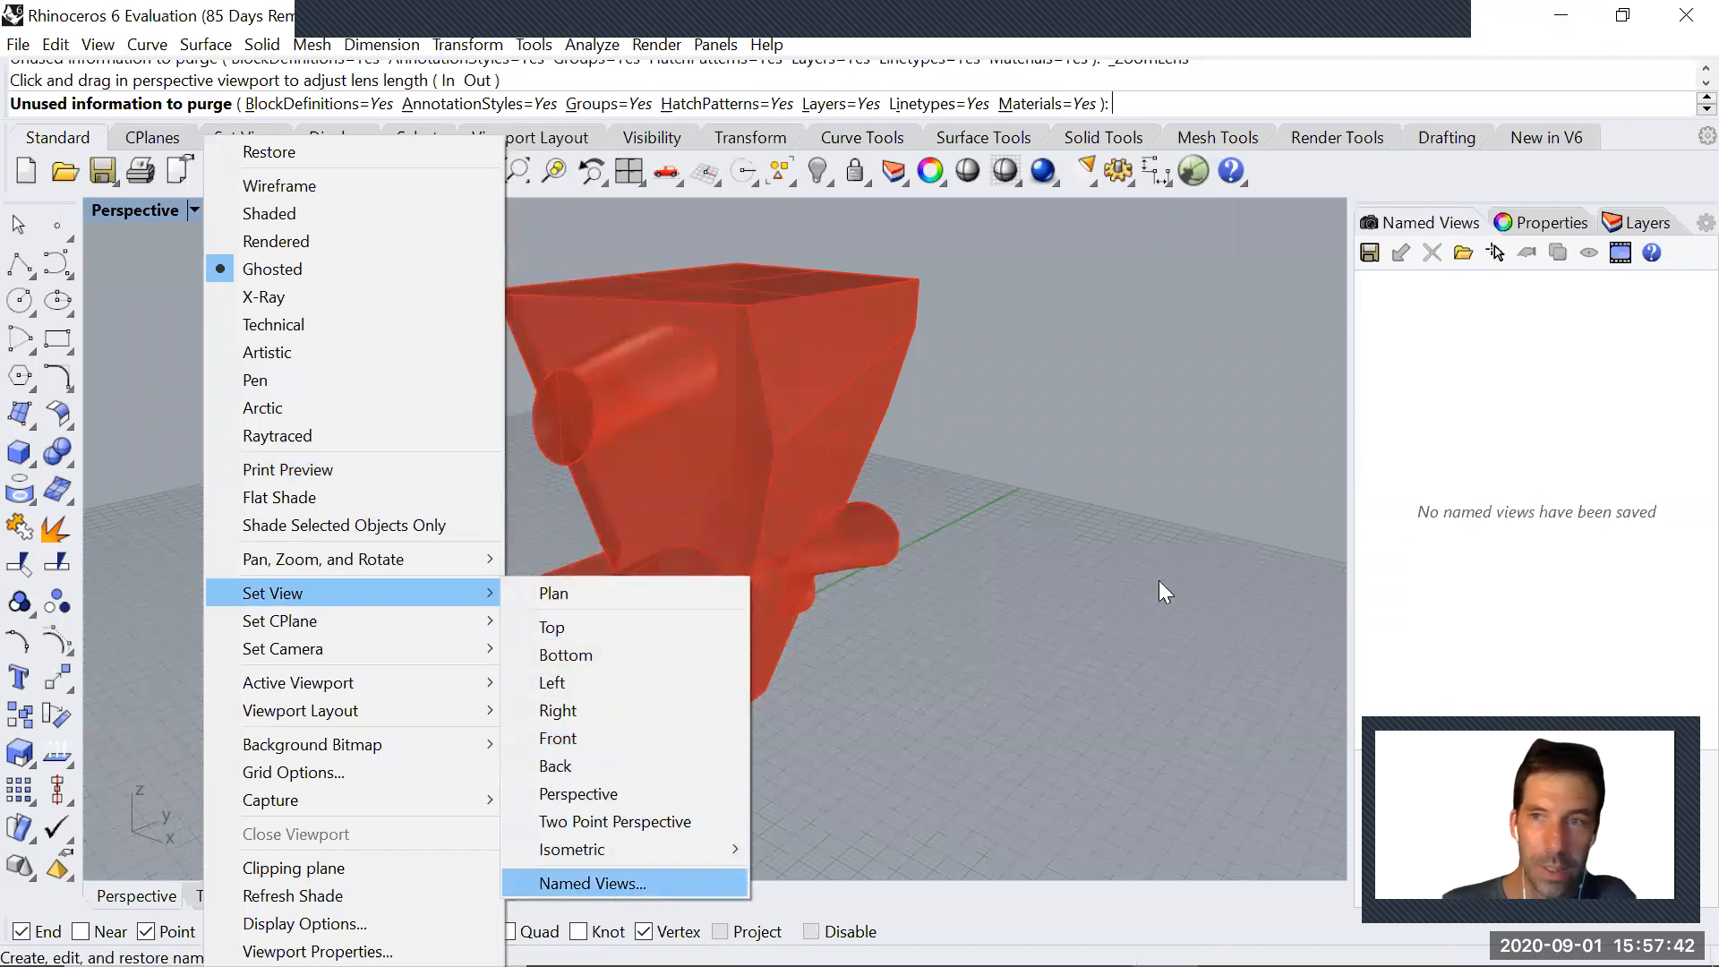
pyautogui.click(659, 883)
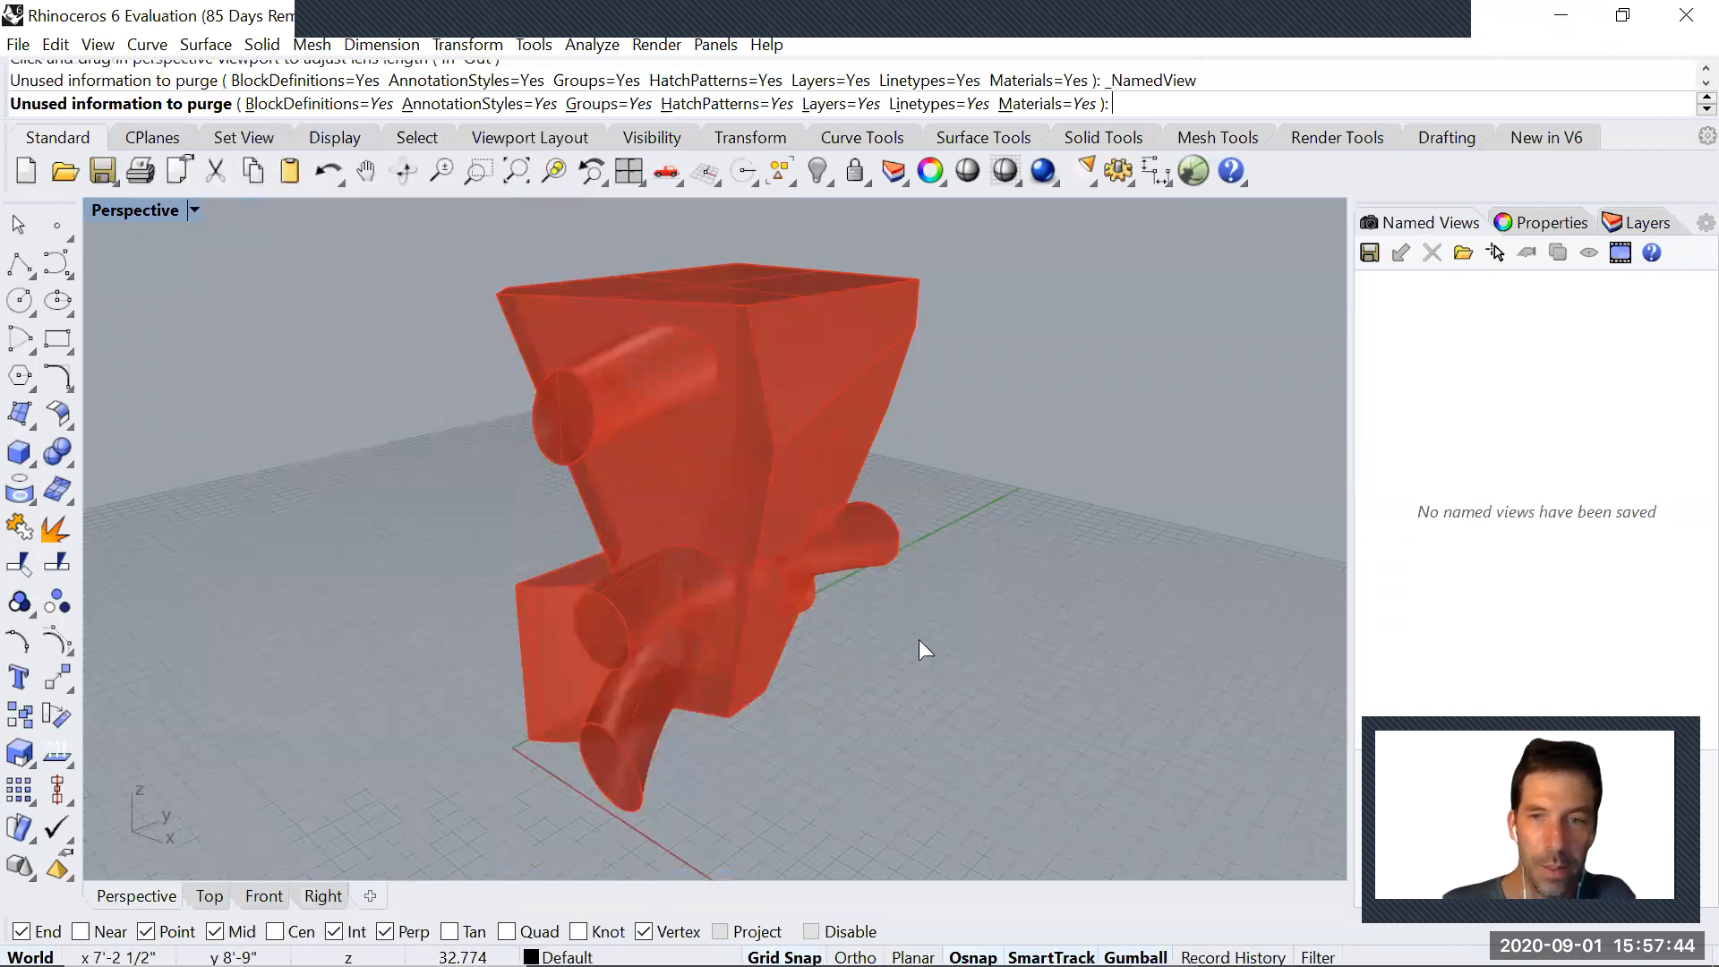
pyautogui.click(1378, 258)
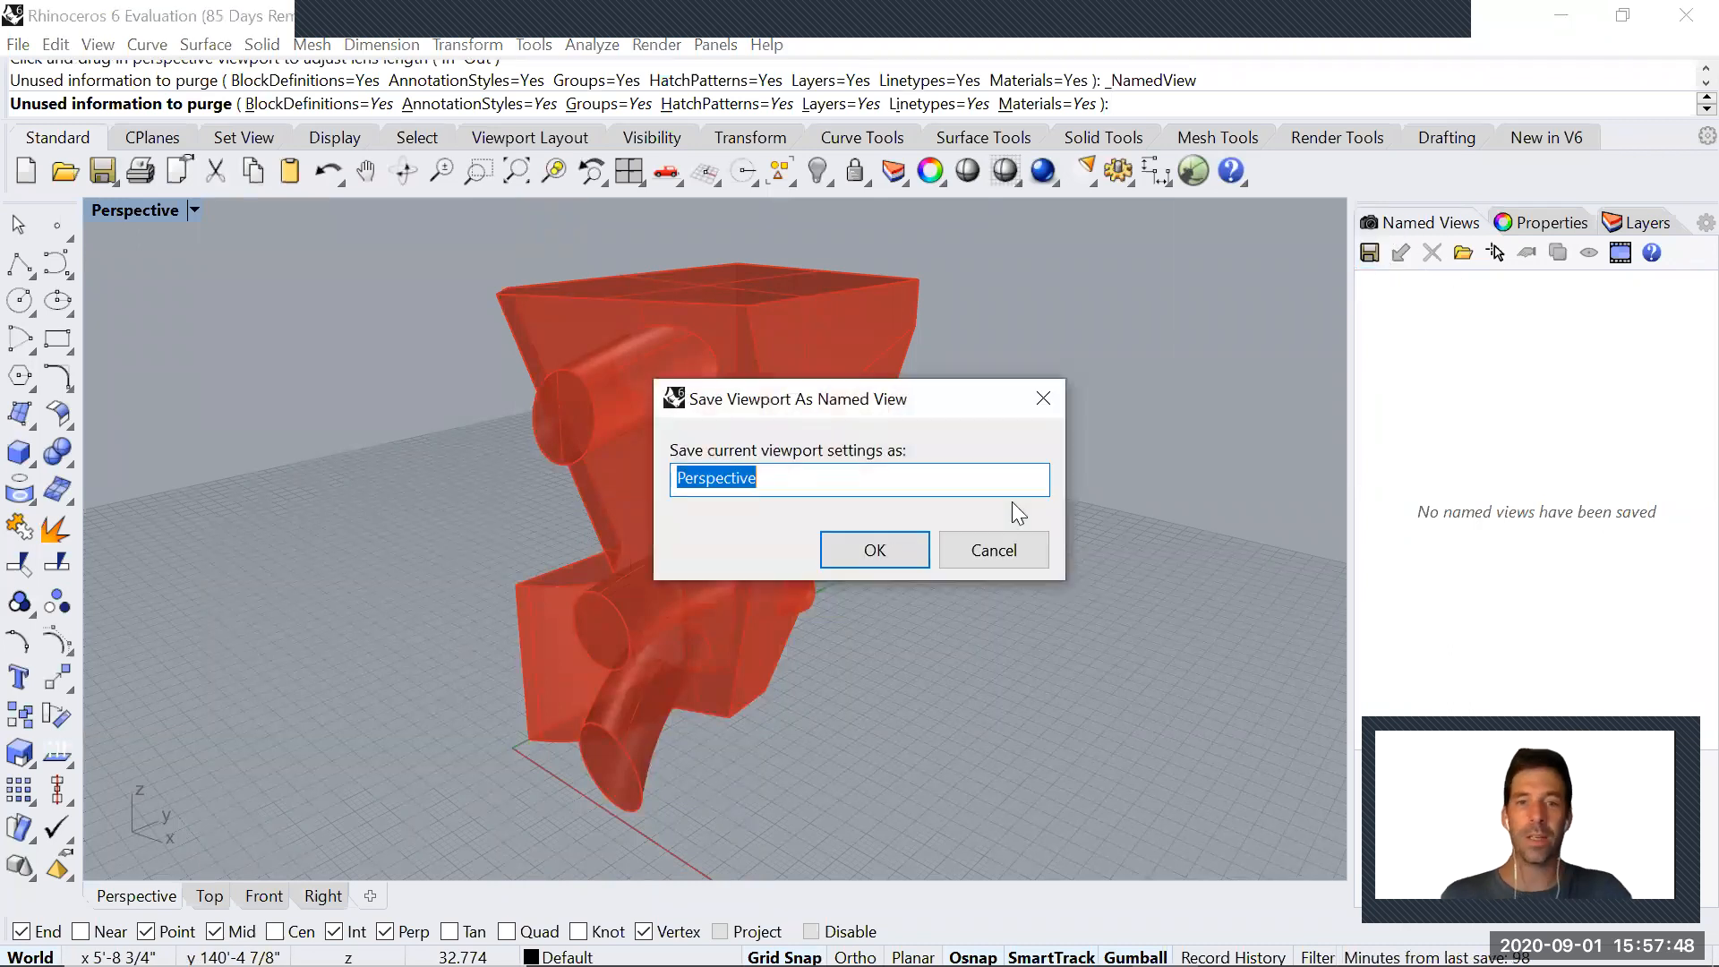
pyautogui.write('CoolPerspecti')
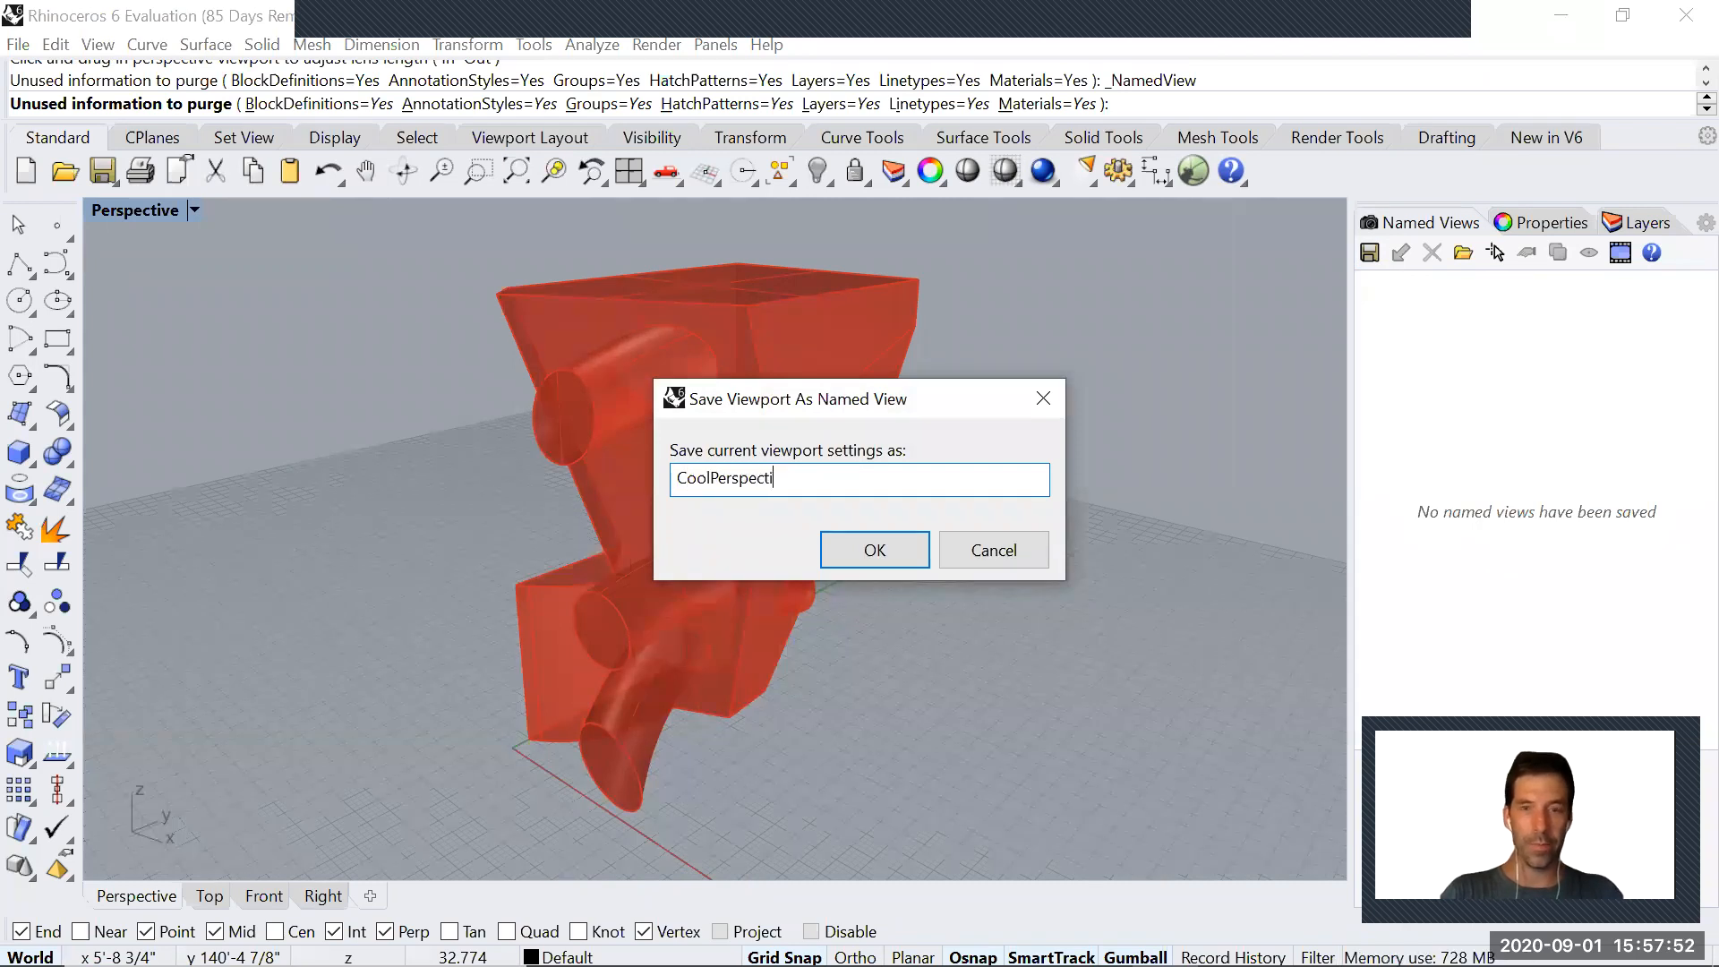
pyautogui.write('ve')
pyautogui.press('Return')
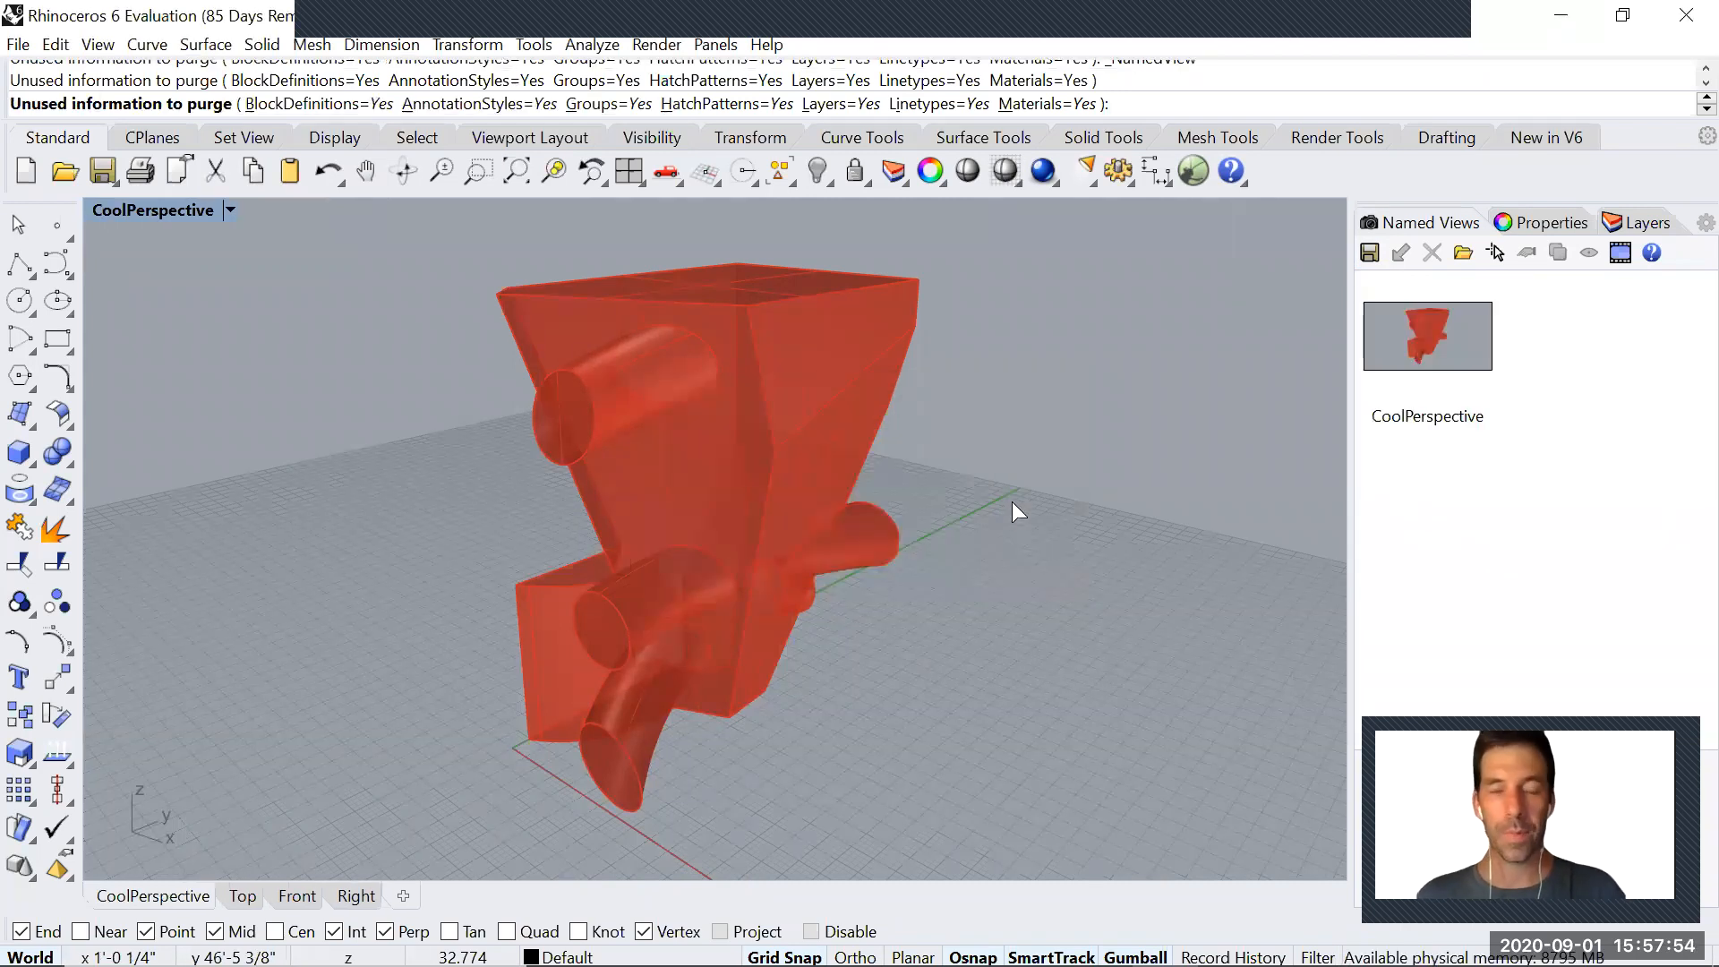
# Zoom and orbit away from the solid, restoring the CoolPerspective named view each time
pyautogui.scroll(-5, 867, 392)
pyautogui.scroll(-3, 866, 392)
pyautogui.moveTo(848, 514); pyautogui.dragTo(623, 442, button='right')
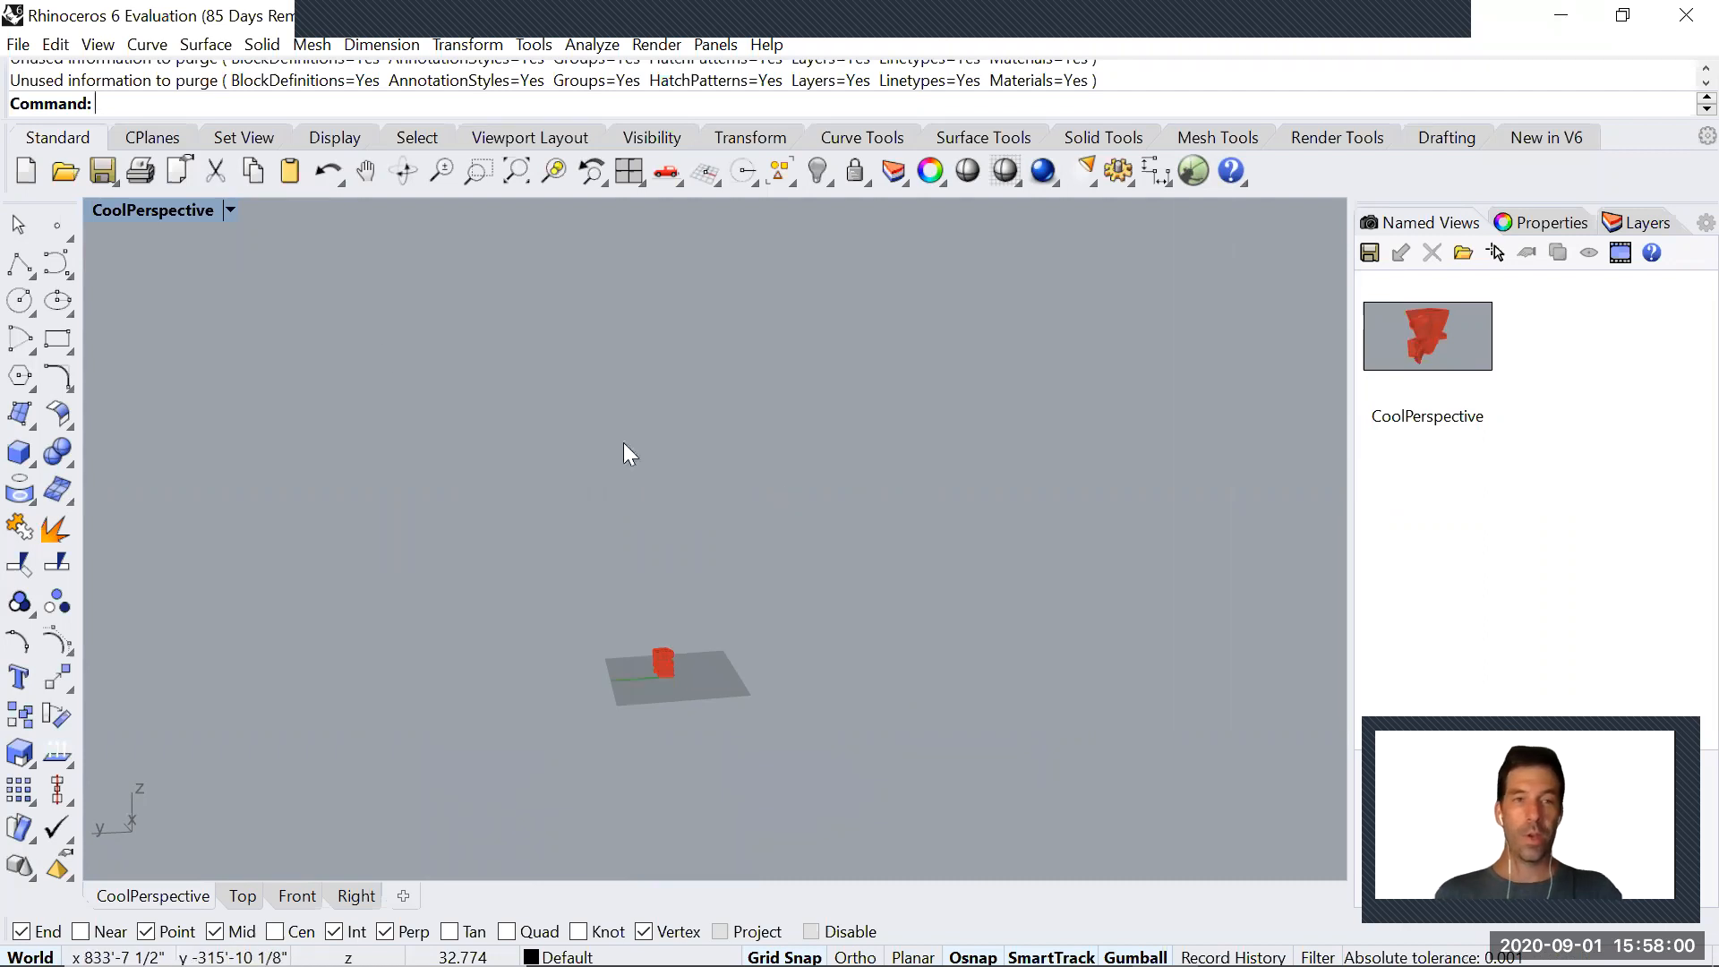
pyautogui.doubleClick(1450, 333)
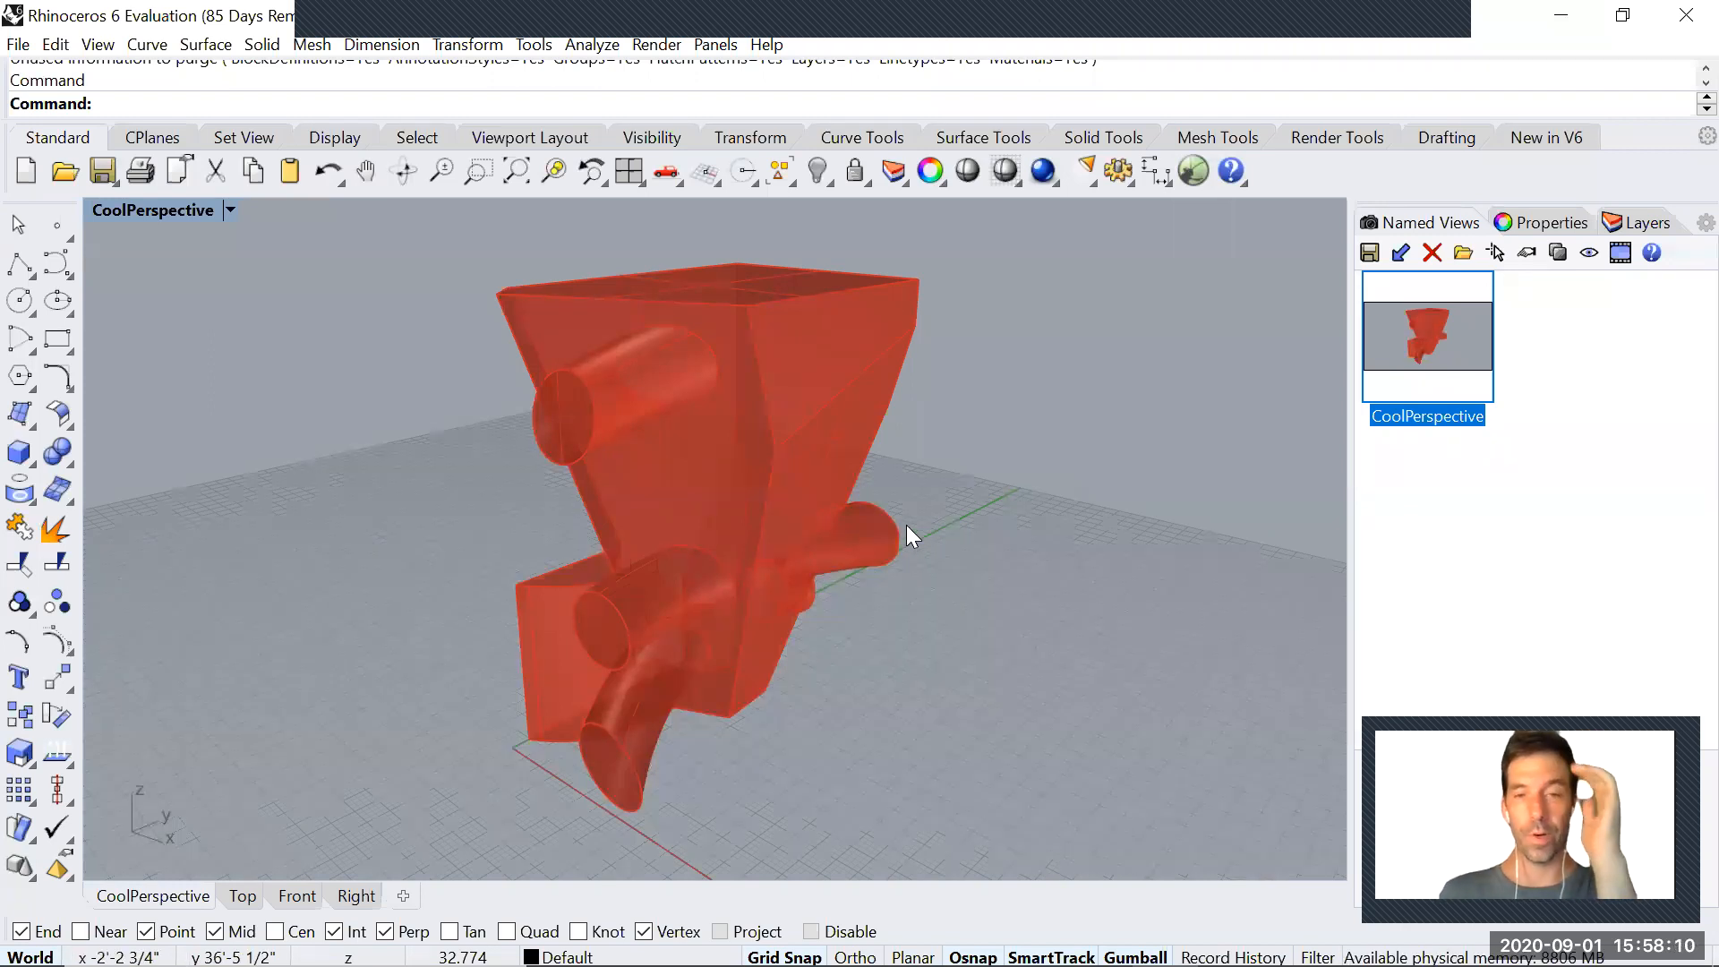
pyautogui.moveTo(904, 514); pyautogui.dragTo(999, 624, button='right')
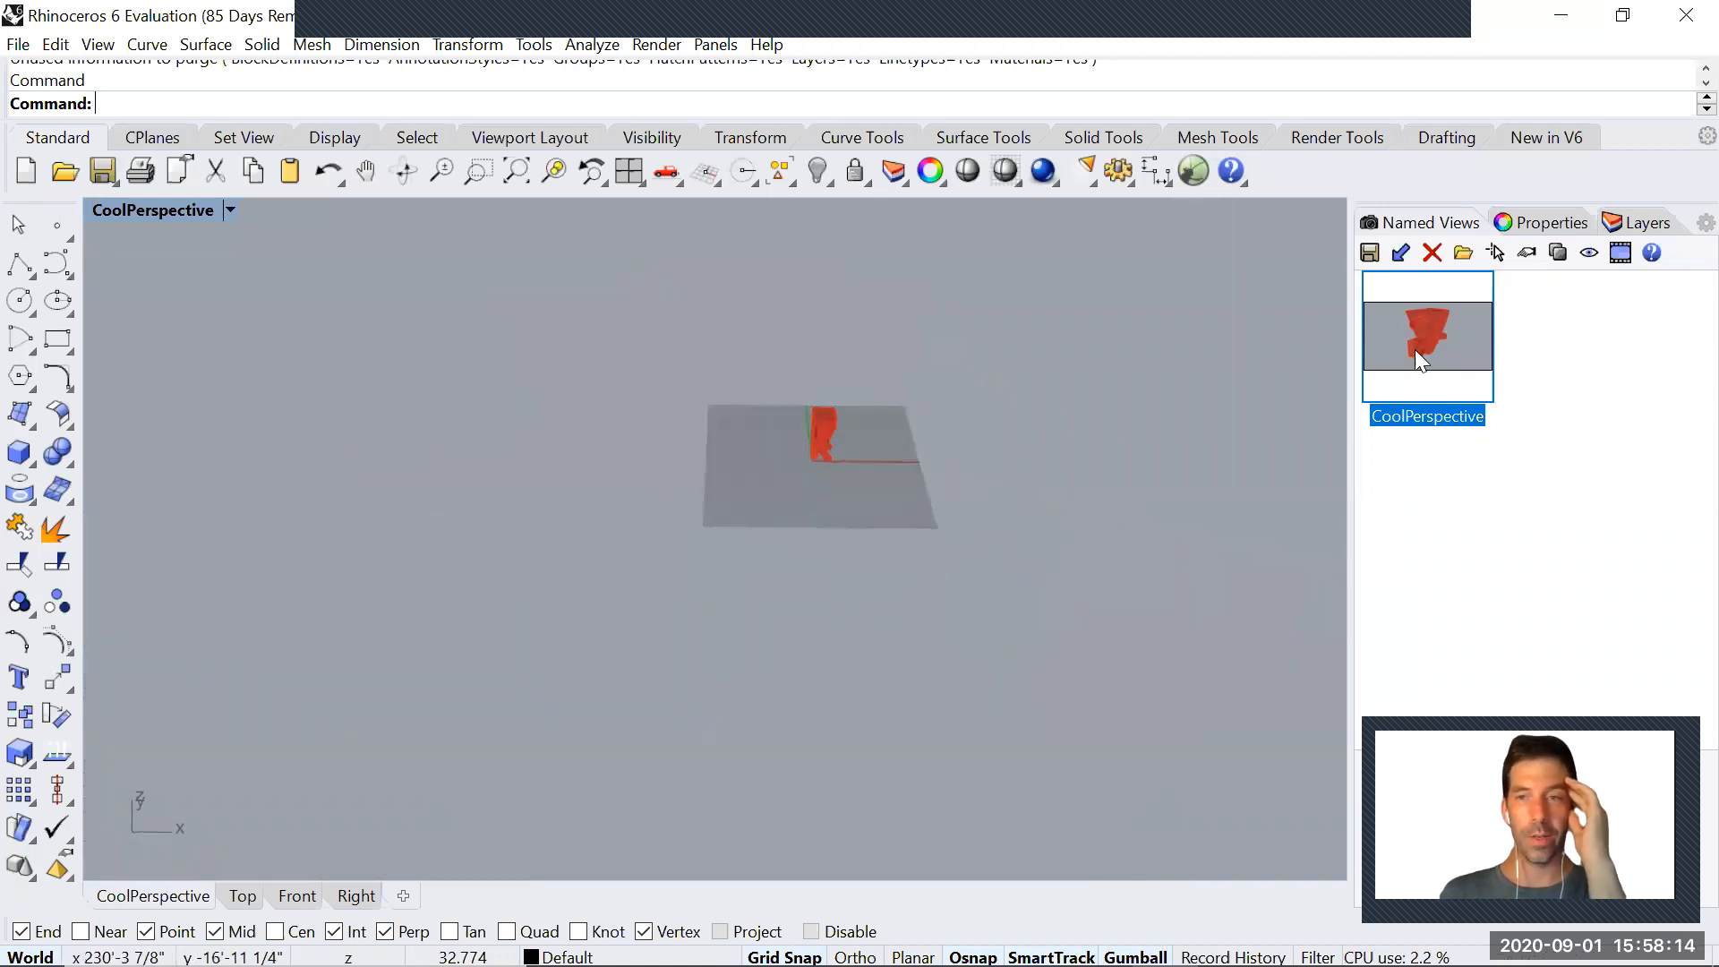
pyautogui.click(231, 212)
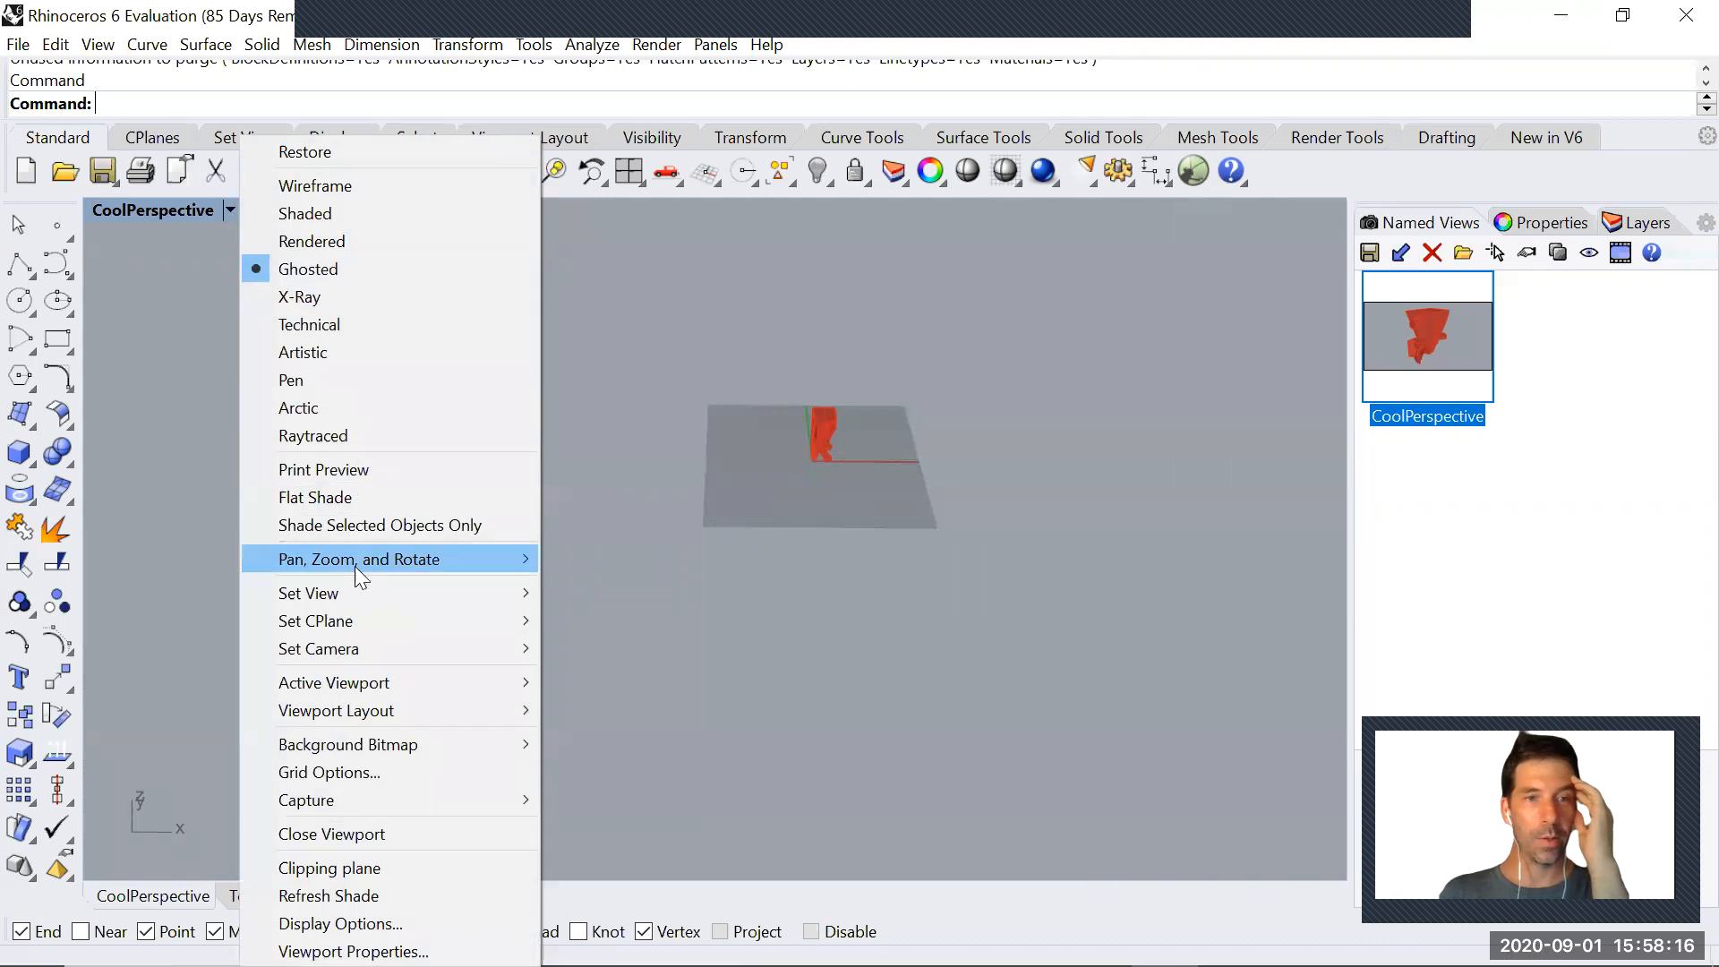
pyautogui.moveTo(352, 591)
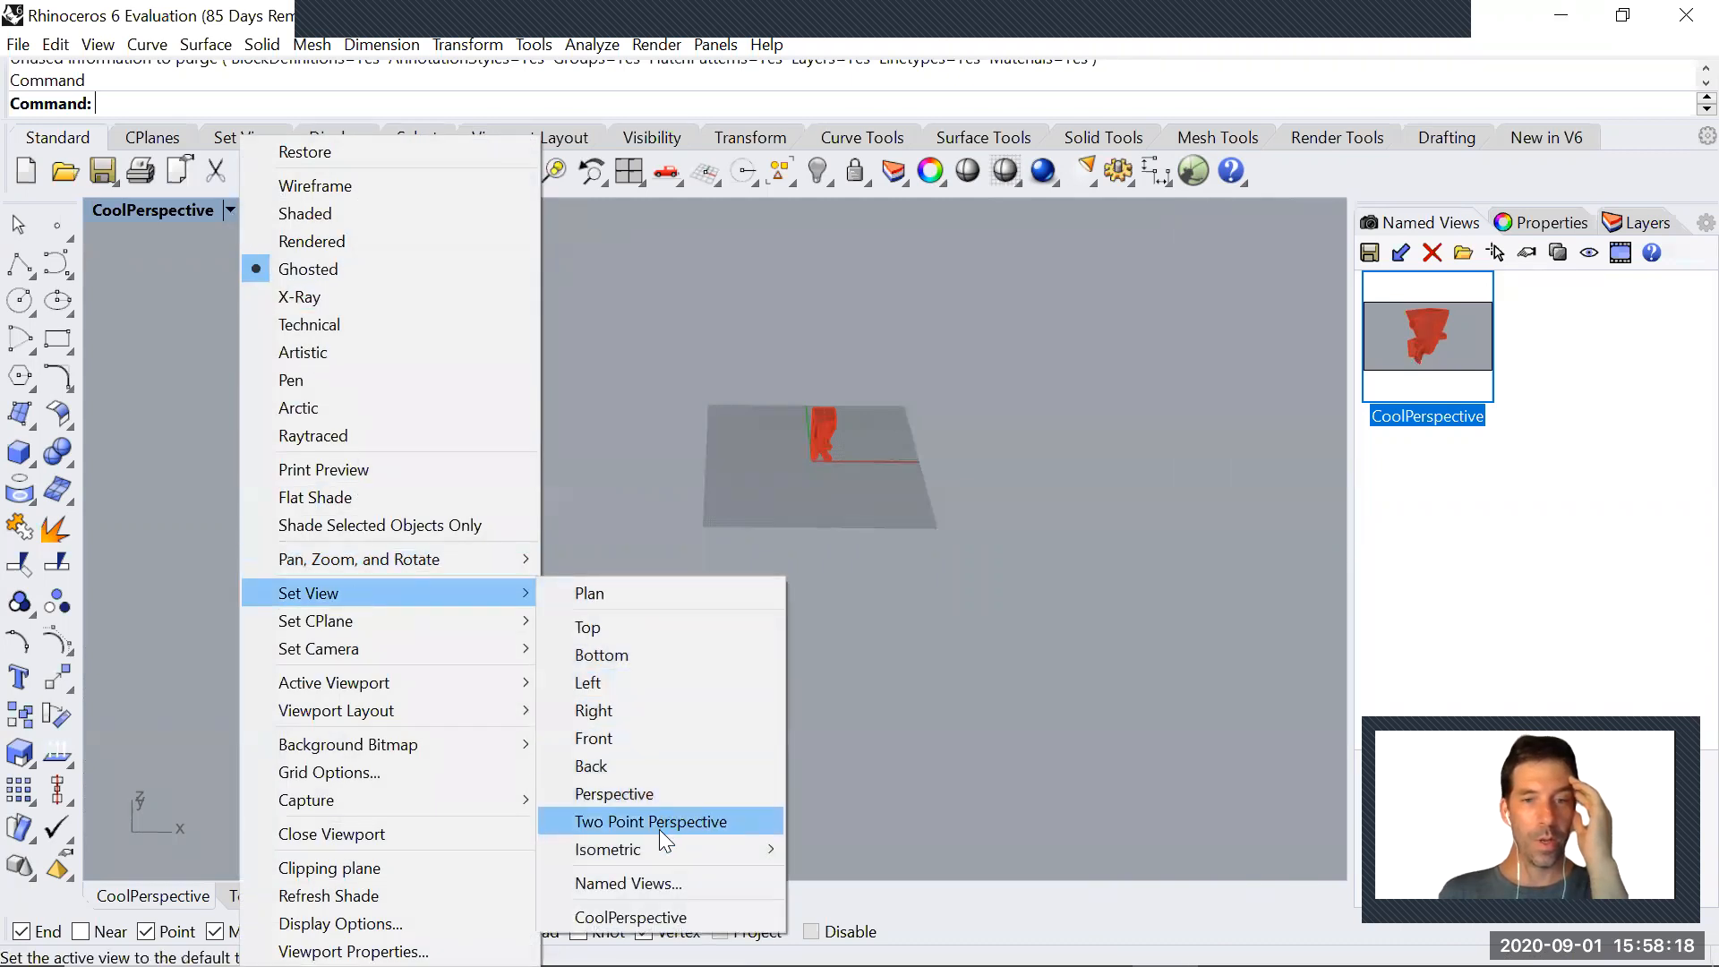
pyautogui.click(673, 919)
# Generate 2D drawings of the solid with Make2D, using third angle projection, hidden lines and maintained source layers, and show the layer list
pyautogui.click(760, 658)
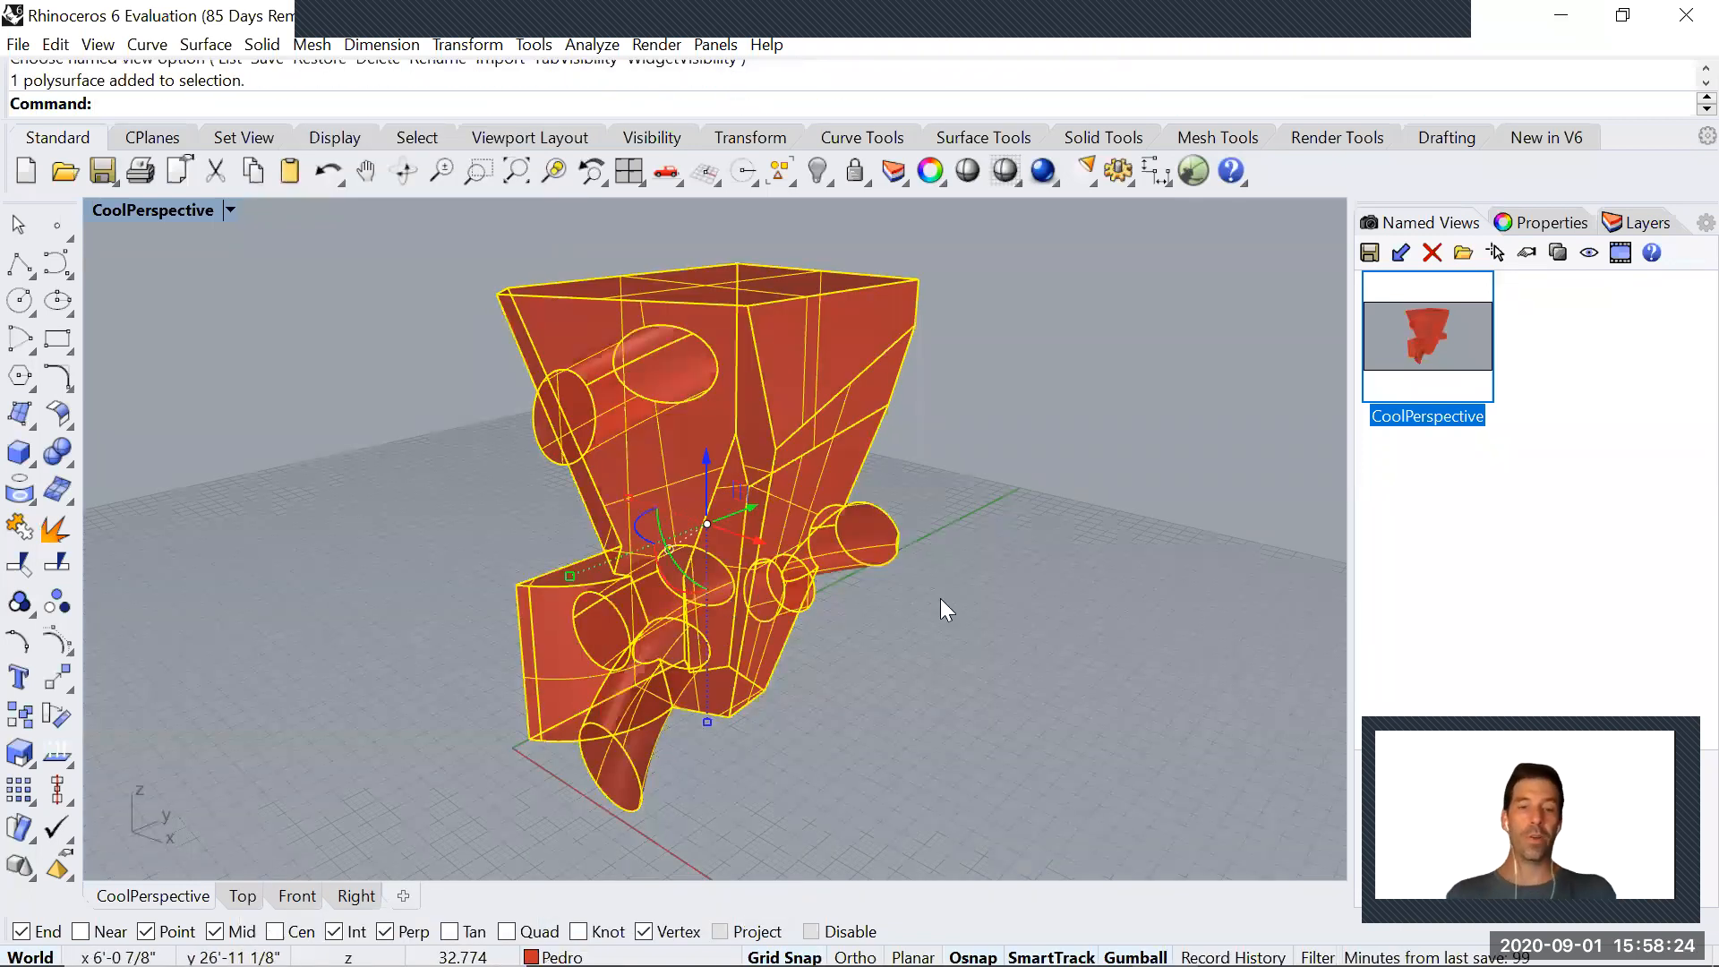
pyautogui.write('Make2D')
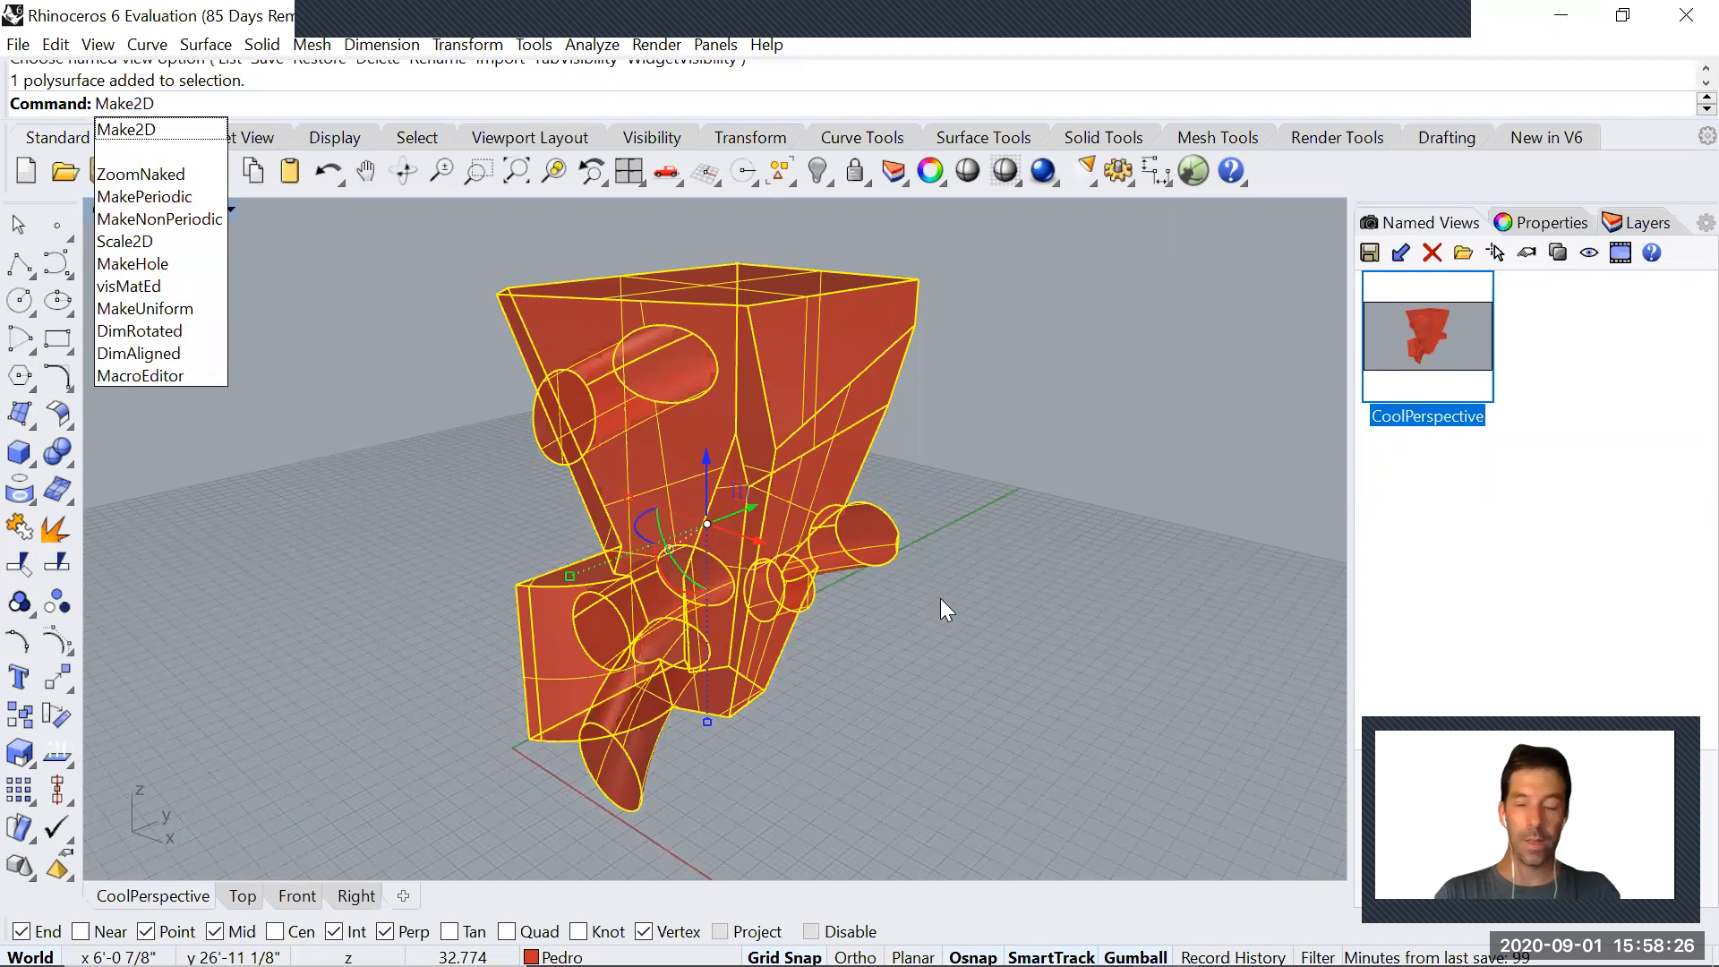
pyautogui.press('Return')
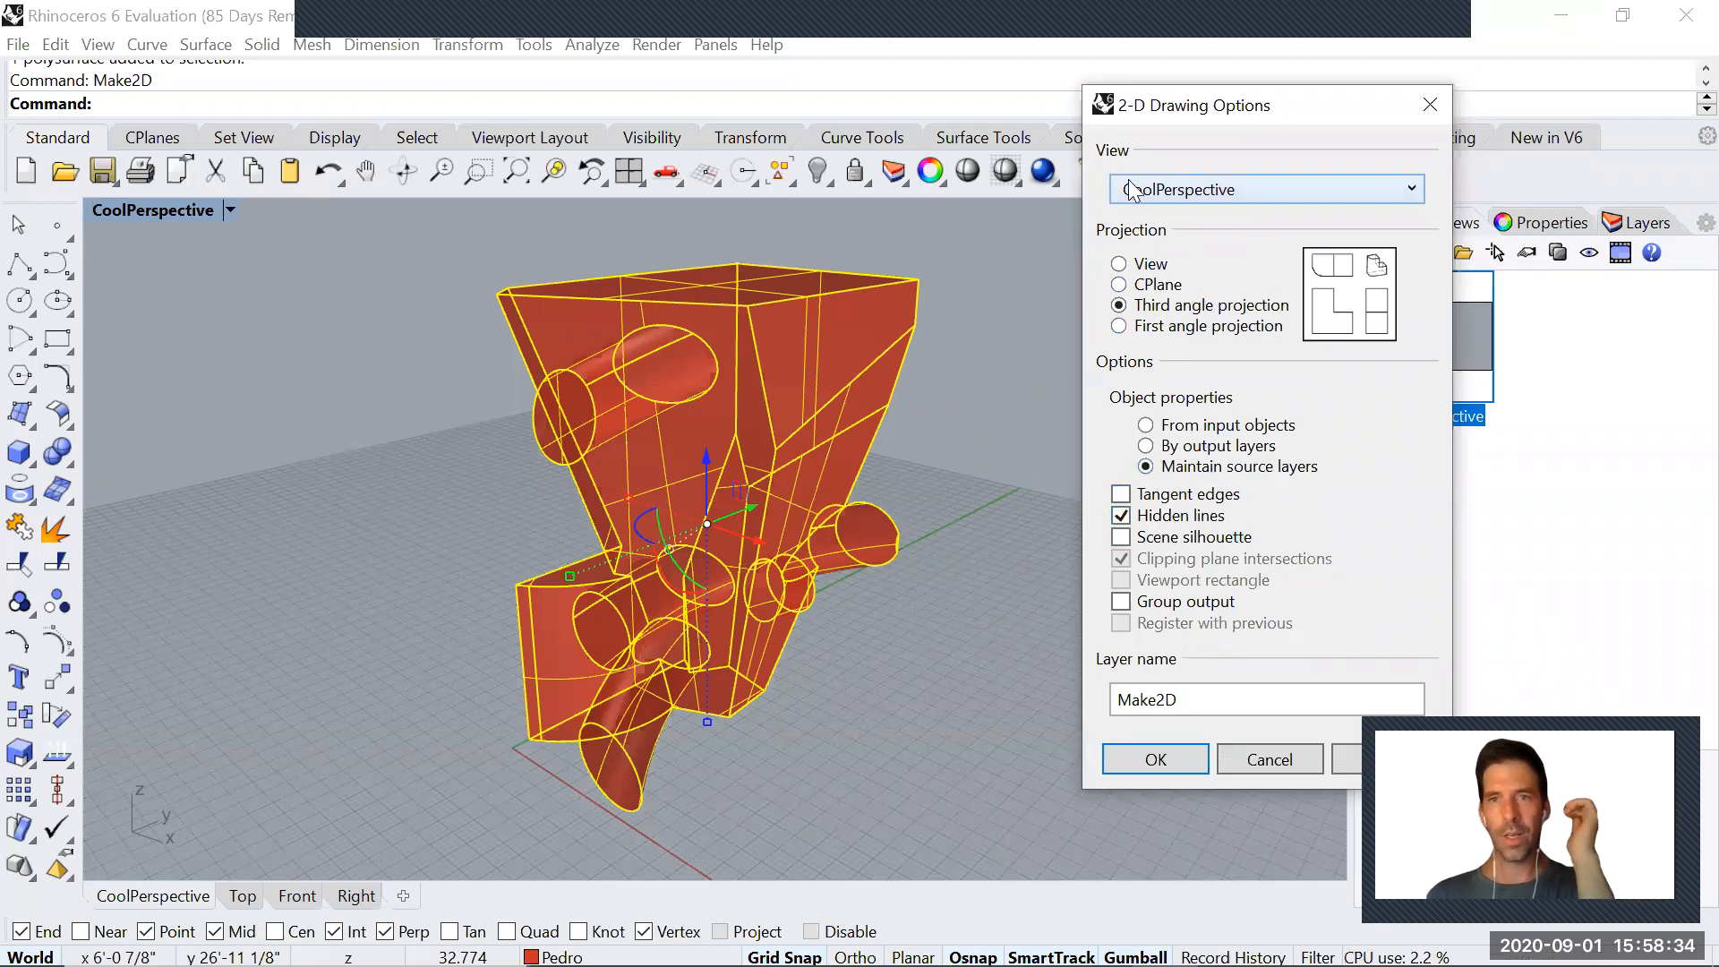
pyautogui.click(1158, 756)
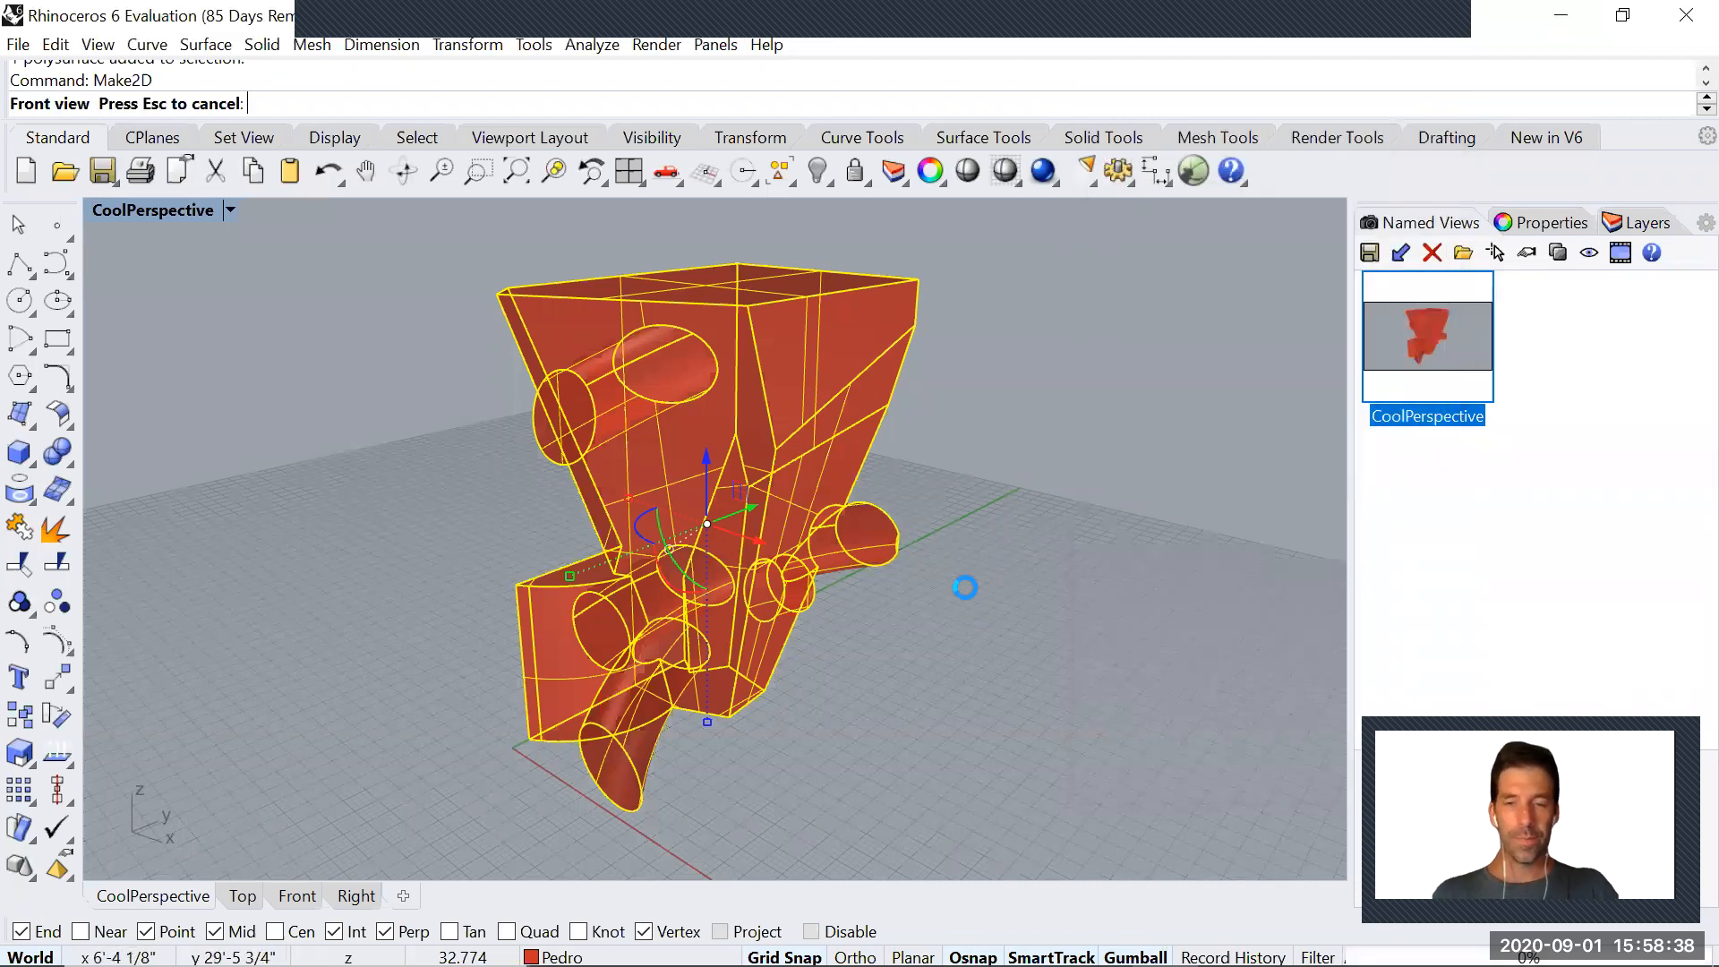
pyautogui.click(1614, 231)
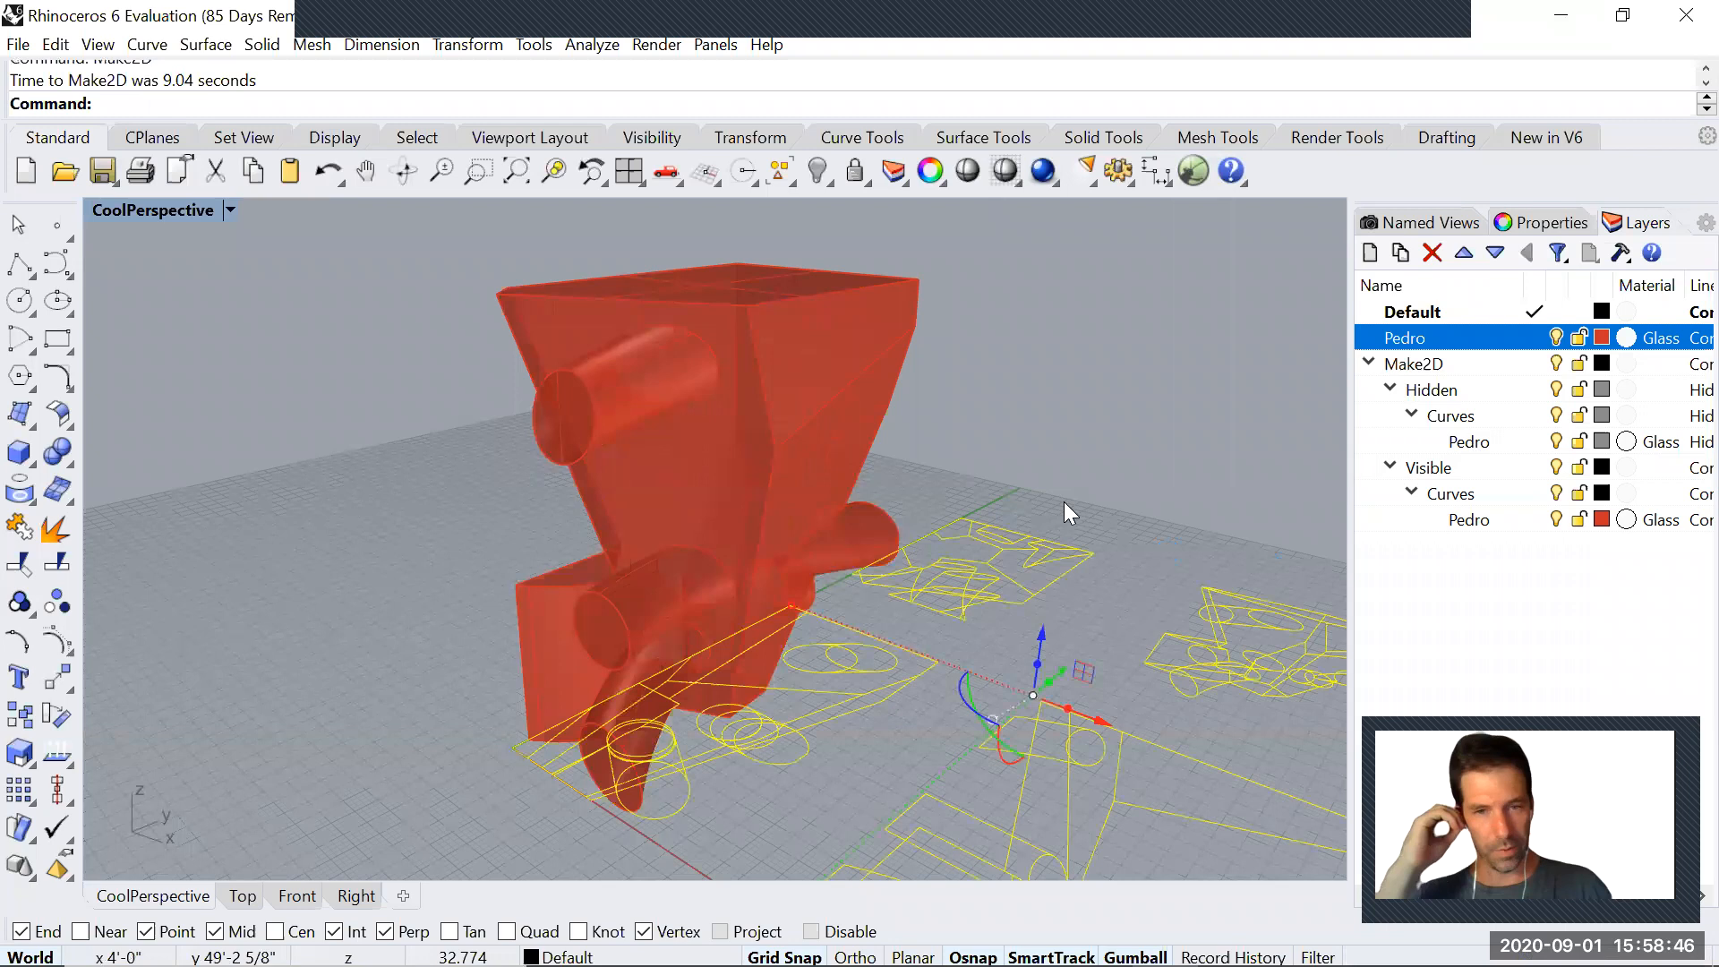
# In the Top view, move the generated 2D drawings along the X axis until they are clear of the solid
pyautogui.hotkey('ctrl', 'Tab')
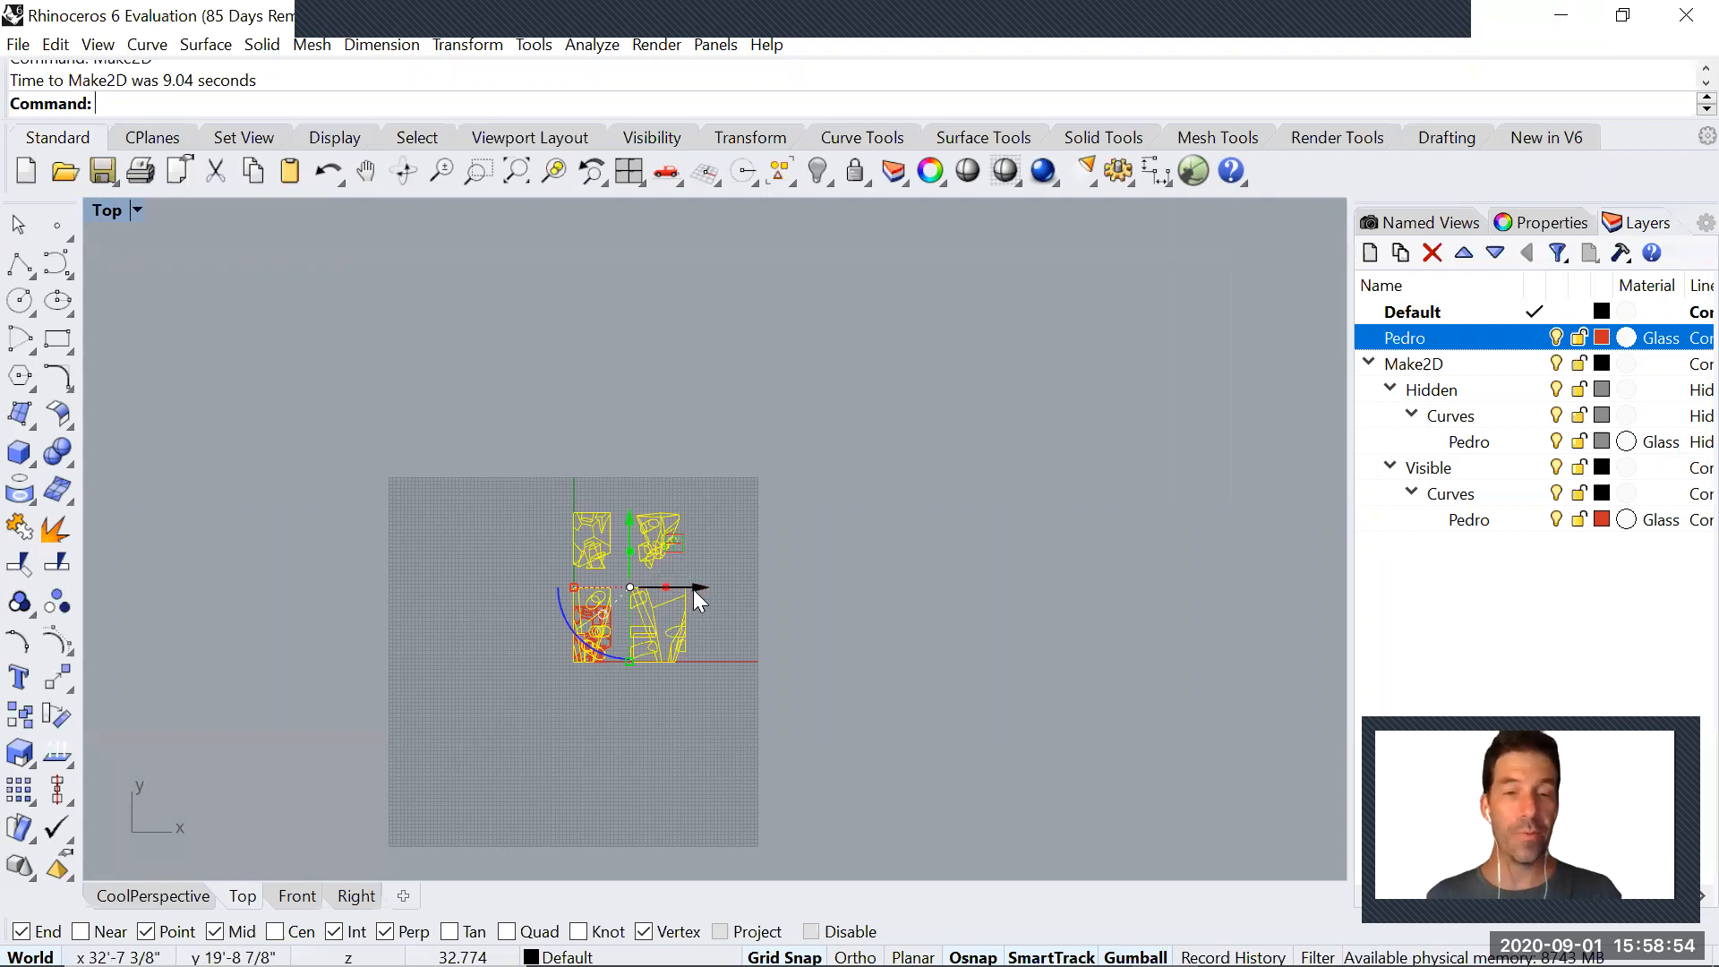
pyautogui.moveTo(692, 589); pyautogui.dragTo(825, 600)
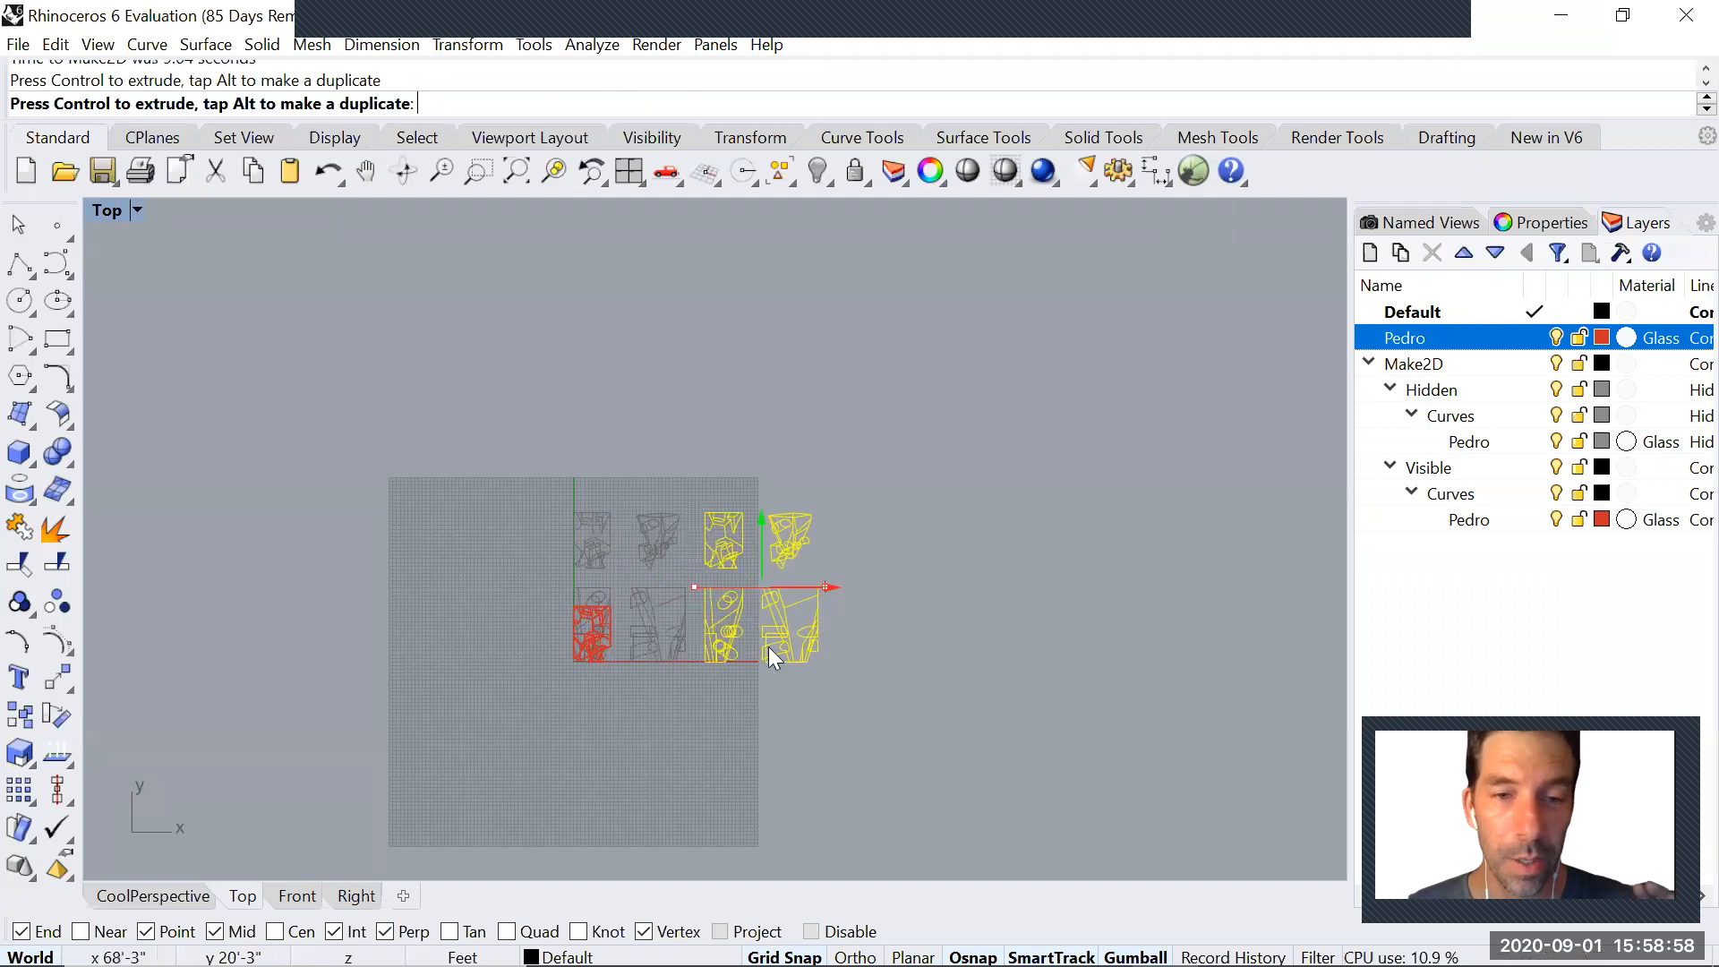
pyautogui.scroll(4, 584, 641)
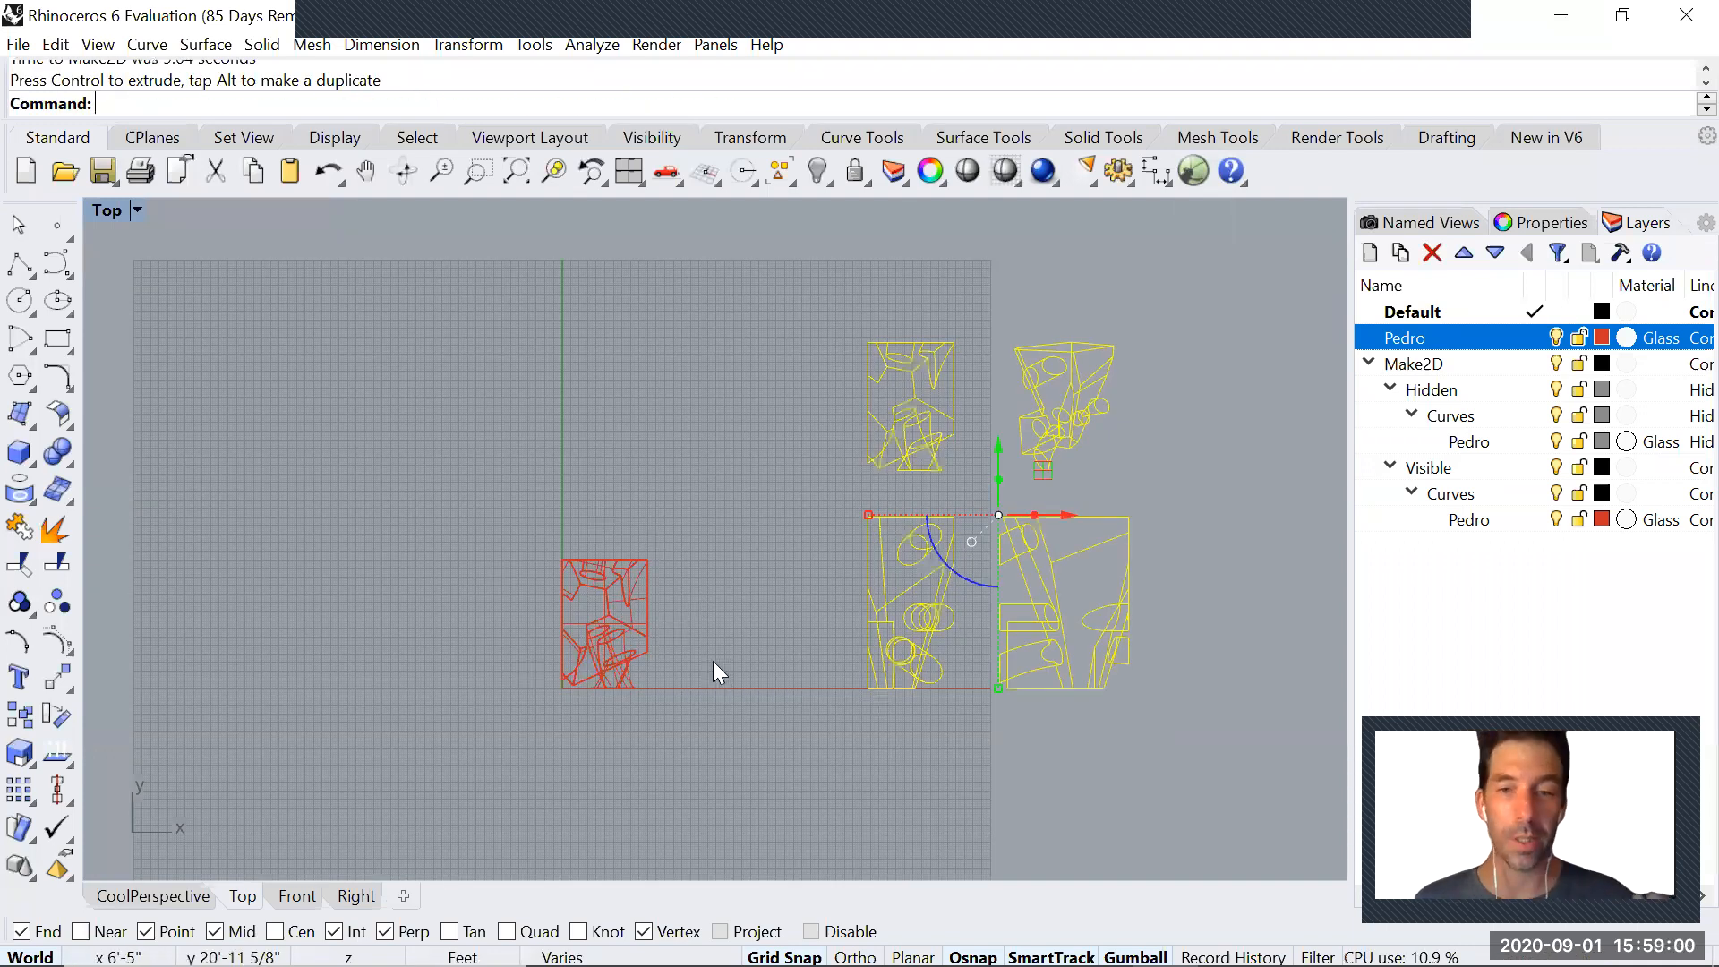
# Export the selected 2D drawings to the Desktop as the Adobe Illustrator file ProjectA1, with a snapshot of the current view and RGB colour
pyautogui.moveTo(656, 298); pyautogui.dragTo(992, 722)
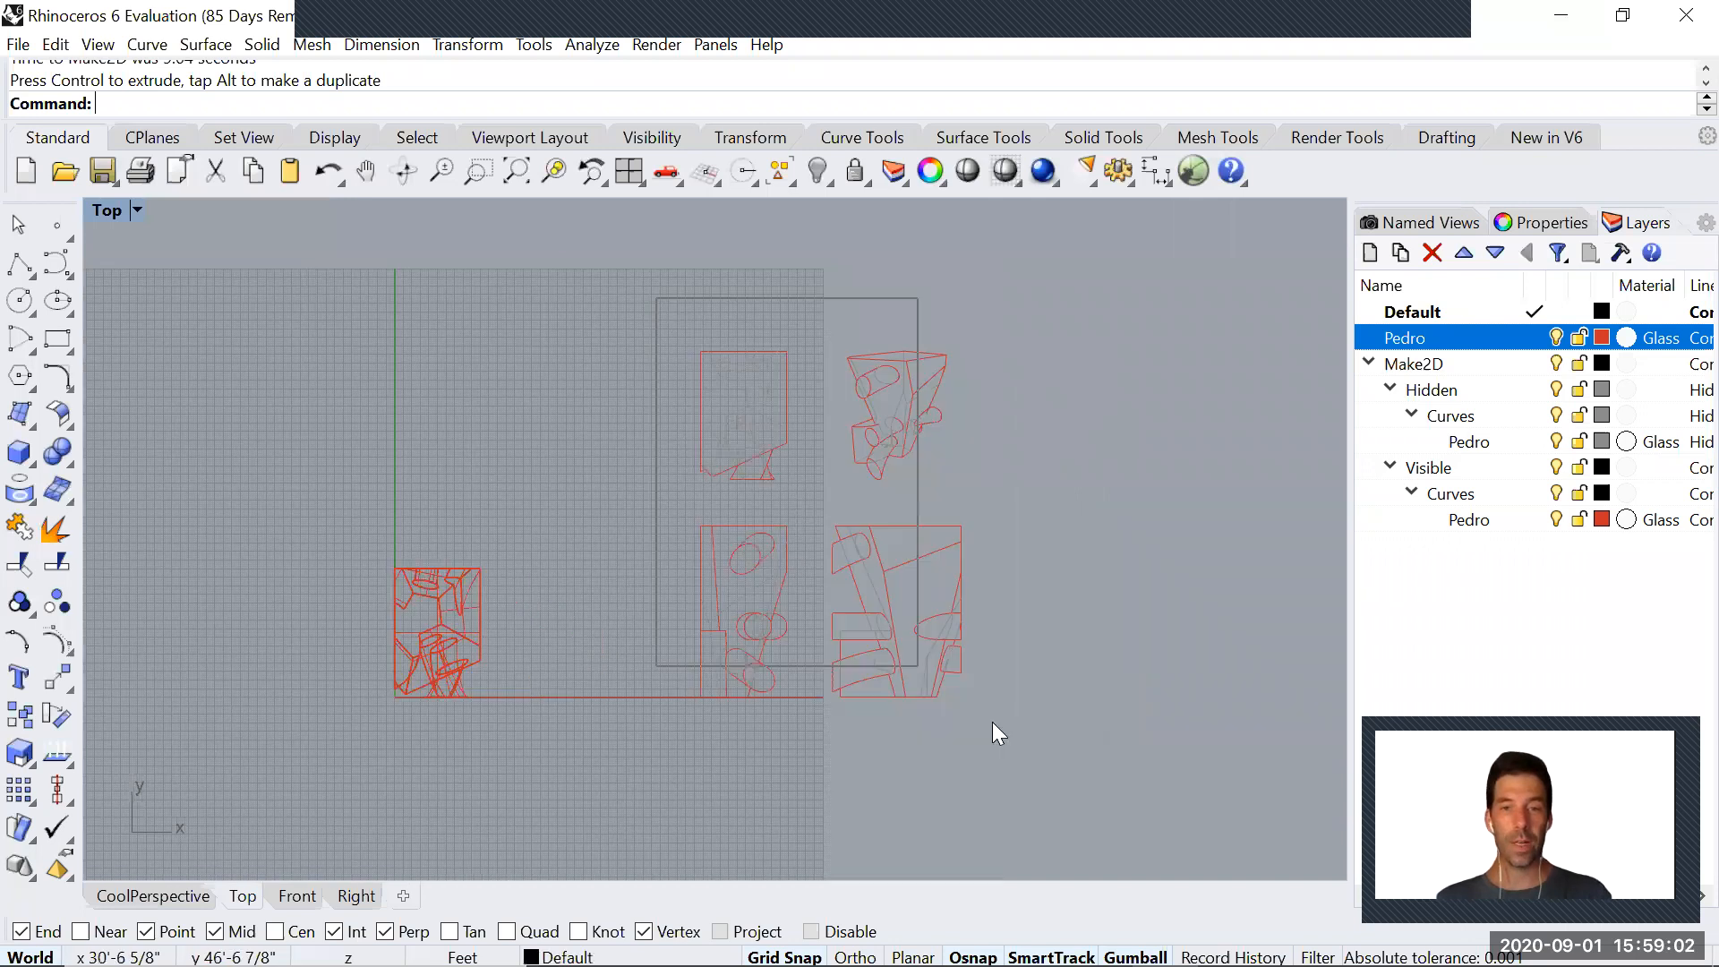
pyautogui.click(18, 44)
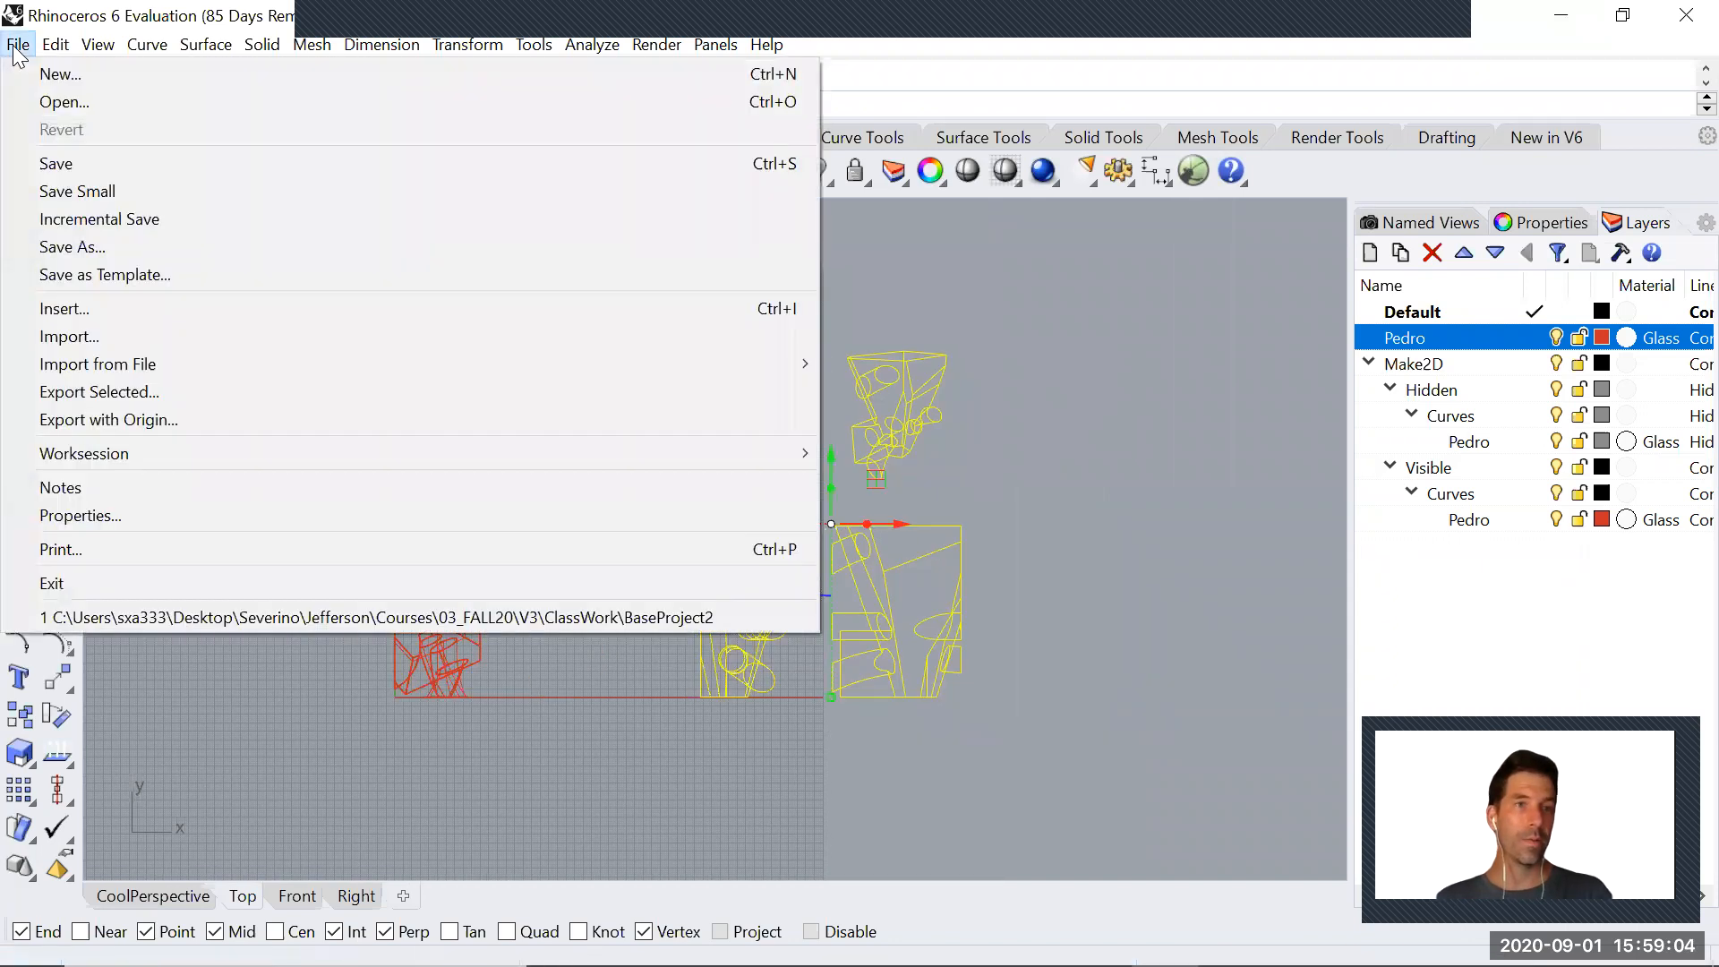
pyautogui.click(94, 391)
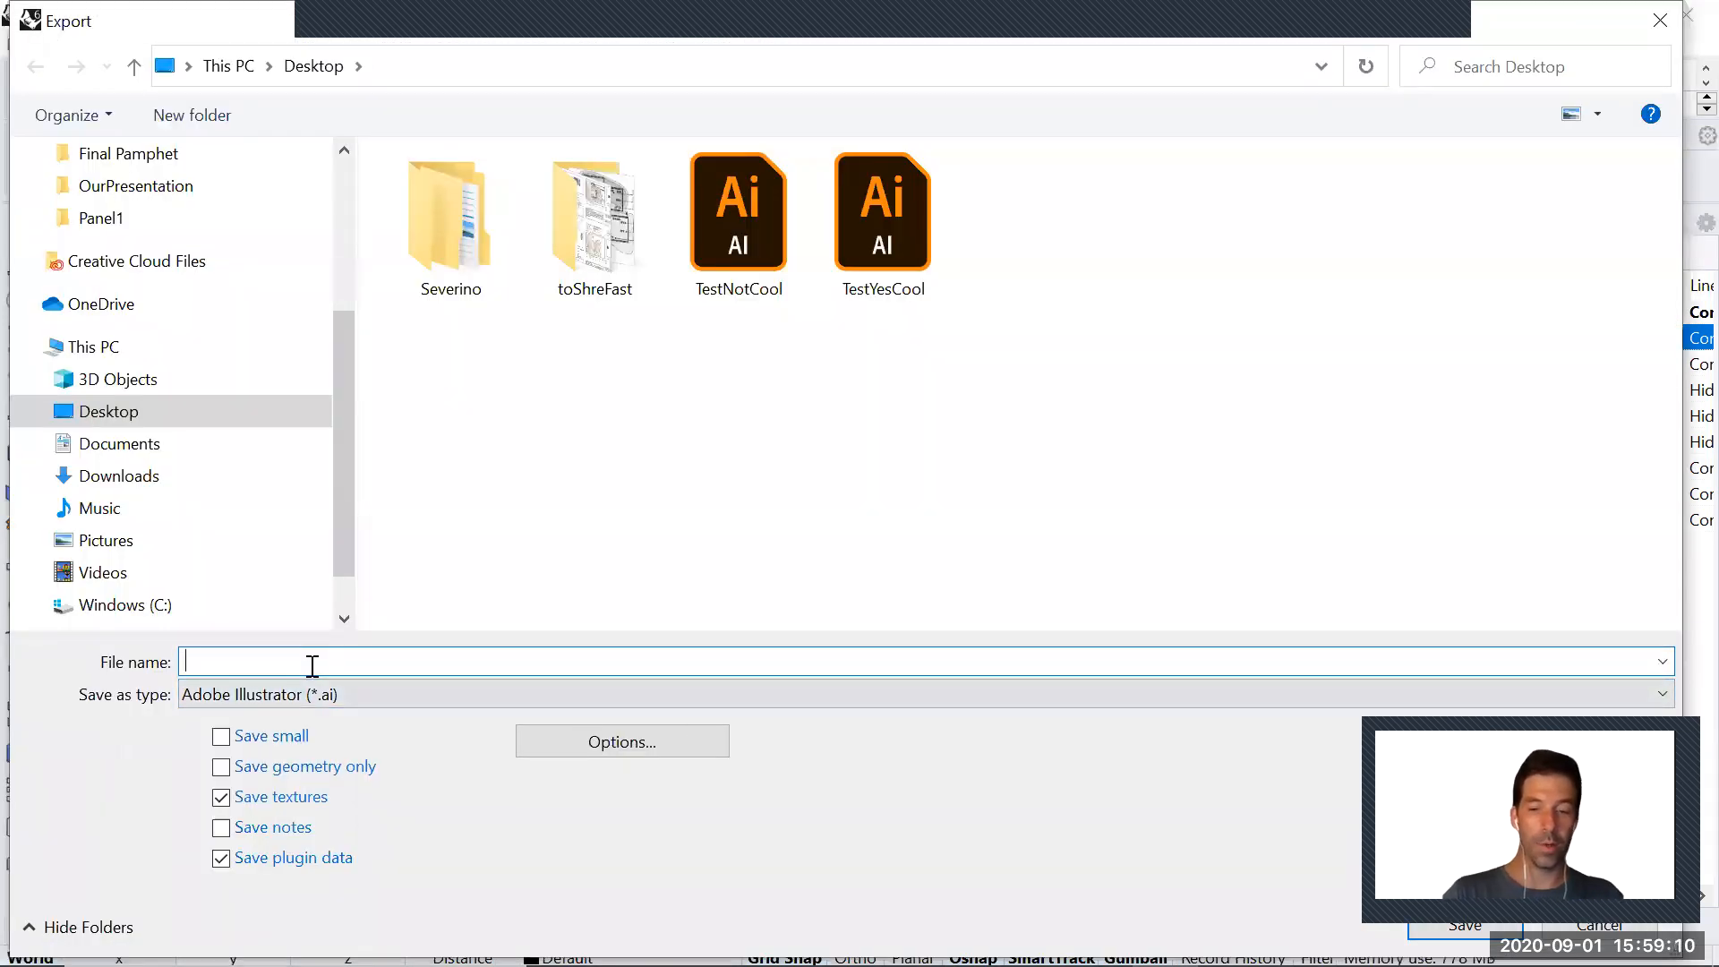
pyautogui.write('ProjectA1')
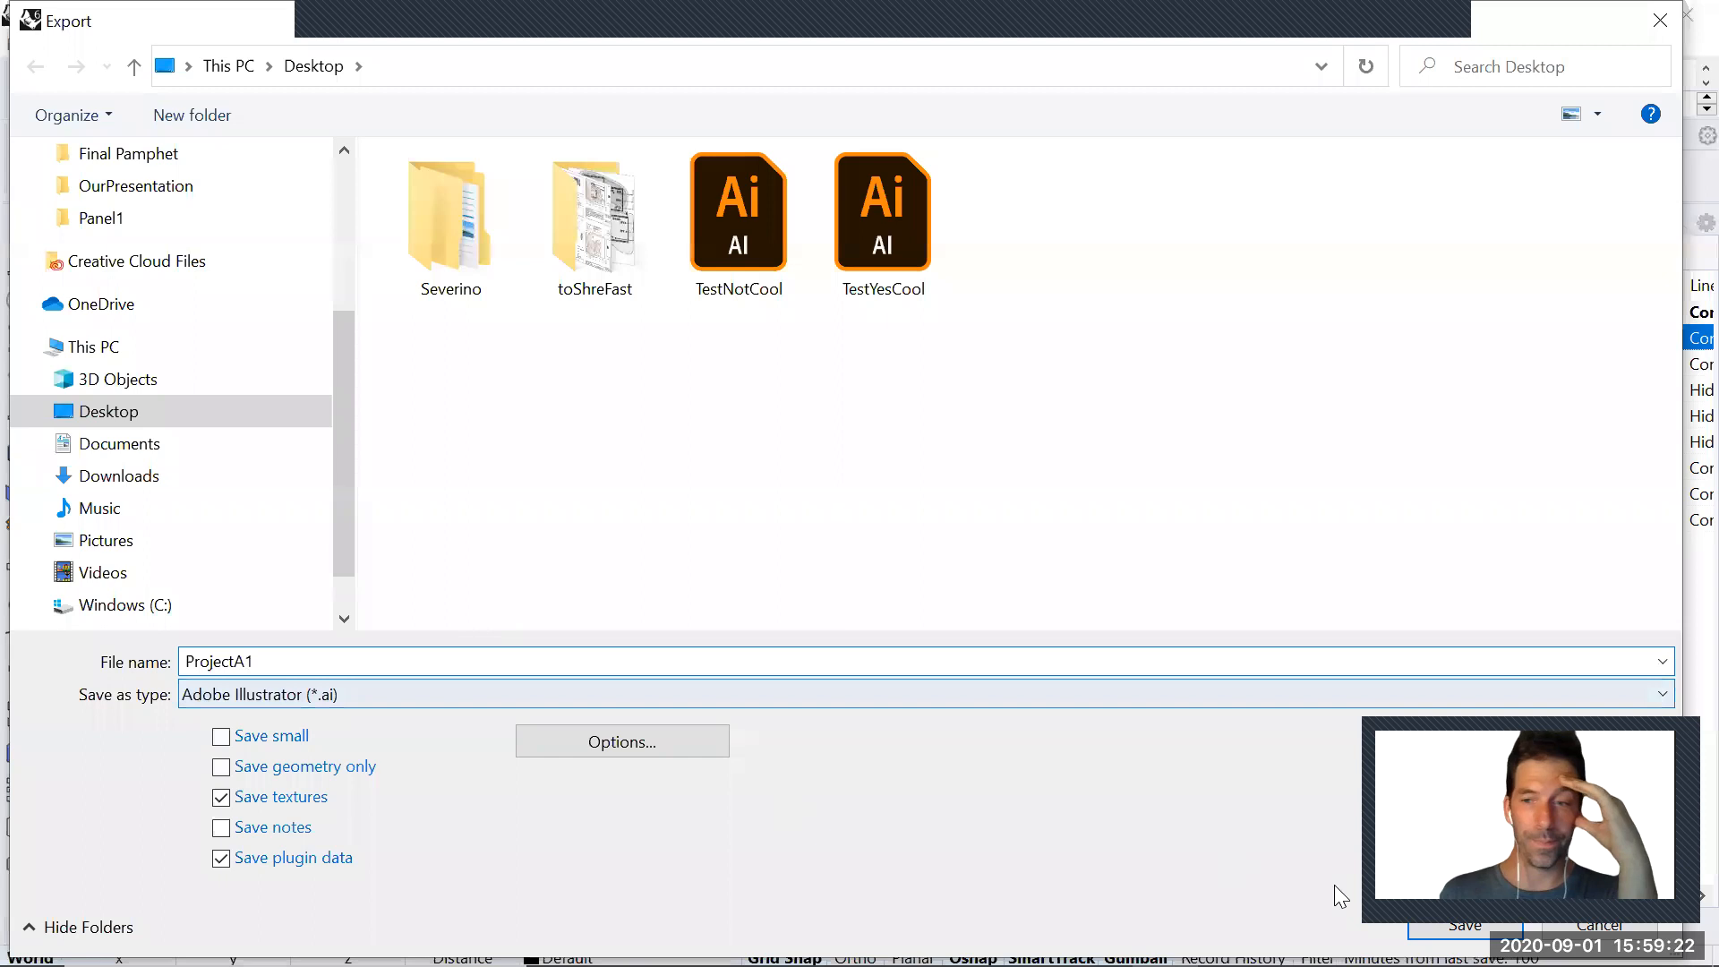
pyautogui.click(1463, 924)
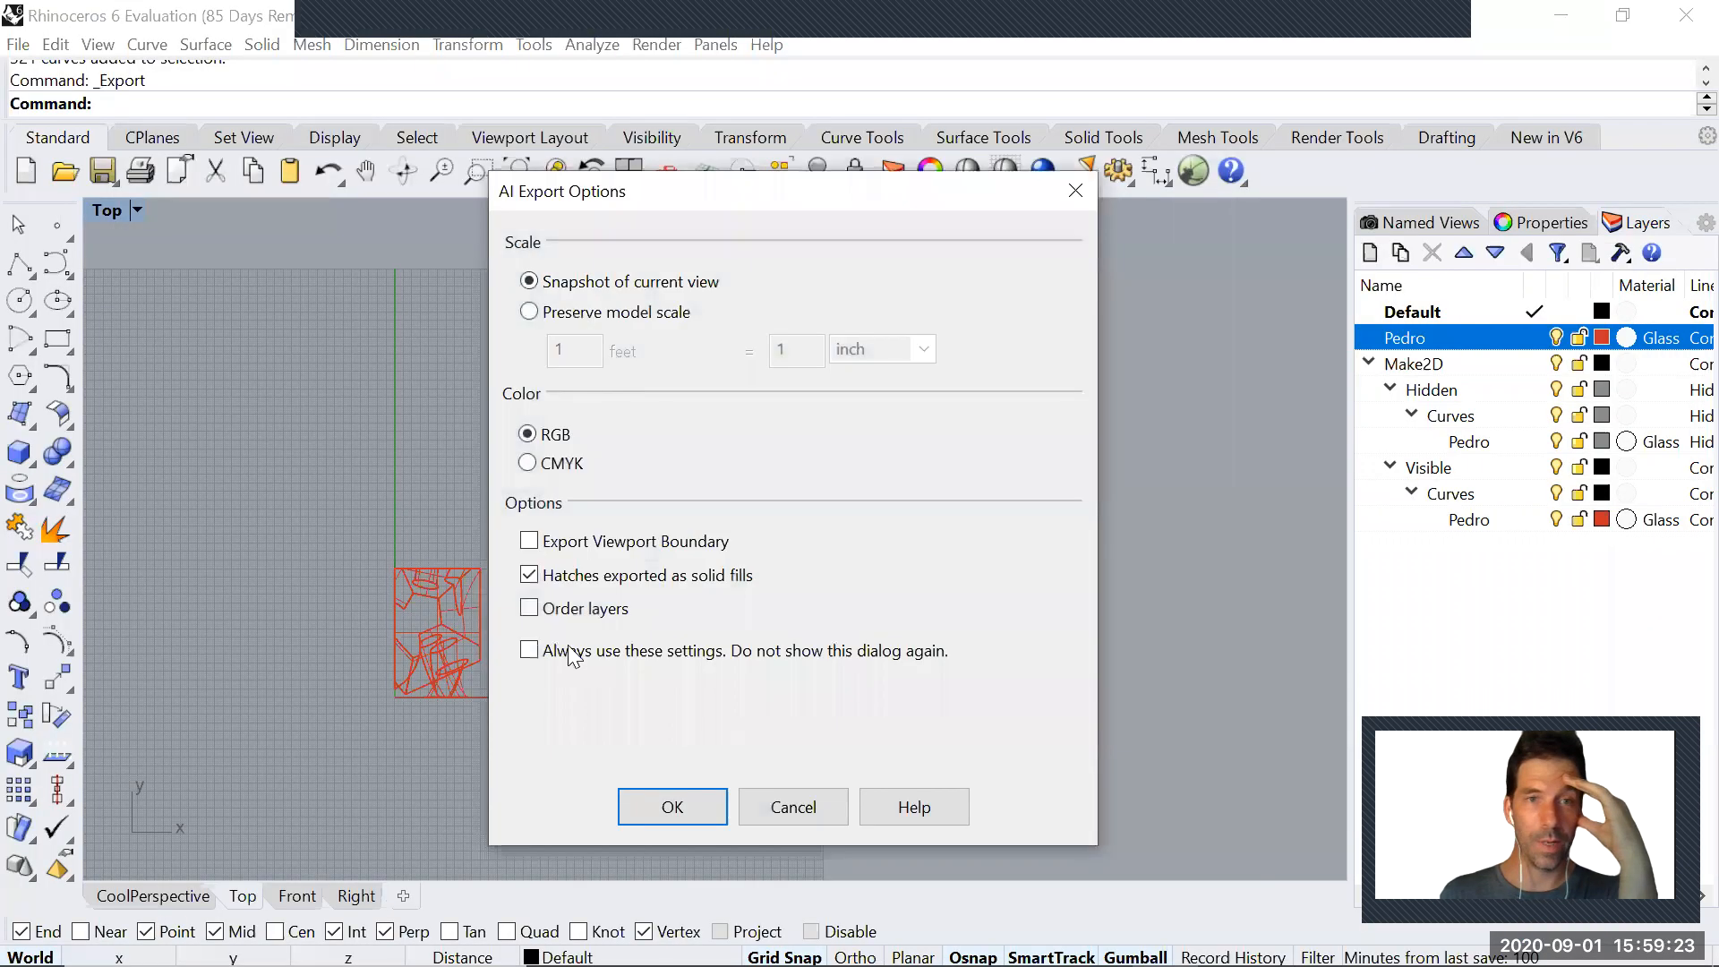
pyautogui.click(673, 808)
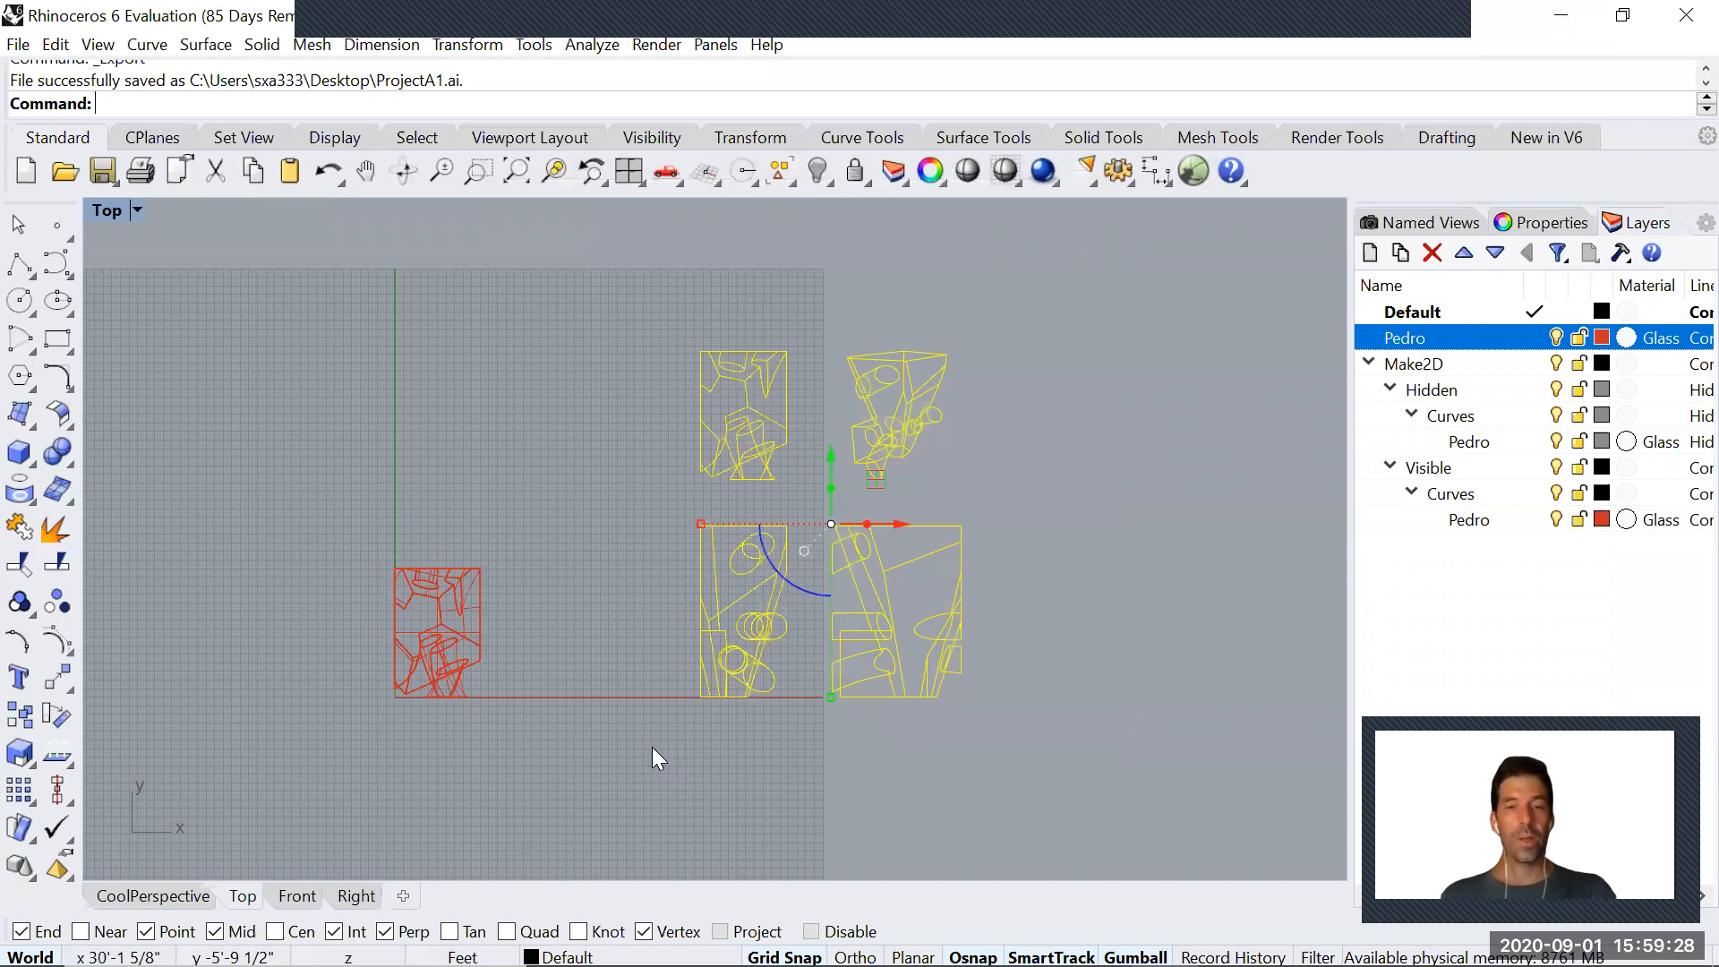
# Switch to Adobe Illustrator and open the ProjectA1 file from the Desktop
pyautogui.moveTo(613, 404); pyautogui.dragTo(648, 407, button='right')
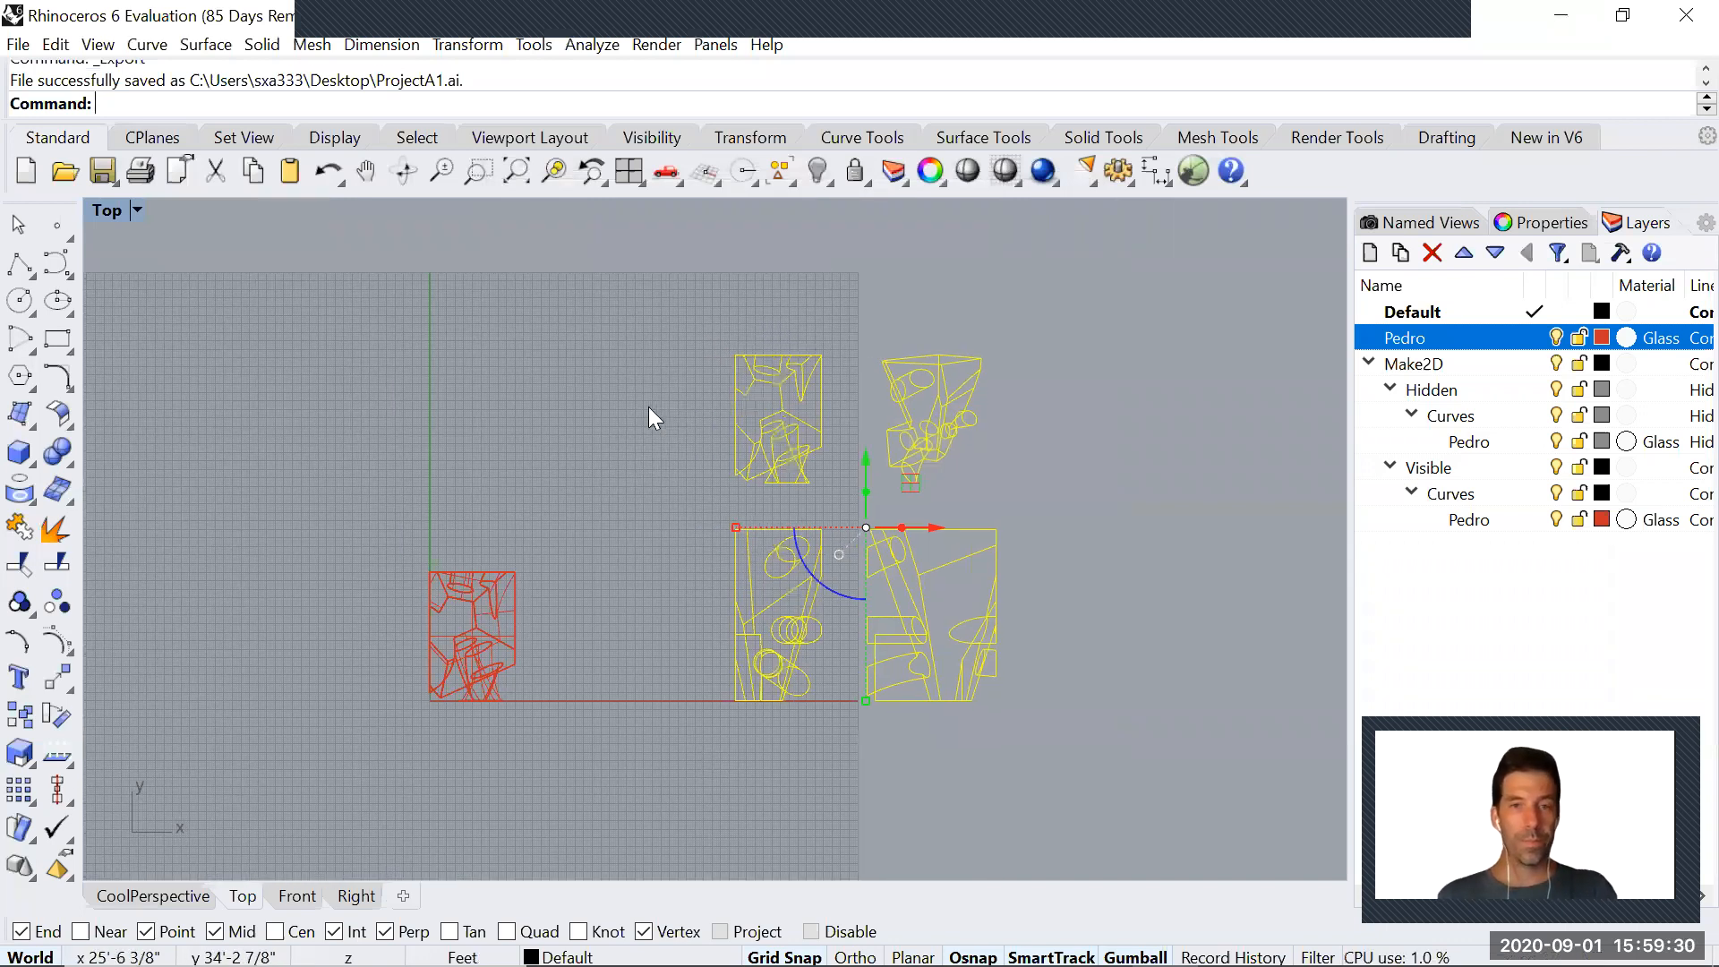
pyautogui.hotkey('alt', 'Tab')
pyautogui.hotkey('alt', 'Tab')
pyautogui.hotkey('alt', 'Tab')
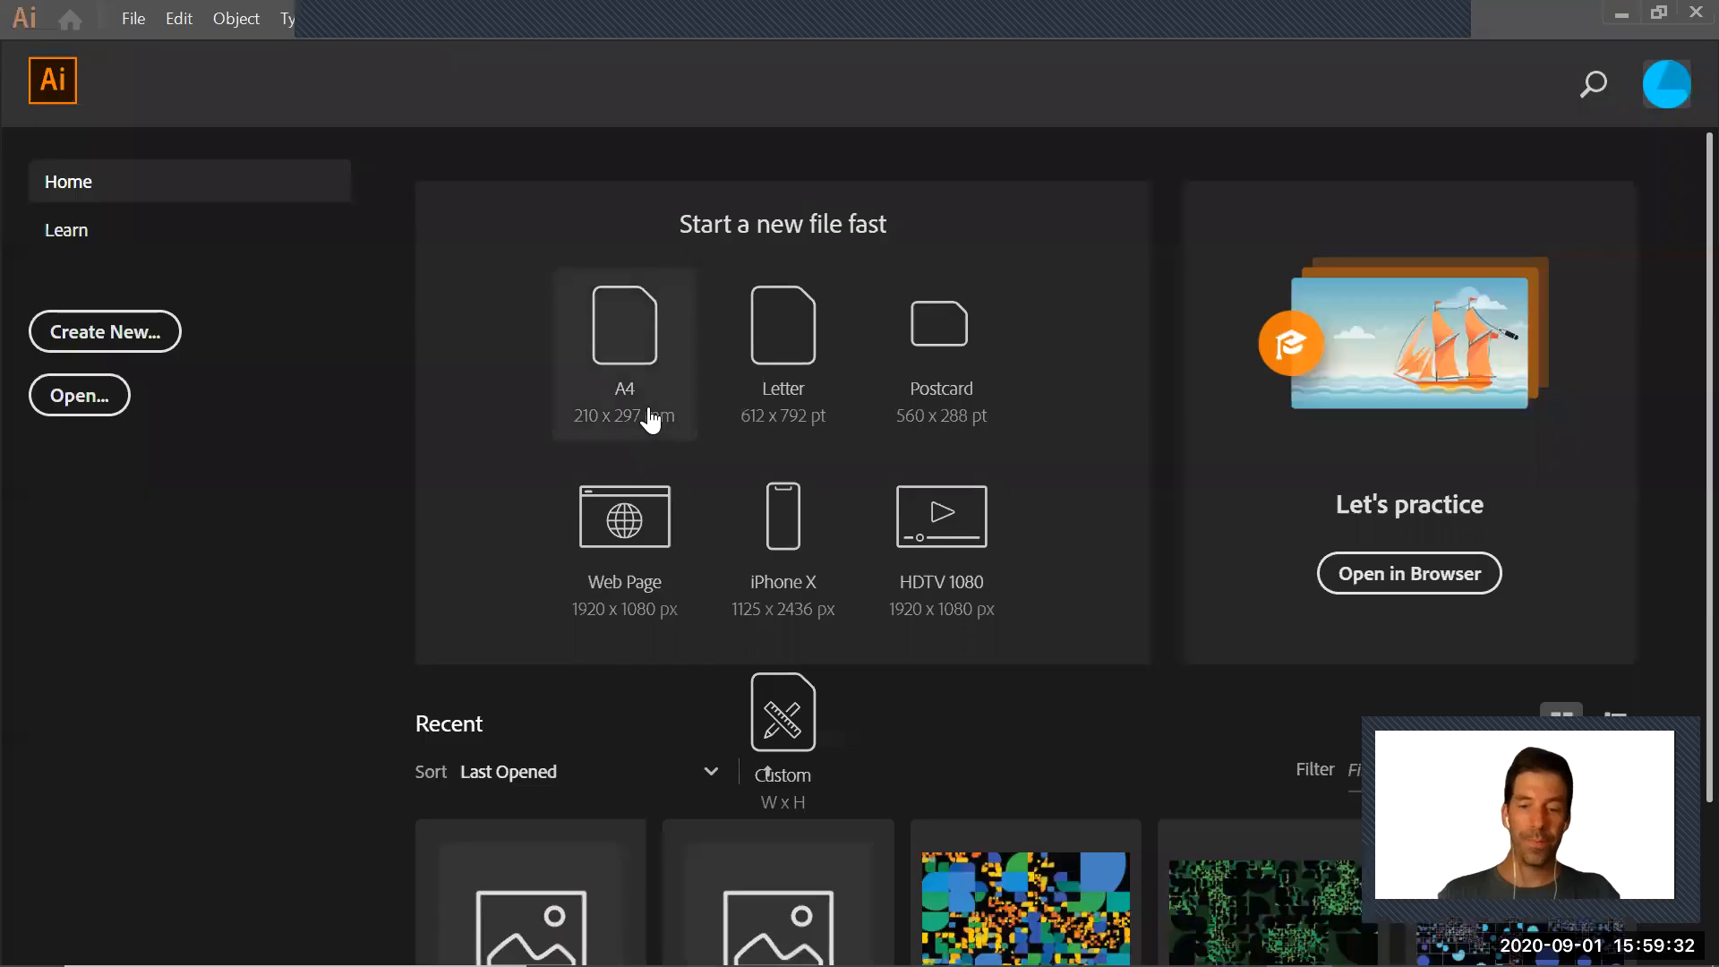
pyautogui.hotkey('ctrl', 'o')
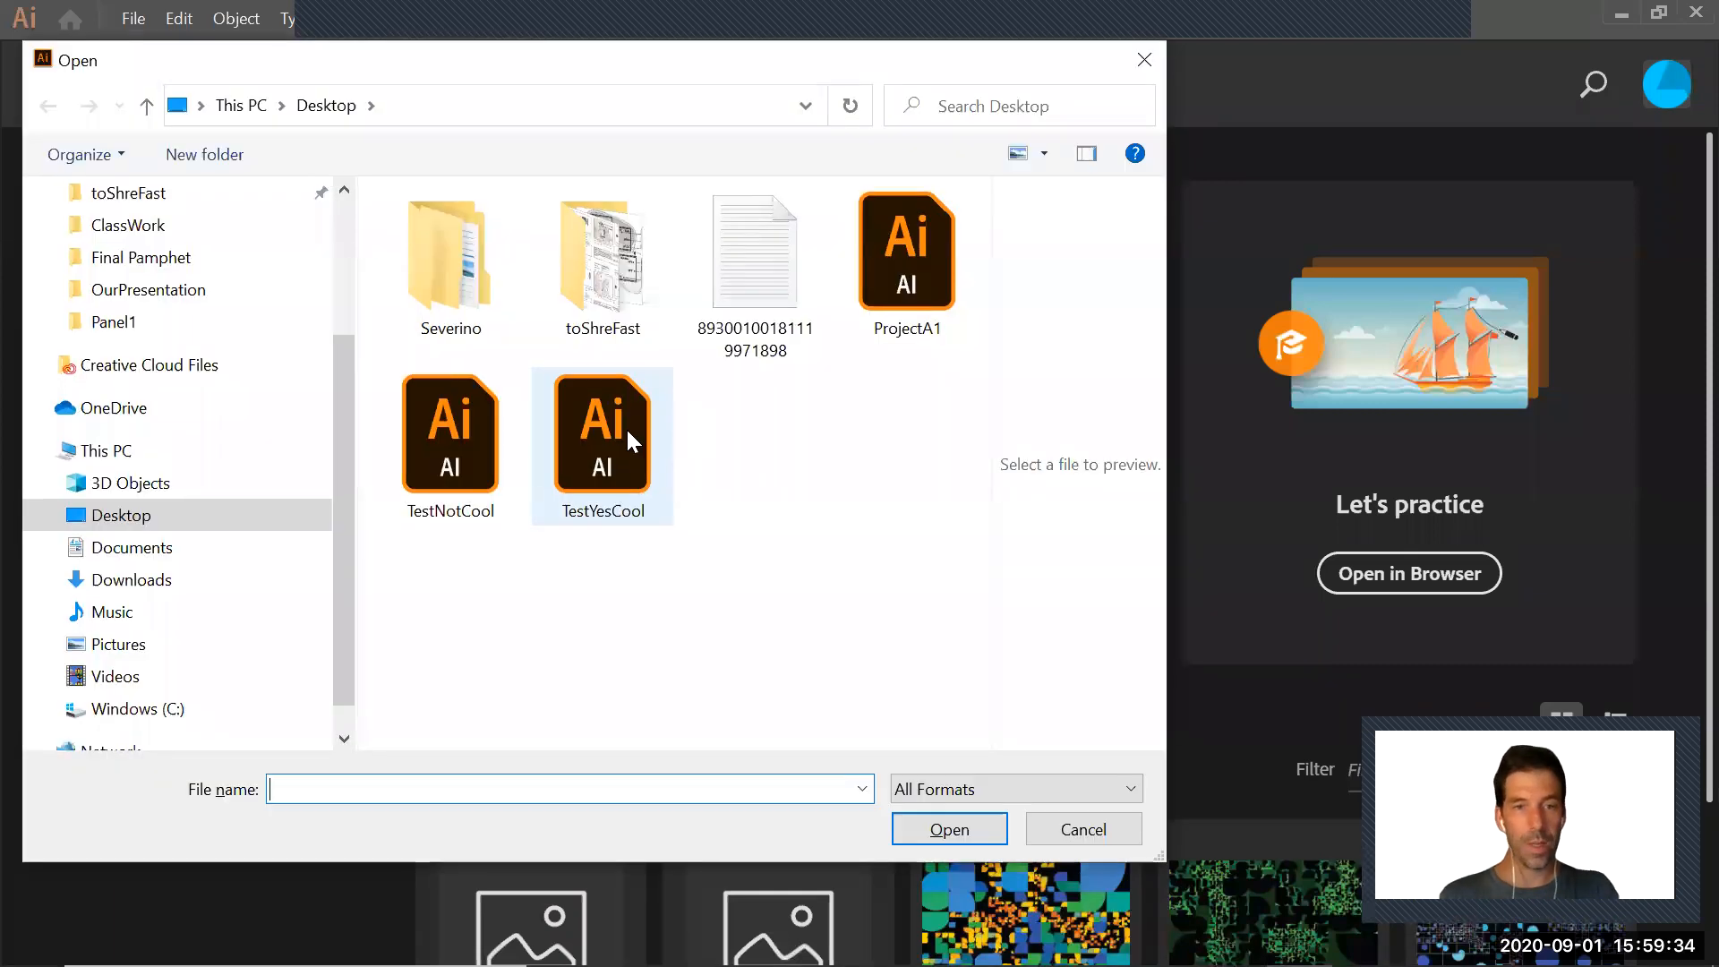
pyautogui.click(931, 246)
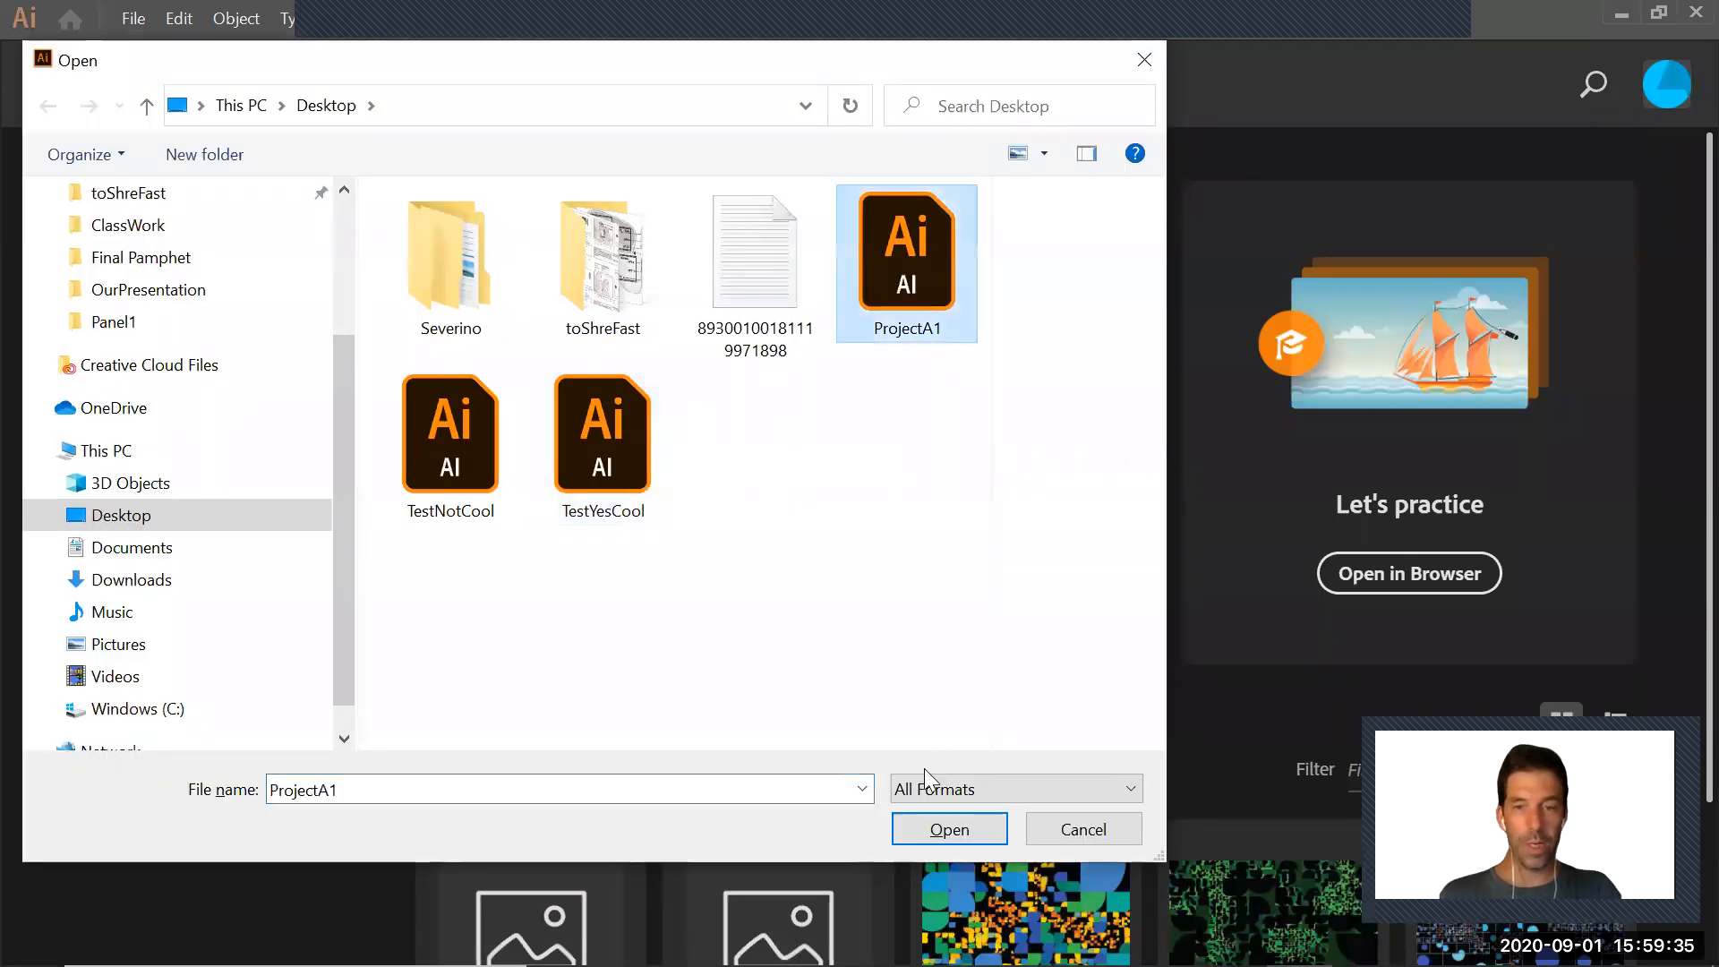
pyautogui.click(935, 827)
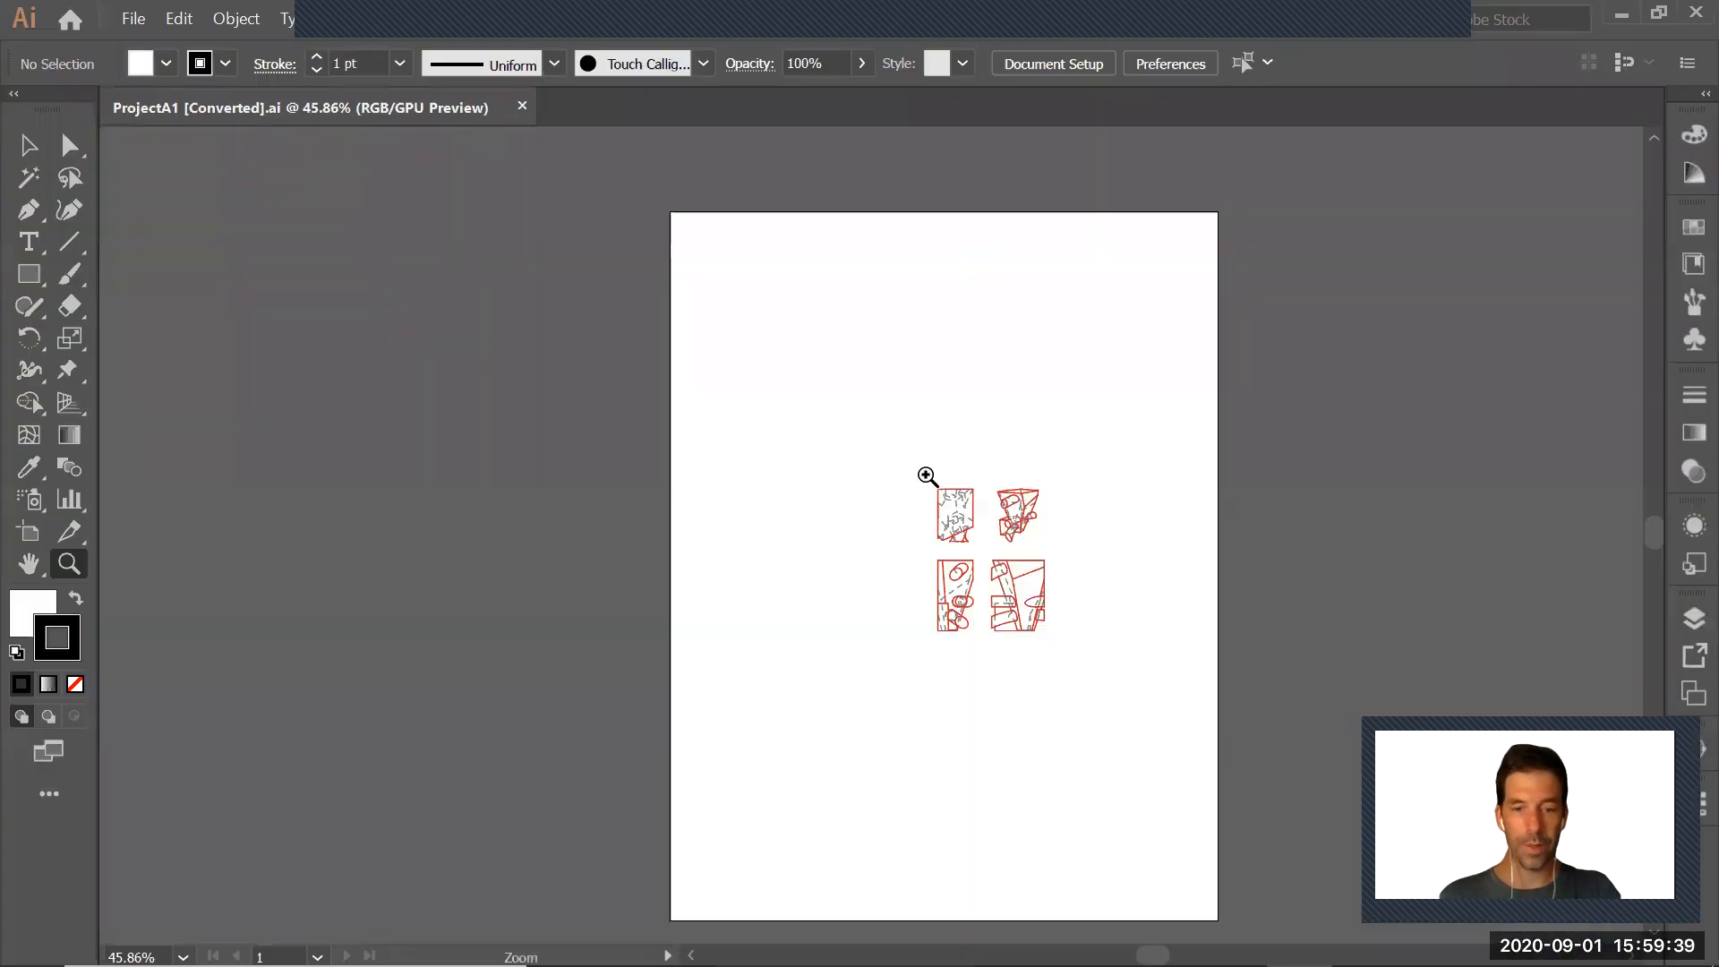
# Try to enlarge the four drawings on the artboard, and undo the changes
pyautogui.press('v')
pyautogui.moveTo(882, 429); pyautogui.dragTo(1103, 686)
pyautogui.keyDown('shift'); pyautogui.moveTo(937, 488); pyautogui.dragTo(698, 297); pyautogui.keyUp('shift')
pyautogui.keyDown('shift'); pyautogui.moveTo(1045, 627); pyautogui.dragTo(1074, 665); pyautogui.keyUp('shift')
pyautogui.hotkey('ctrl', 'z')
pyautogui.hotkey('ctrl', 'z')
pyautogui.click(1035, 752)
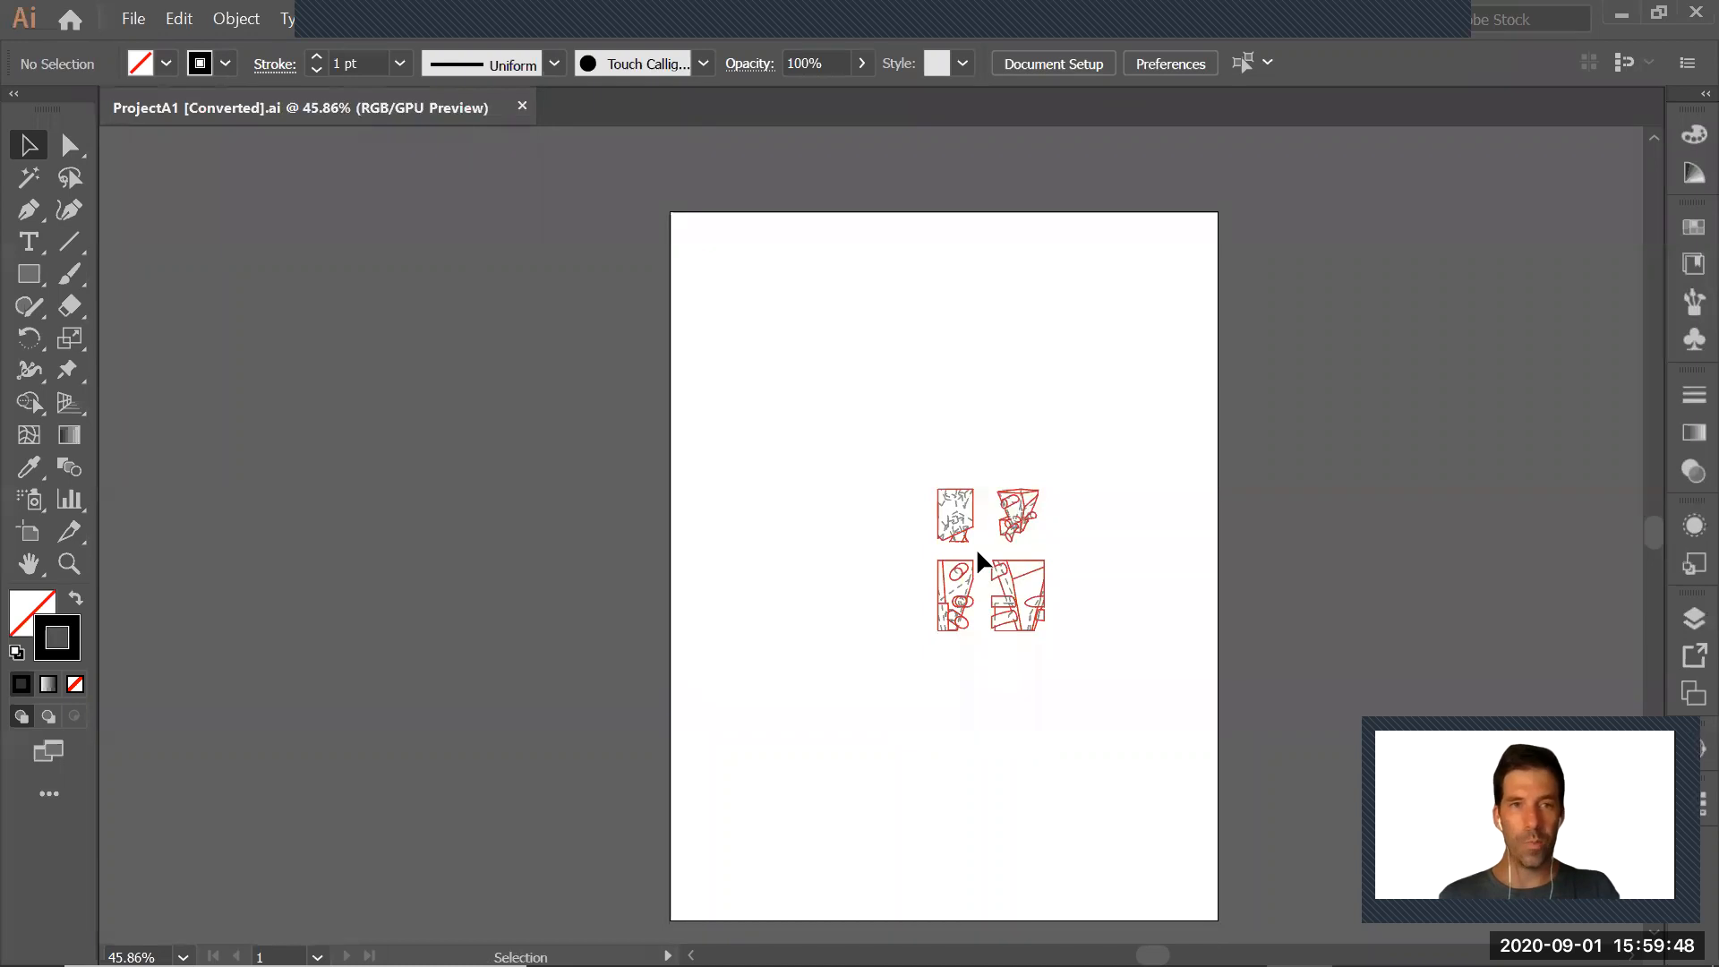
# Switch to InDesign and examine the ARDS-209_Panel1 layout and its Sample 1 of 6 drawing positions, and return to Illustrator
pyautogui.hotkey('alt', 'Tab')
pyautogui.hotkey('alt', 'Tab')
pyautogui.hotkey('alt', 'Tab')
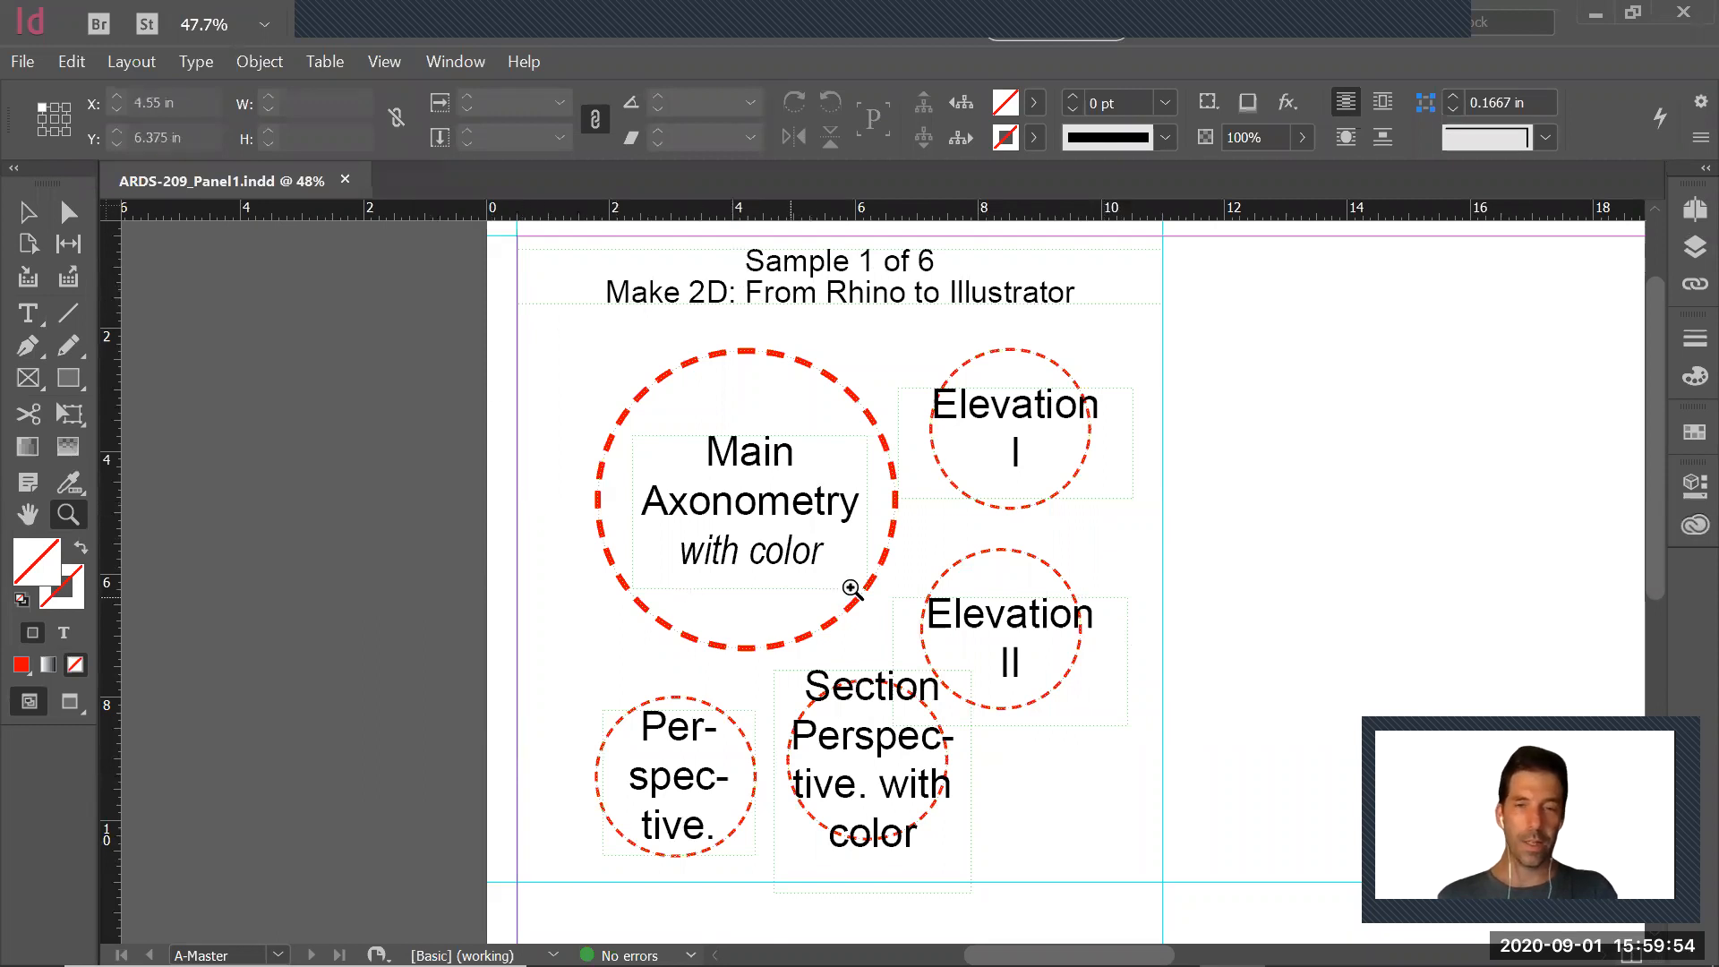
pyautogui.hotkey('ctrl', '-')
pyautogui.hotkey('ctrl', '-')
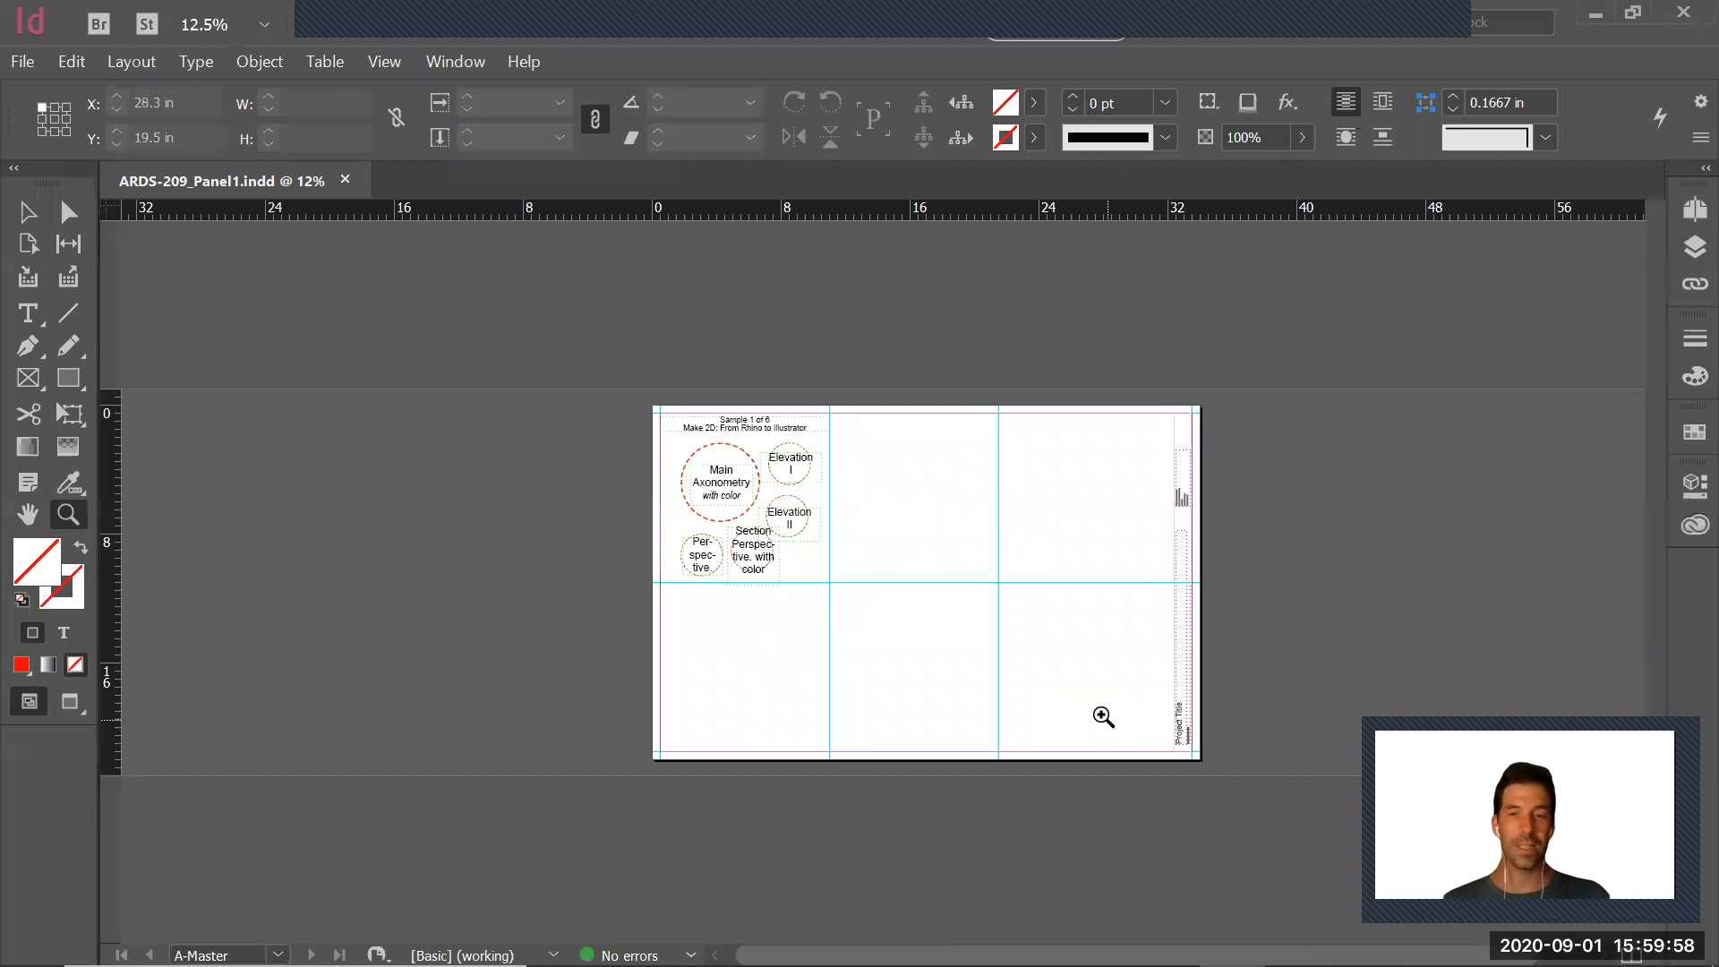
pyautogui.moveTo(632, 390); pyautogui.dragTo(863, 614)
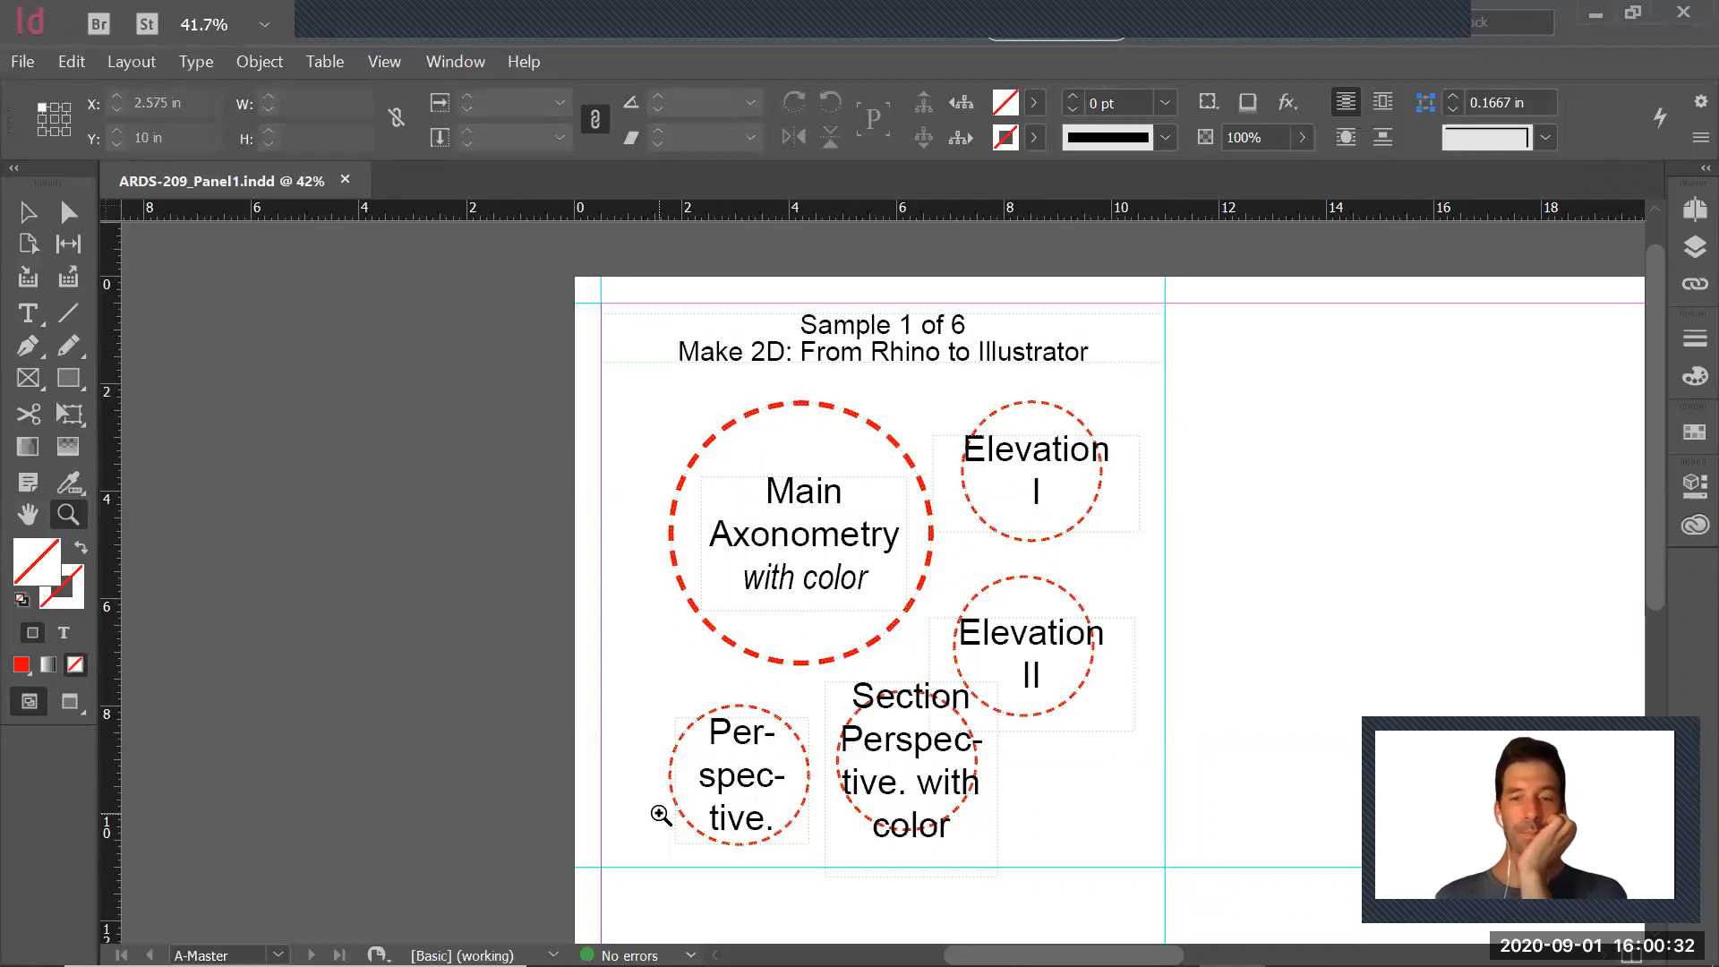
pyautogui.hotkey('alt', 'Tab')
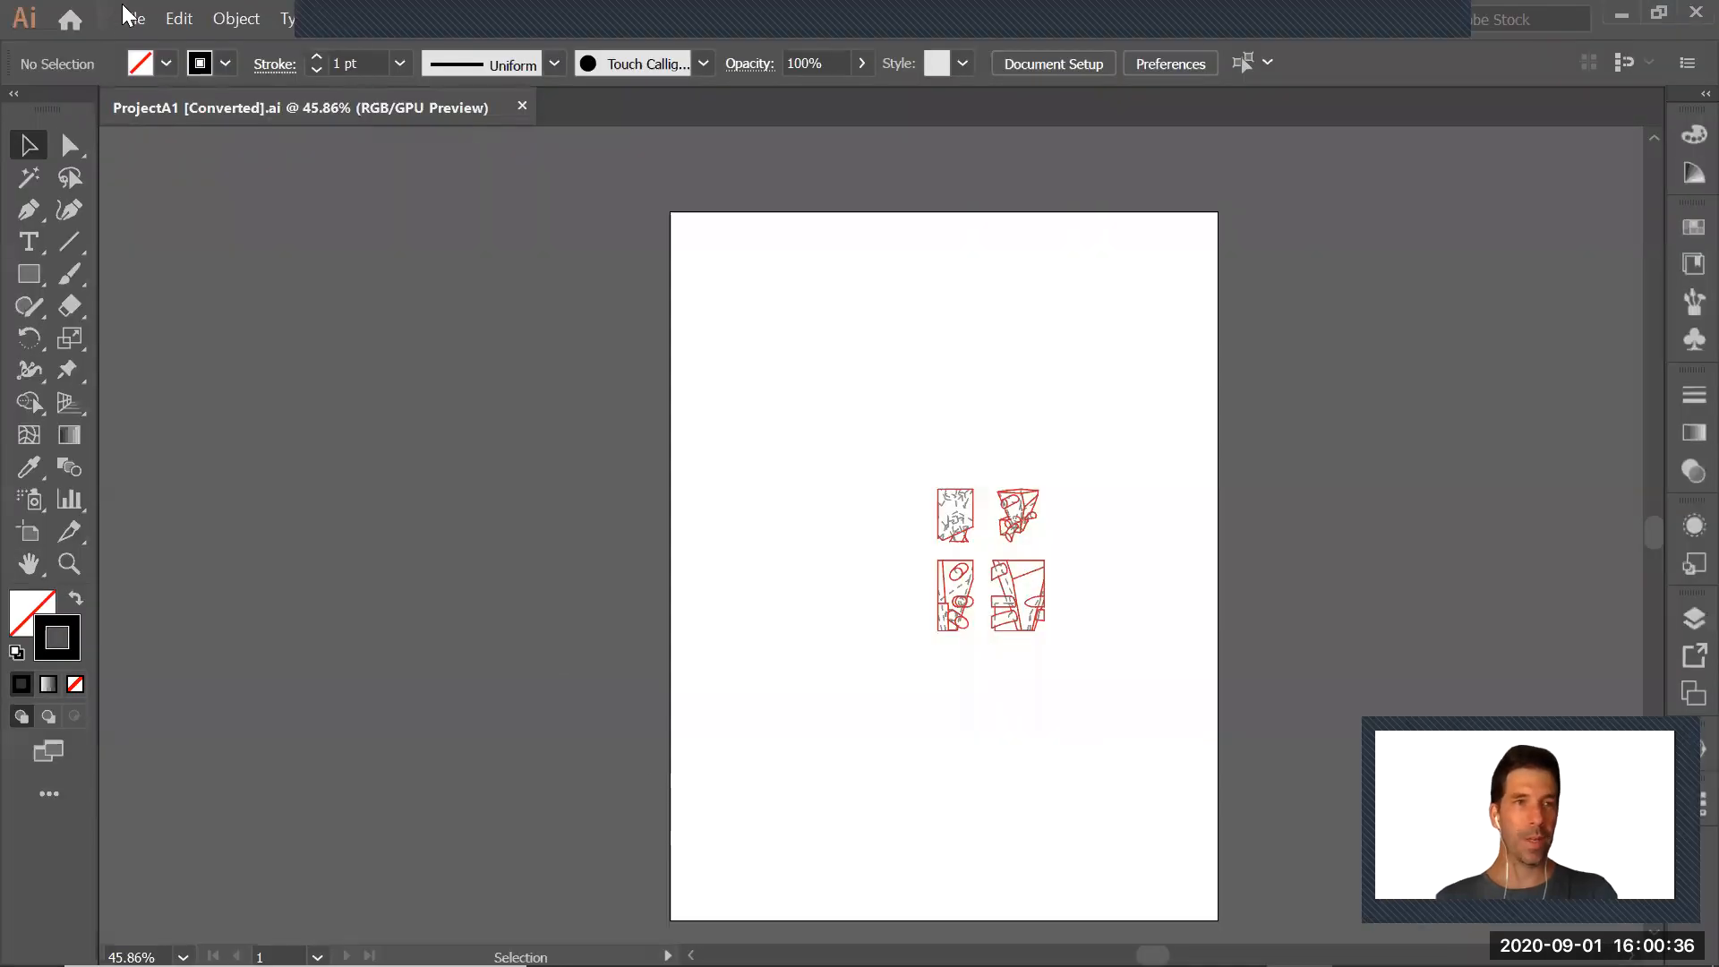
# Begin a new Illustrator print document with its units set to inches
pyautogui.click(134, 20)
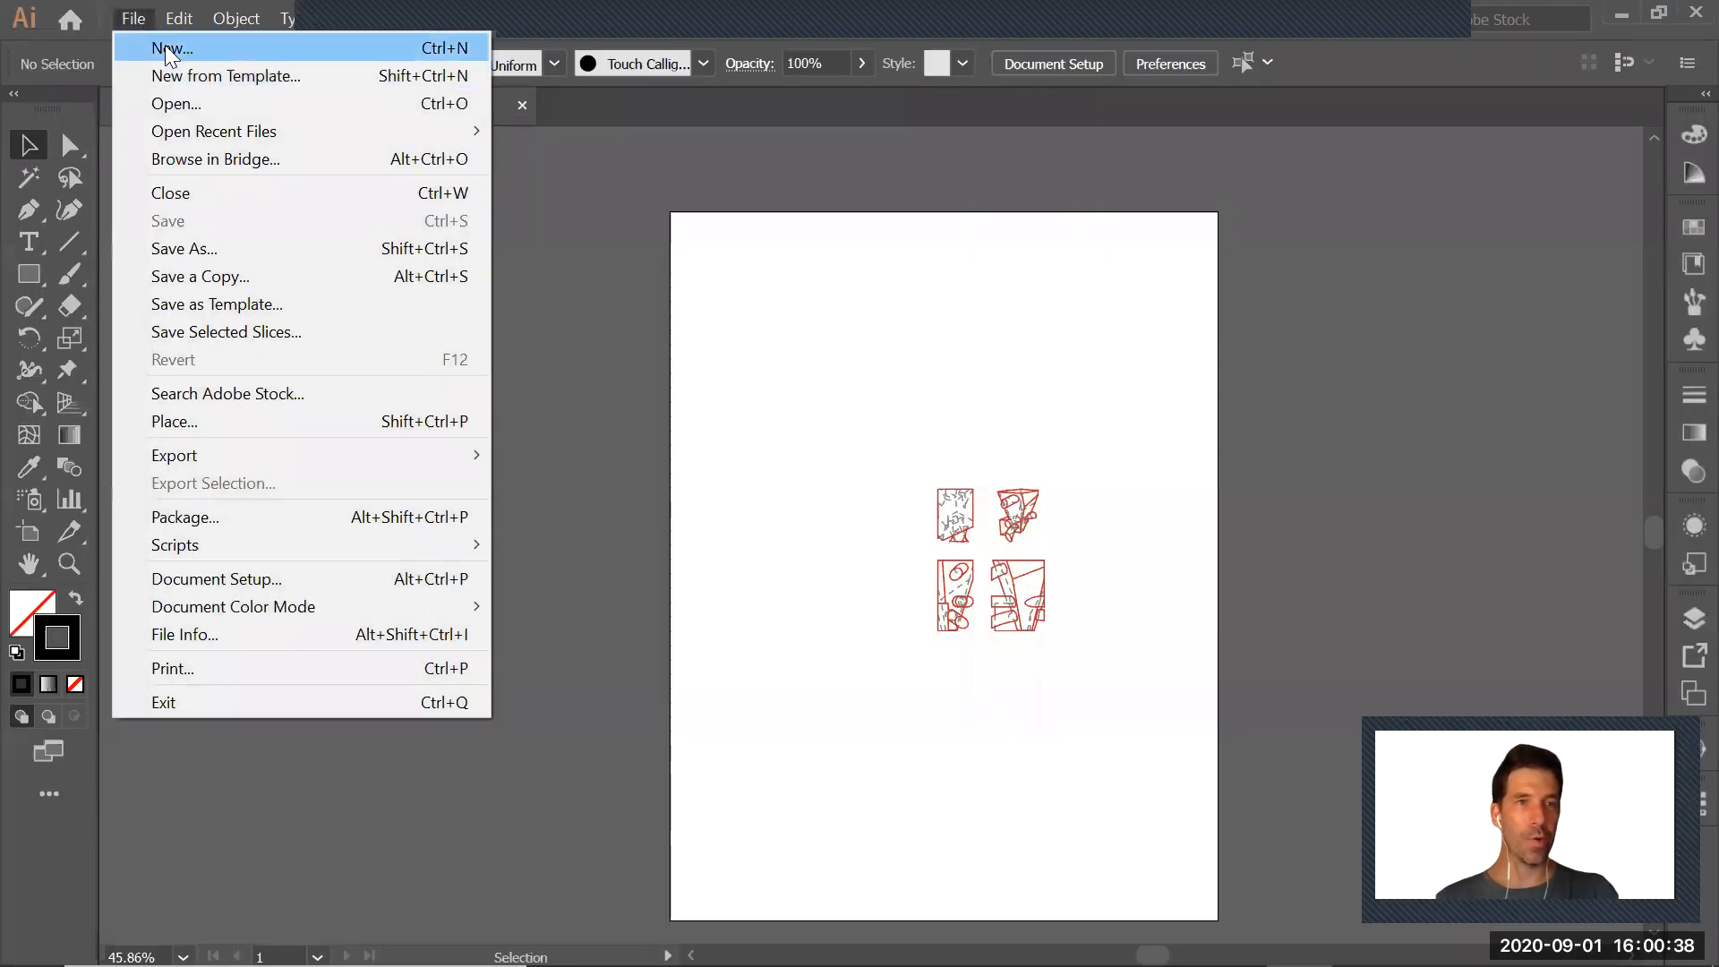
pyautogui.click(168, 50)
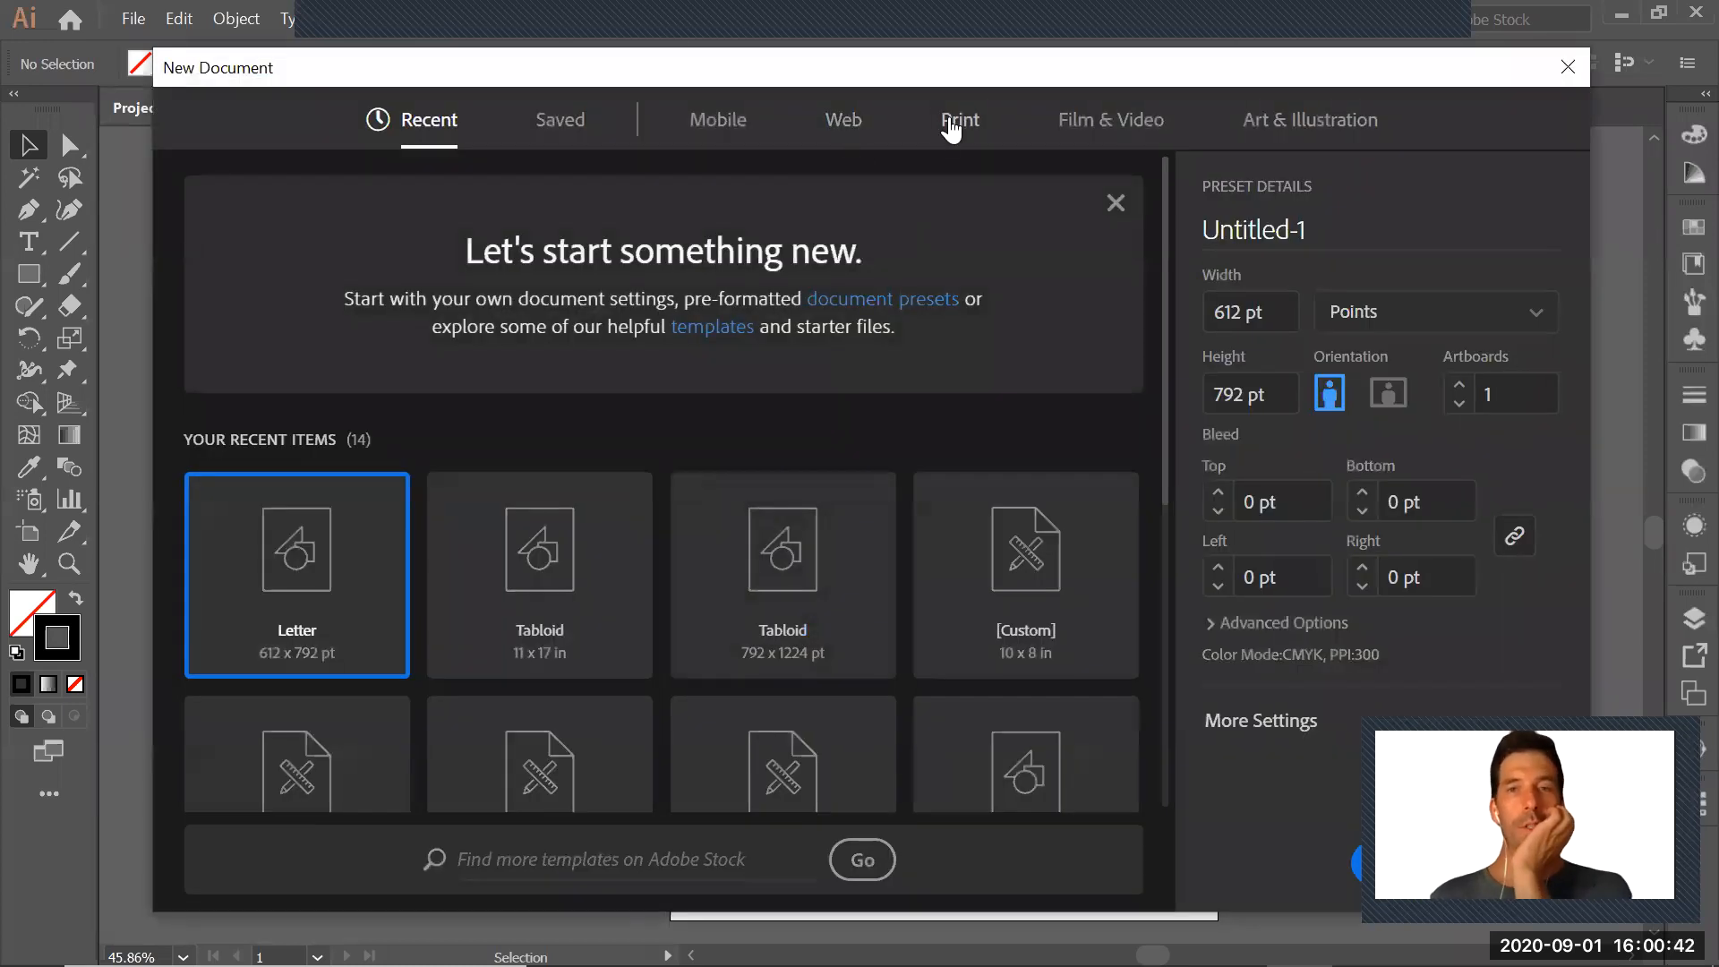
pyautogui.click(956, 119)
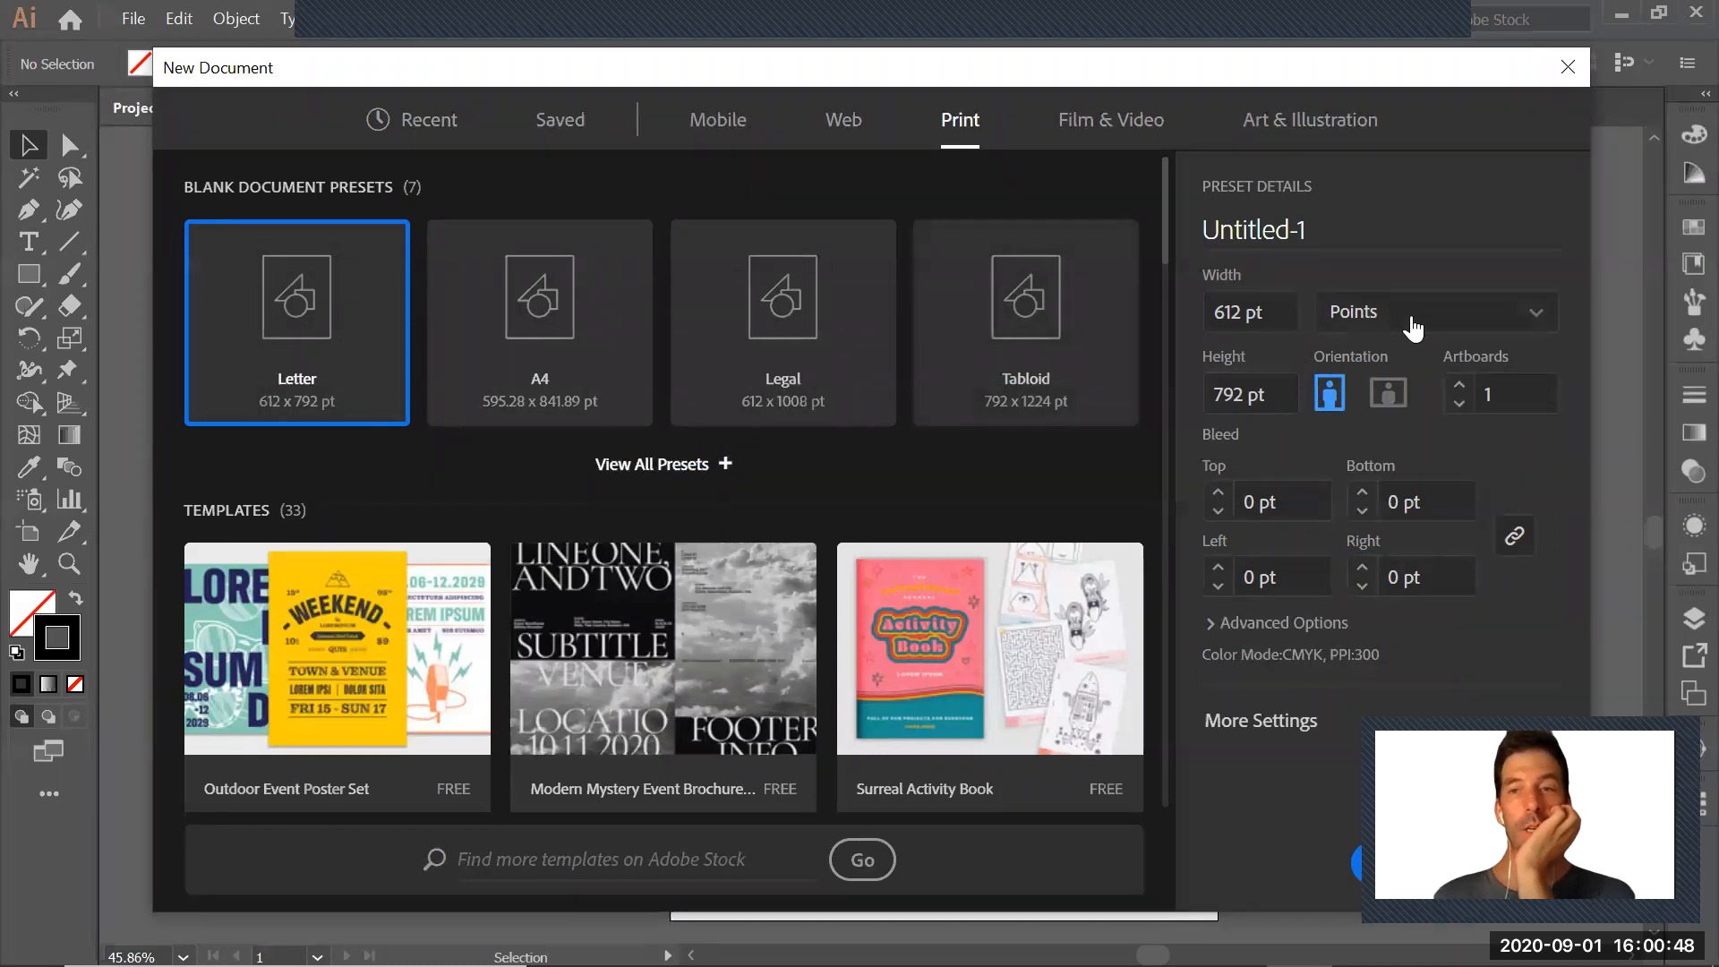
pyautogui.click(1413, 313)
pyautogui.click(1397, 461)
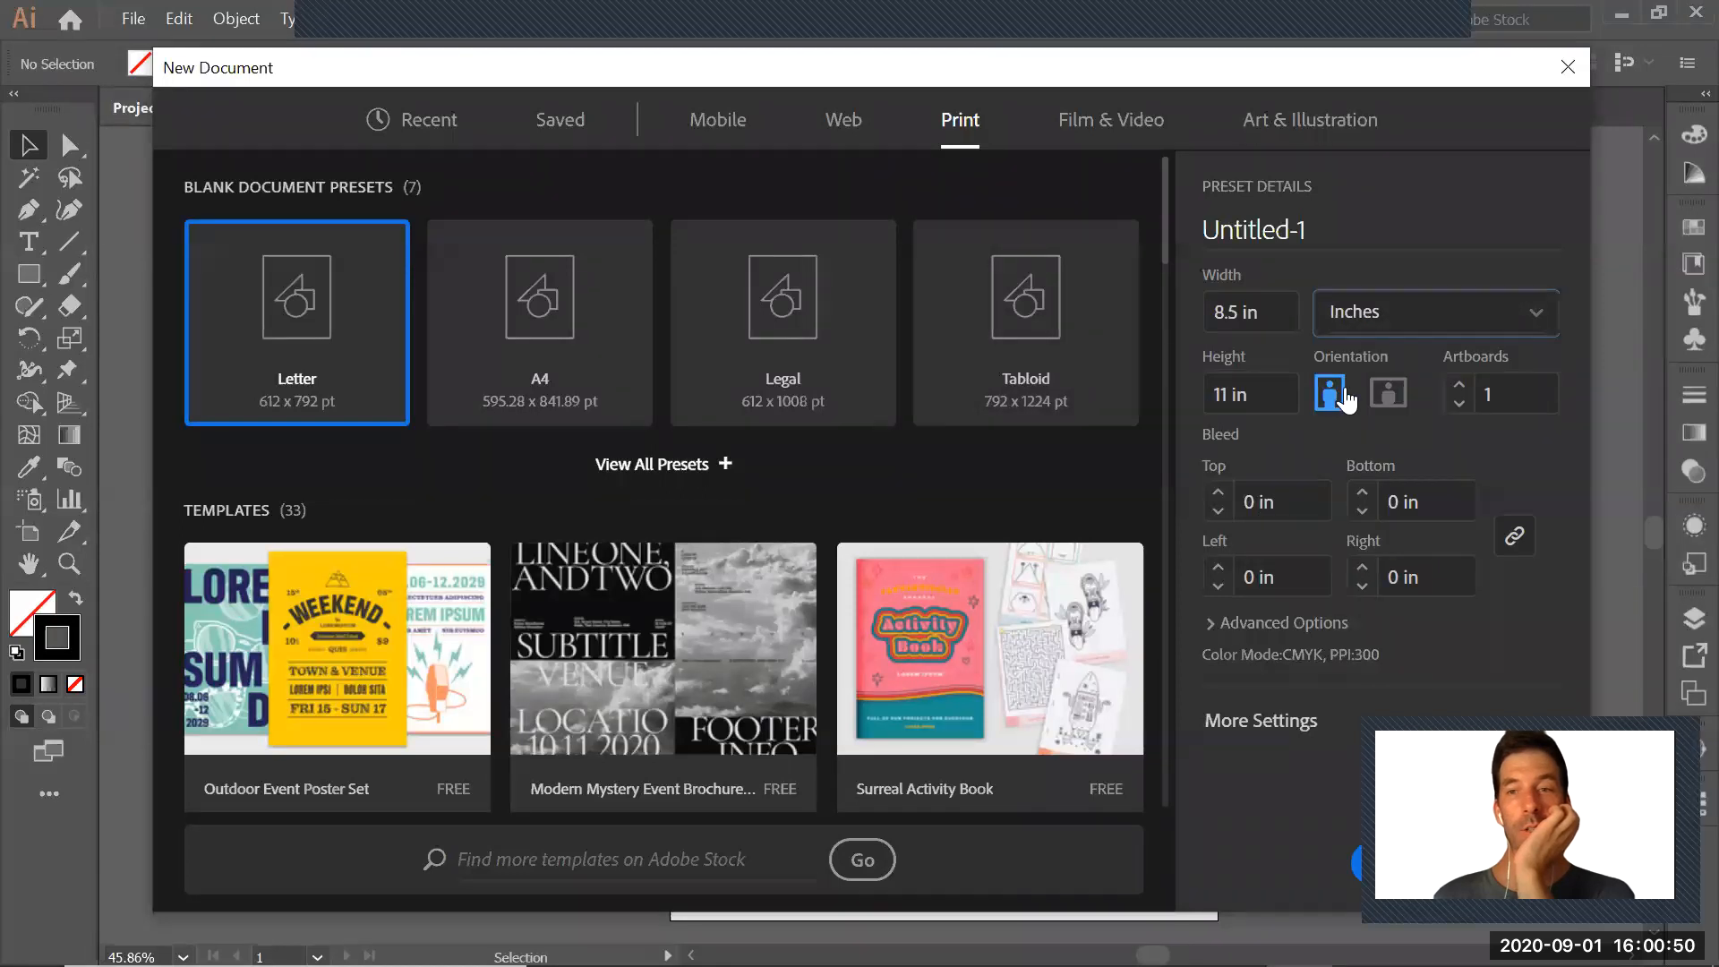
# Set the new document's width and height to 10 in each and create it
pyautogui.doubleClick(1230, 309)
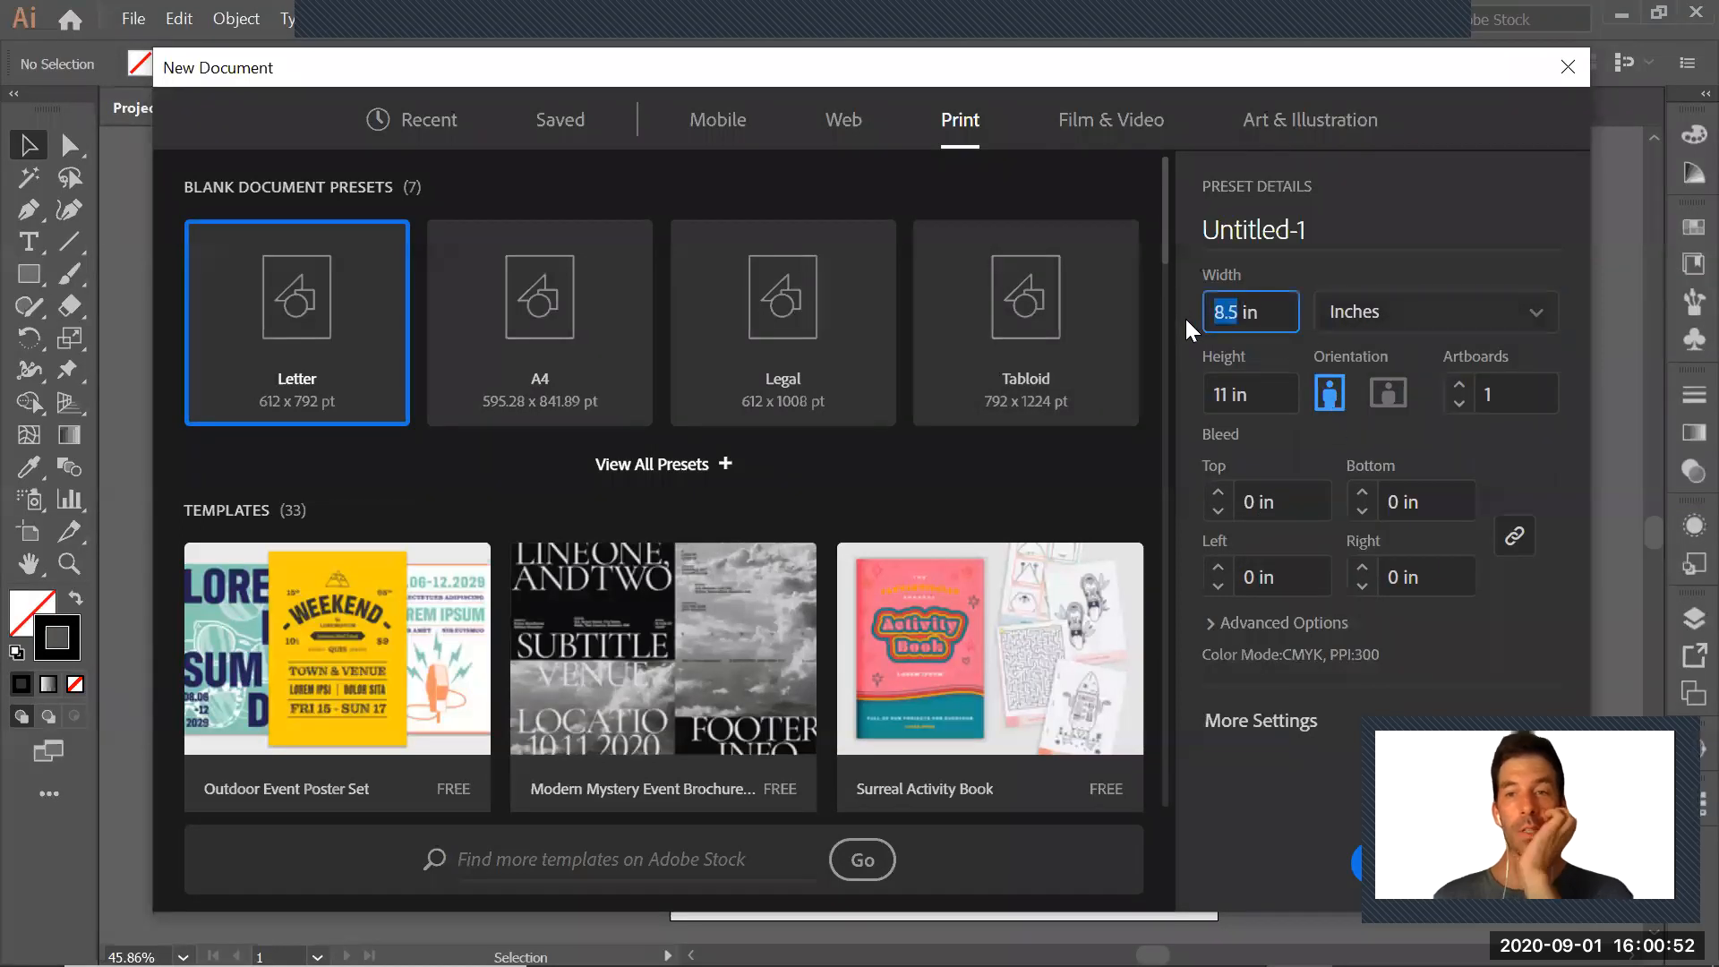
pyautogui.write('10')
pyautogui.doubleClick(1233, 396)
pyautogui.write('0')
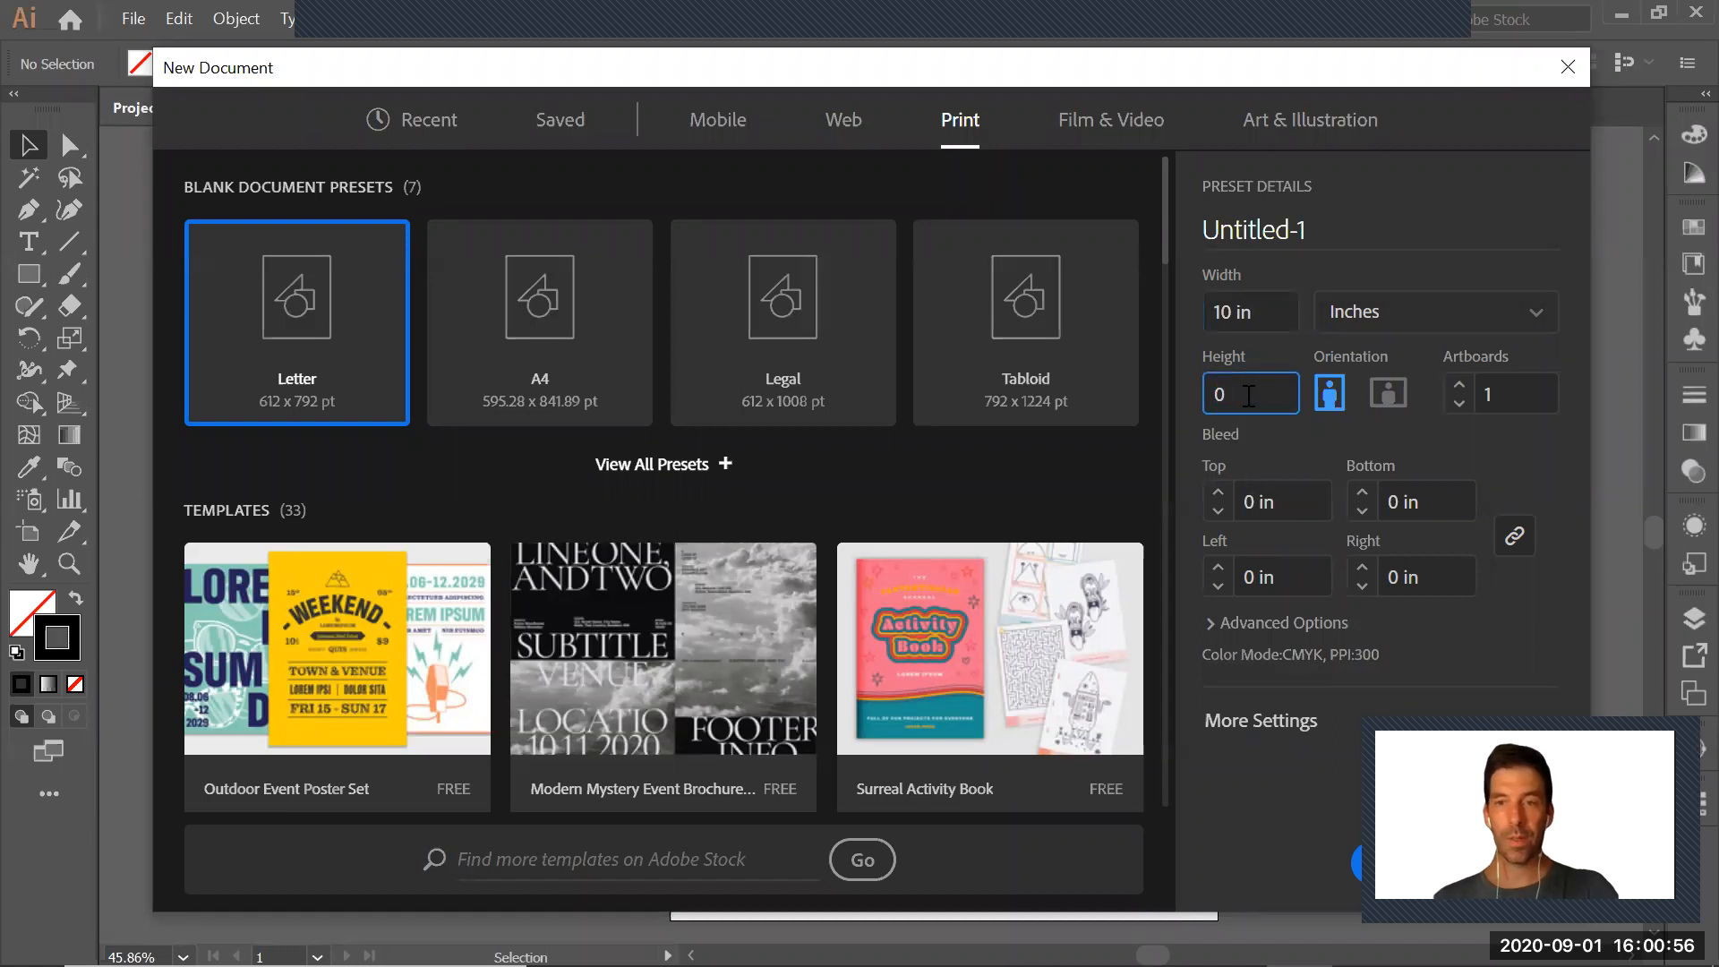
pyautogui.press('BackSpace')
pyautogui.write('10')
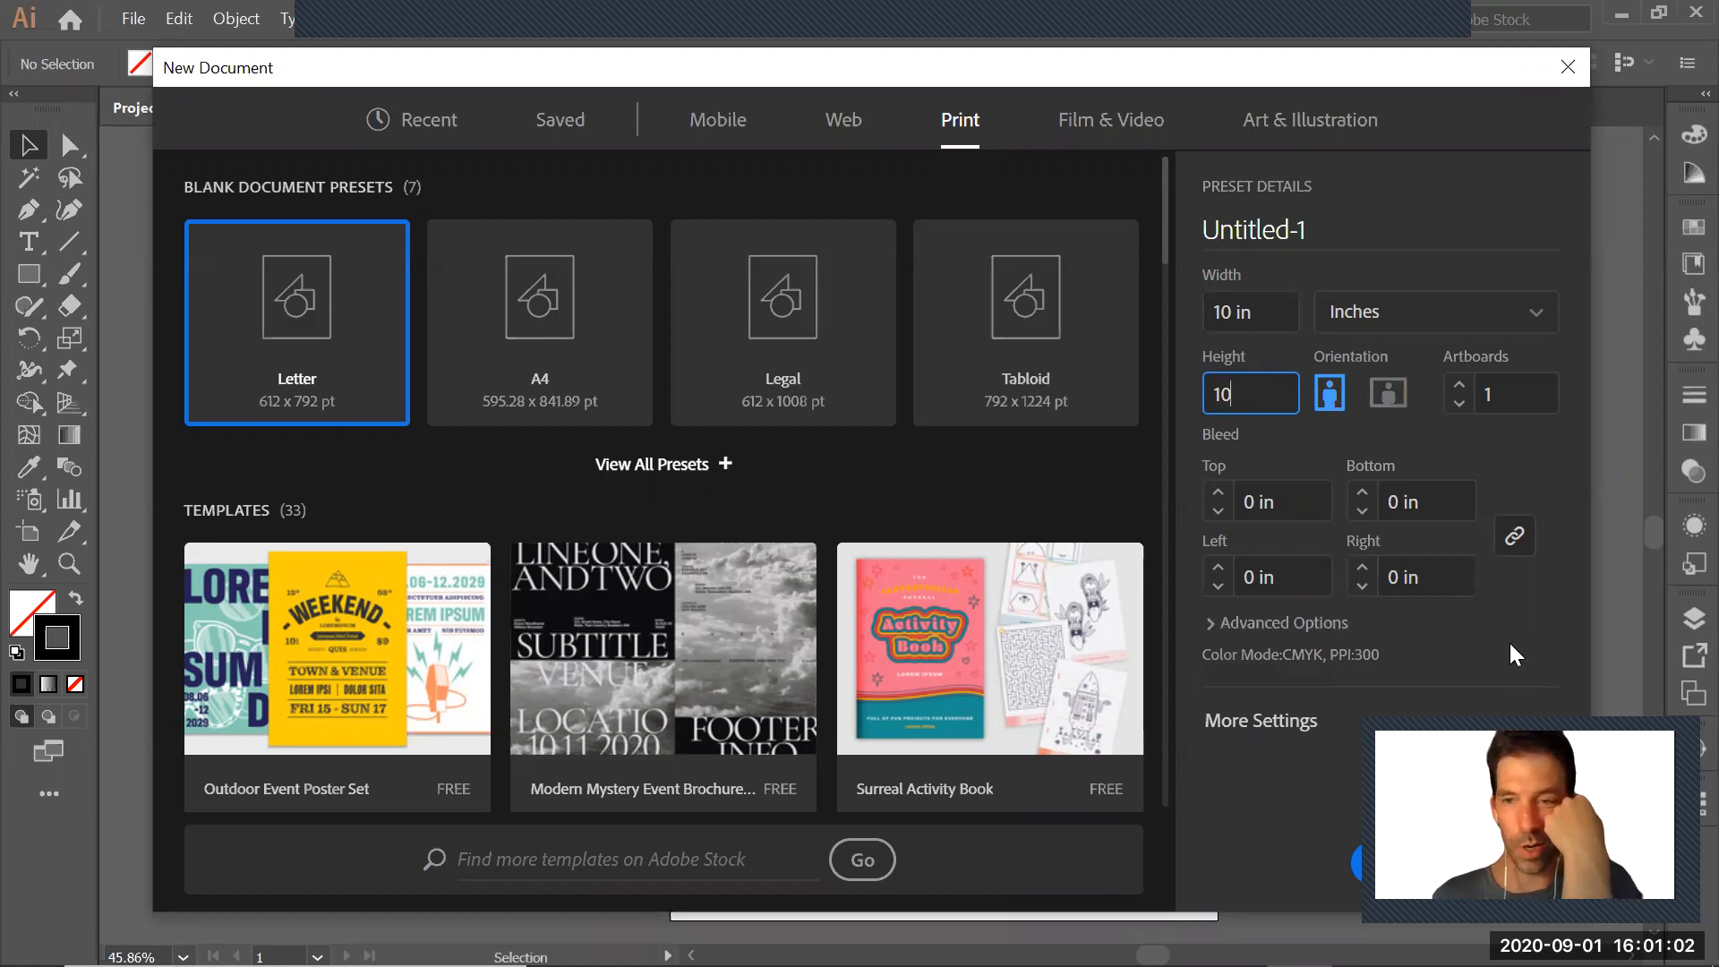
pyautogui.moveTo(1309, 78); pyautogui.dragTo(1129, 71)
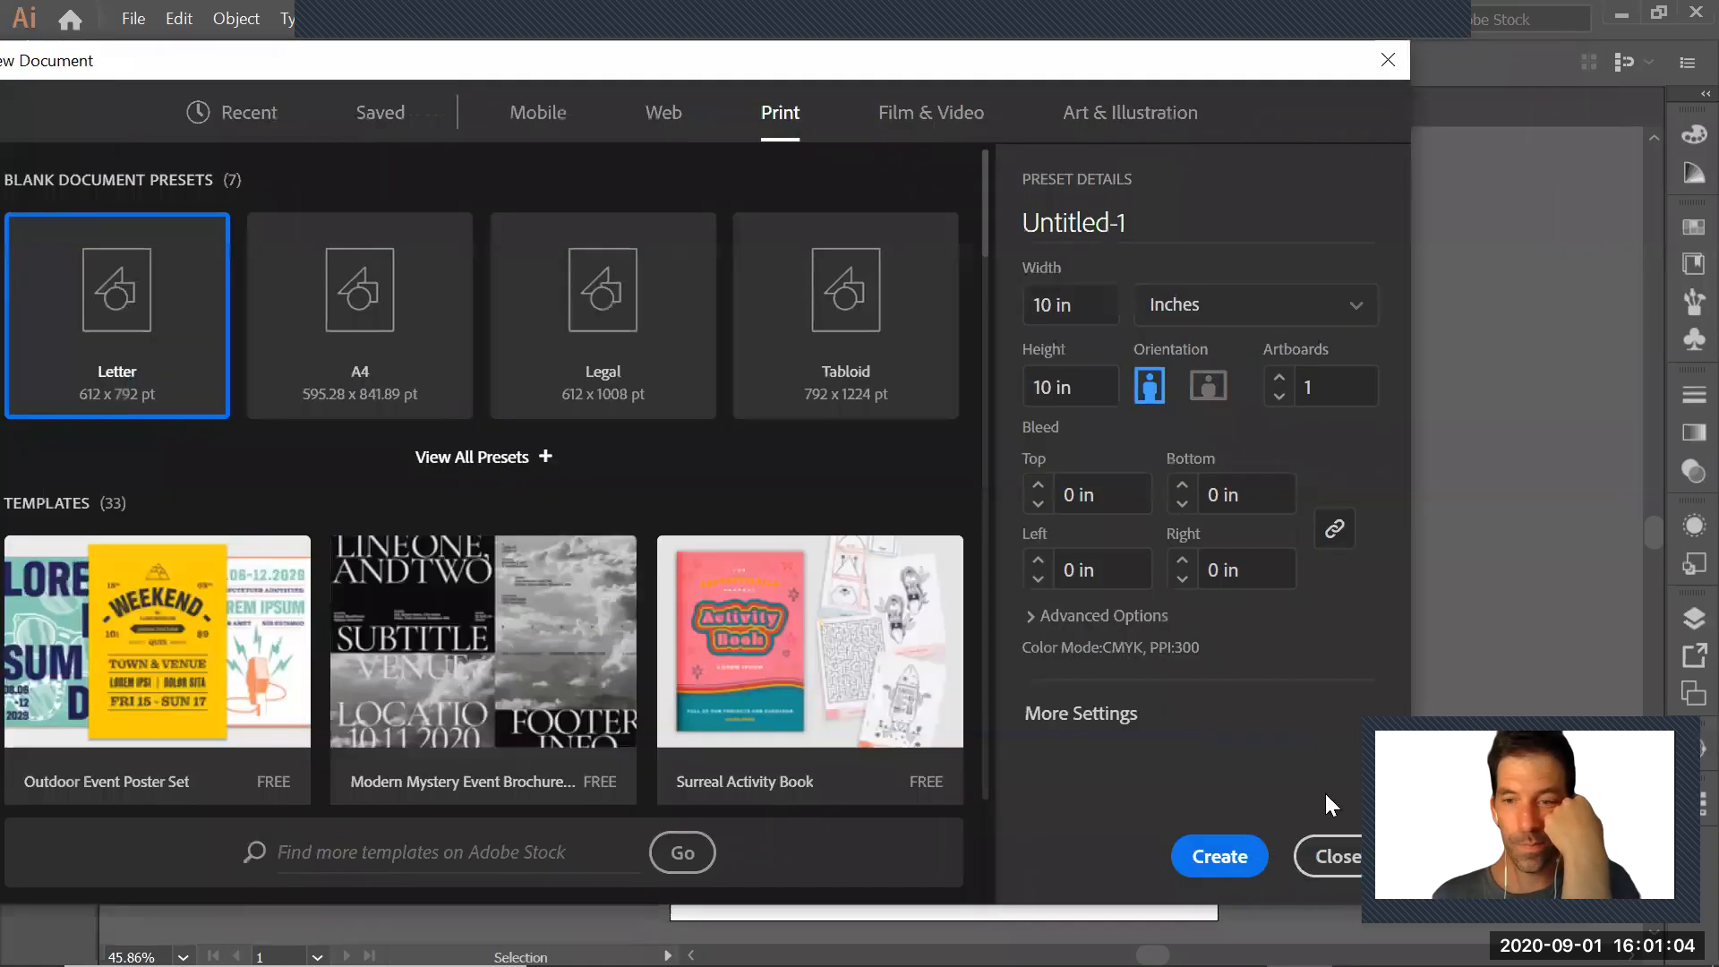
pyautogui.click(1239, 861)
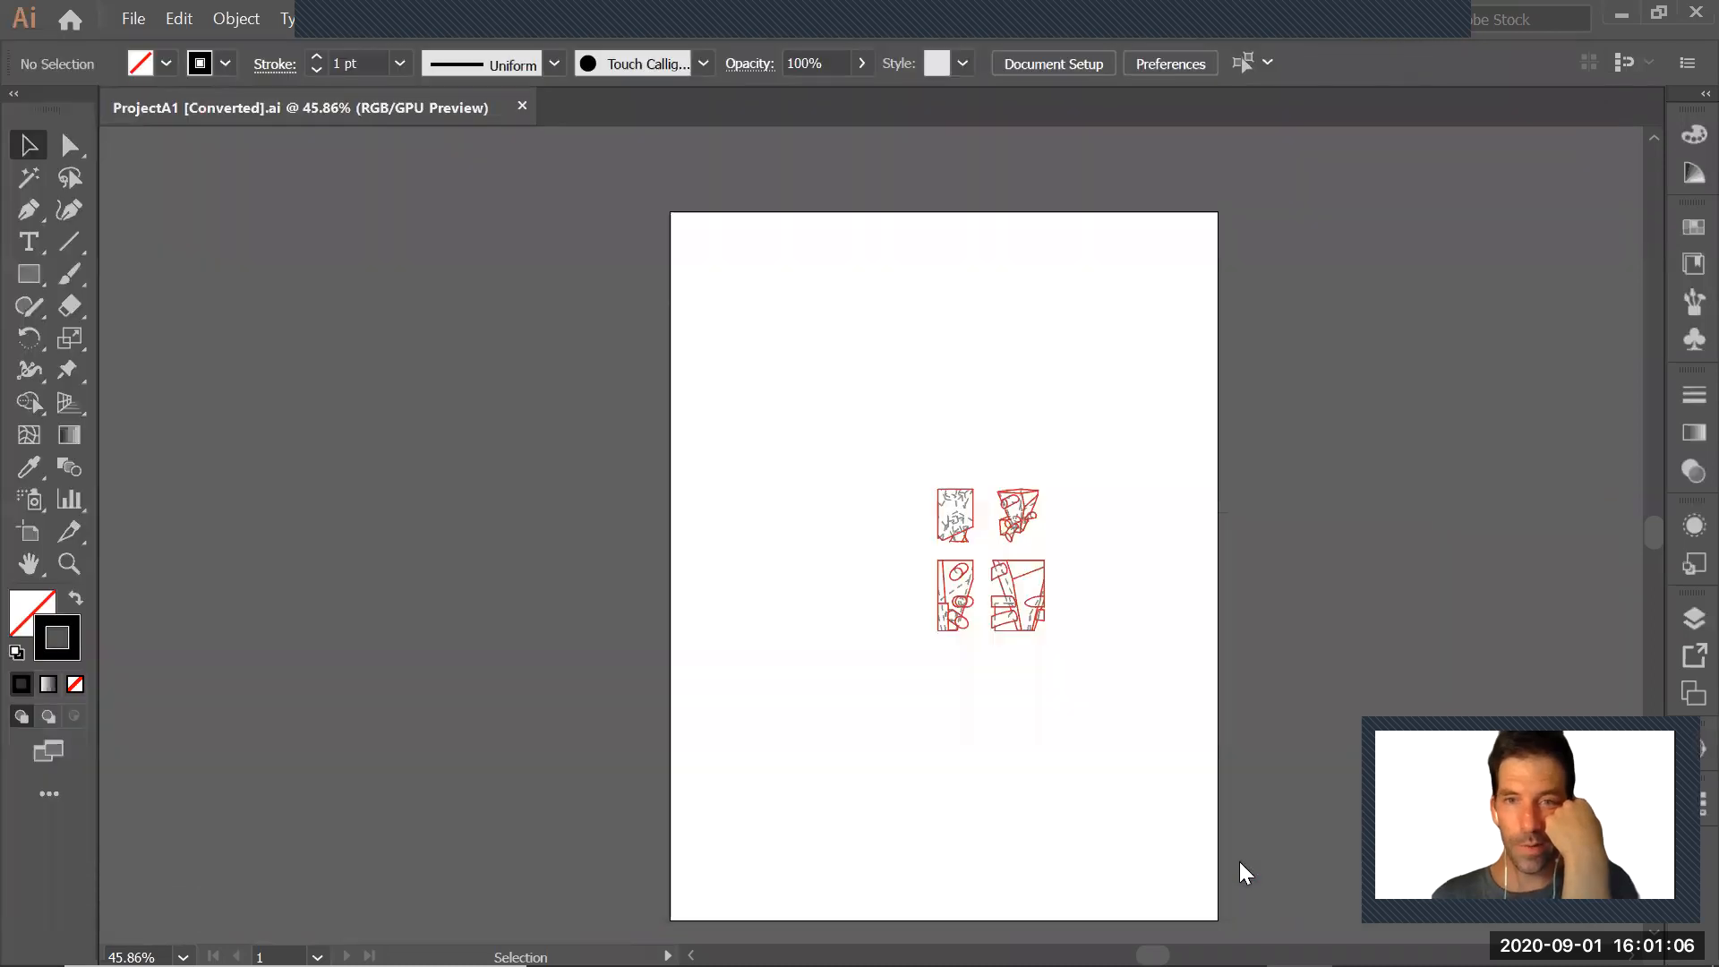
pyautogui.press('z')
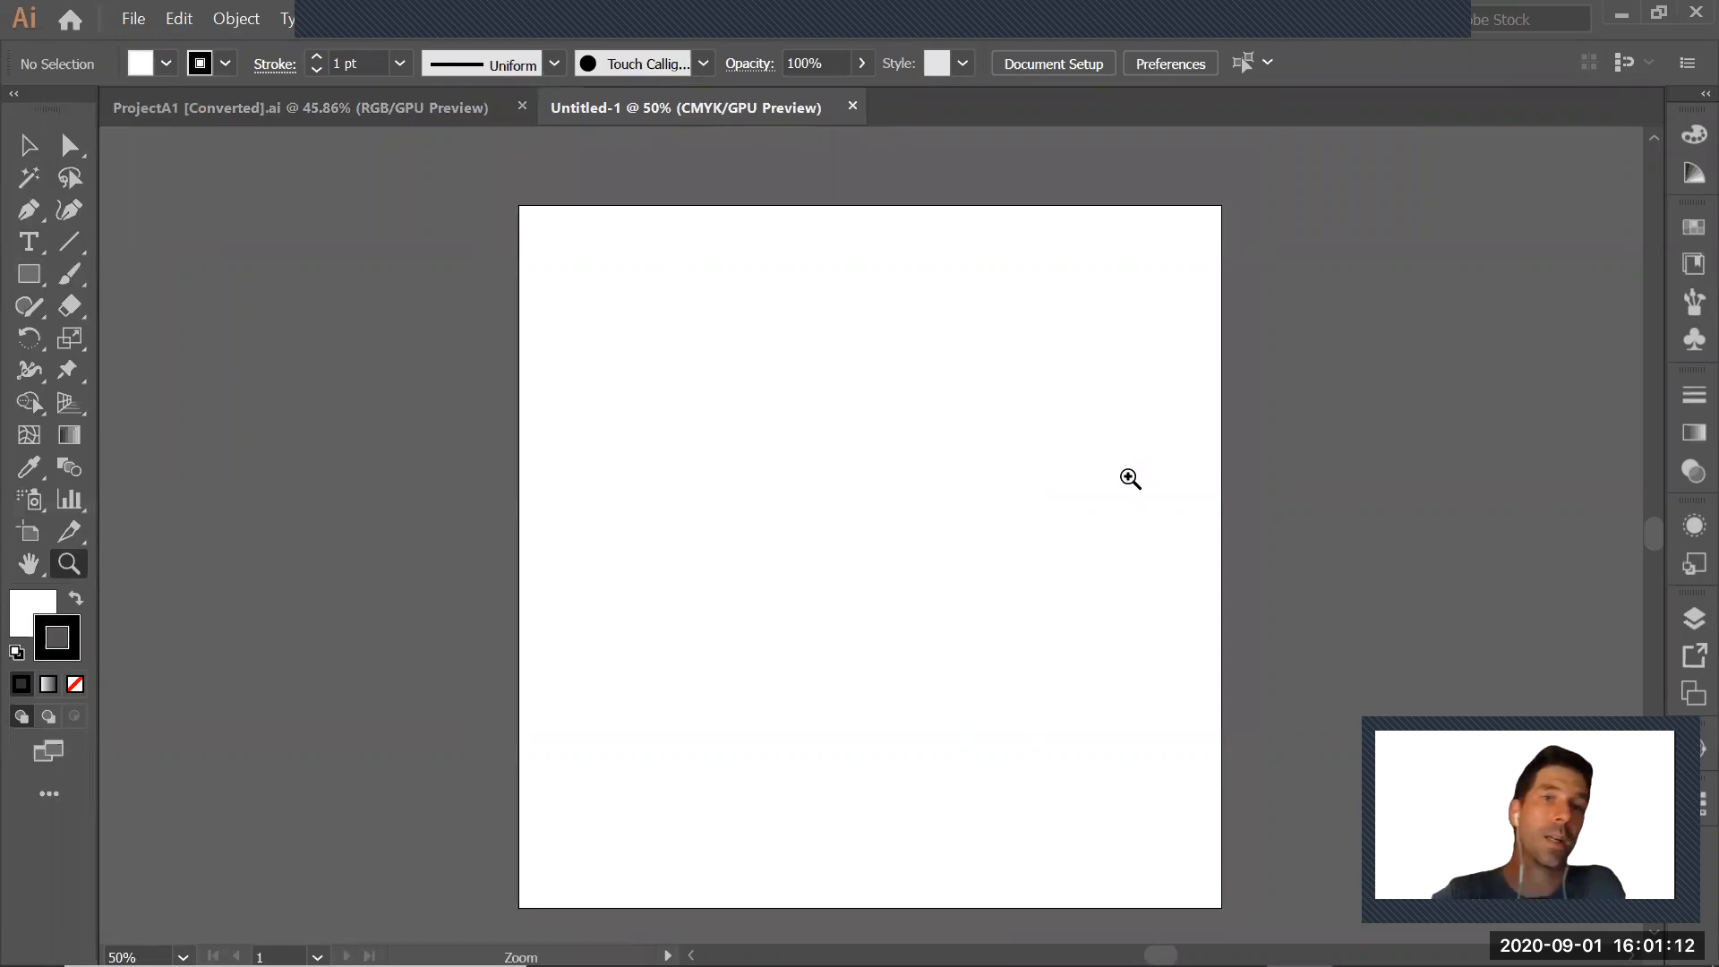
# Copy all four drawings from the ProjectA1 document and paste them into the new Untitled-1 document
pyautogui.click(369, 108)
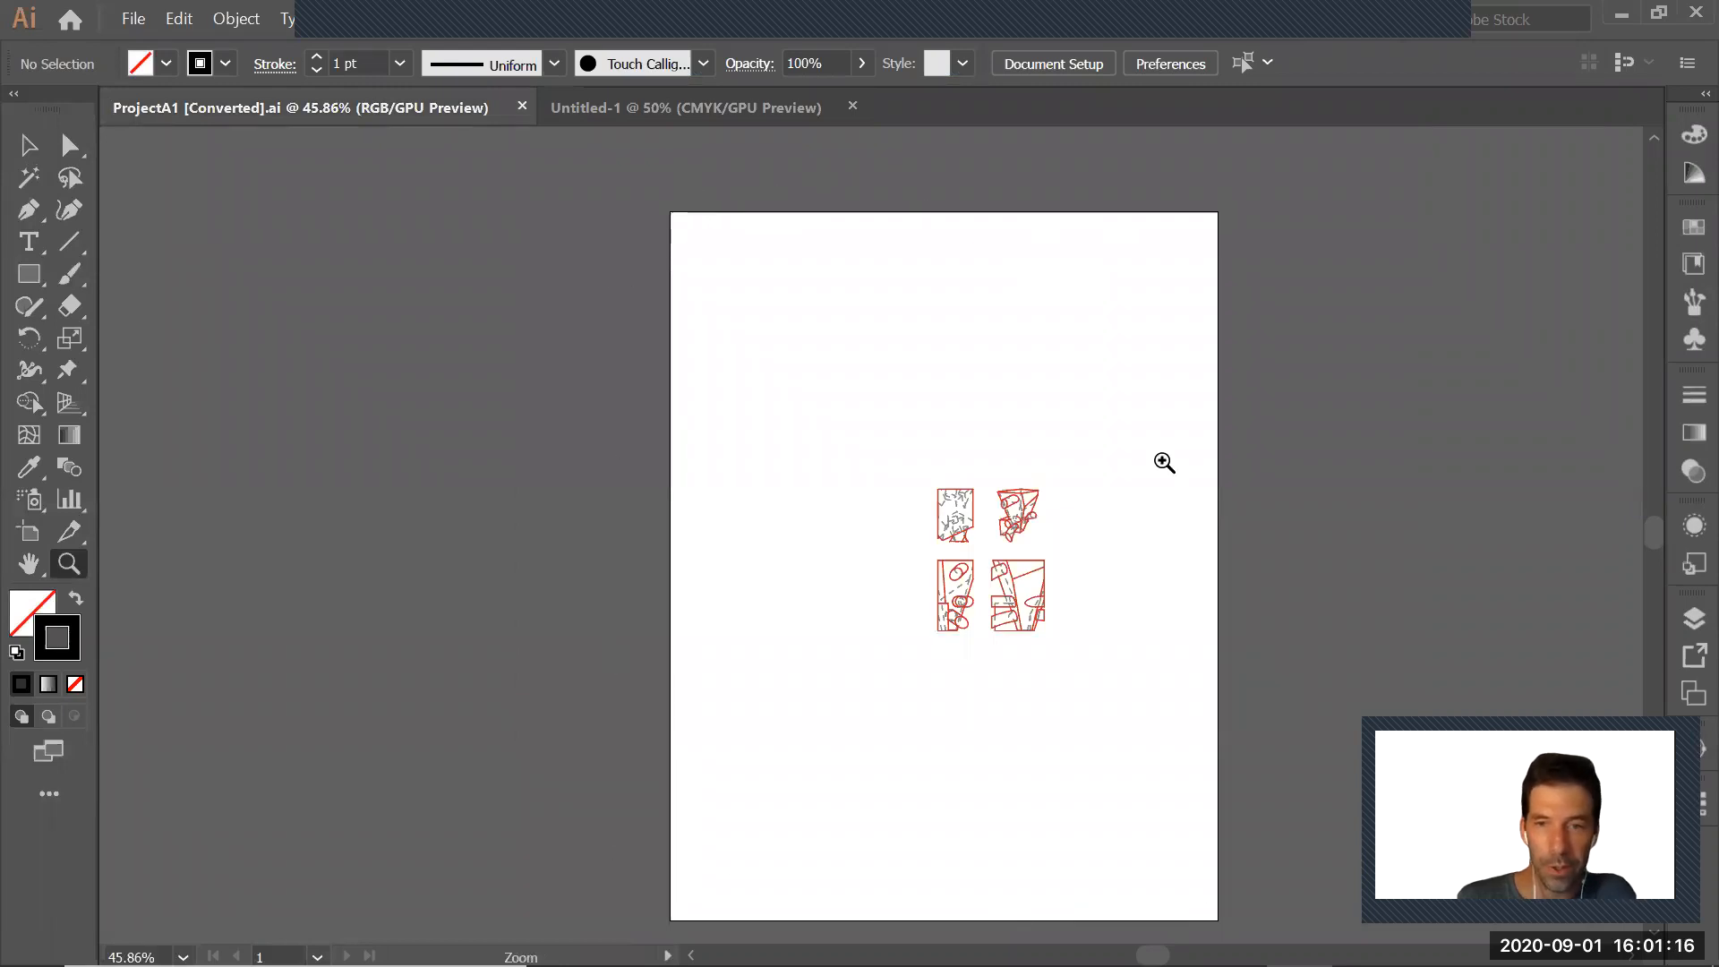
pyautogui.press('v')
pyautogui.moveTo(867, 449)
pyautogui.mouseDown()
pyautogui.moveTo(1001, 602)
pyautogui.moveTo(1126, 690)
pyautogui.mouseUp()
pyautogui.moveTo(824, 394); pyautogui.dragTo(1135, 702)
pyautogui.moveTo(884, 418); pyautogui.dragTo(1154, 760)
pyautogui.hotkey('ctrl', 'c')
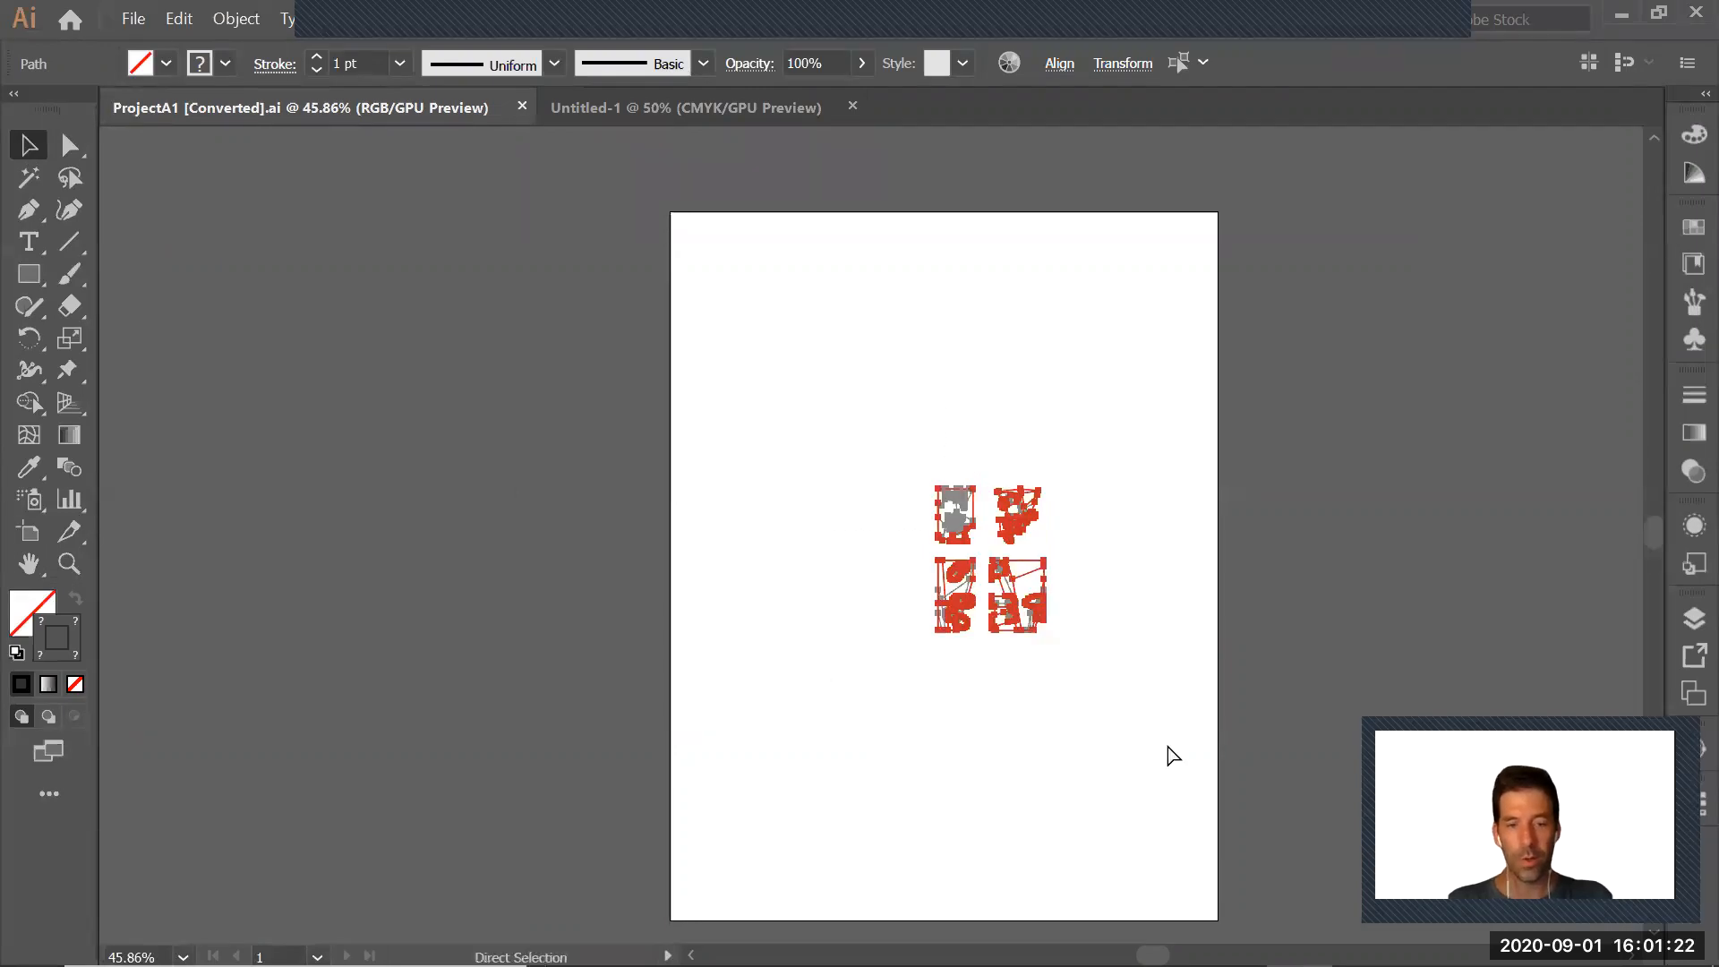
pyautogui.click(707, 111)
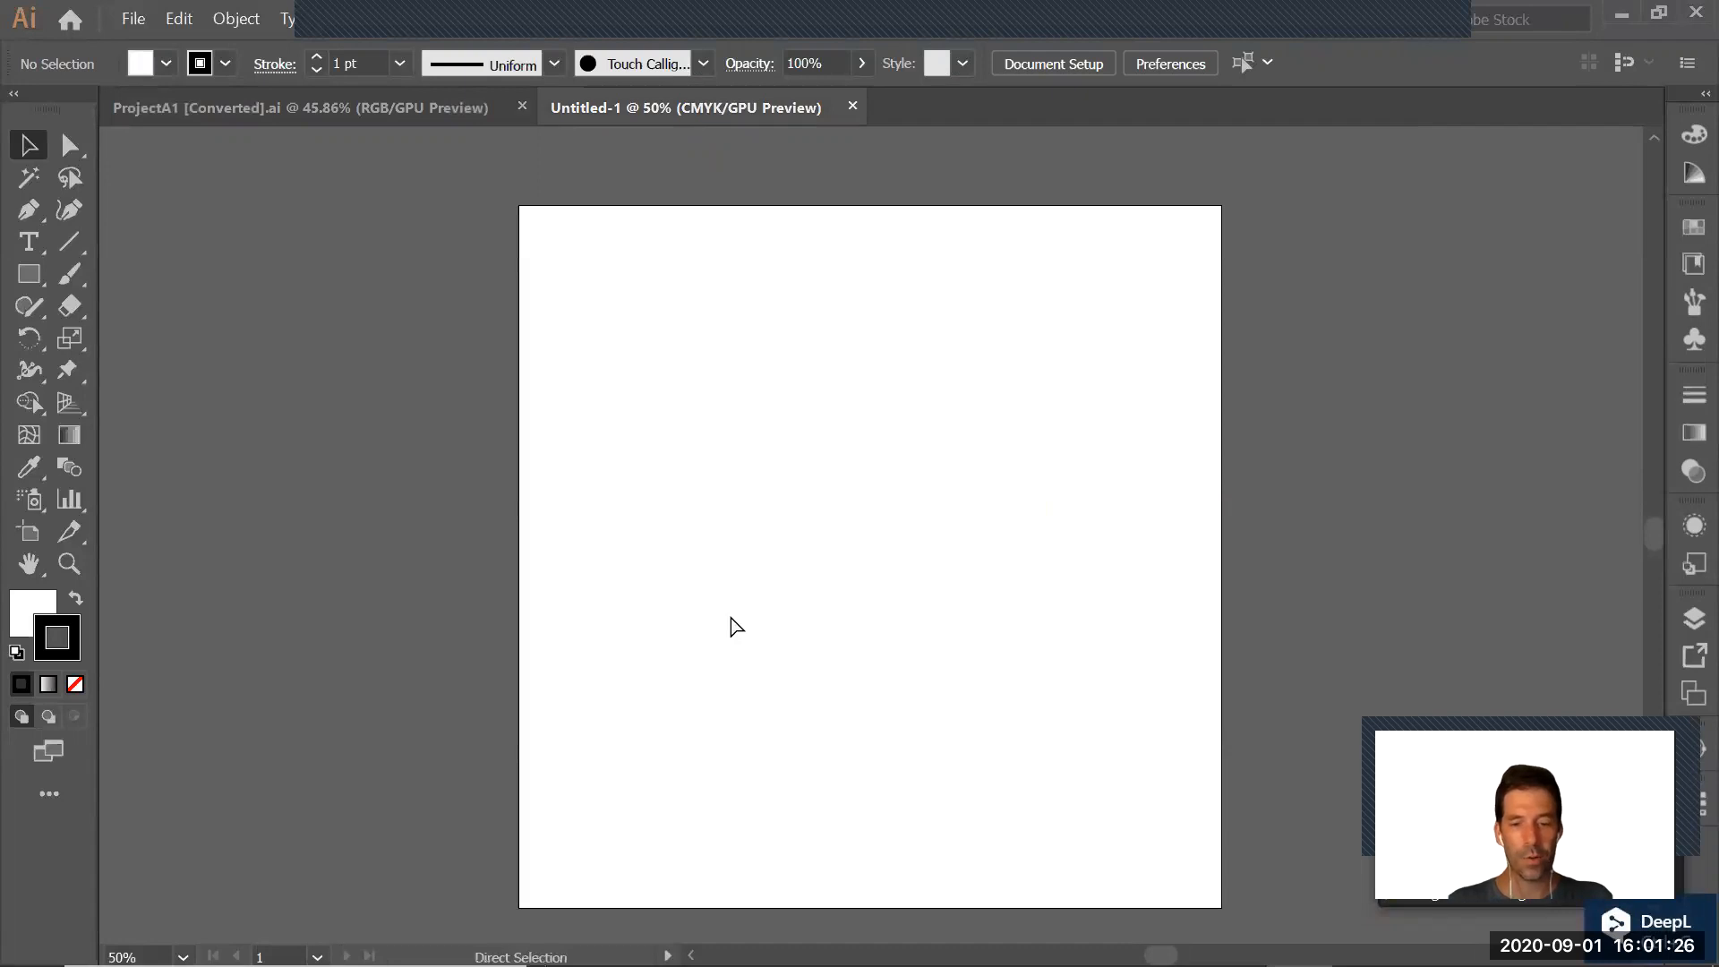
pyautogui.hotkey('ctrl', 'v')
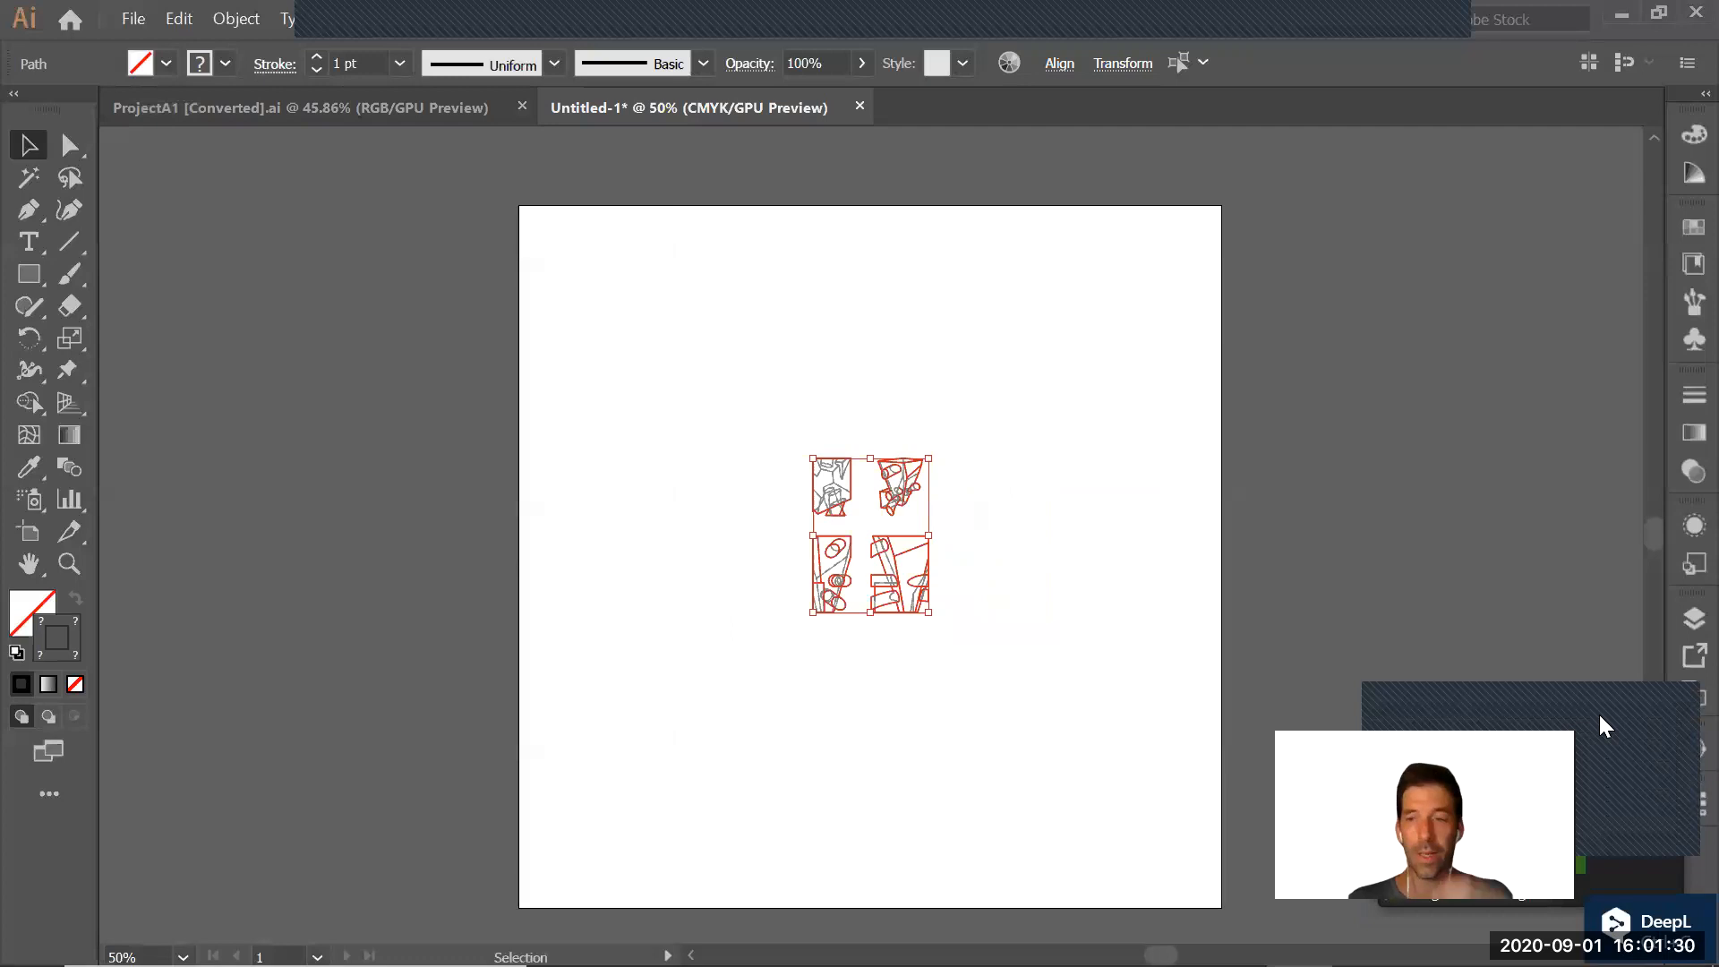
# Examine the Paste Remembers Layers option and the full names of the layers in the new document
pyautogui.click(1677, 614)
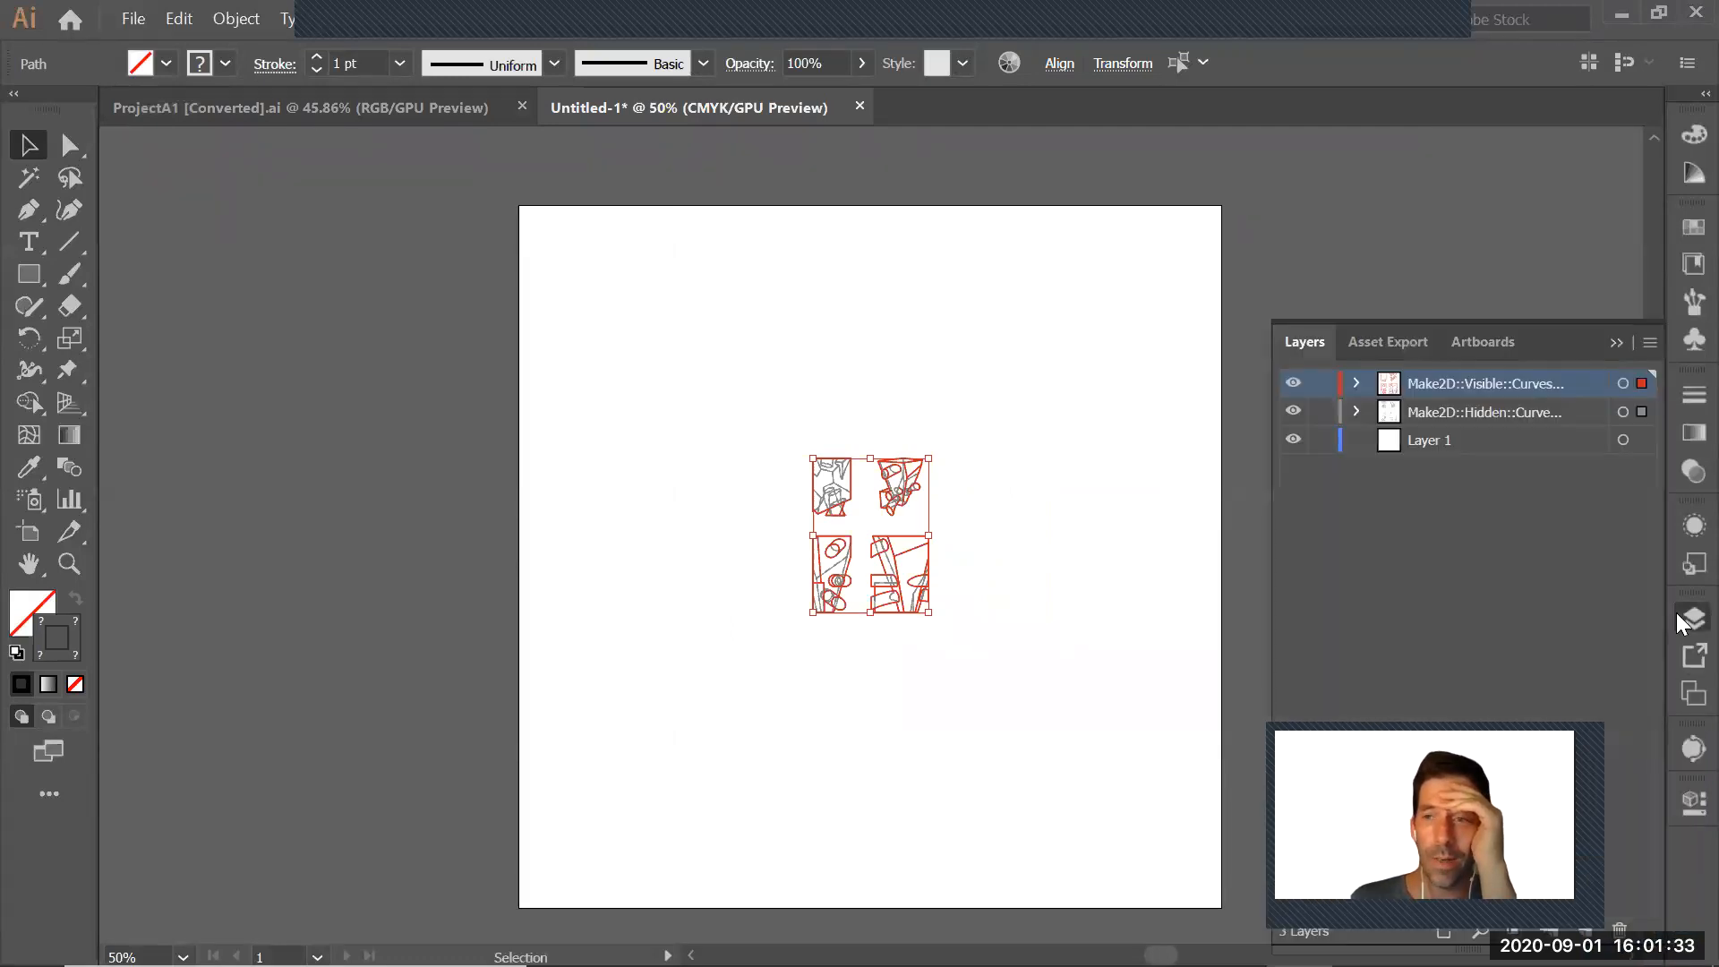
pyautogui.click(1649, 340)
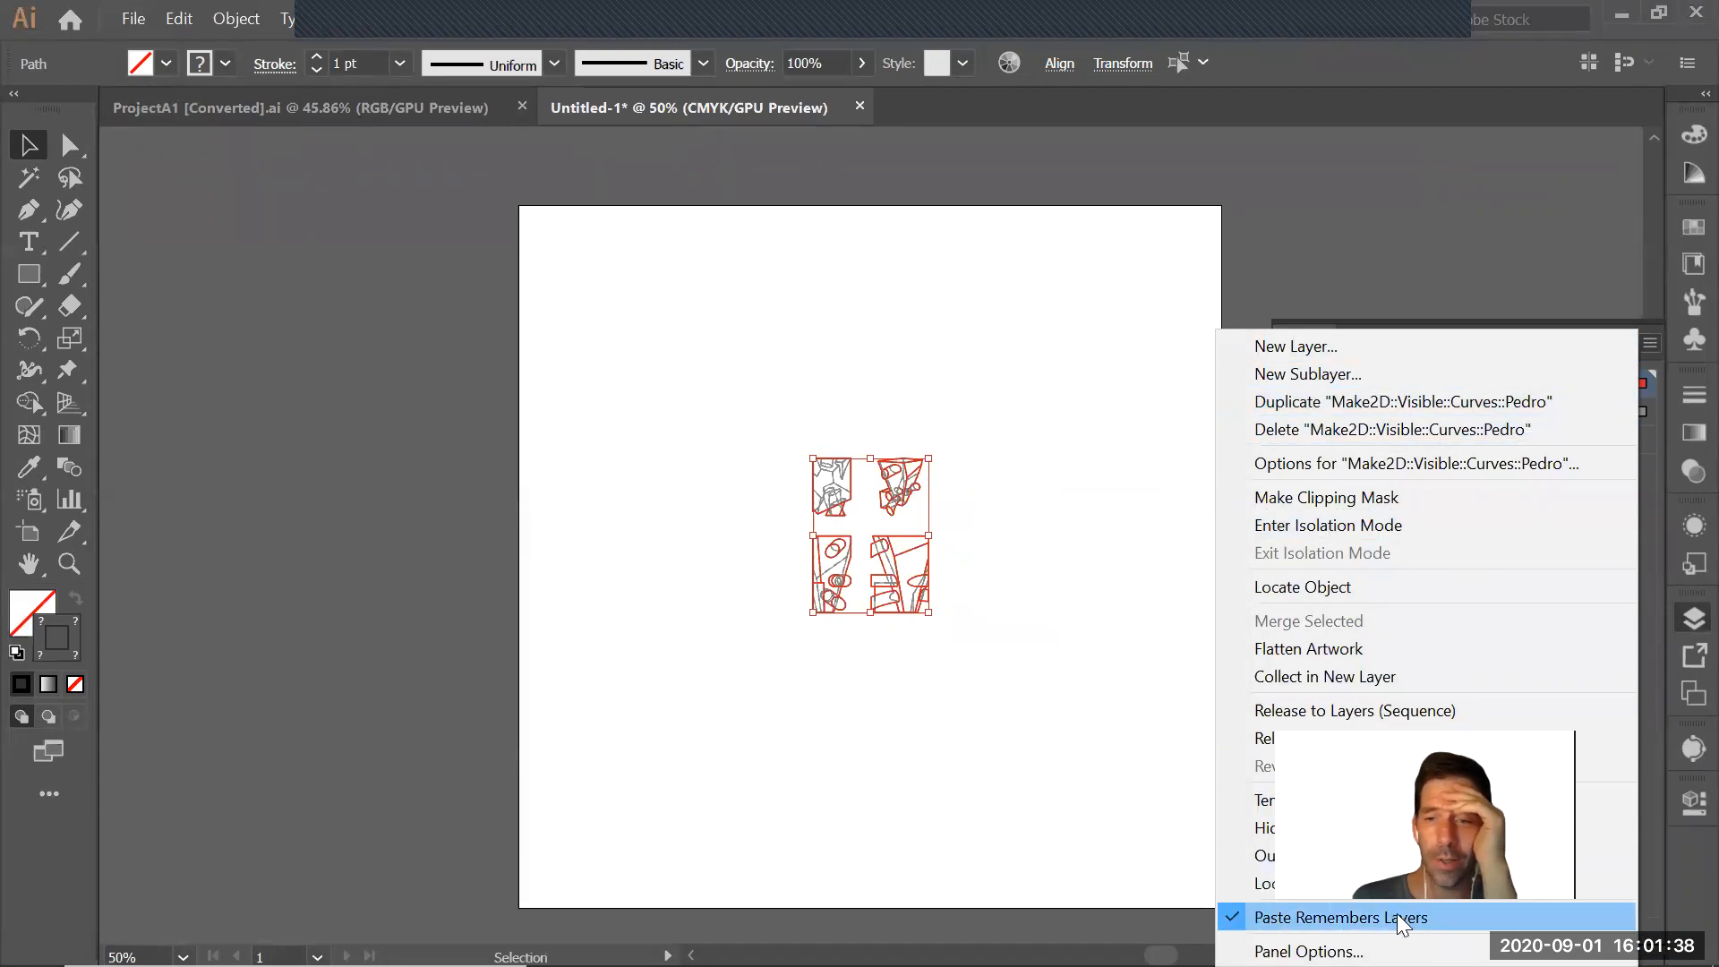
pyautogui.click(1105, 546)
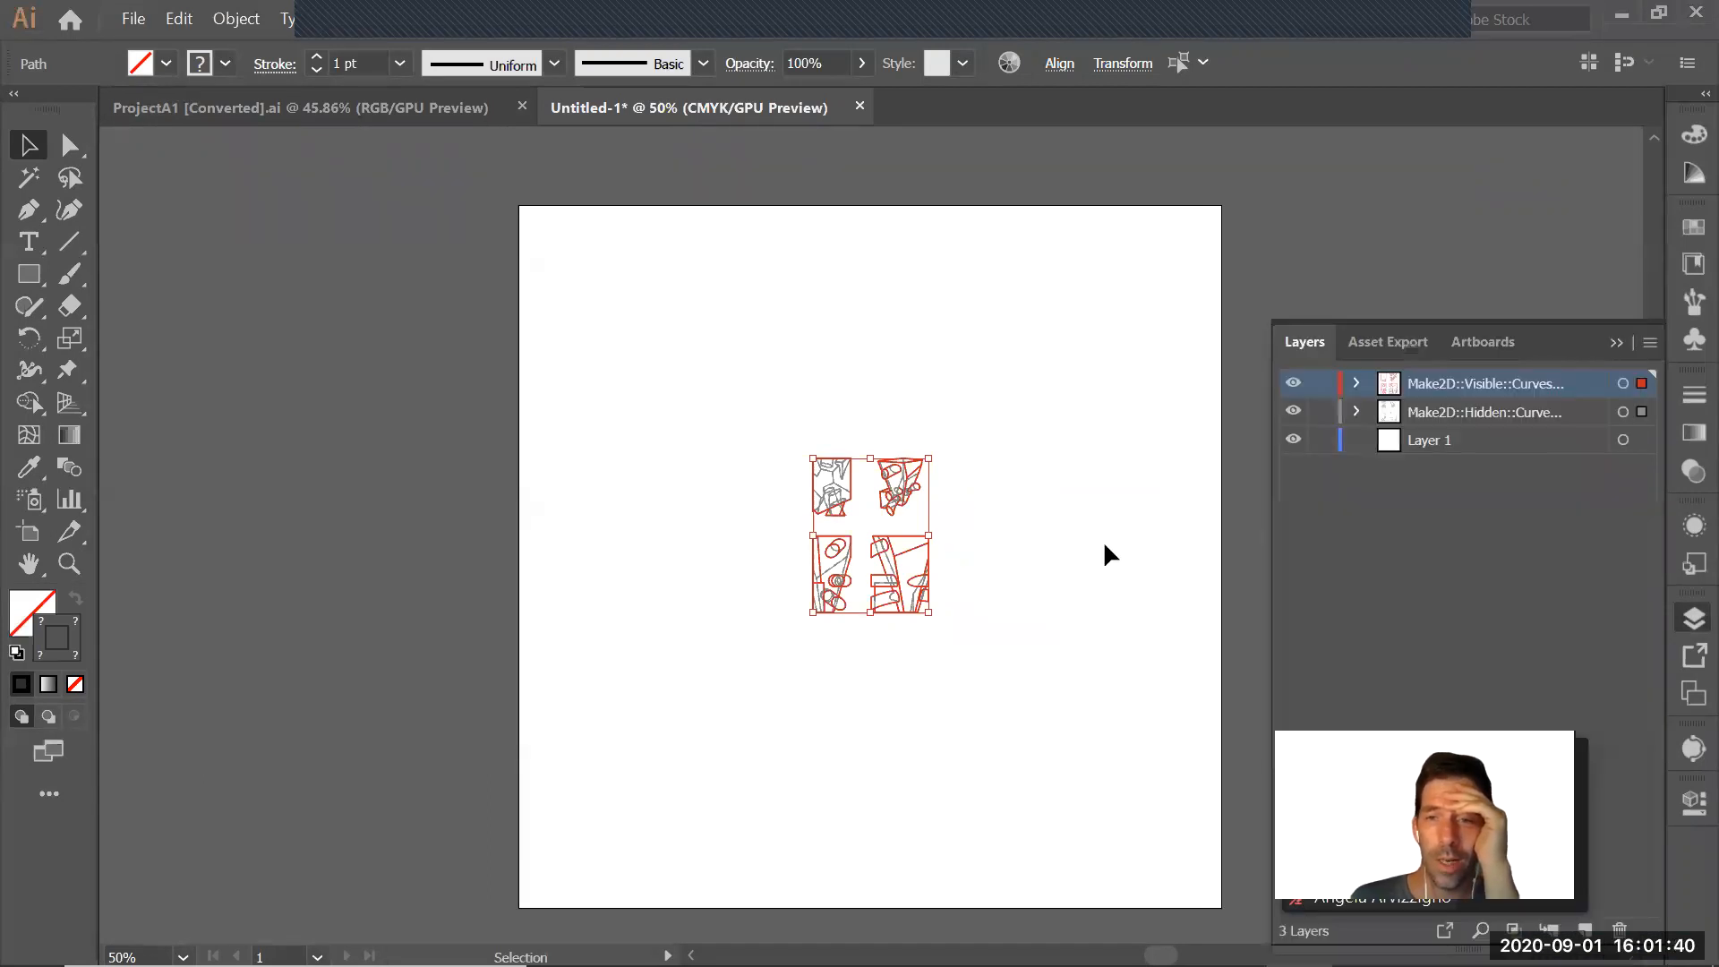
pyautogui.click(1105, 545)
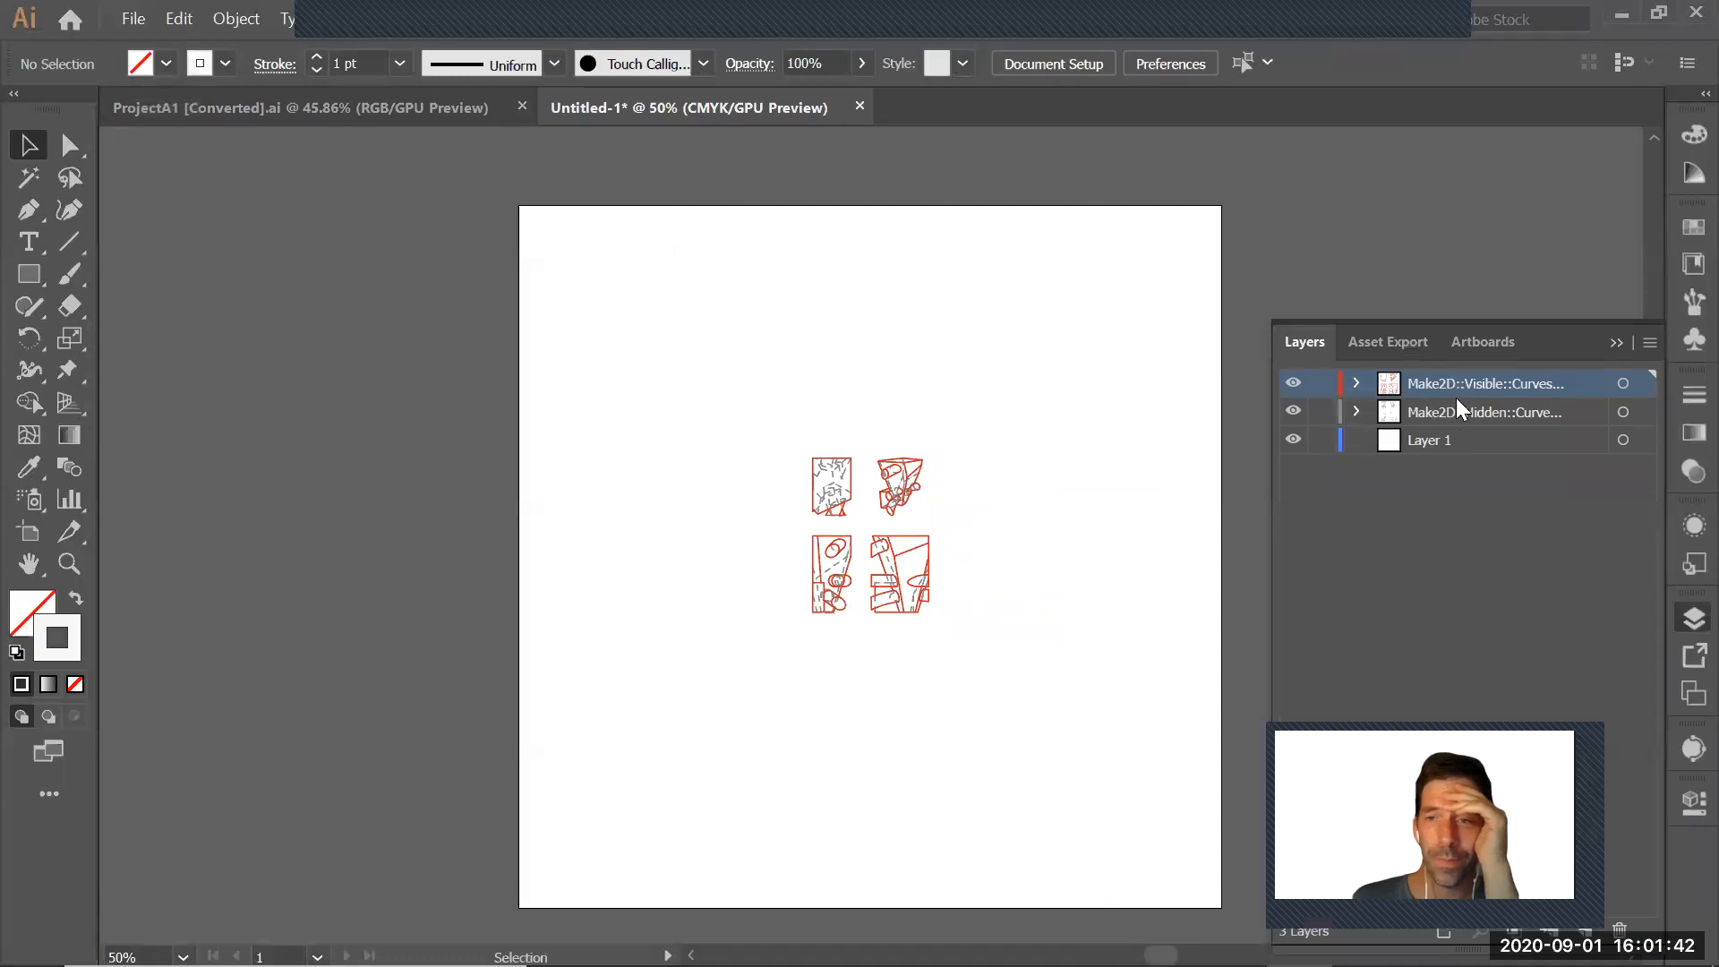
pyautogui.click(1648, 342)
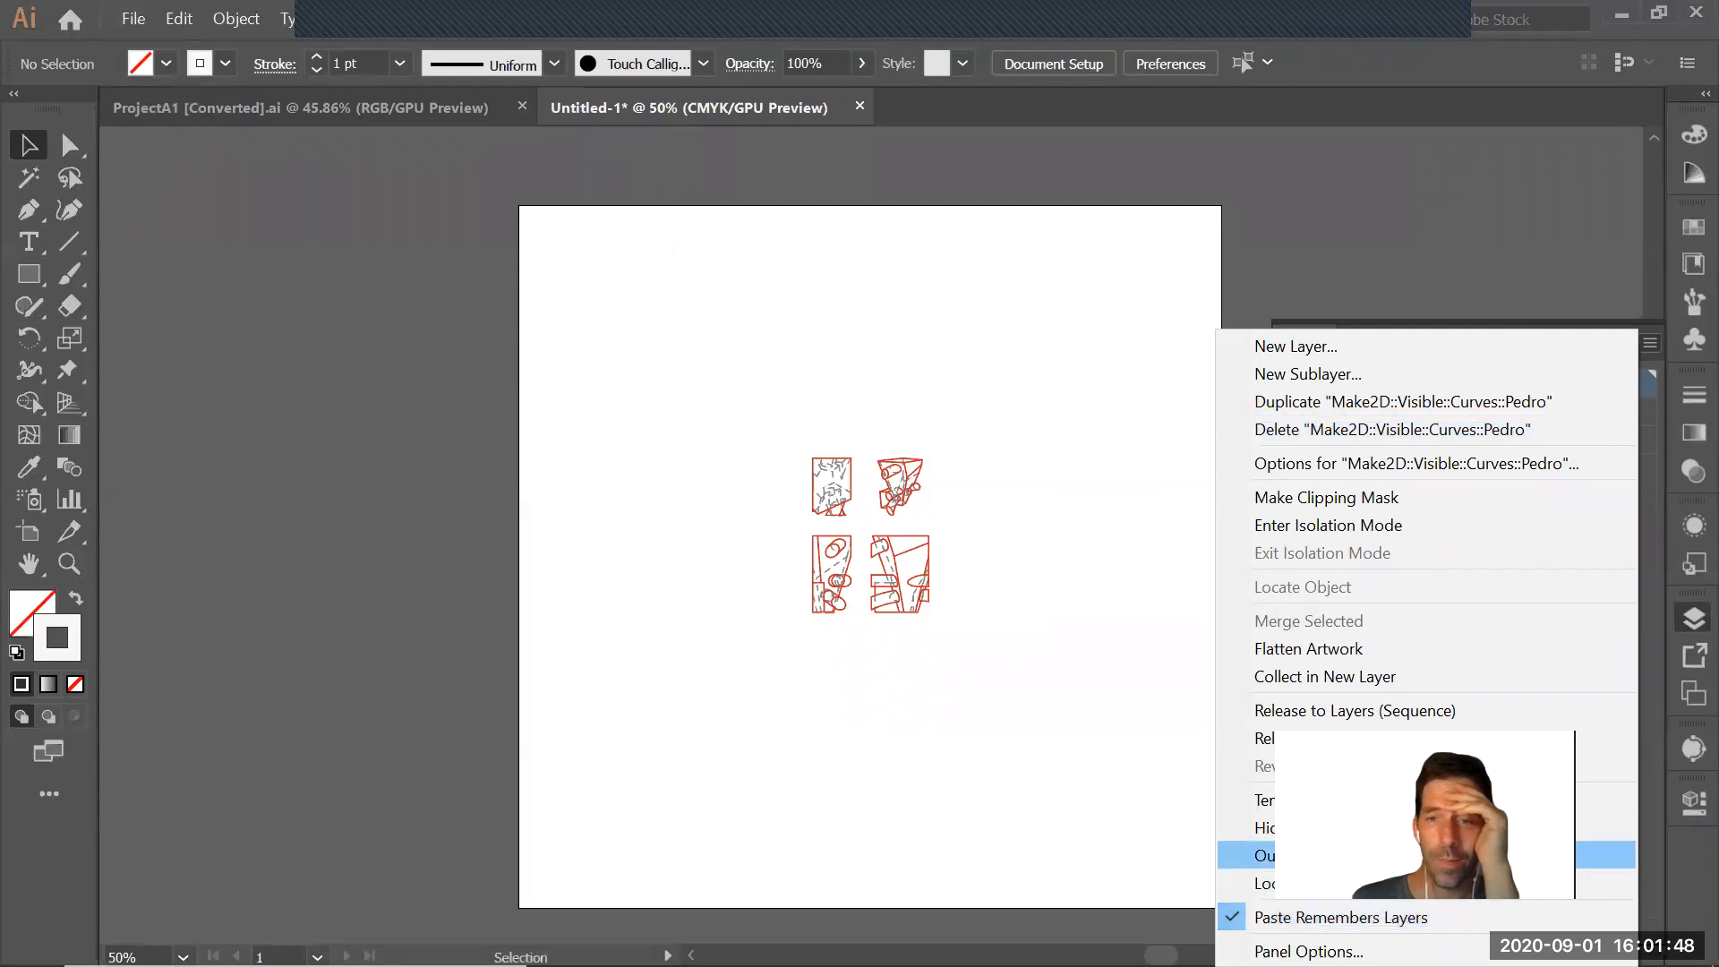
pyautogui.click(1079, 567)
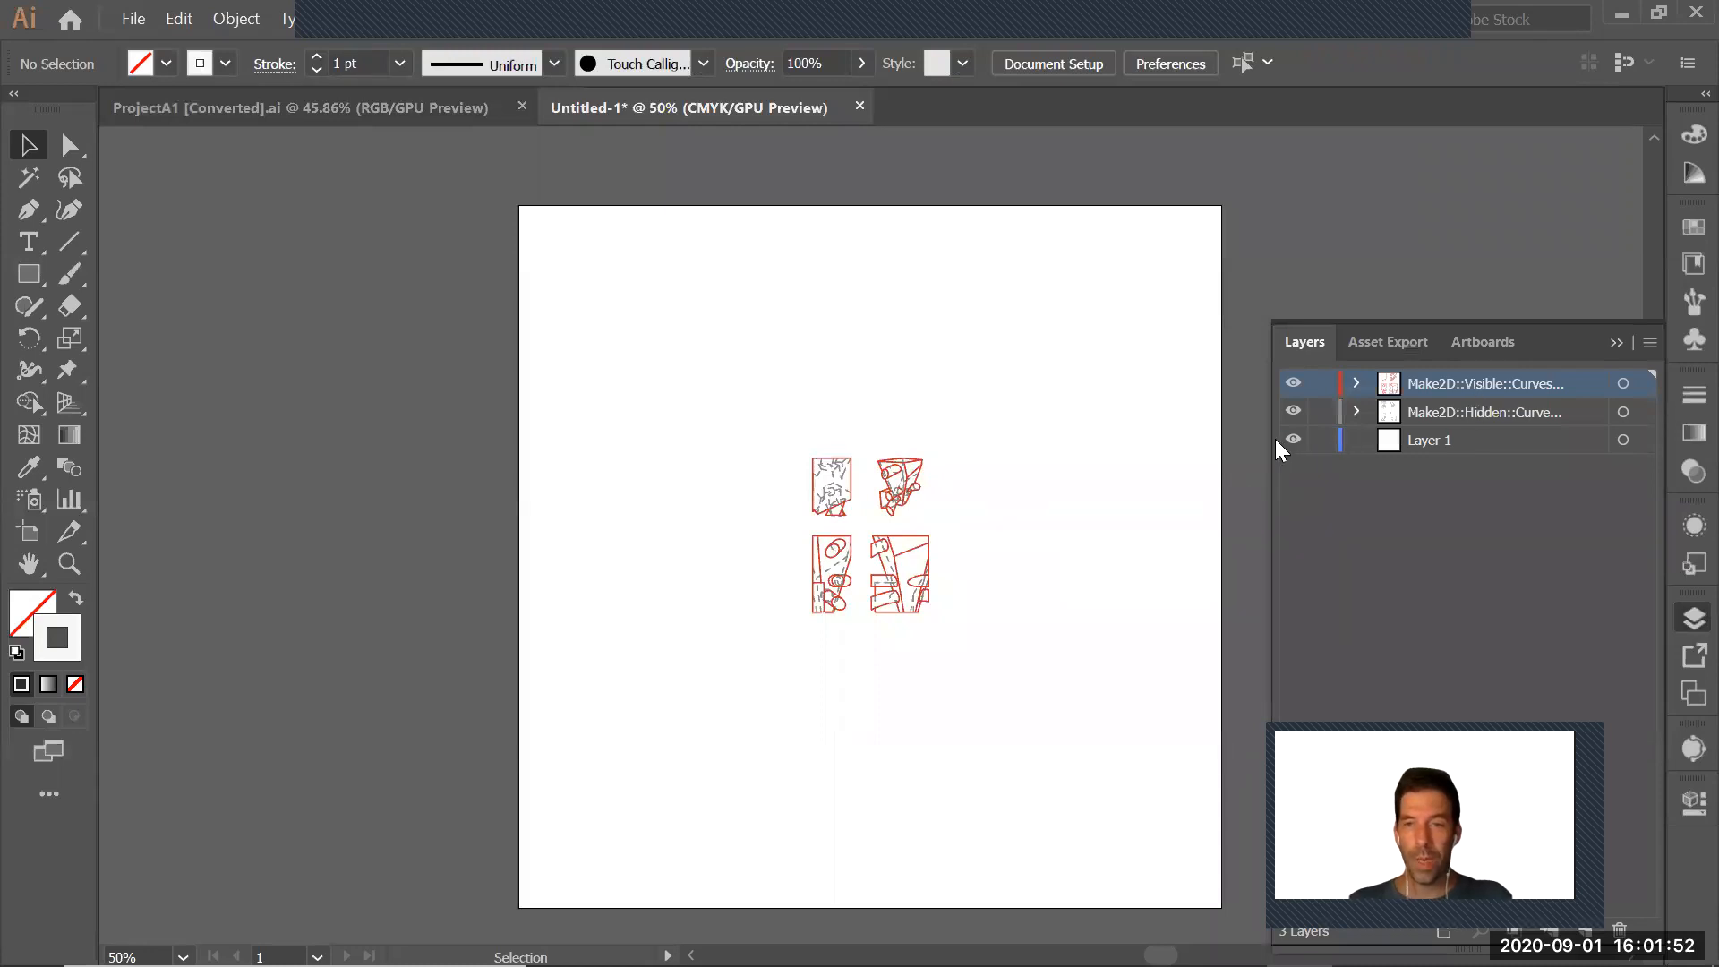
pyautogui.moveTo(1266, 435); pyautogui.dragTo(1071, 437)
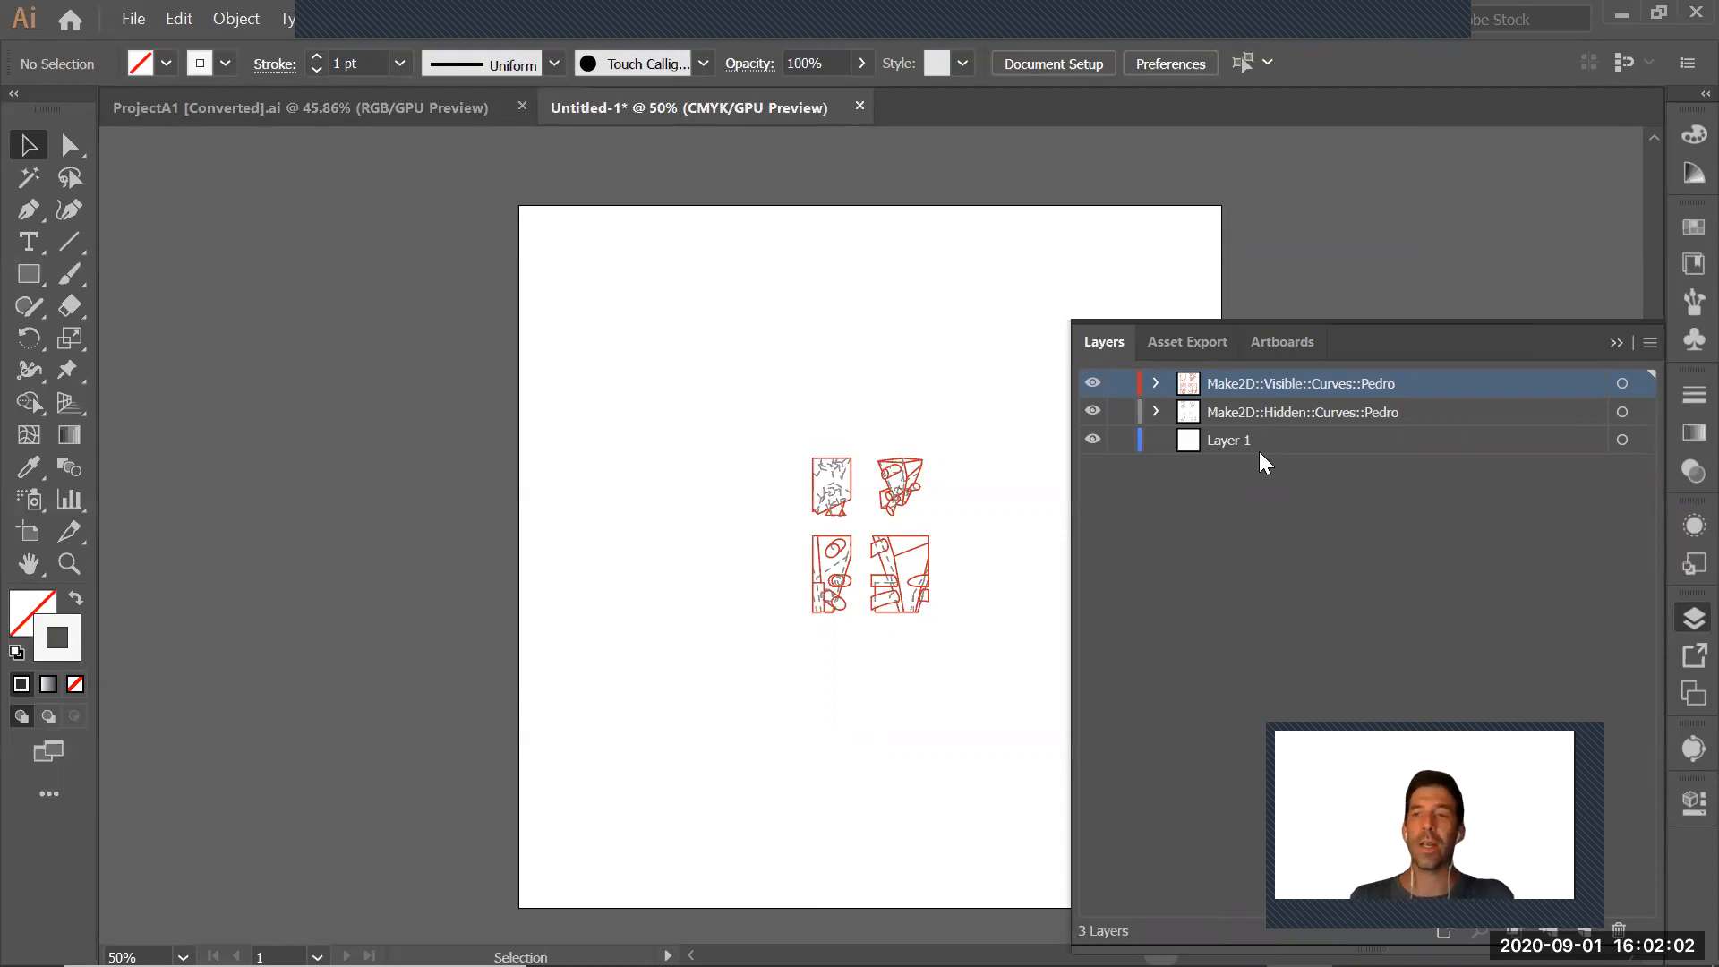
pyautogui.moveTo(1064, 452); pyautogui.dragTo(1338, 467)
# Scale the four pasted drawings up proportionally together so they fill most of the artboard
pyautogui.moveTo(938, 445); pyautogui.dragTo(710, 678)
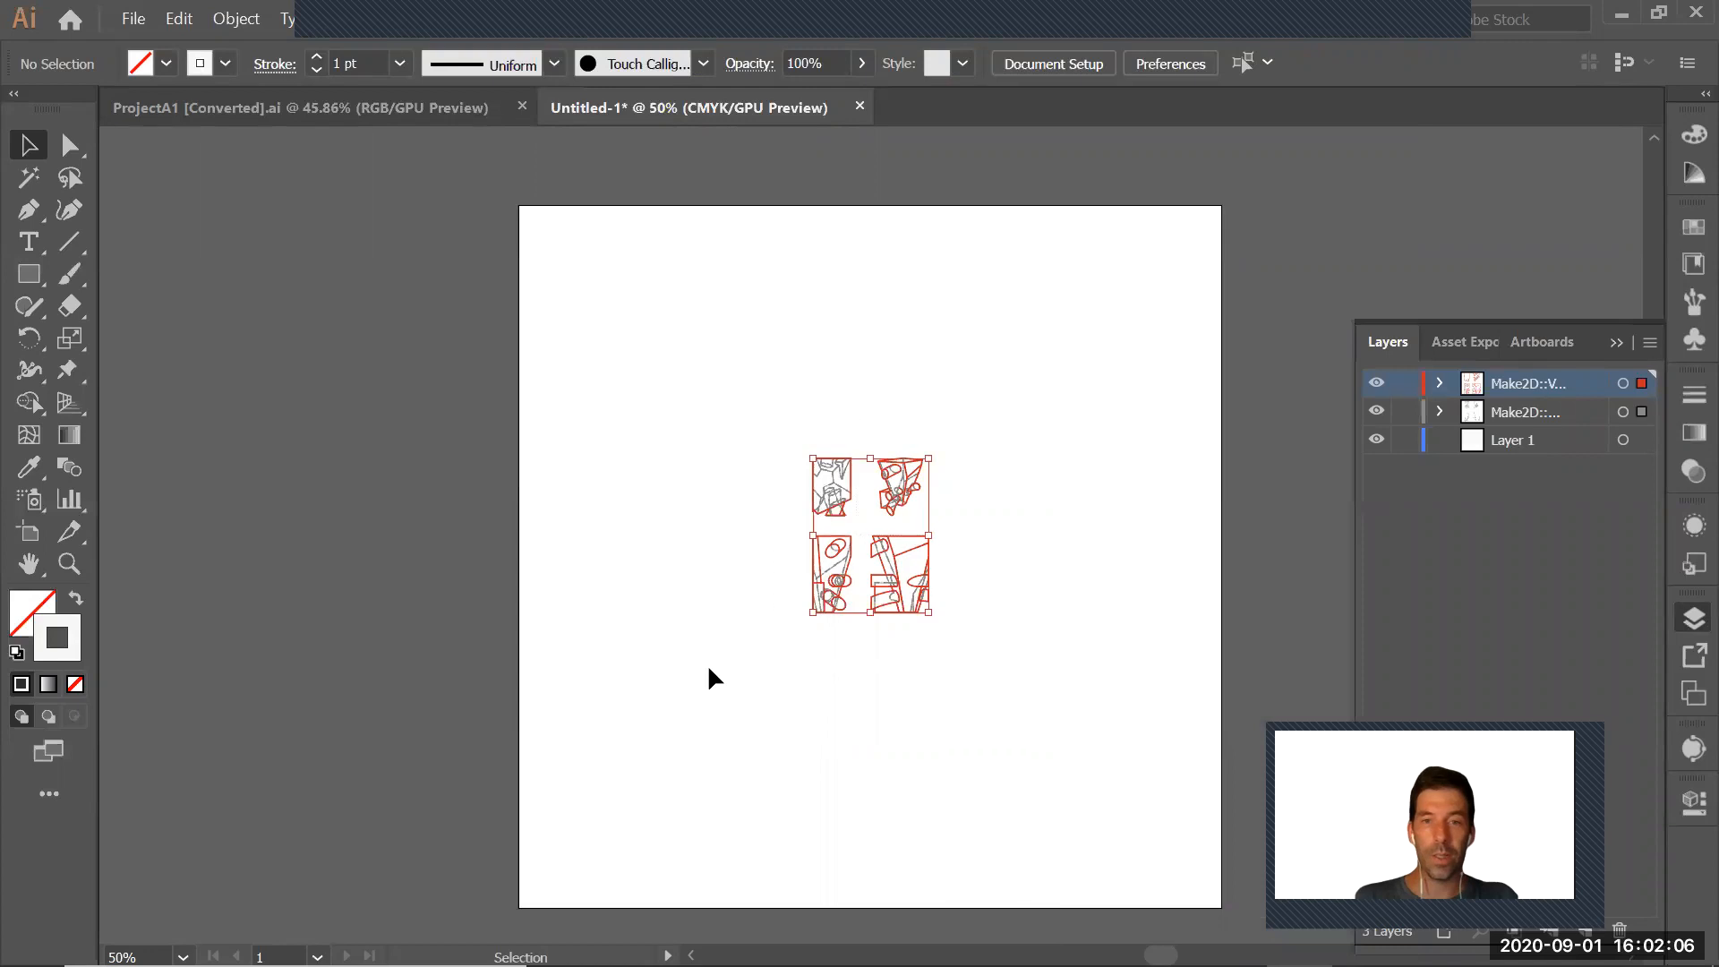
pyautogui.keyDown('shift'); pyautogui.moveTo(815, 458); pyautogui.dragTo(677, 279); pyautogui.keyUp('shift')
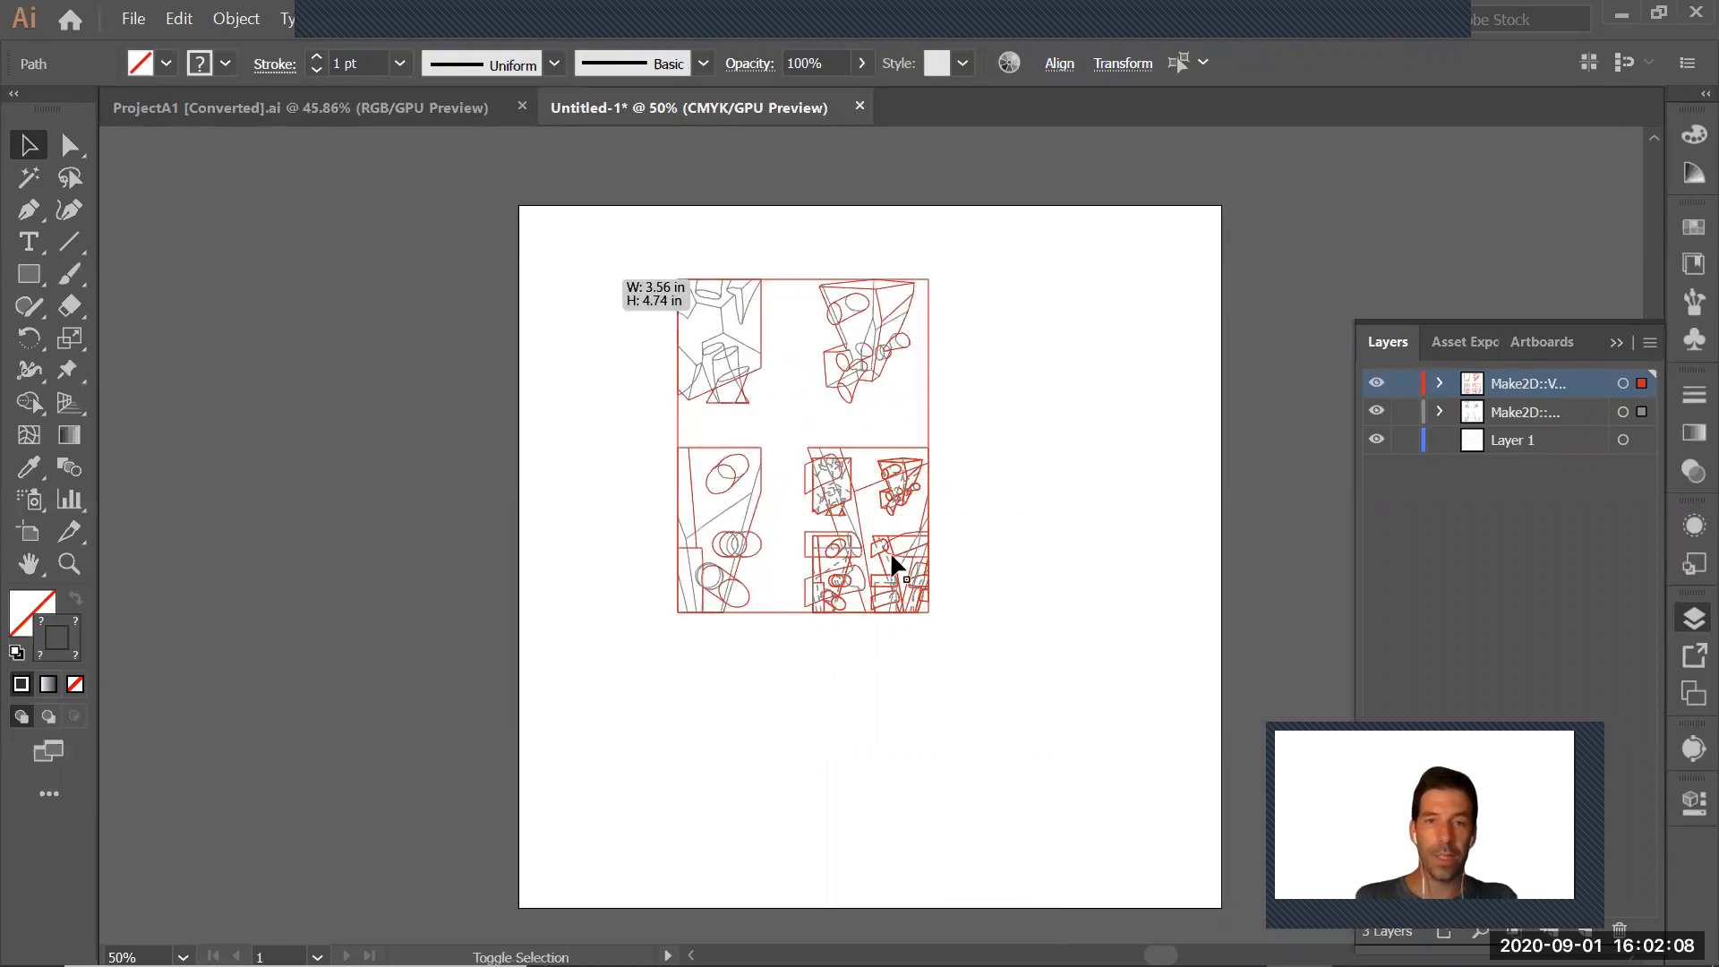
pyautogui.keyDown('shift'); pyautogui.moveTo(928, 613); pyautogui.dragTo(1094, 830); pyautogui.keyUp('shift')
pyautogui.click(1181, 602)
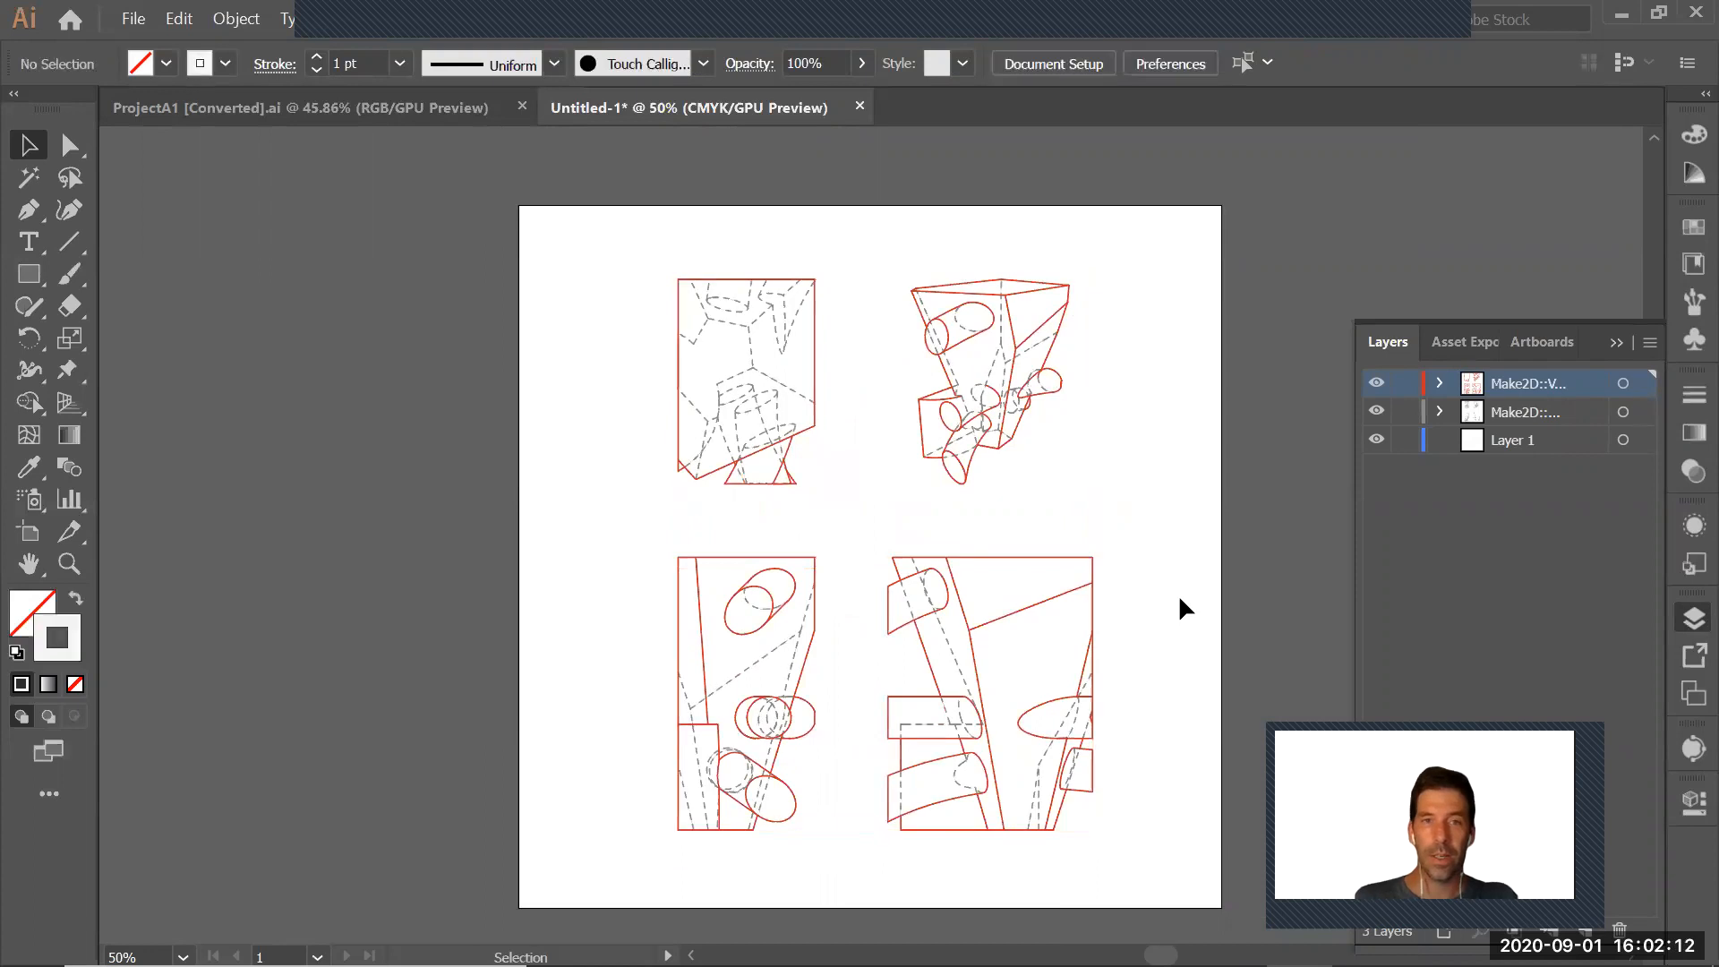
# Check the required drawings in the InDesign layout, return to Illustrator and delete the lower-right elevation drawing
pyautogui.hotkey('alt', 'Tab')
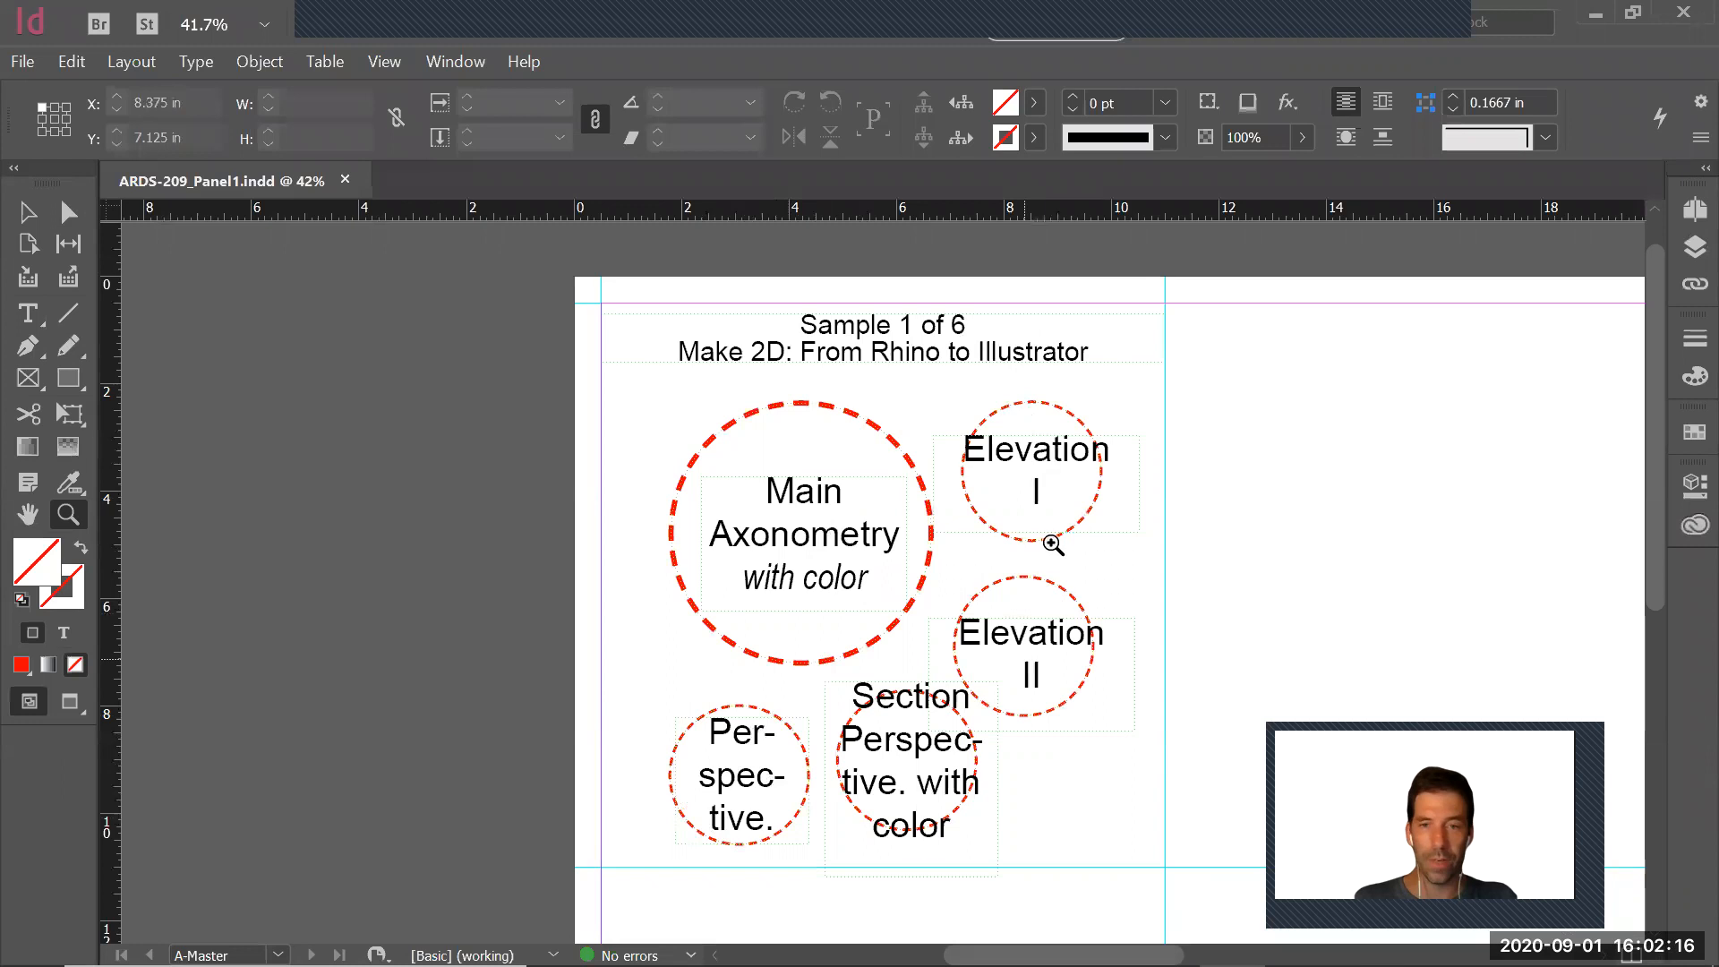
pyautogui.hotkey('alt', 'Tab')
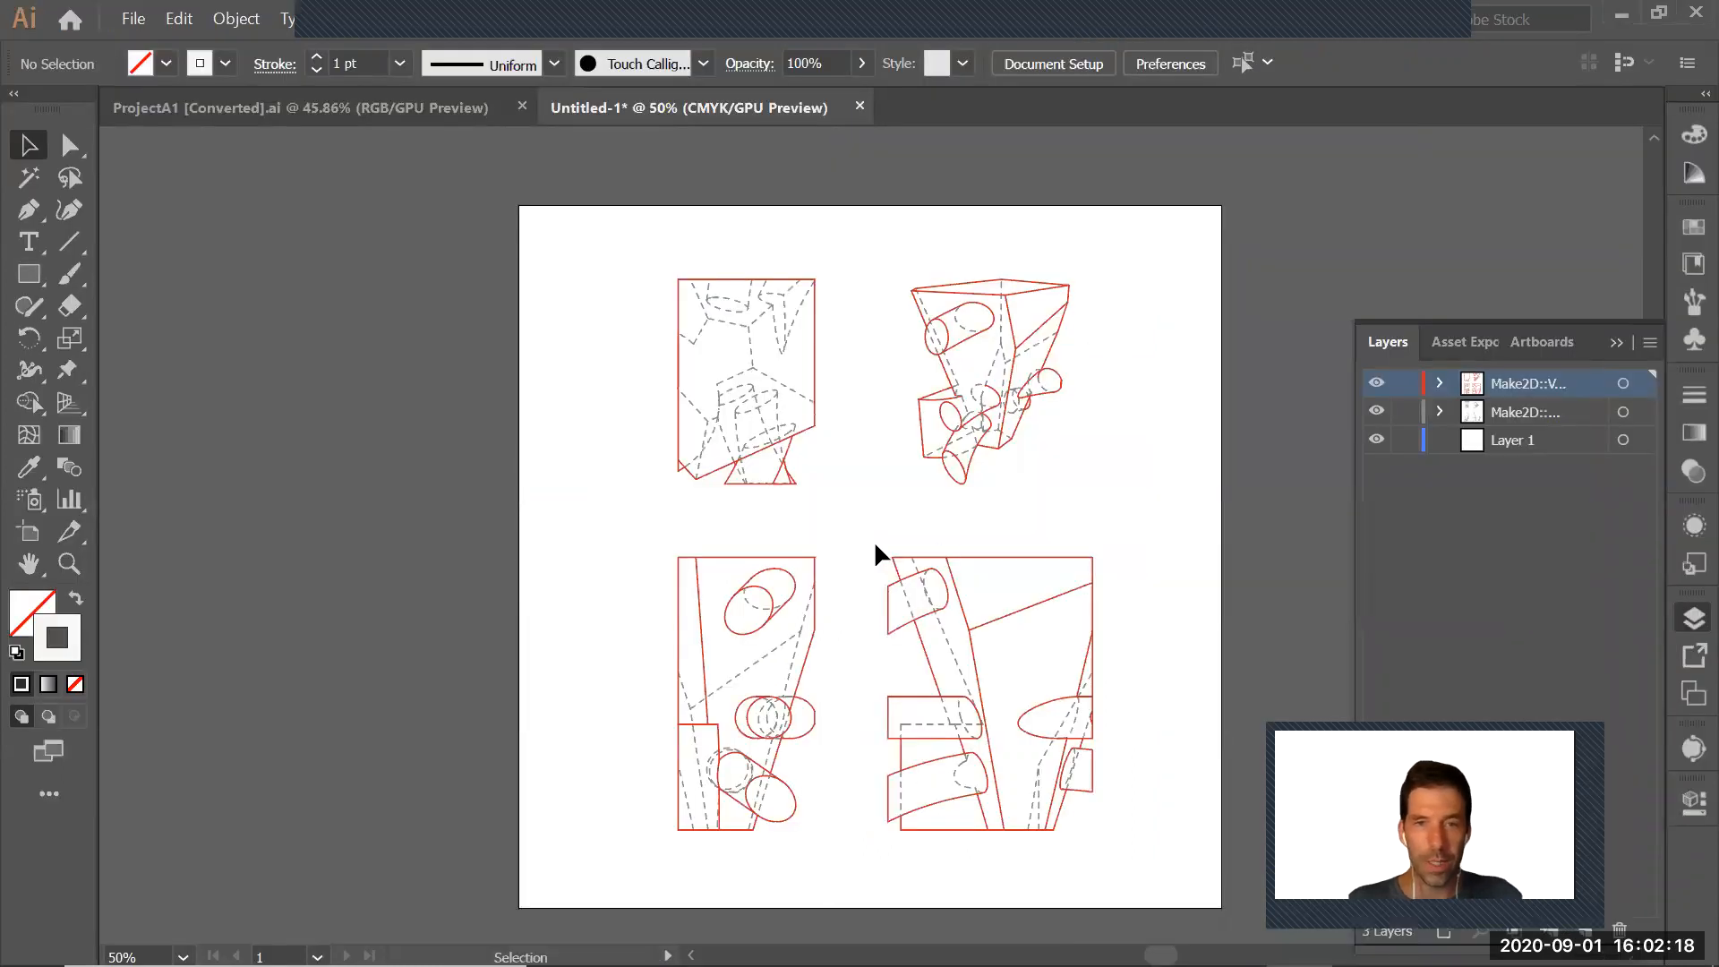
pyautogui.moveTo(861, 528); pyautogui.dragTo(1133, 850)
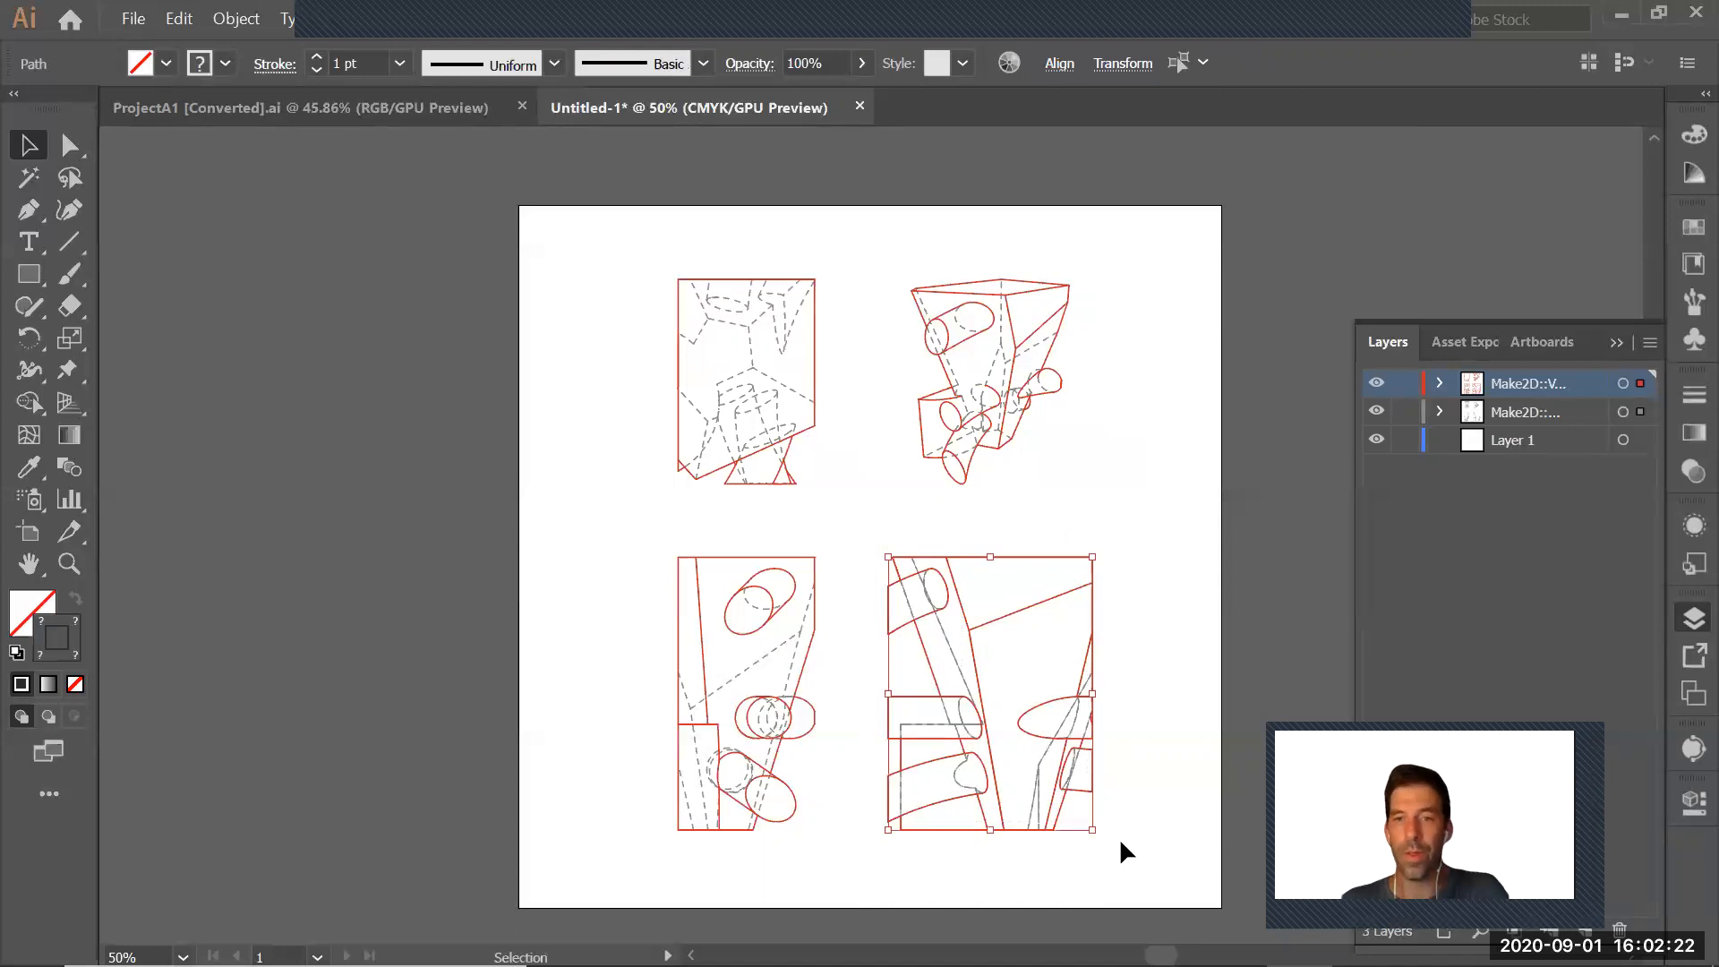
pyautogui.press('Delete')
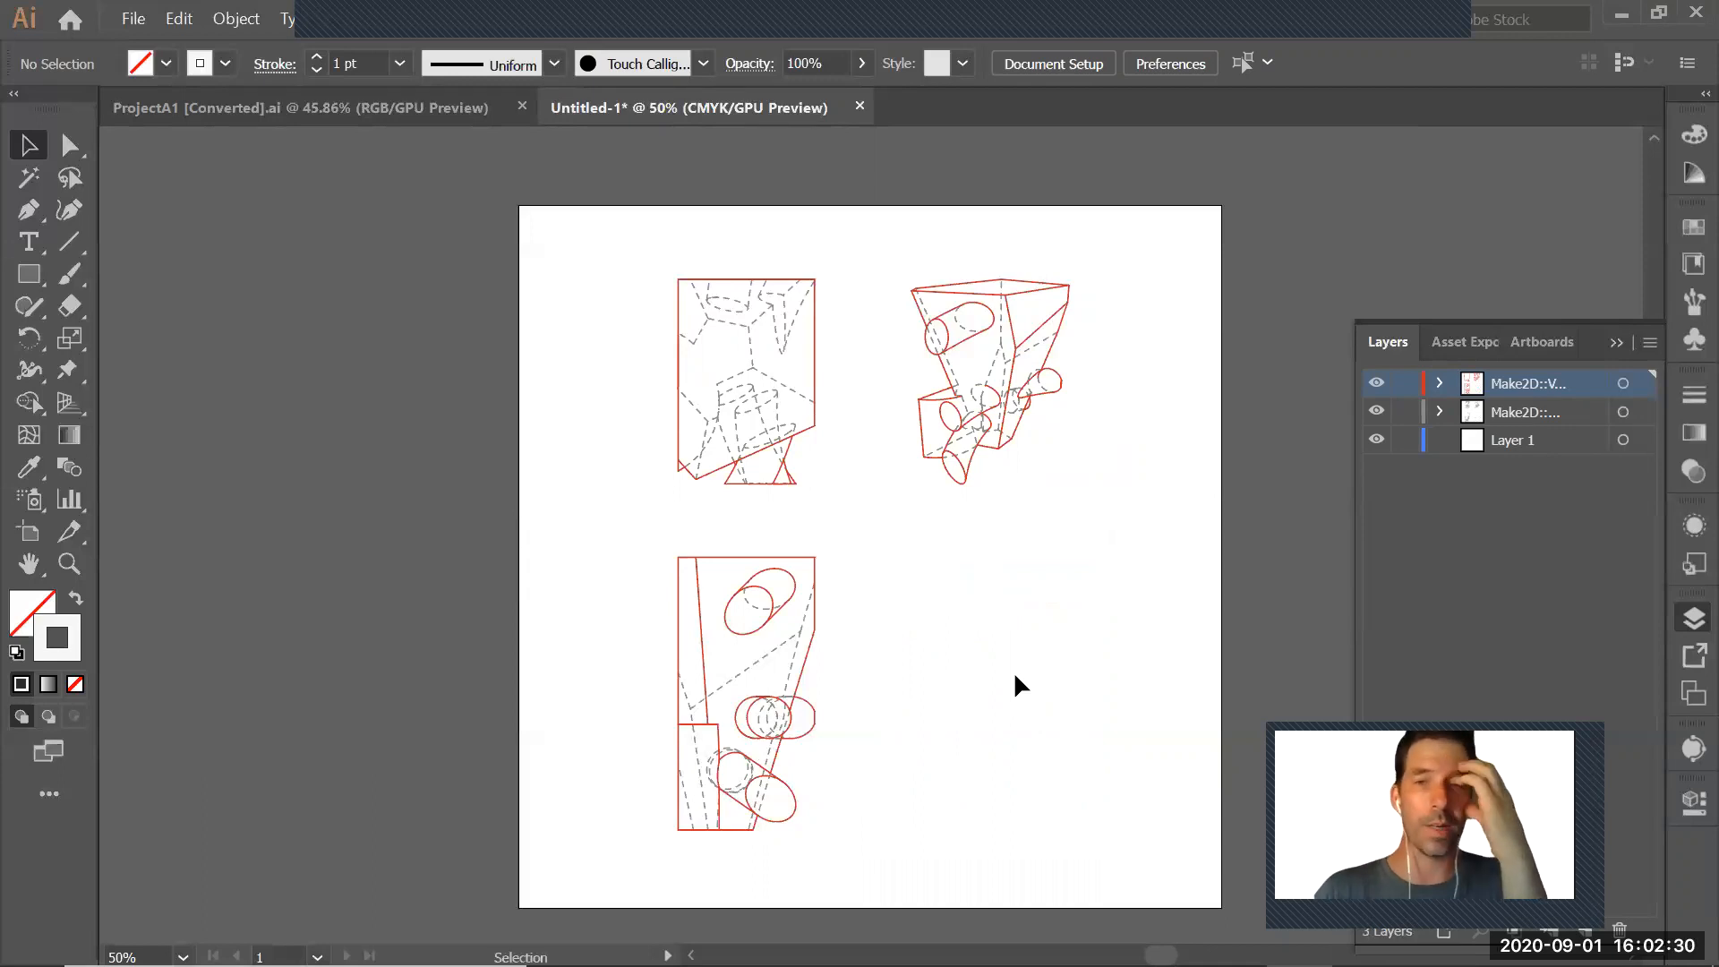
# Shift the two left-hand drawings horizontally toward the artboard's left edge, and enlarge the perspective drawing proportionally
pyautogui.moveTo(625, 261); pyautogui.dragTo(865, 874)
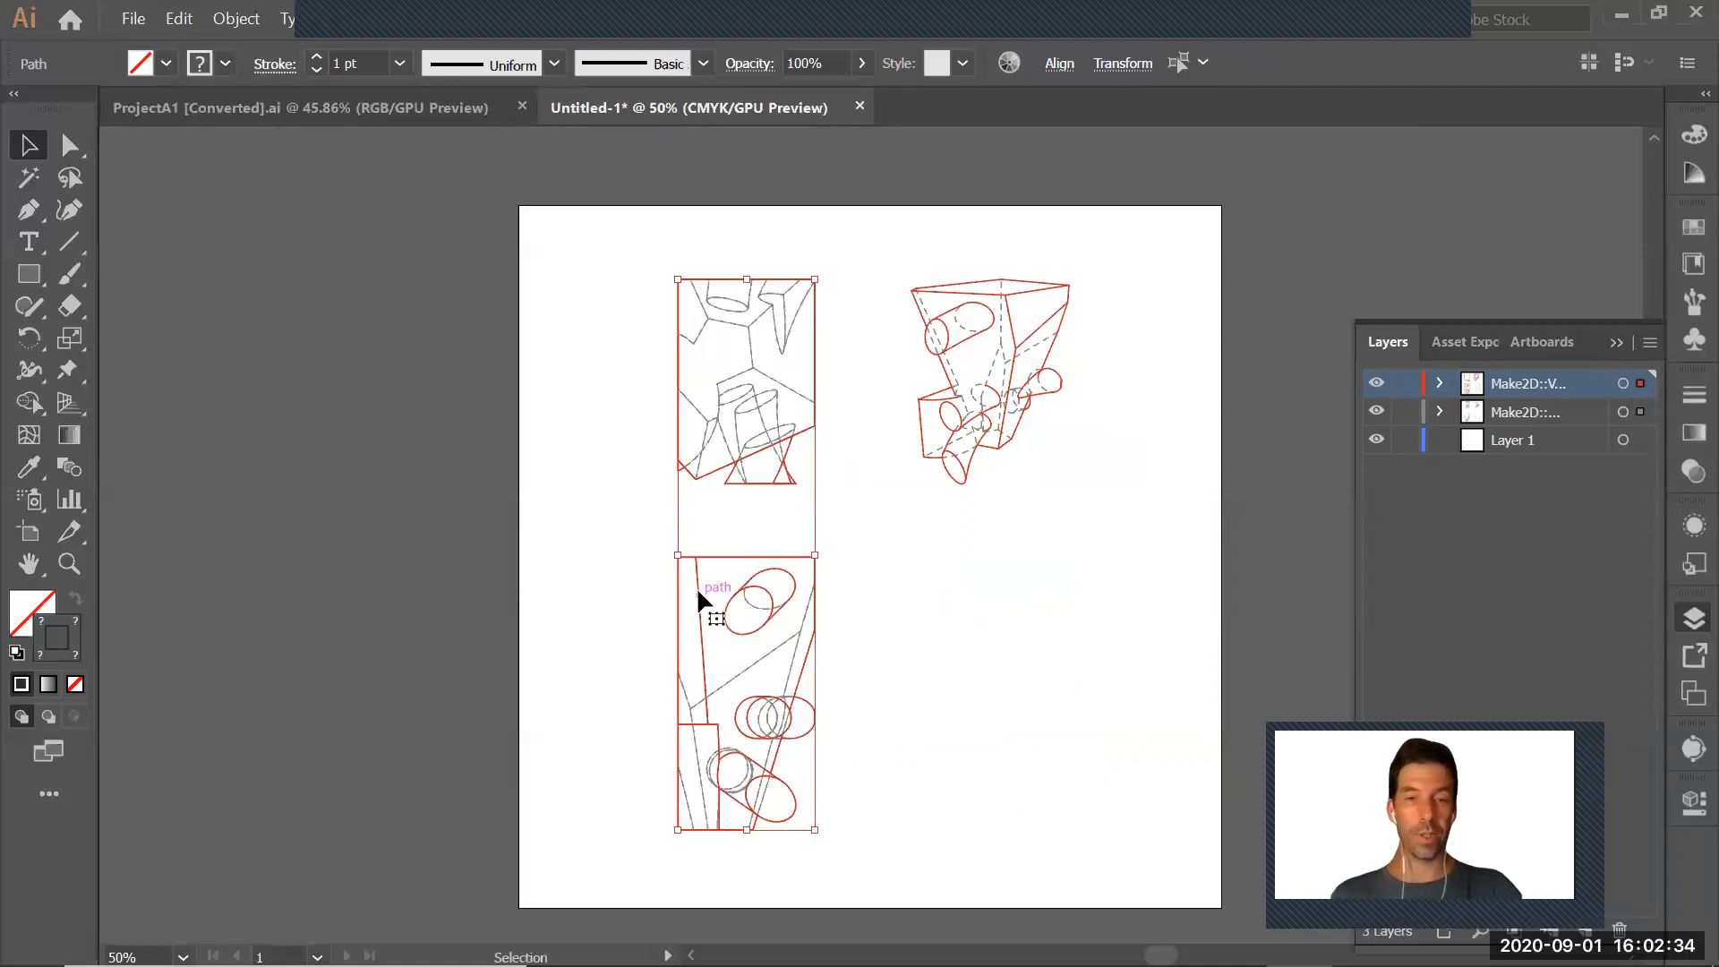
pyautogui.moveTo(691, 590); pyautogui.dragTo(617, 590)
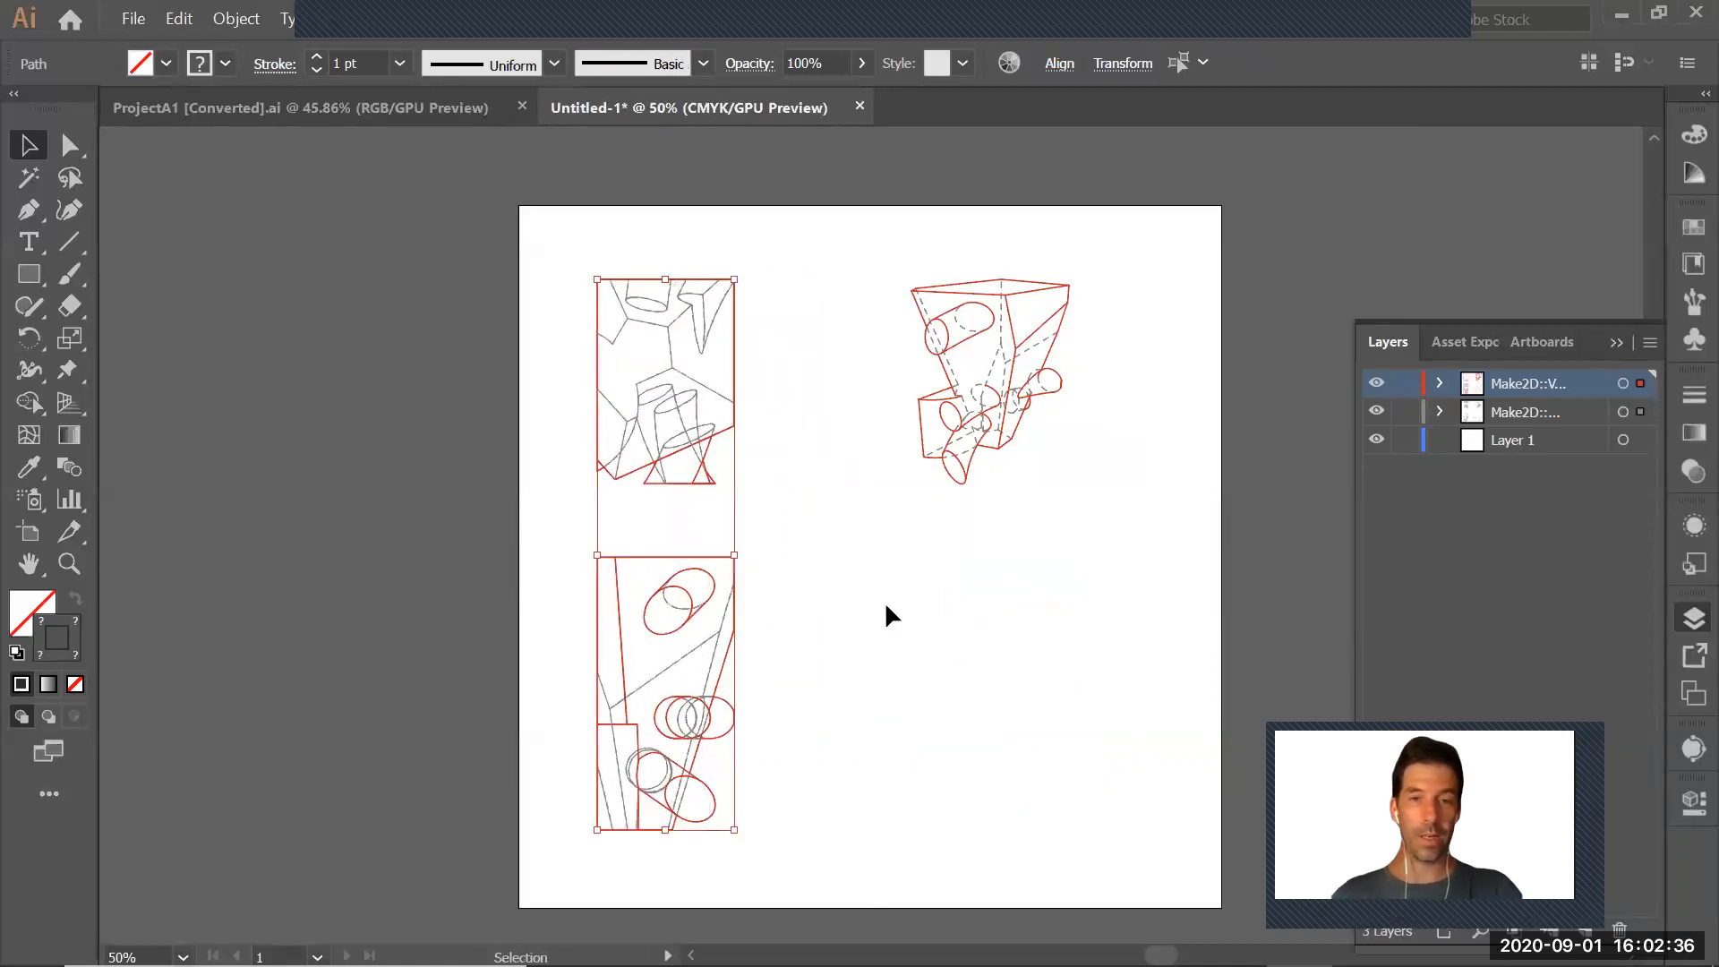
pyautogui.moveTo(875, 235)
pyautogui.mouseDown()
pyautogui.moveTo(1151, 546)
pyautogui.moveTo(915, 484)
pyautogui.moveTo(882, 679)
pyautogui.moveTo(748, 874)
pyautogui.moveTo(626, 866)
pyautogui.moveTo(642, 837)
pyautogui.moveTo(638, 920)
pyautogui.moveTo(644, 829)
pyautogui.mouseUp()
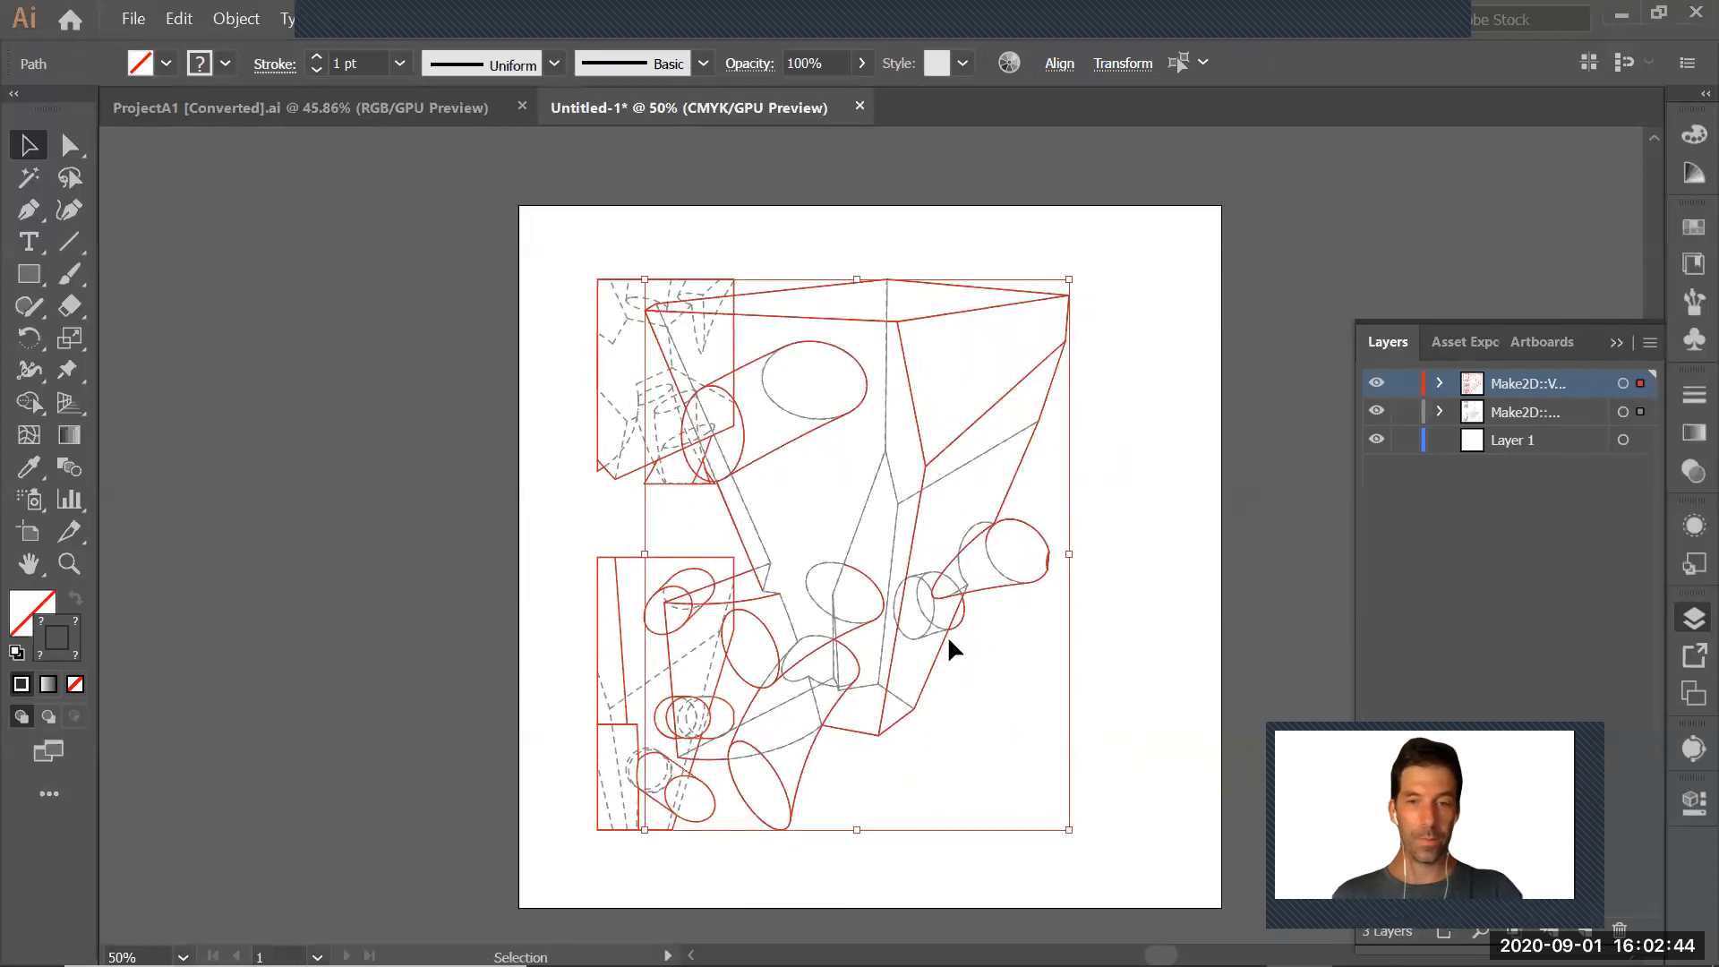
# Move the perspective drawing horizontally clear of the two small drawings, and shift the small pair closer to the artboard's left edge
pyautogui.moveTo(943, 631); pyautogui.dragTo(1076, 646)
pyautogui.moveTo(587, 266)
pyautogui.mouseDown()
pyautogui.moveTo(761, 797)
pyautogui.moveTo(757, 850)
pyautogui.mouseUp()
pyautogui.moveTo(734, 615); pyautogui.dragTo(711, 617)
pyautogui.moveTo(820, 428)
pyautogui.mouseDown()
pyautogui.moveTo(1178, 873)
pyautogui.moveTo(1217, 862)
pyautogui.mouseUp()
pyautogui.moveTo(1139, 582); pyautogui.dragTo(1096, 582)
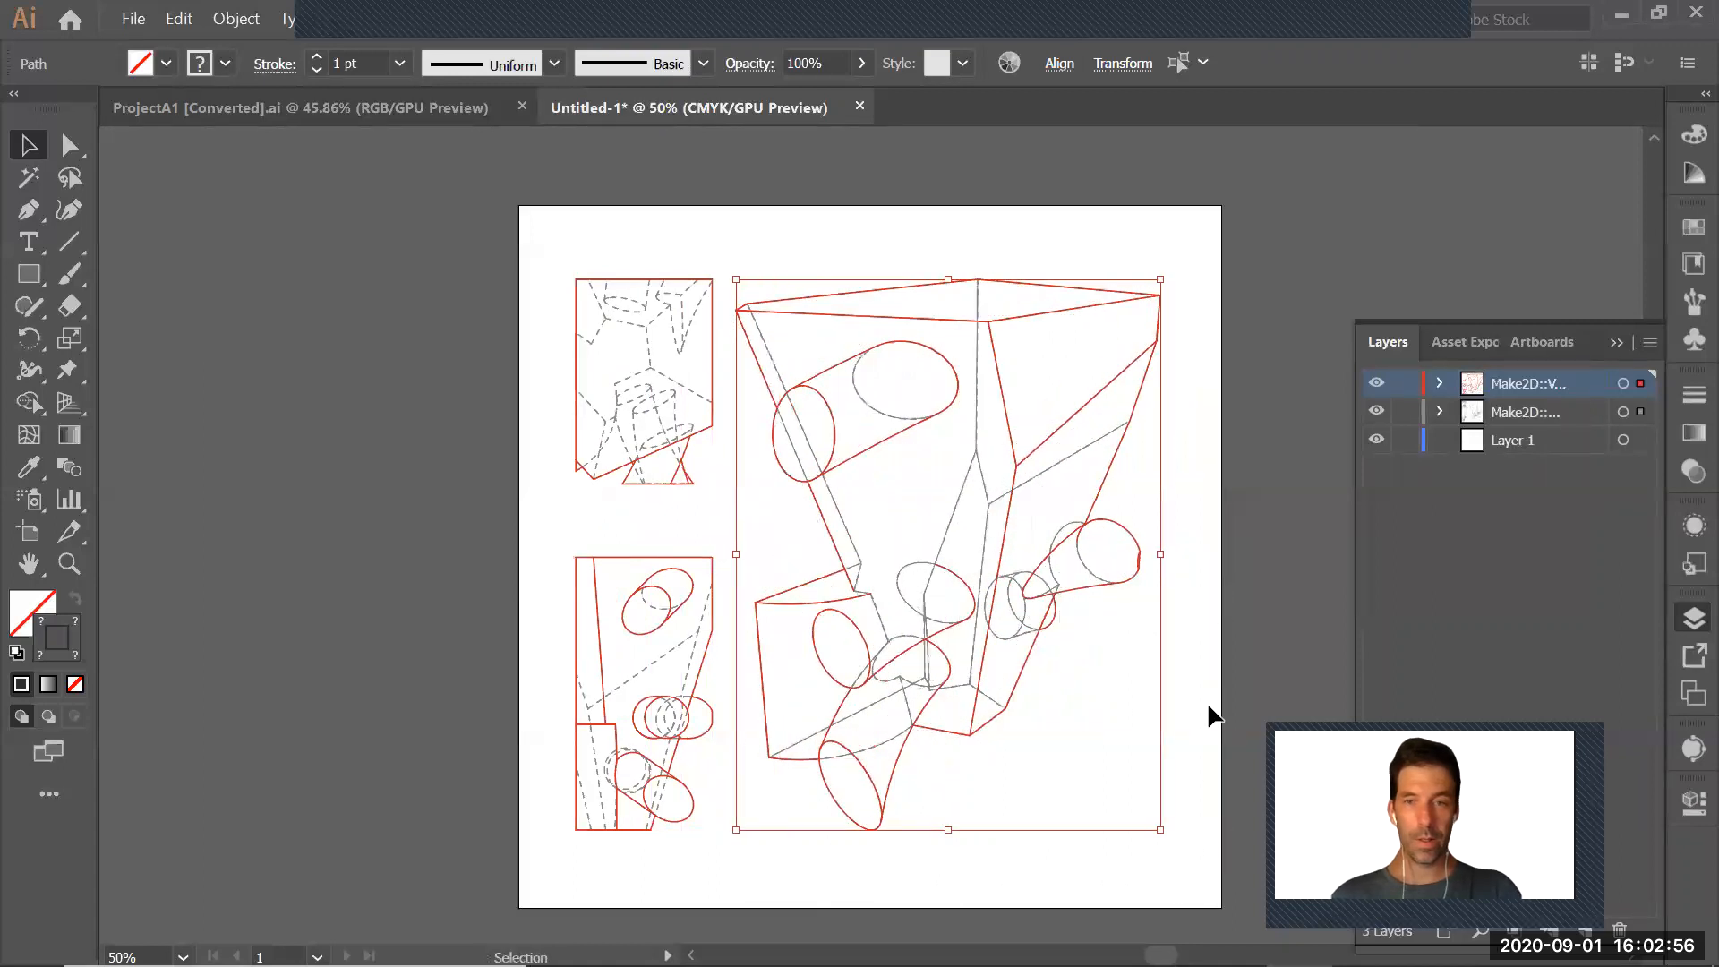
pyautogui.click(815, 231)
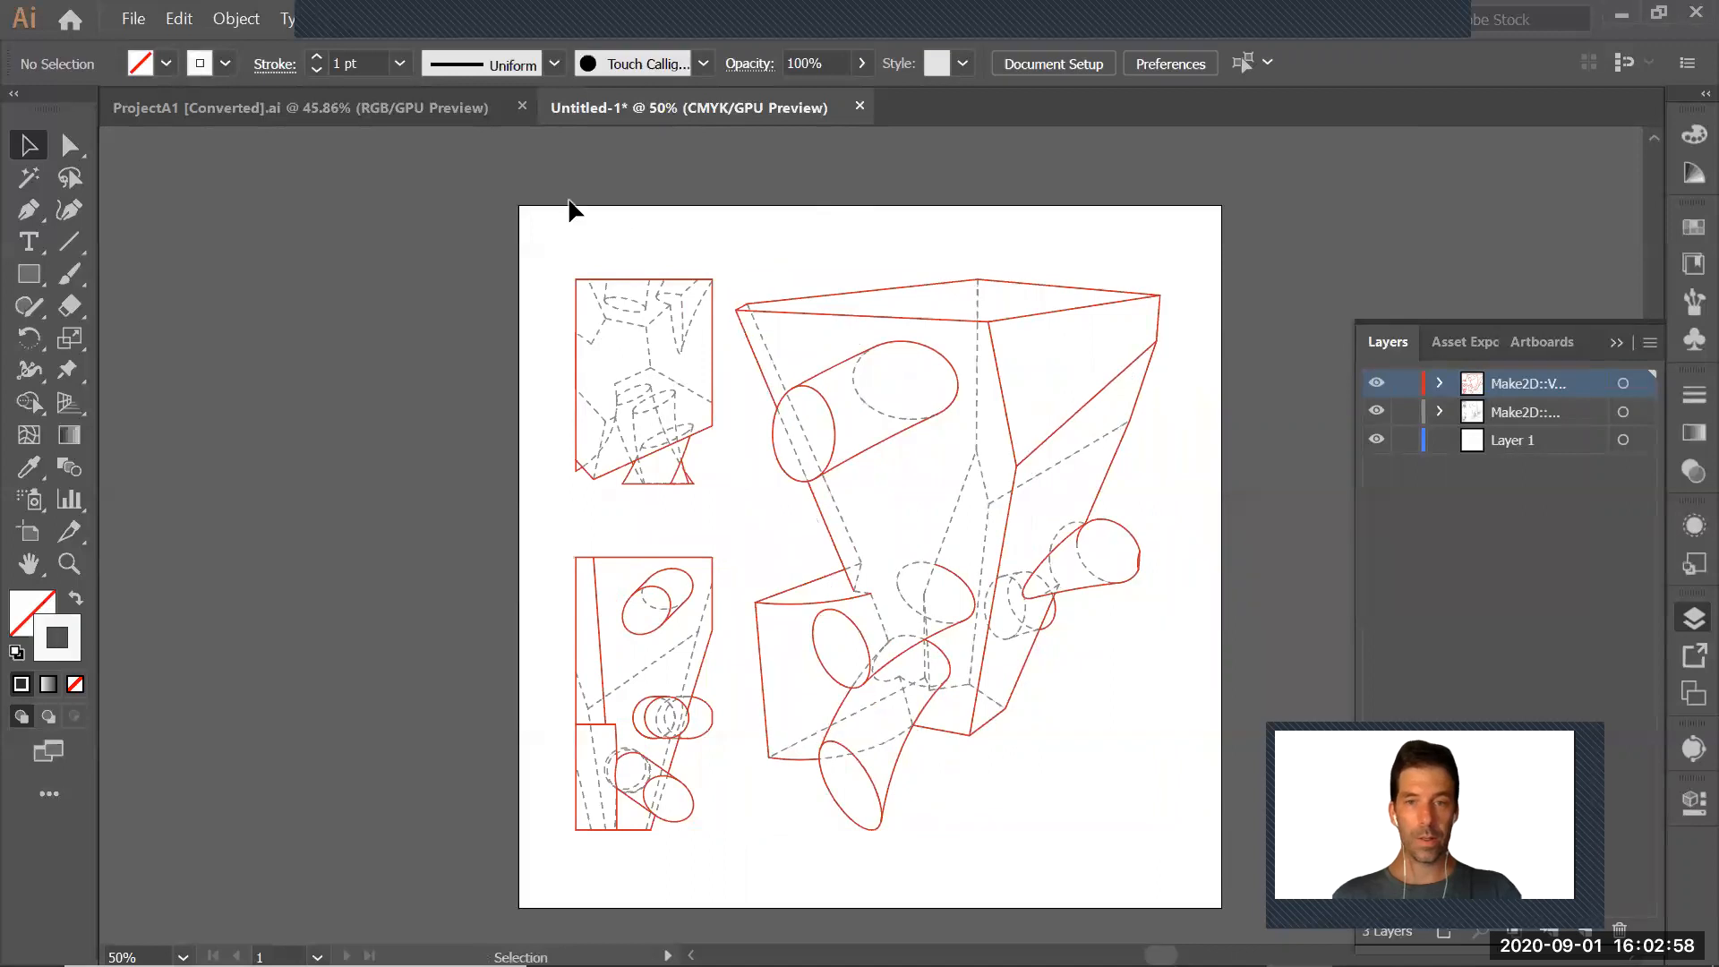
# Scale all three drawings down slightly together, and shift the two small drawings horizontally away from the perspective
pyautogui.moveTo(528, 193); pyautogui.dragTo(1234, 858)
pyautogui.moveTo(575, 280)
pyautogui.mouseDown()
pyautogui.moveTo(612, 319)
pyautogui.moveTo(747, 675)
pyautogui.moveTo(757, 863)
pyautogui.mouseUp()
pyautogui.keyDown('shift'); pyautogui.moveTo(739, 621); pyautogui.dragTo(707, 624); pyautogui.keyUp('shift')
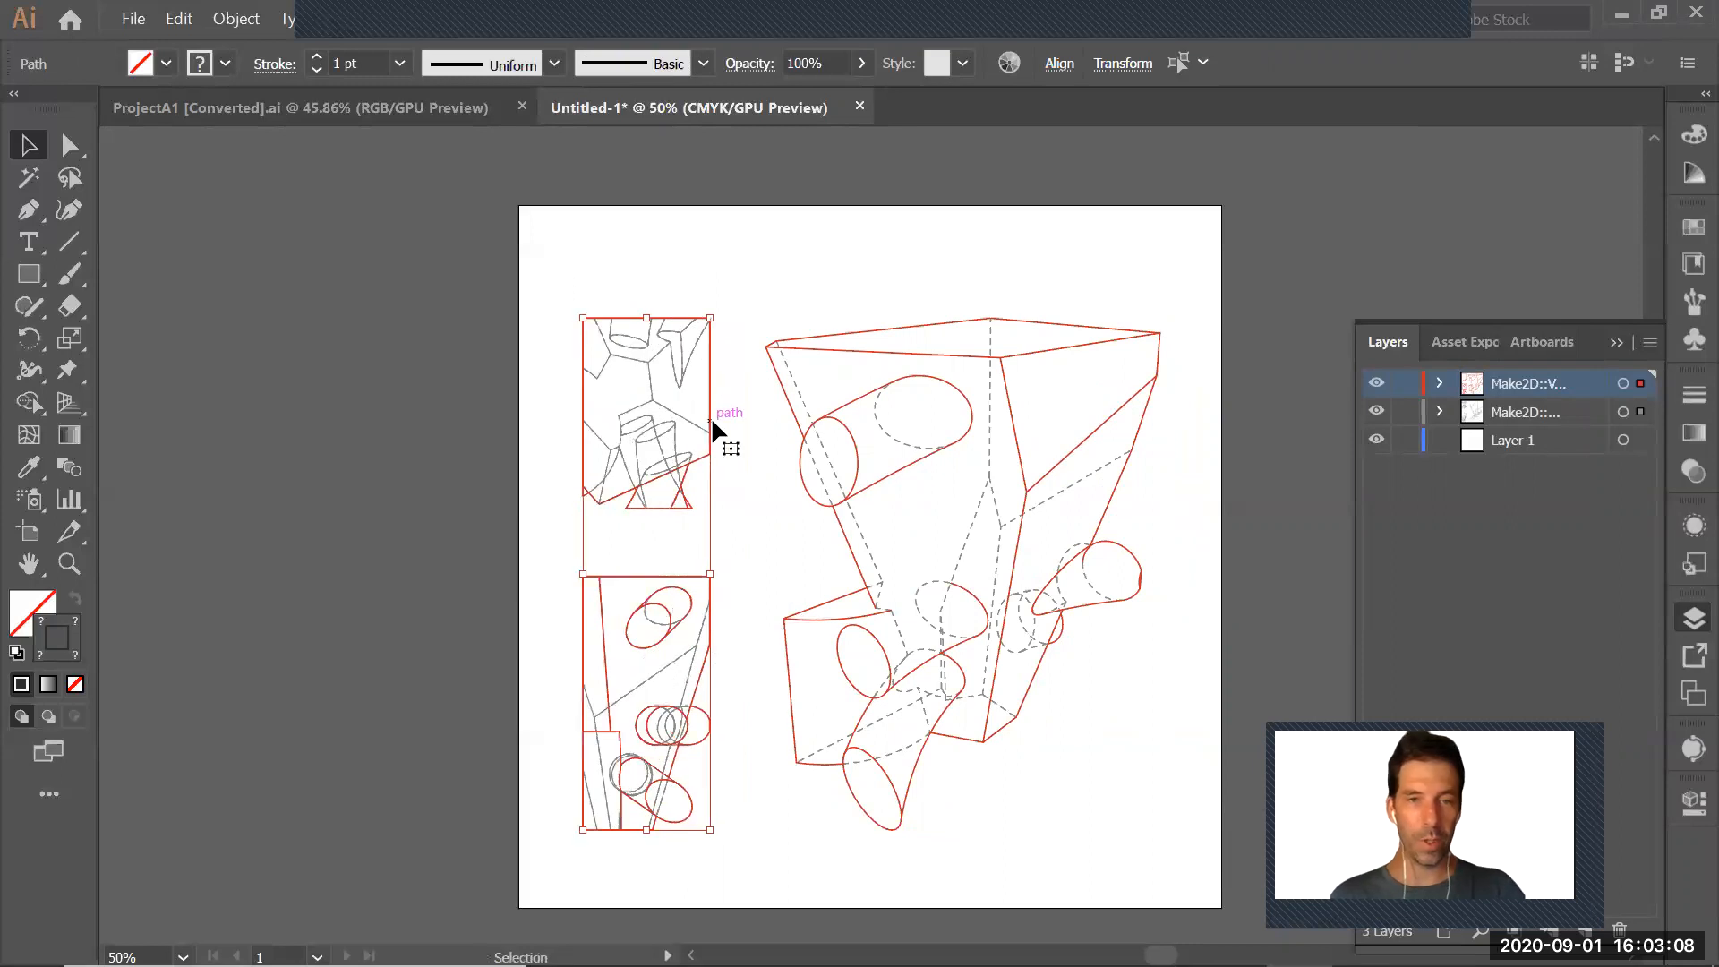
pyautogui.moveTo(708, 419)
pyautogui.mouseDown()
pyautogui.moveTo(750, 371)
pyautogui.moveTo(766, 389)
pyautogui.mouseUp()
pyautogui.hotkey('ctrl', 'z')
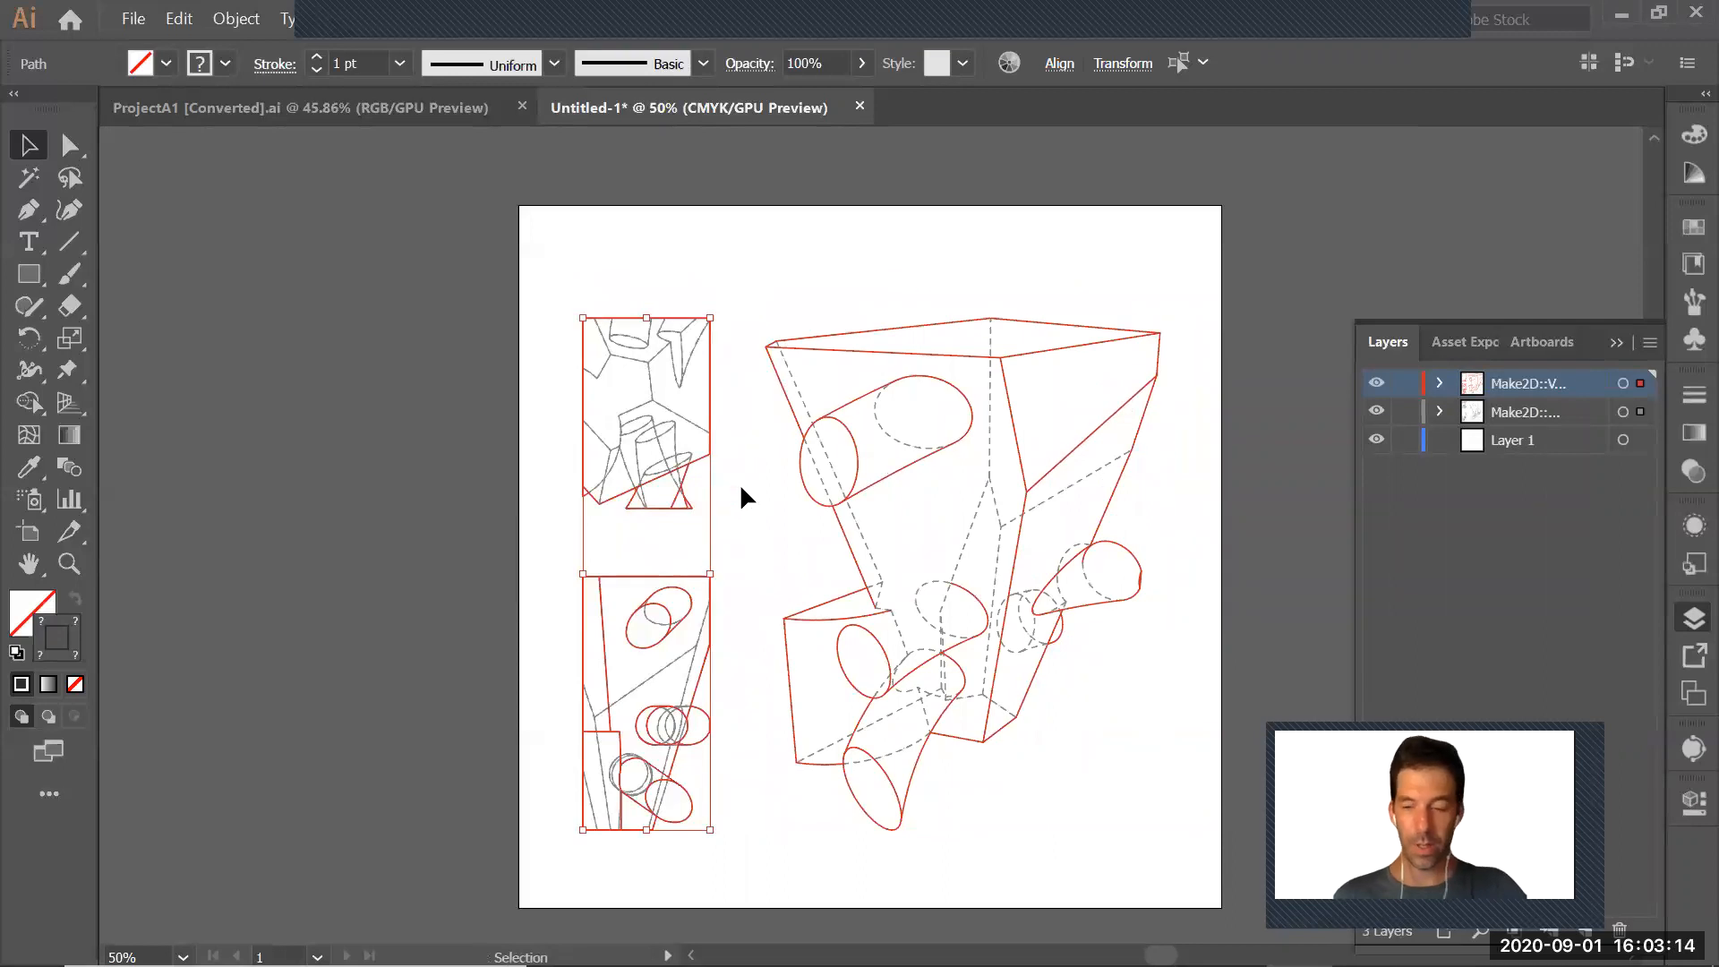
# Move the upper small drawing up, and enlarge the perspective drawing proportionally until its top lines up with that drawing
pyautogui.moveTo(556, 250); pyautogui.dragTo(727, 528)
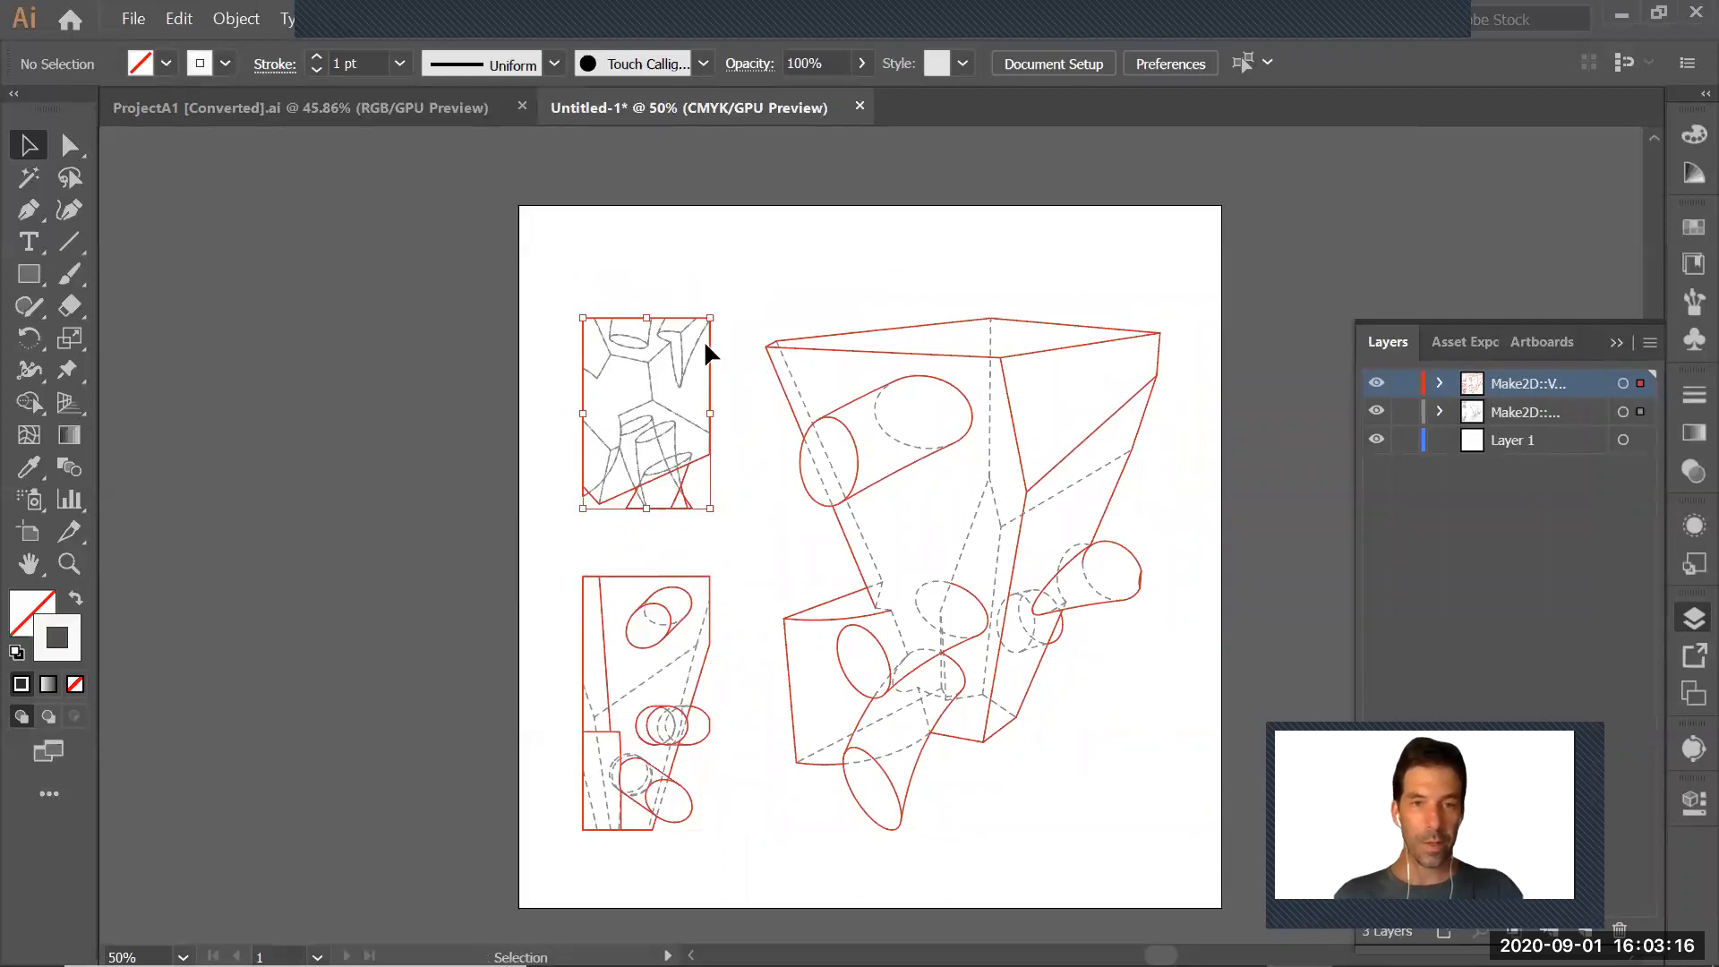
pyautogui.moveTo(706, 336)
pyautogui.mouseDown()
pyautogui.moveTo(709, 310)
pyautogui.moveTo(748, 292)
pyautogui.moveTo(1120, 824)
pyautogui.moveTo(1190, 872)
pyautogui.mouseUp()
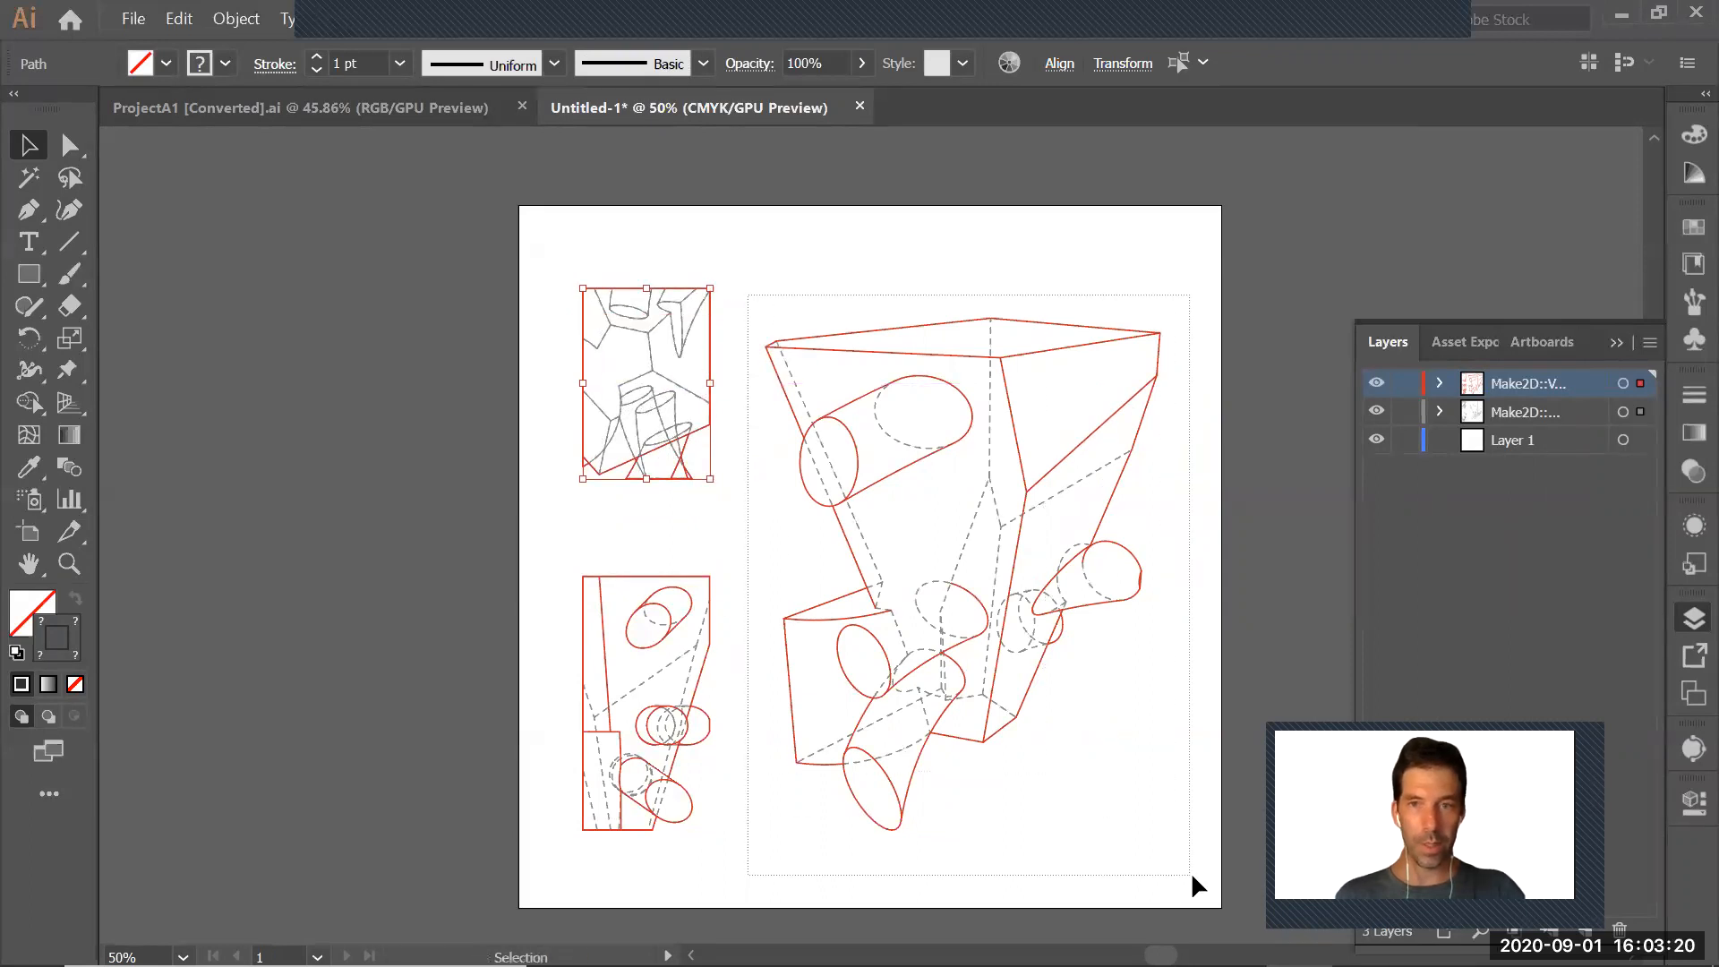
pyautogui.moveTo(1161, 319); pyautogui.dragTo(1222, 287)
pyautogui.press('Left')
pyautogui.press('Left')
pyautogui.press('Left')
pyautogui.press('Left')
pyautogui.press('Left')
pyautogui.press('Left')
# Shift the two small drawings together slightly toward the artboard's left edge, keeping them at the same height
pyautogui.moveTo(580, 270)
pyautogui.mouseDown()
pyautogui.moveTo(683, 584)
pyautogui.moveTo(739, 844)
pyautogui.mouseUp()
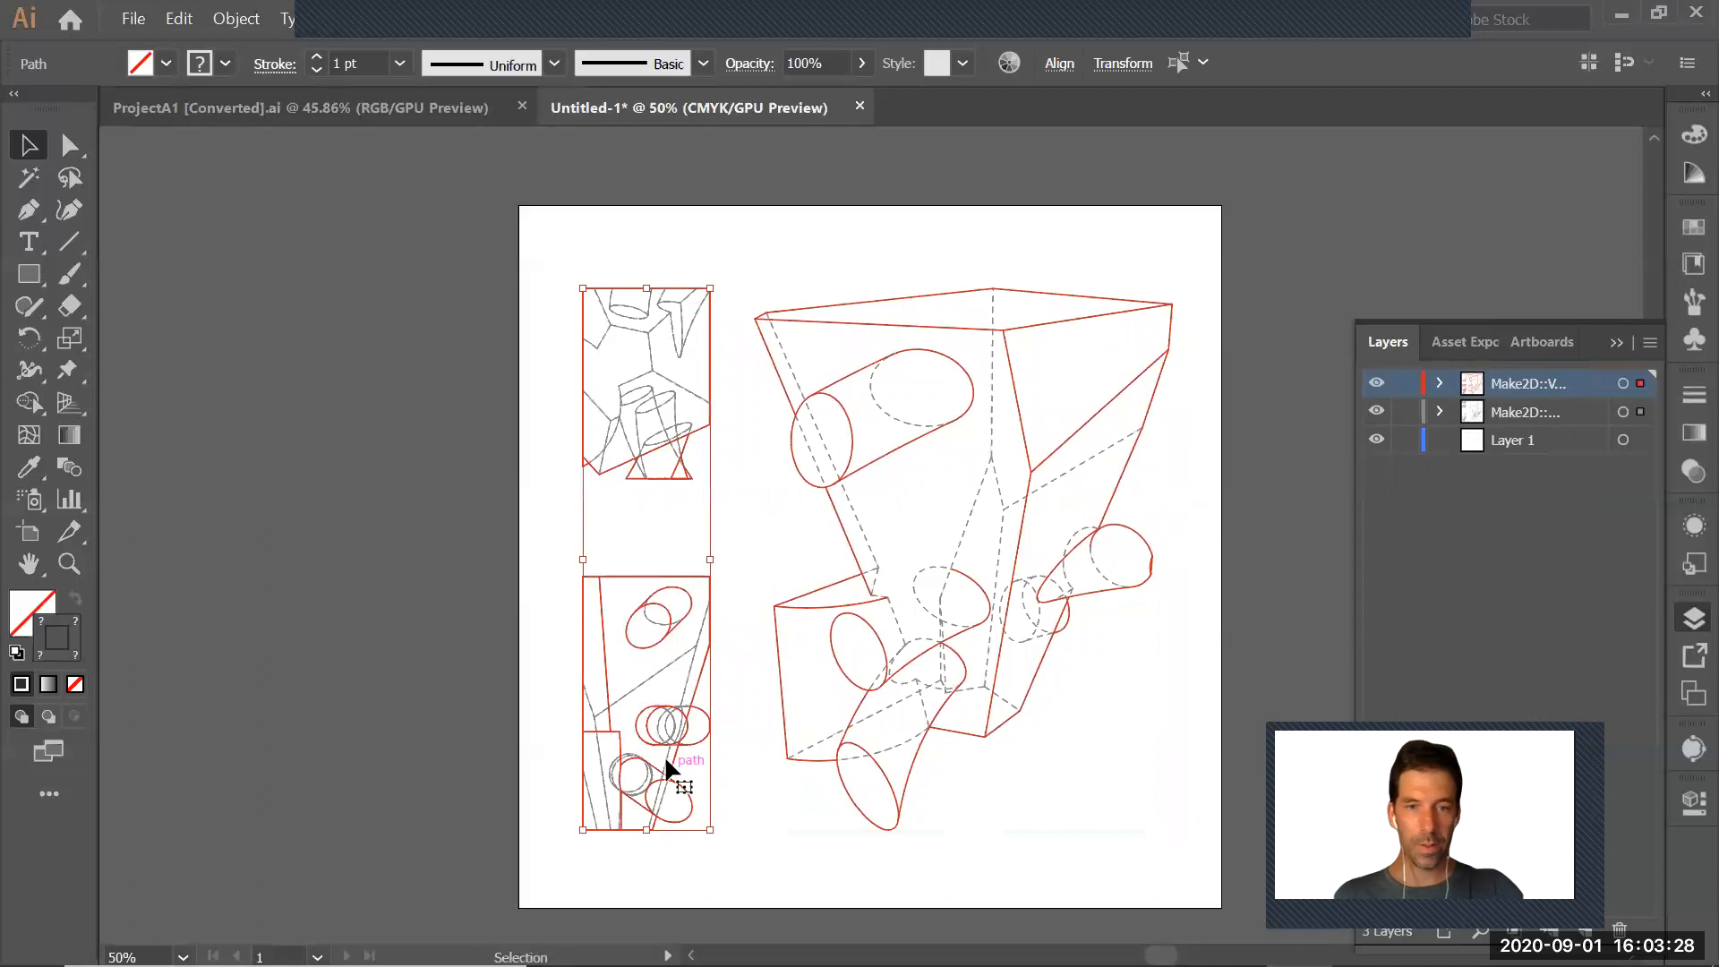
pyautogui.moveTo(673, 749); pyautogui.dragTo(667, 754)
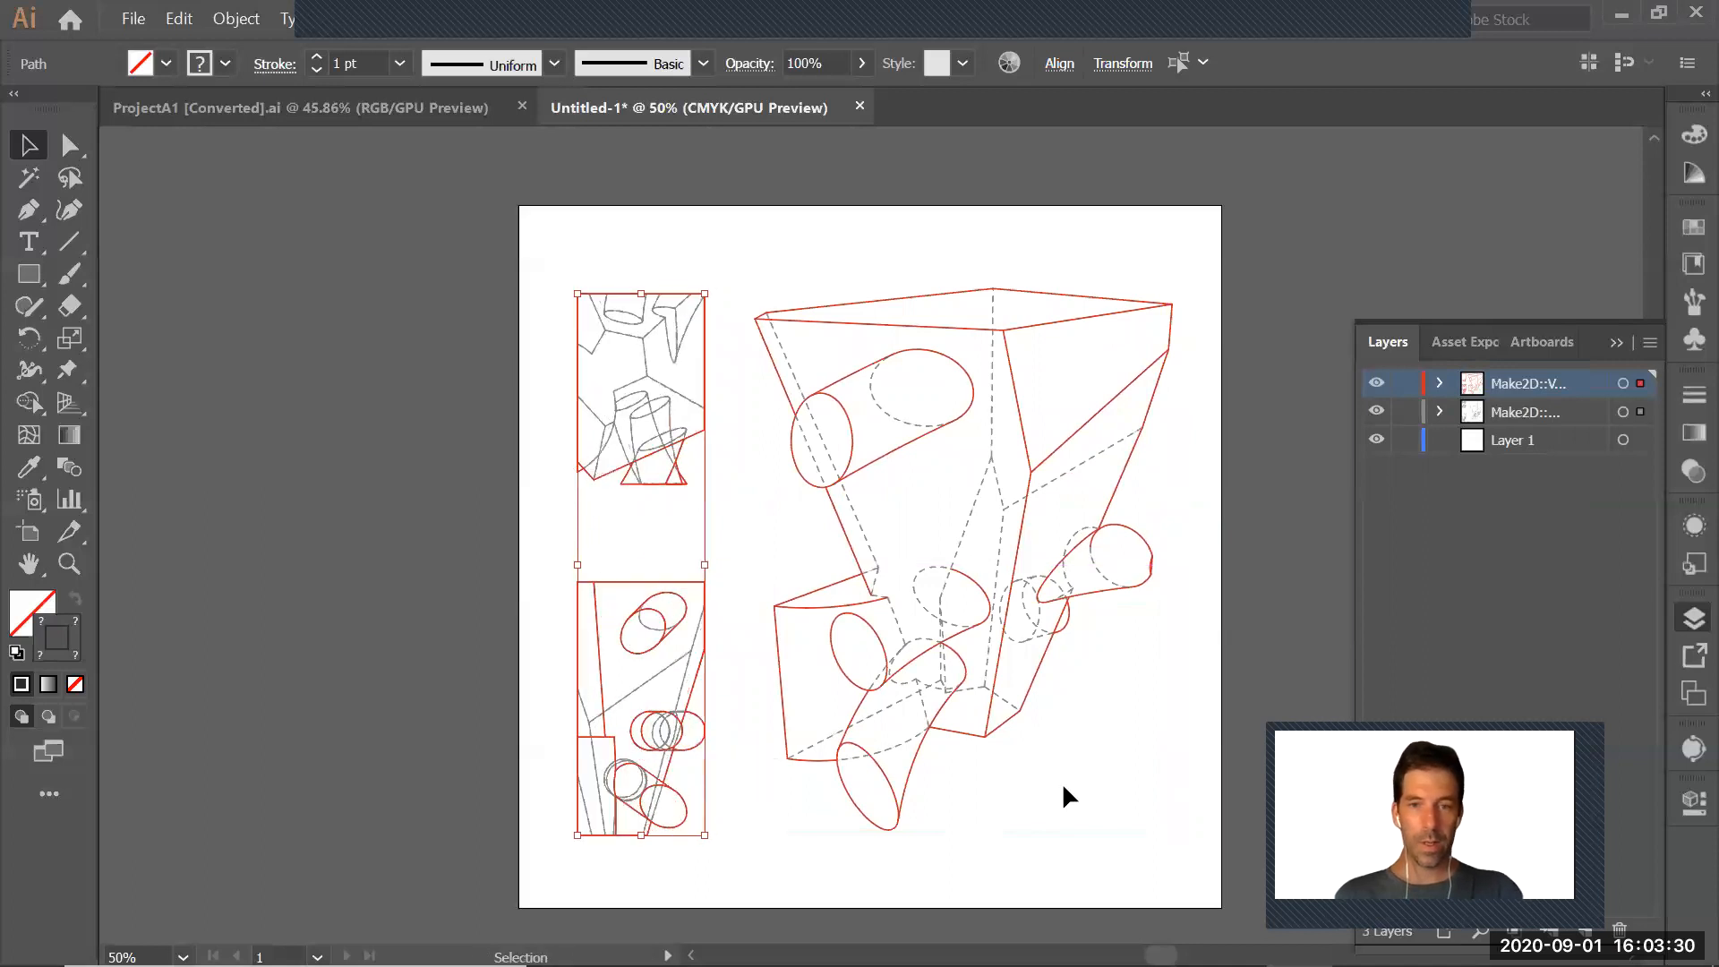
pyautogui.hotkey('ctrl', 'z')
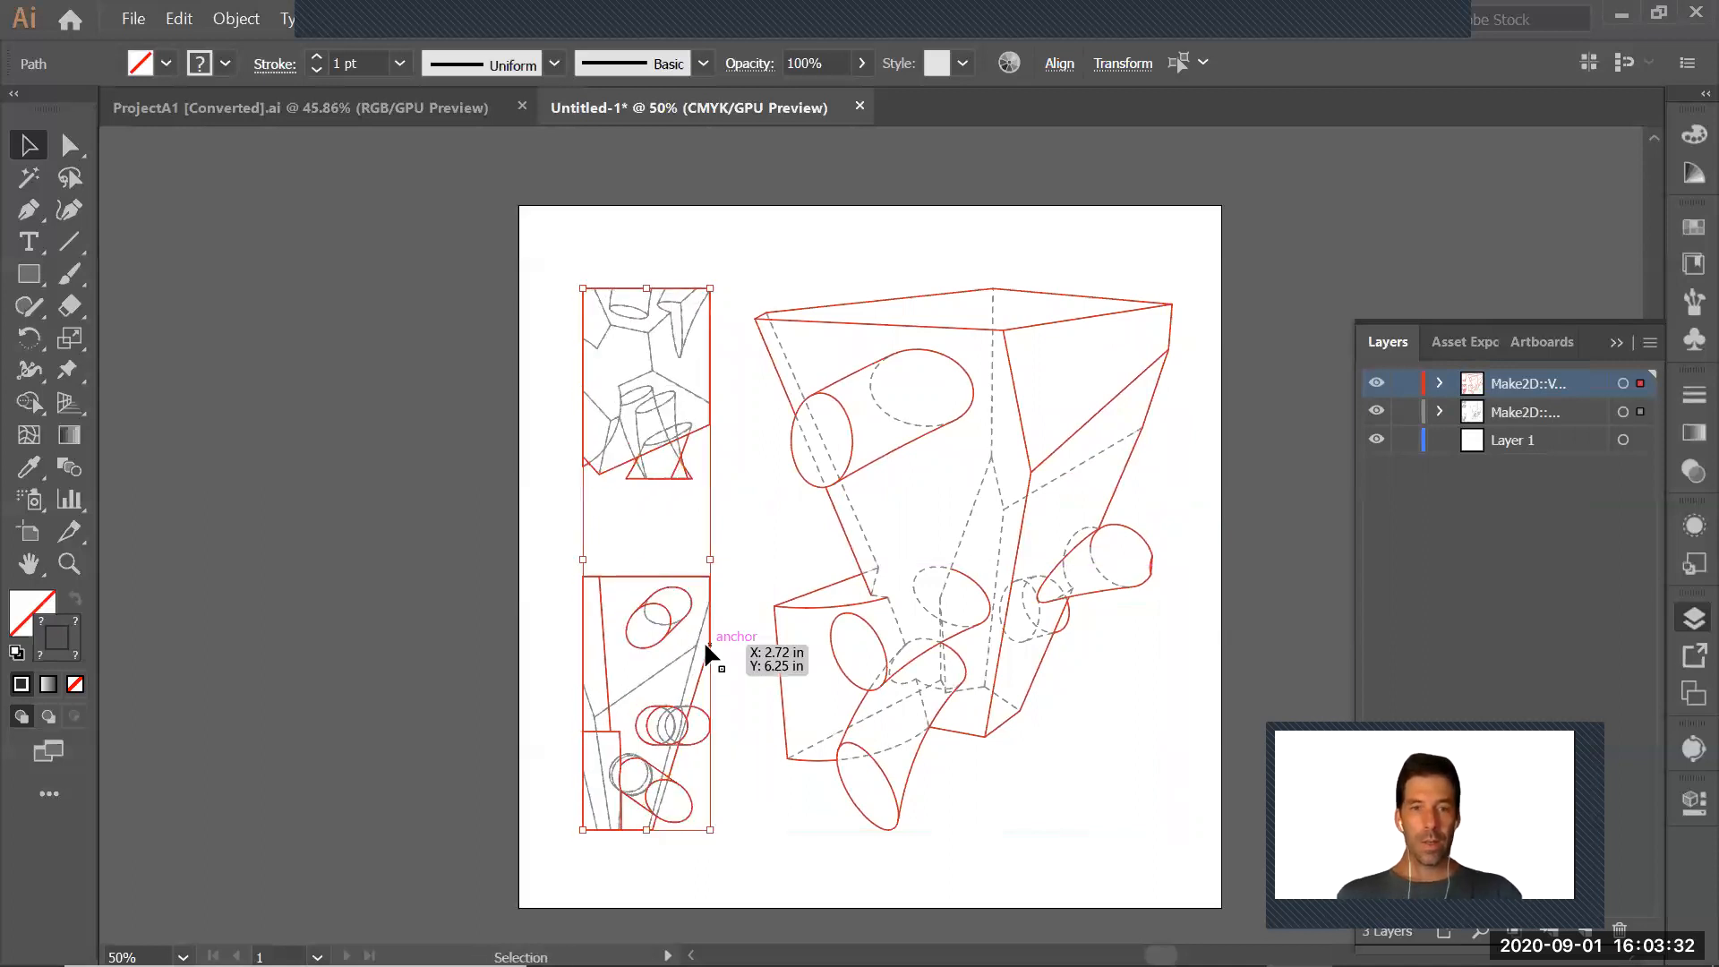
pyautogui.moveTo(707, 631)
pyautogui.mouseDown()
pyautogui.moveTo(716, 609)
pyautogui.moveTo(704, 645)
pyautogui.moveTo(716, 631)
pyautogui.mouseUp()
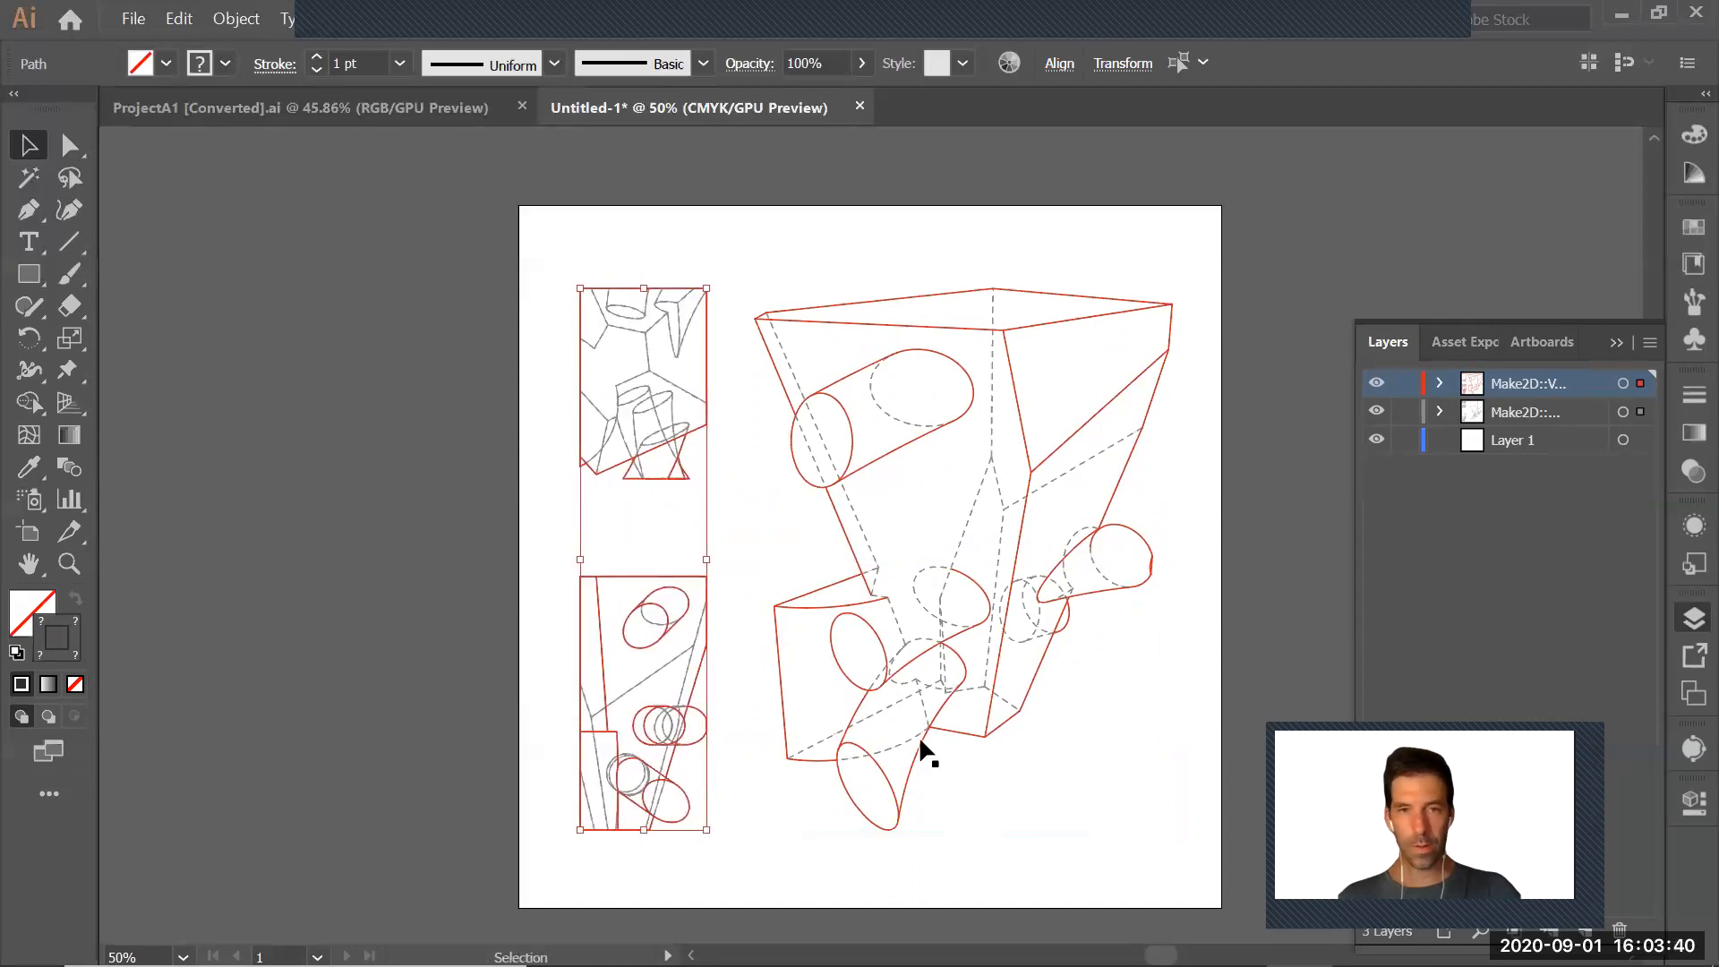
pyautogui.click(1122, 733)
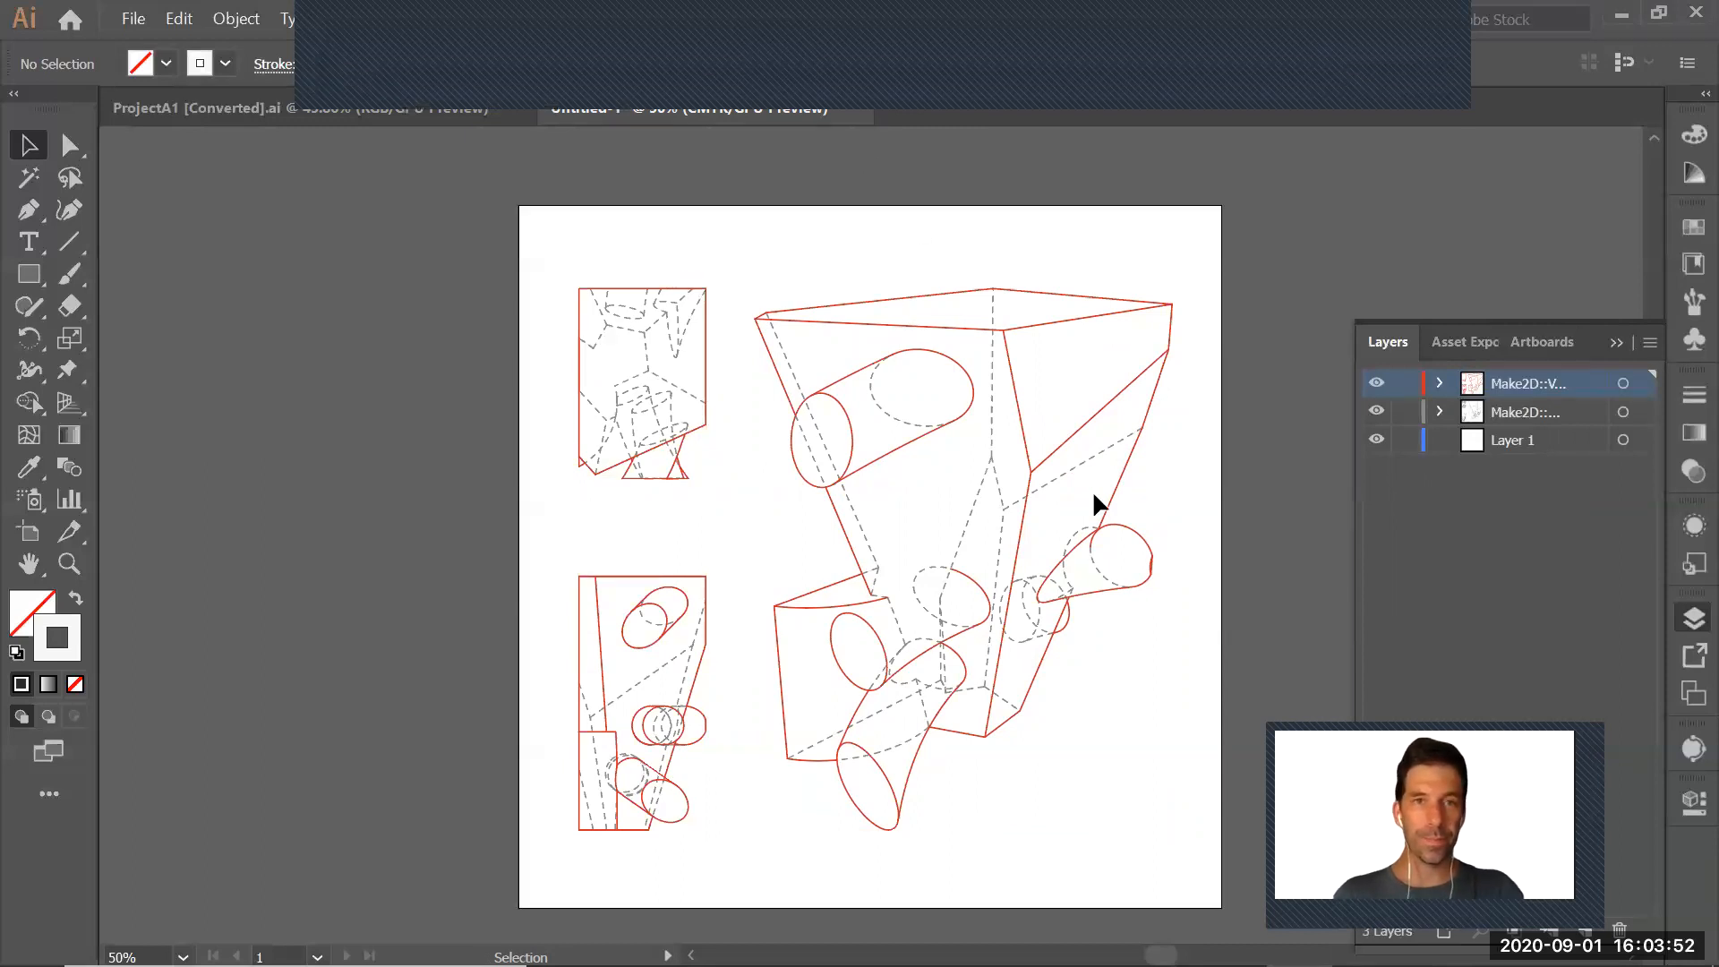
# Show the rulers around the document window
pyautogui.click(532, 22)
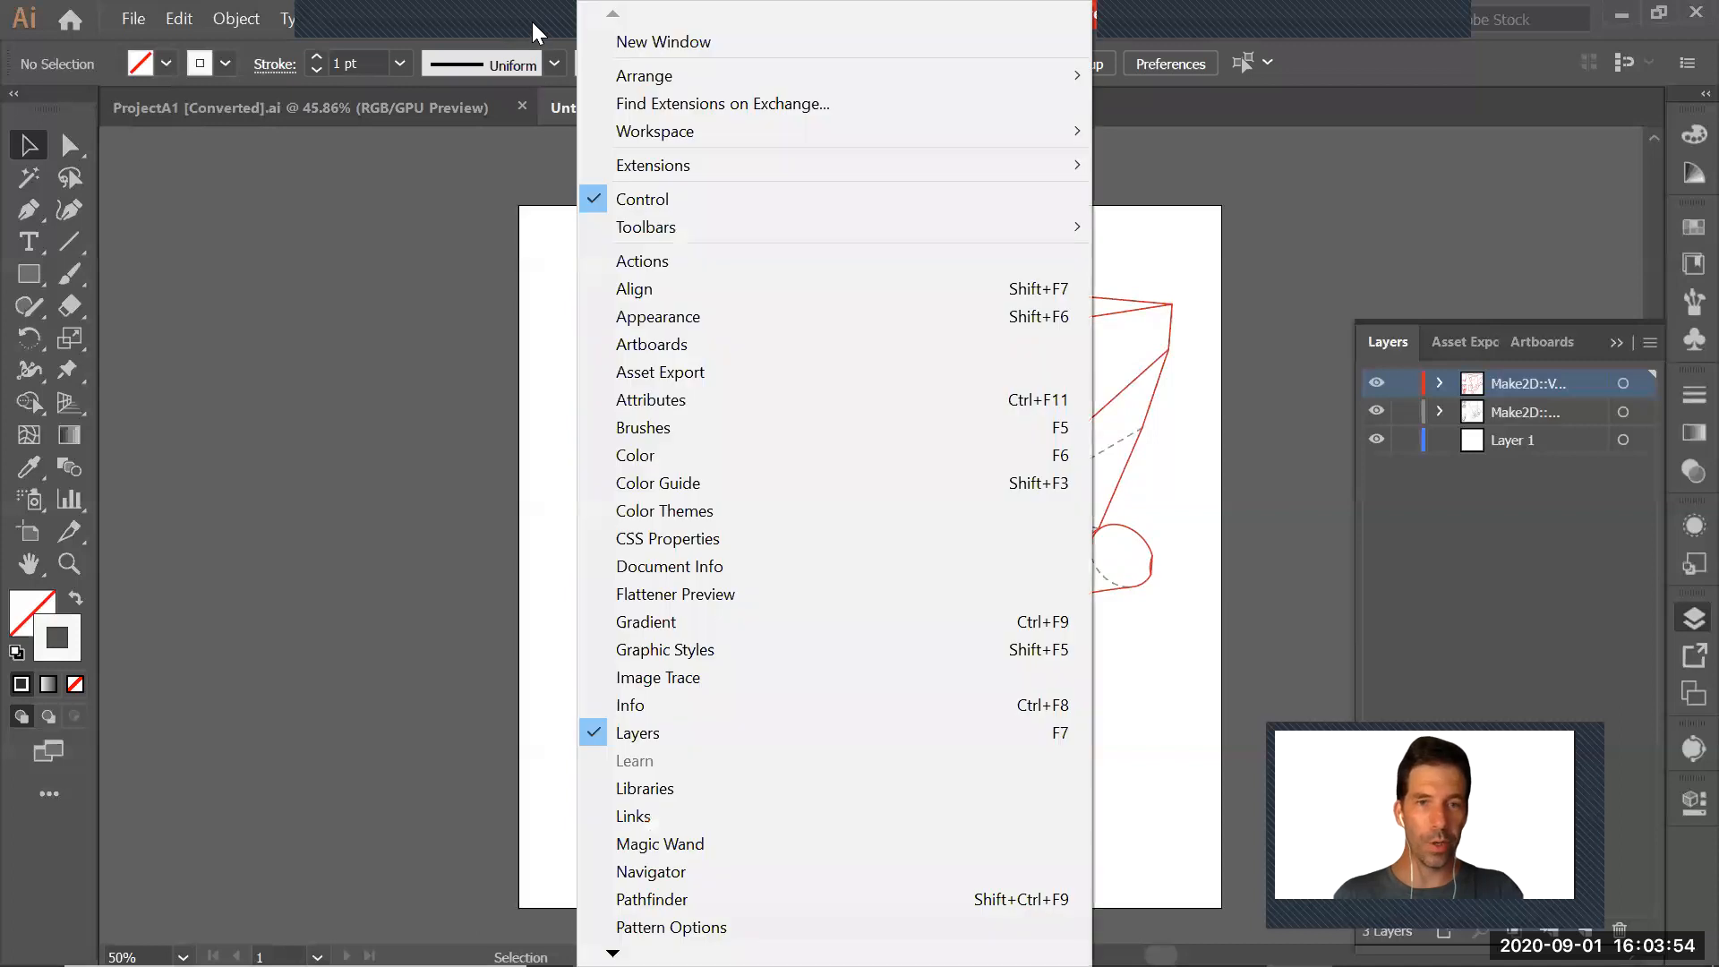
pyautogui.moveTo(485, 18)
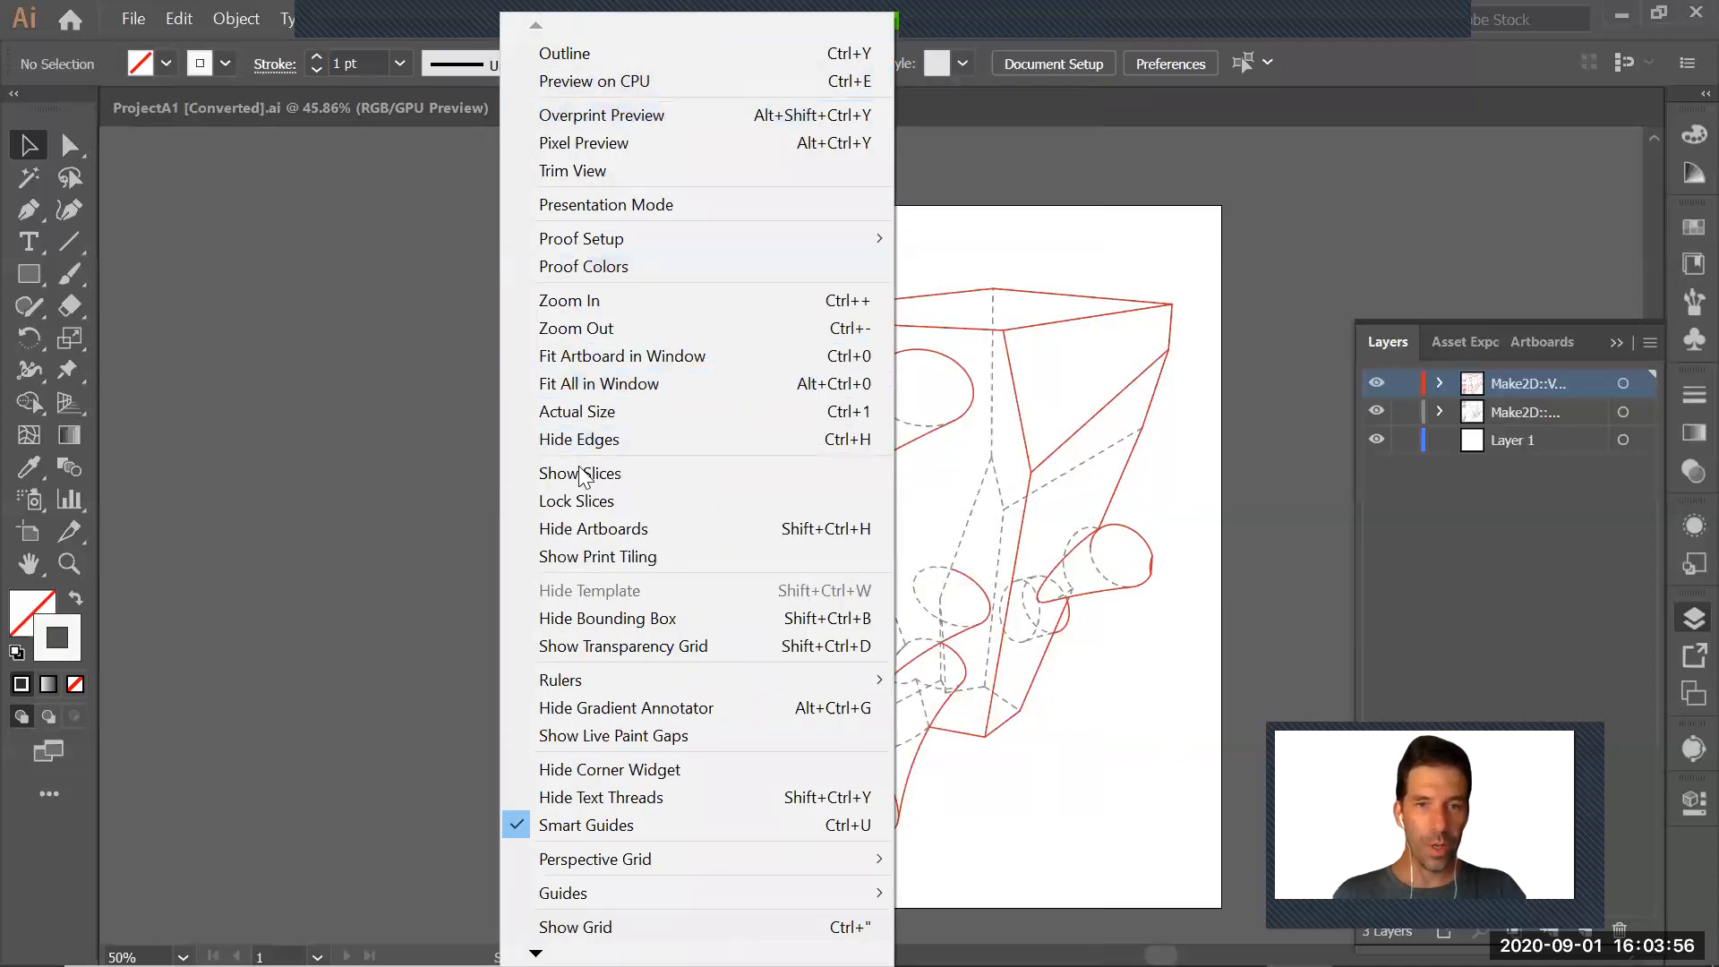
pyautogui.moveTo(587, 678)
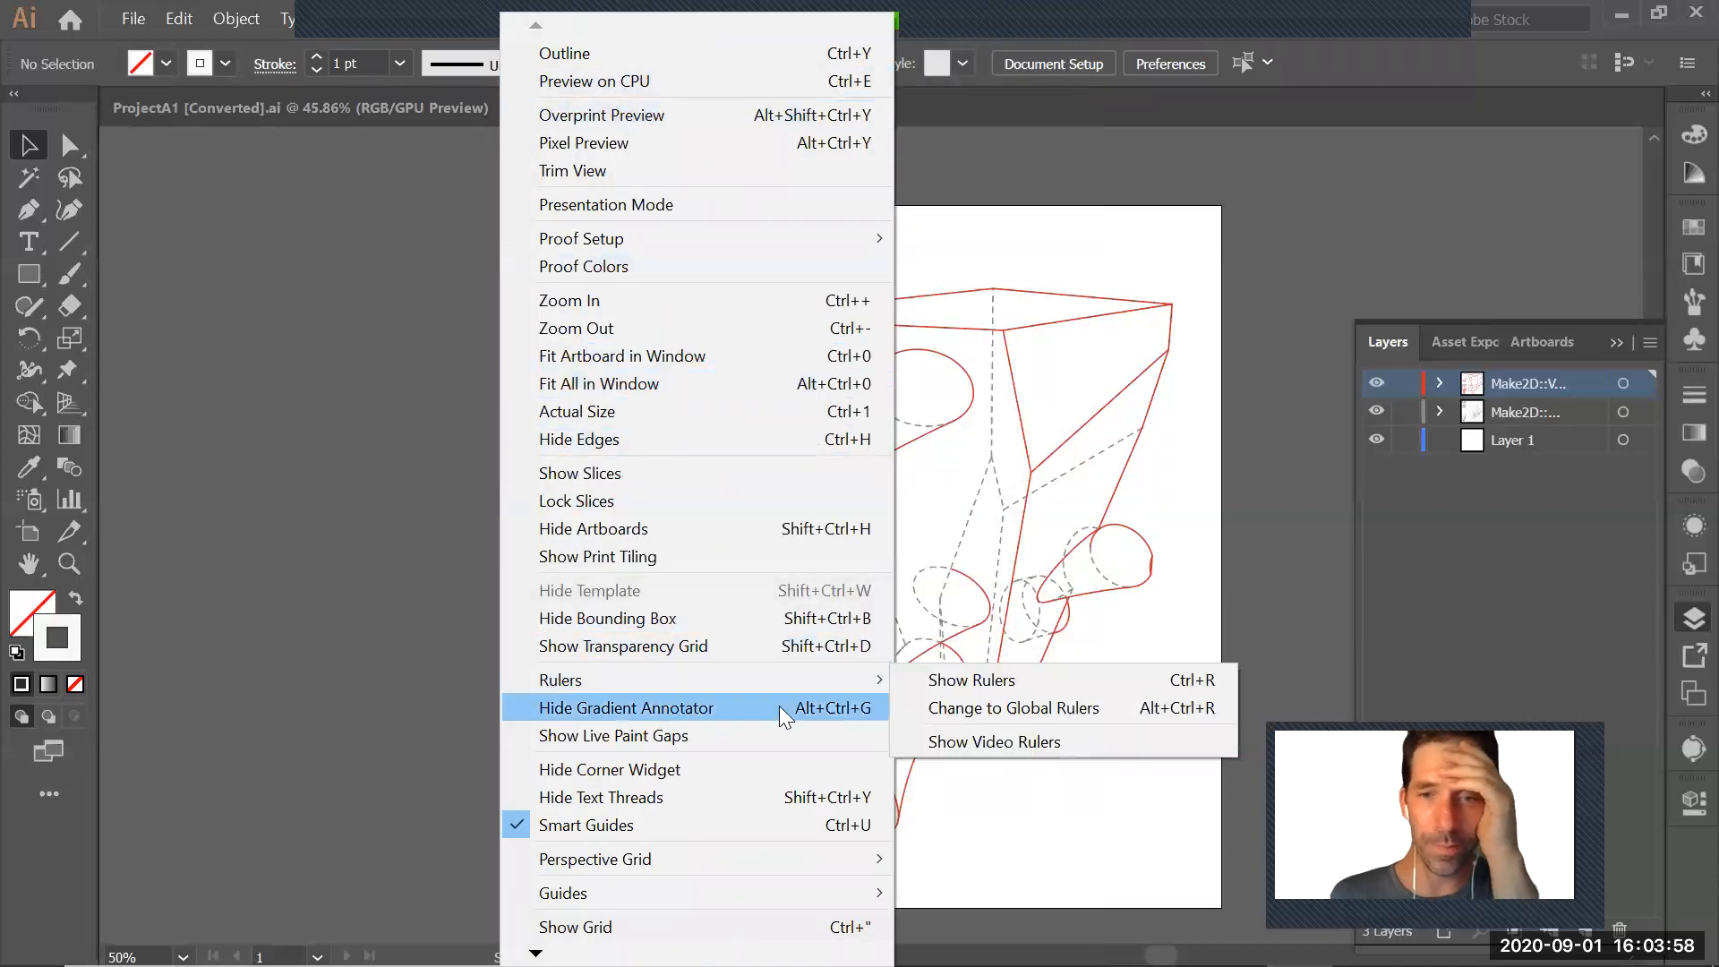
pyautogui.click(984, 680)
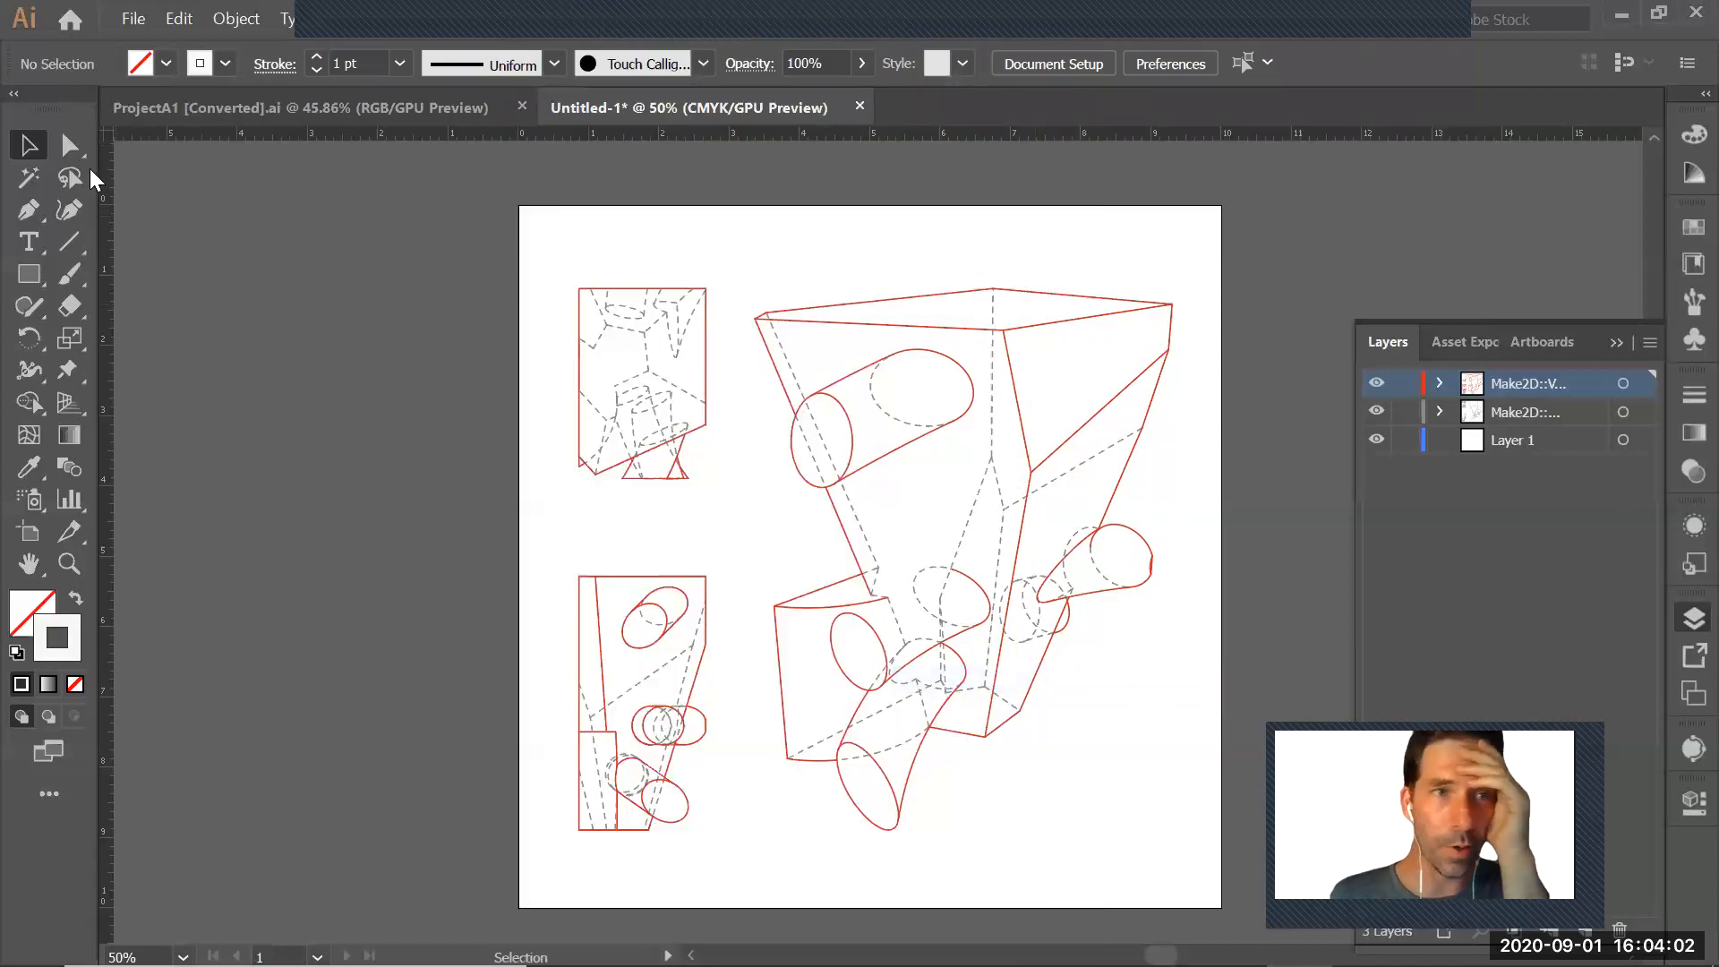
# Place a vertical guide on the small drawings' left edge and a horizontal guide just above the tops of the drawings
pyautogui.keyDown('alt'); pyautogui.moveTo(104, 455); pyautogui.dragTo(383, 450); pyautogui.keyUp('alt')
pyautogui.hotkey('ctrl', 'z')
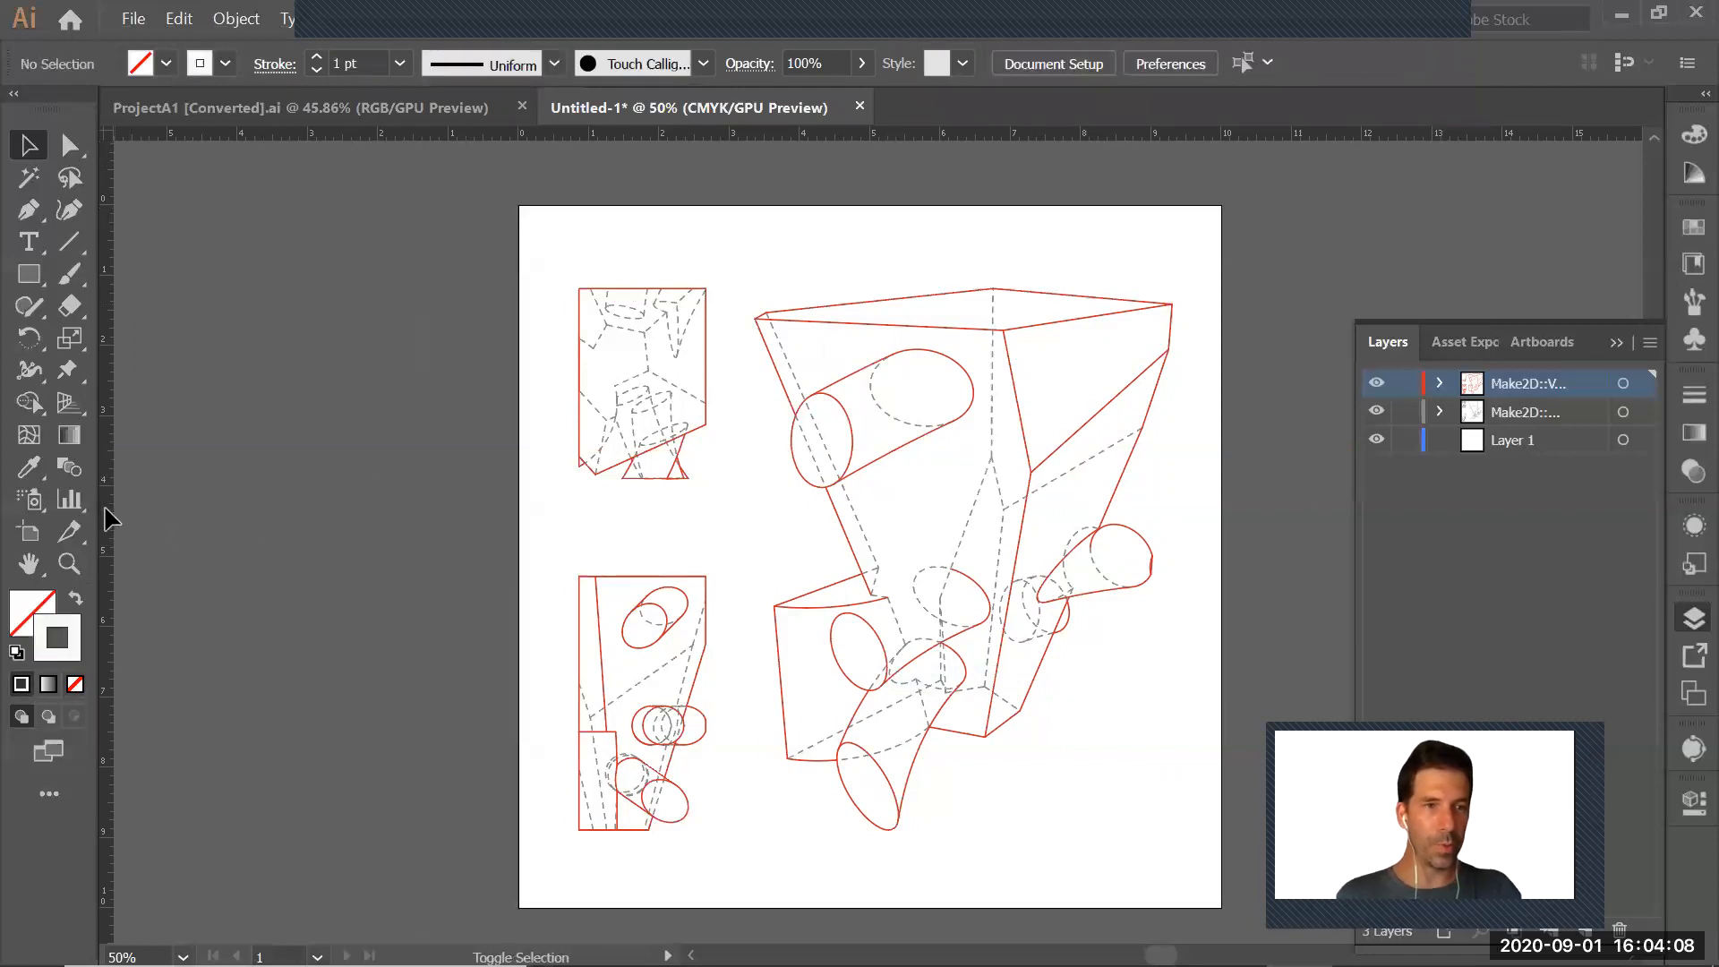
pyautogui.moveTo(105, 507); pyautogui.dragTo(350, 511)
pyautogui.moveTo(749, 555); pyautogui.dragTo(575, 545)
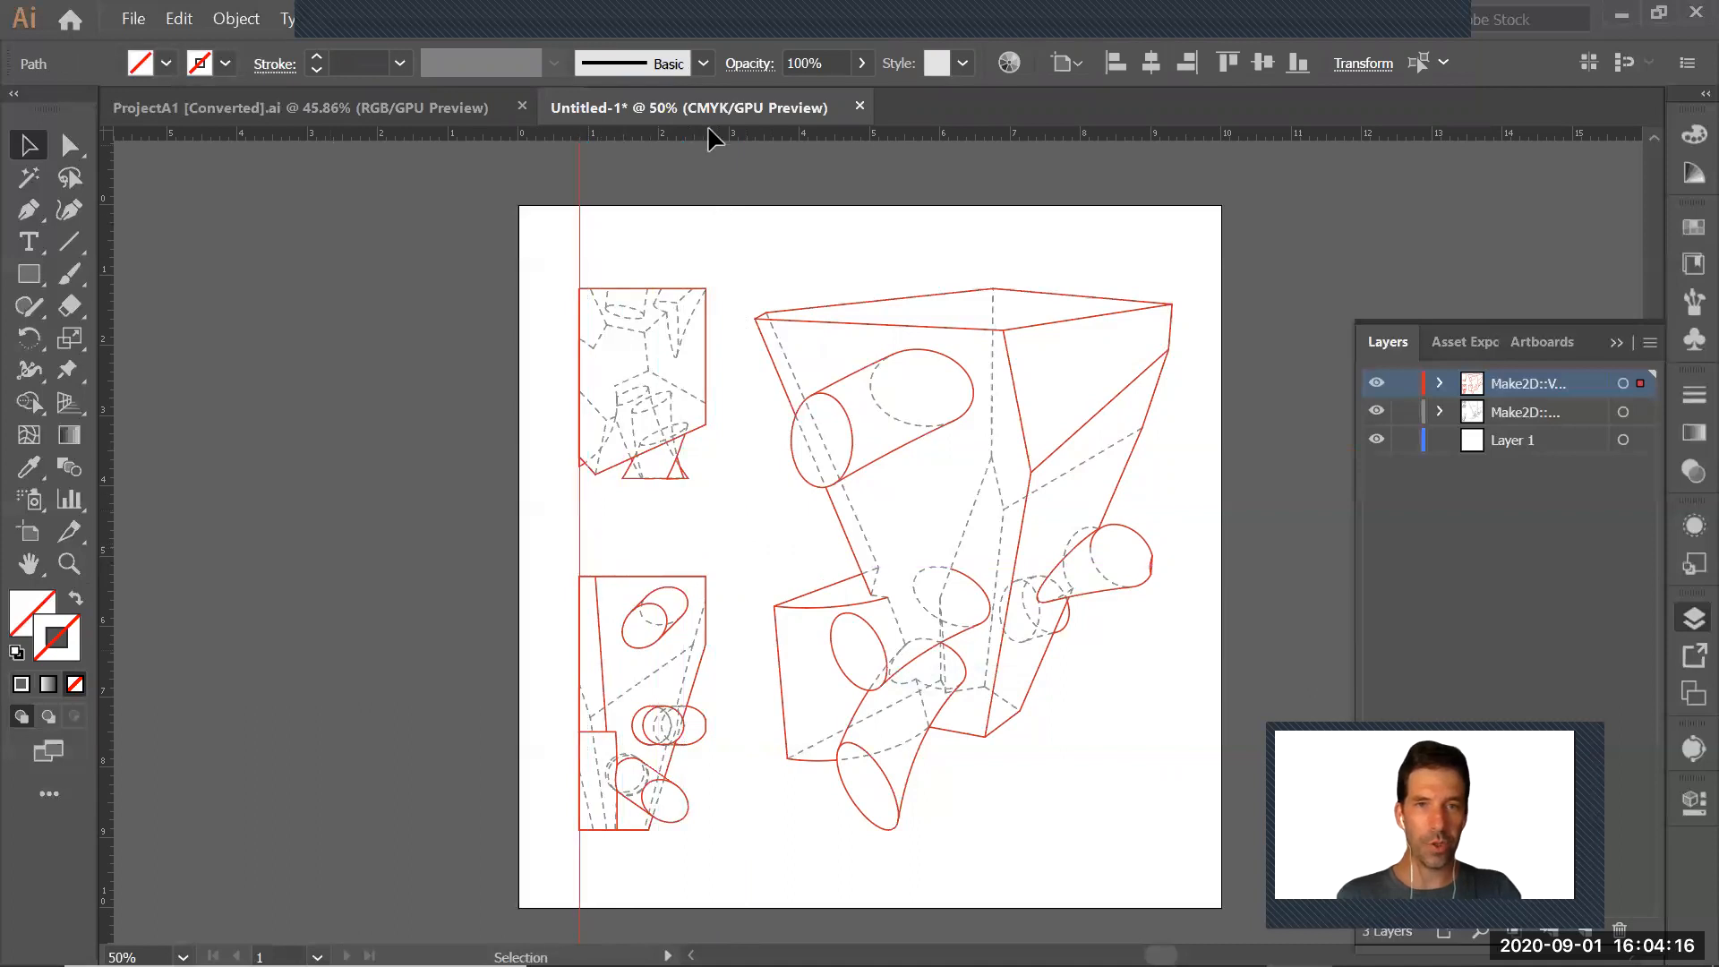
pyautogui.moveTo(808, 131); pyautogui.dragTo(798, 285)
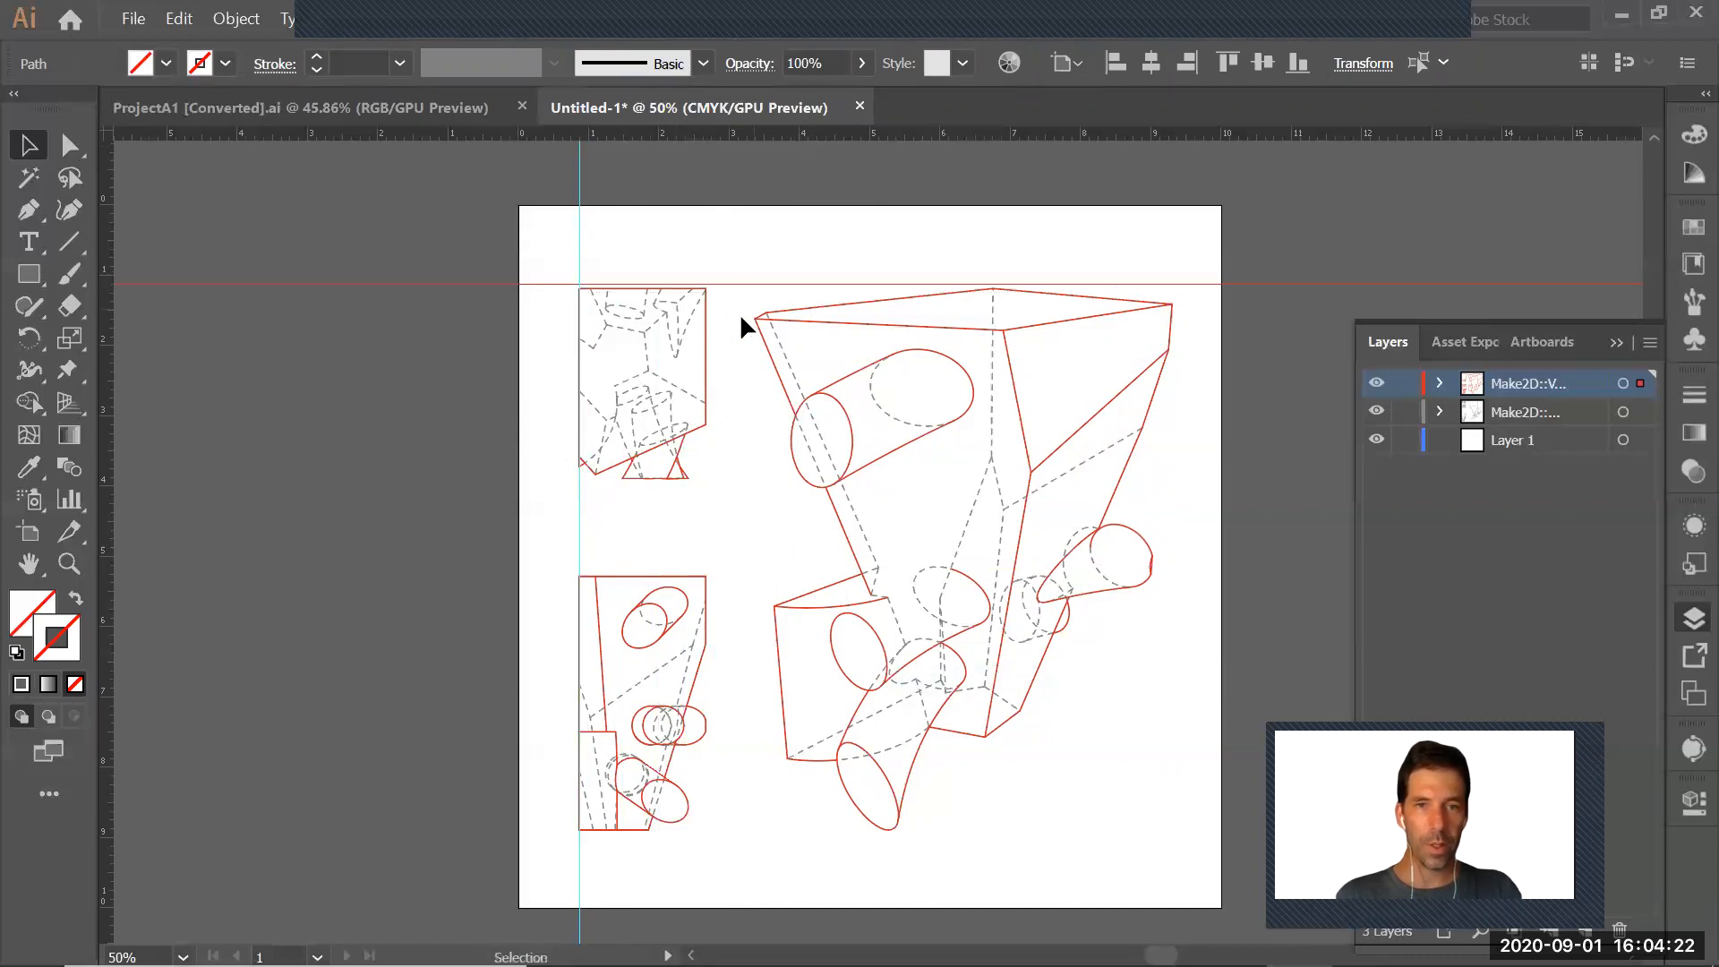
pyautogui.click(790, 211)
# Create a new layer named Guides above the Make2D layers
pyautogui.click(1645, 341)
pyautogui.click(1545, 338)
pyautogui.write('Guides')
pyautogui.press('Return')
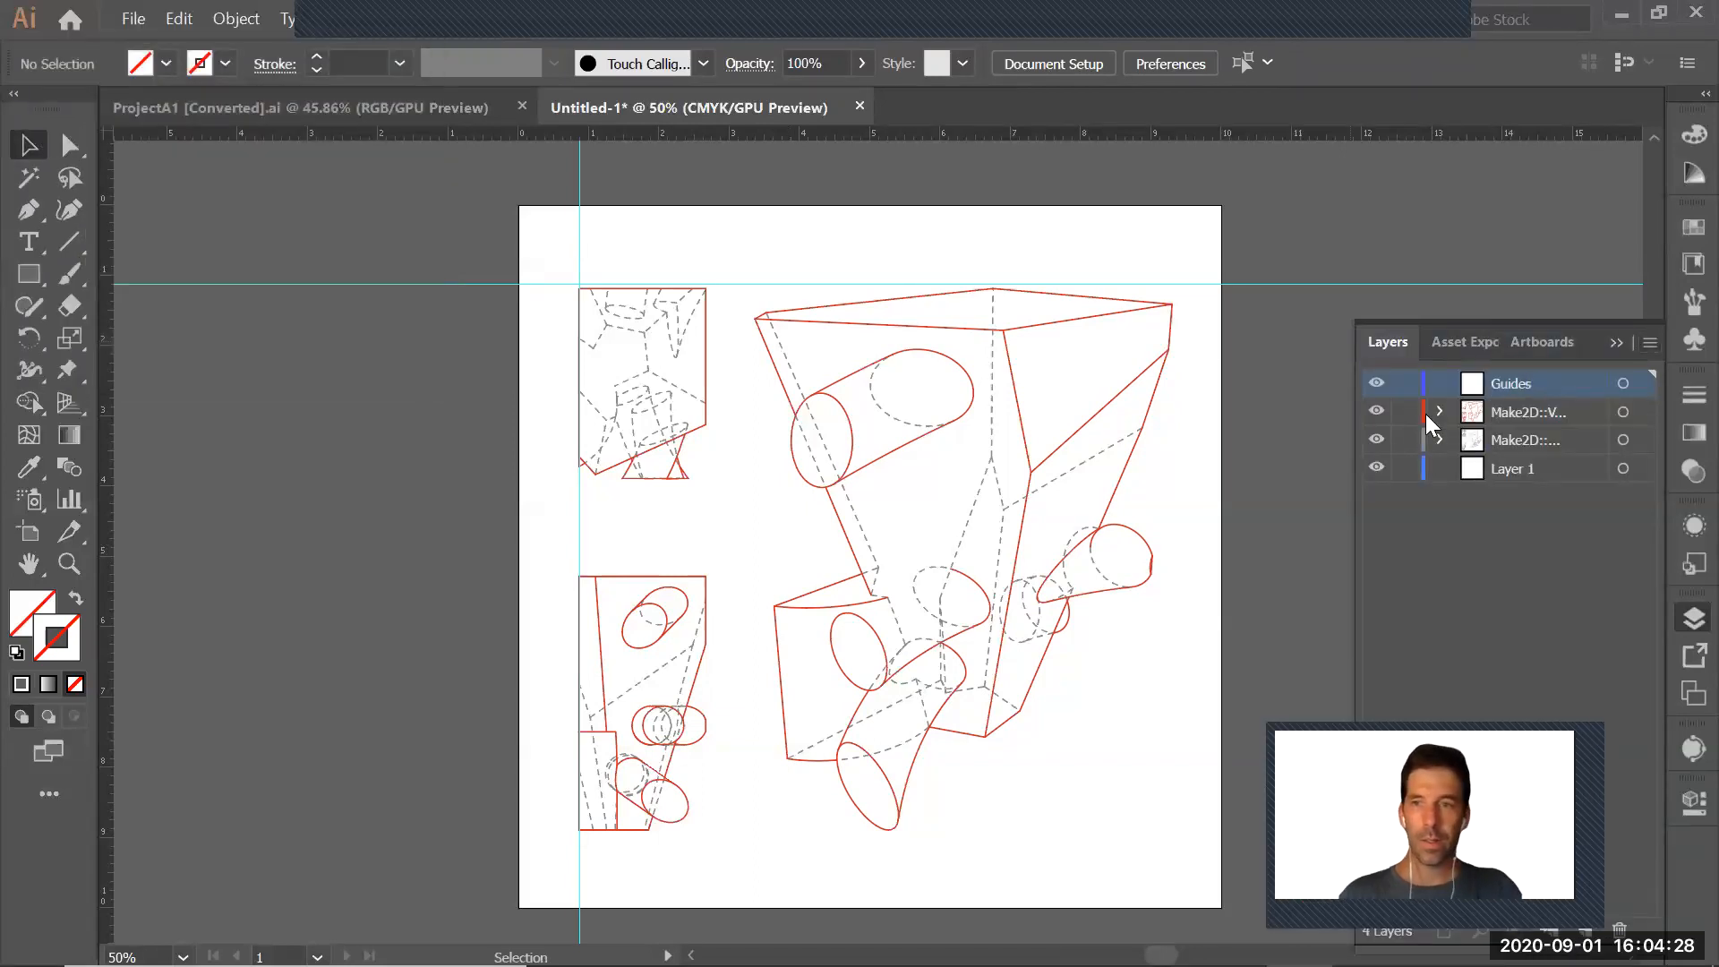
# Transfer both ruler guides from the visible-curves layer to the Guides layer and lock that layer
pyautogui.click(580, 234)
pyautogui.keyDown('shift'); pyautogui.click(463, 284); pyautogui.keyUp('shift')
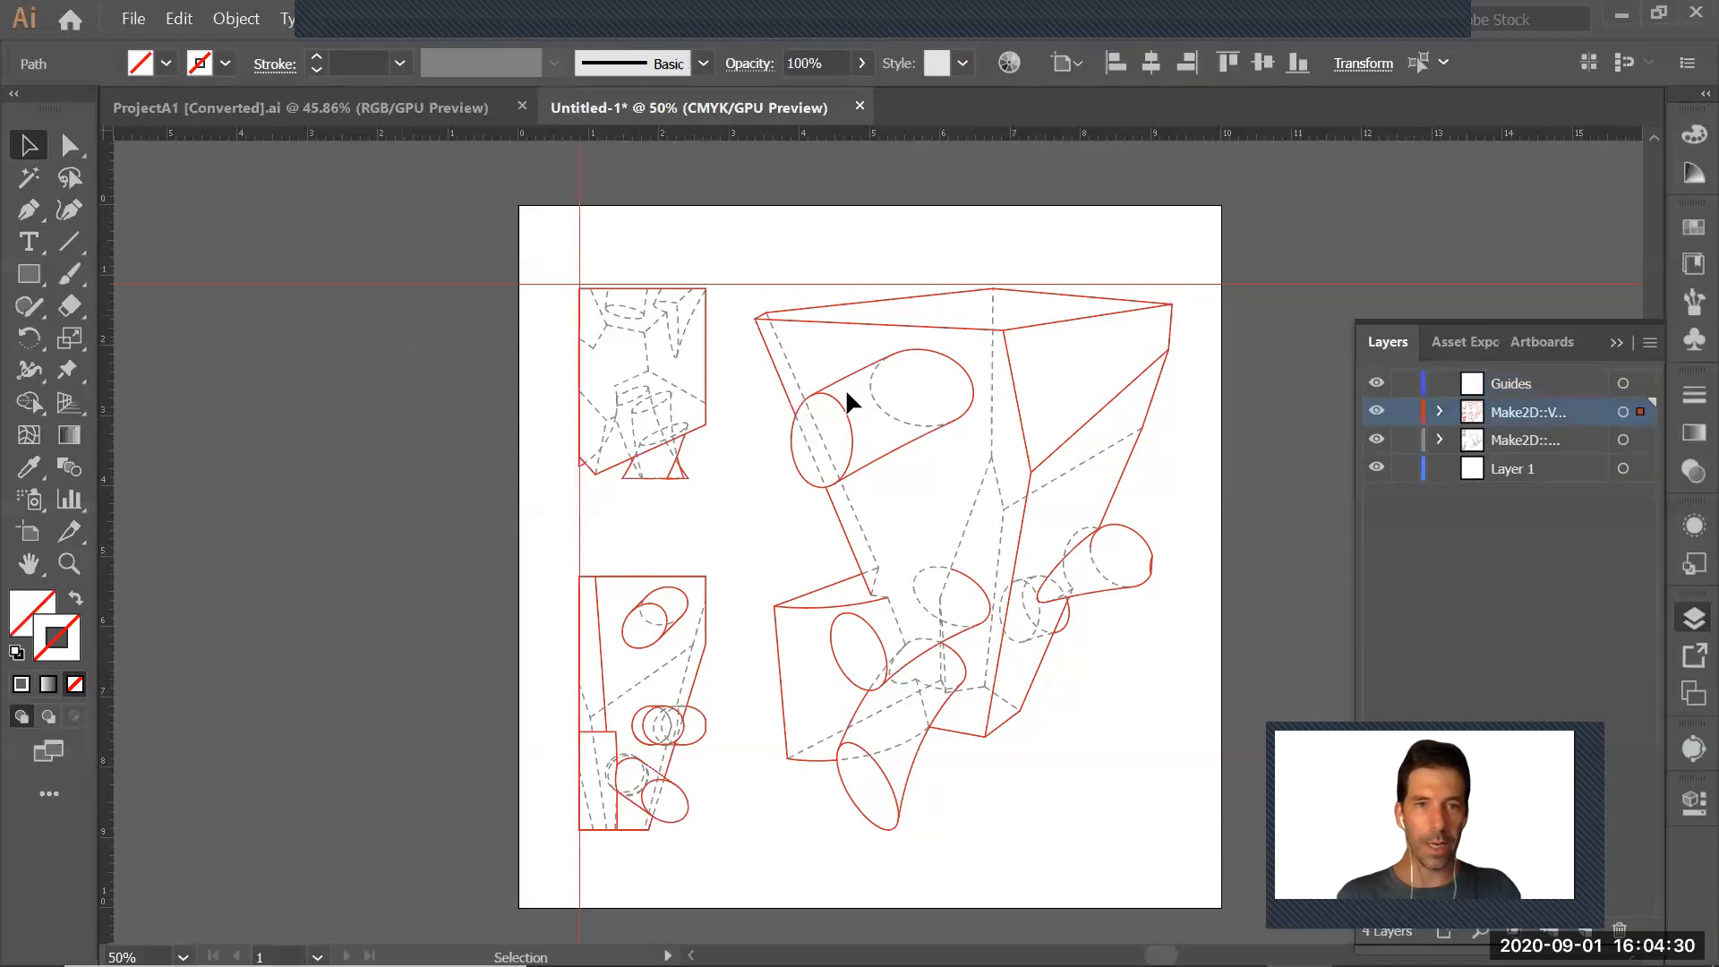
pyautogui.moveTo(1639, 415); pyautogui.dragTo(1642, 383)
pyautogui.click(536, 240)
pyautogui.click(1404, 385)
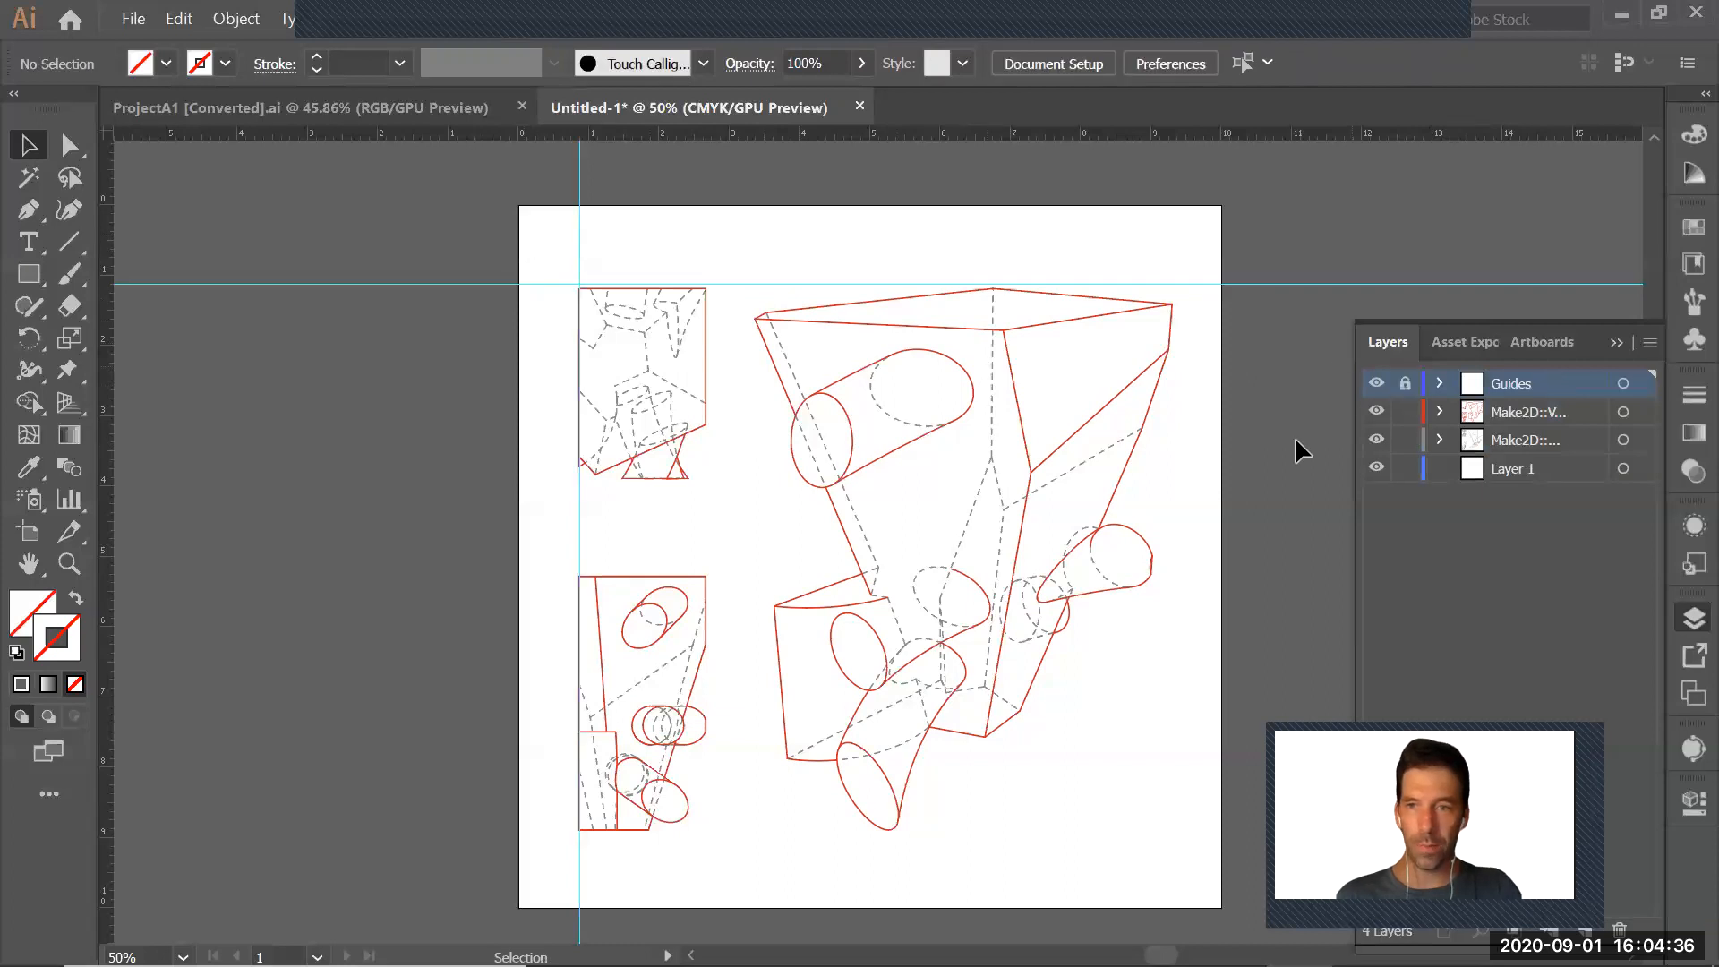
# Nudge the upper small drawing up to the horizontal guide, and enlarge the perspective drawing slightly to reach the same guide
pyautogui.moveTo(556, 260); pyautogui.dragTo(728, 524)
pyautogui.press('Up')
pyautogui.press('Up')
pyautogui.press('Up')
pyautogui.press('Up')
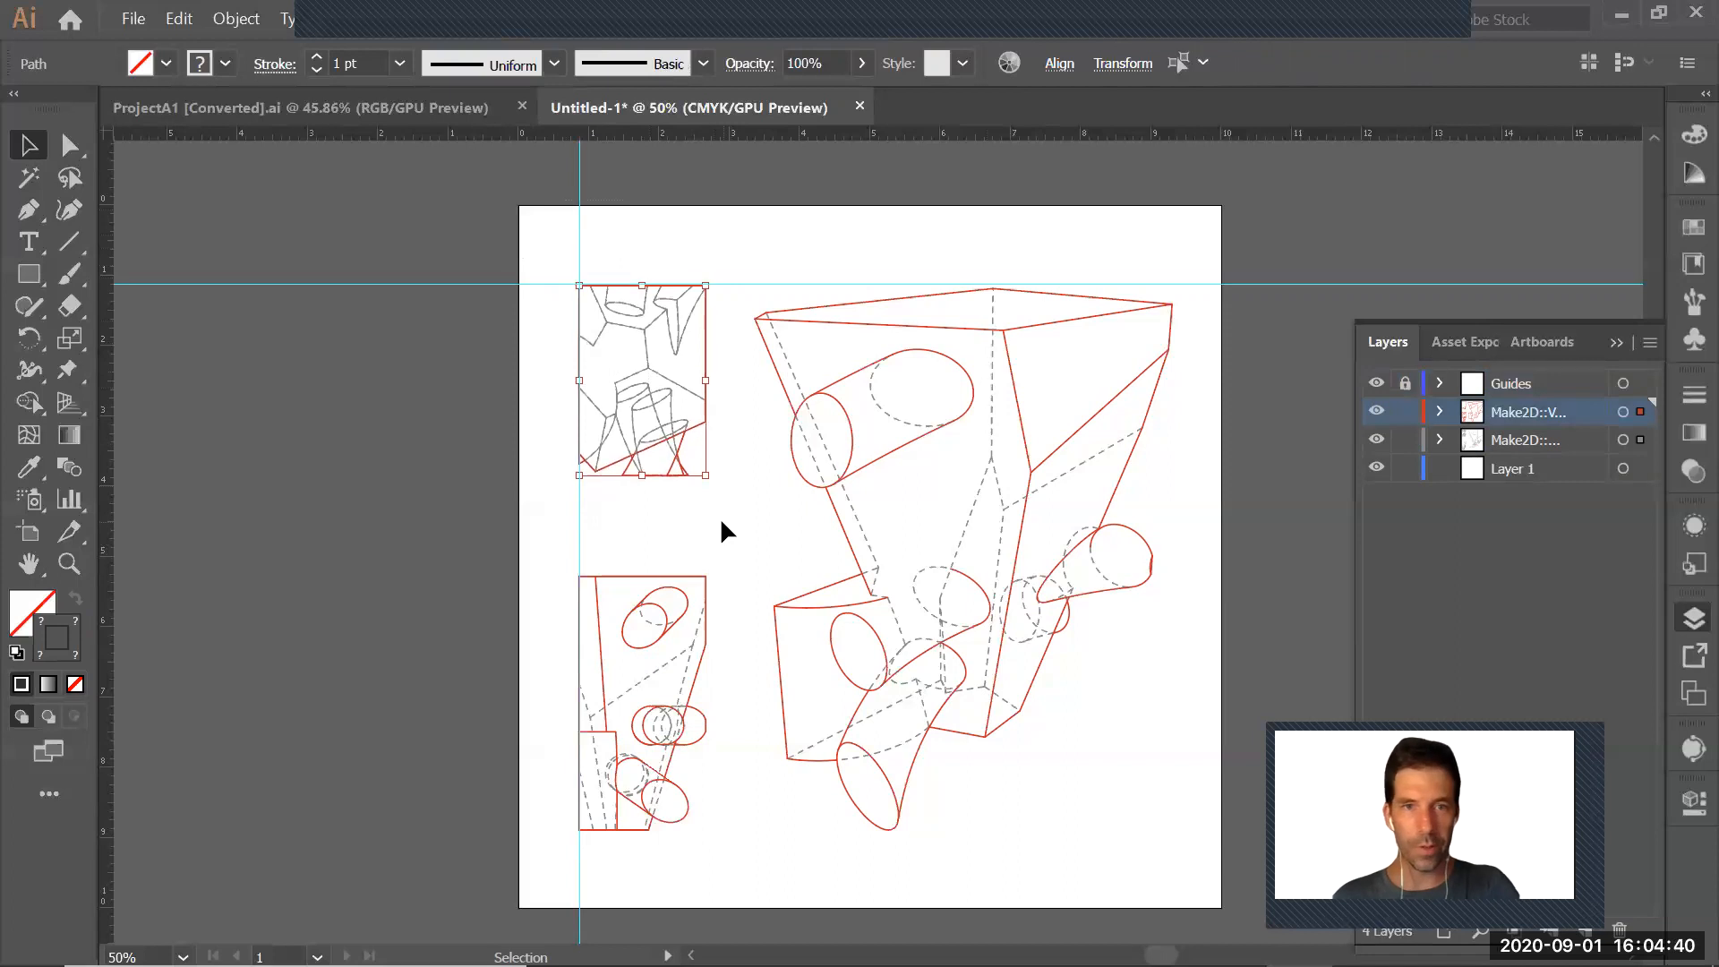
pyautogui.moveTo(744, 253)
pyautogui.mouseDown()
pyautogui.moveTo(1013, 756)
pyautogui.moveTo(1227, 868)
pyautogui.mouseUp()
pyautogui.moveTo(1172, 285); pyautogui.dragTo(1174, 285)
pyautogui.click(1198, 342)
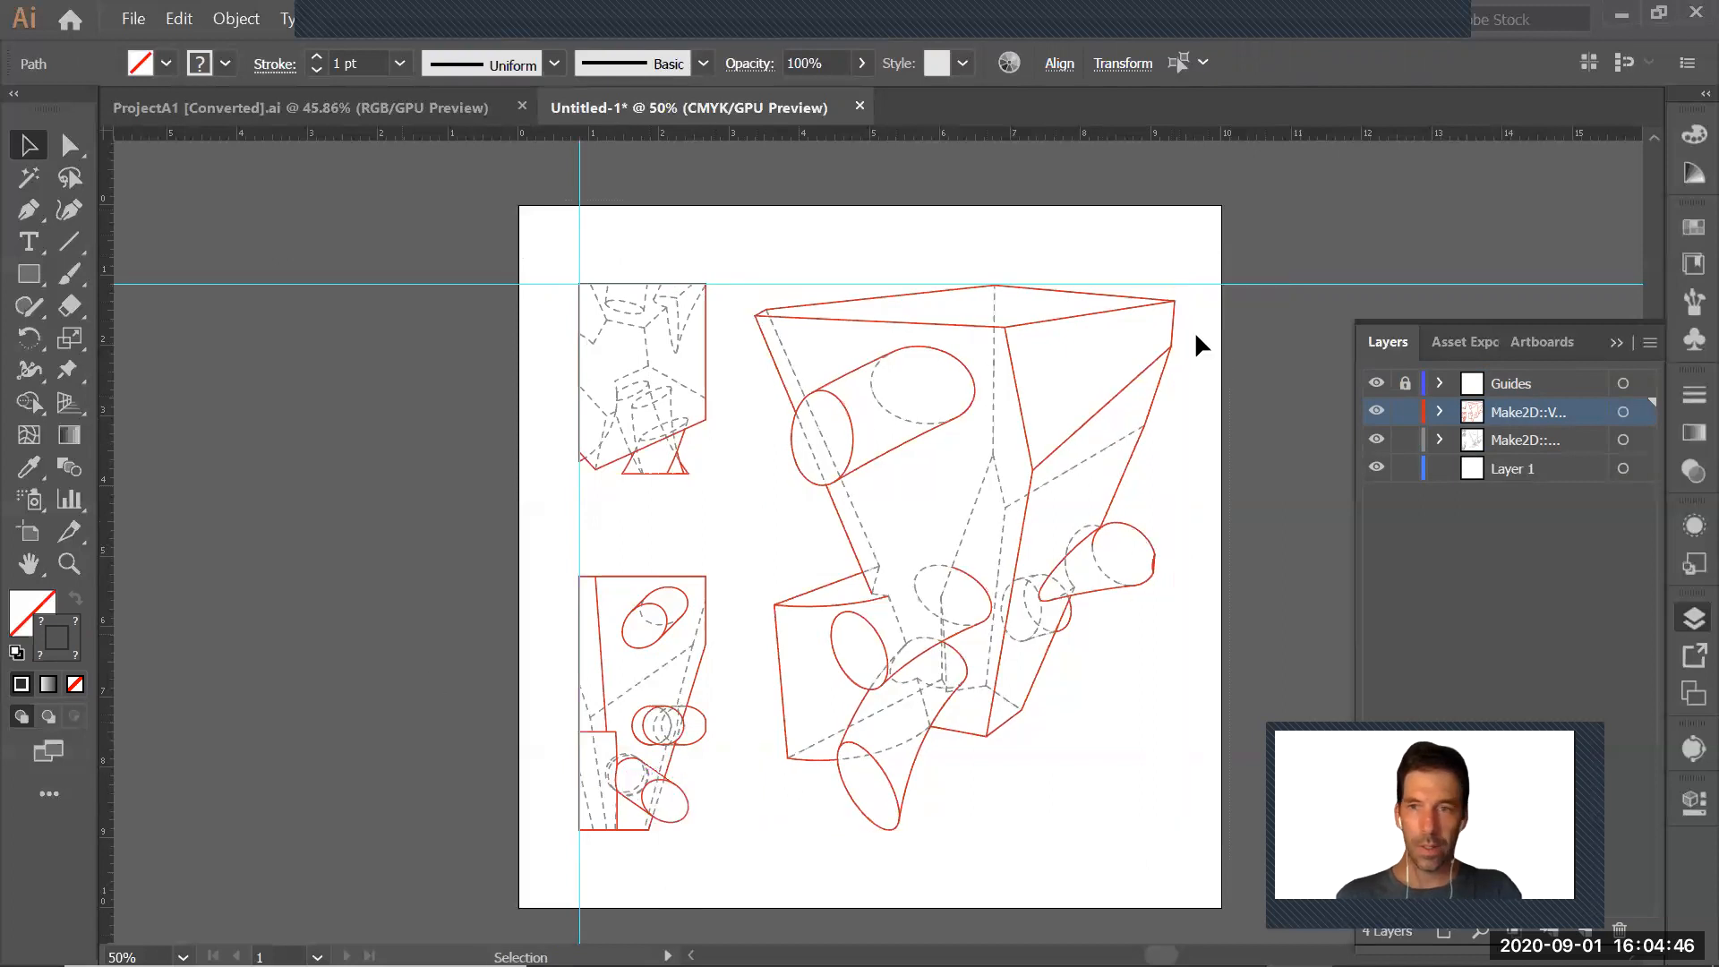
# Add guides to the Guides layer along the drawings' bottom edge and the perspective's right edge, and hide the layer once locked again
pyautogui.click(1478, 392)
pyautogui.moveTo(863, 136); pyautogui.dragTo(868, 828)
pyautogui.moveTo(103, 598); pyautogui.dragTo(1177, 599)
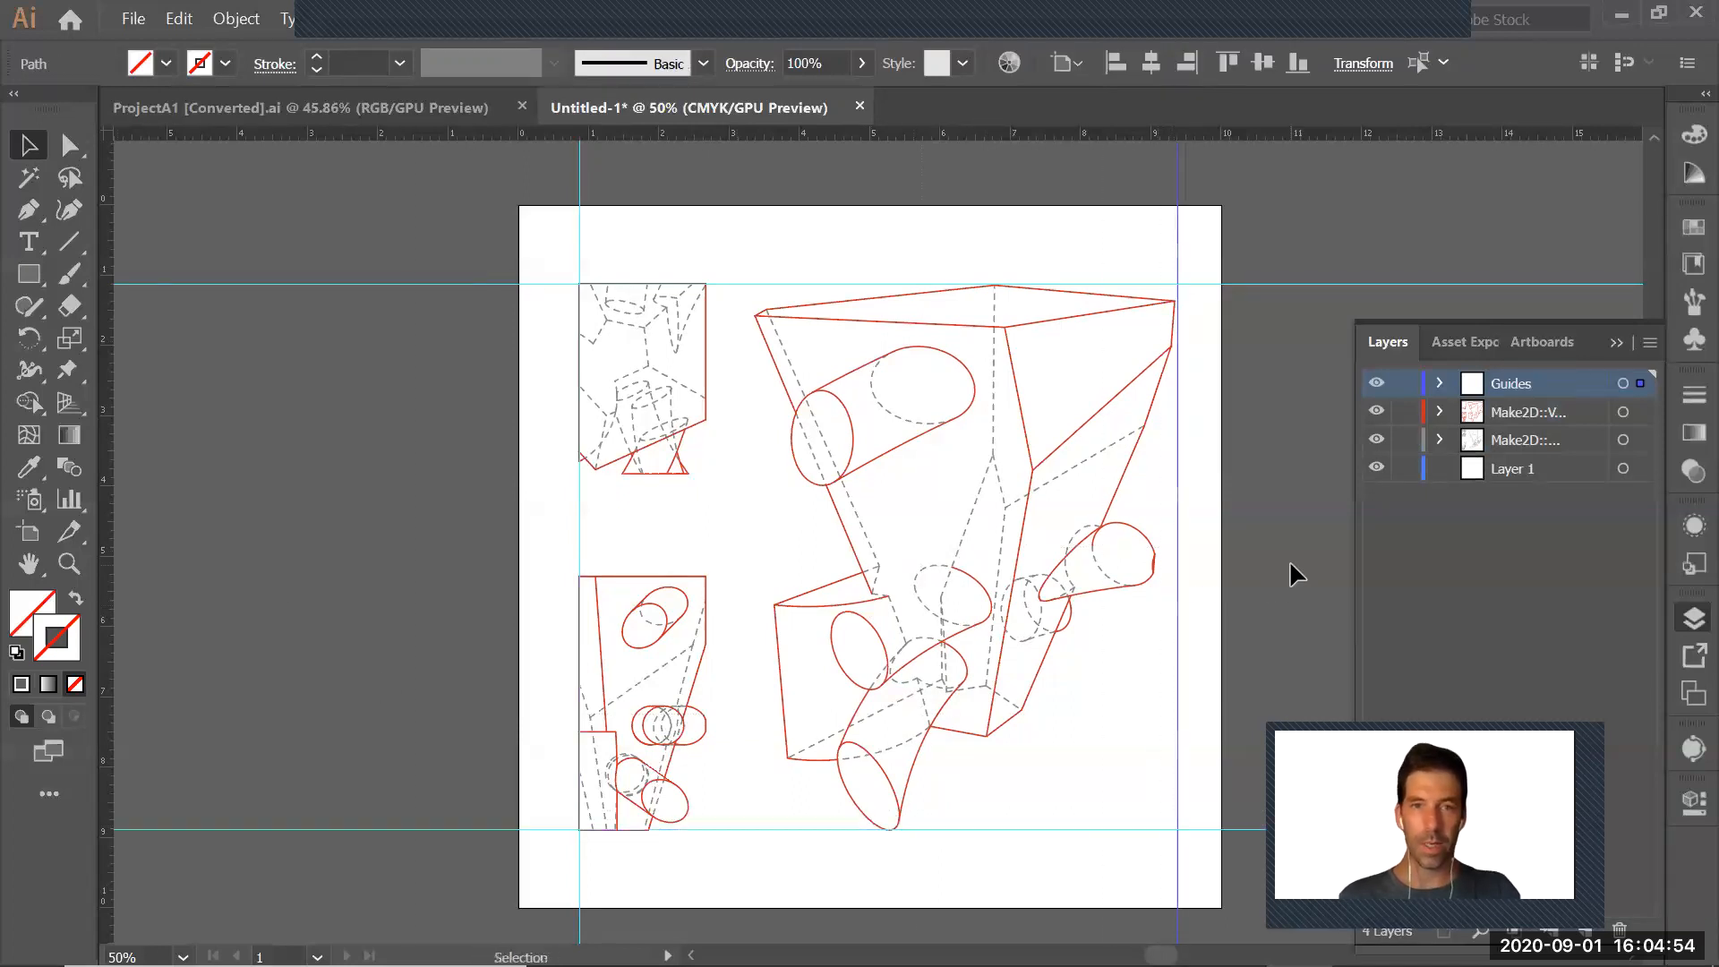
pyautogui.click(1301, 555)
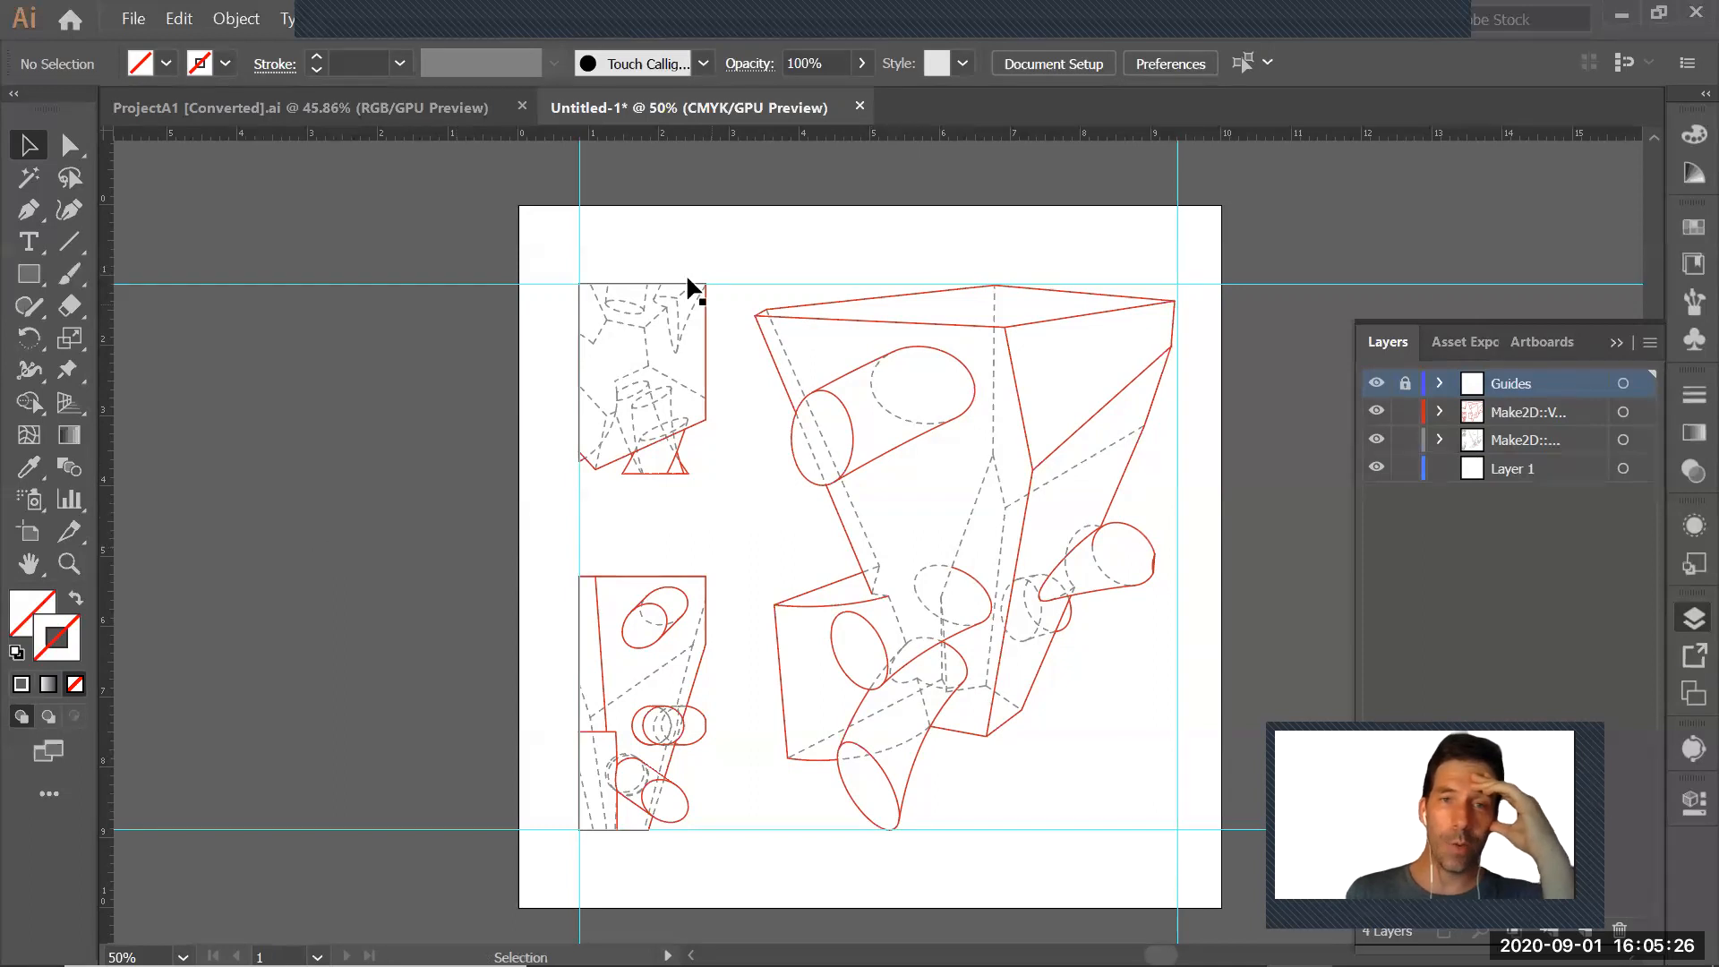
pyautogui.click(1376, 384)
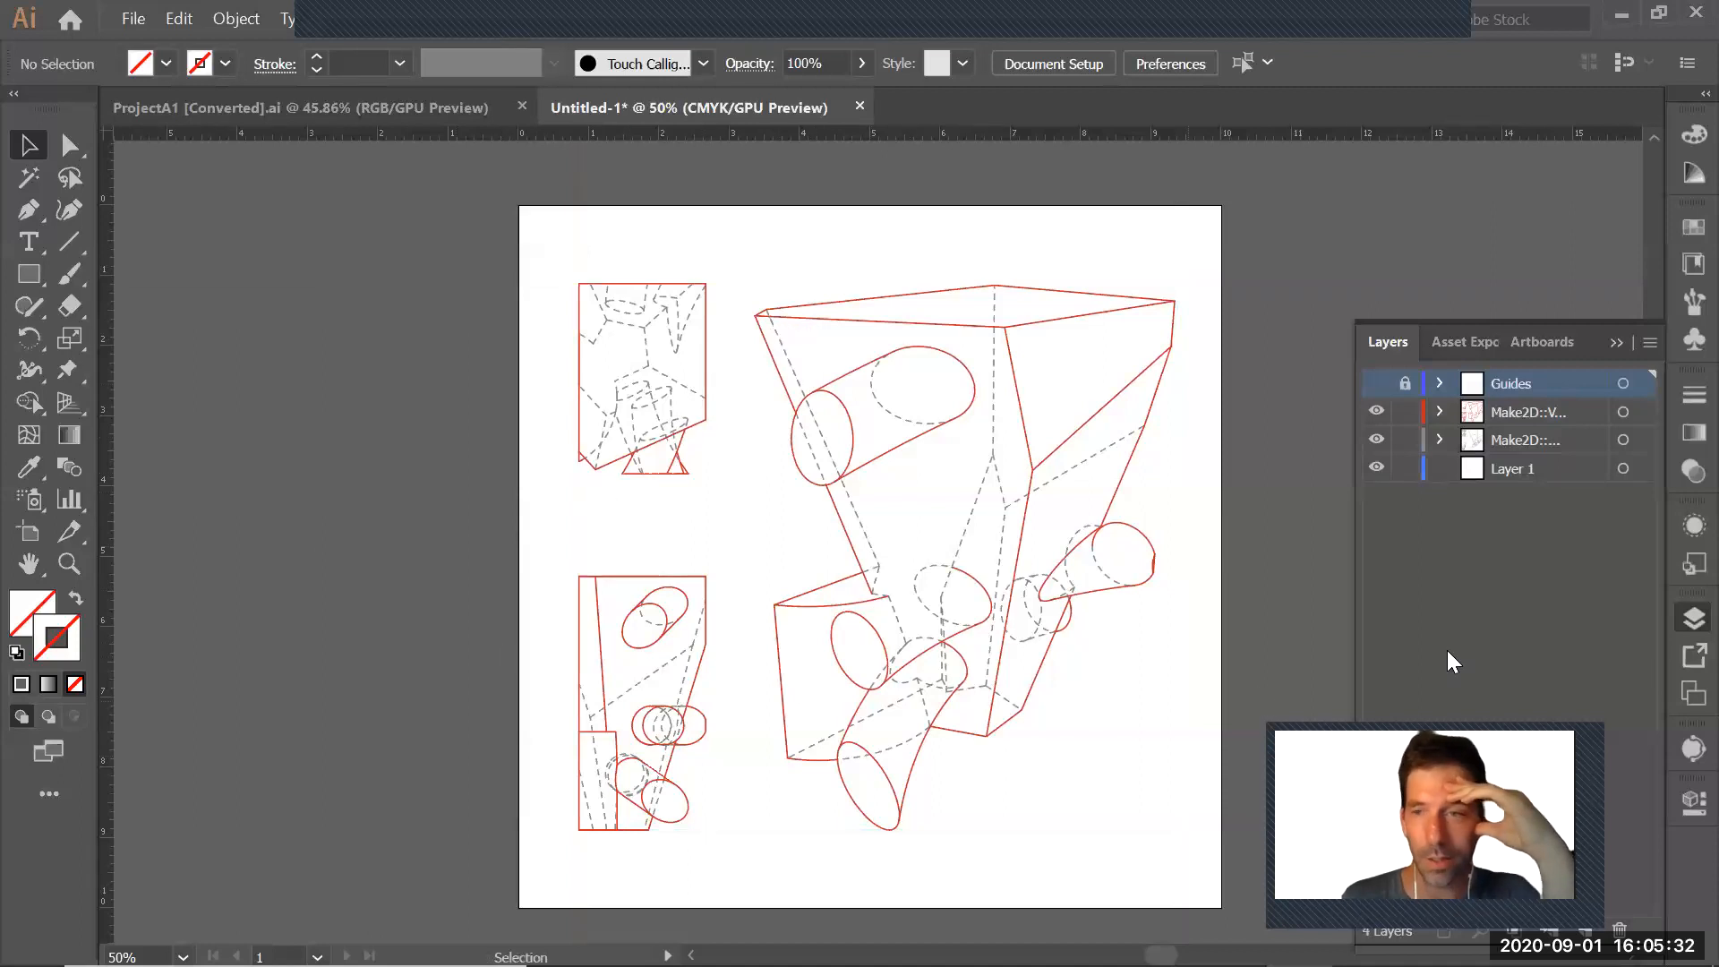
# Target the whole Make2D visible-curves layer and set its stroke weight to 0.75 pt
pyautogui.moveTo(1359, 410); pyautogui.dragTo(1232, 419)
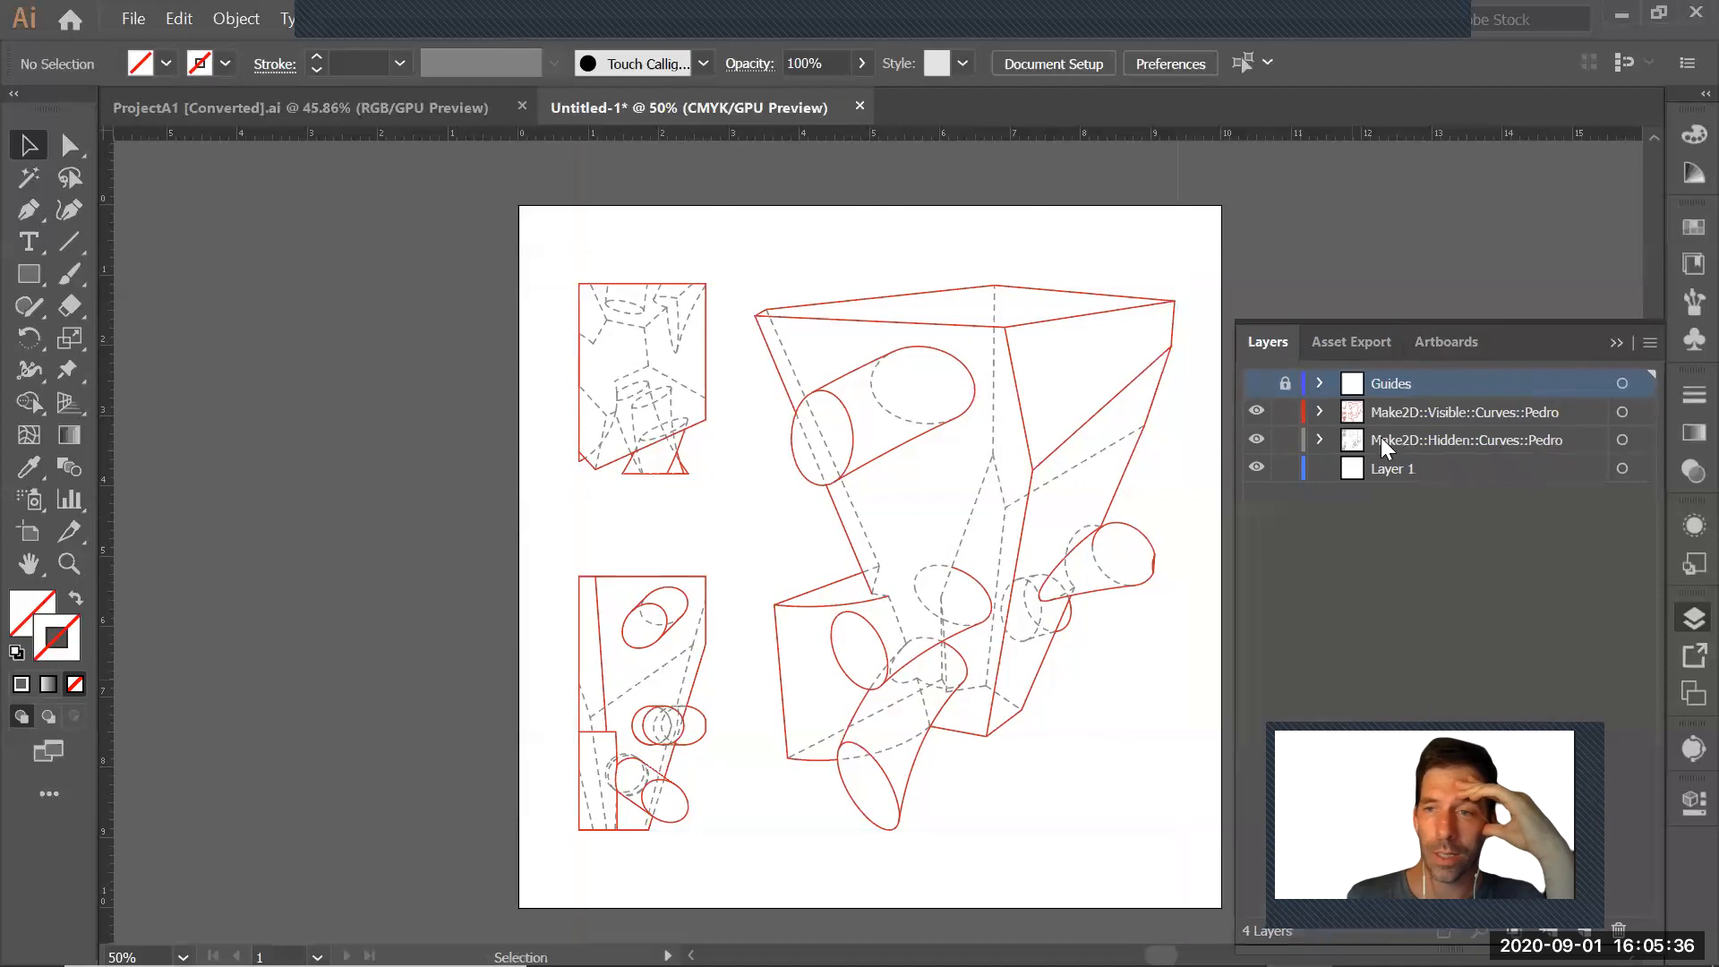
pyautogui.click(1621, 412)
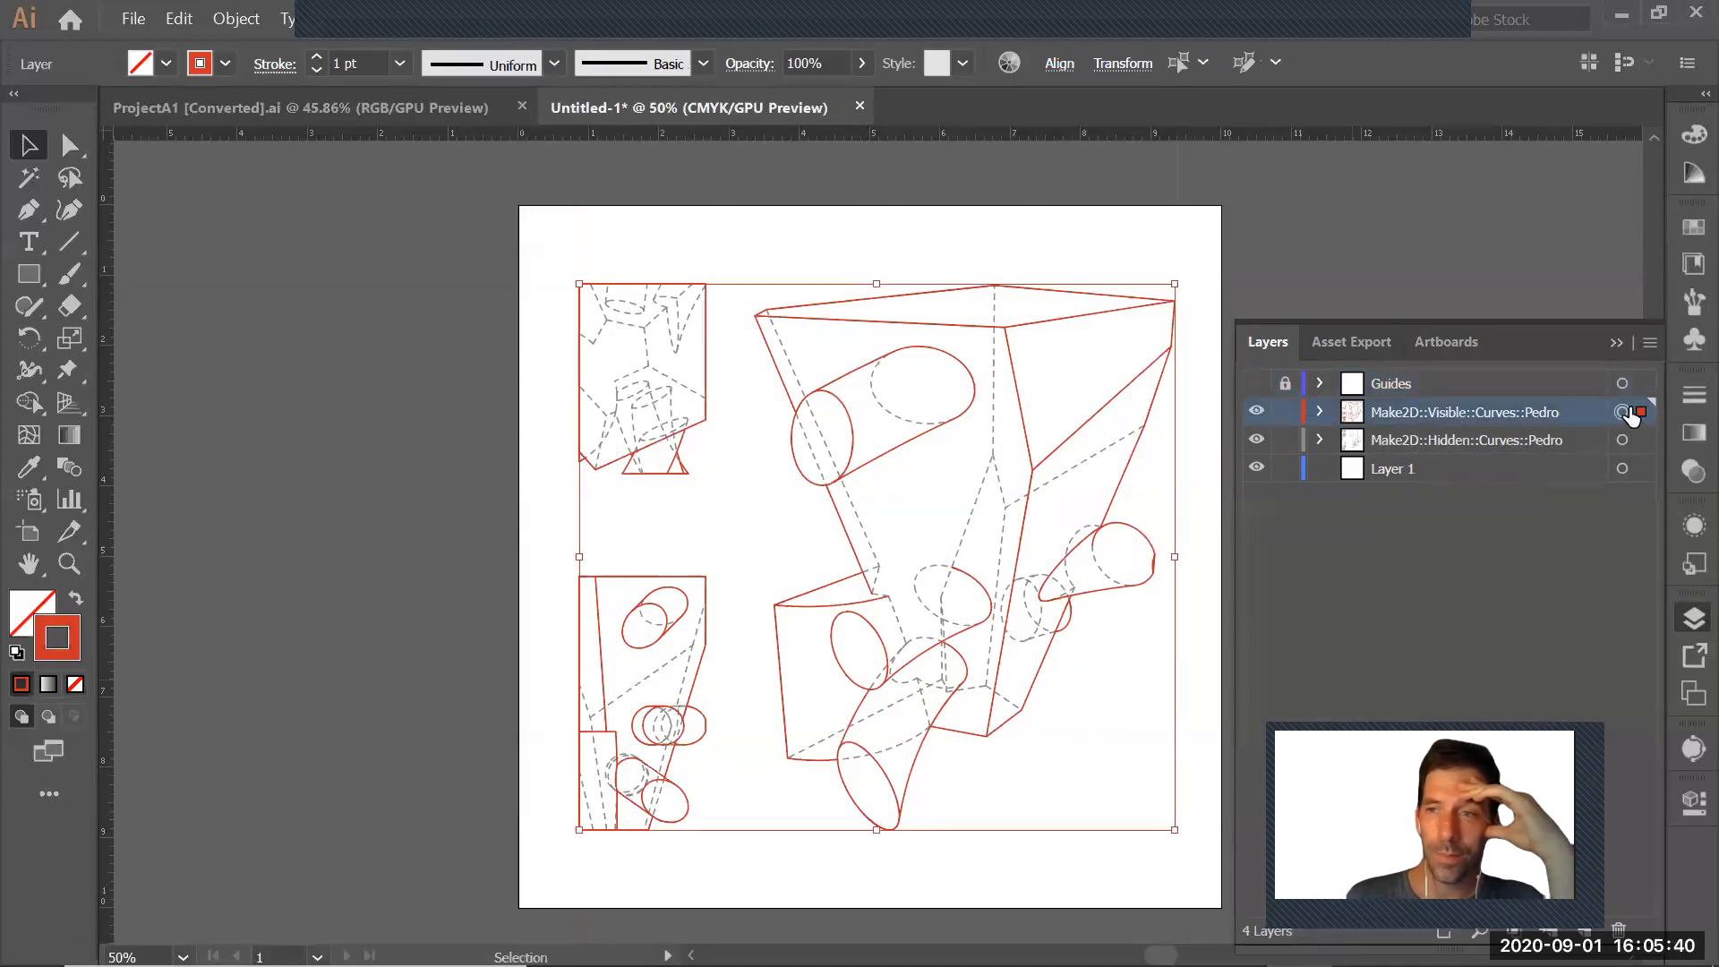
pyautogui.click(1691, 396)
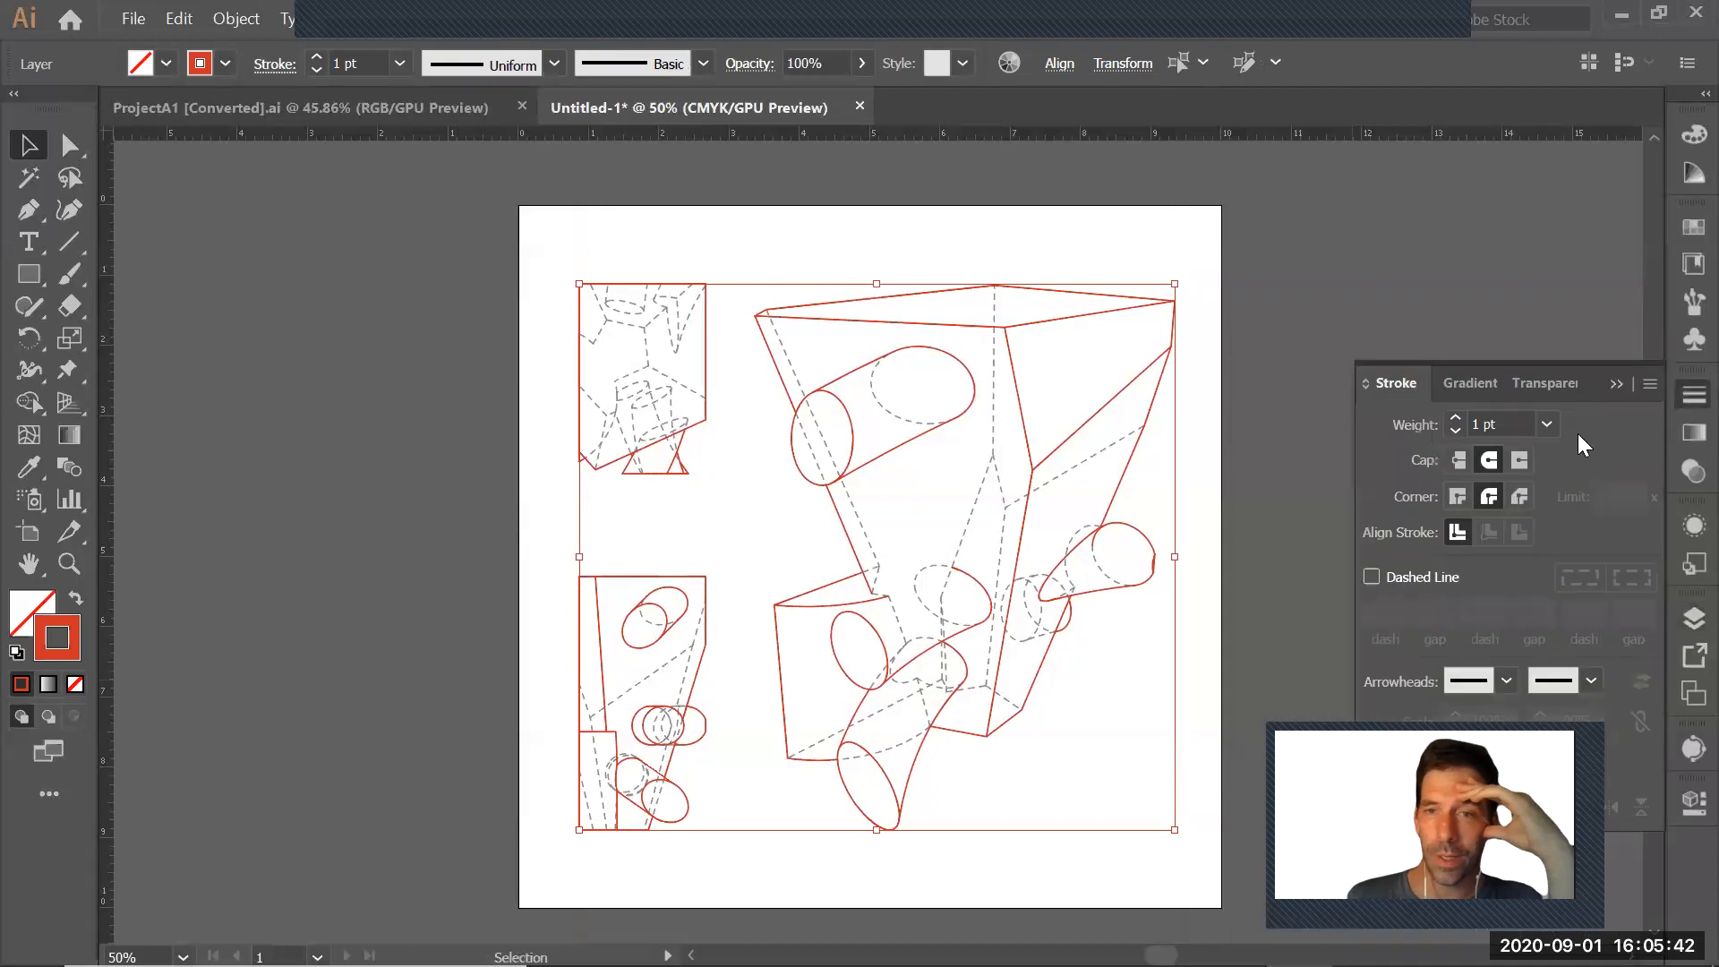
pyautogui.click(1551, 424)
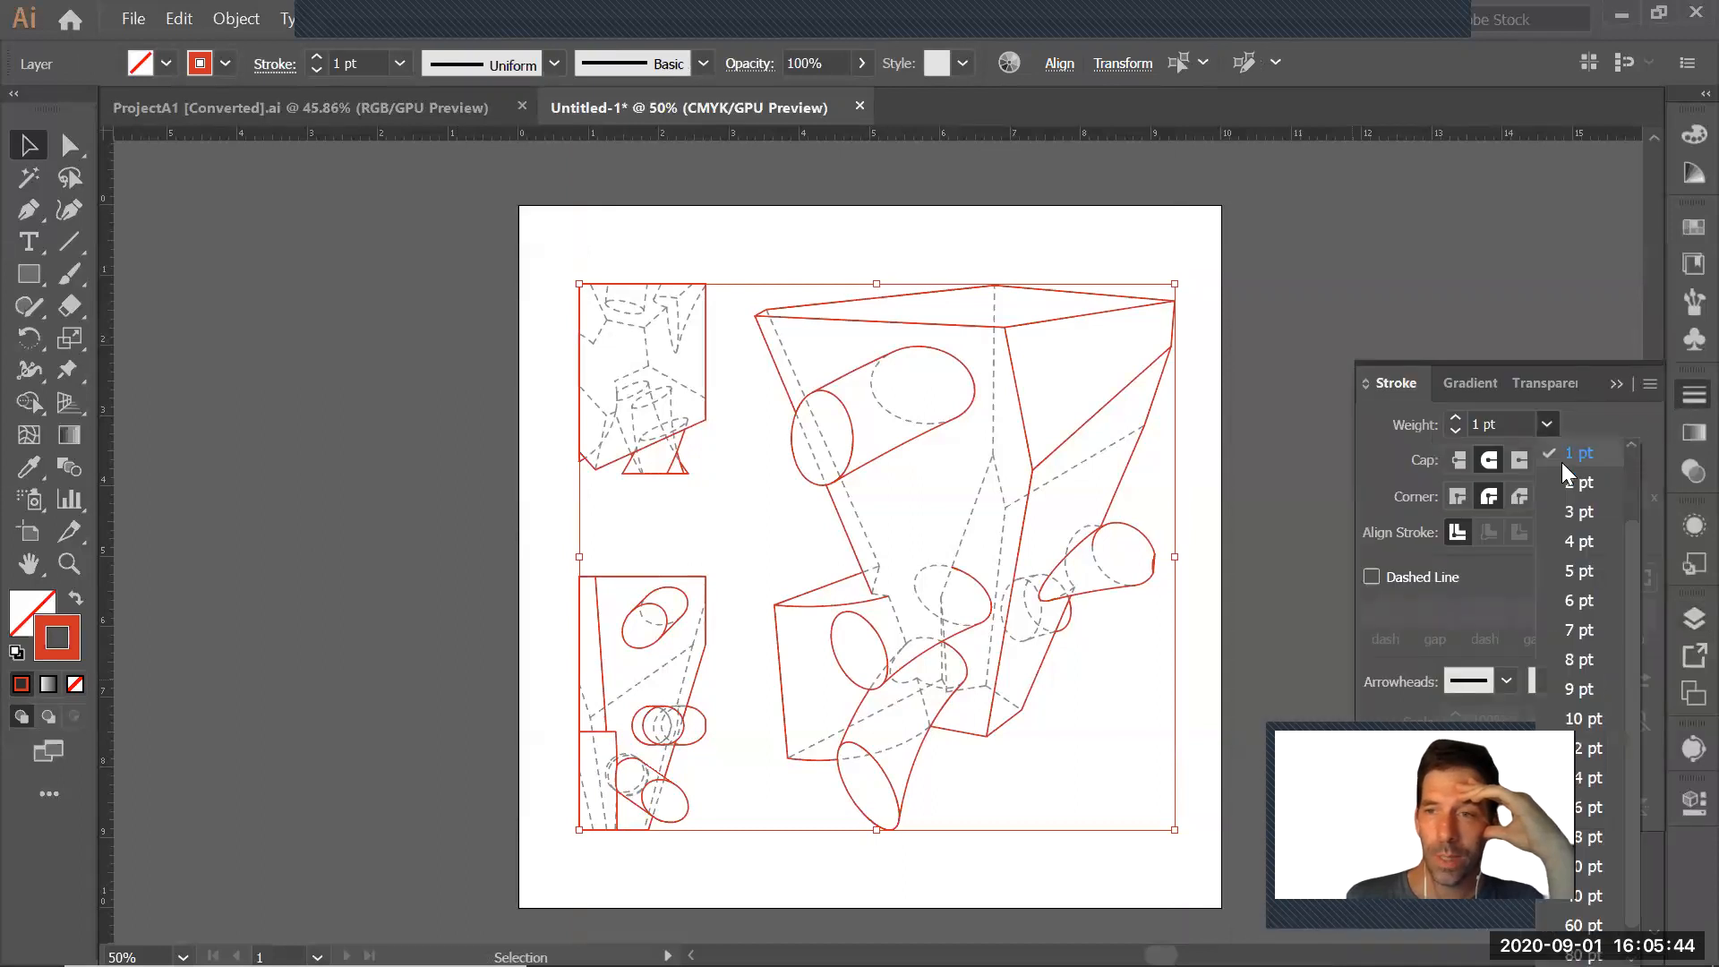
pyautogui.click(1584, 475)
# Change the stroke color of the visible curves to a fully saturated blue
pyautogui.doubleClick(56, 637)
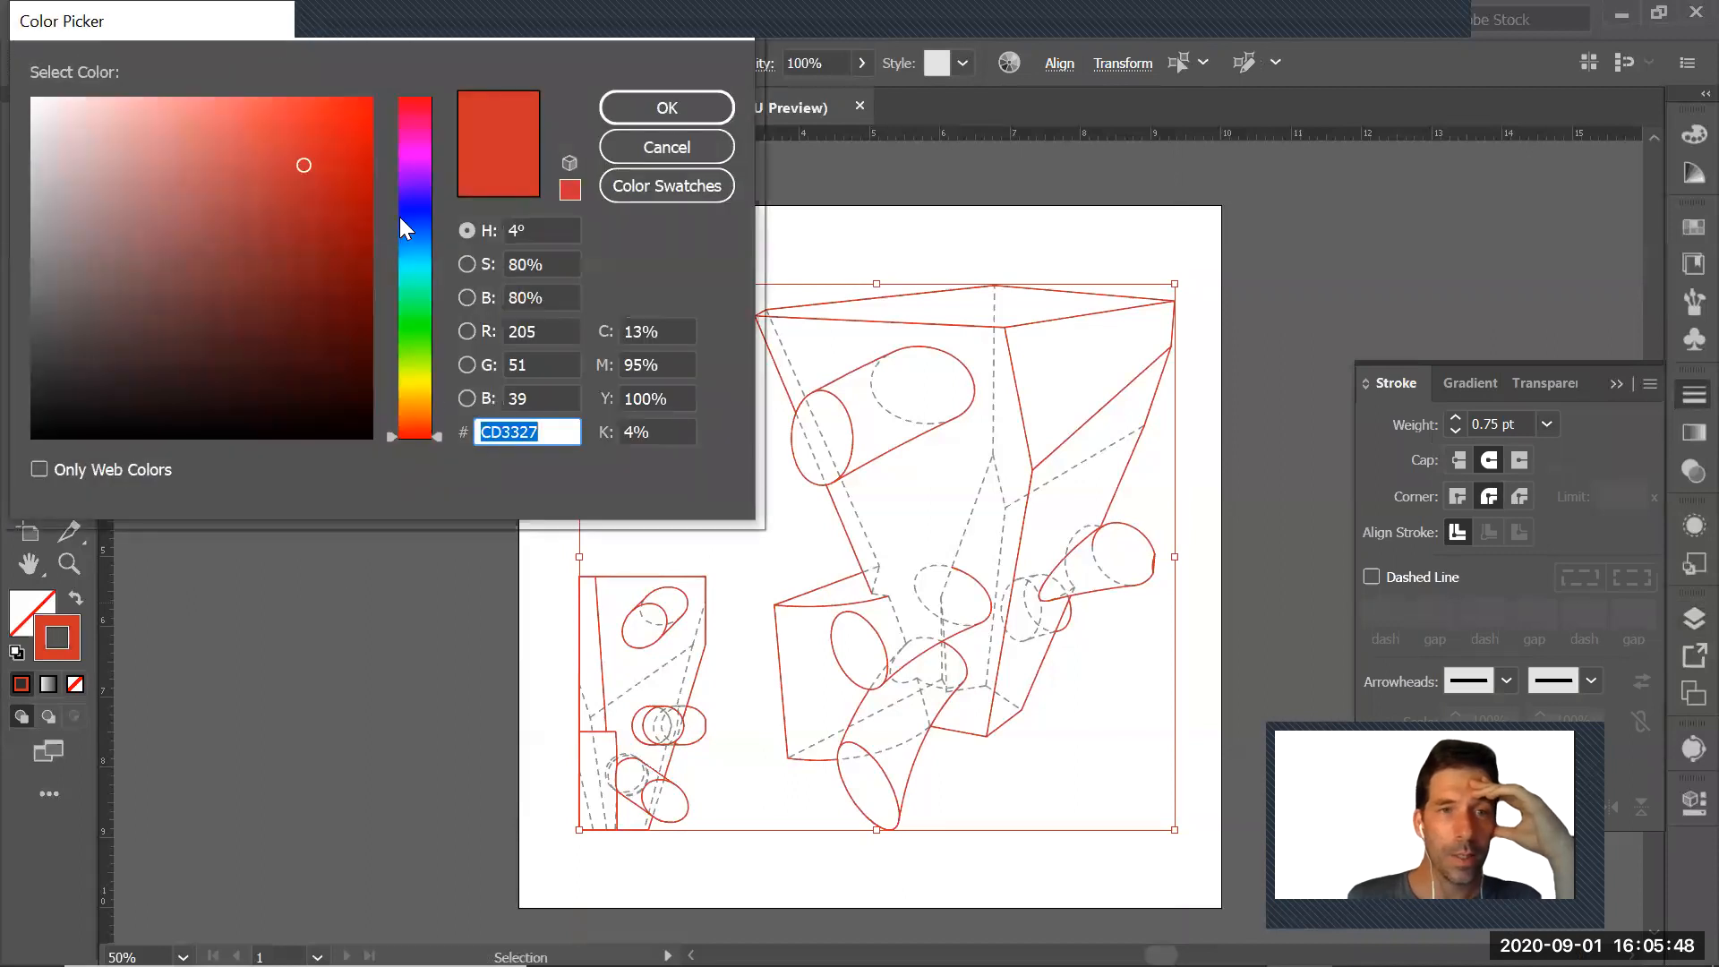
pyautogui.click(400, 218)
pyautogui.click(370, 98)
pyautogui.click(652, 108)
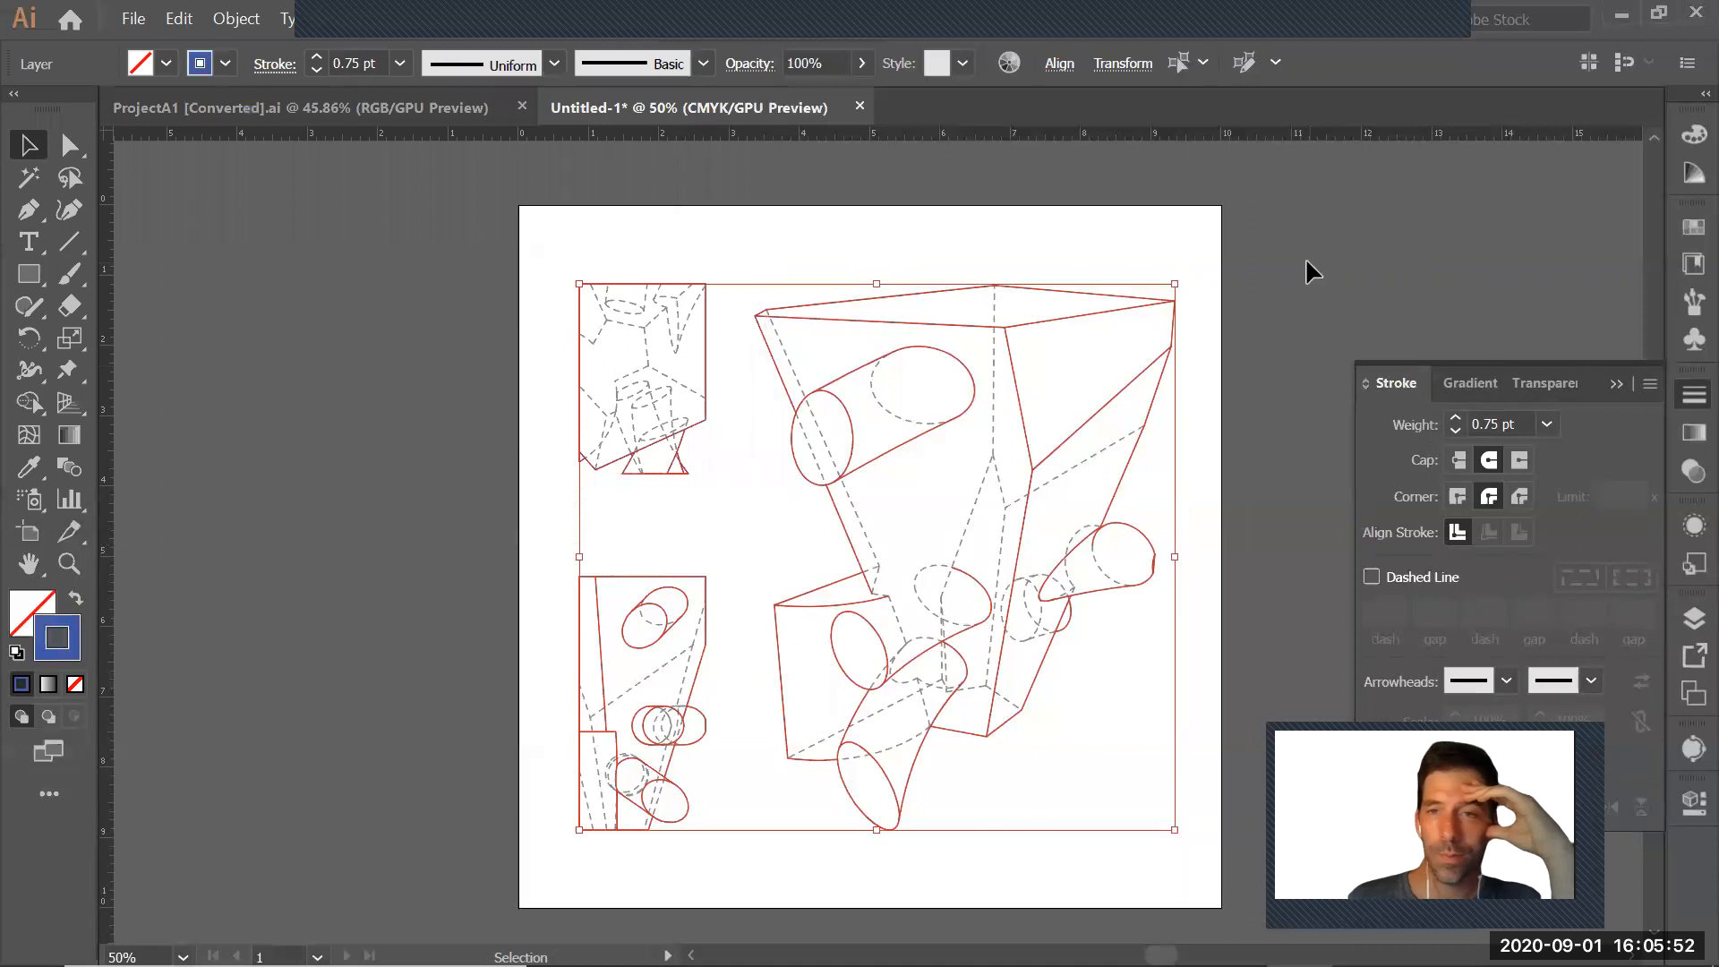
pyautogui.click(1257, 264)
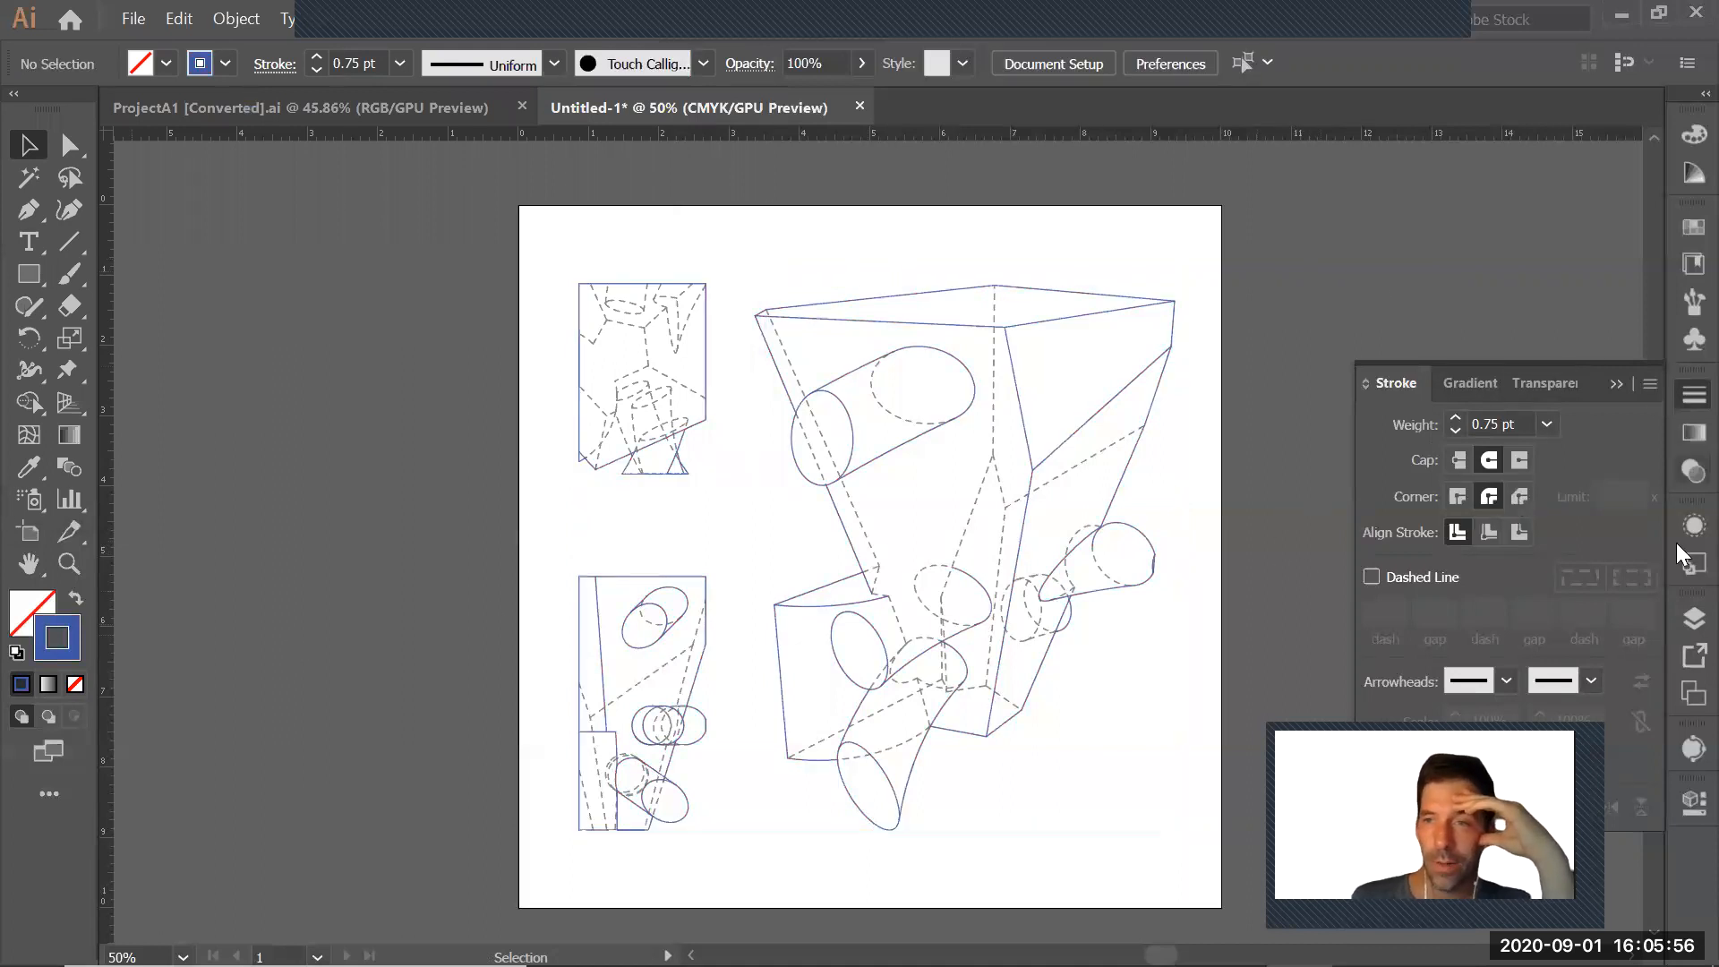
# Target the whole Make2D hidden-curves layer and set its stroke weight to 0.5 pt
pyautogui.click(1693, 620)
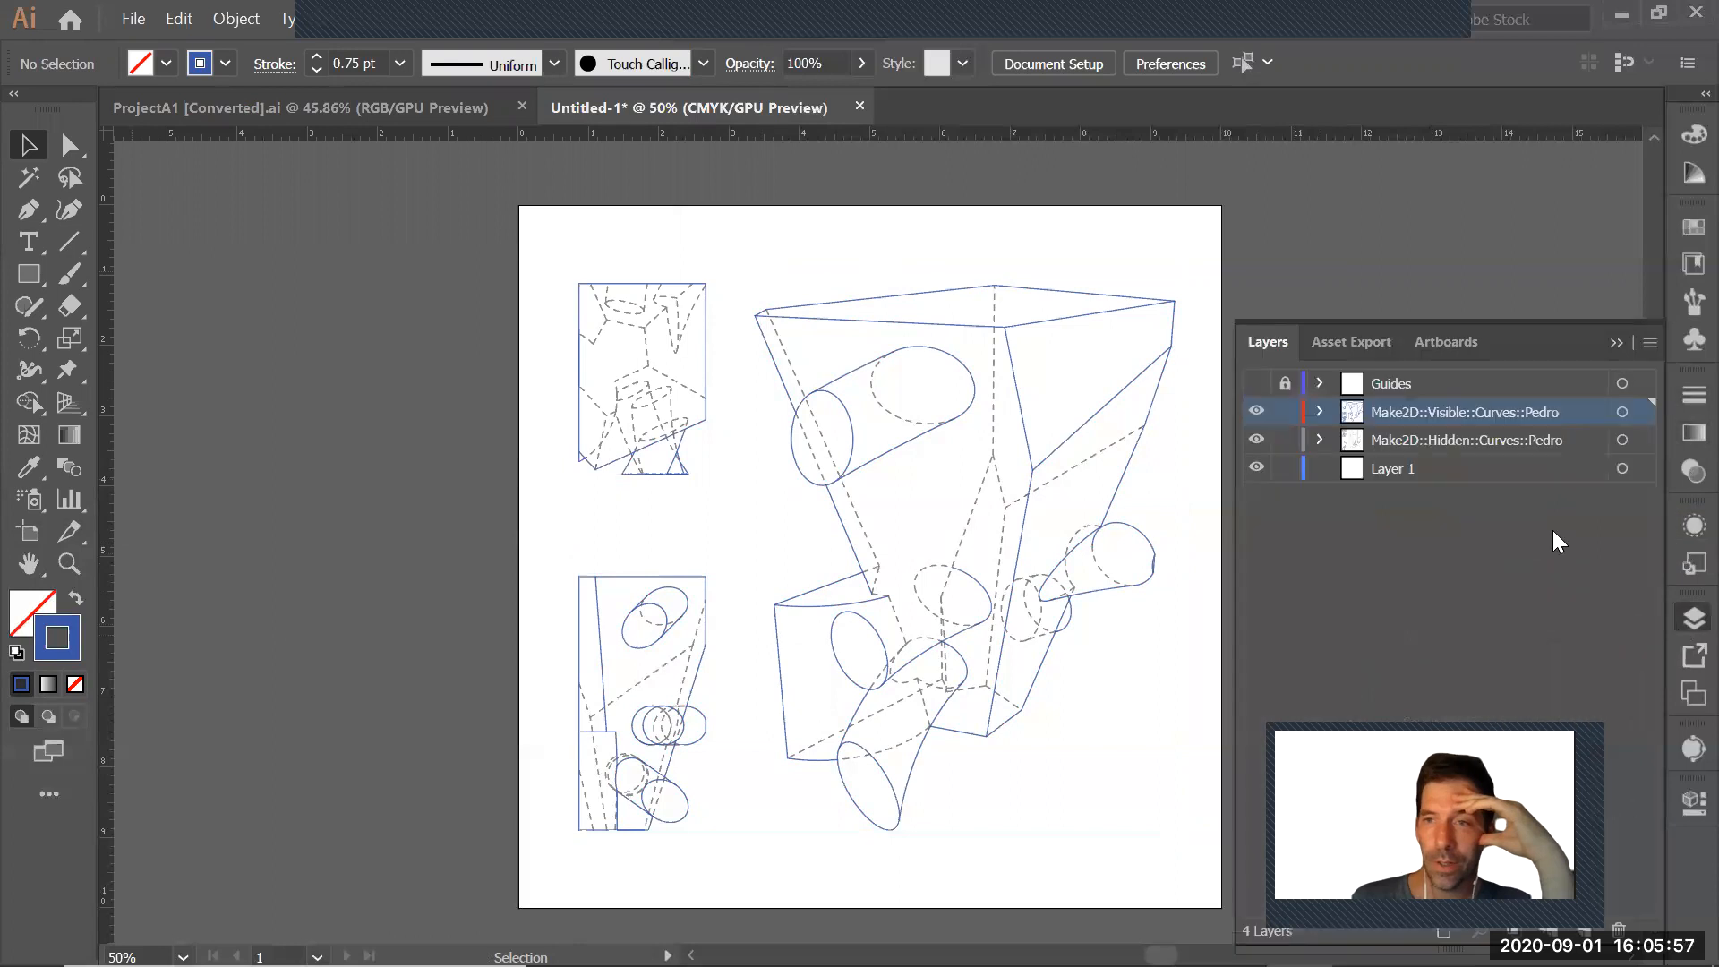
pyautogui.click(1622, 441)
pyautogui.click(1681, 399)
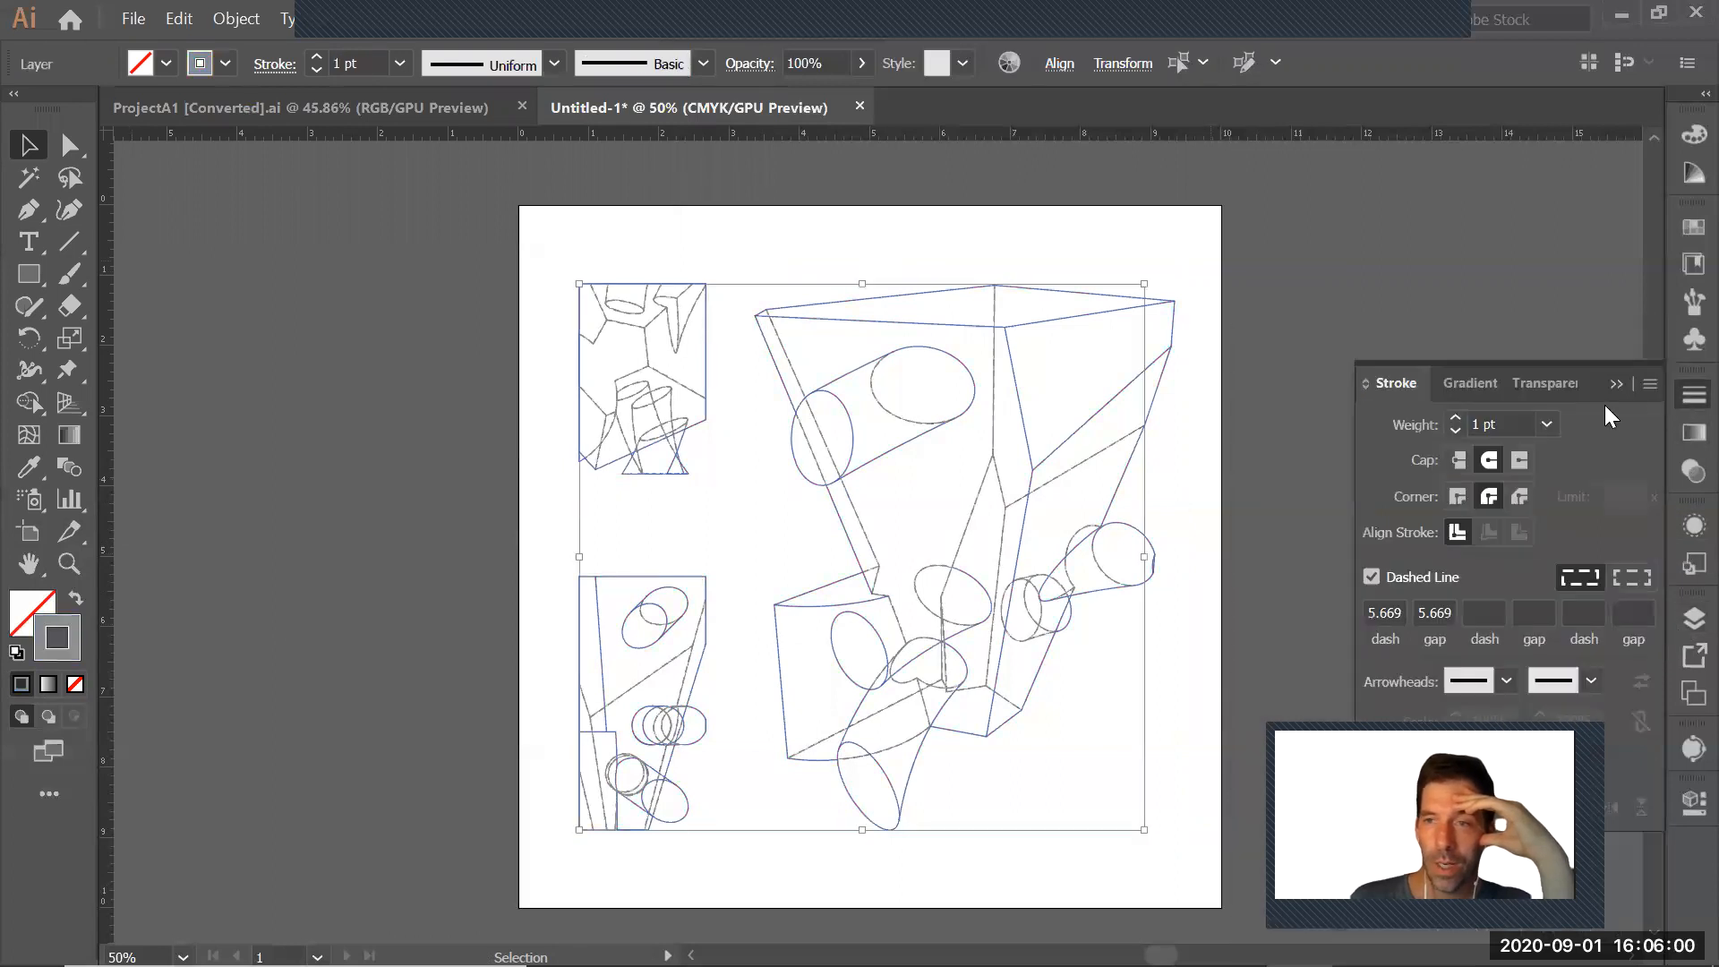
pyautogui.click(1545, 424)
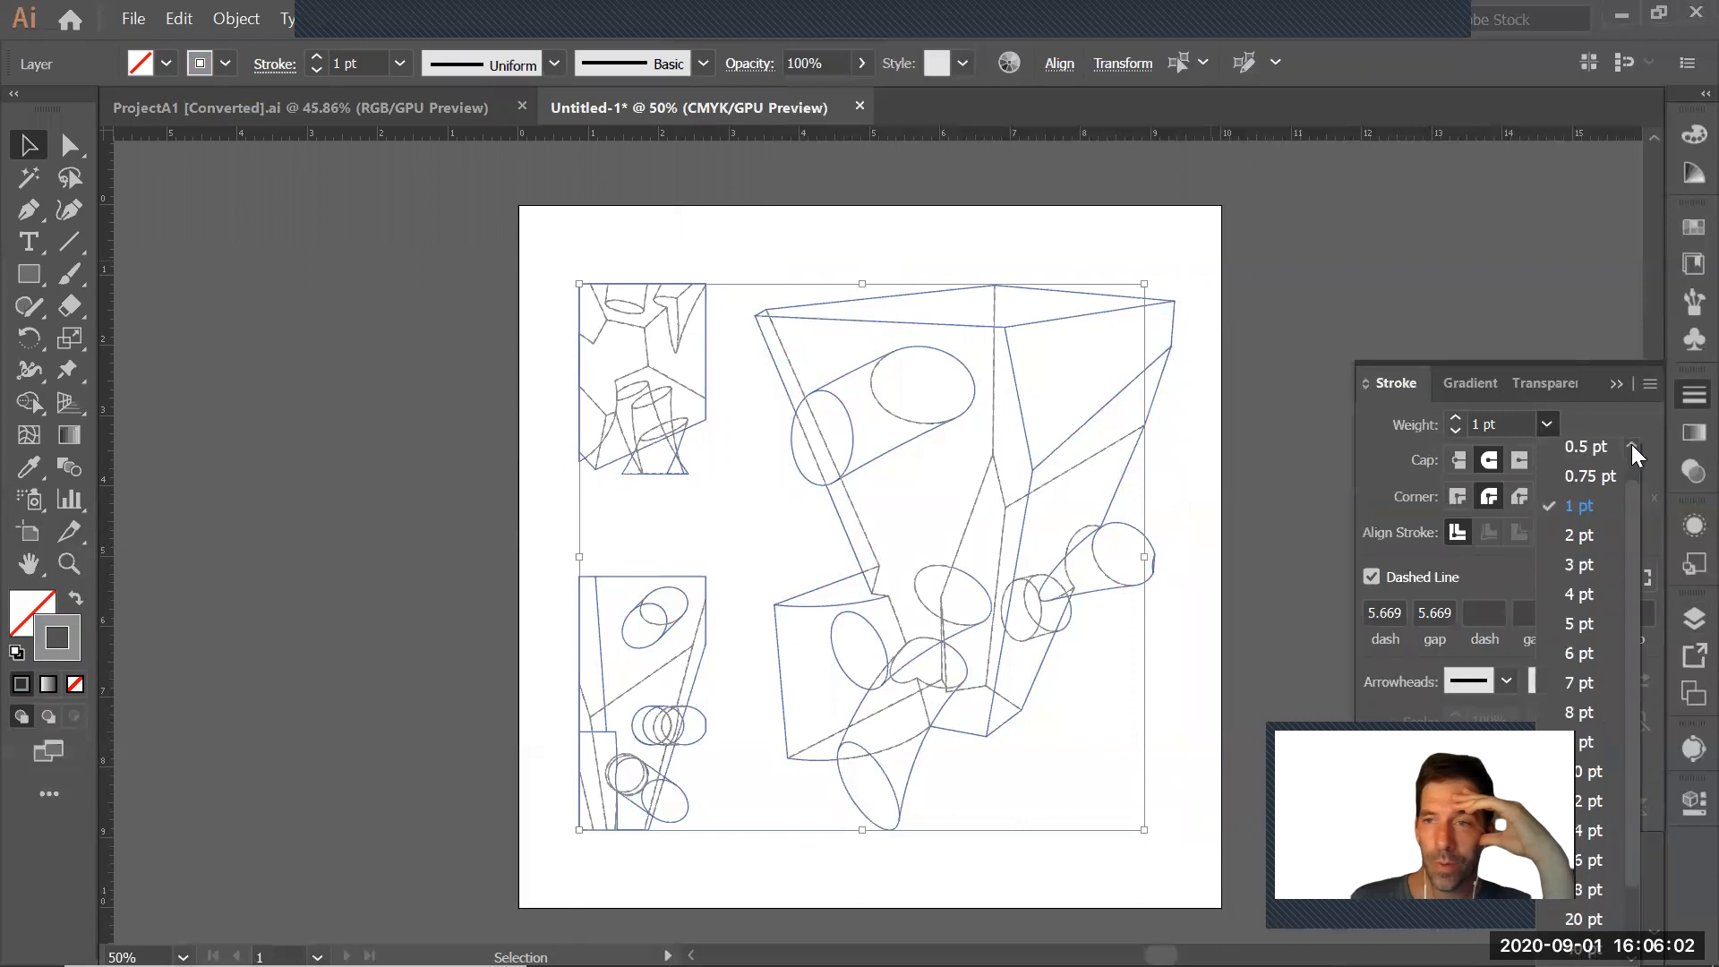
pyautogui.click(1586, 446)
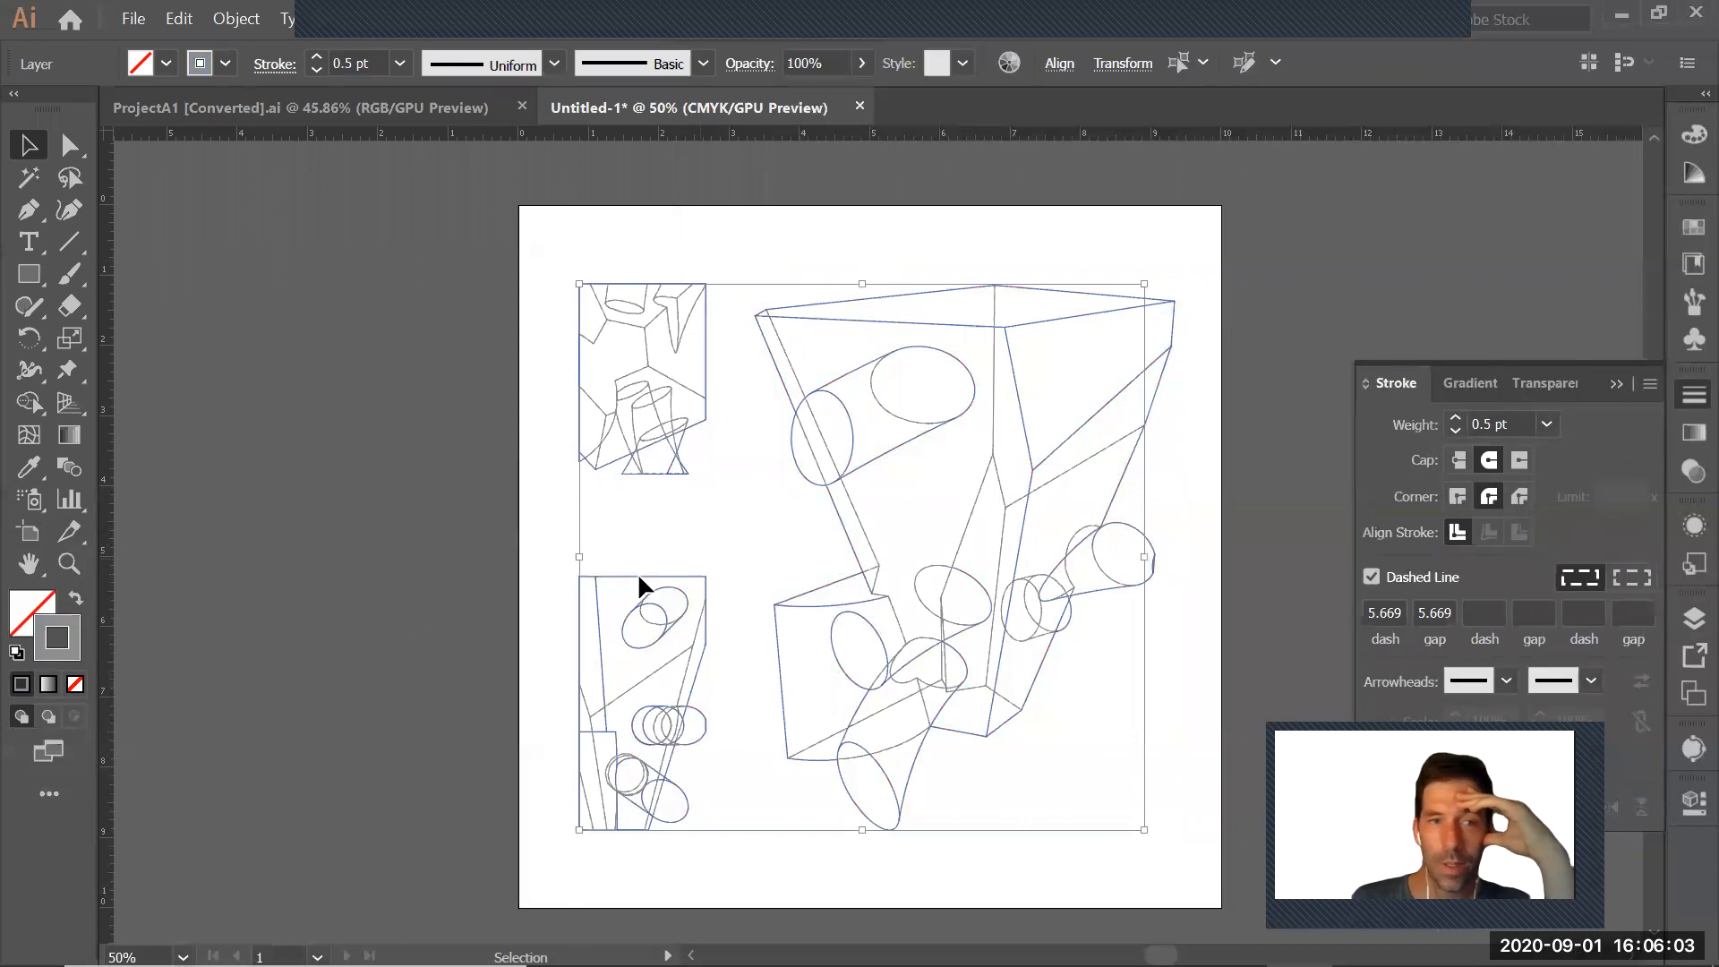
# Change the stroke color of the hidden curves to the light gray AFAFAF
pyautogui.doubleClick(74, 641)
pyautogui.moveTo(116, 265)
pyautogui.mouseDown()
pyautogui.moveTo(54, 257)
pyautogui.moveTo(32, 204)
pyautogui.mouseUp()
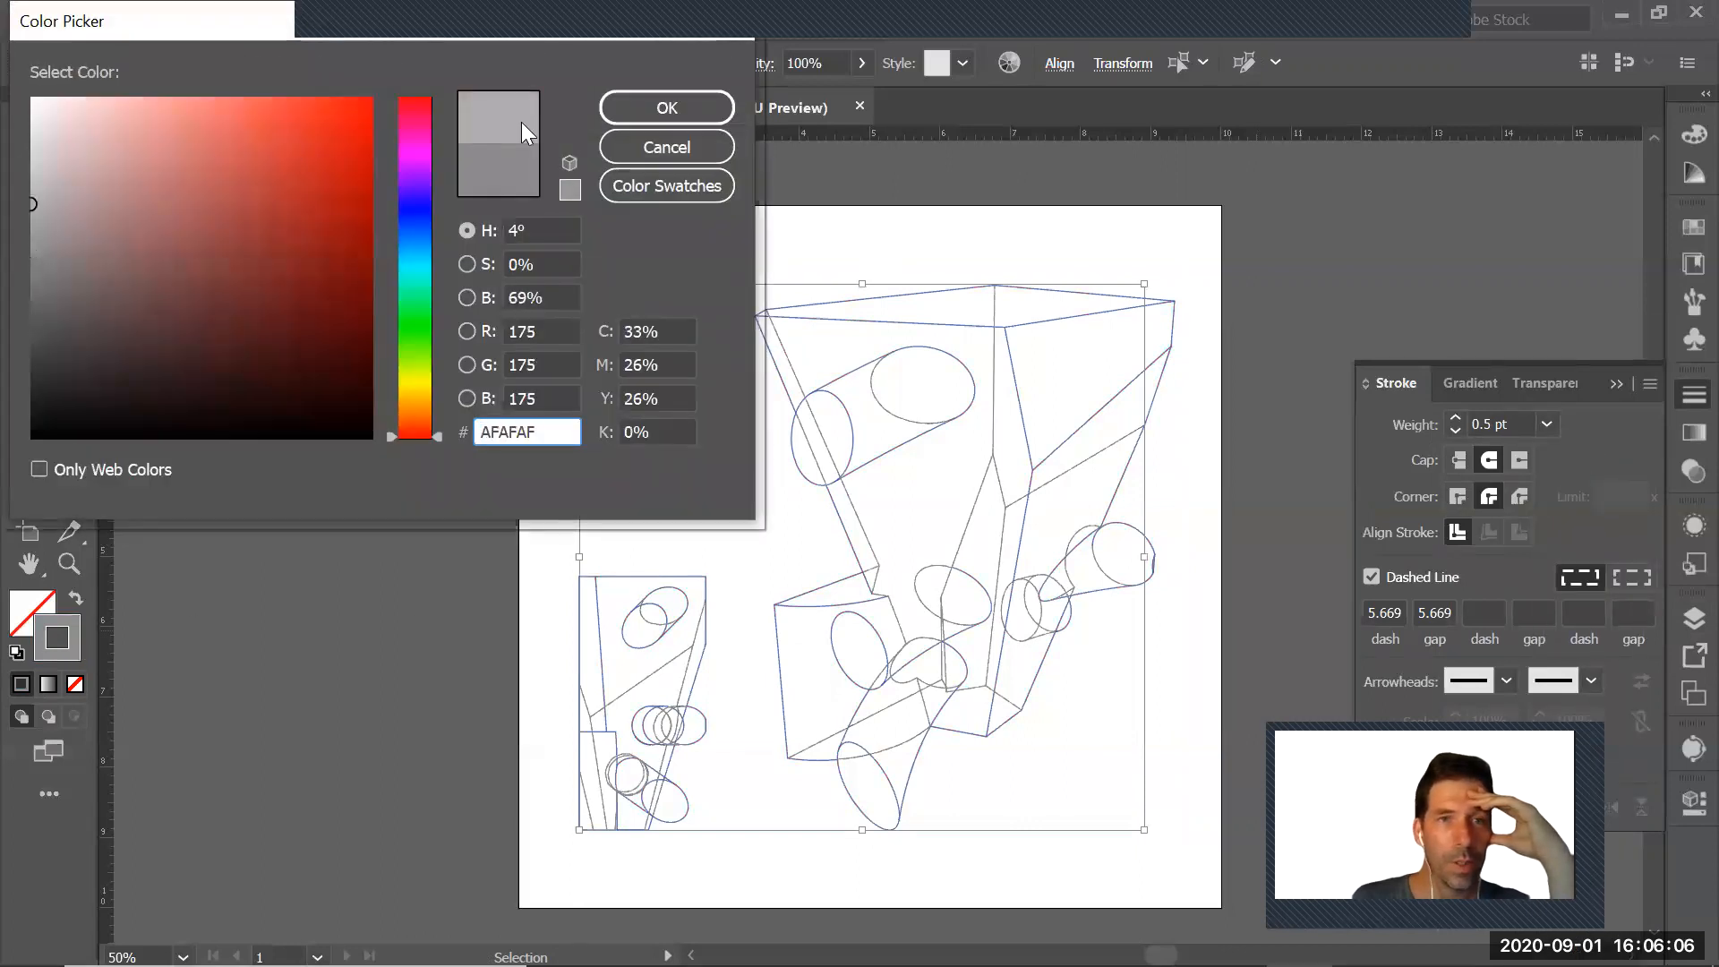
pyautogui.click(667, 109)
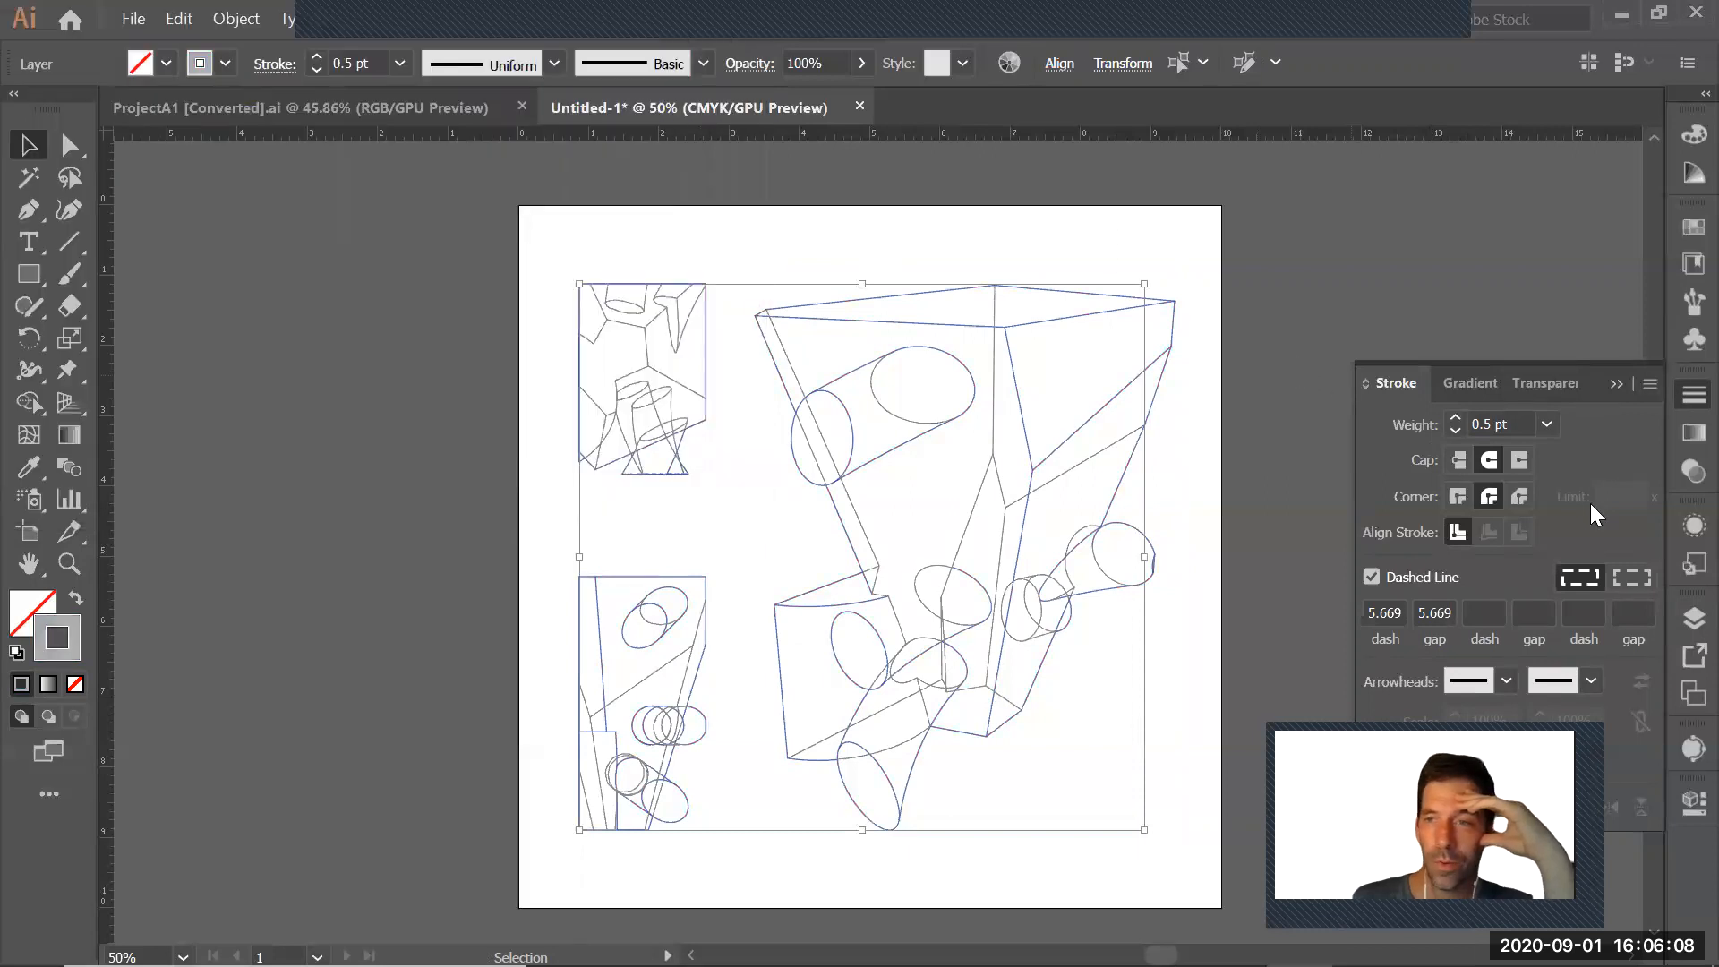
# Set the hidden curves' dashed line to a 2 pt dash and 2 pt gap, deselect, and inspect the dashes up close
pyautogui.click(1387, 620)
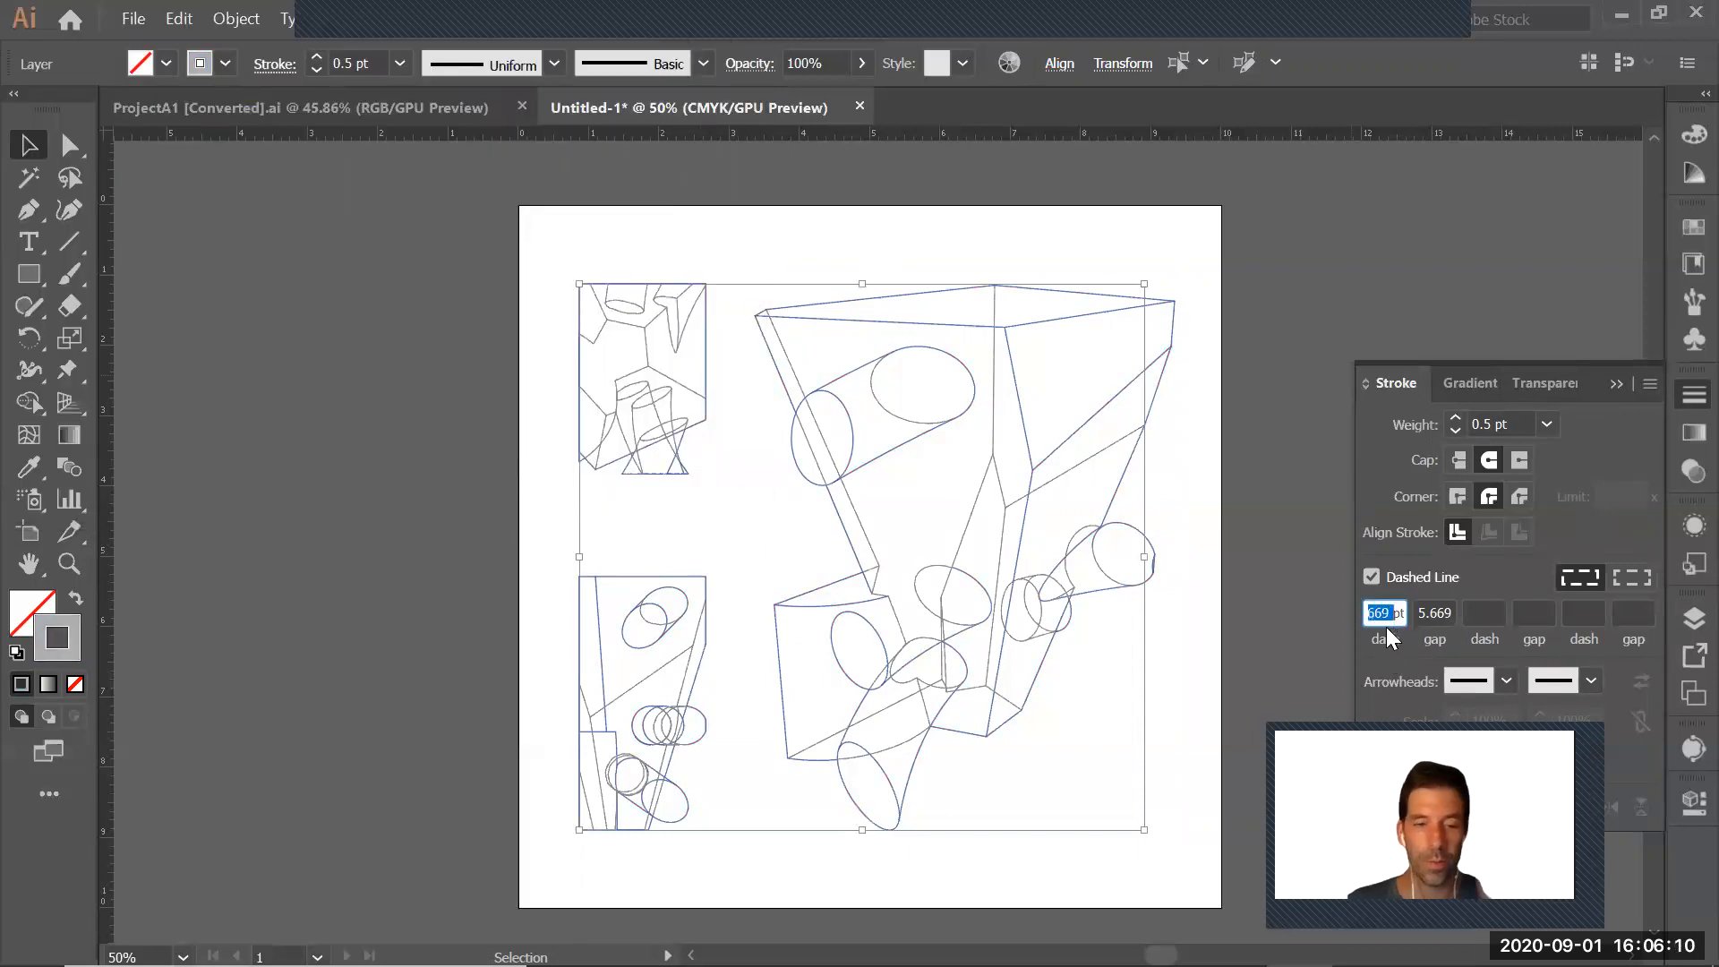
pyautogui.write('2')
pyautogui.press('Tab')
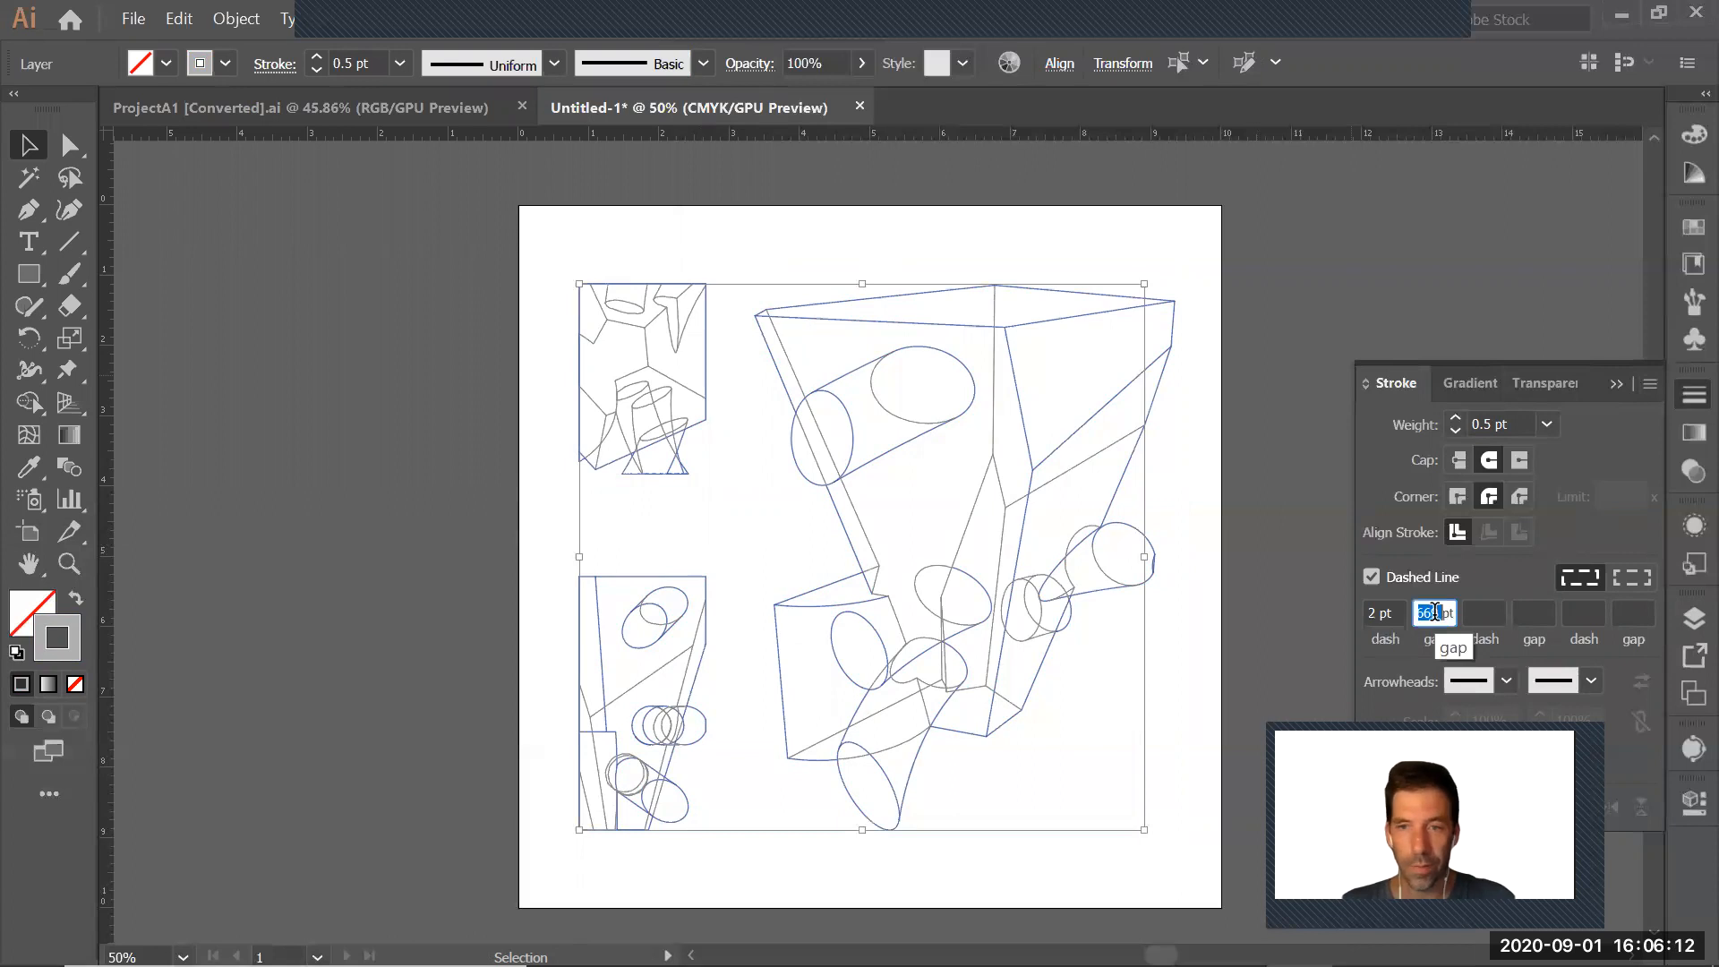
pyautogui.write('2')
pyautogui.press('Return')
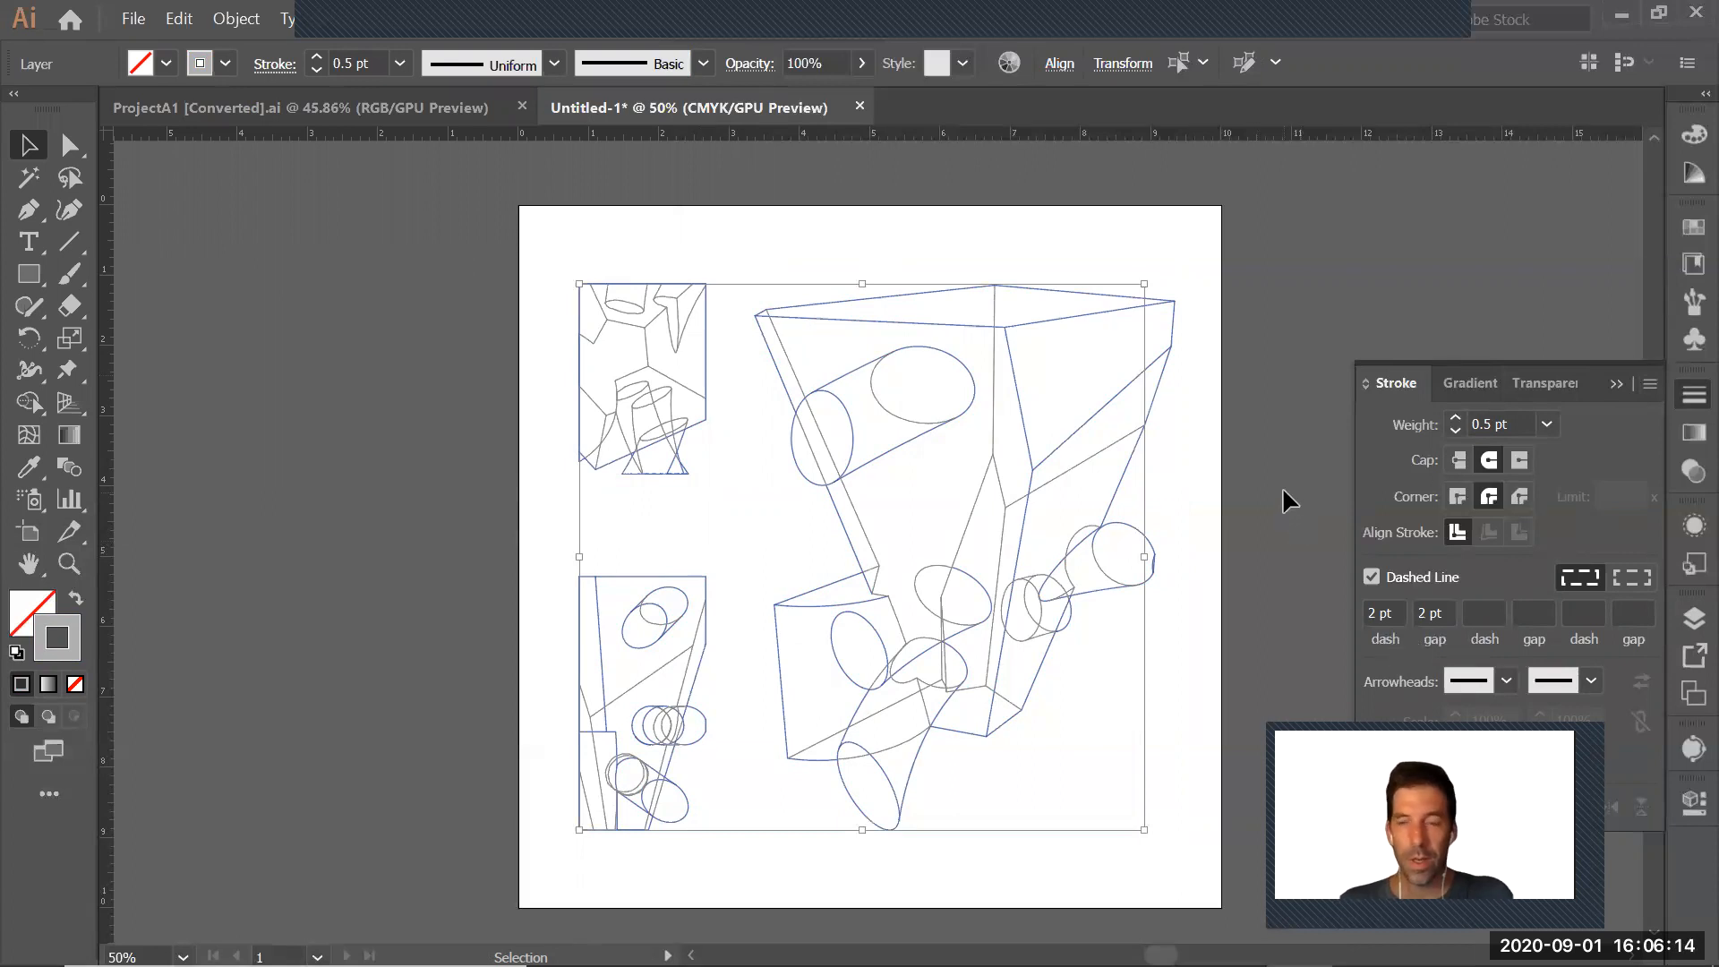
pyautogui.click(1615, 389)
pyautogui.click(1355, 484)
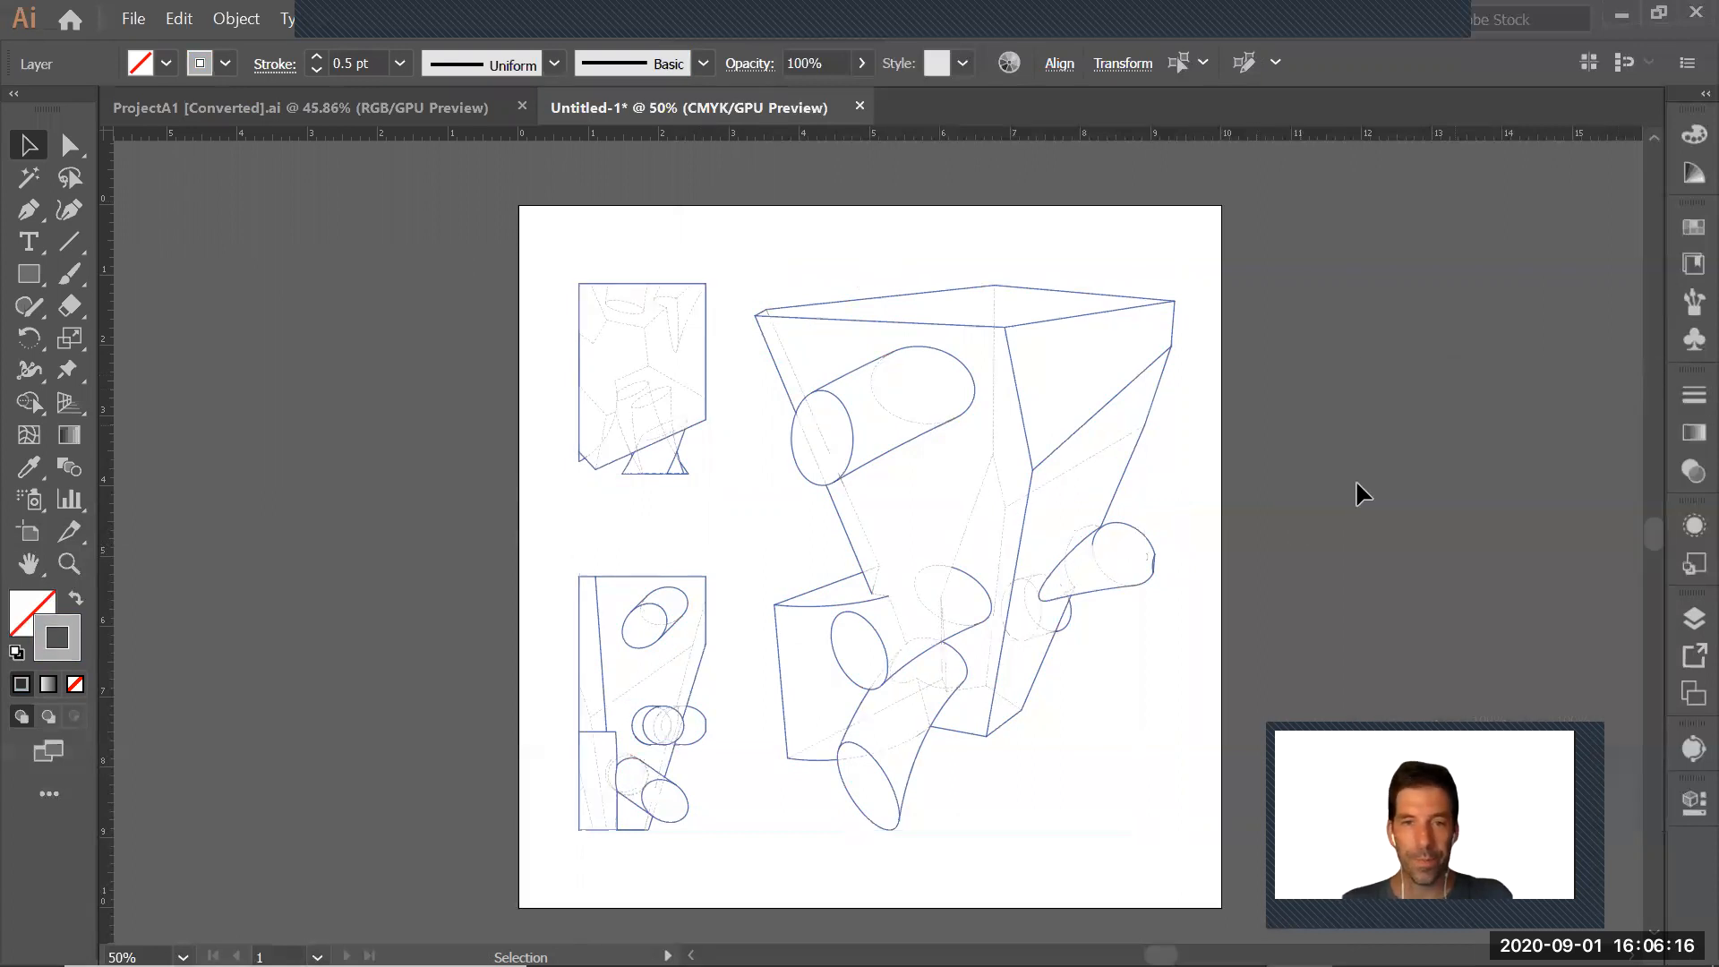
pyautogui.press('z')
pyautogui.moveTo(673, 260); pyautogui.dragTo(1195, 687)
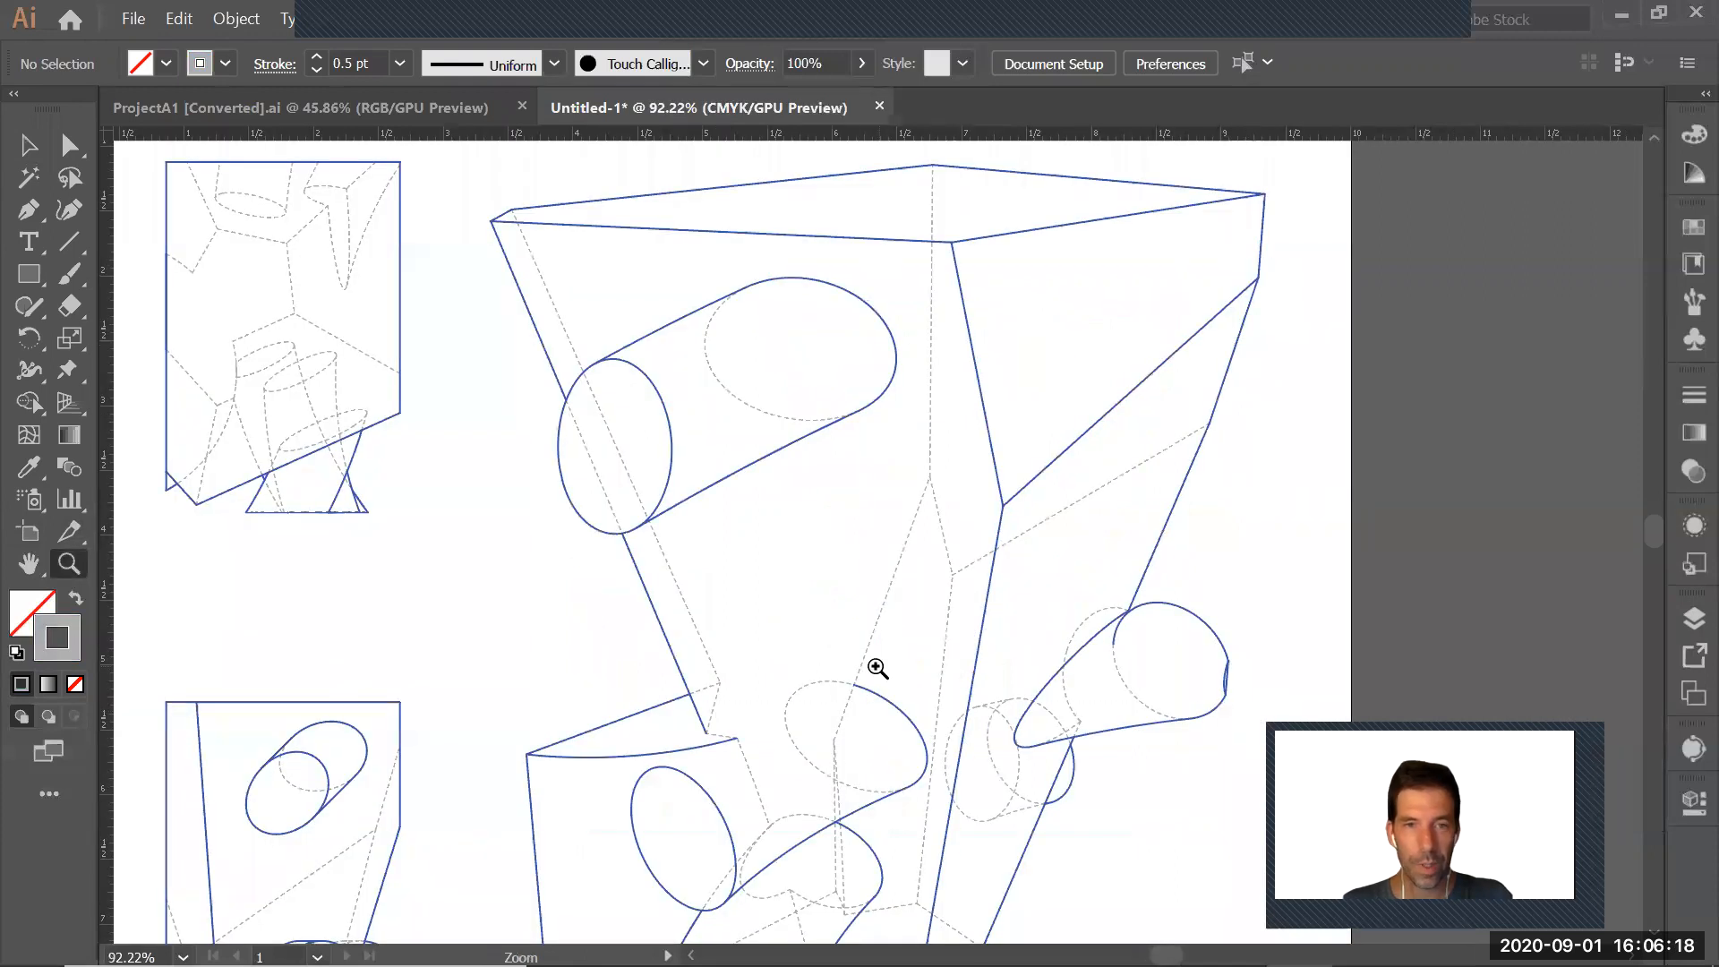
pyautogui.keyDown('alt'); pyautogui.click(808, 623); pyautogui.keyUp('alt')
pyautogui.moveTo(908, 721); pyautogui.dragTo(951, 619)
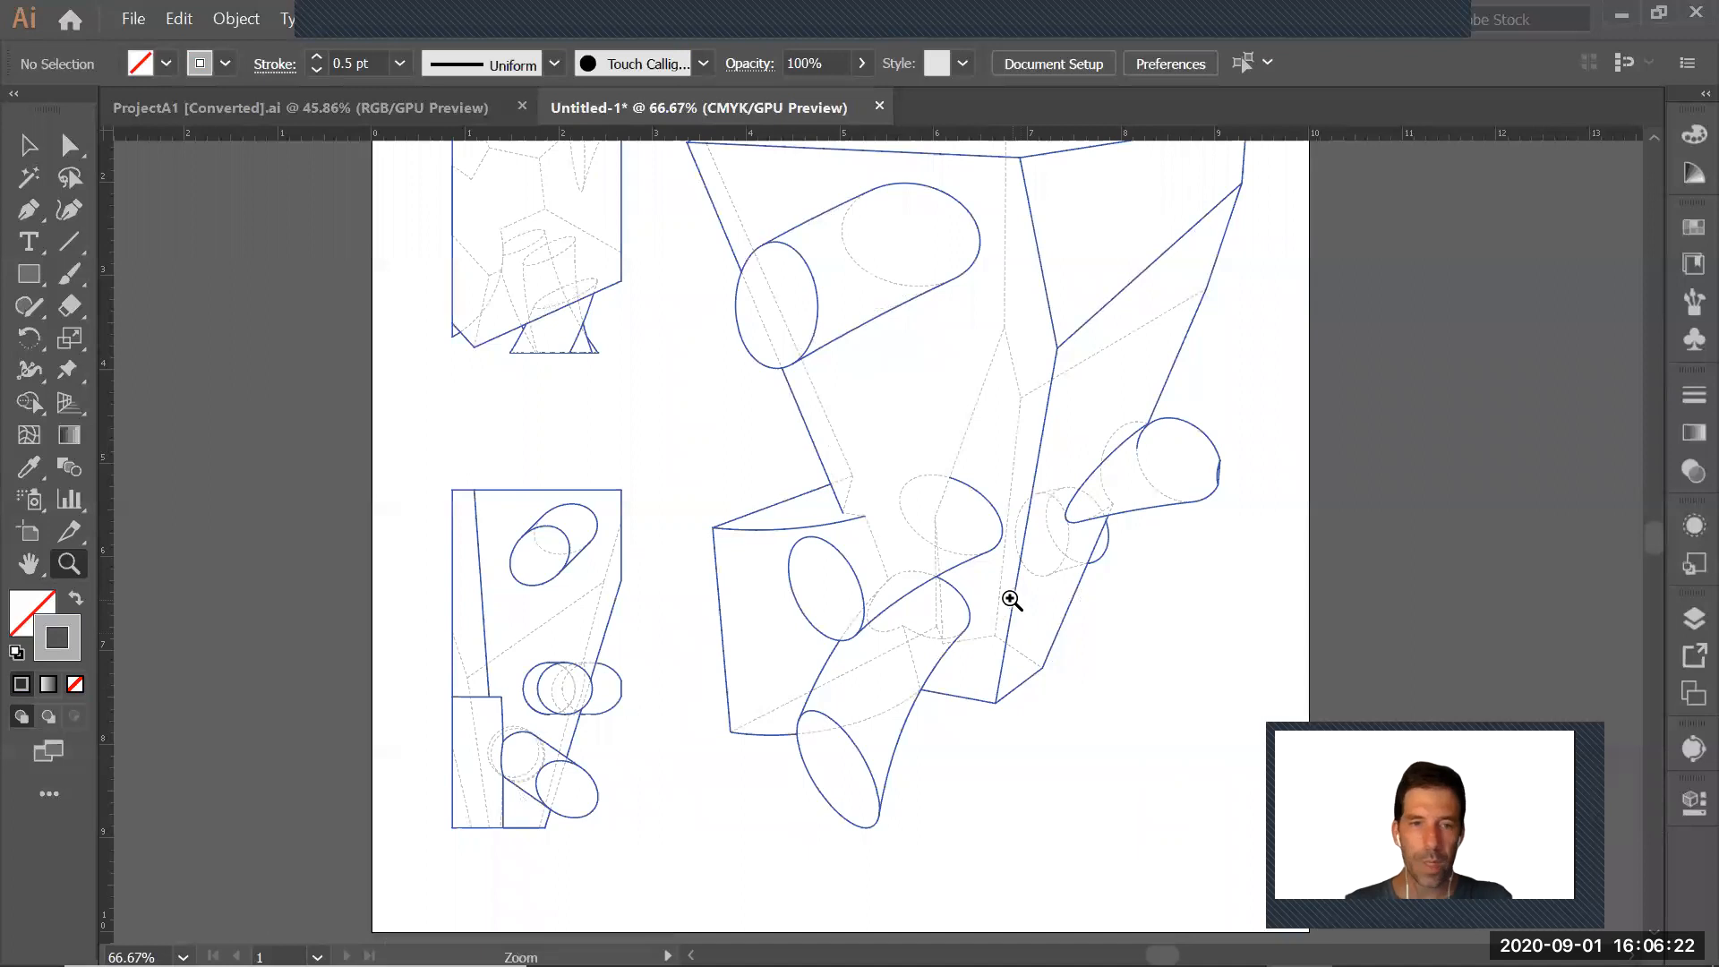
pyautogui.keyDown('alt'); pyautogui.click(958, 606); pyautogui.keyUp('alt')
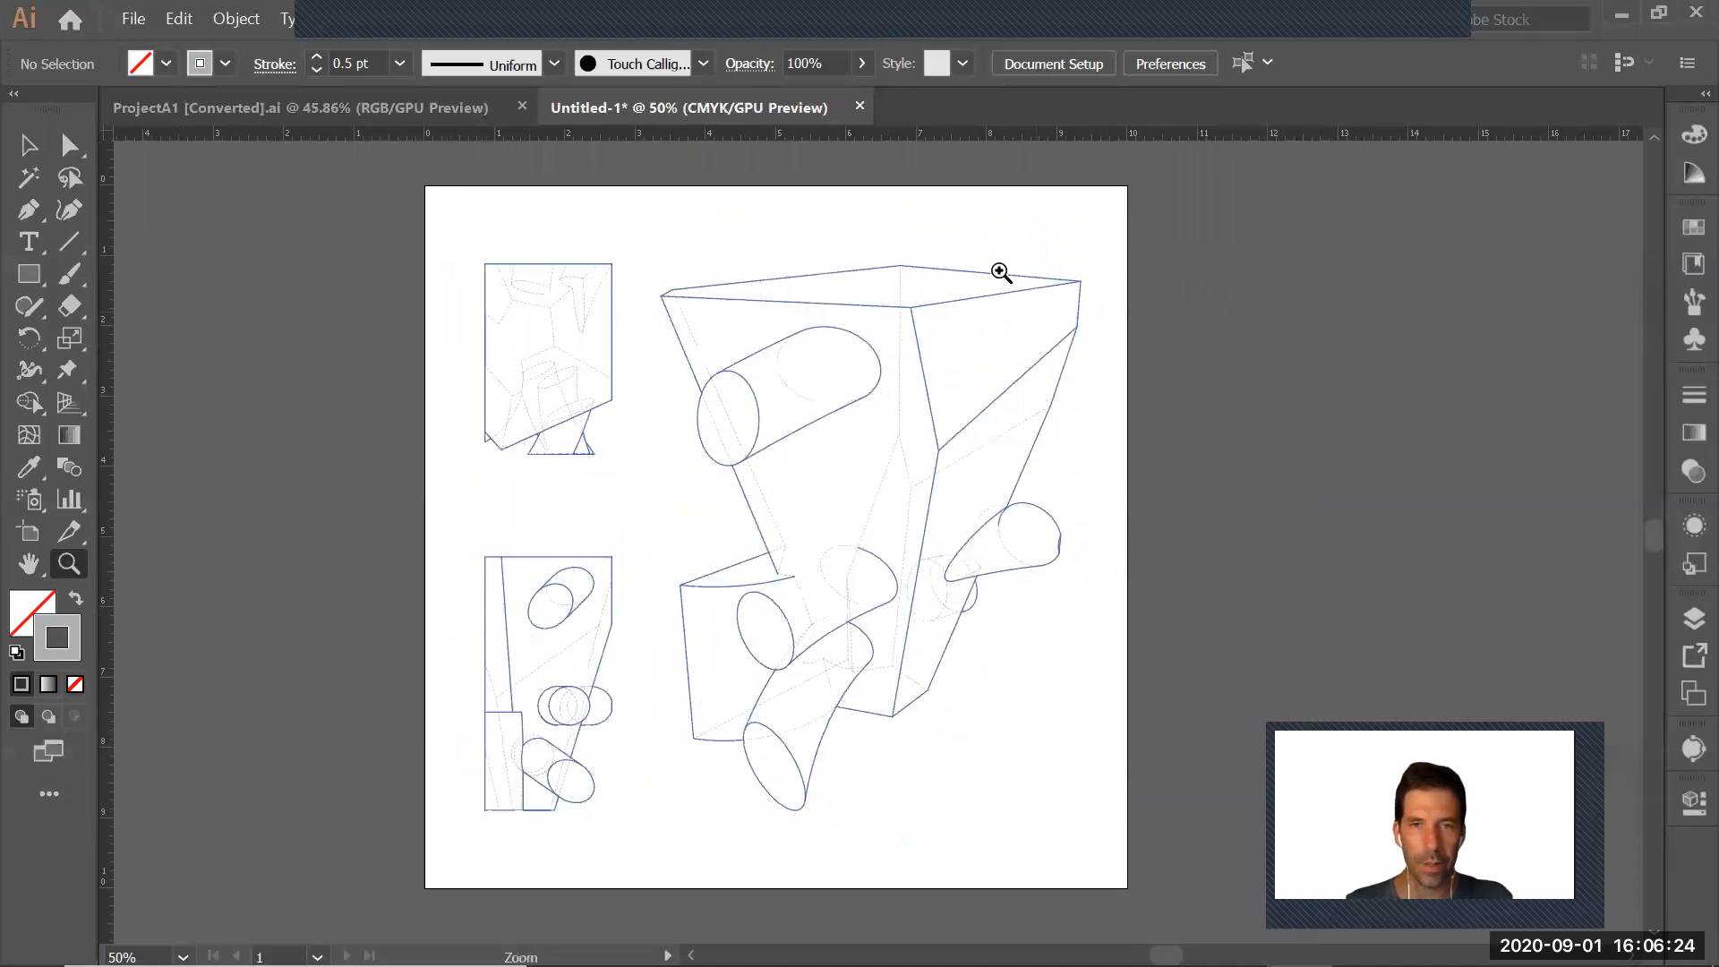
# Target the Make2D visible-curves layer, set its stroke weight to 1 pt, and deselect the drawings
pyautogui.click(1677, 610)
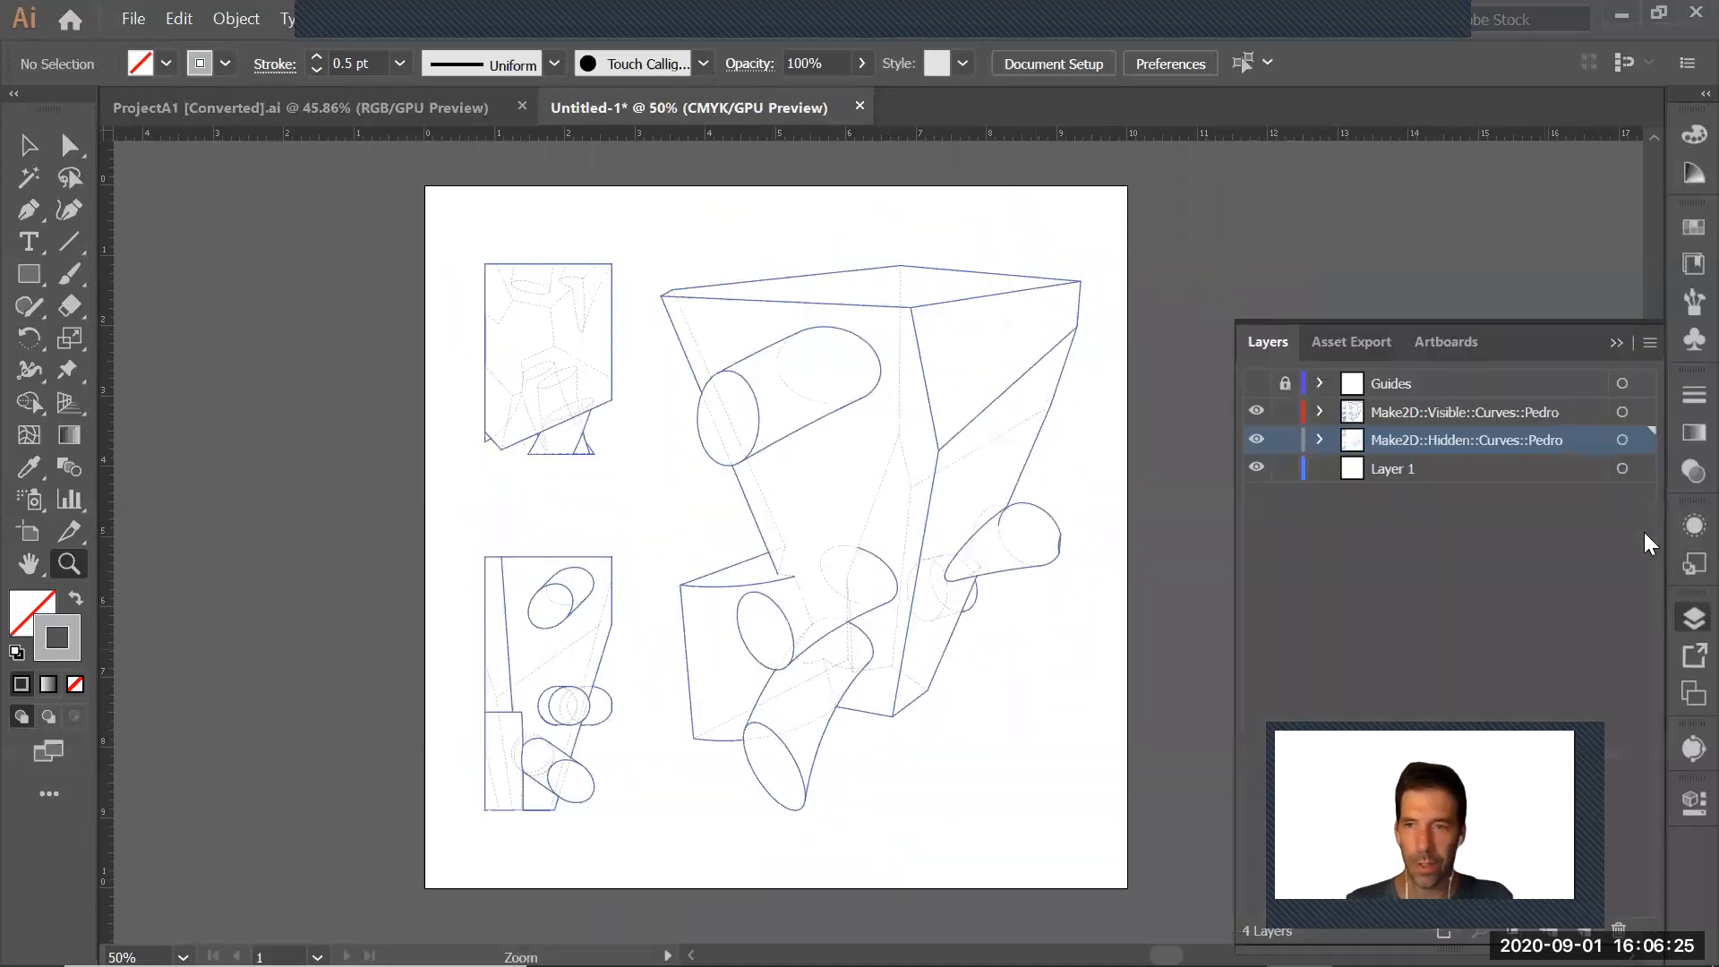
pyautogui.click(1621, 412)
pyautogui.click(1687, 395)
pyautogui.click(1546, 425)
pyautogui.click(1568, 480)
pyautogui.click(1210, 519)
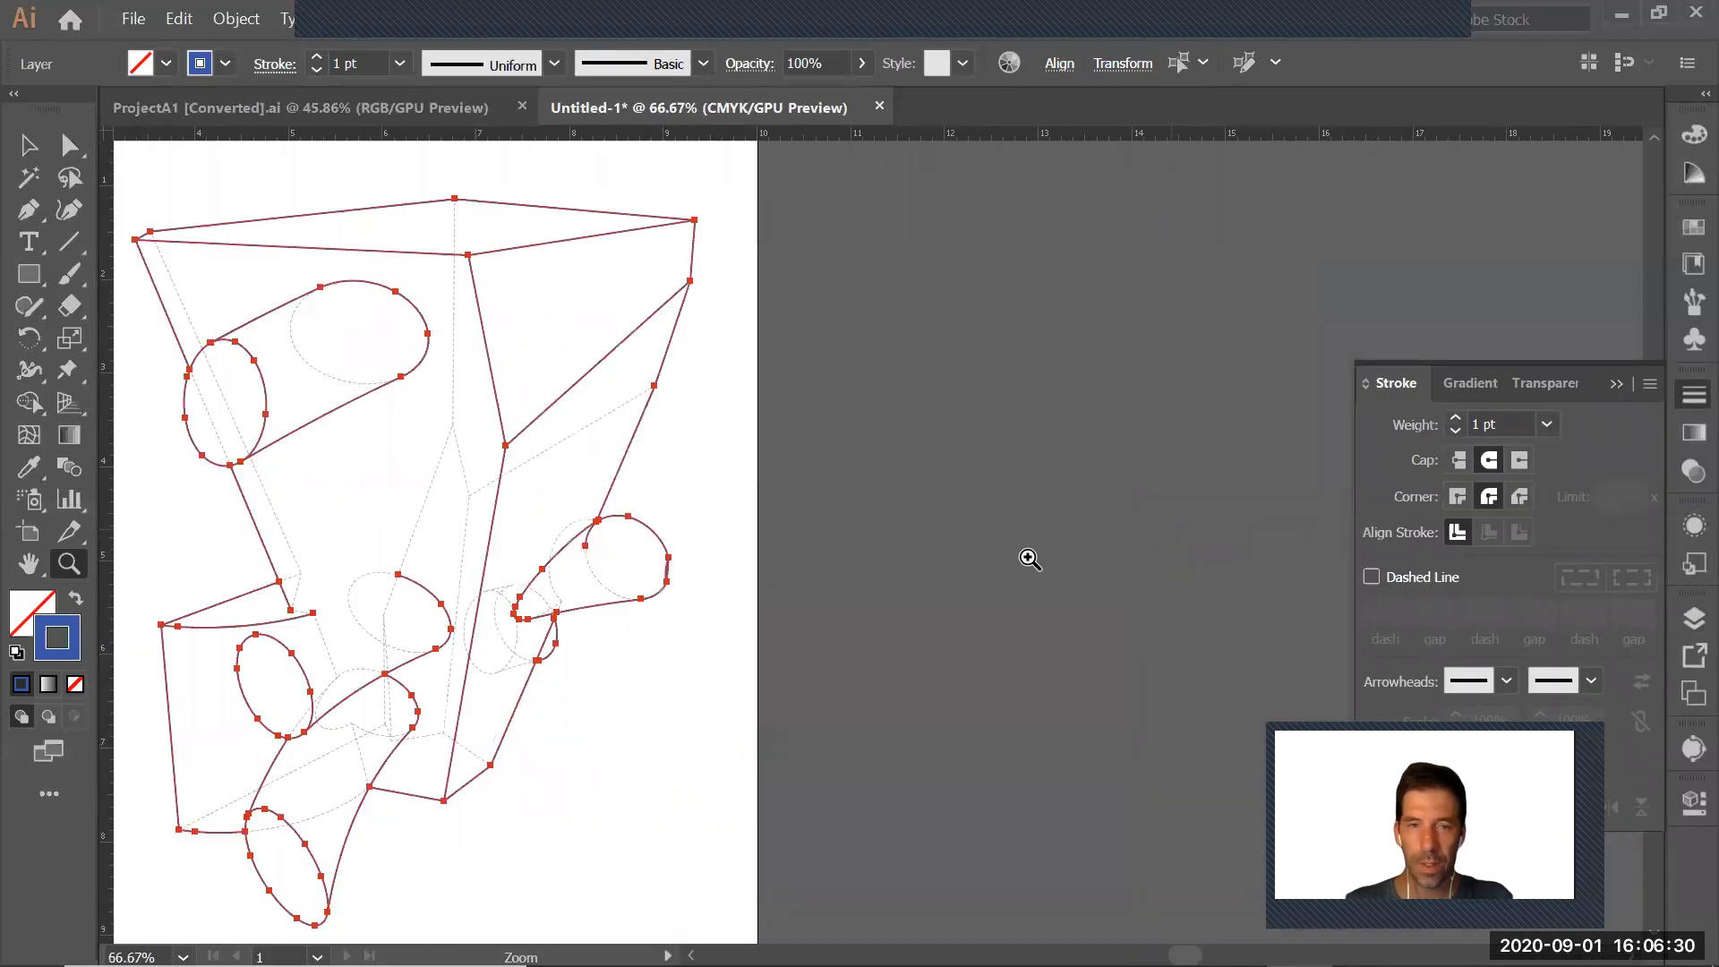
pyautogui.keyDown('alt'); pyautogui.click(827, 564); pyautogui.keyUp('alt')
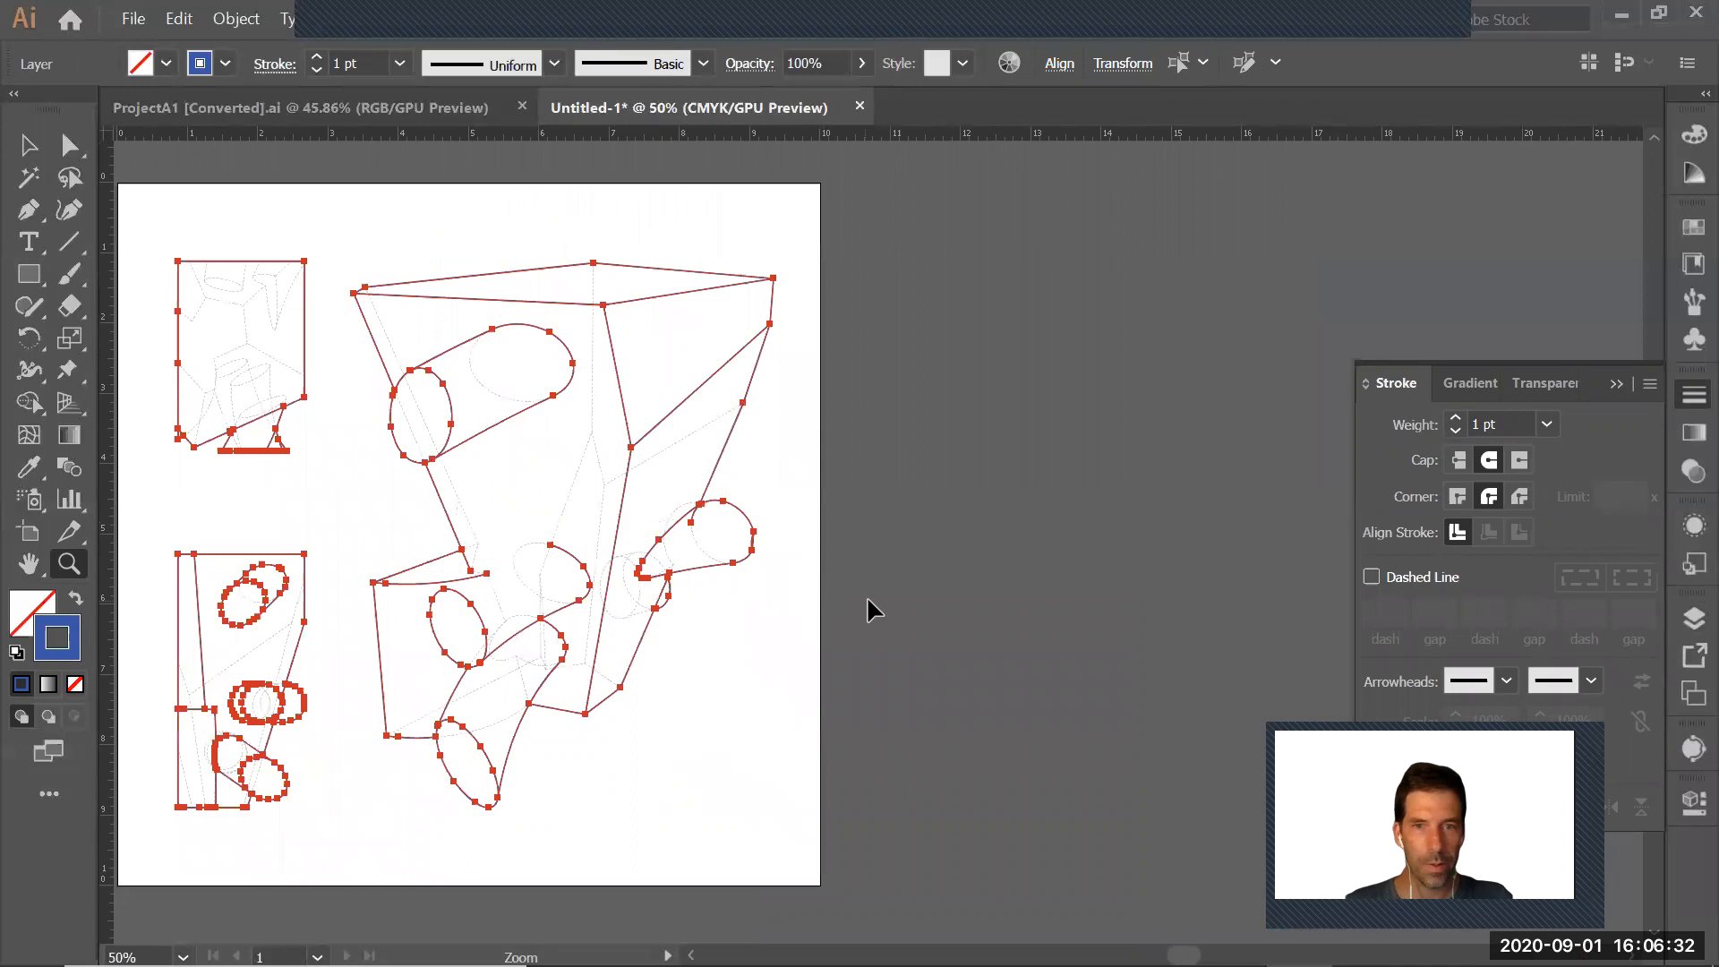
pyautogui.hotkey('ctrl', 'shift', 'a')
pyautogui.moveTo(805, 644); pyautogui.dragTo(1048, 665)
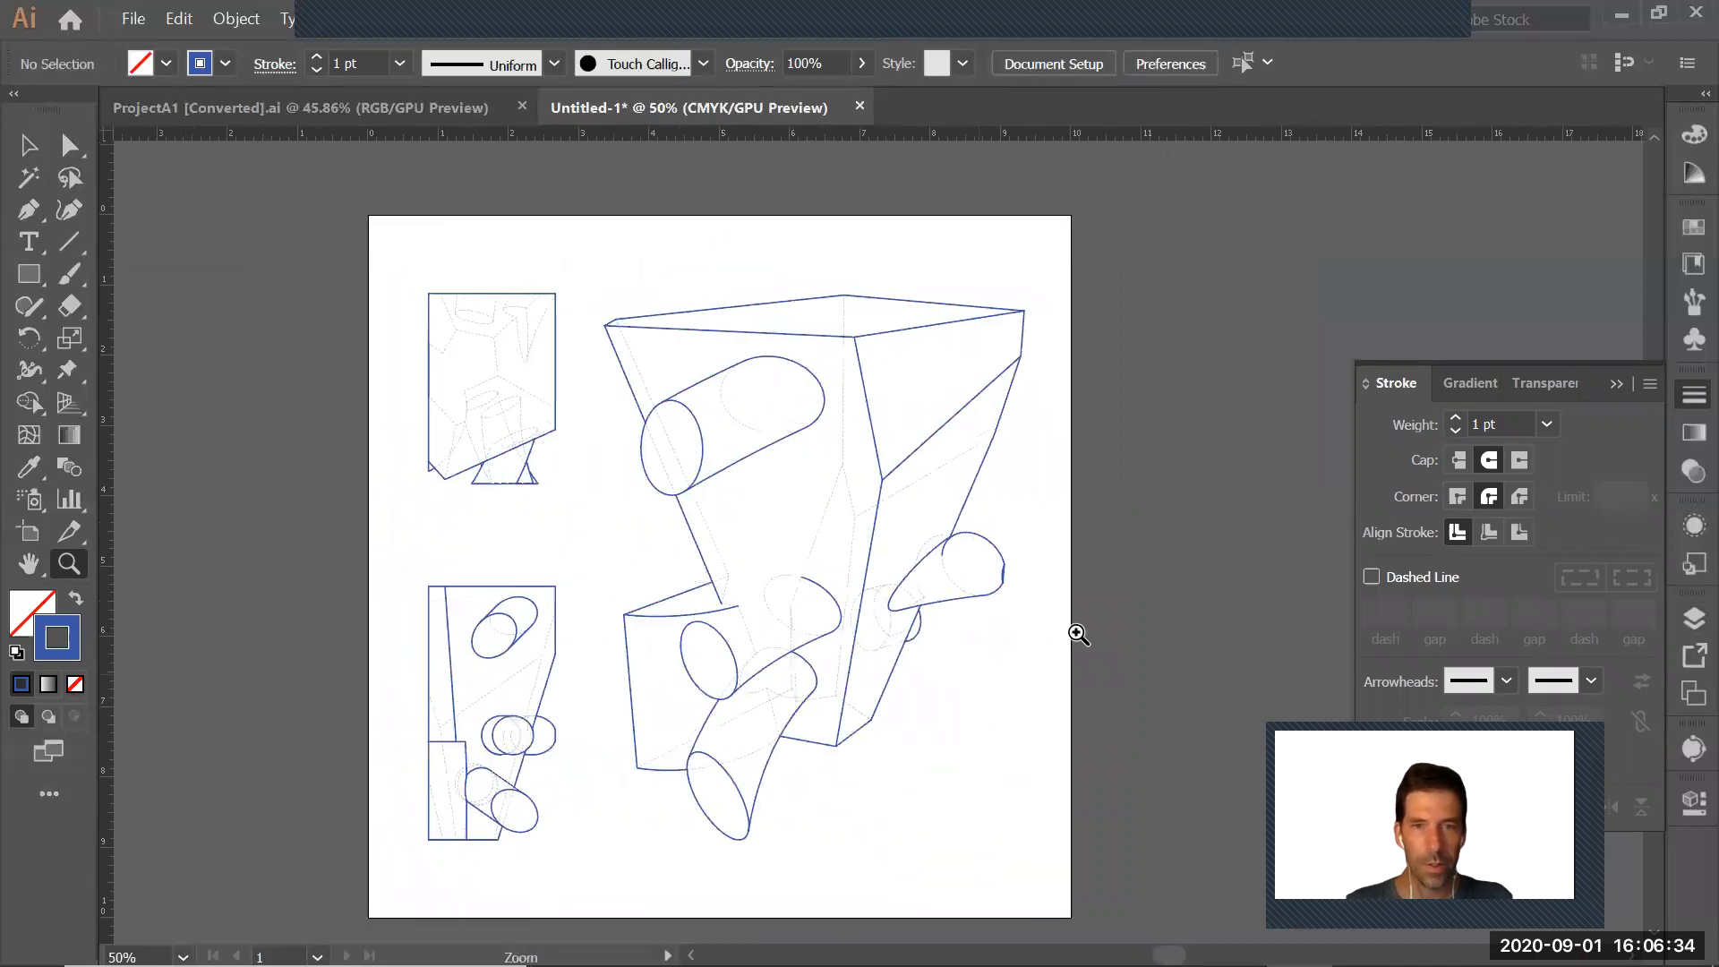
pyautogui.click(1616, 383)
pyautogui.moveTo(1005, 564); pyautogui.dragTo(1088, 554)
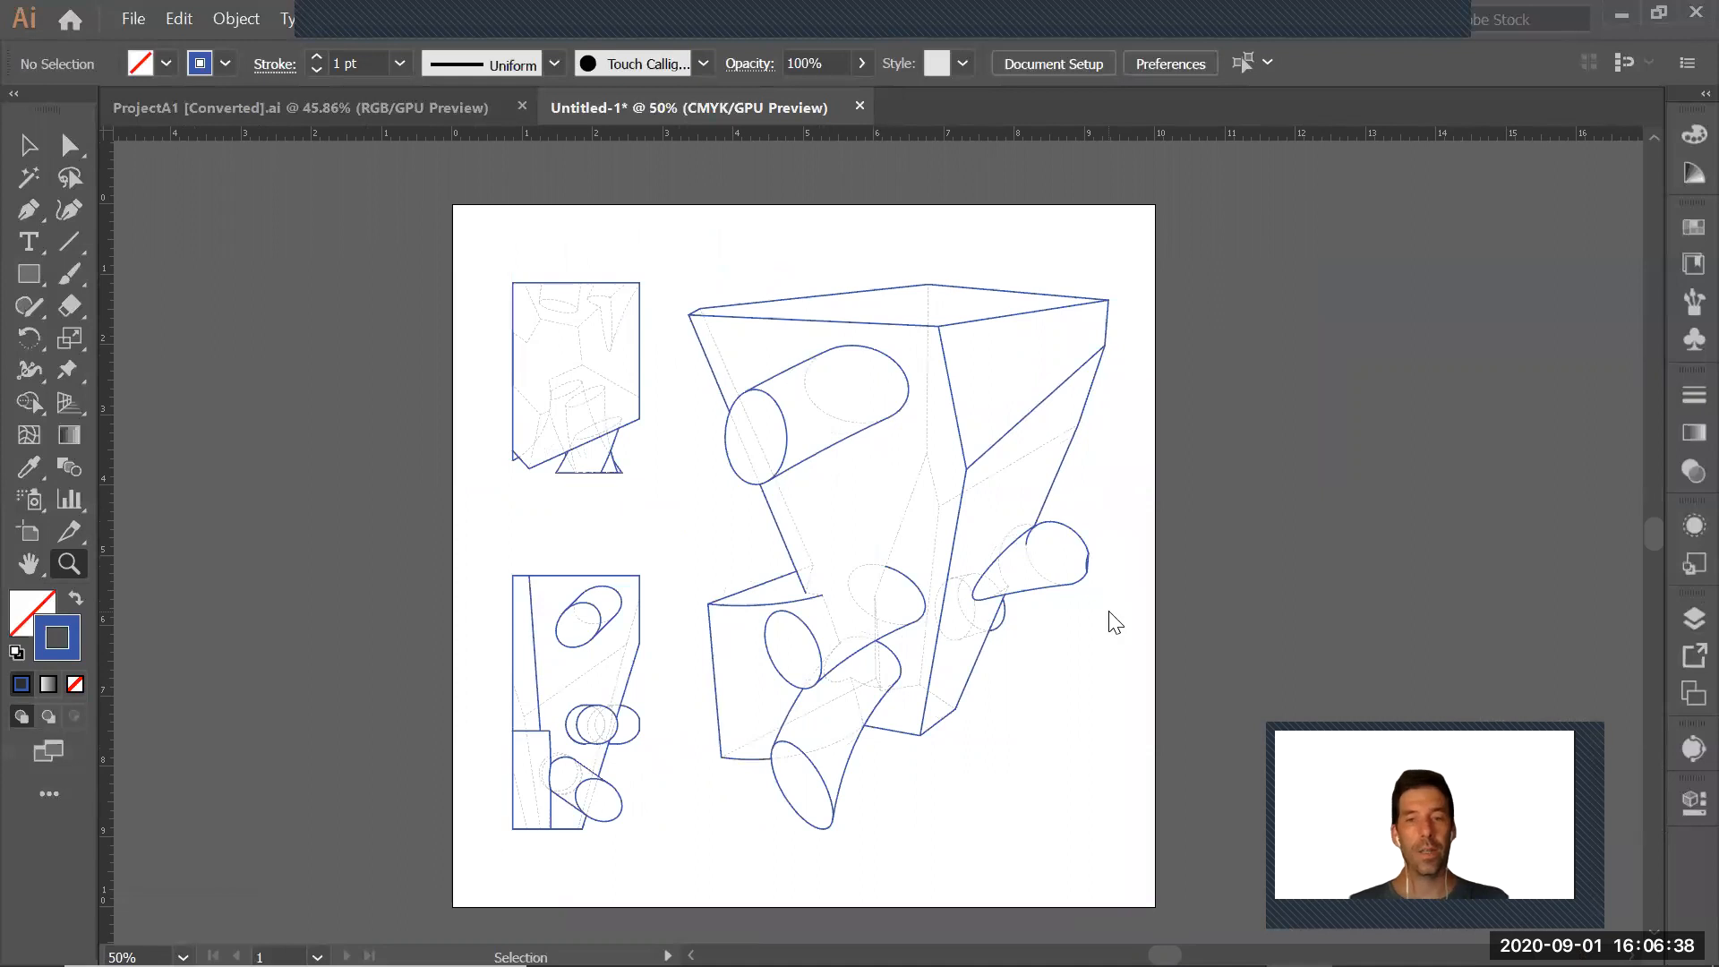
# Save the document on the Desktop as ProjectA1_Final in Adobe Illustrator format, keeping the default Illustrator options
pyautogui.hotkey('ctrl', 's')
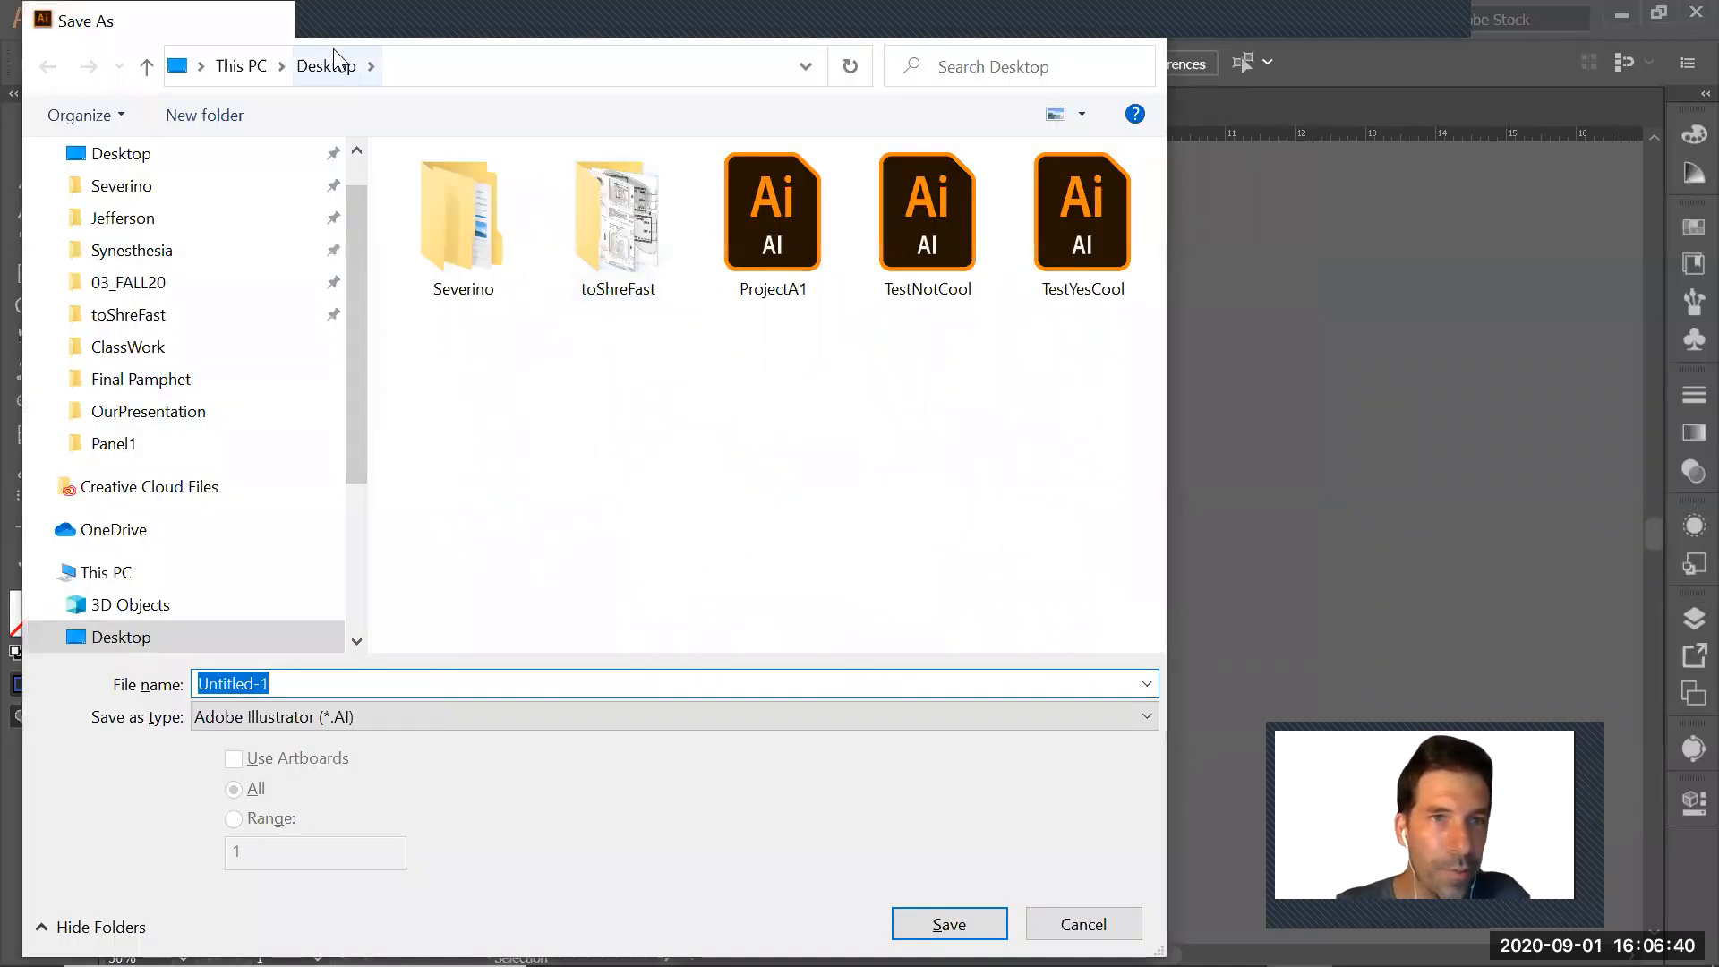
pyautogui.moveTo(337, 14); pyautogui.dragTo(448, 29)
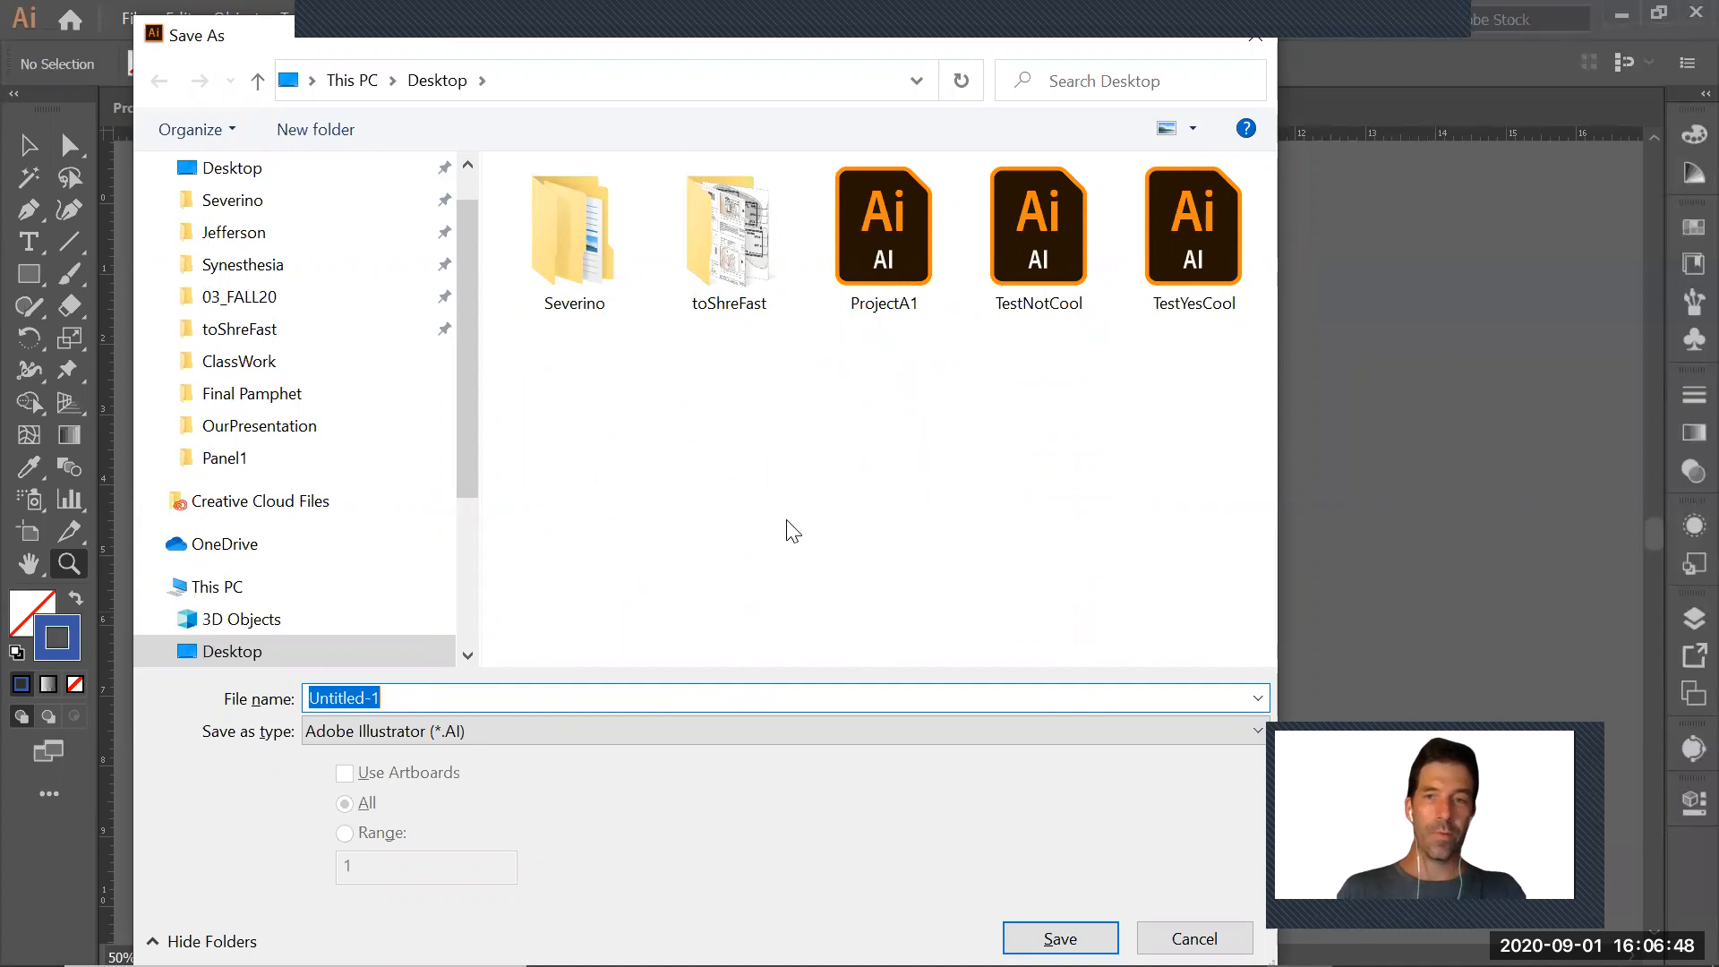
pyautogui.click(922, 256)
pyautogui.click(411, 698)
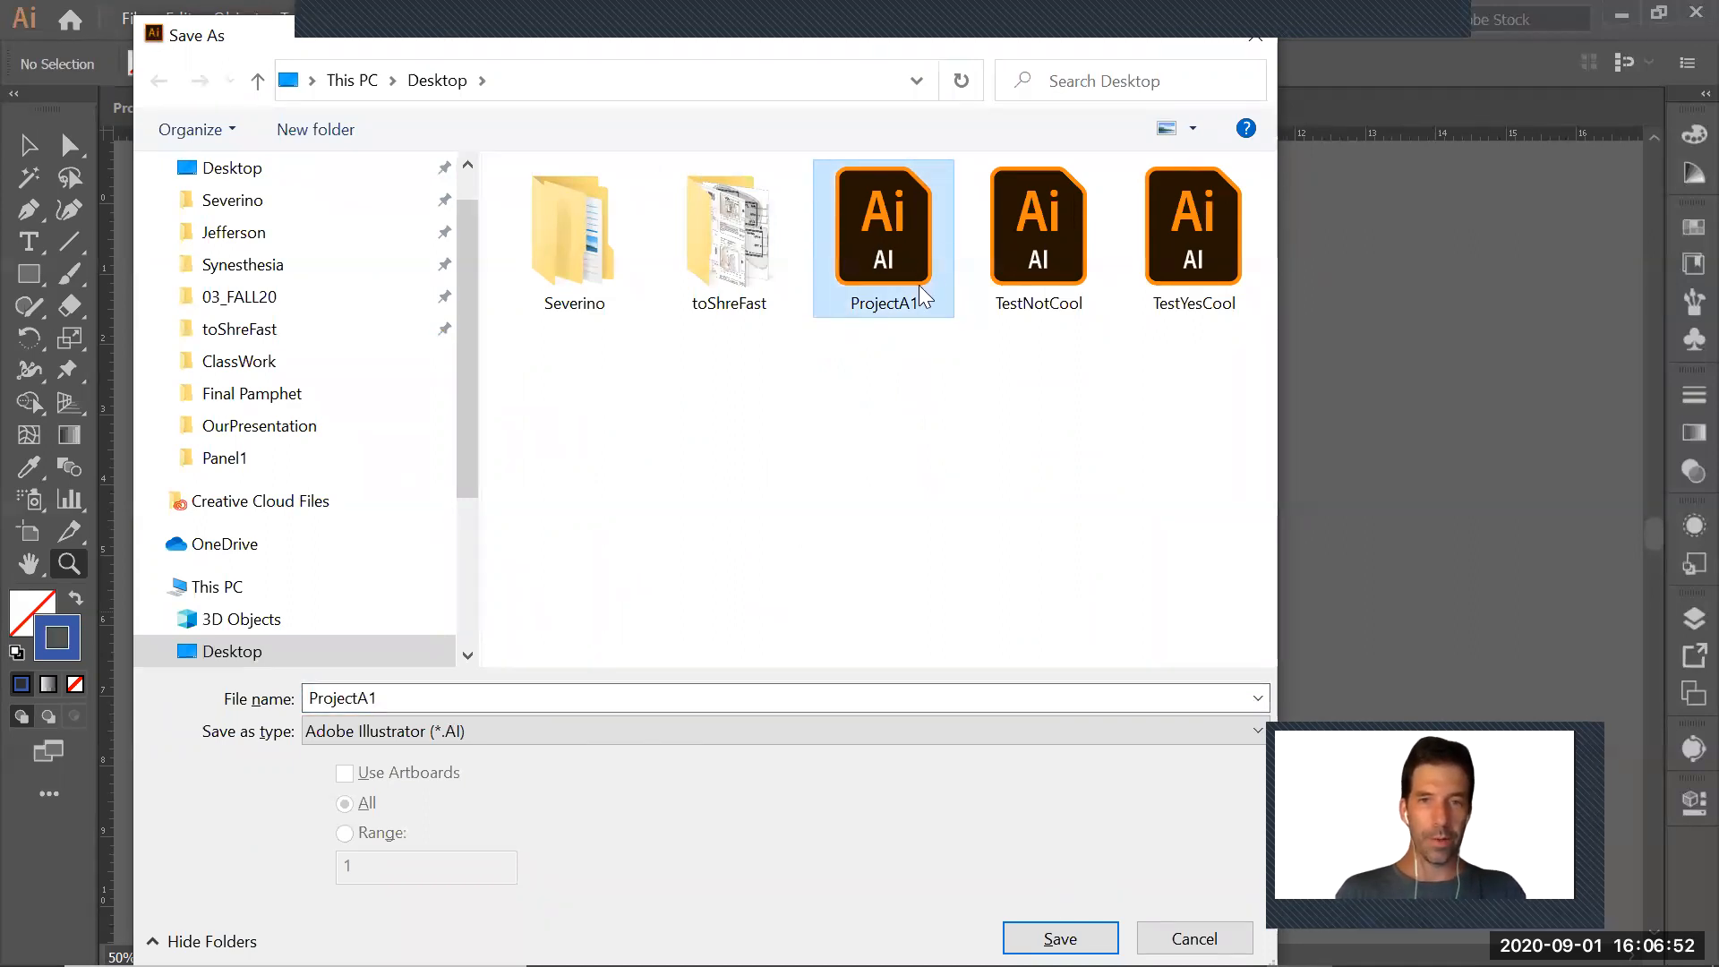
pyautogui.moveTo(414, 39); pyautogui.dragTo(801, 270)
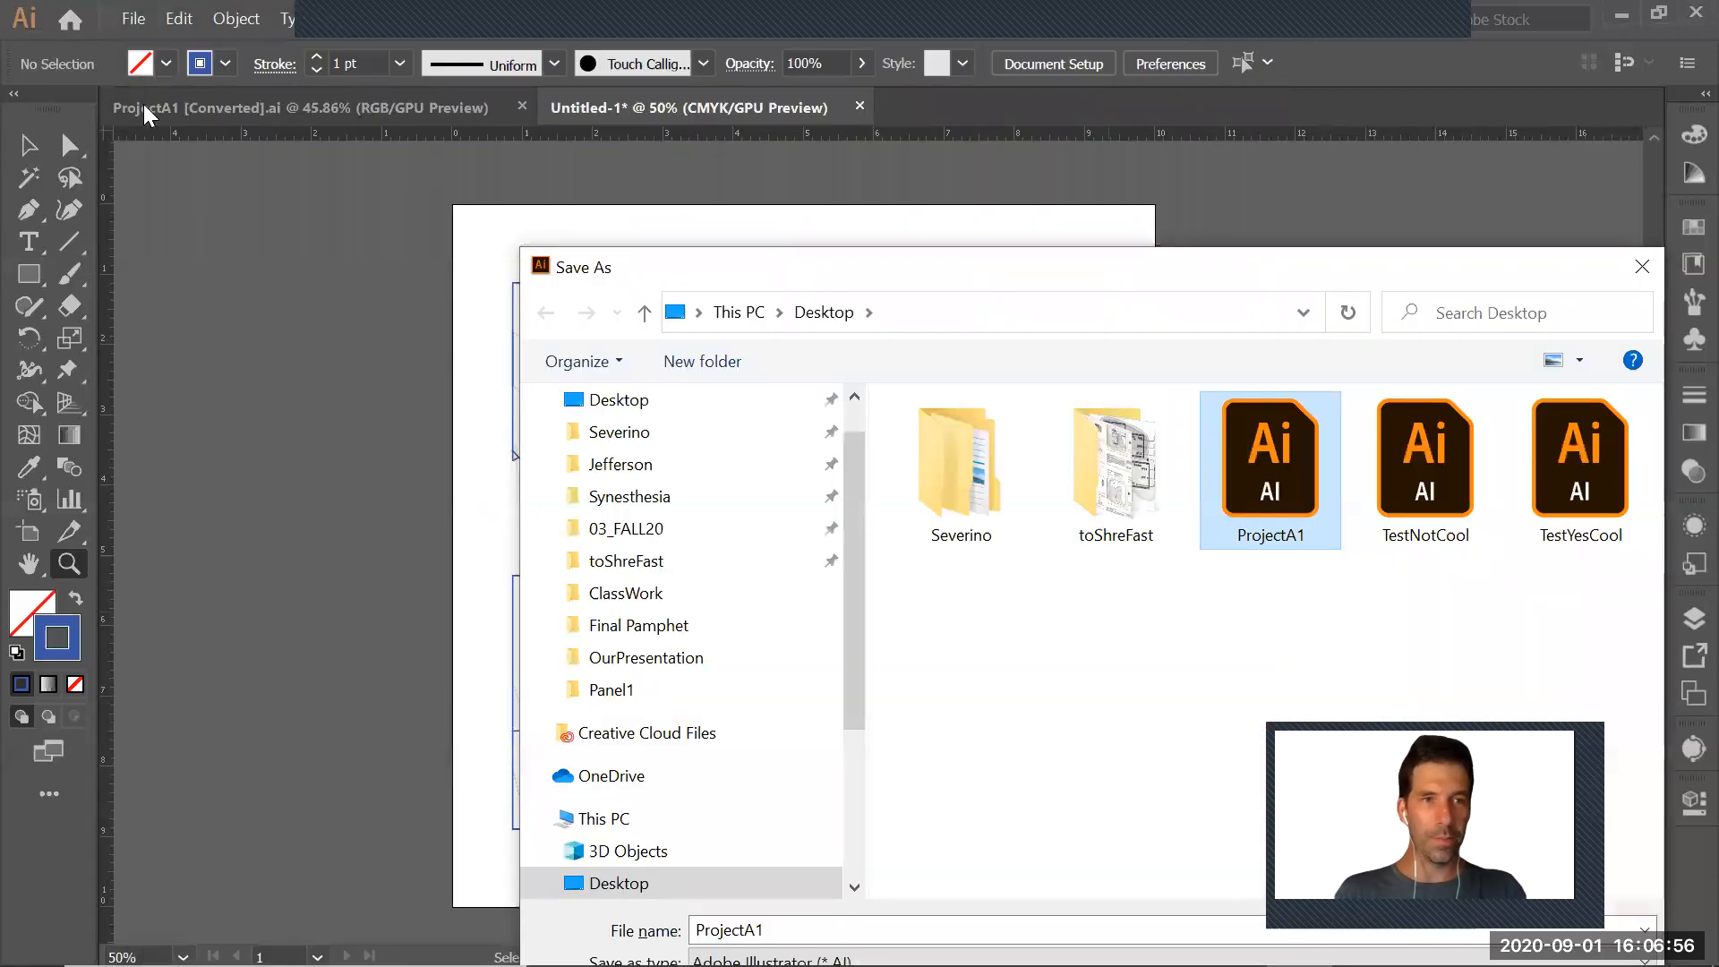
pyautogui.moveTo(906, 250); pyautogui.dragTo(729, 146)
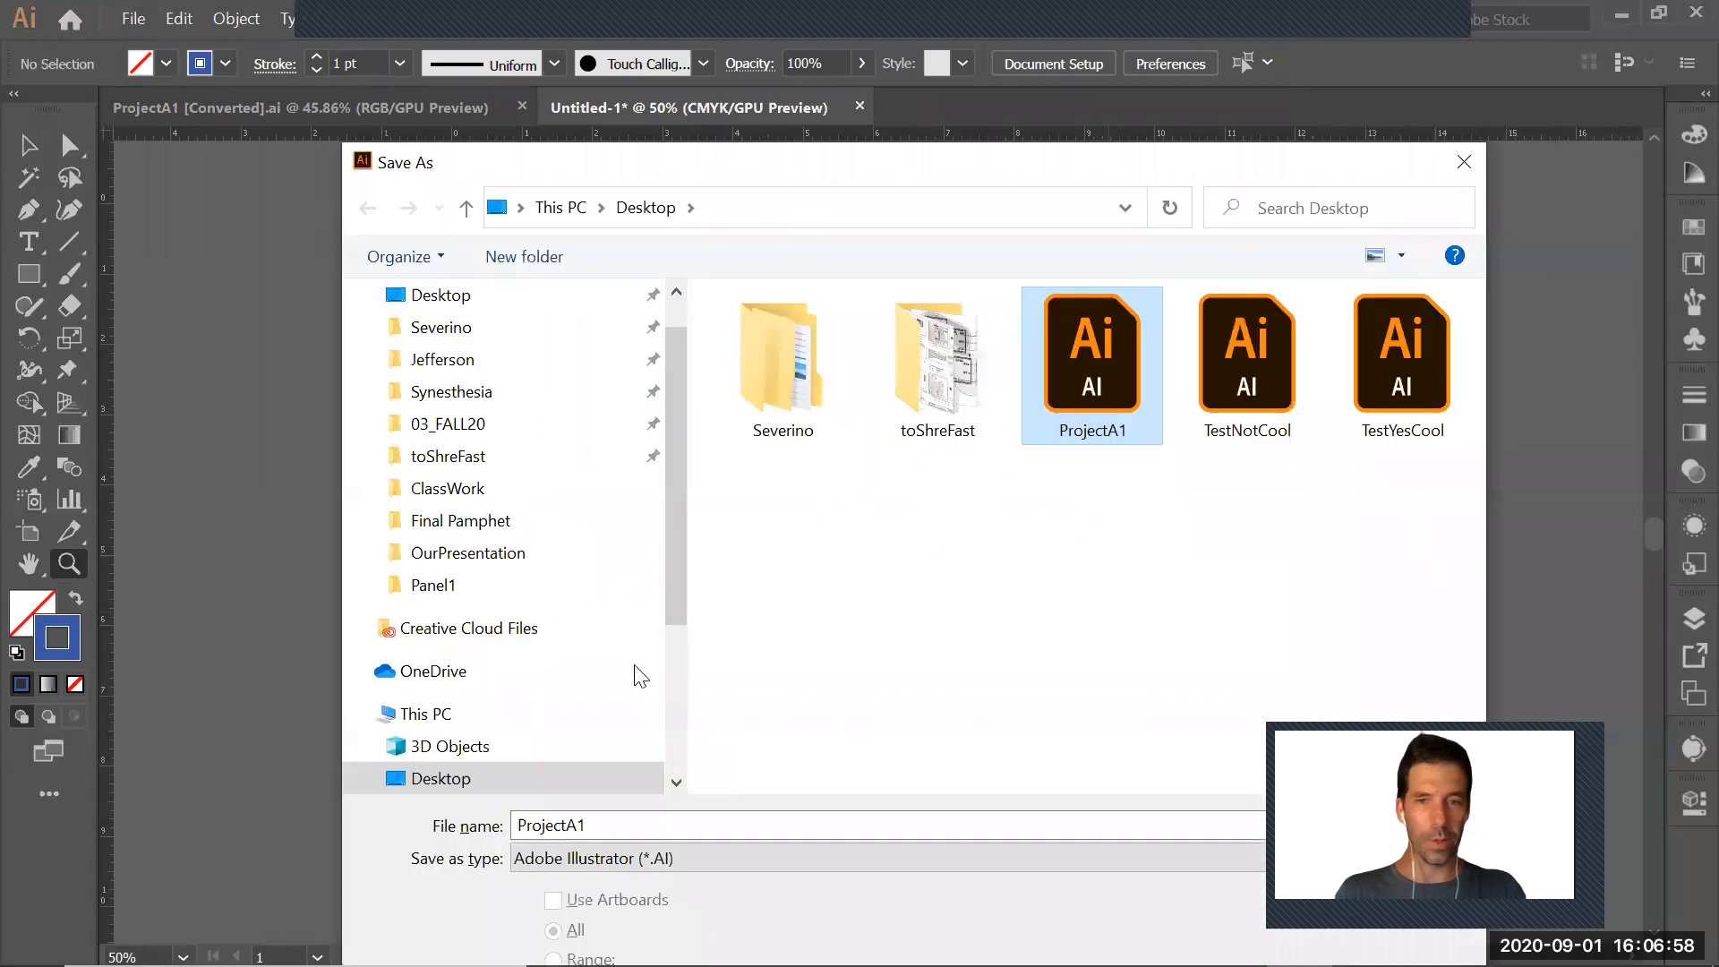
pyautogui.click(633, 822)
pyautogui.click(663, 821)
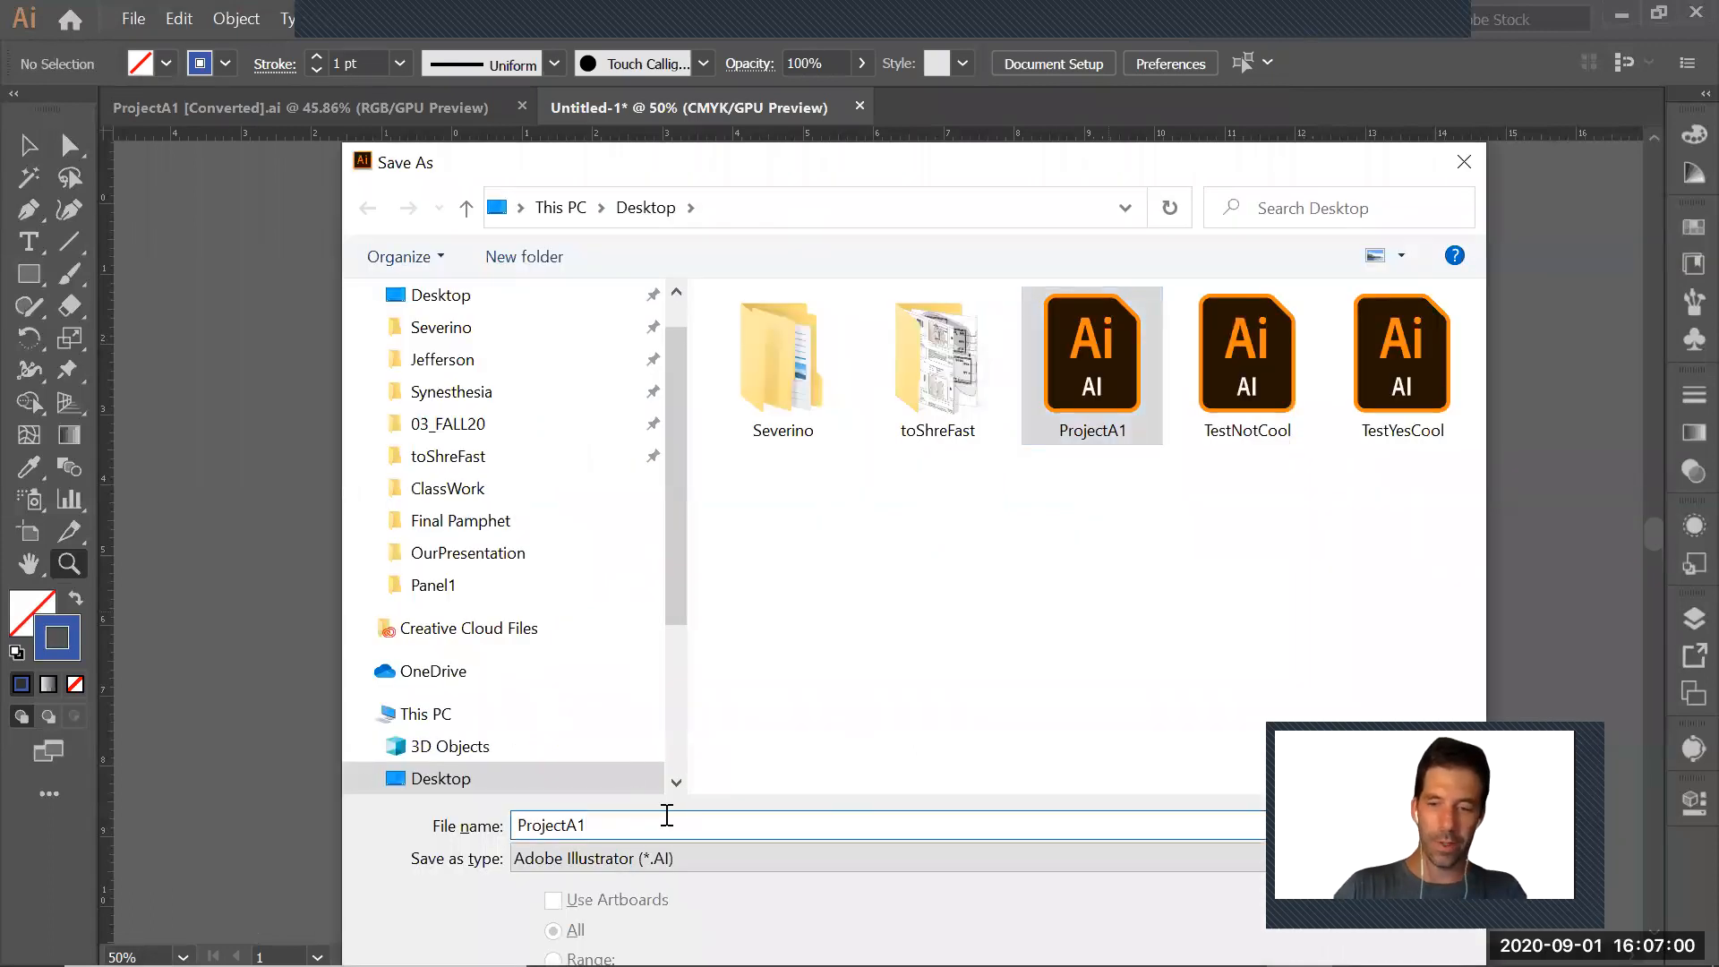
pyautogui.write('_Final')
pyautogui.press('Return')
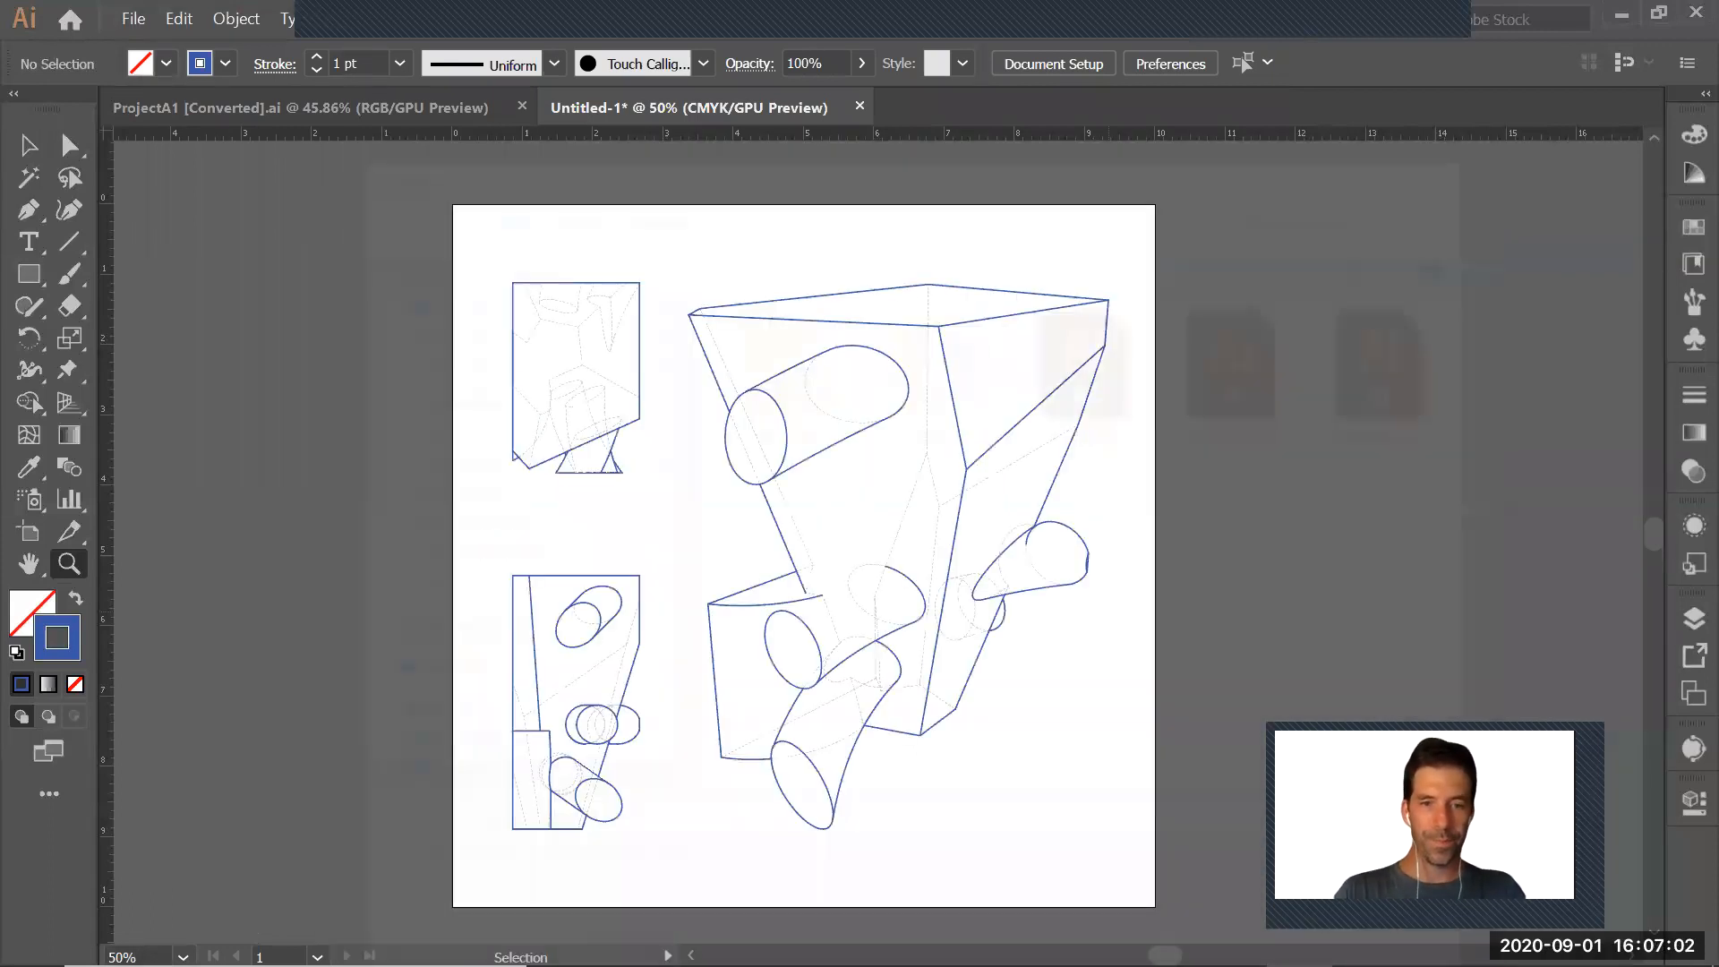
pyautogui.click(430, 843)
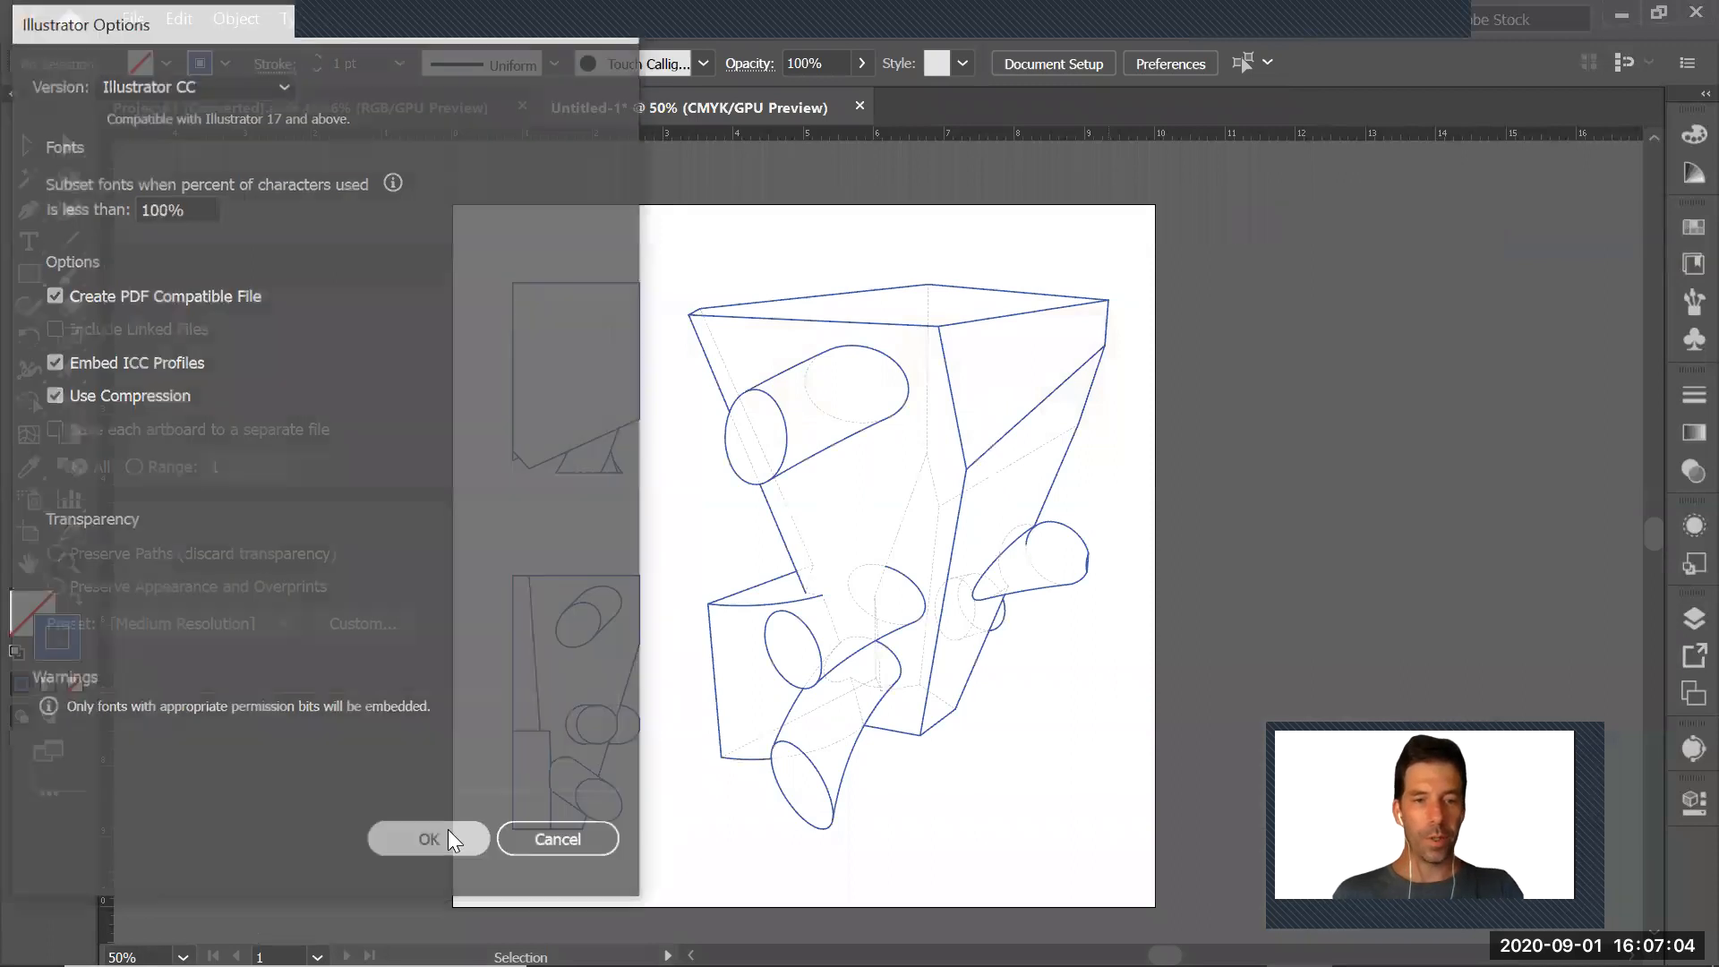
# Switch to the ARDS-209_Panel1.indd layout in InDesign and show its list of layers
pyautogui.hotkey('alt', 'Tab')
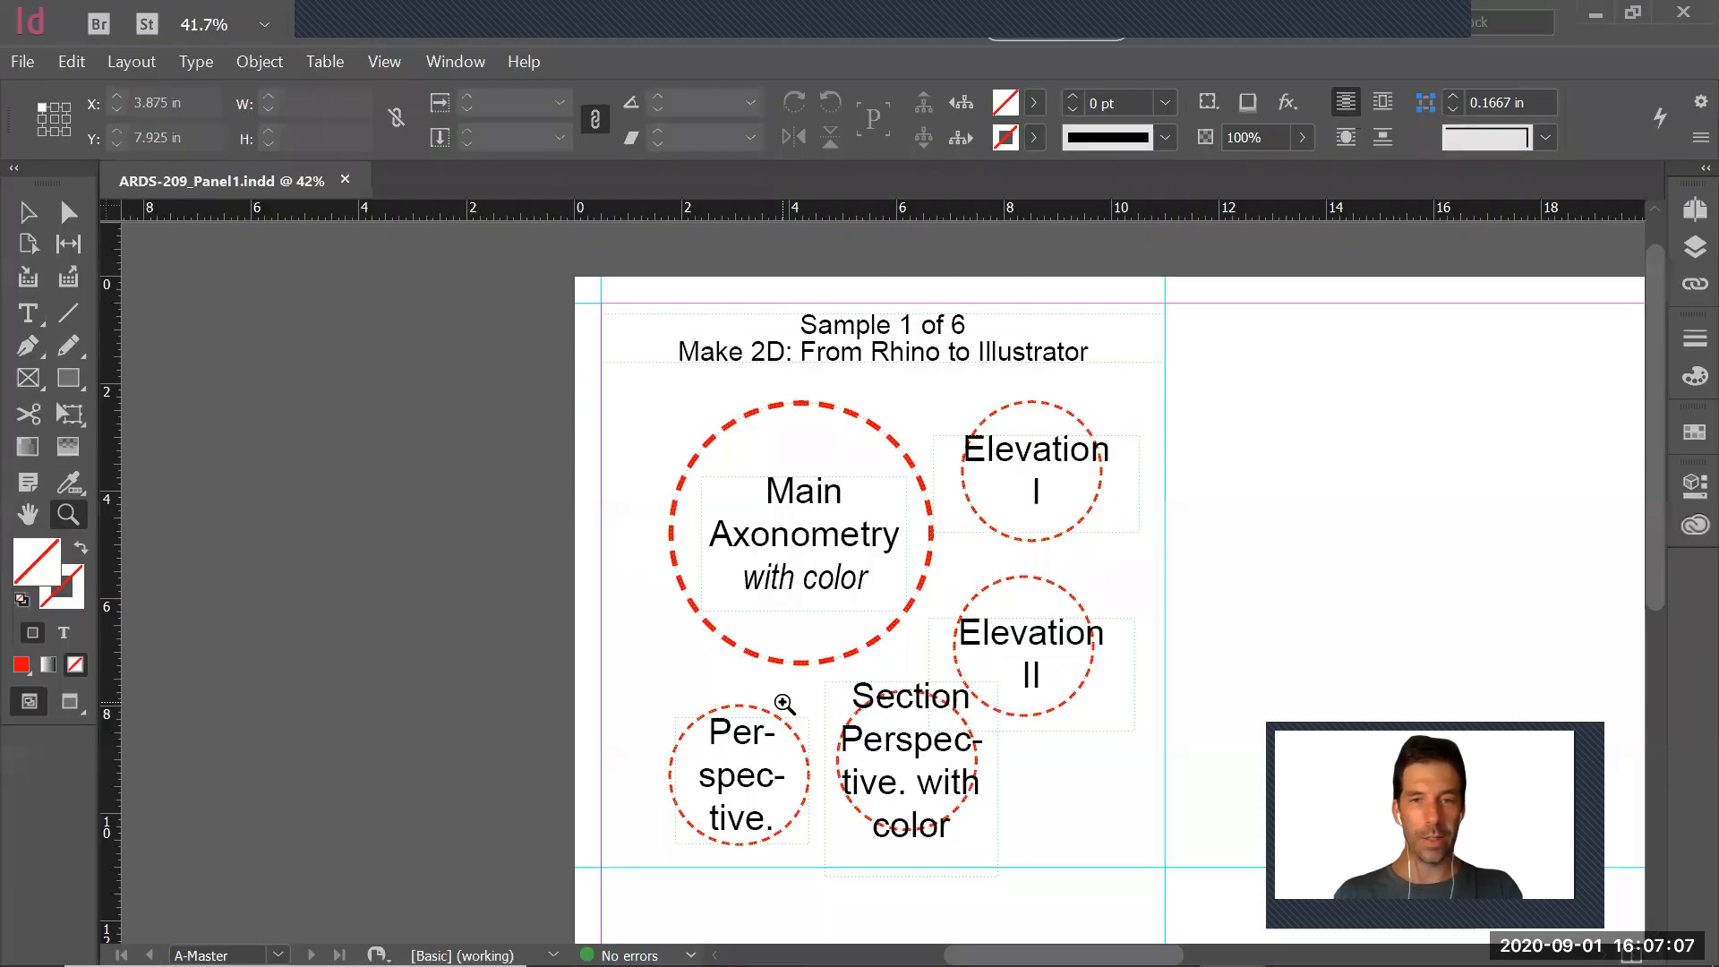
pyautogui.moveTo(1393, 448); pyautogui.dragTo(1205, 391)
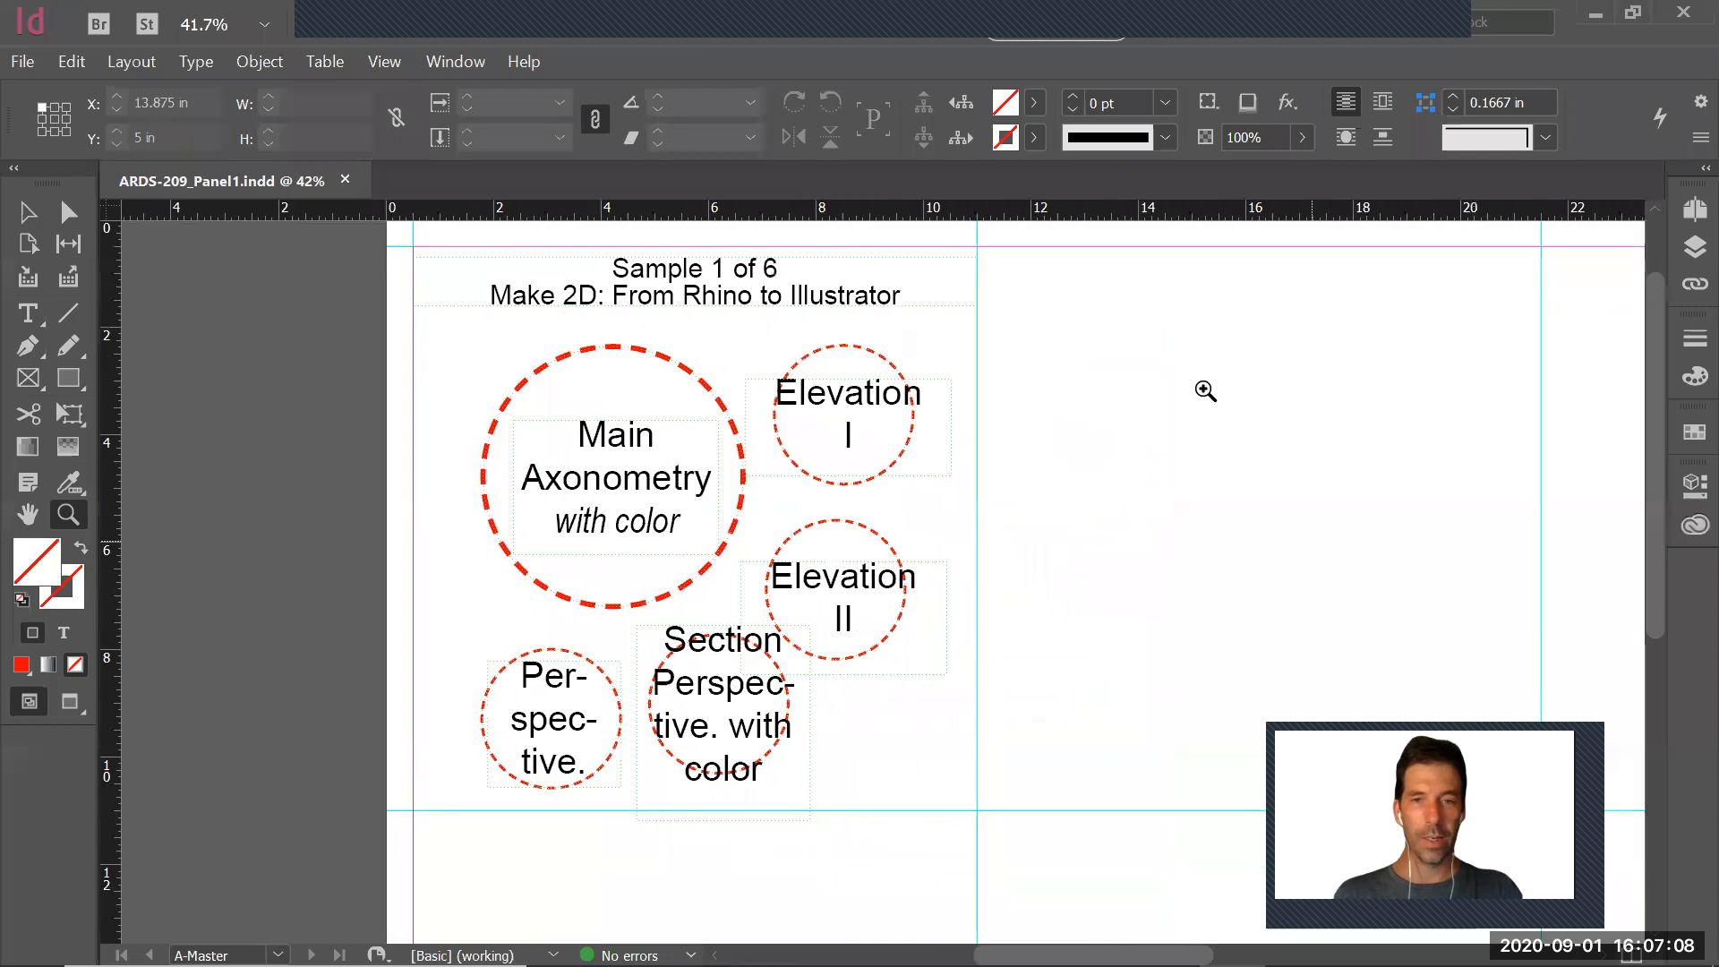
pyautogui.keyDown('alt'); pyautogui.click(886, 512); pyautogui.keyUp('alt')
pyautogui.moveTo(994, 621); pyautogui.dragTo(923, 613)
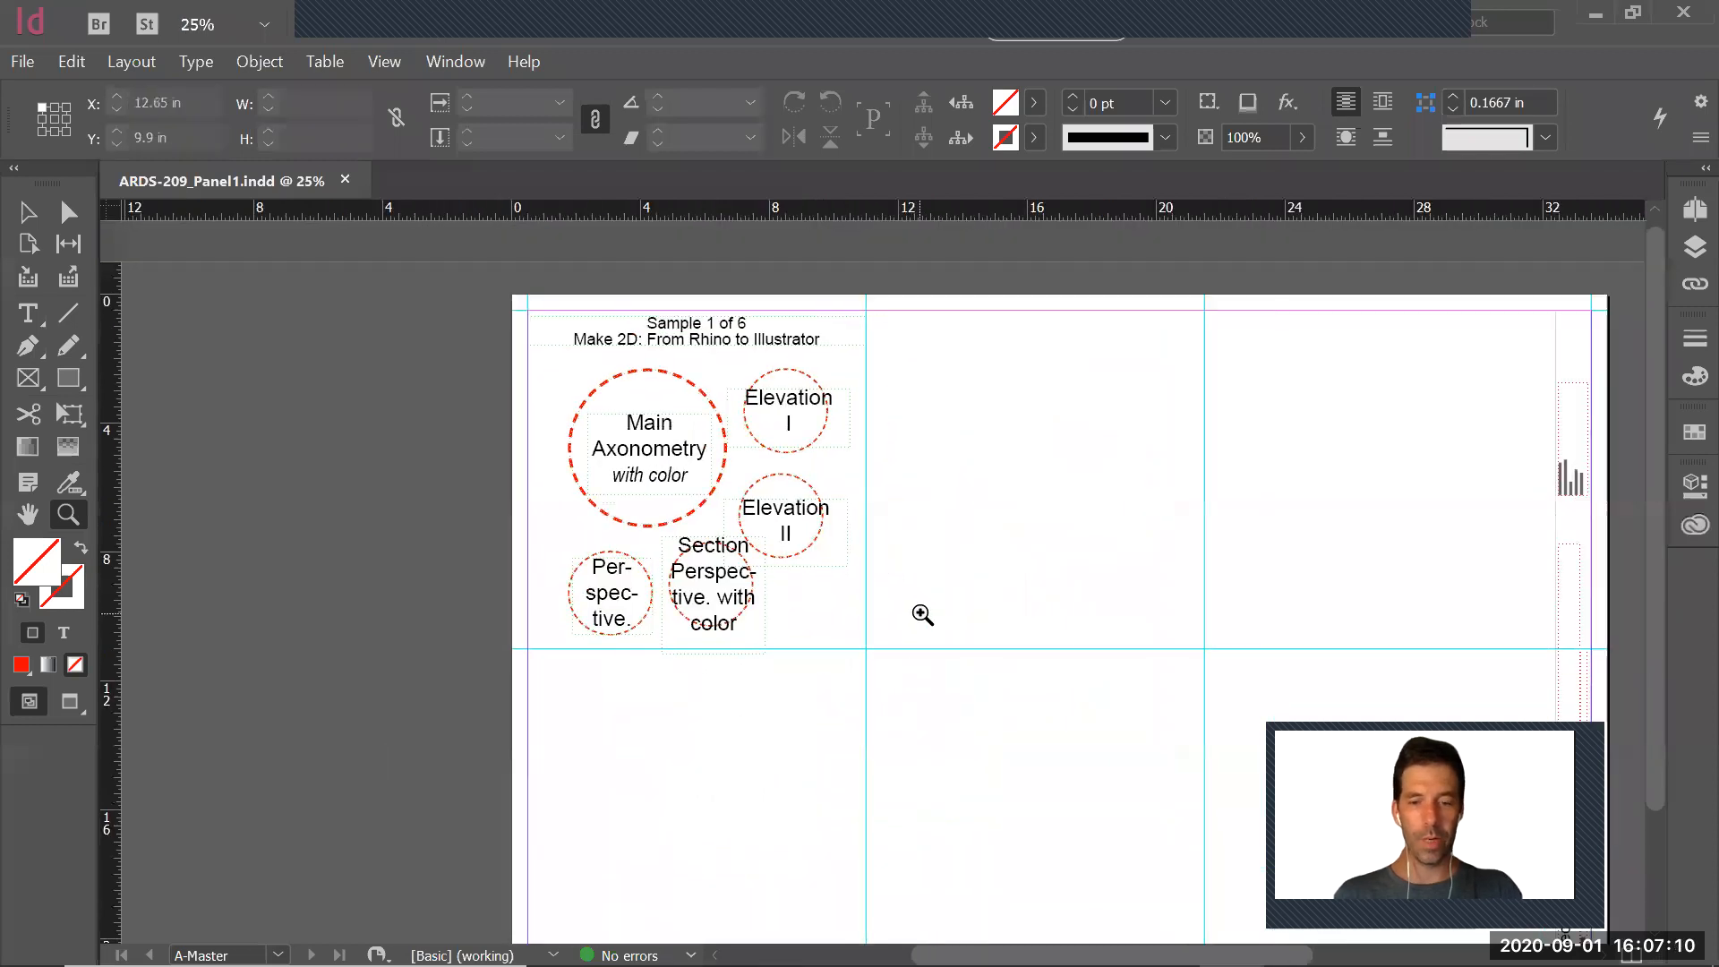
pyautogui.press('v')
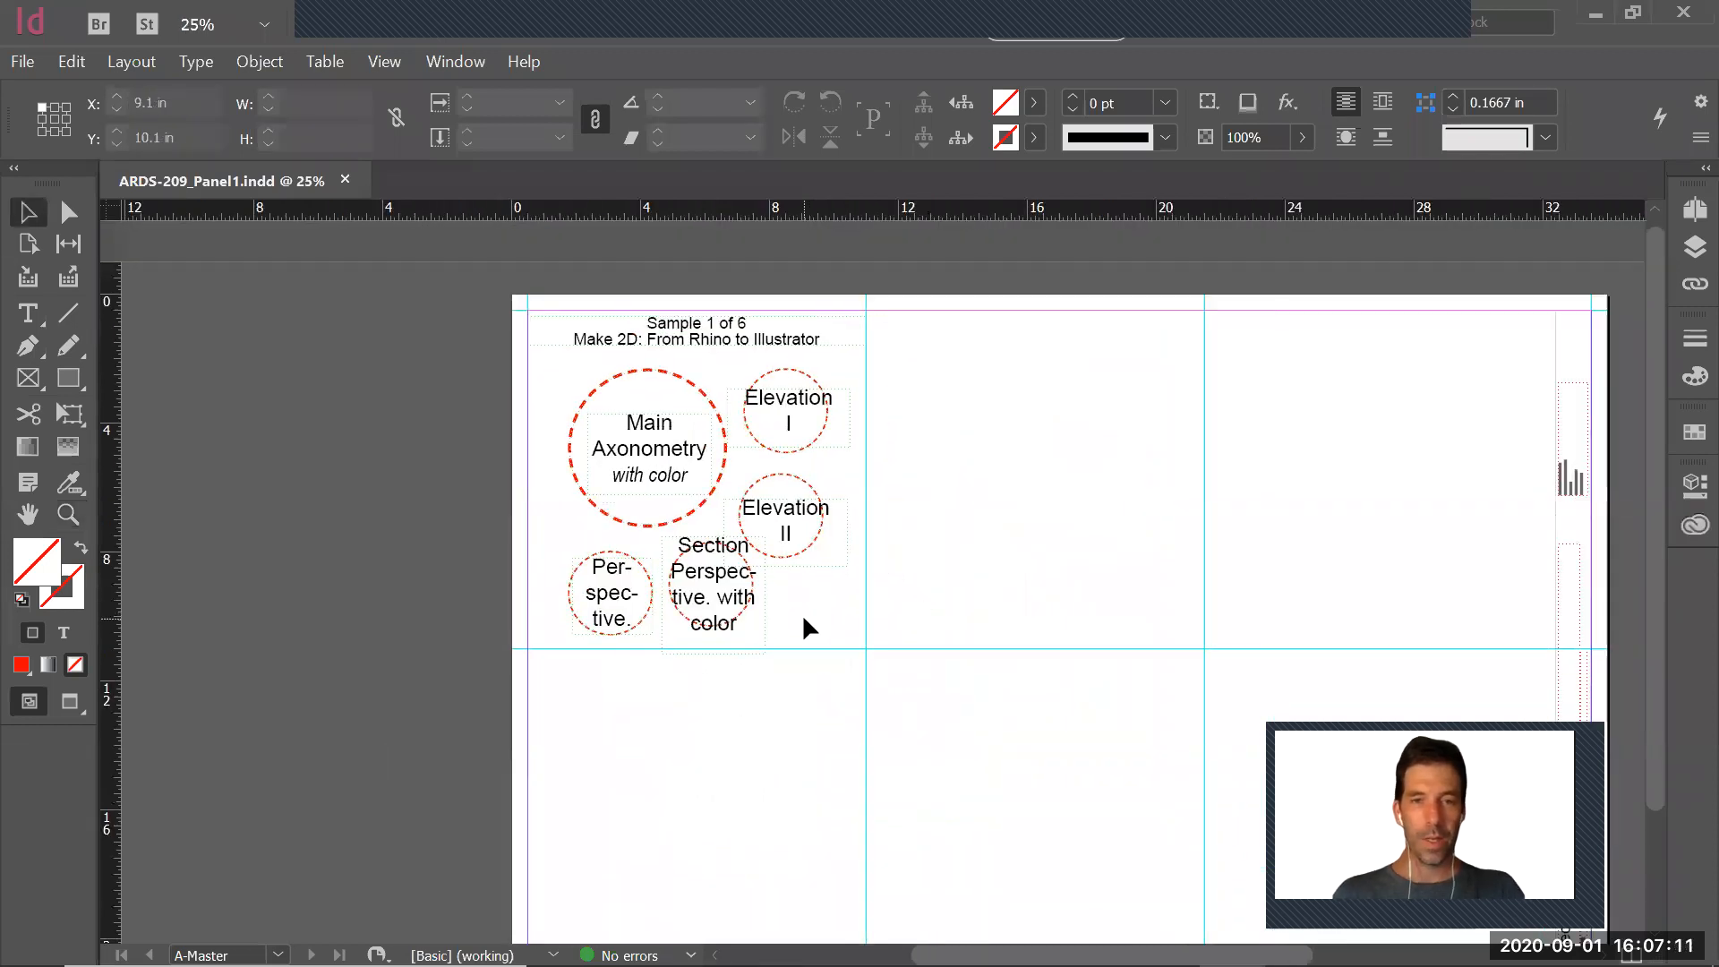
pyautogui.click(1694, 246)
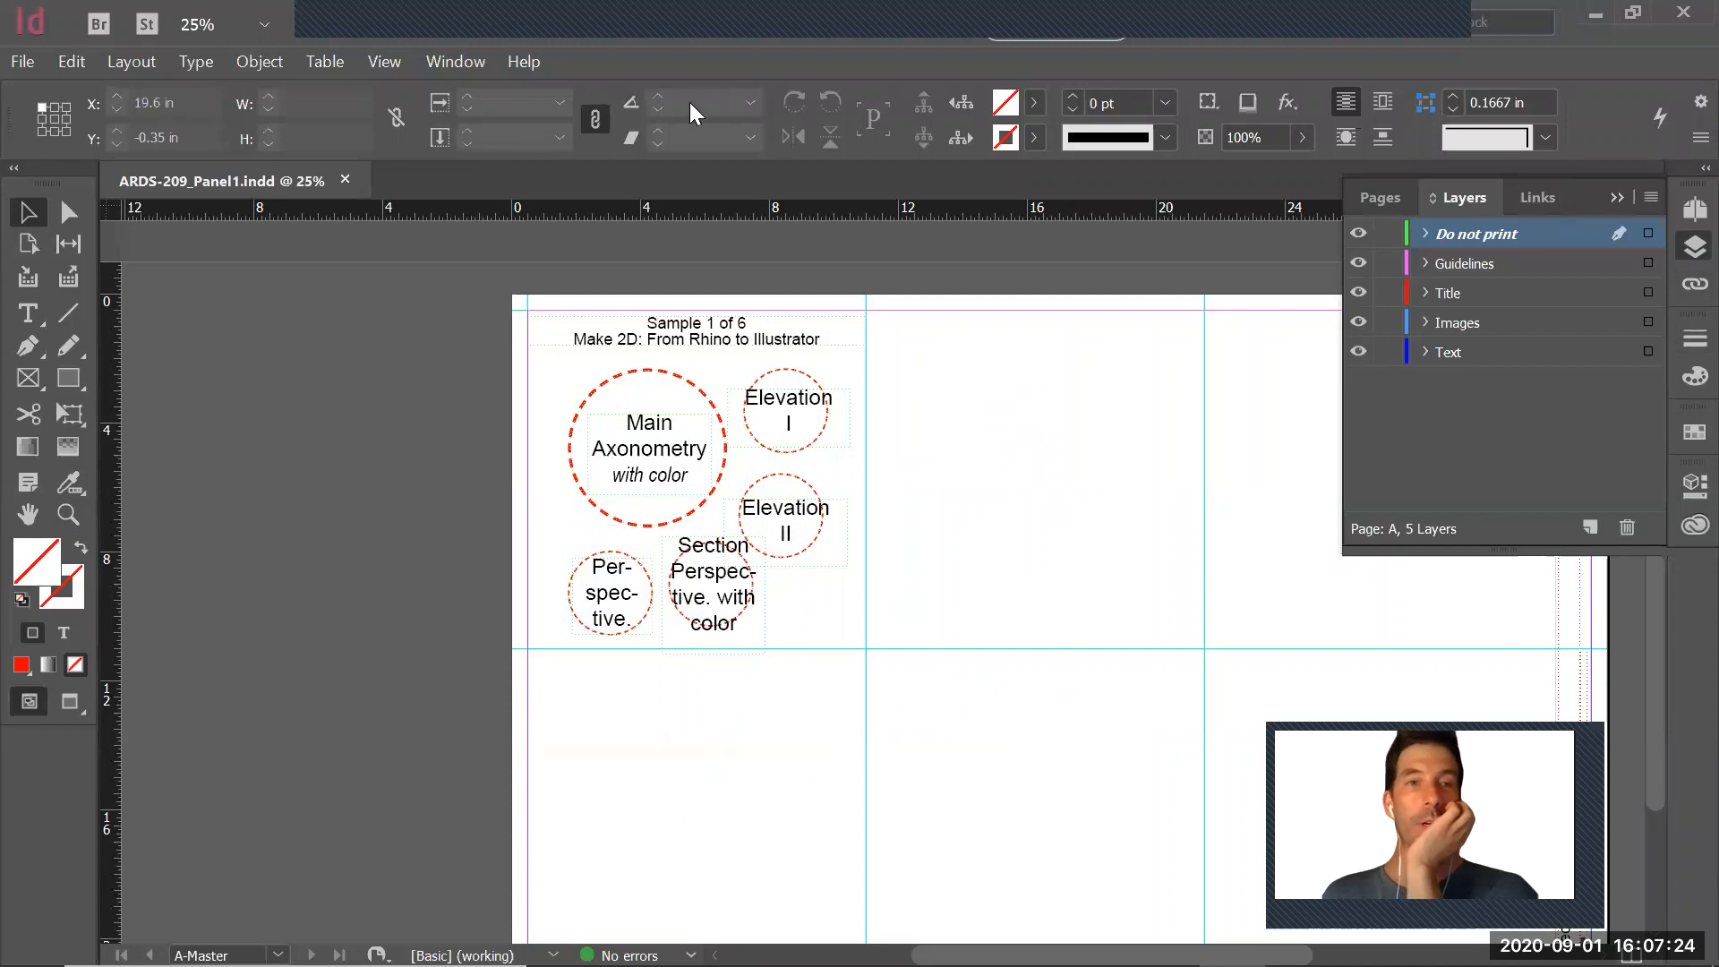
# Hide the Do not print layer to check what it contains, and show it again
pyautogui.click(468, 64)
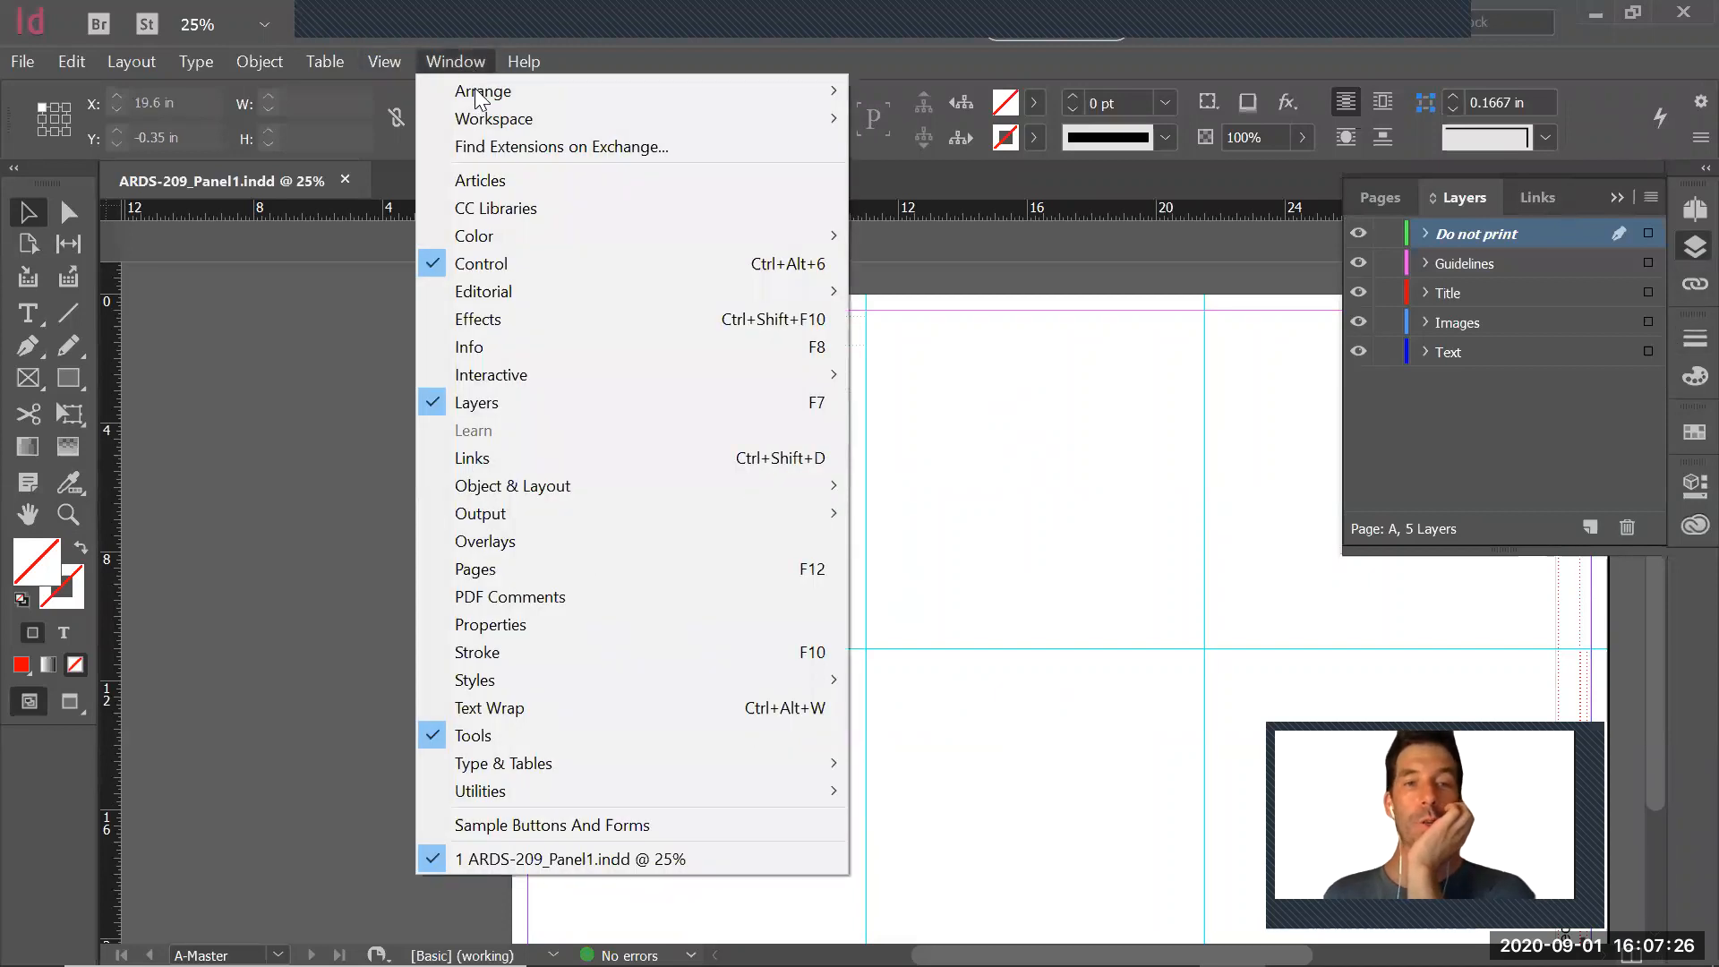
pyautogui.click(1095, 391)
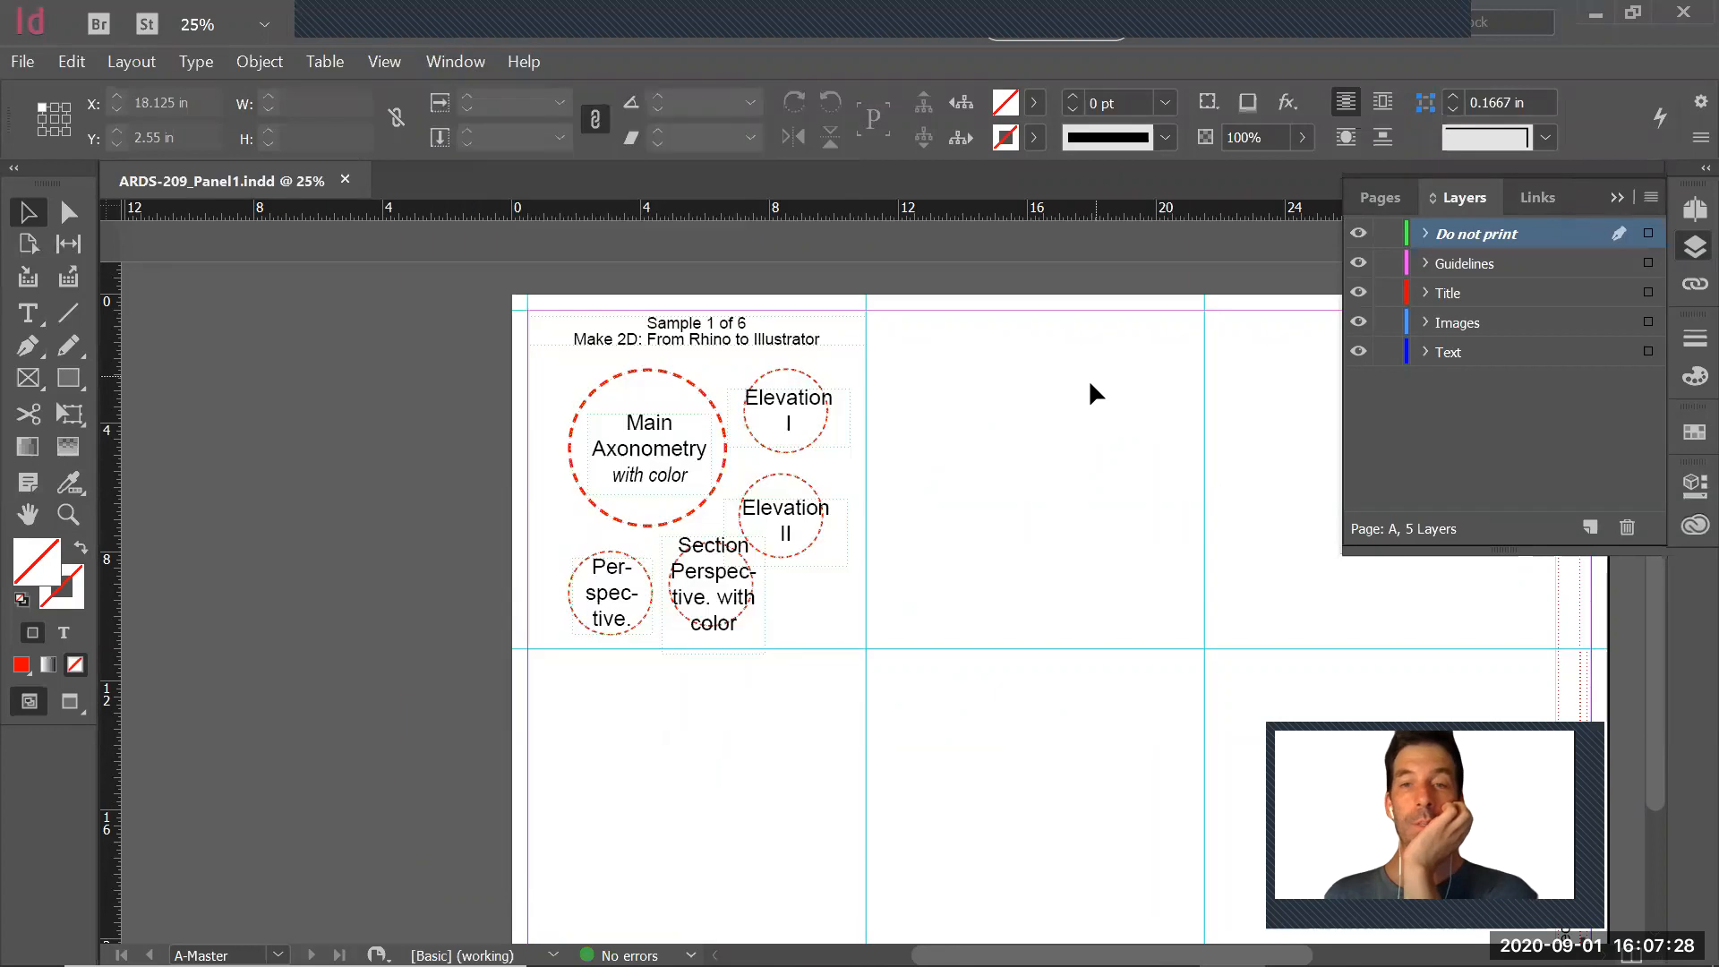
pyautogui.click(1359, 235)
pyautogui.click(1358, 236)
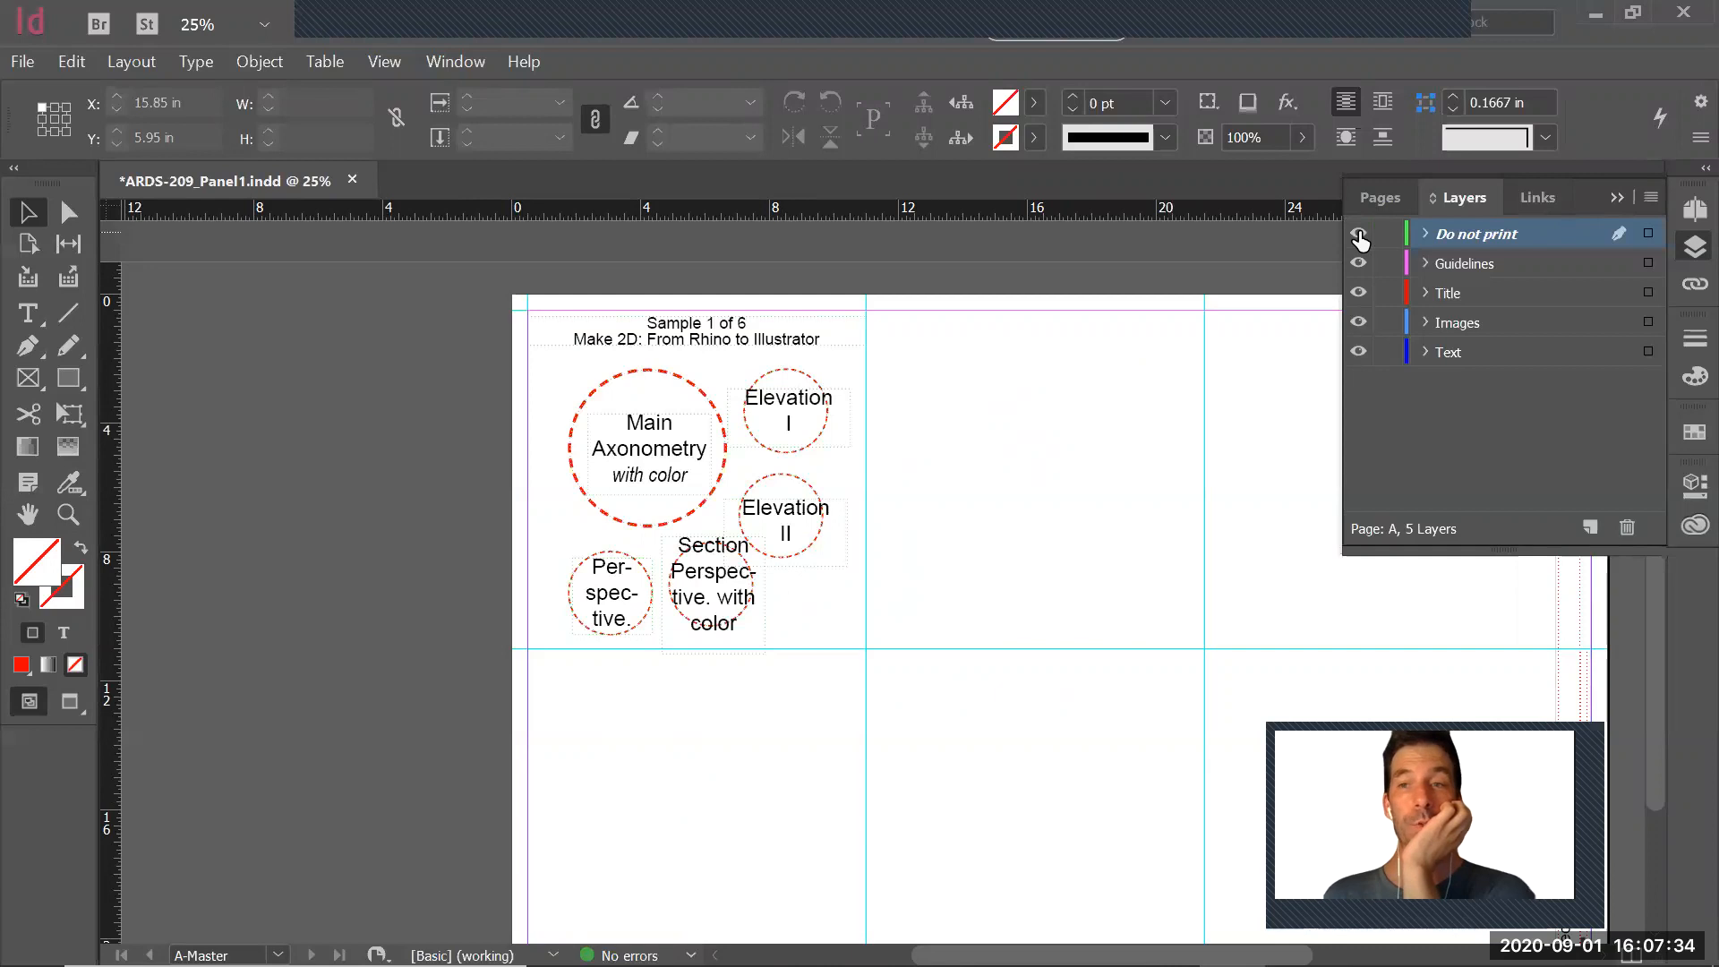
# Try placing ProjectA1_Final in the upper middle cell of the sheet while the Do not print layer is active, and delete it
pyautogui.click(24, 62)
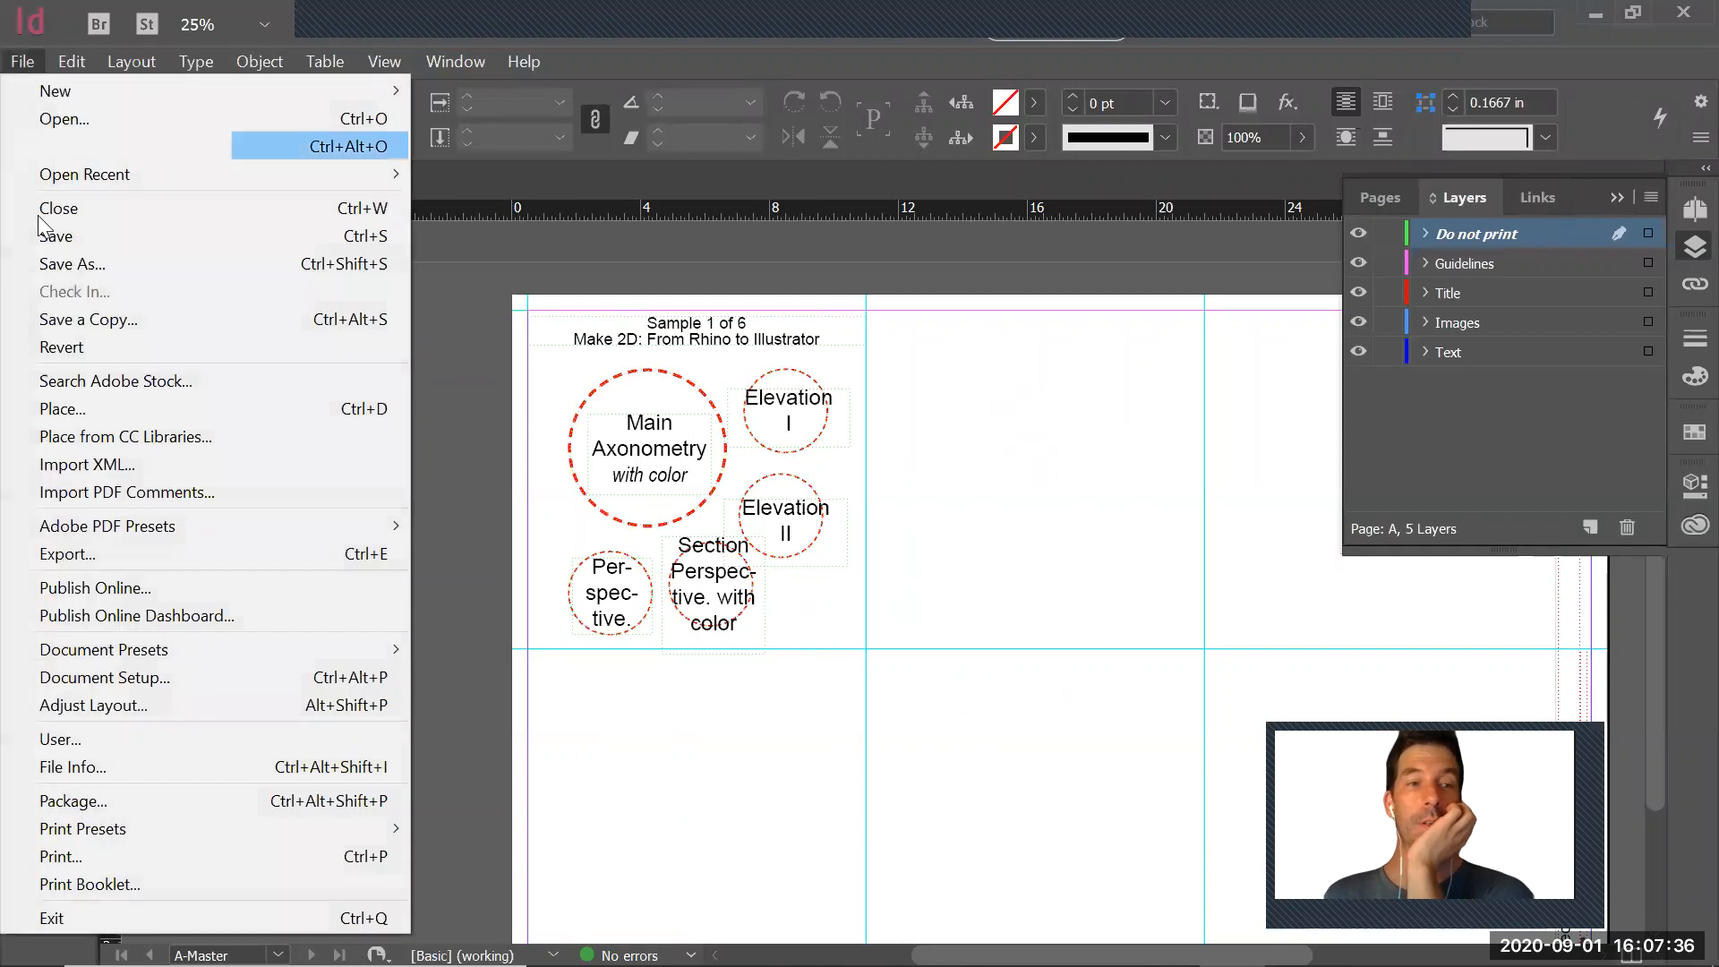
pyautogui.click(91, 409)
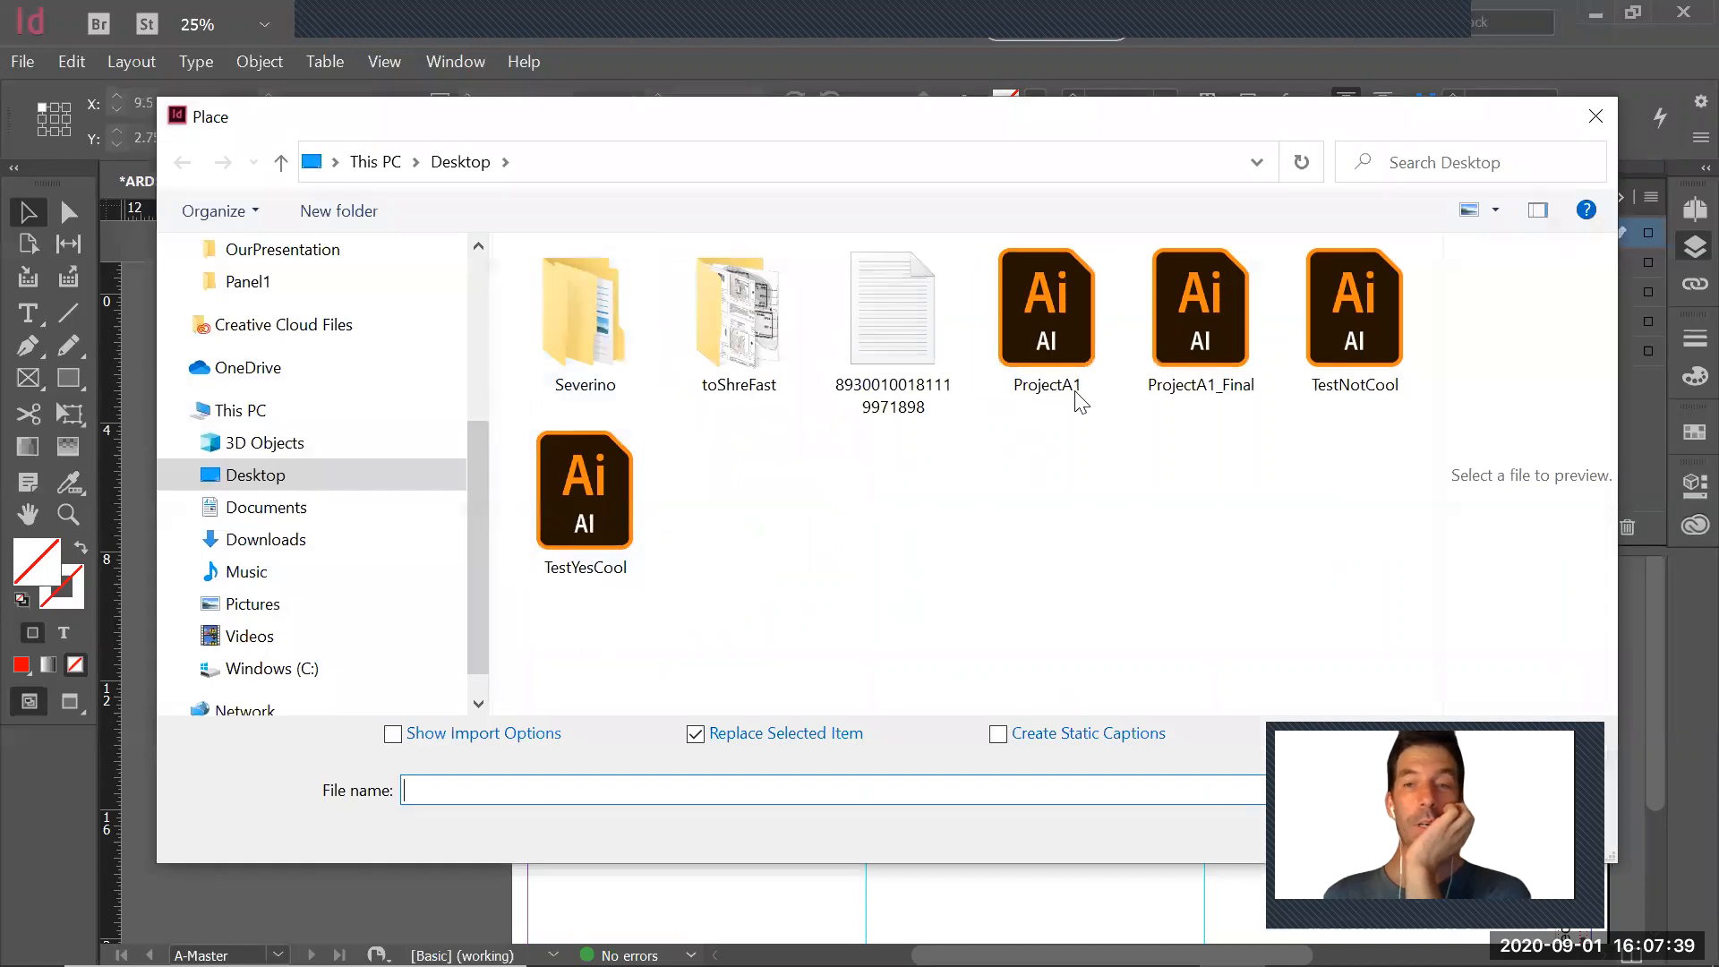
pyautogui.click(1200, 314)
pyautogui.moveTo(1153, 131); pyautogui.dragTo(779, 78)
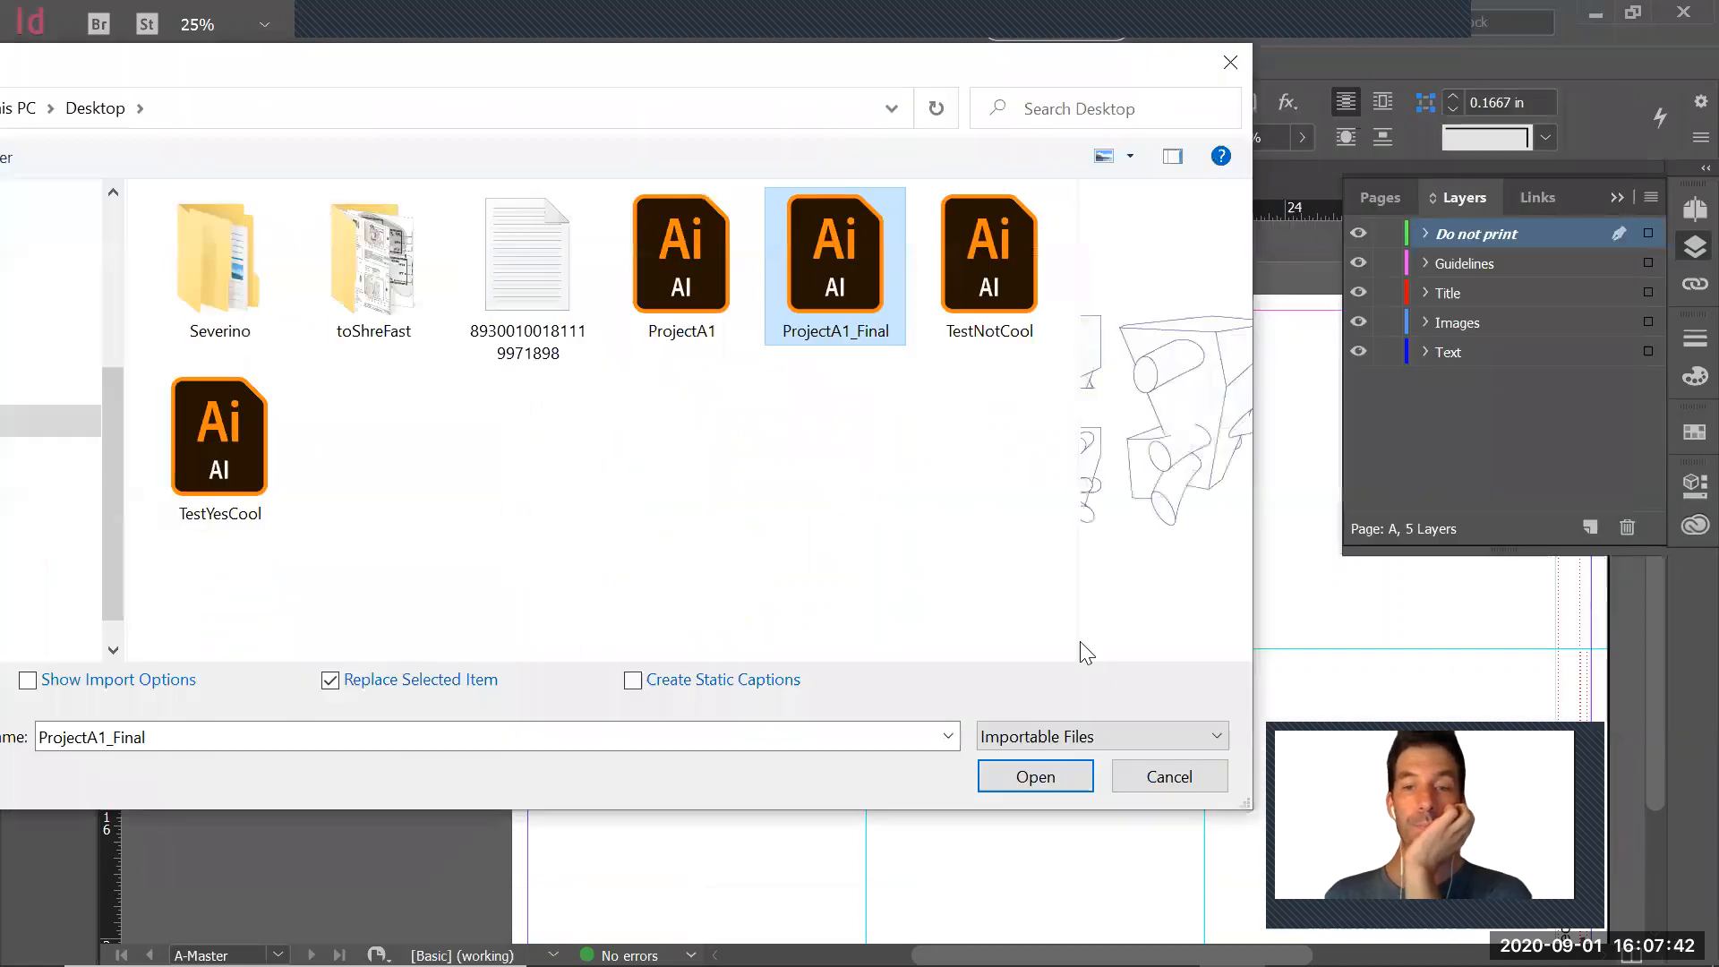
pyautogui.click(1038, 775)
pyautogui.click(934, 368)
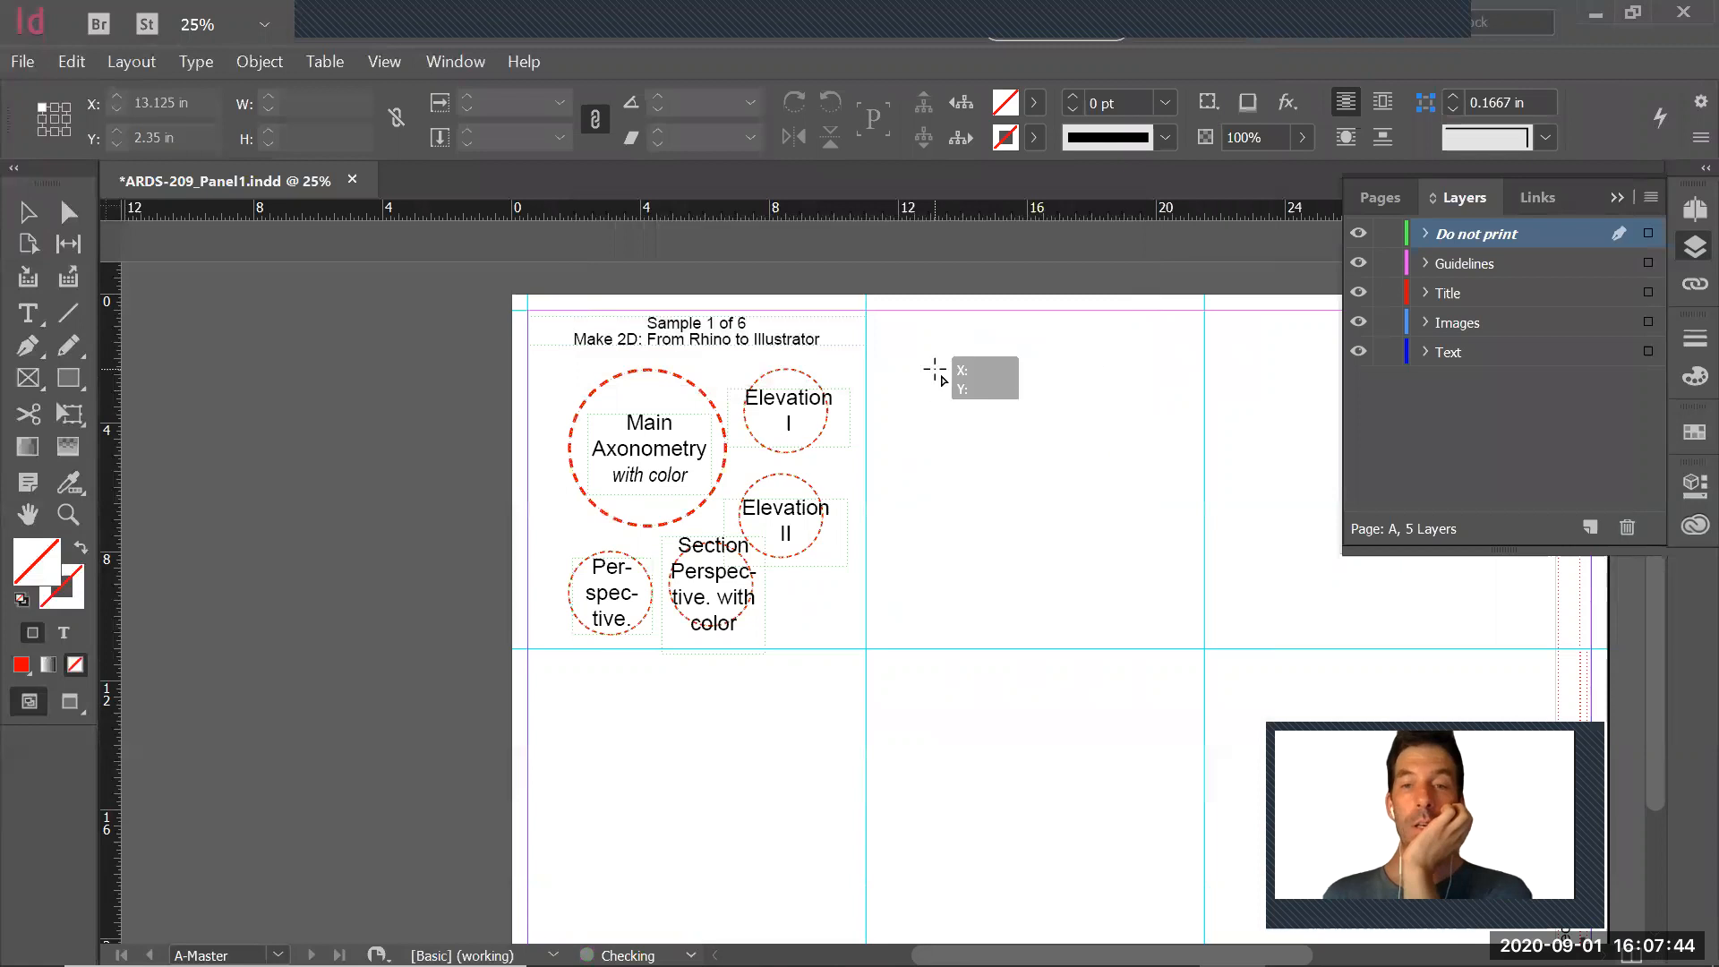
pyautogui.moveTo(1128, 423); pyautogui.dragTo(1100, 401)
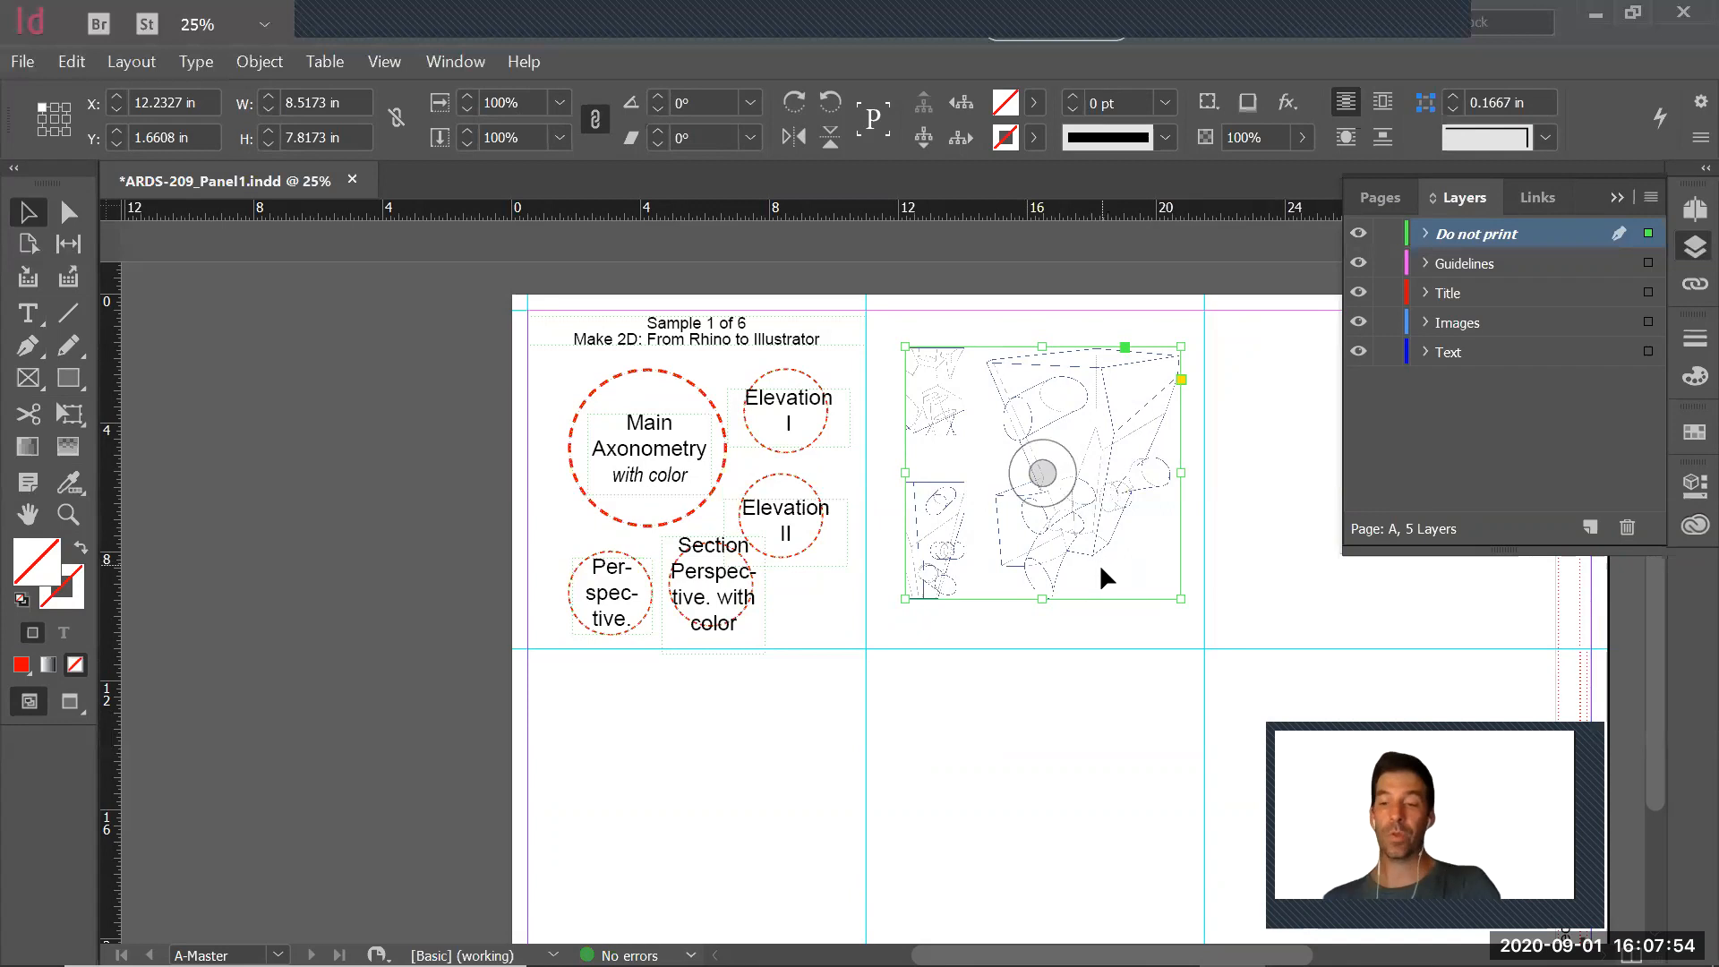
pyautogui.press('Delete')
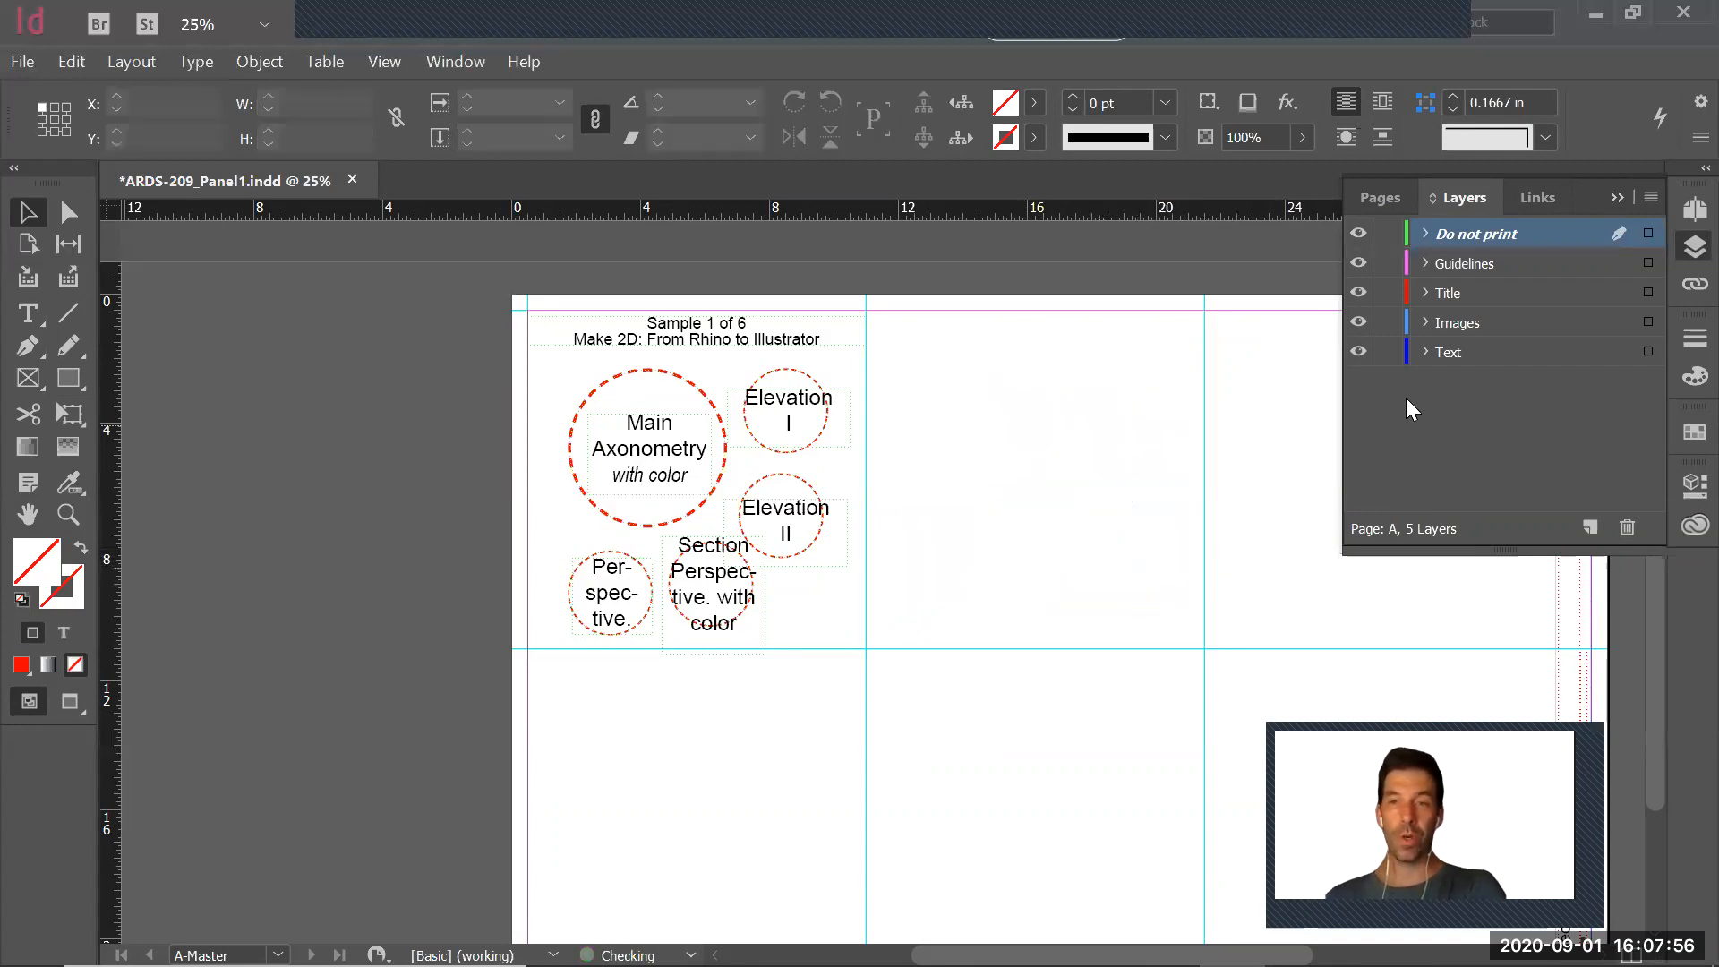
# Hide and lock the Do not print layer, and make Images the active layer
pyautogui.click(1459, 324)
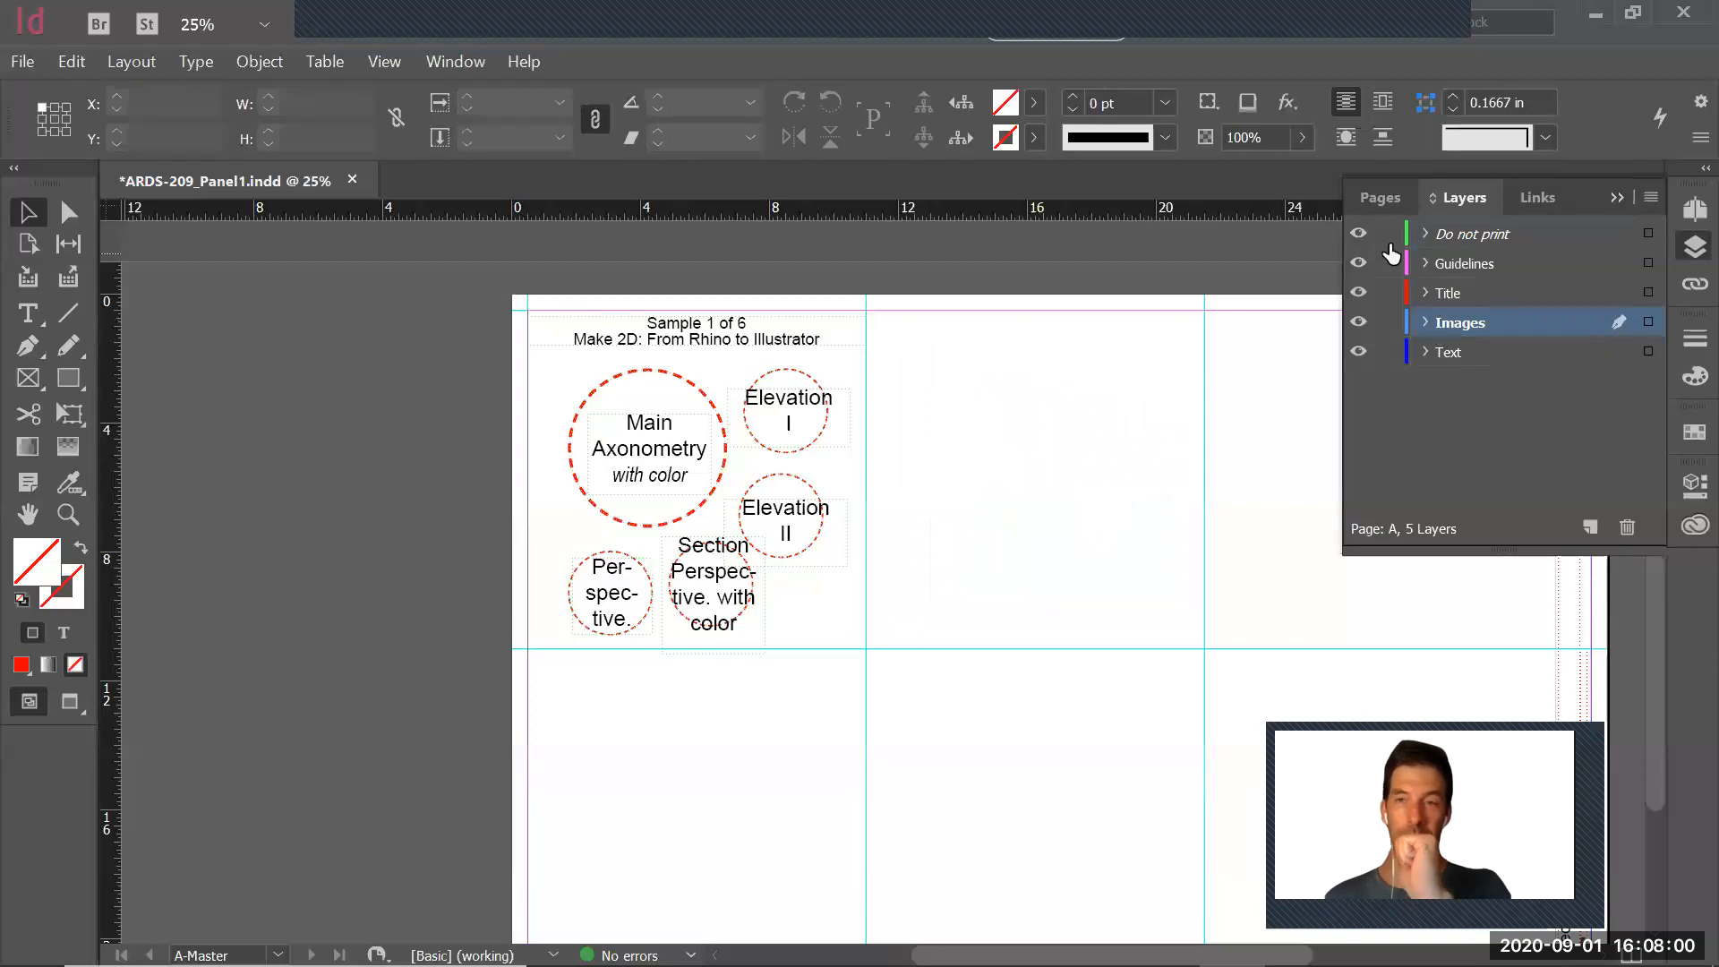
pyautogui.click(1359, 234)
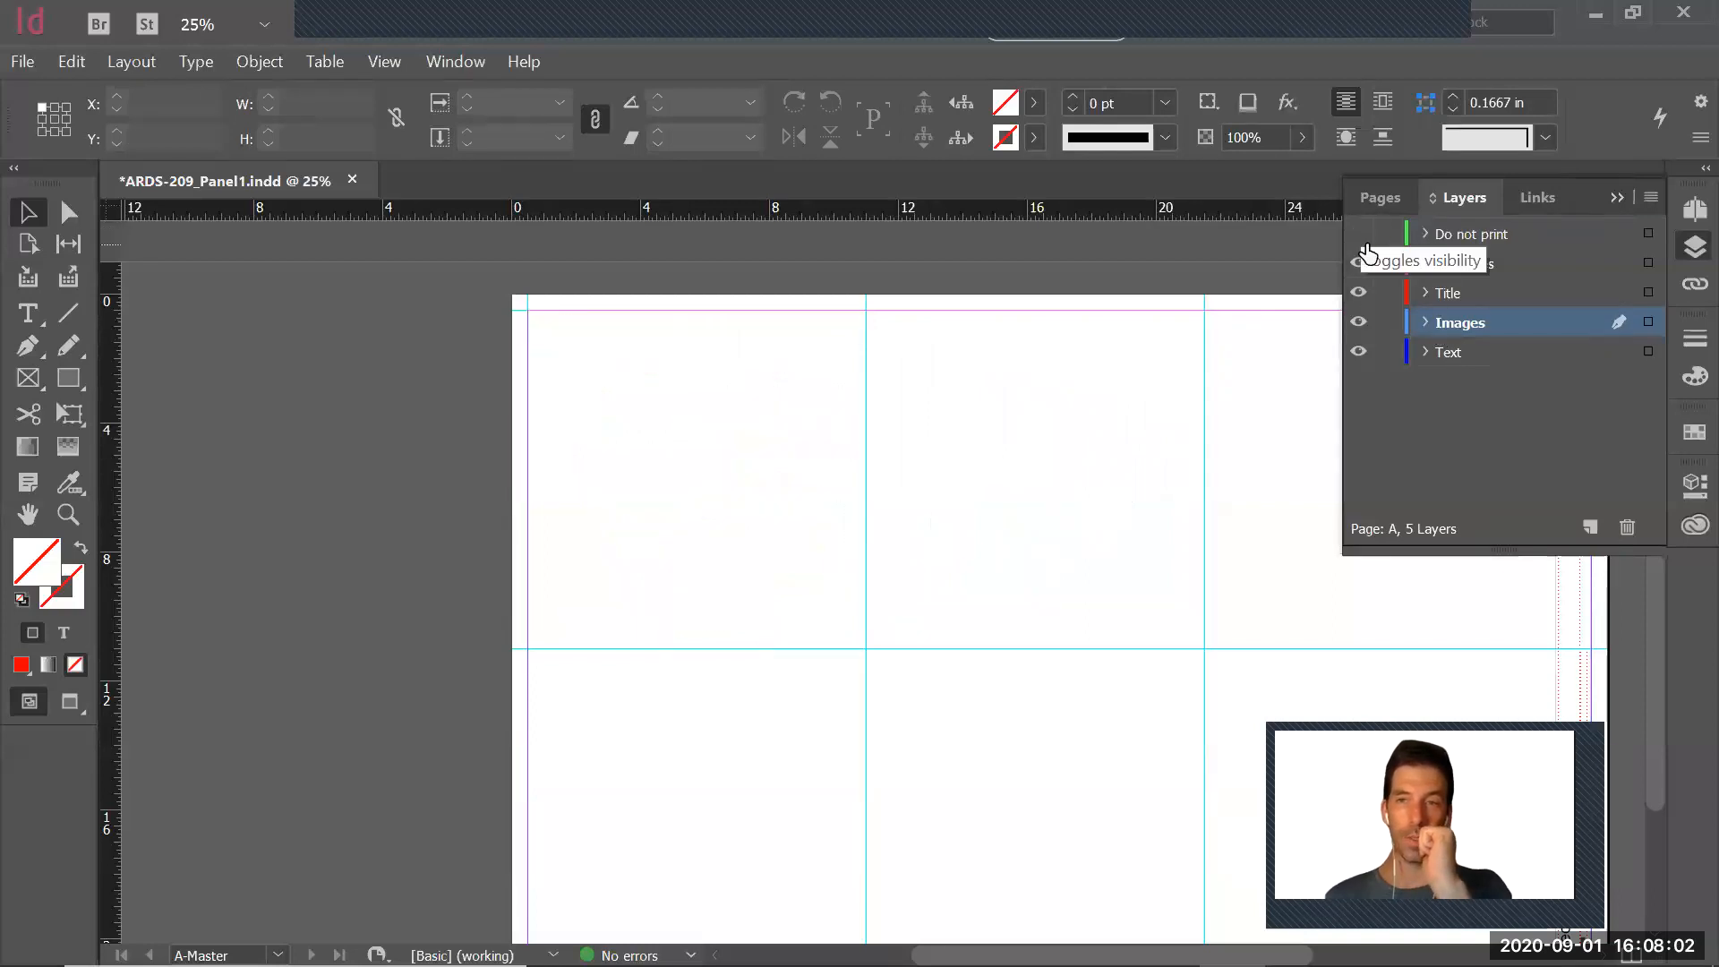
pyautogui.click(1387, 235)
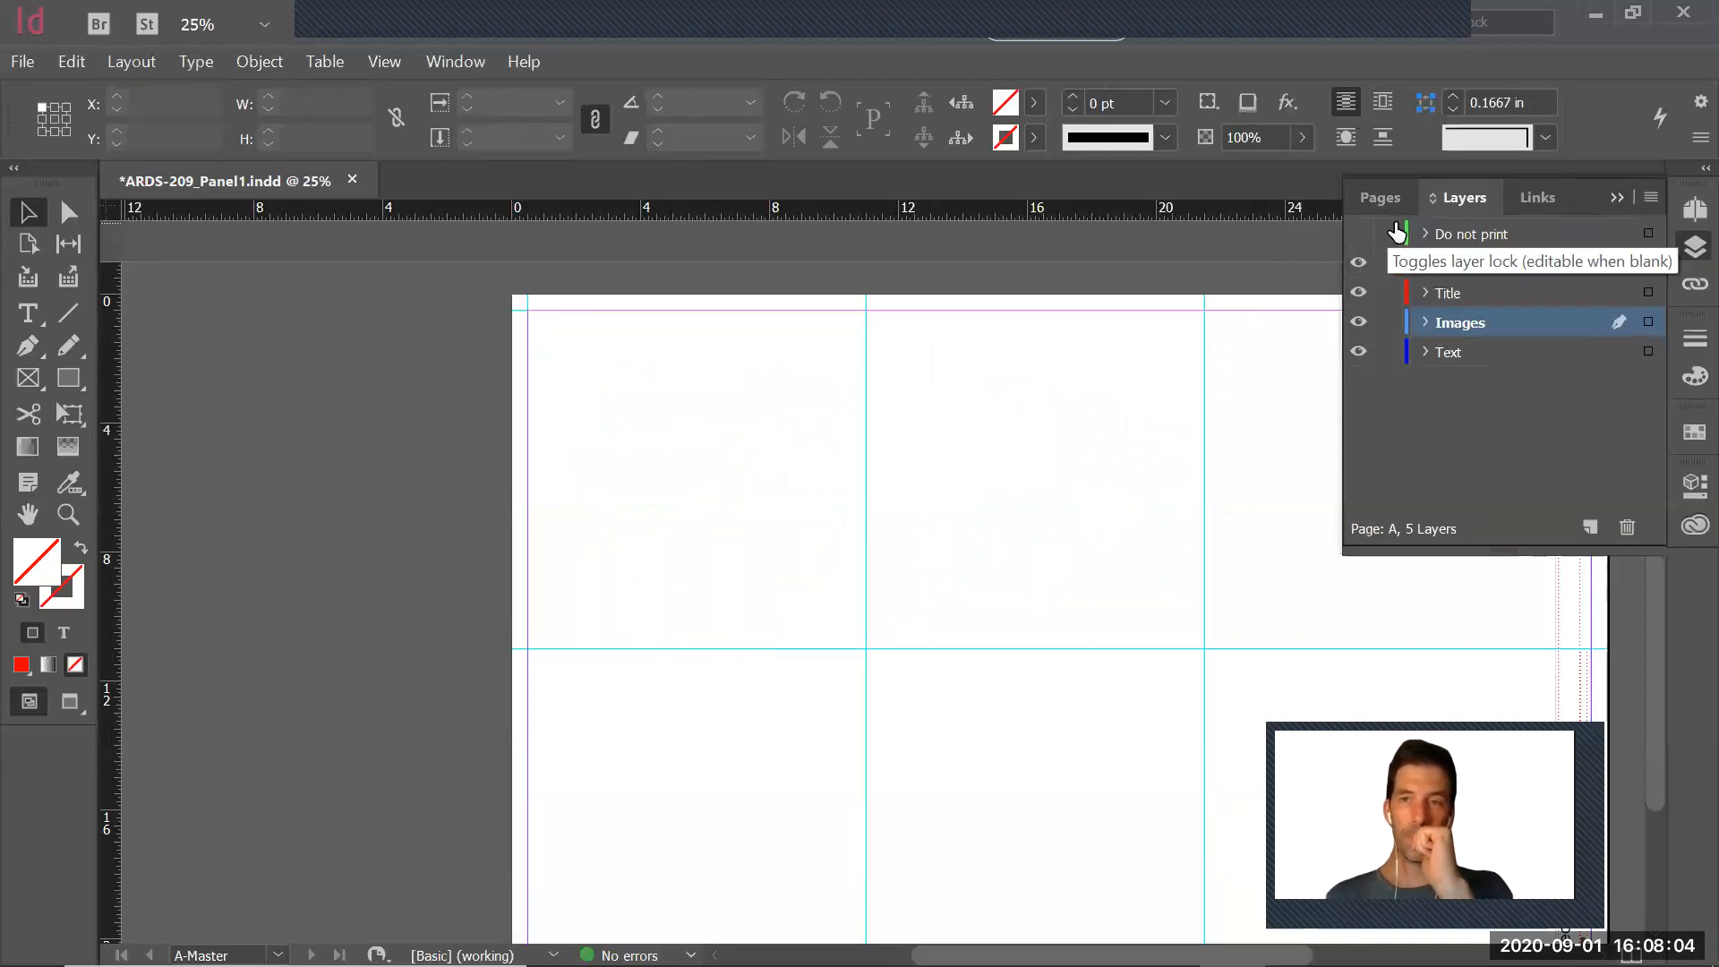
pyautogui.click(1493, 236)
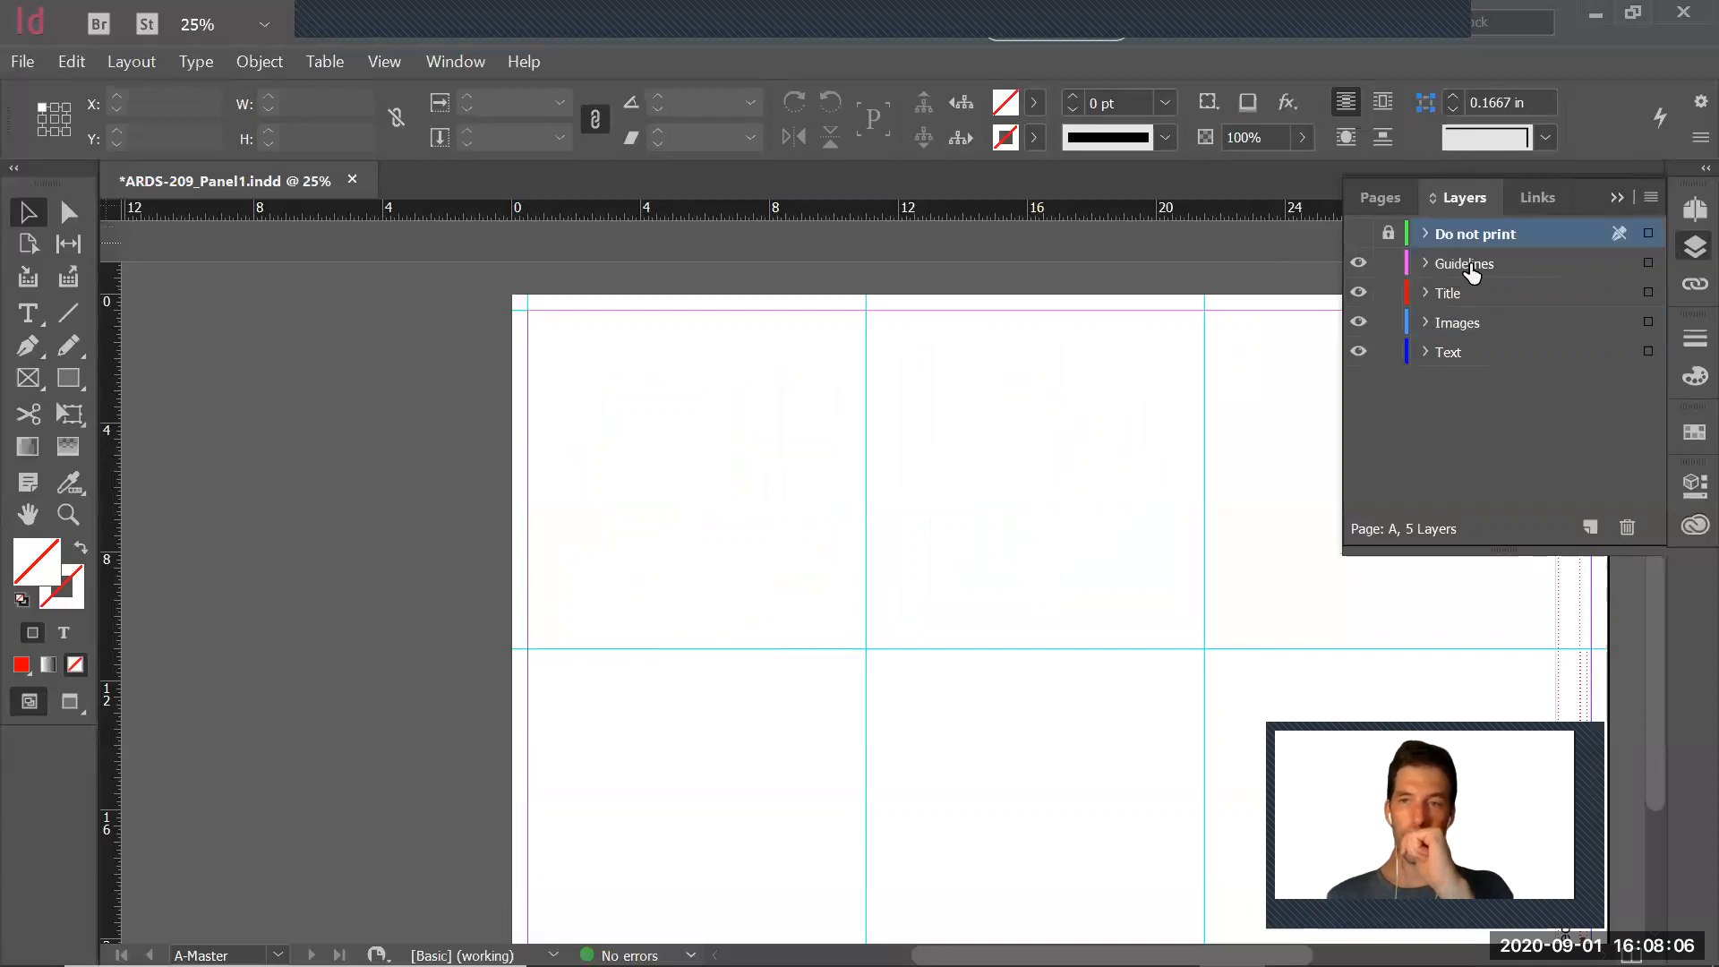
pyautogui.click(1454, 325)
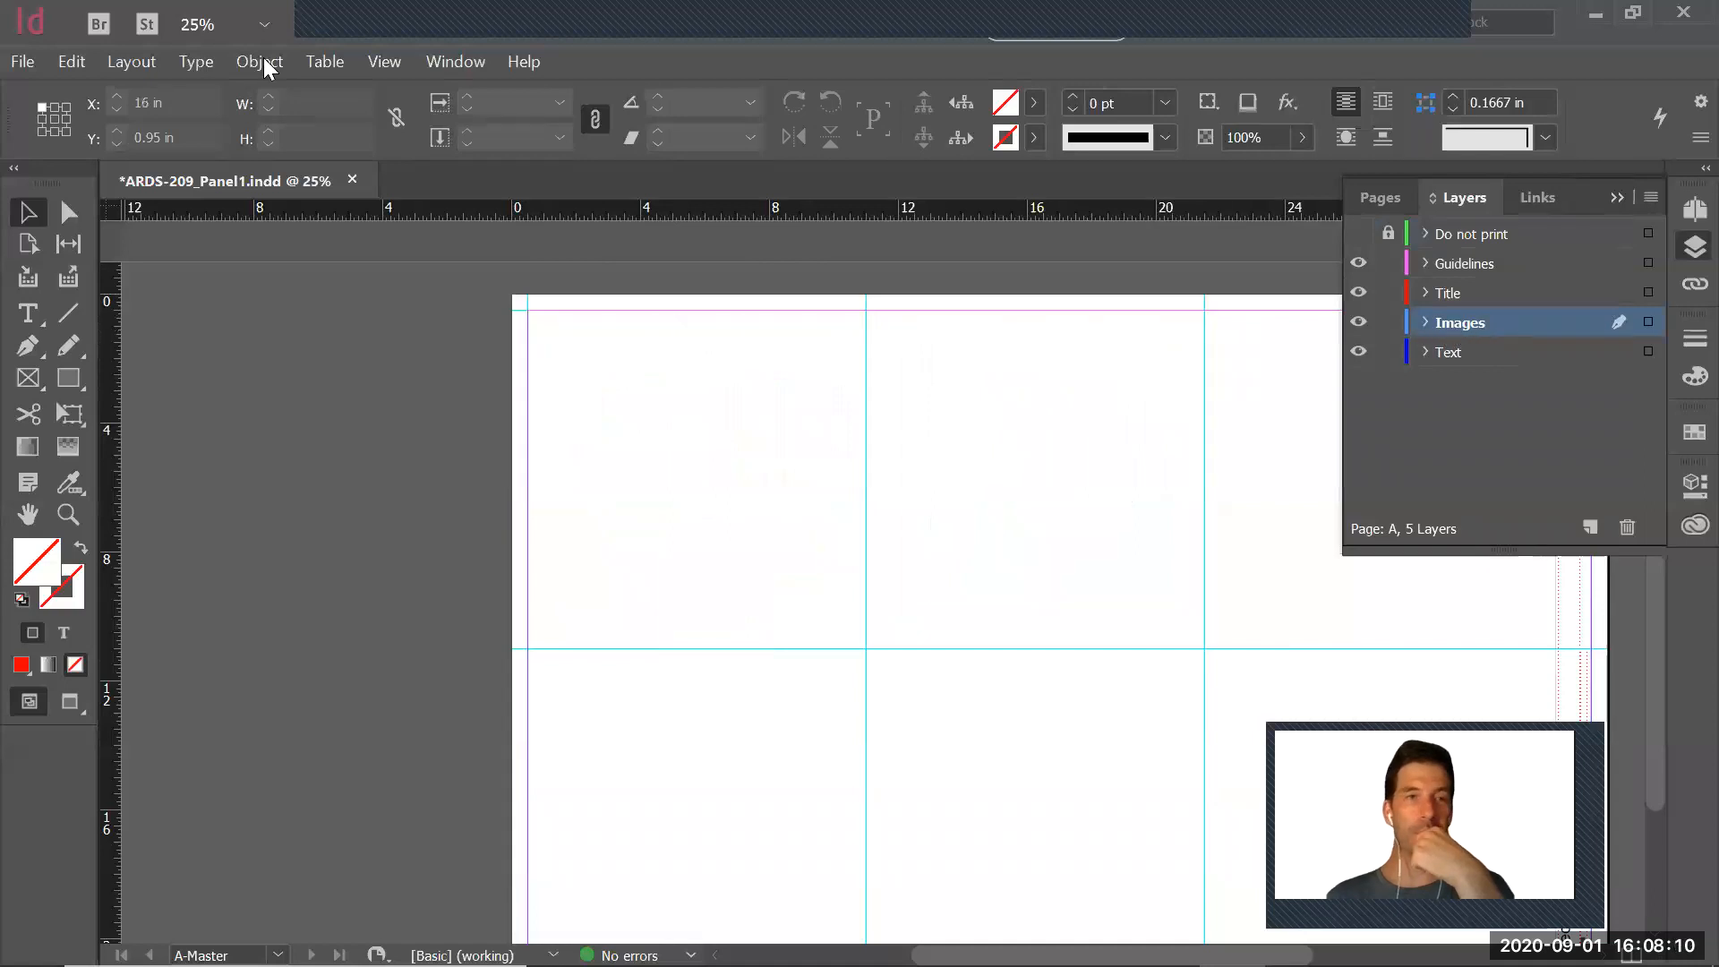
# Try placing ProjectA1_Final on the Images layer from X 1.65 in, Y 1.65 in, scaled to about 15.66 x 14.37 in, and delete it
pyautogui.click(19, 63)
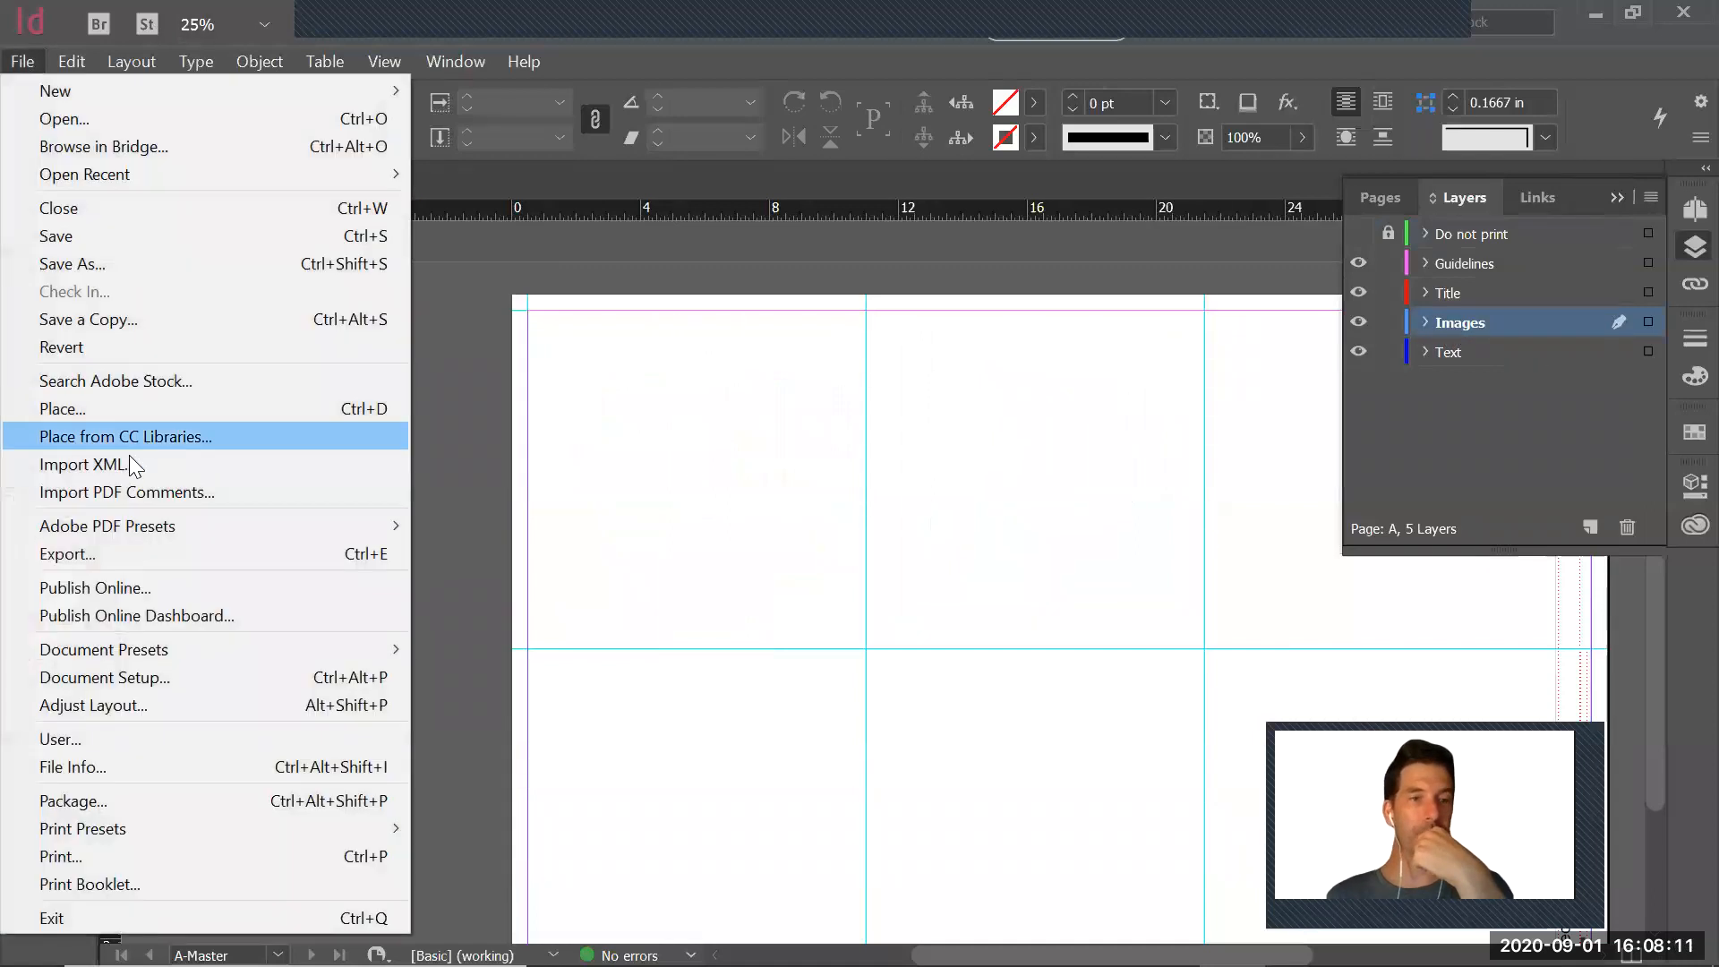
pyautogui.click(101, 410)
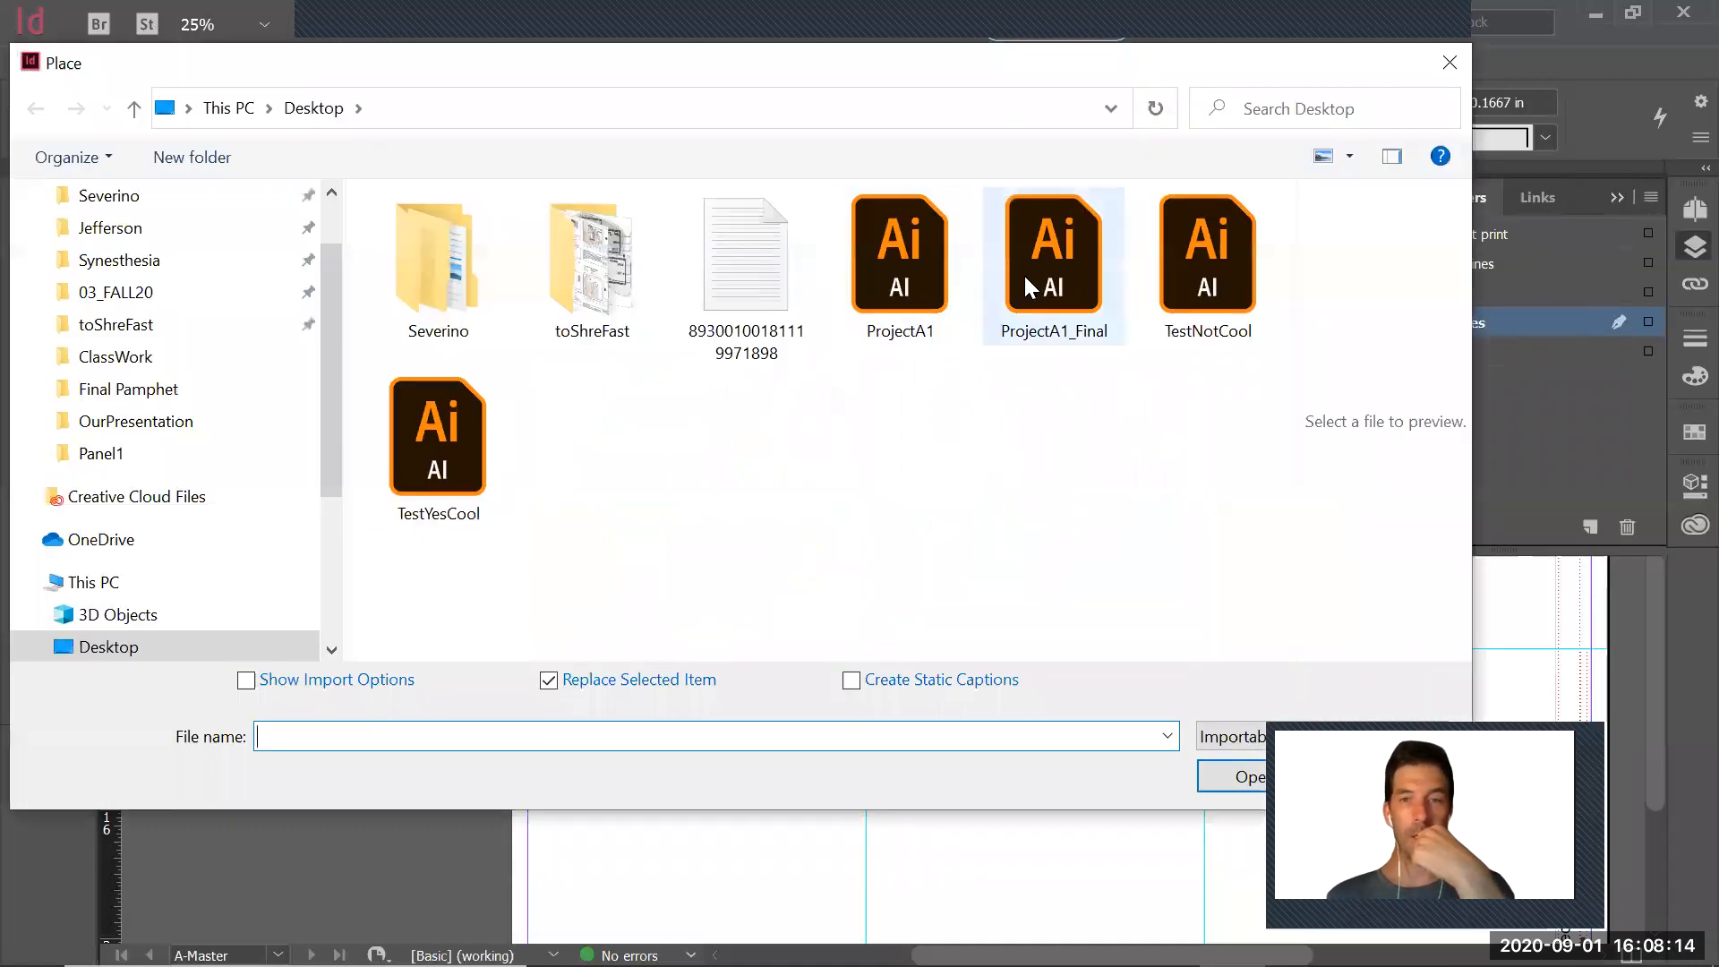
pyautogui.click(1045, 267)
pyautogui.doubleClick(1045, 267)
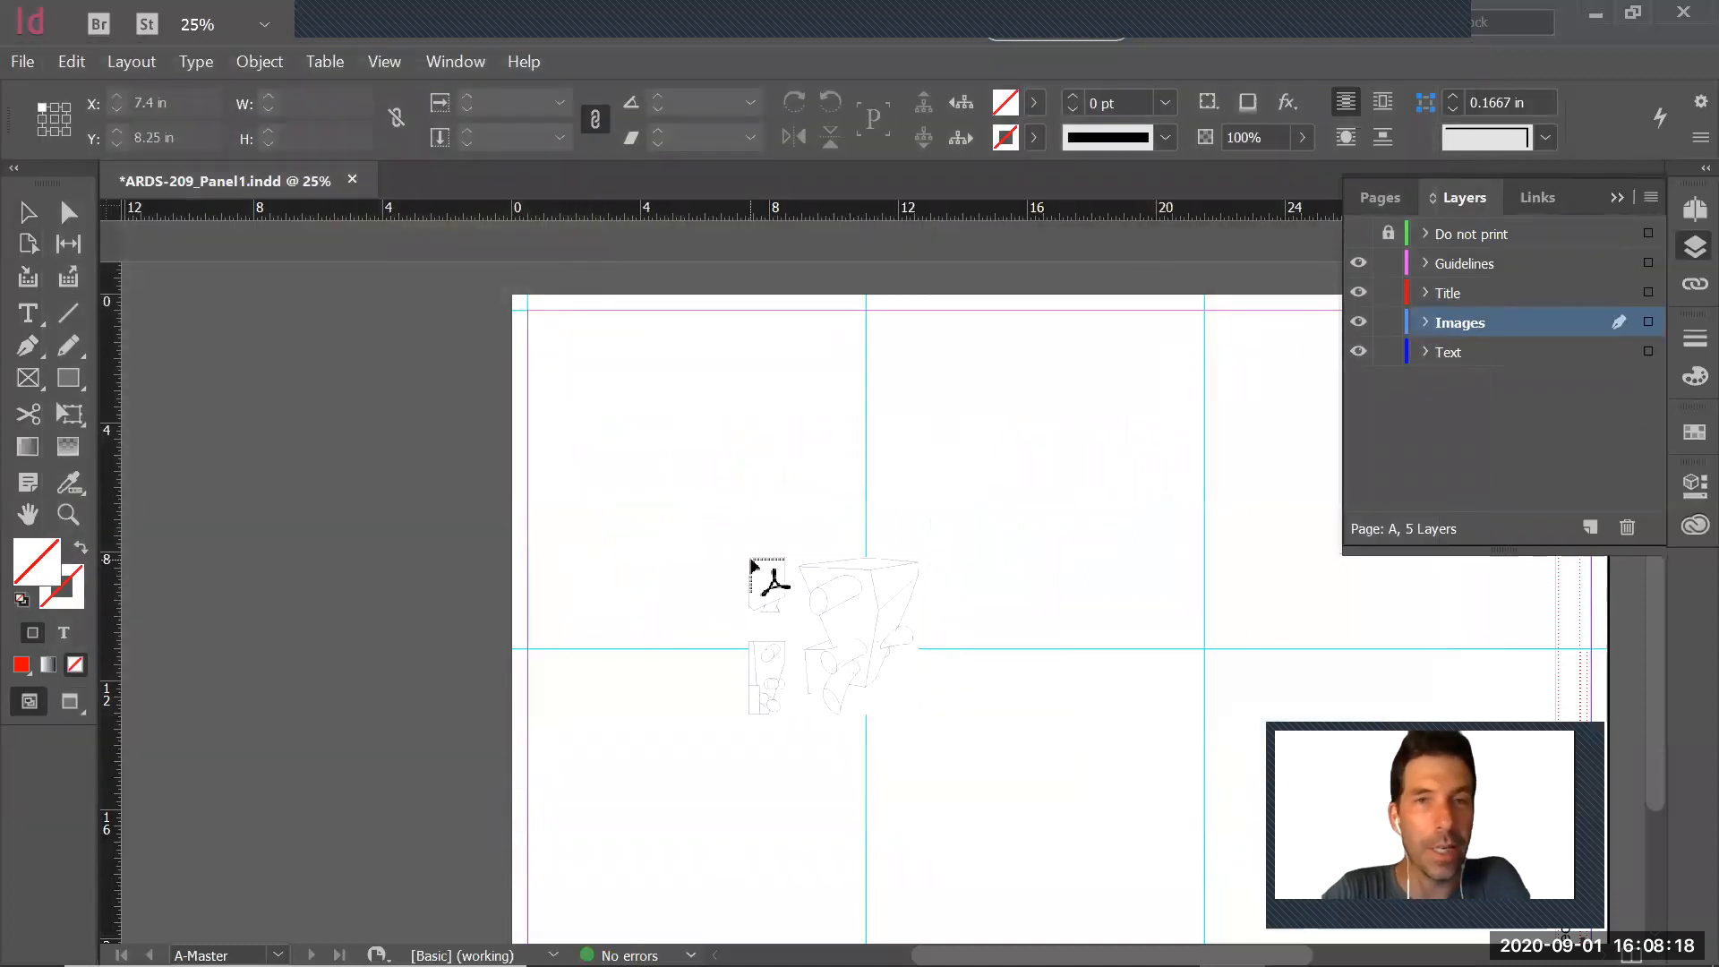
pyautogui.click(564, 348)
pyautogui.moveTo(564, 347); pyautogui.dragTo(1012, 800)
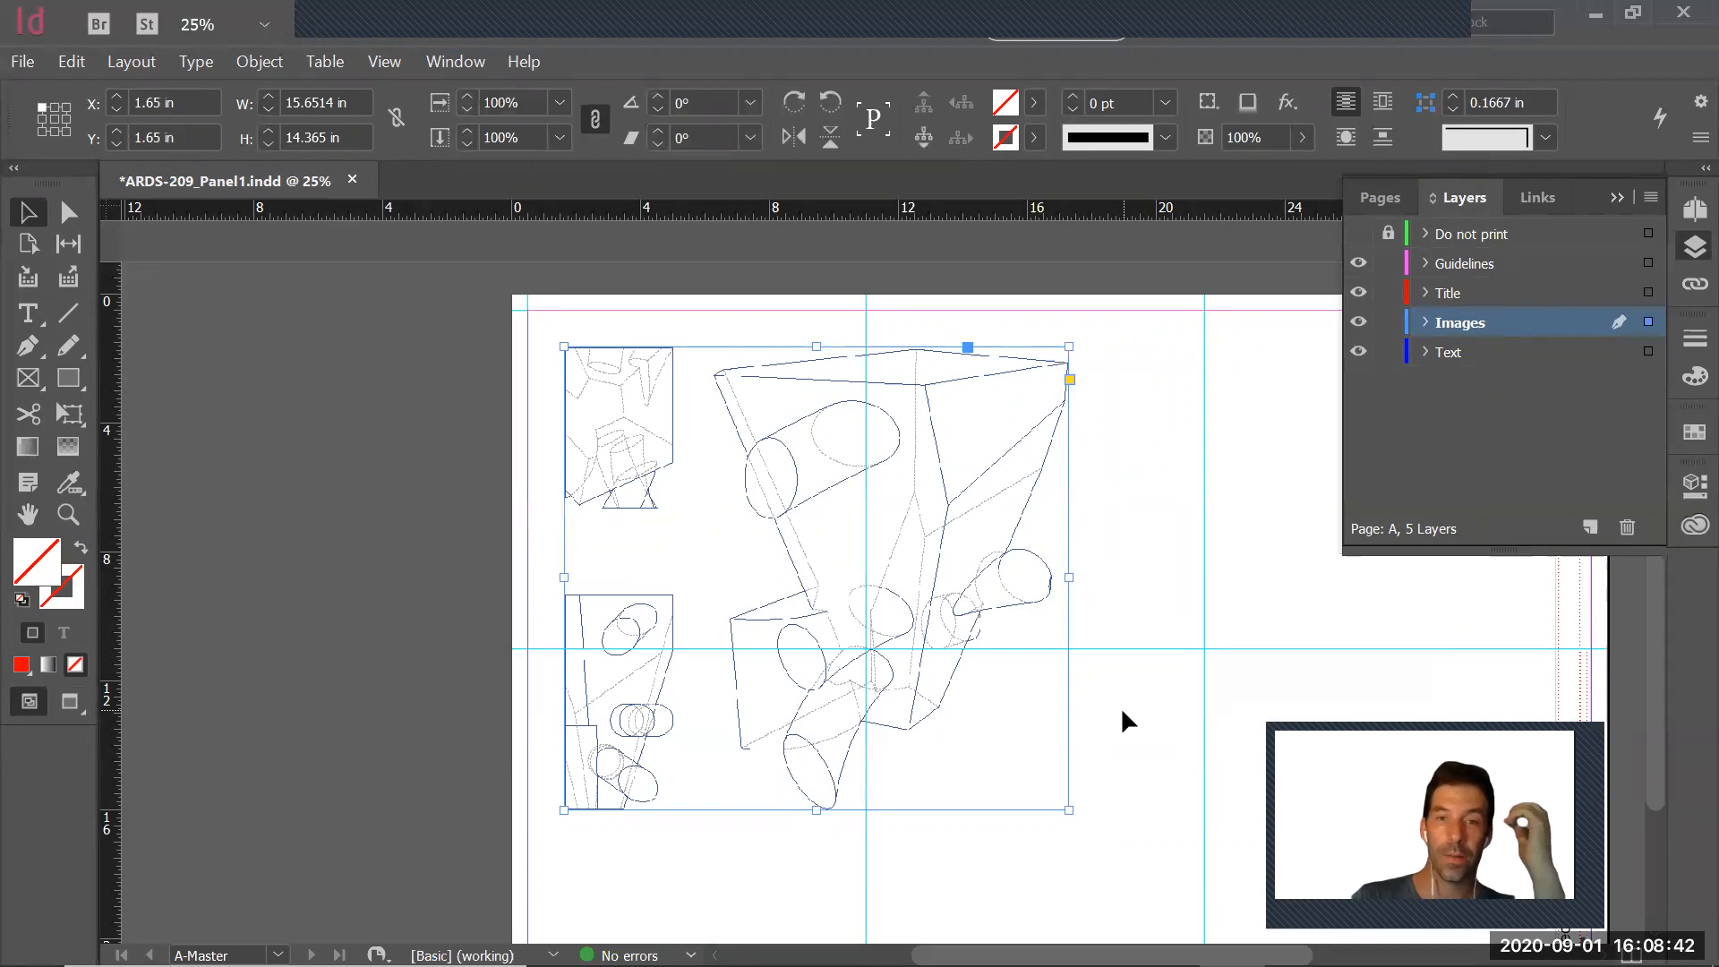
pyautogui.press('Delete')
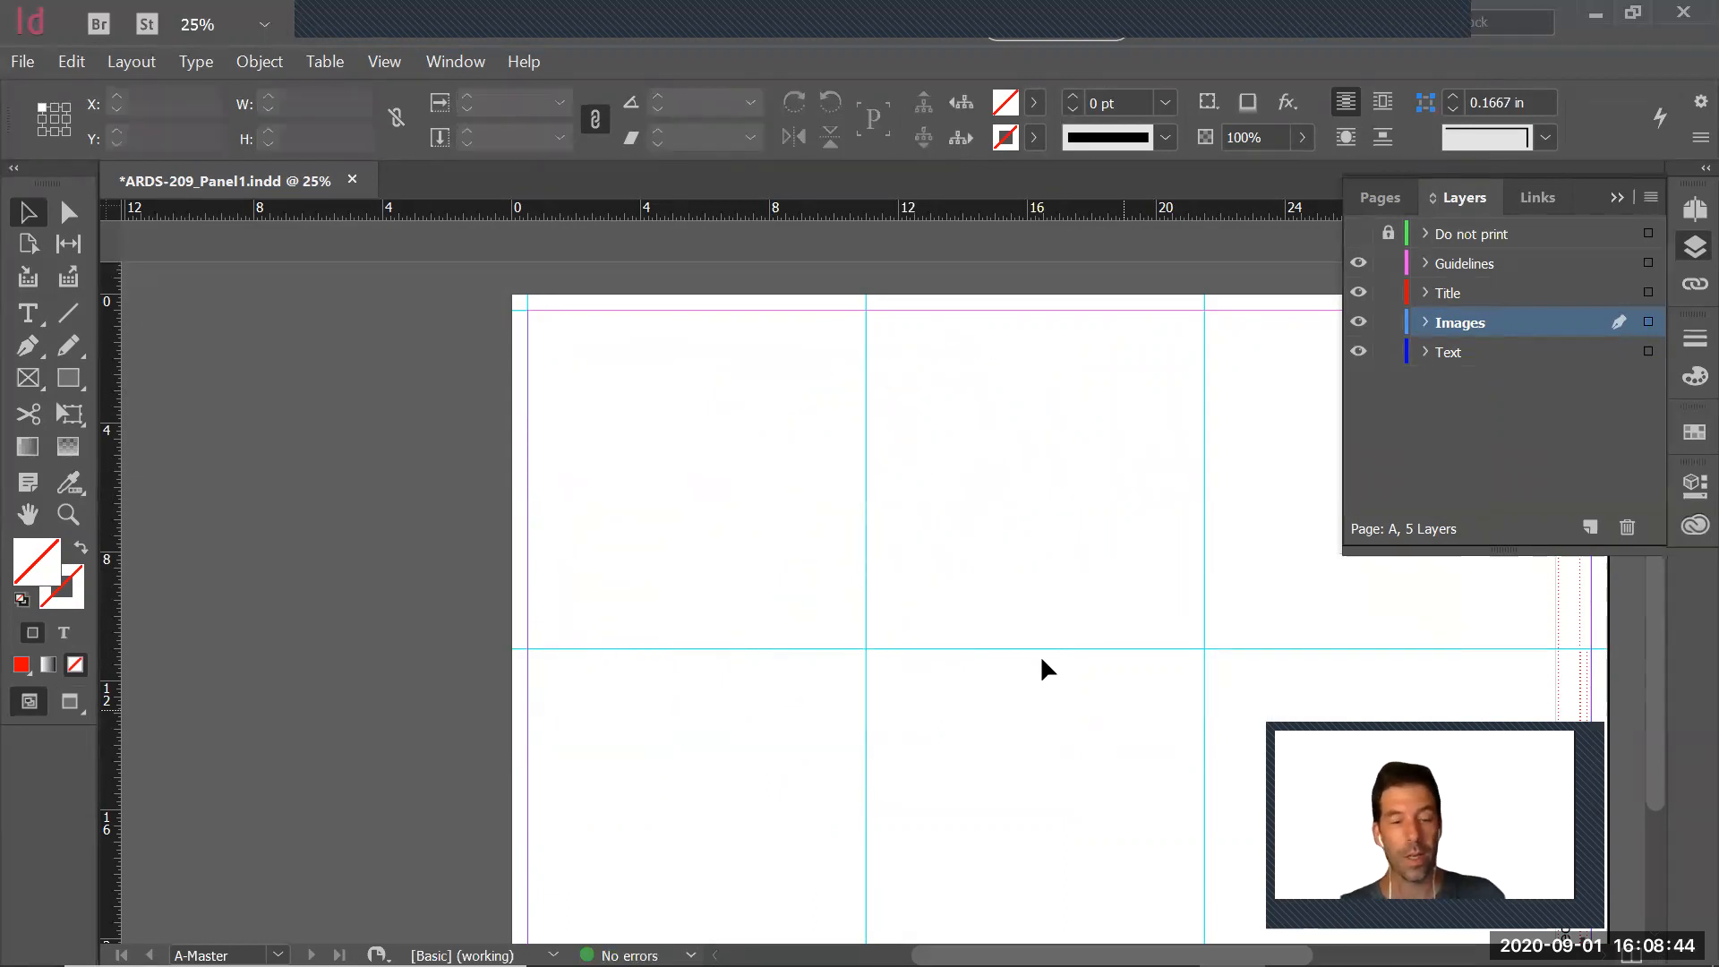
# Place ProjectA1_Final at its original size in the upper-left cell of the sheet, at about X 1.75 in, Y 1.4 in
pyautogui.click(19, 62)
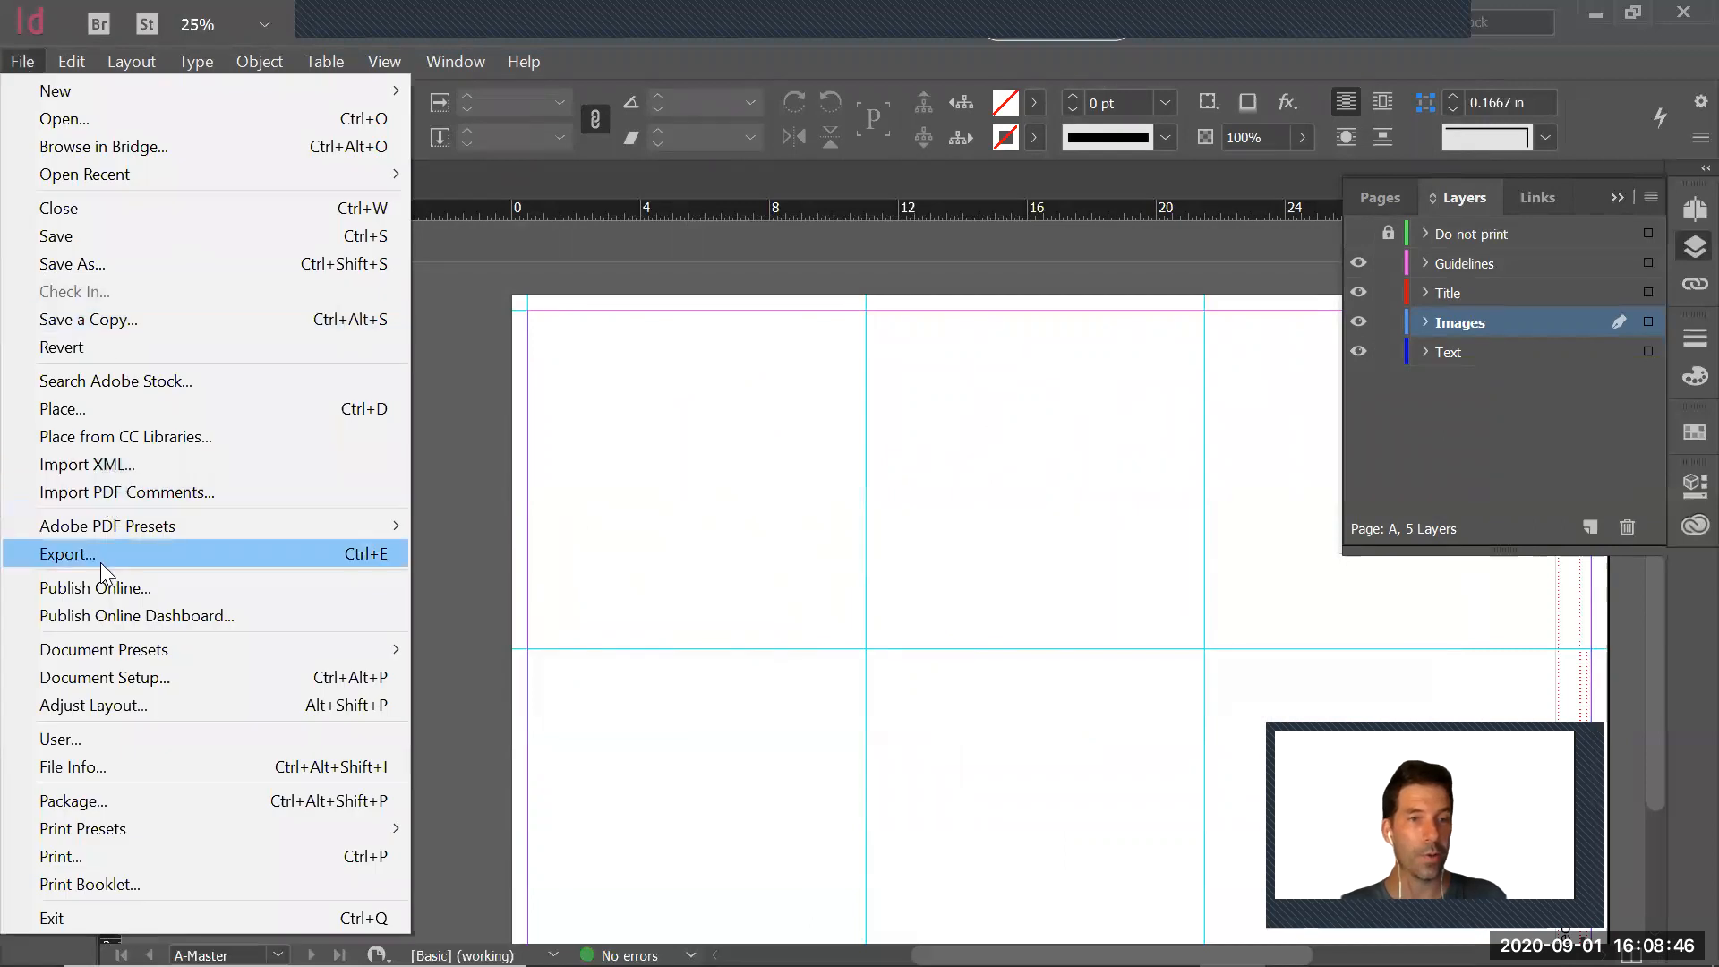
pyautogui.click(90, 410)
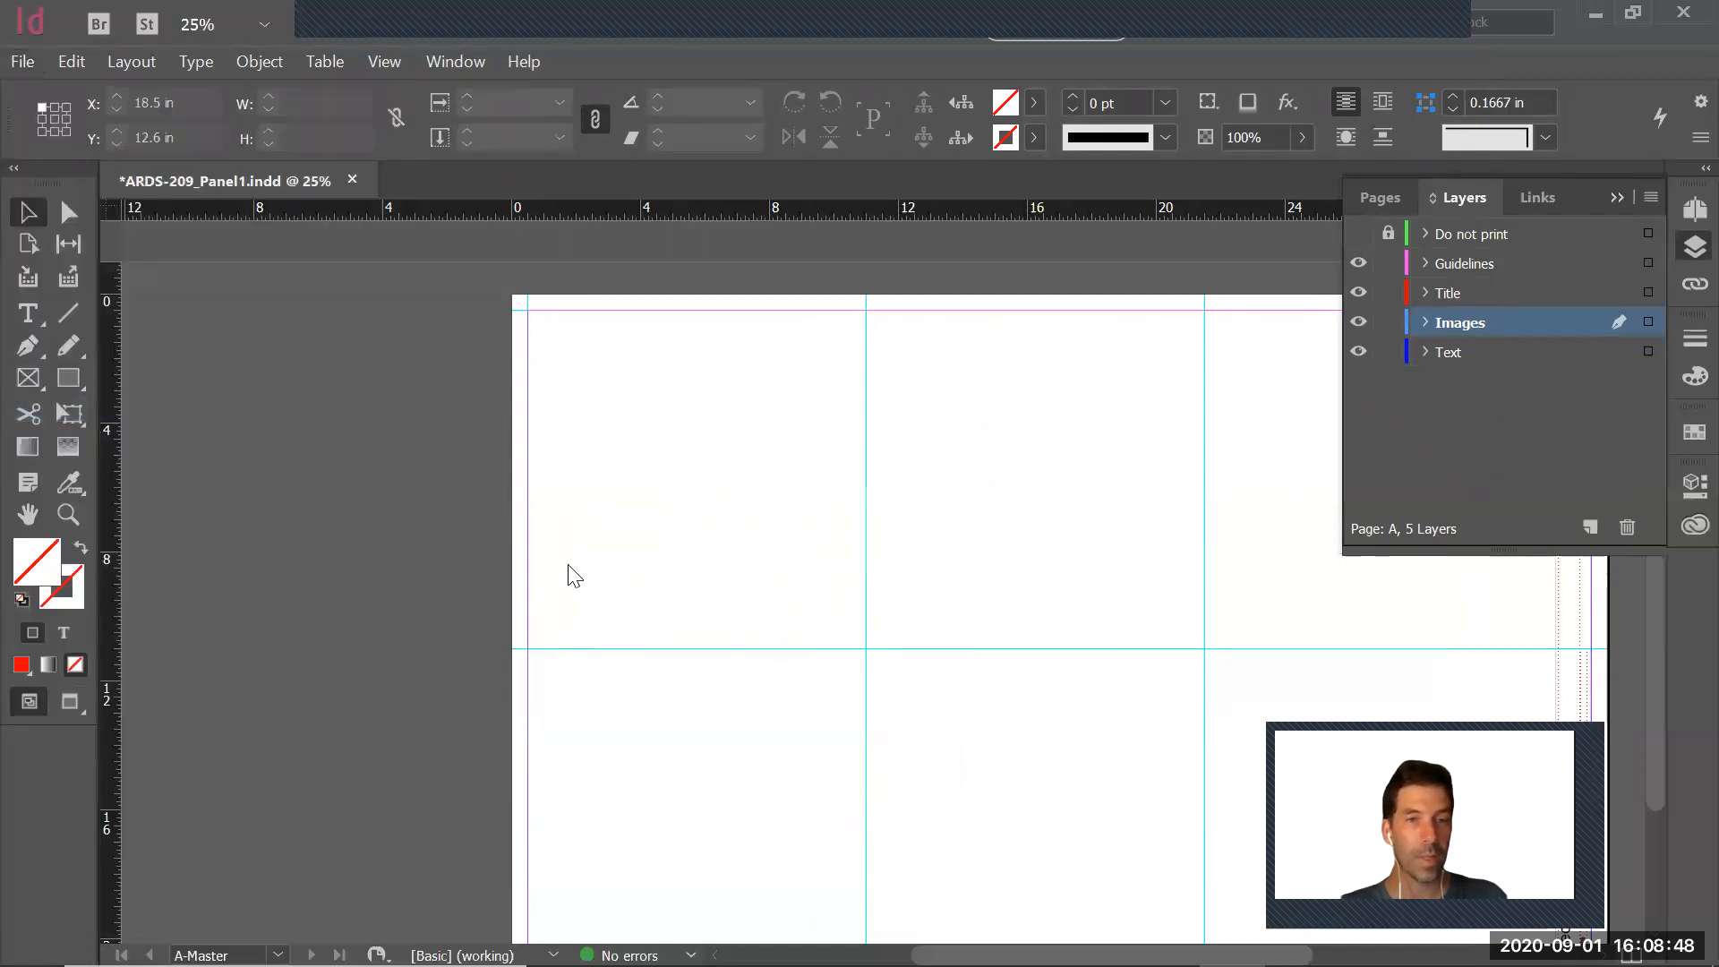
pyautogui.click(1061, 273)
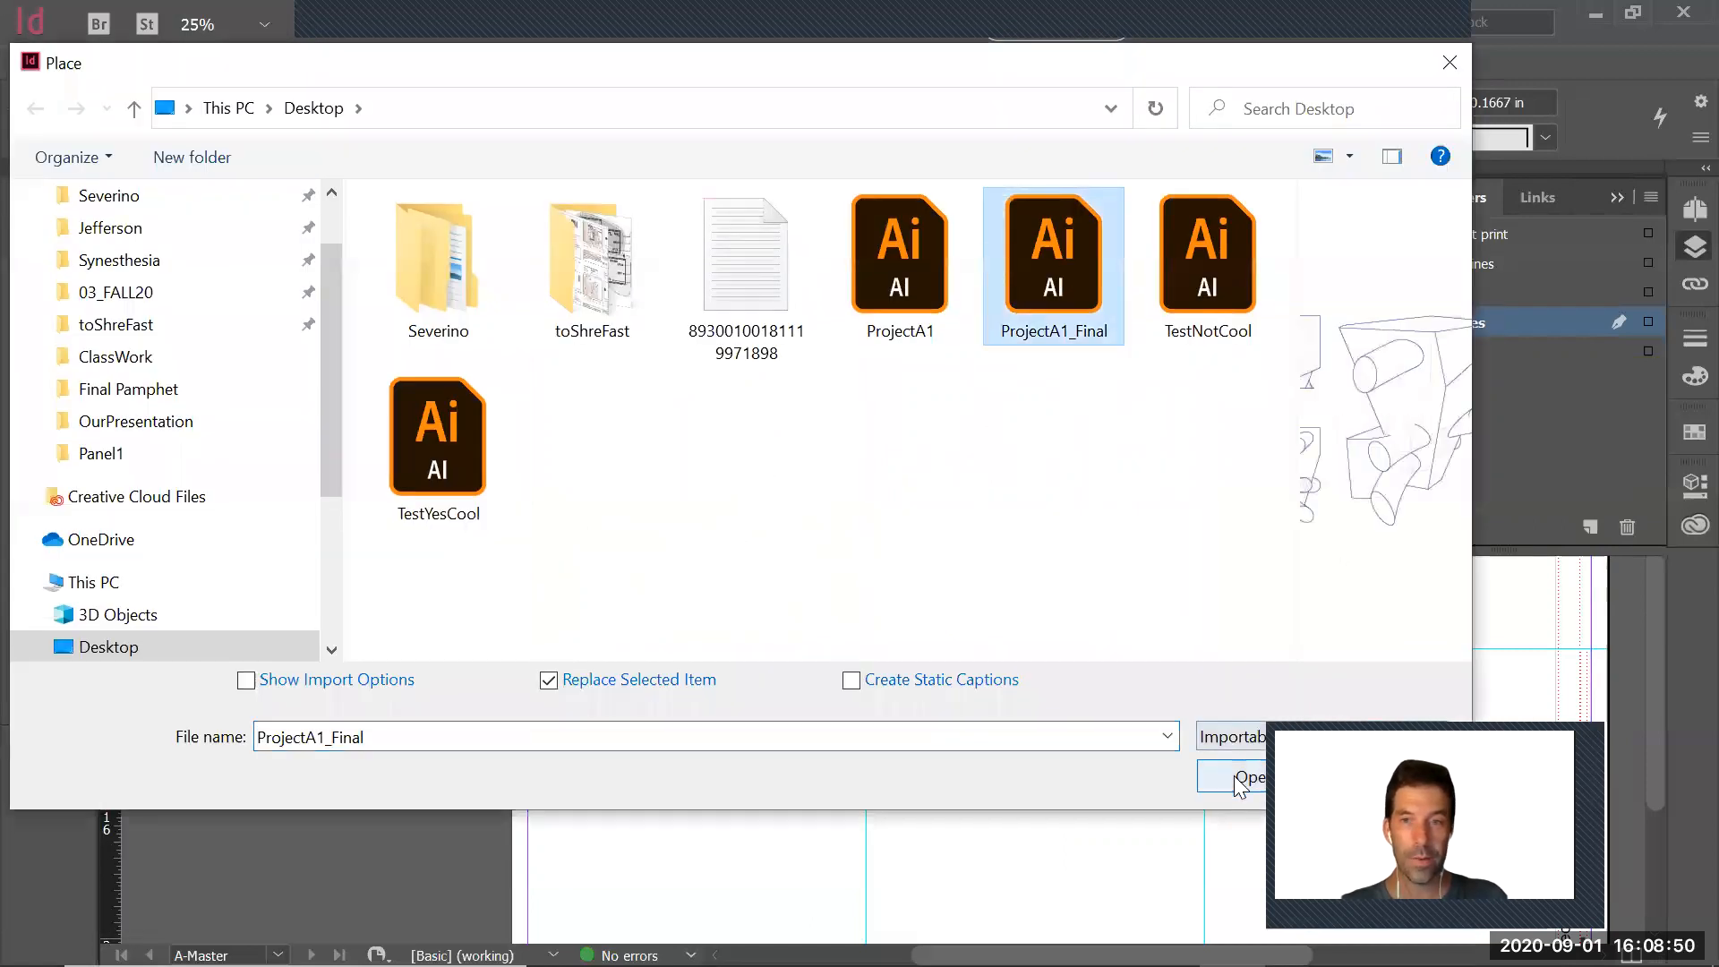
pyautogui.click(1240, 777)
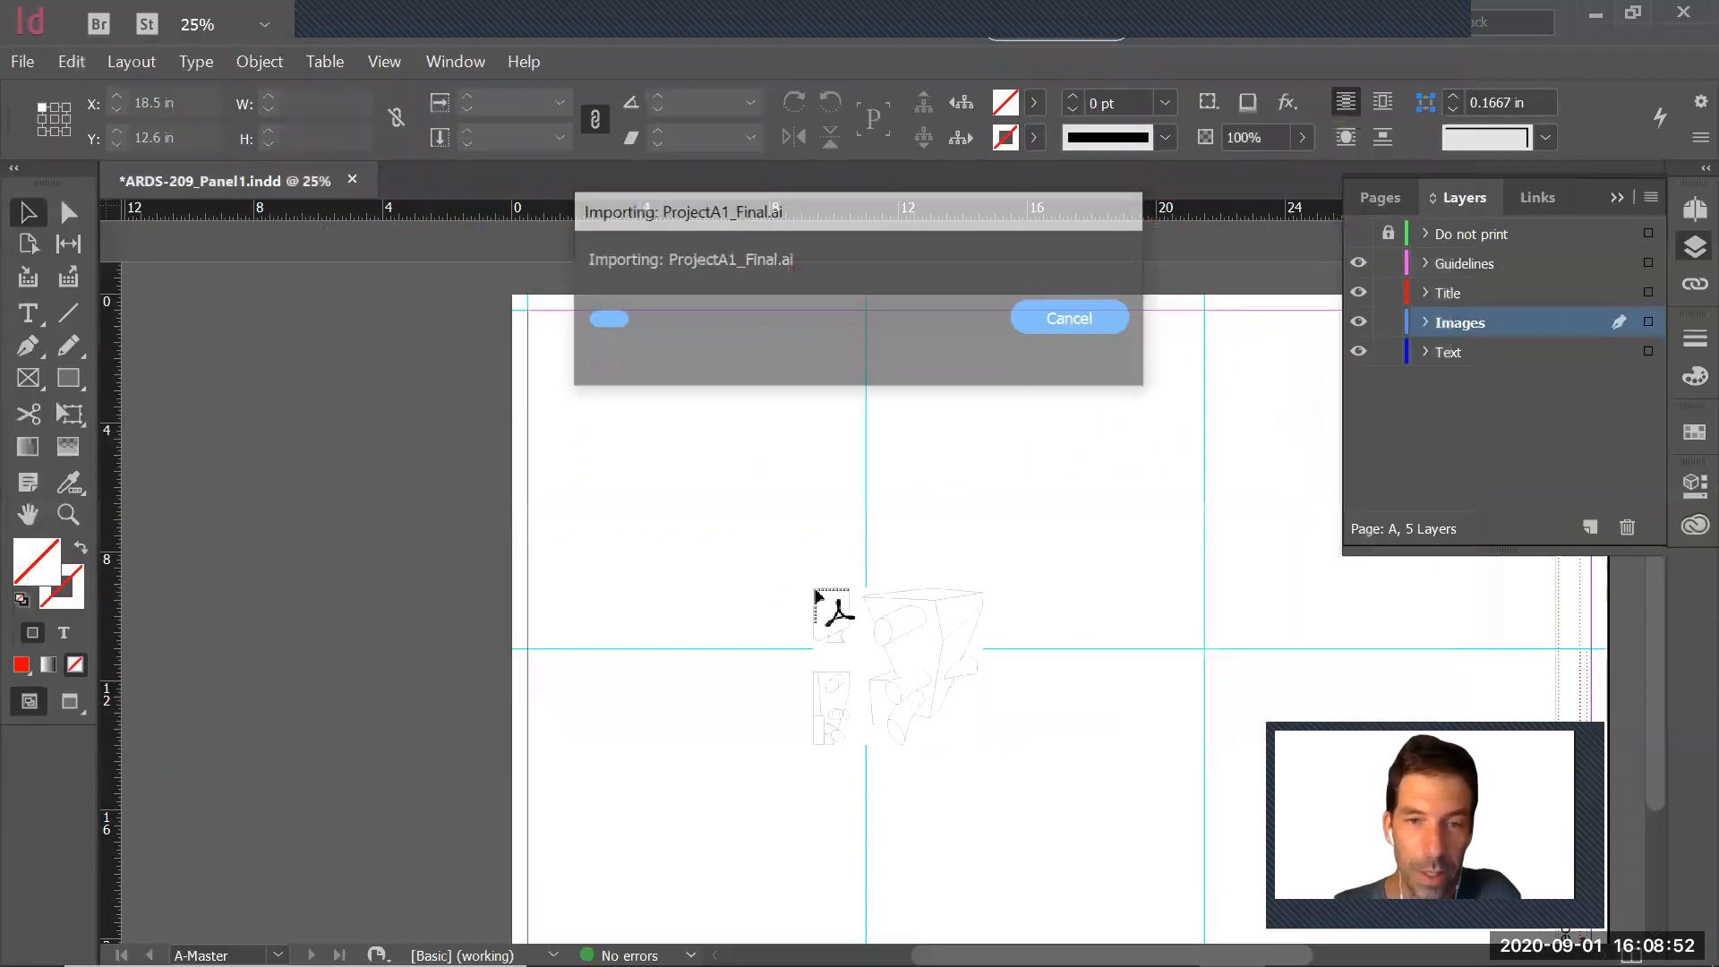
pyautogui.click(567, 341)
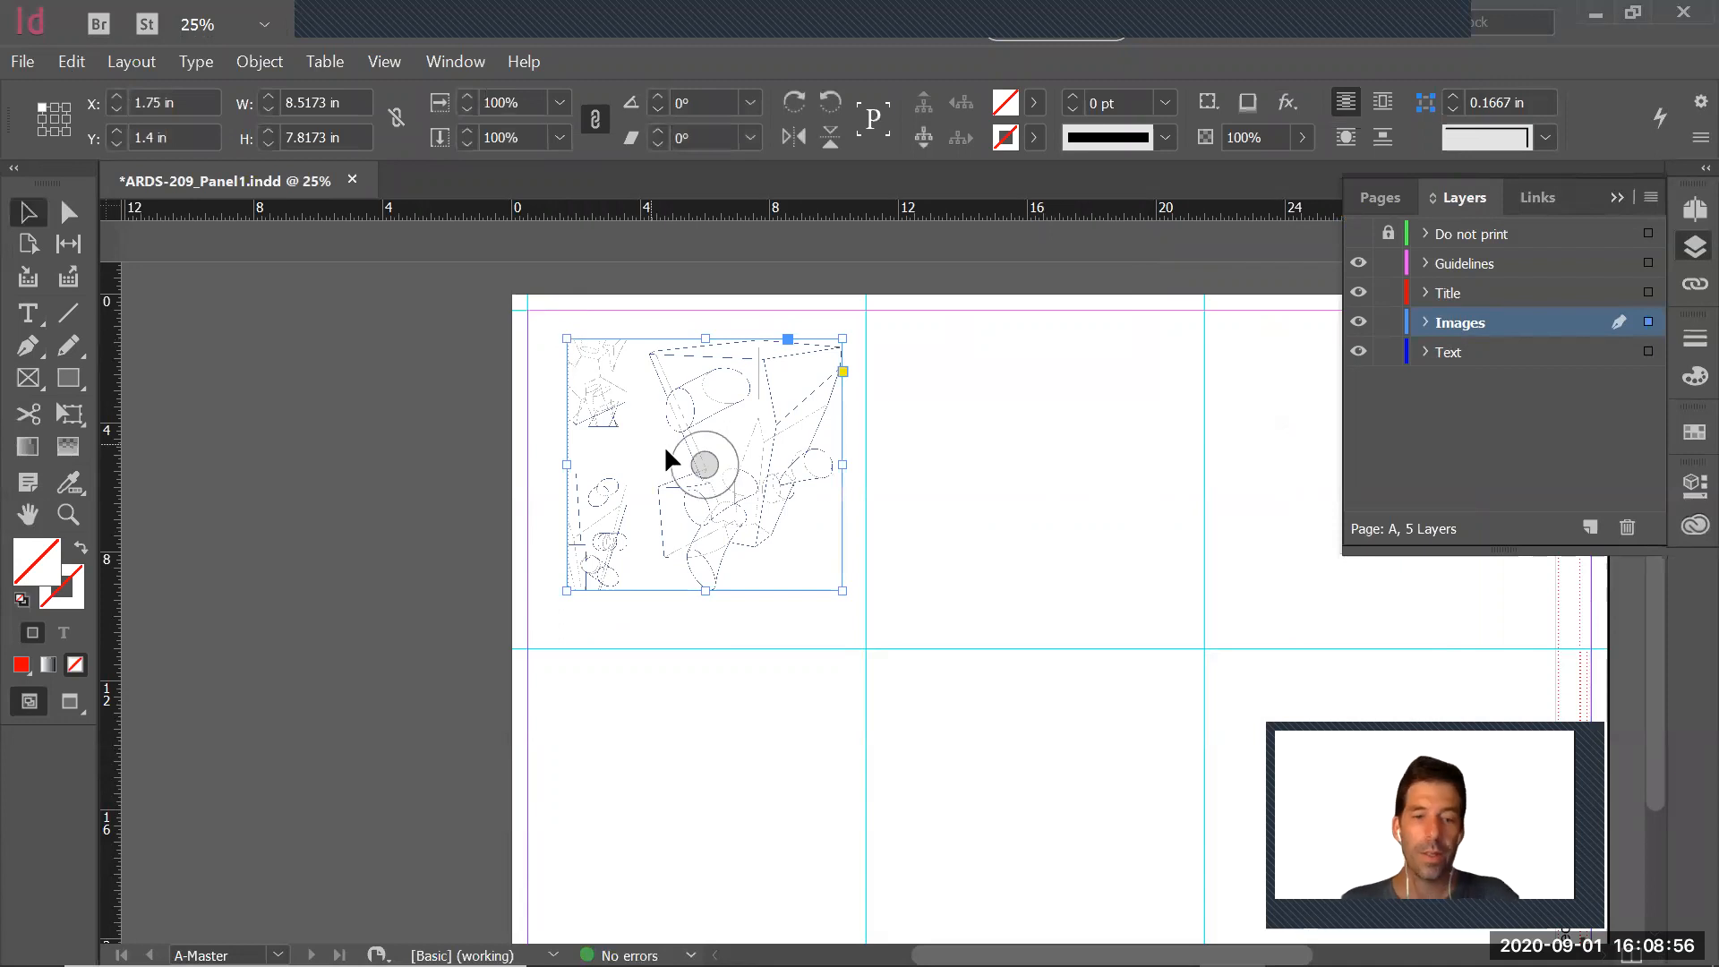
# Move the placed drawing within its cell to about X 1.41 in, Y 1.68 in, and deselect it
pyautogui.press('z')
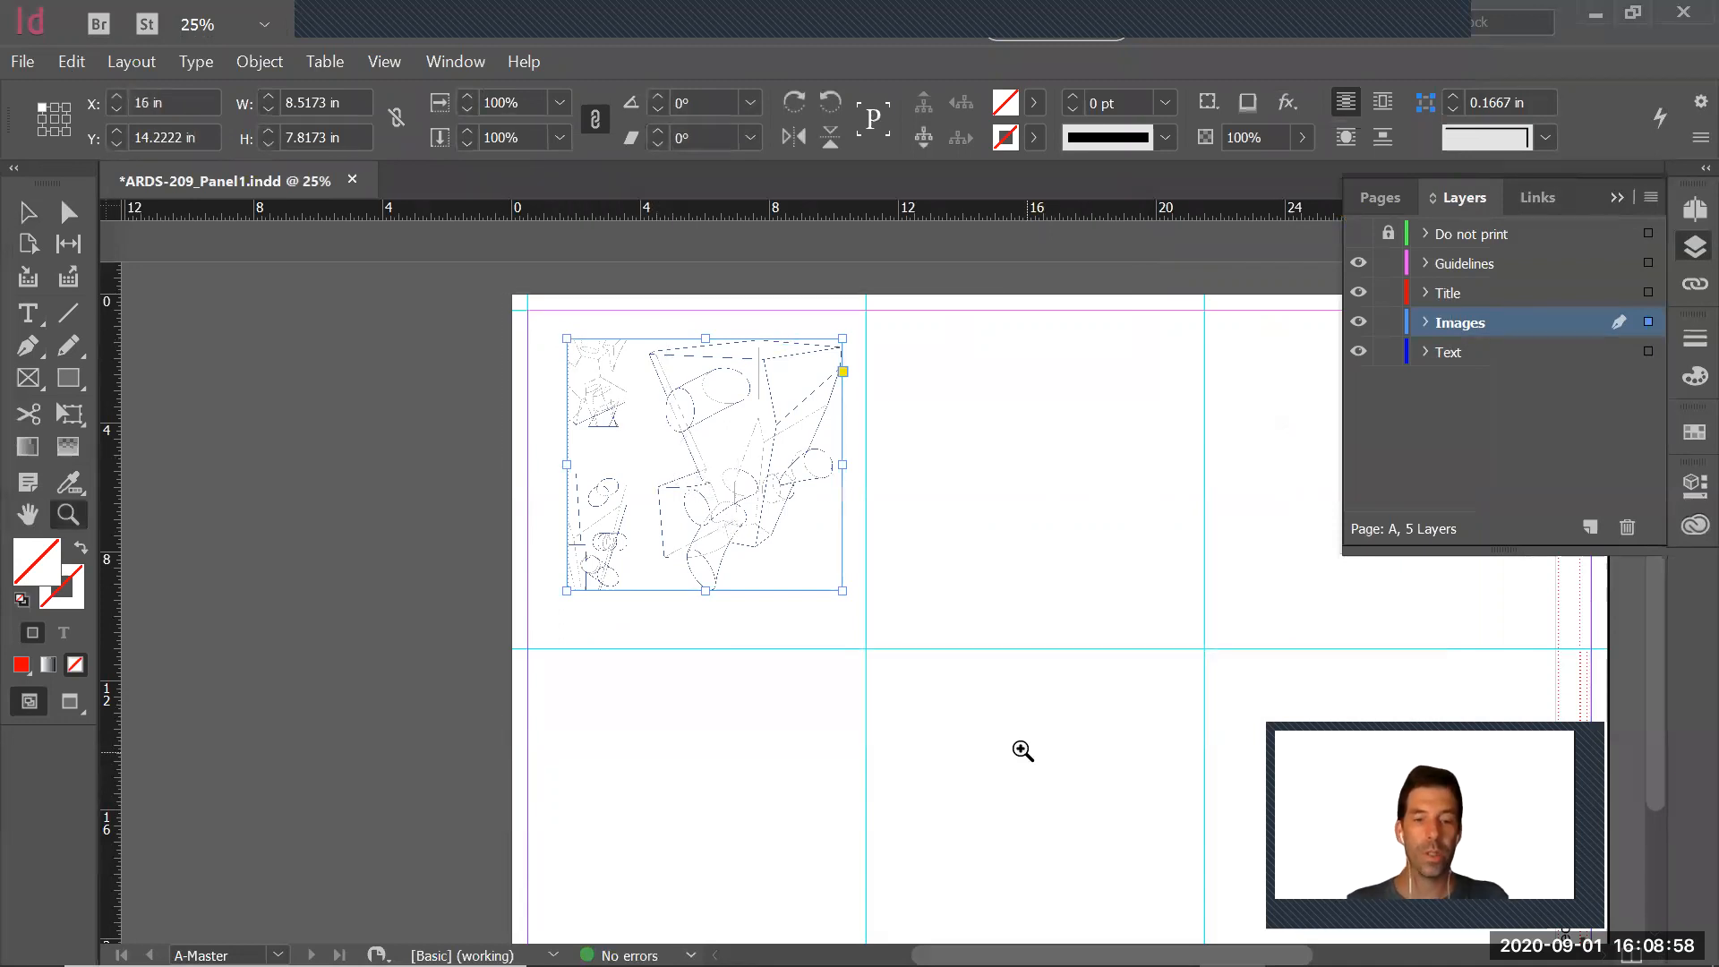
pyautogui.click(1023, 750)
pyautogui.moveTo(905, 632); pyautogui.dragTo(890, 645)
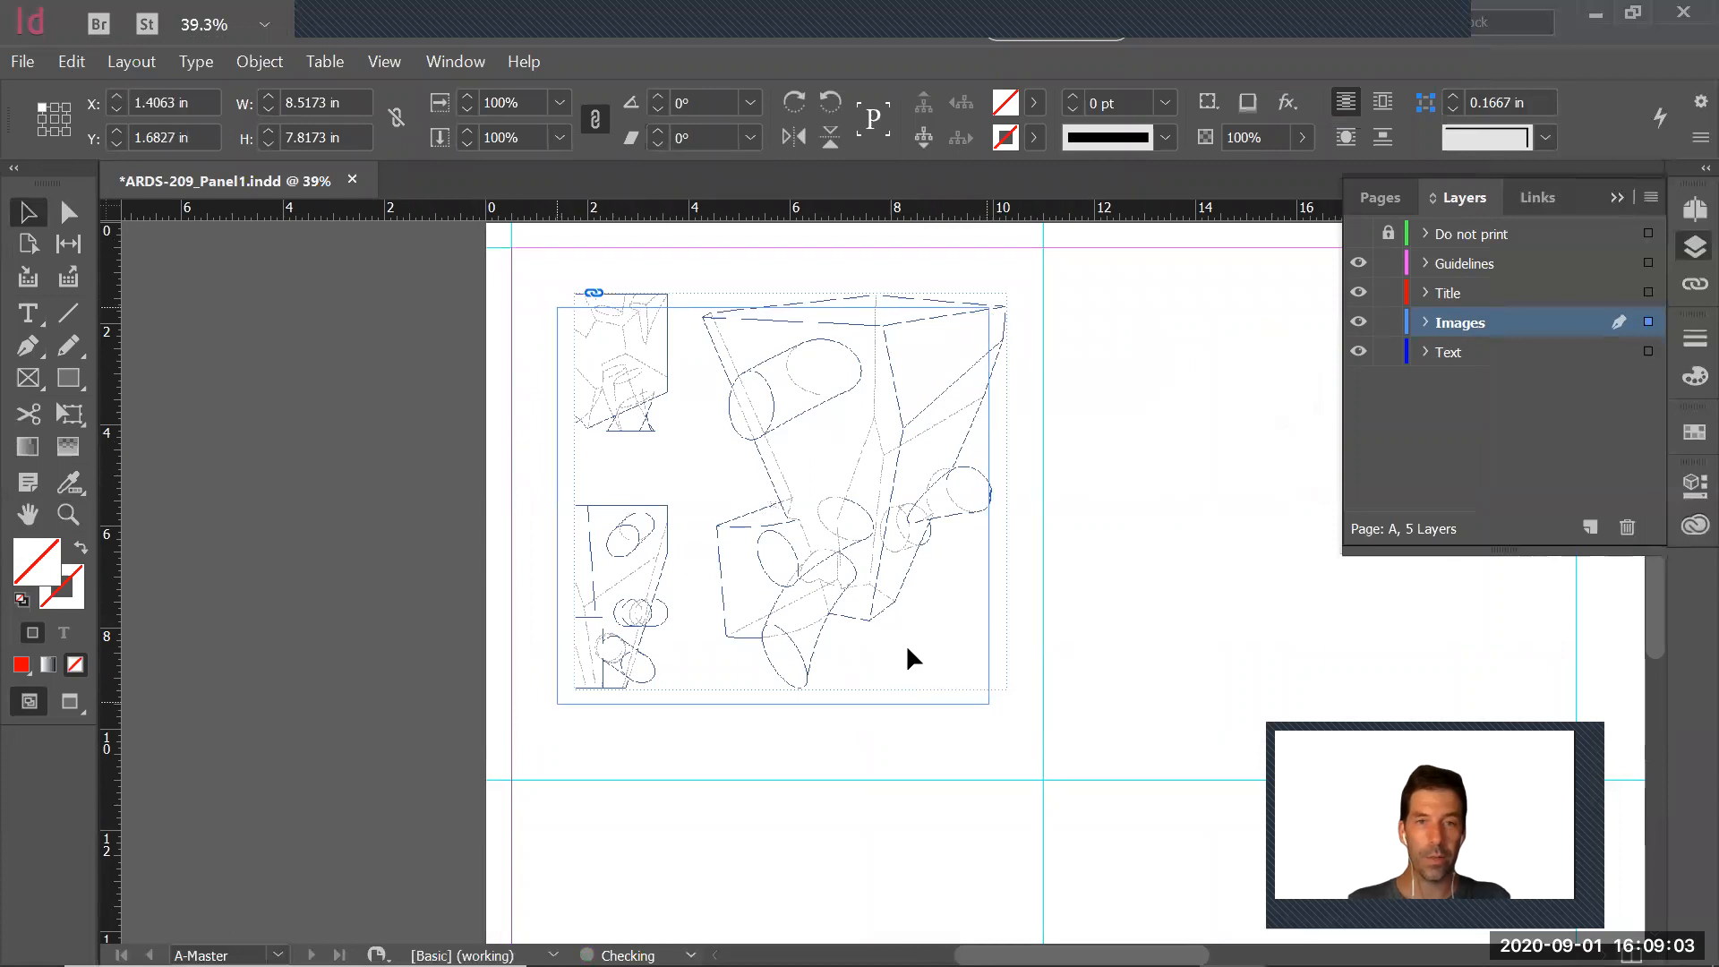
pyautogui.click(1139, 653)
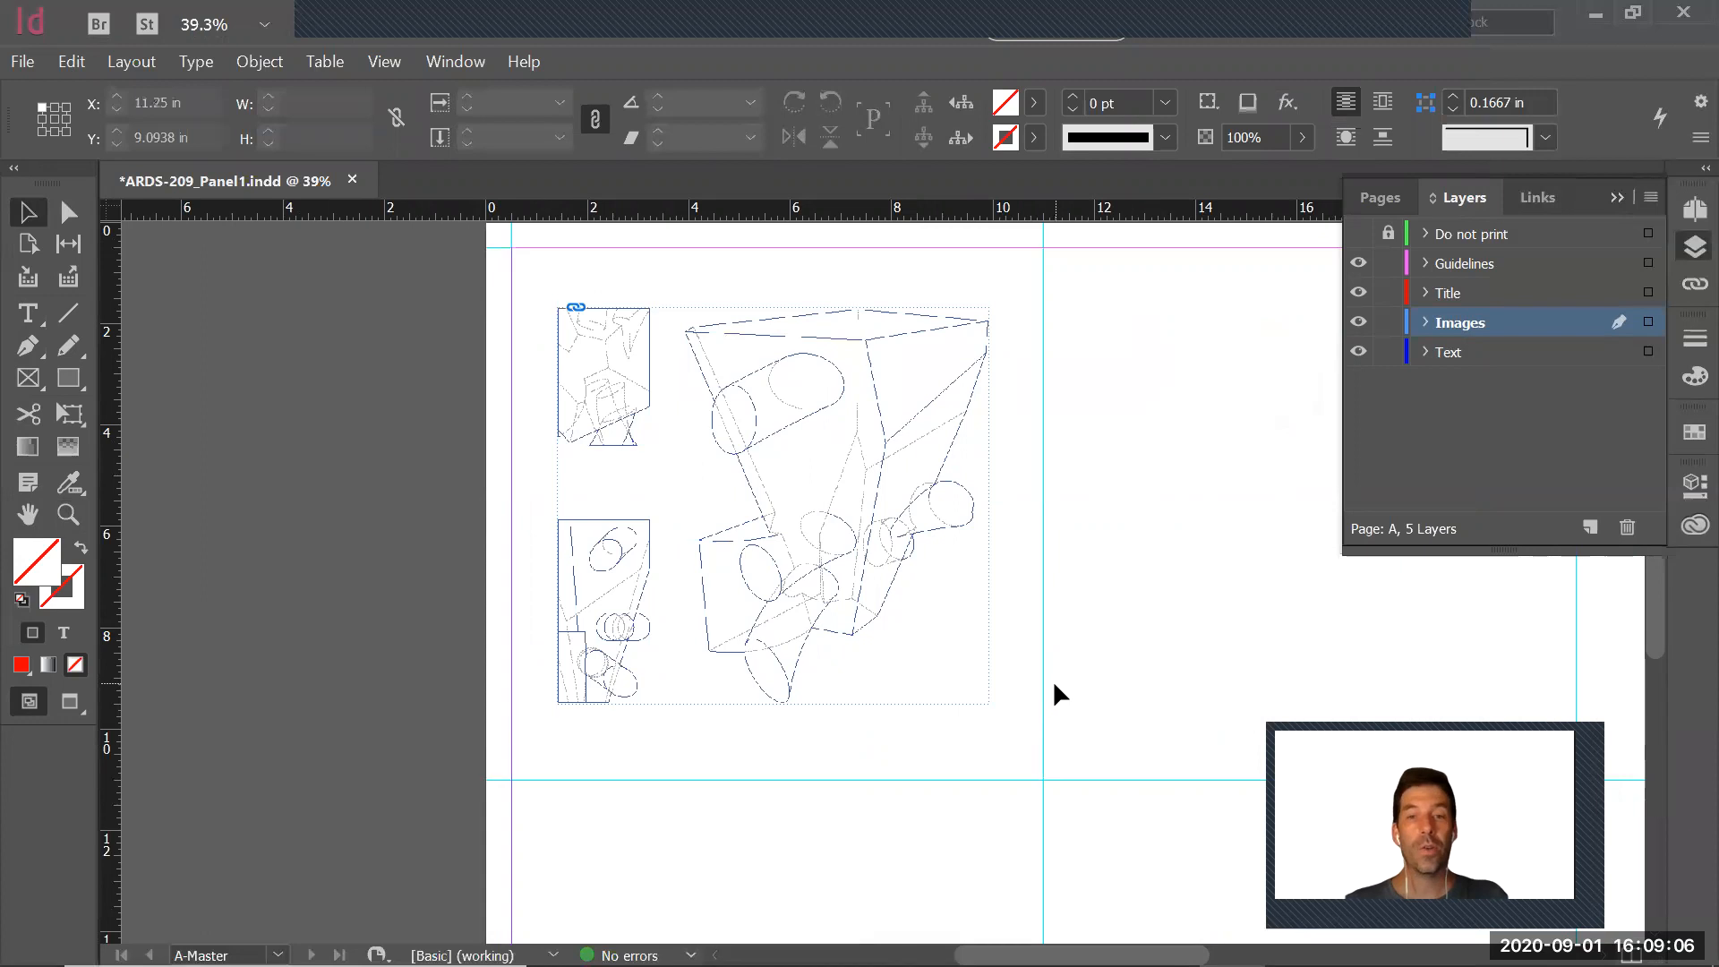
# Examine the placed drawing's line quality at several magnifications, from the full sheet up to about 200%
pyautogui.press('z')
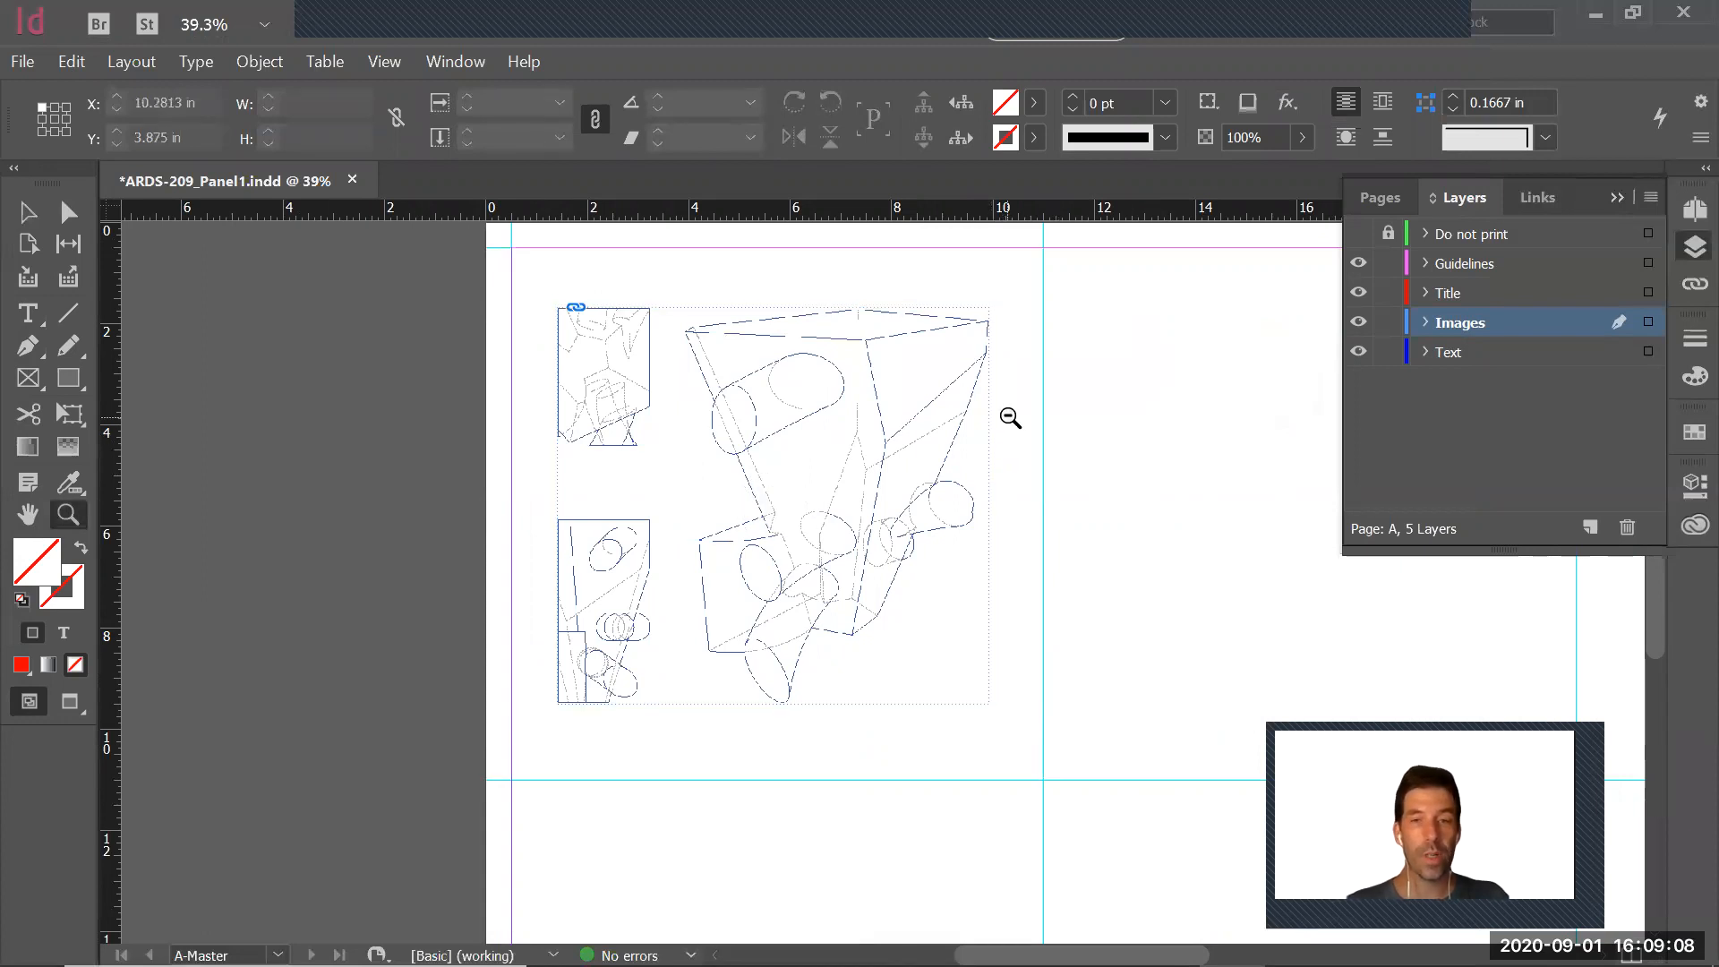
pyautogui.keyDown('alt'); pyautogui.click(1010, 418); pyautogui.keyUp('alt')
pyautogui.keyDown('alt'); pyautogui.click(1028, 527); pyautogui.keyUp('alt')
pyautogui.moveTo(583, 391); pyautogui.dragTo(1158, 775)
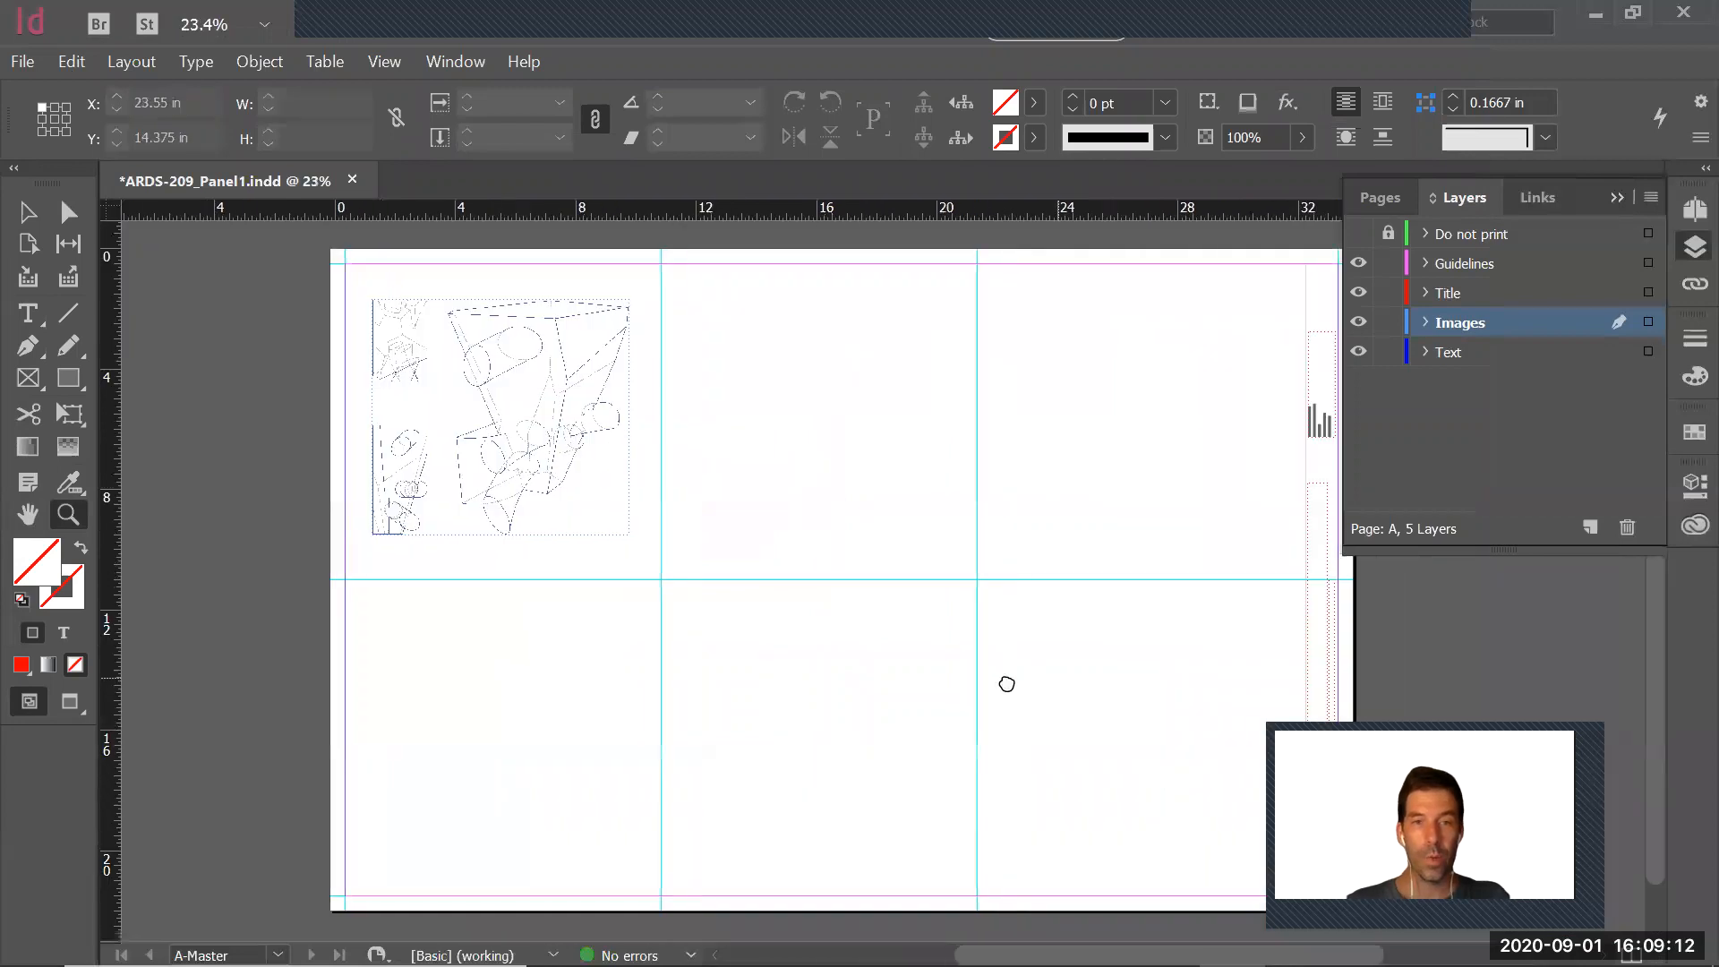
pyautogui.moveTo(287, 269); pyautogui.dragTo(690, 588)
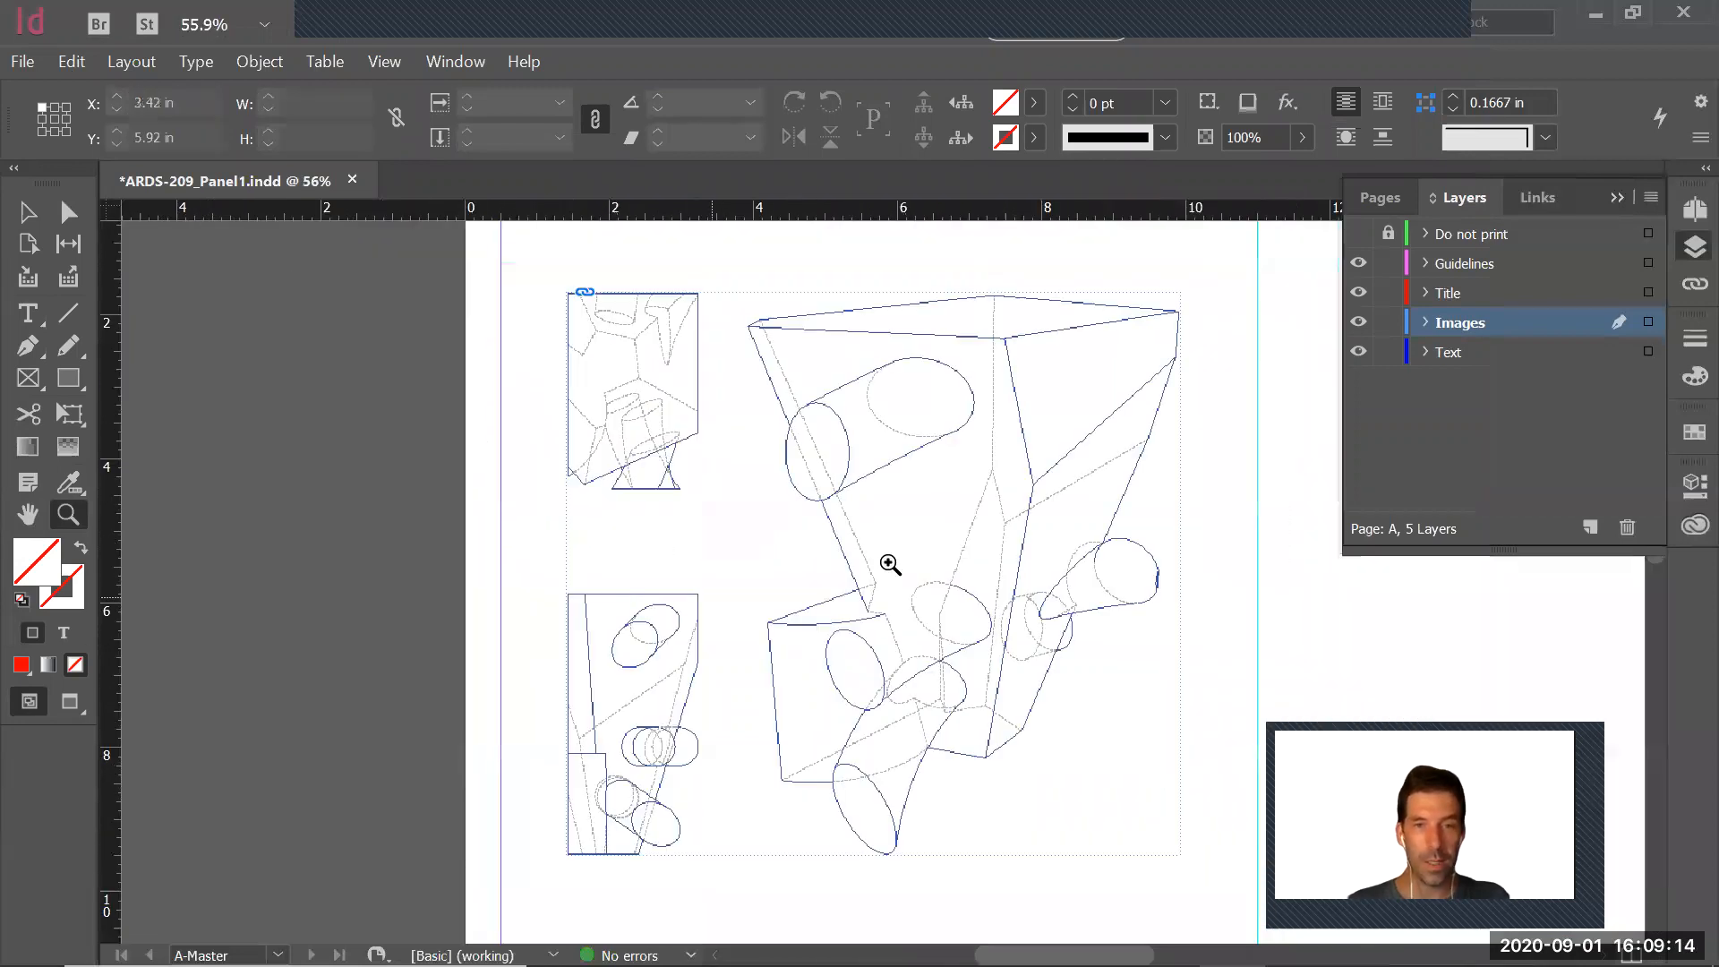
pyautogui.click(1010, 559)
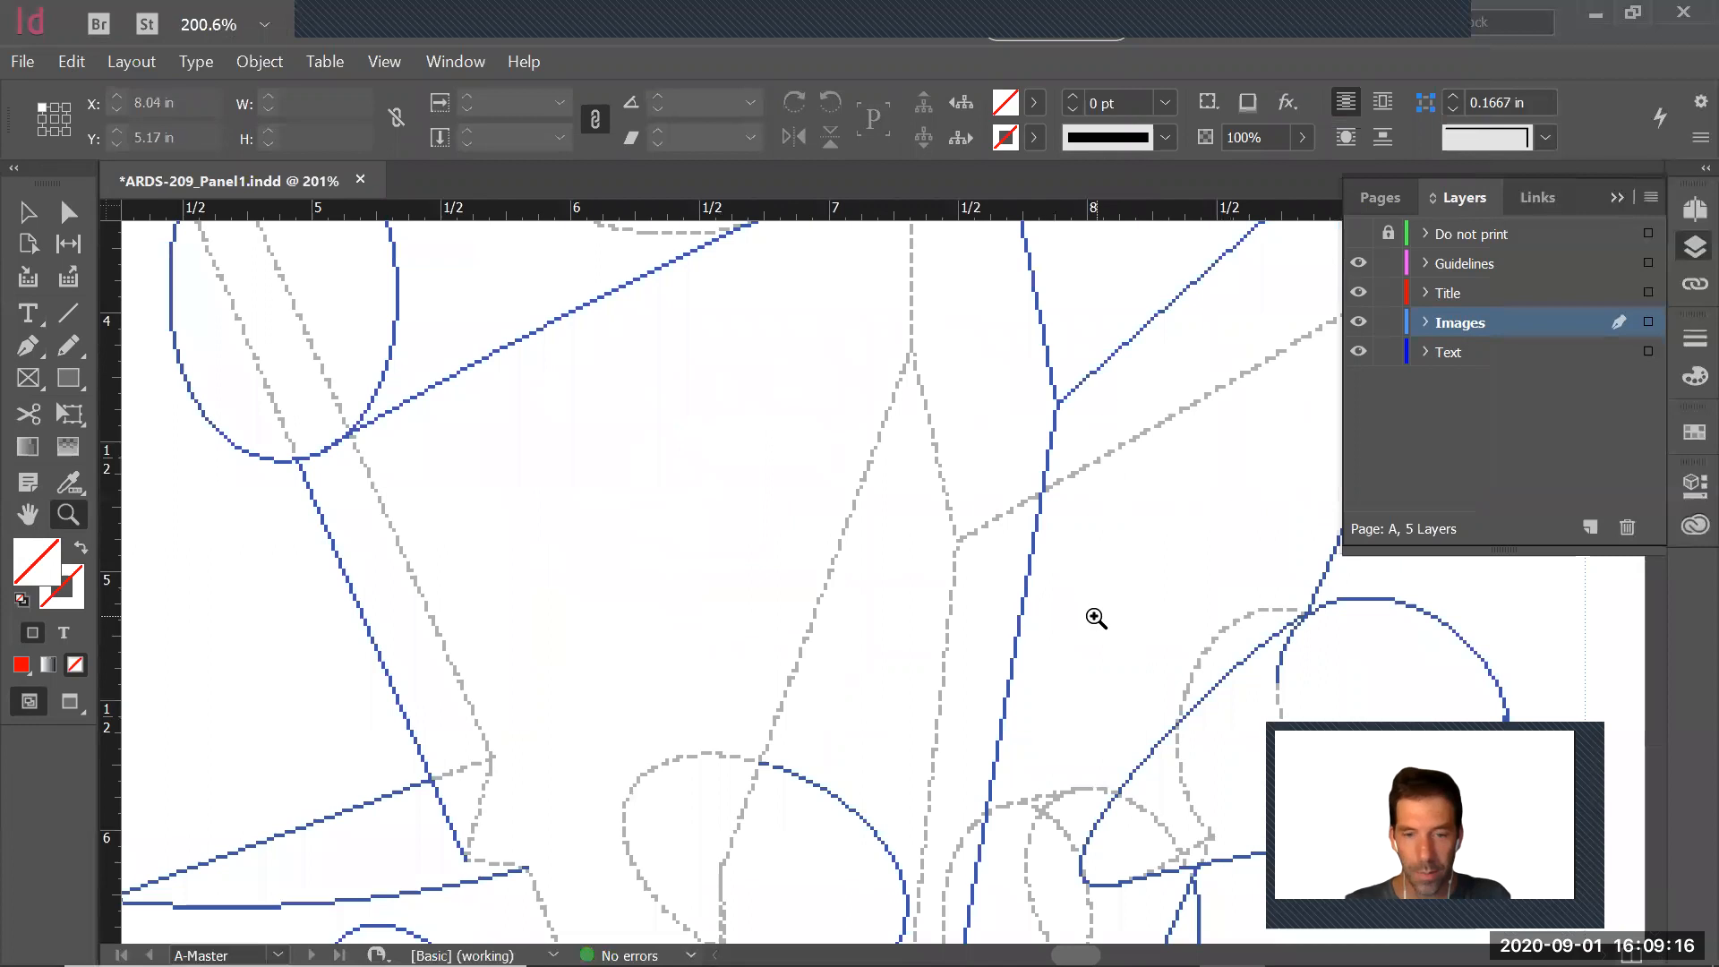
pyautogui.keyDown('alt'); pyautogui.click(1024, 565); pyautogui.keyUp('alt')
pyautogui.keyDown('alt'); pyautogui.click(1024, 564); pyautogui.keyUp('alt')
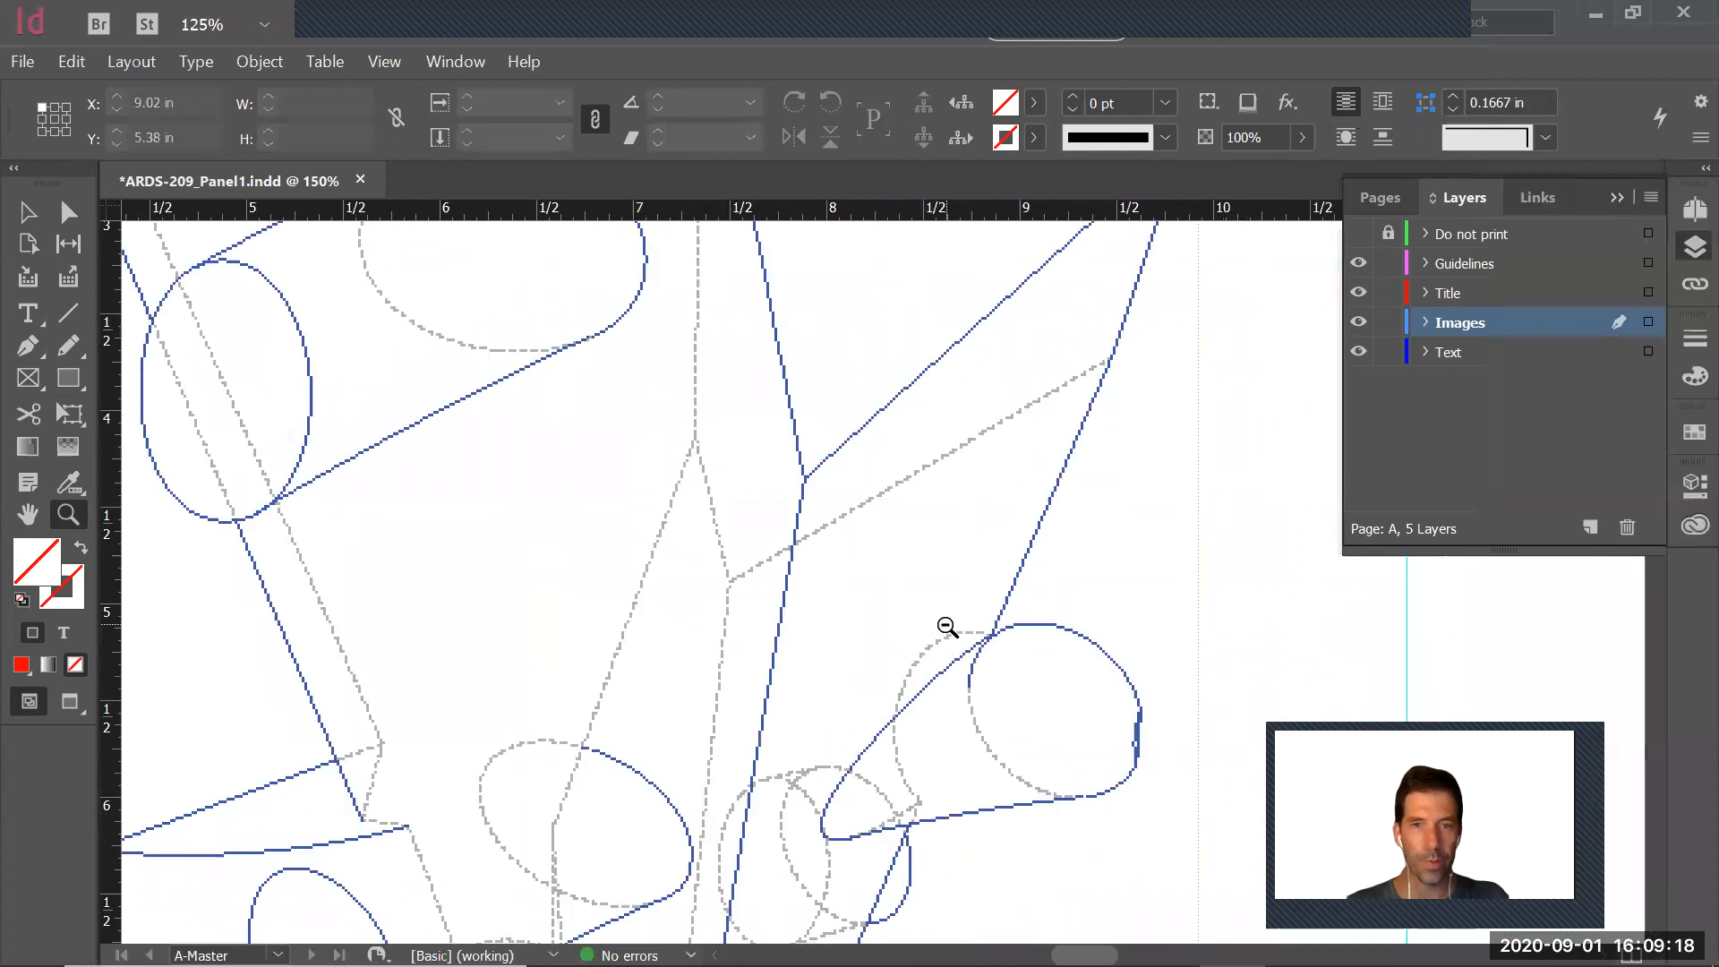
pyautogui.keyDown('alt'); pyautogui.click(946, 626); pyautogui.keyUp('alt')
pyautogui.keyDown('alt'); pyautogui.click(943, 627); pyautogui.keyUp('alt')
# Set the placed drawing's display performance to High Quality
pyautogui.rightClick(782, 537)
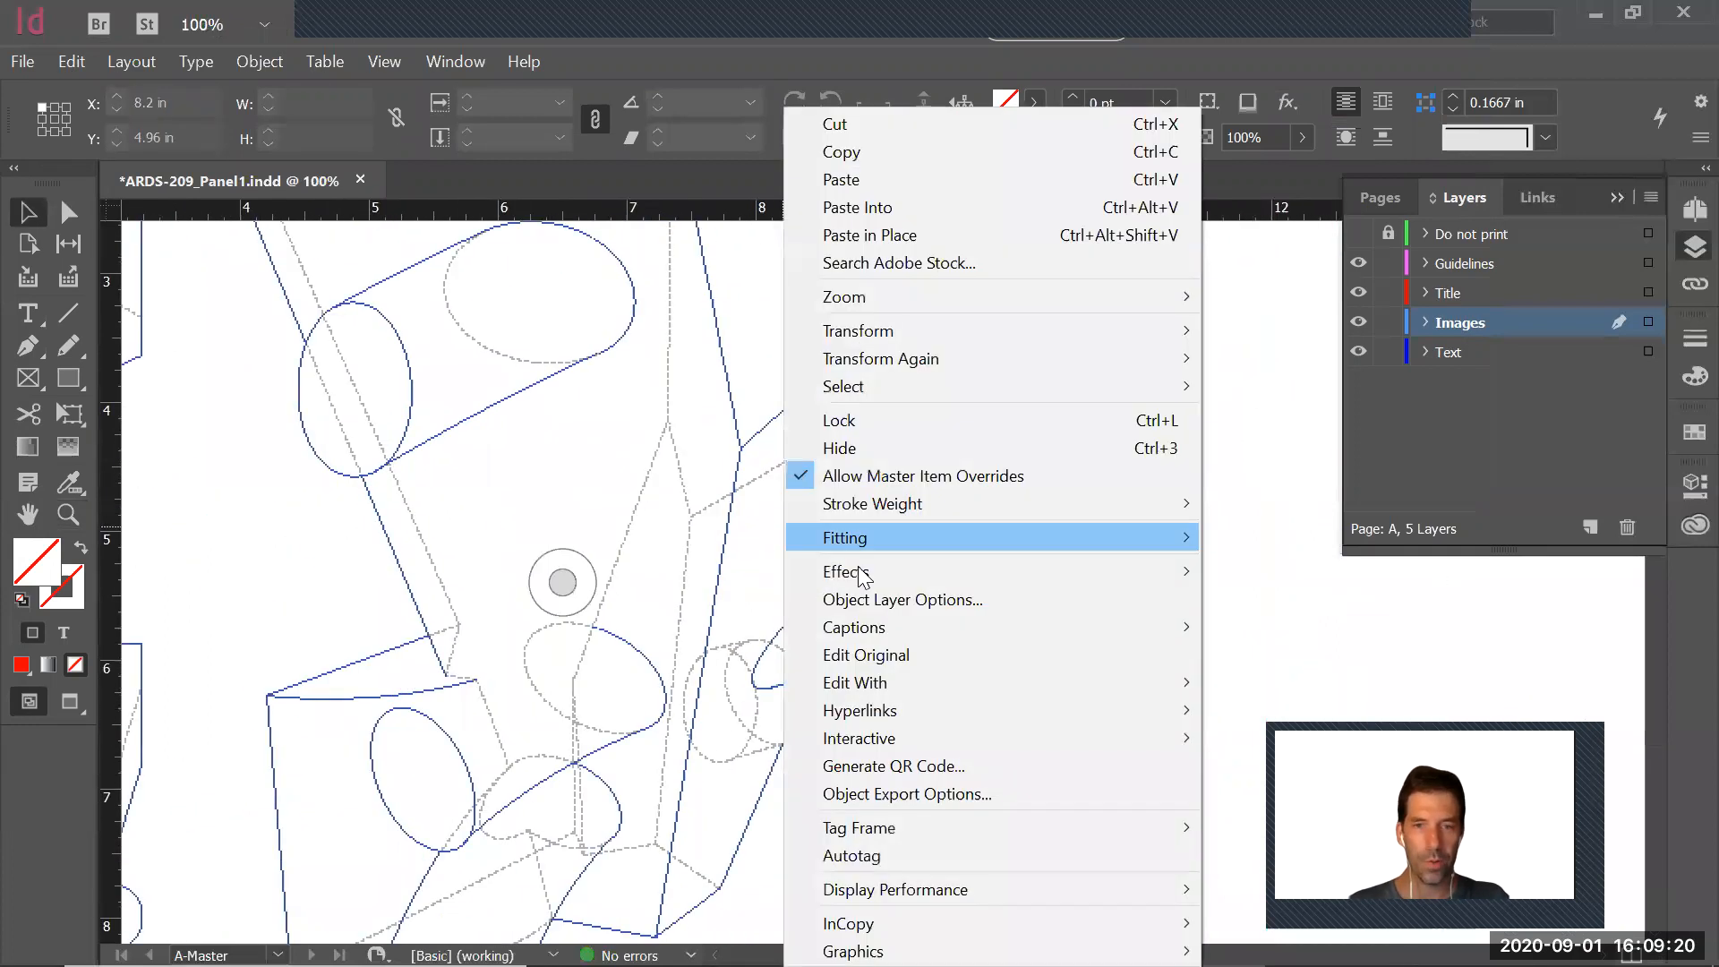
pyautogui.moveTo(900, 896)
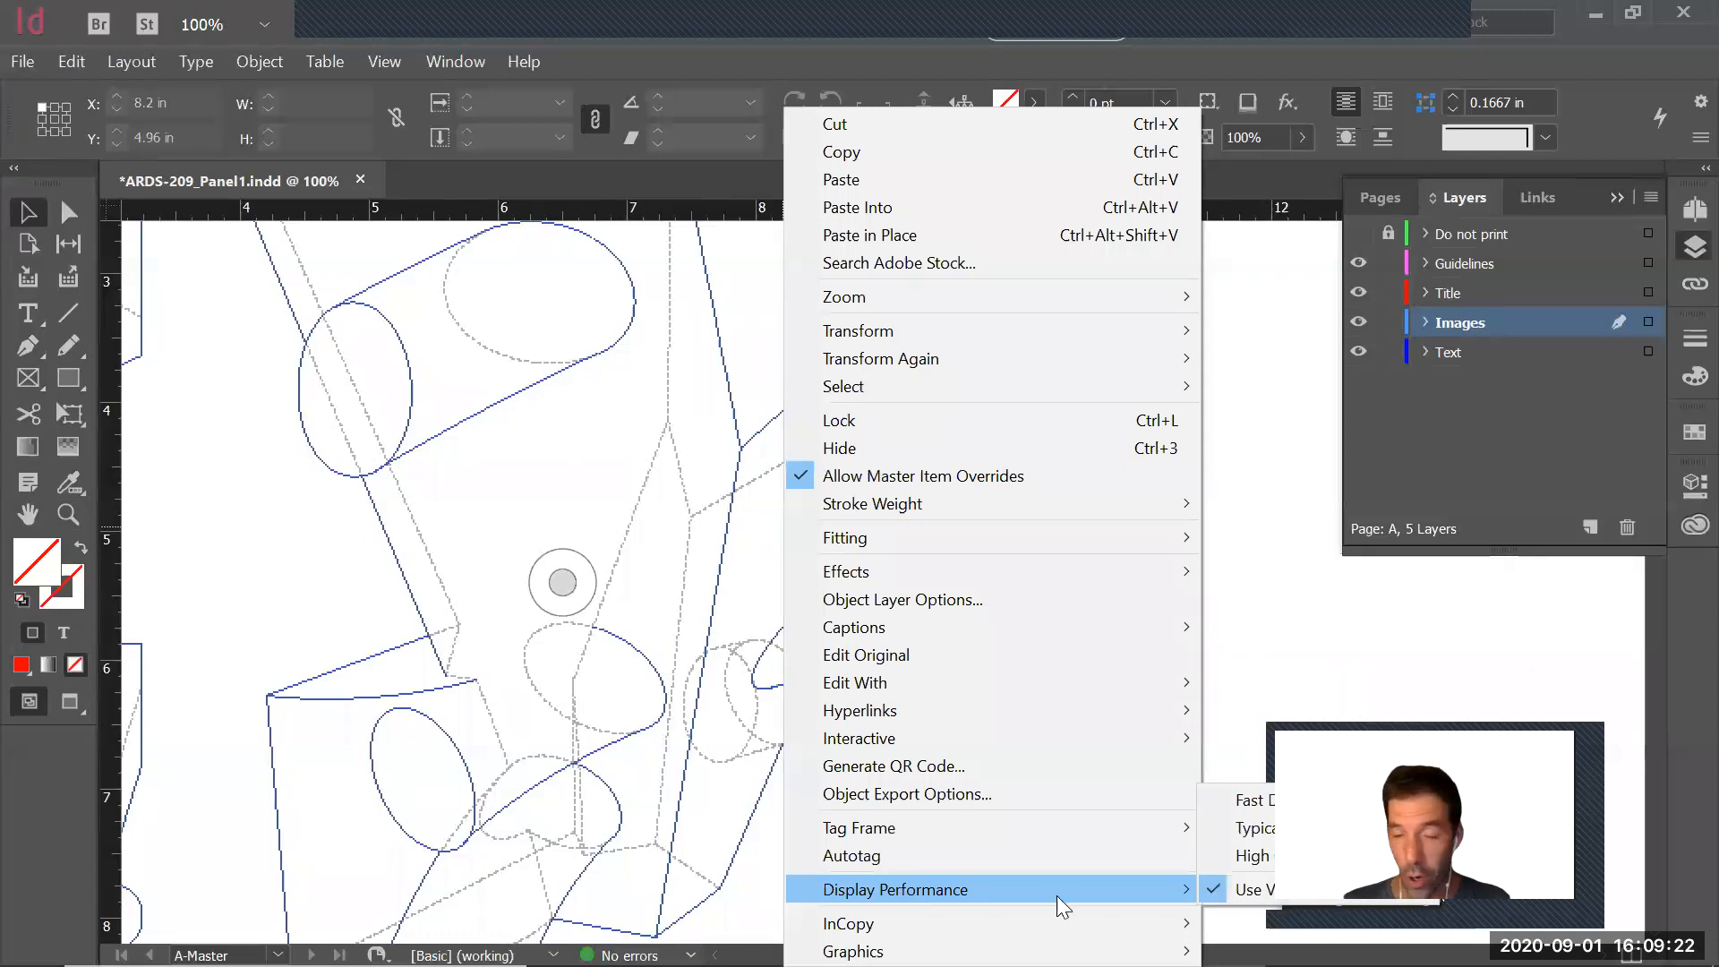
pyautogui.click(1251, 855)
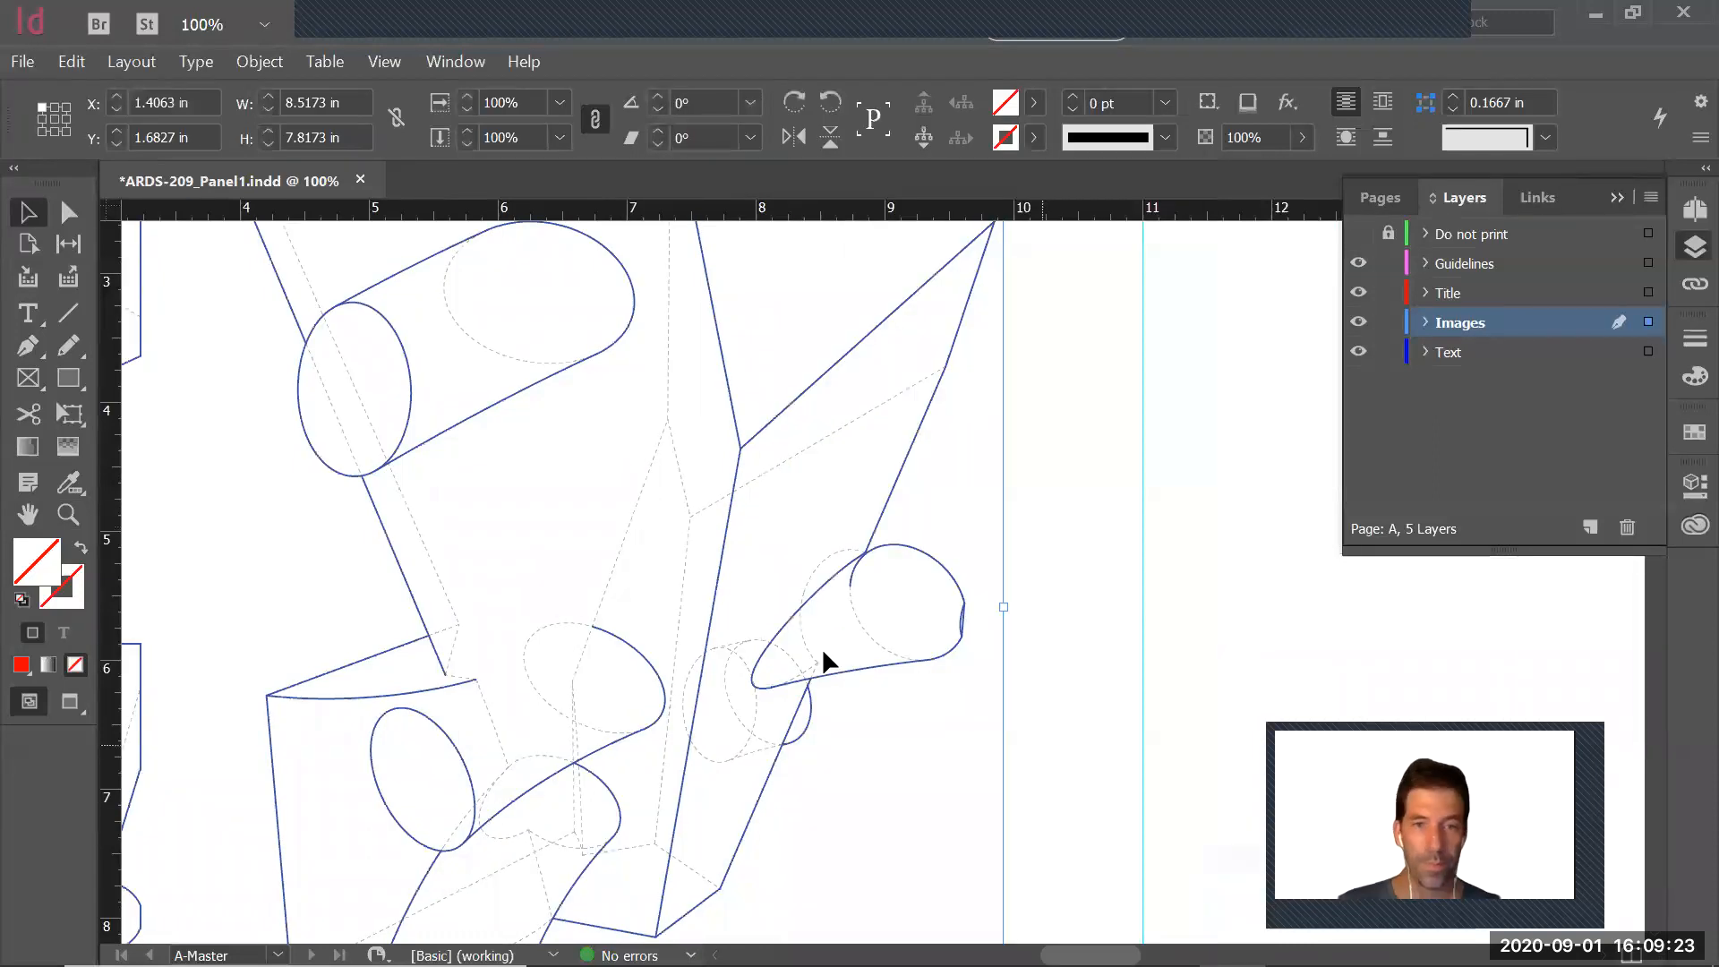
# Set the placed drawing's display performance to Typical, and deselect it
pyautogui.rightClick(767, 559)
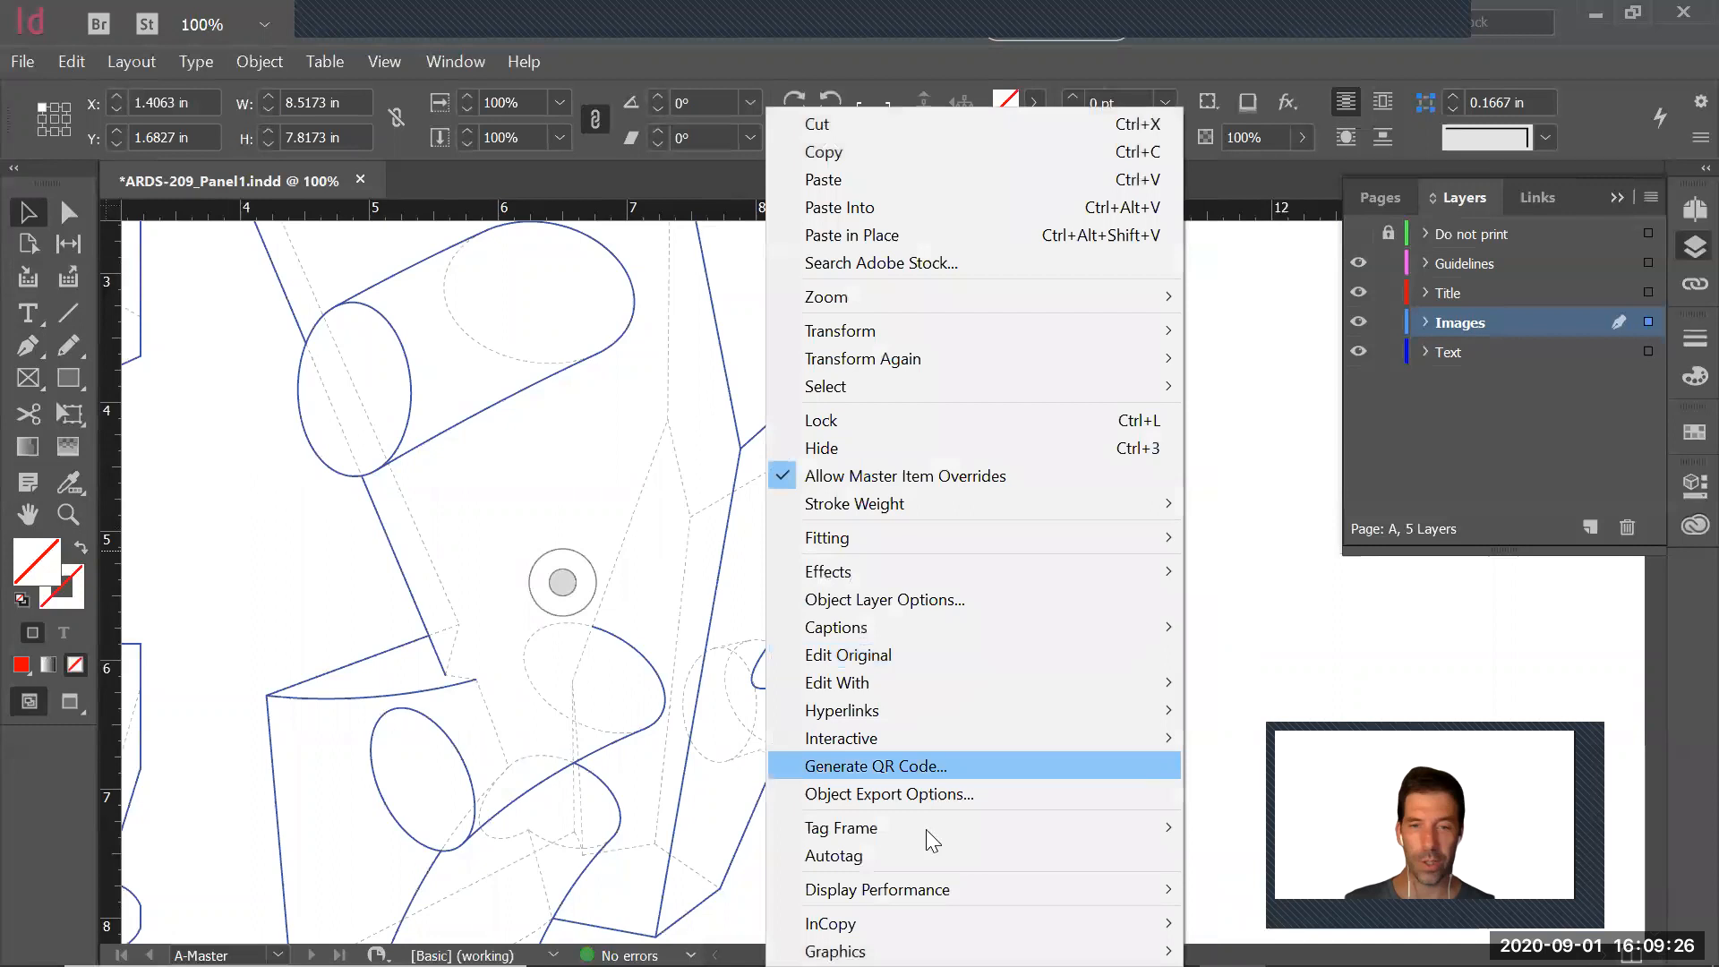
pyautogui.moveTo(1034, 891)
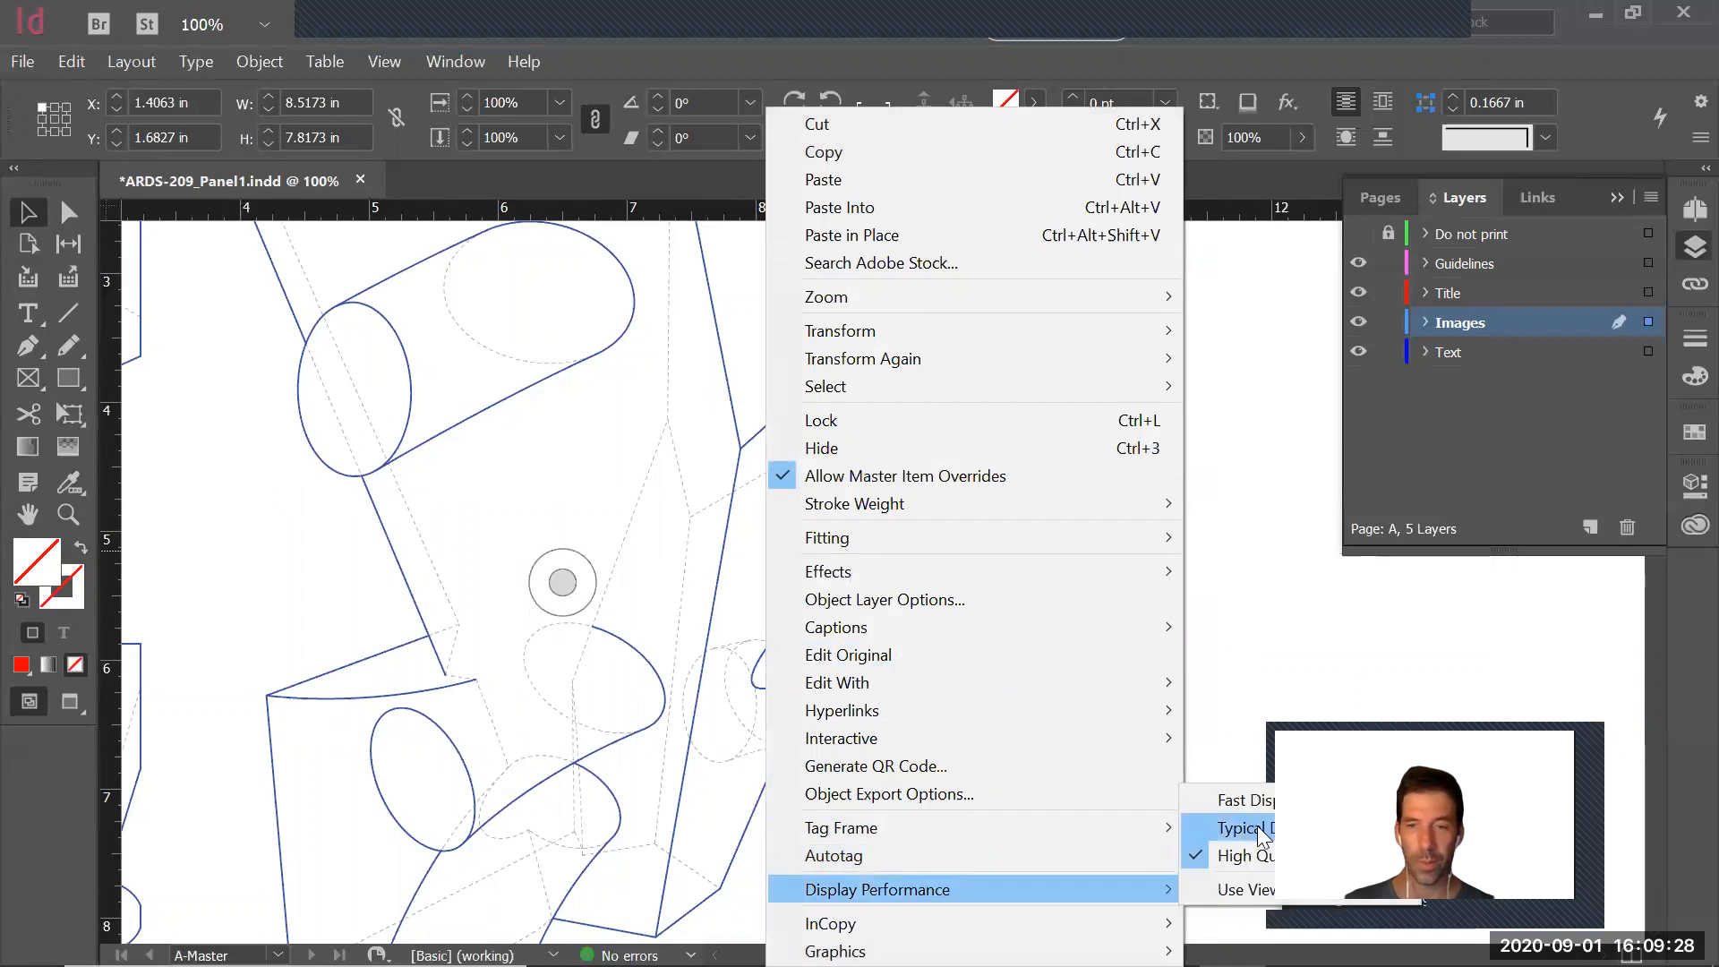
pyautogui.click(1244, 828)
pyautogui.press('z')
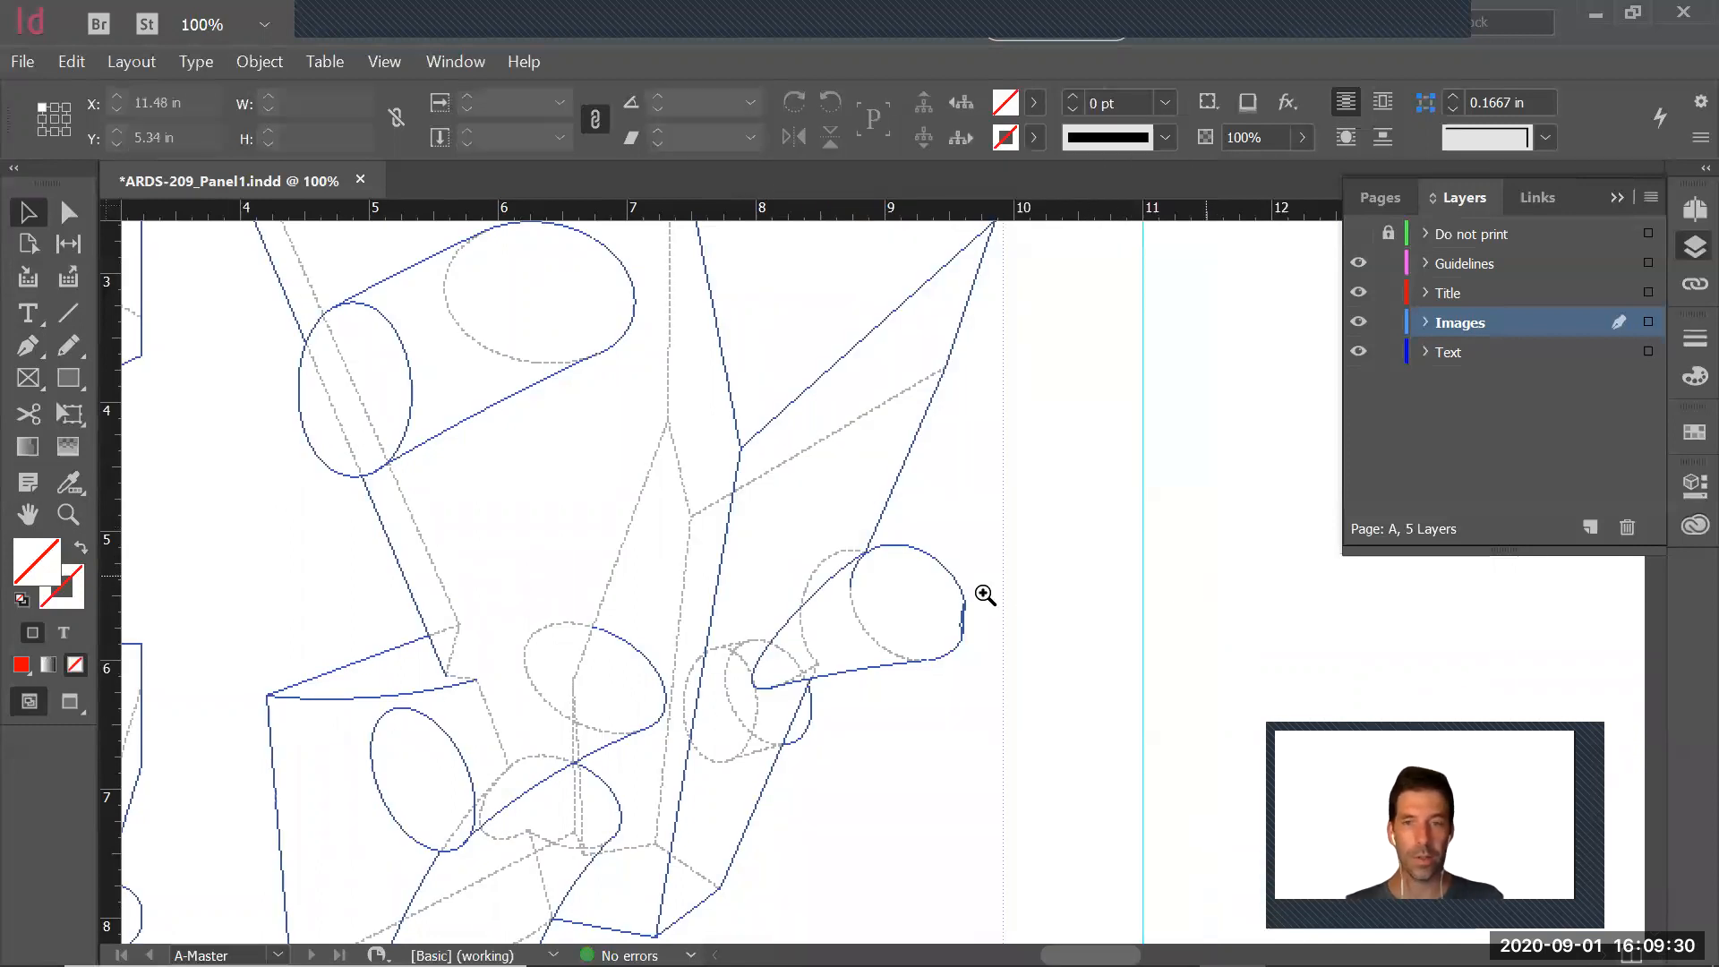
# Duplicate the placed drawing into the other five cells of the panel grid, and deselect it
pyautogui.keyDown('alt'); pyautogui.click(800, 607); pyautogui.keyUp('alt')
pyautogui.keyDown('alt'); pyautogui.click(799, 606); pyautogui.keyUp('alt')
pyautogui.keyDown('alt'); pyautogui.click(921, 579); pyautogui.keyUp('alt')
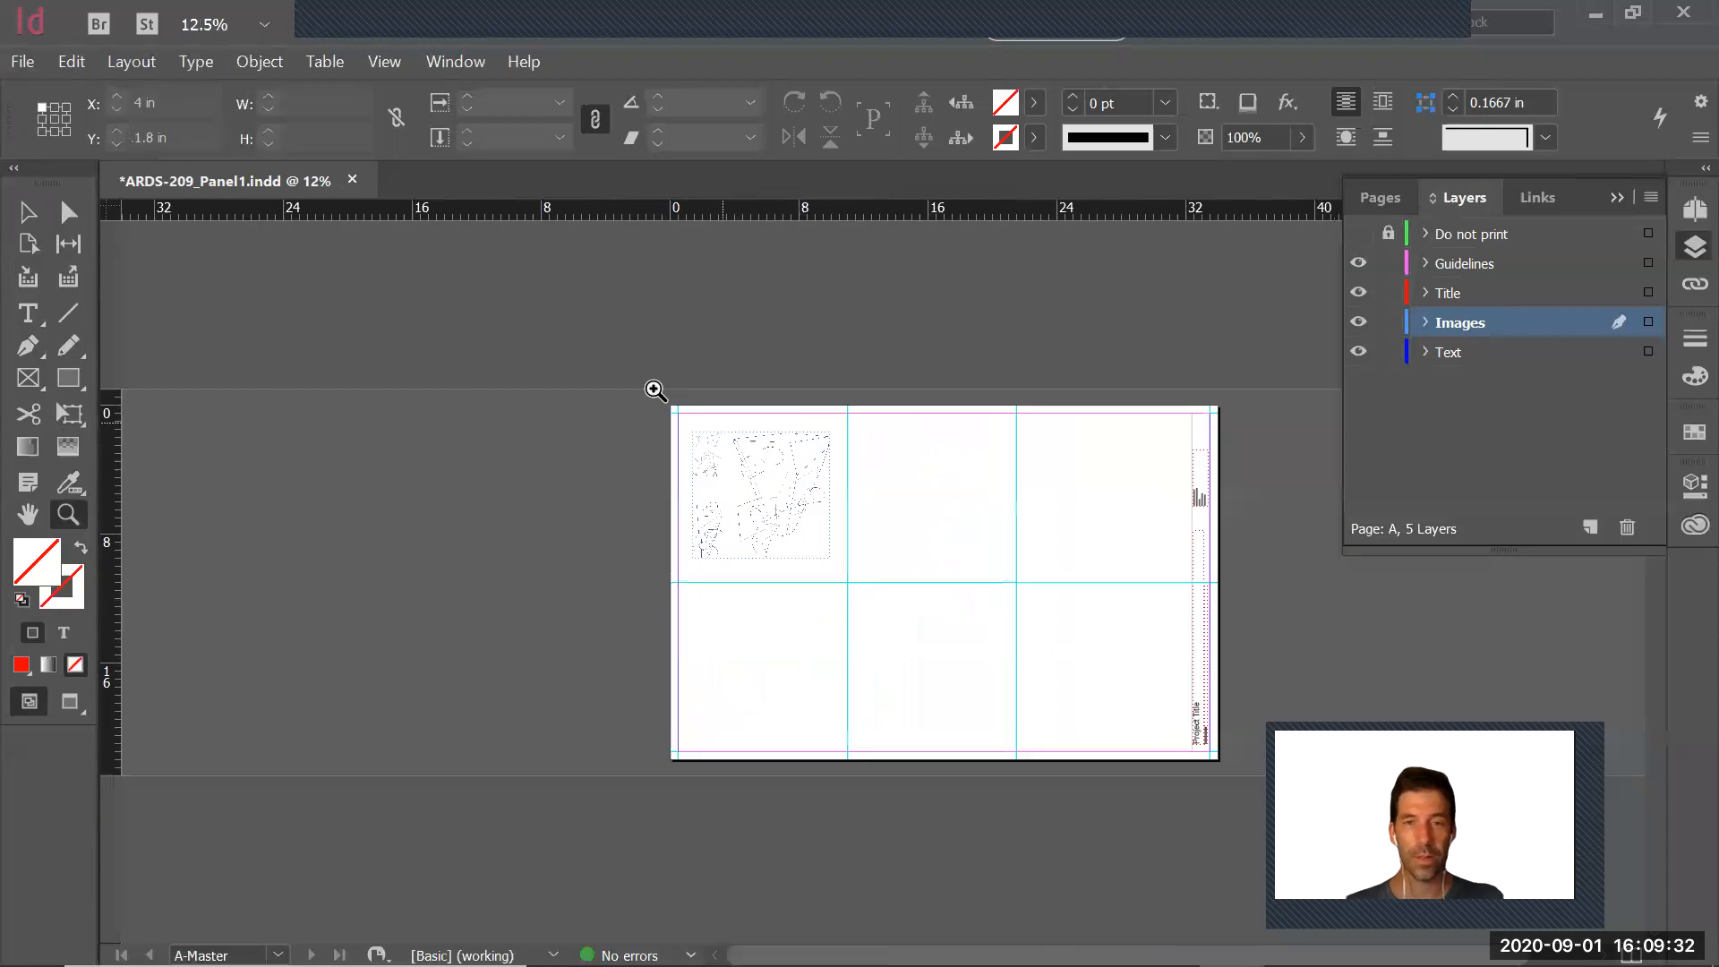
pyautogui.moveTo(1071, 731); pyautogui.dragTo(990, 699)
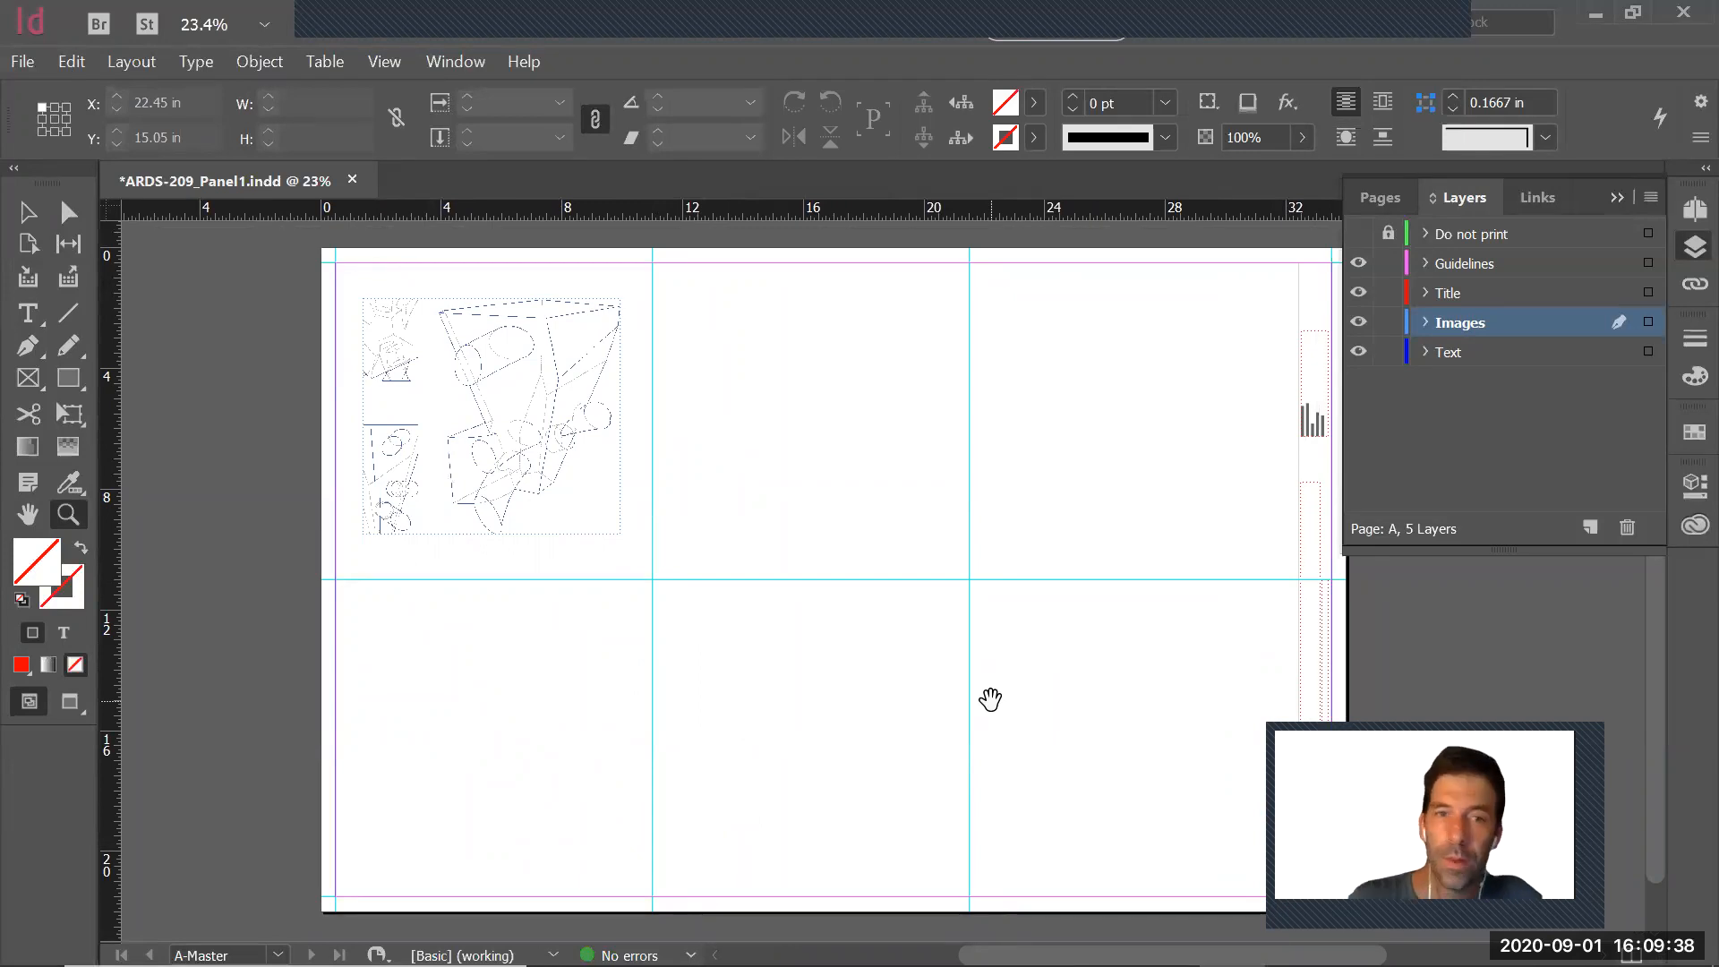
pyautogui.press('v')
pyautogui.click(594, 417)
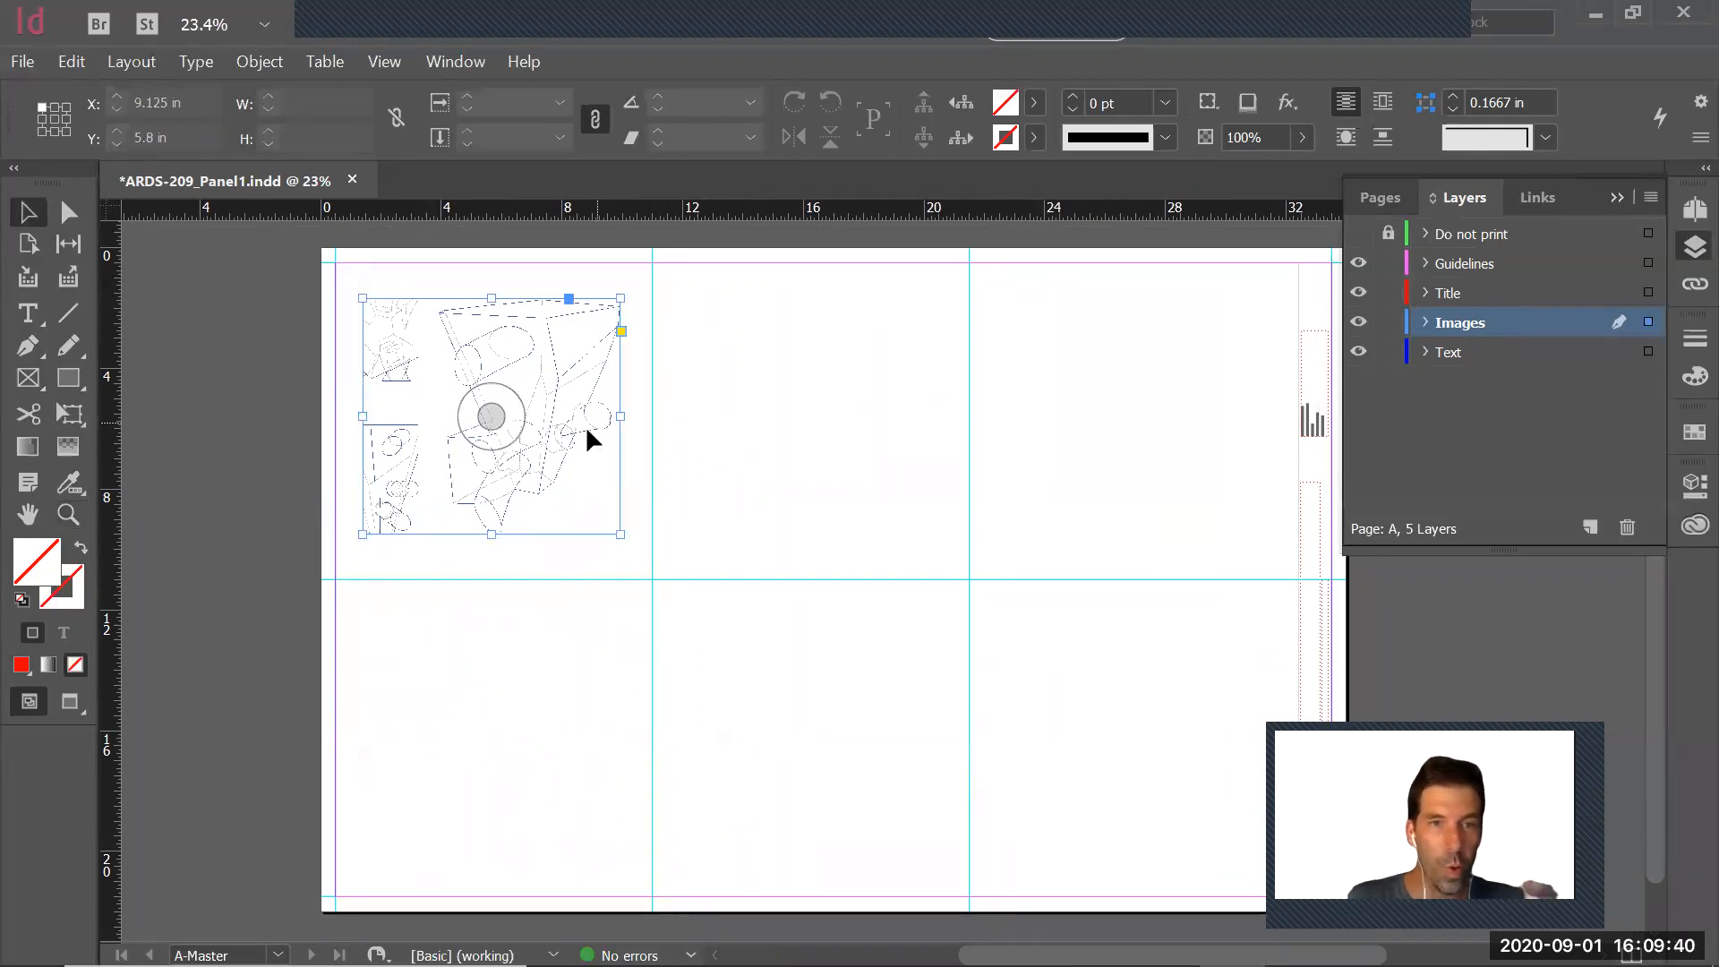
pyautogui.moveTo(573, 425)
pyautogui.keyDown('shift'); pyautogui.mouseDown()
pyautogui.moveTo(1214, 487)
pyautogui.moveTo(1217, 761)
pyautogui.mouseUp(); pyautogui.keyUp('shift')
pyautogui.keyDown('alt'); pyautogui.keyDown('shift'); pyautogui.moveTo(1074, 728); pyautogui.dragTo(443, 743); pyautogui.keyUp('shift'); pyautogui.keyUp('alt')
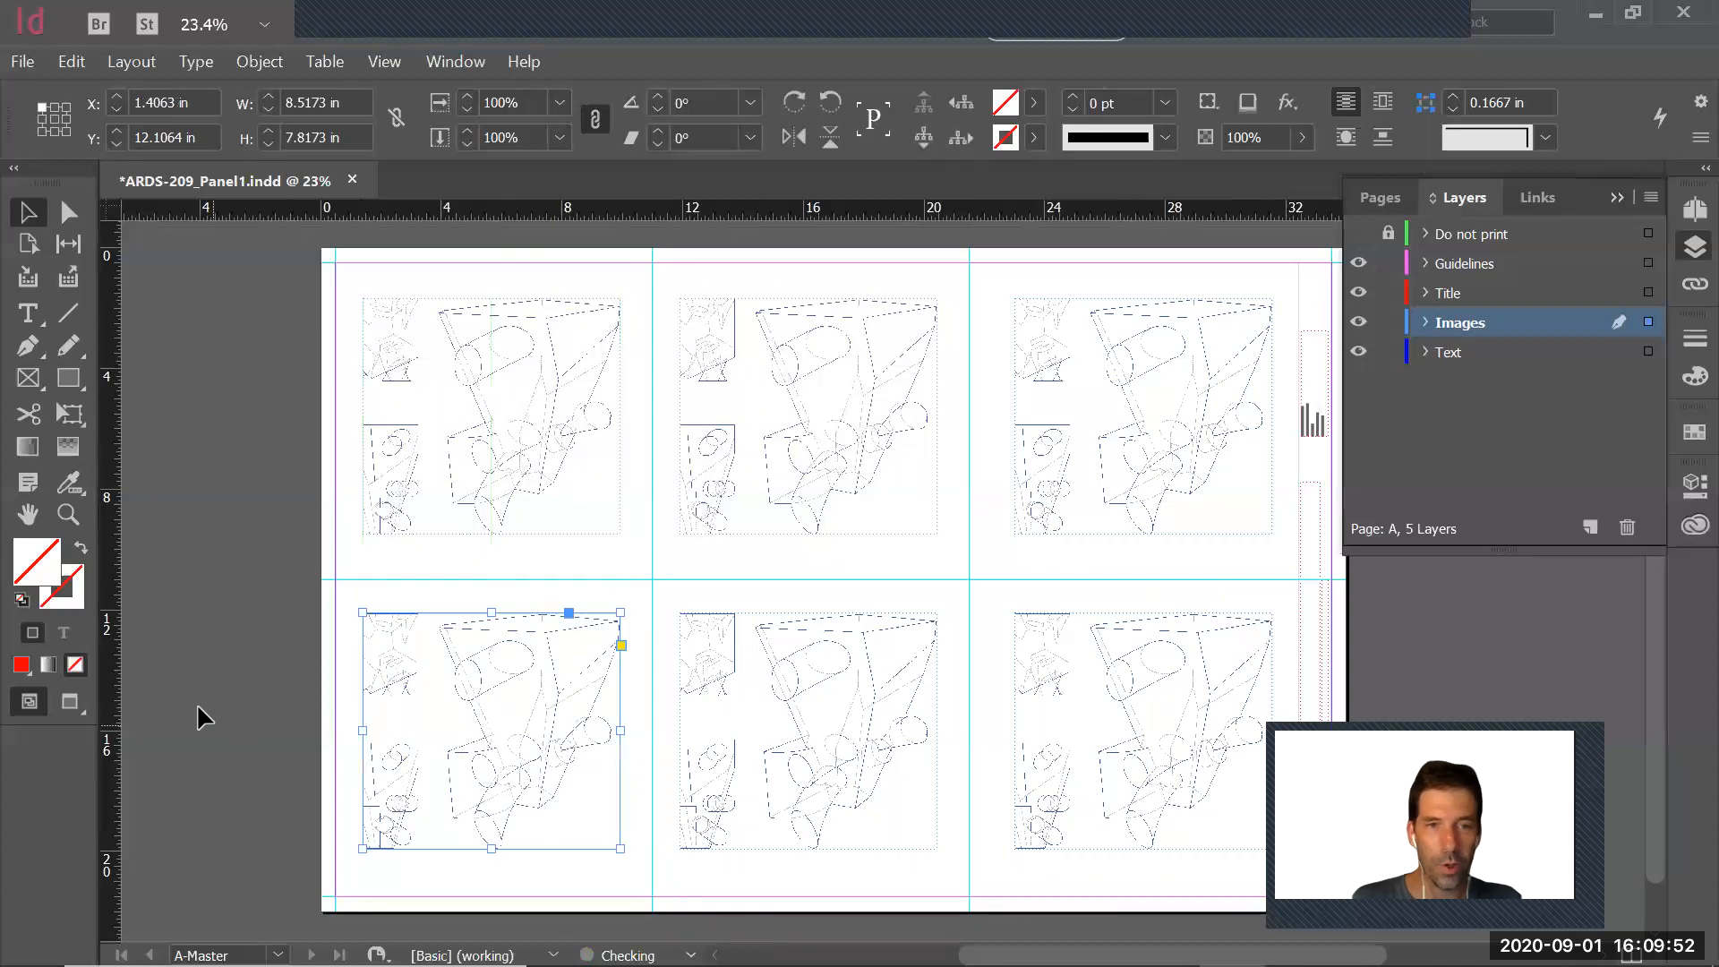
pyautogui.click(266, 701)
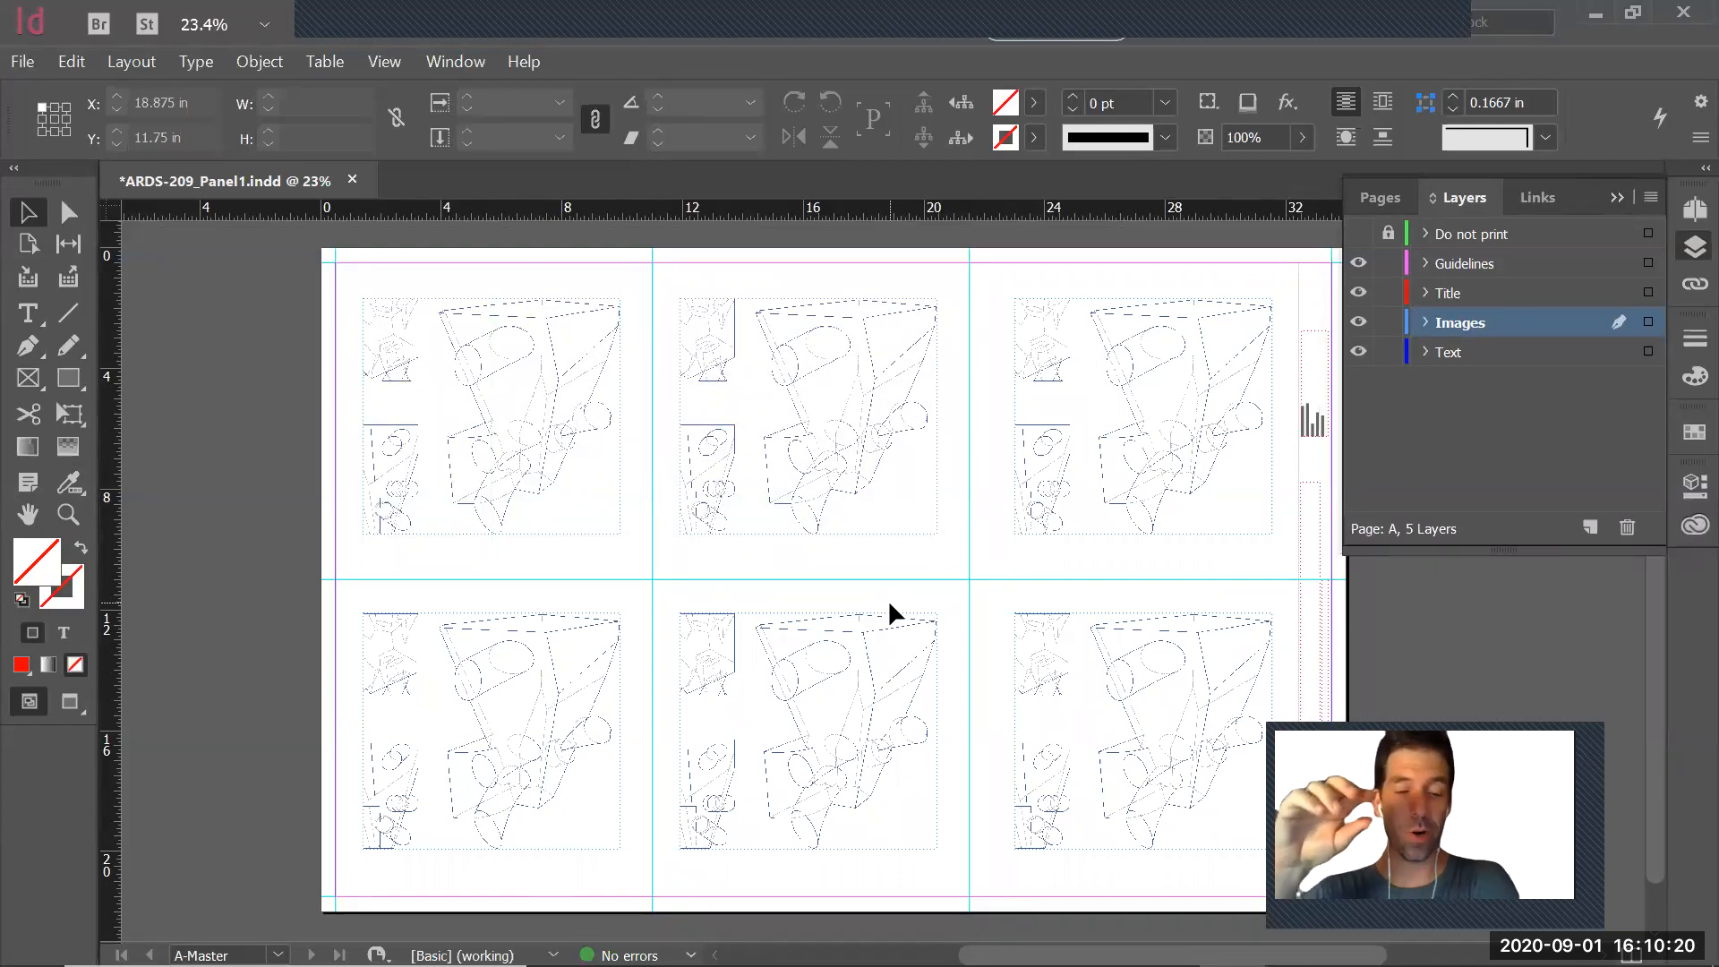
# Undo the drawing duplicates so only the original remains in the first cell, and deselect it
pyautogui.hotkey('ctrl', 'z')
pyautogui.hotkey('ctrl', 'z')
pyautogui.hotkey('ctrl', 'z')
pyautogui.hotkey('ctrl', 'z')
pyautogui.hotkey('ctrl', 'z')
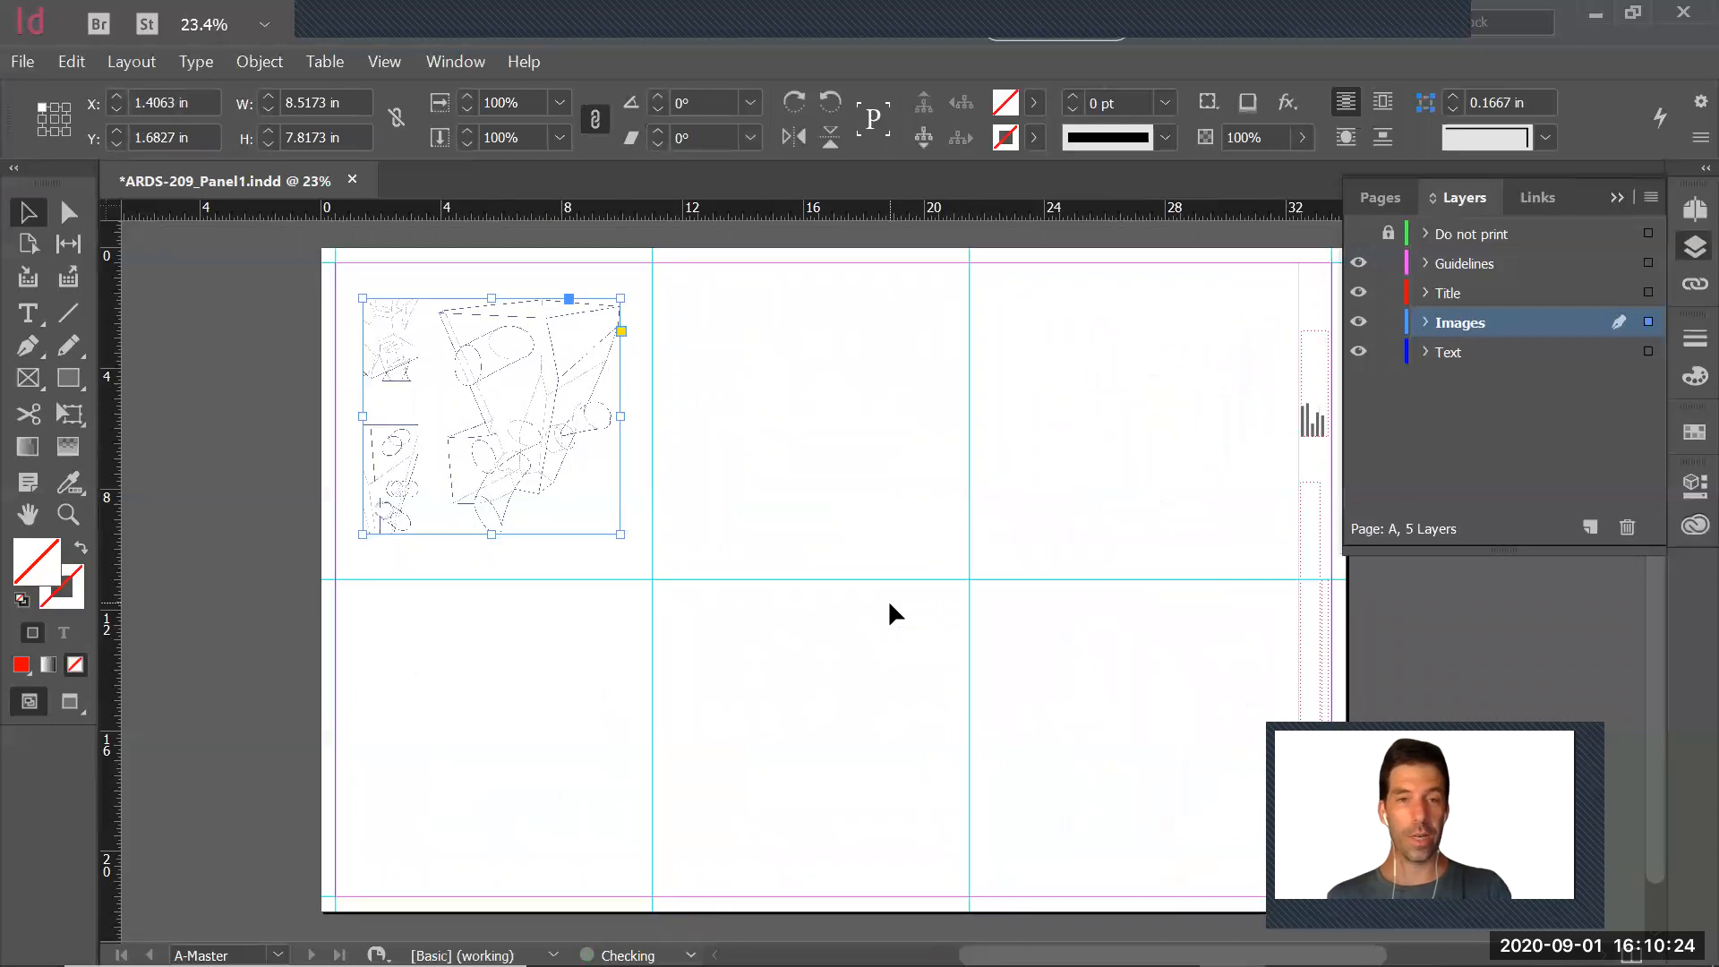
pyautogui.click(829, 695)
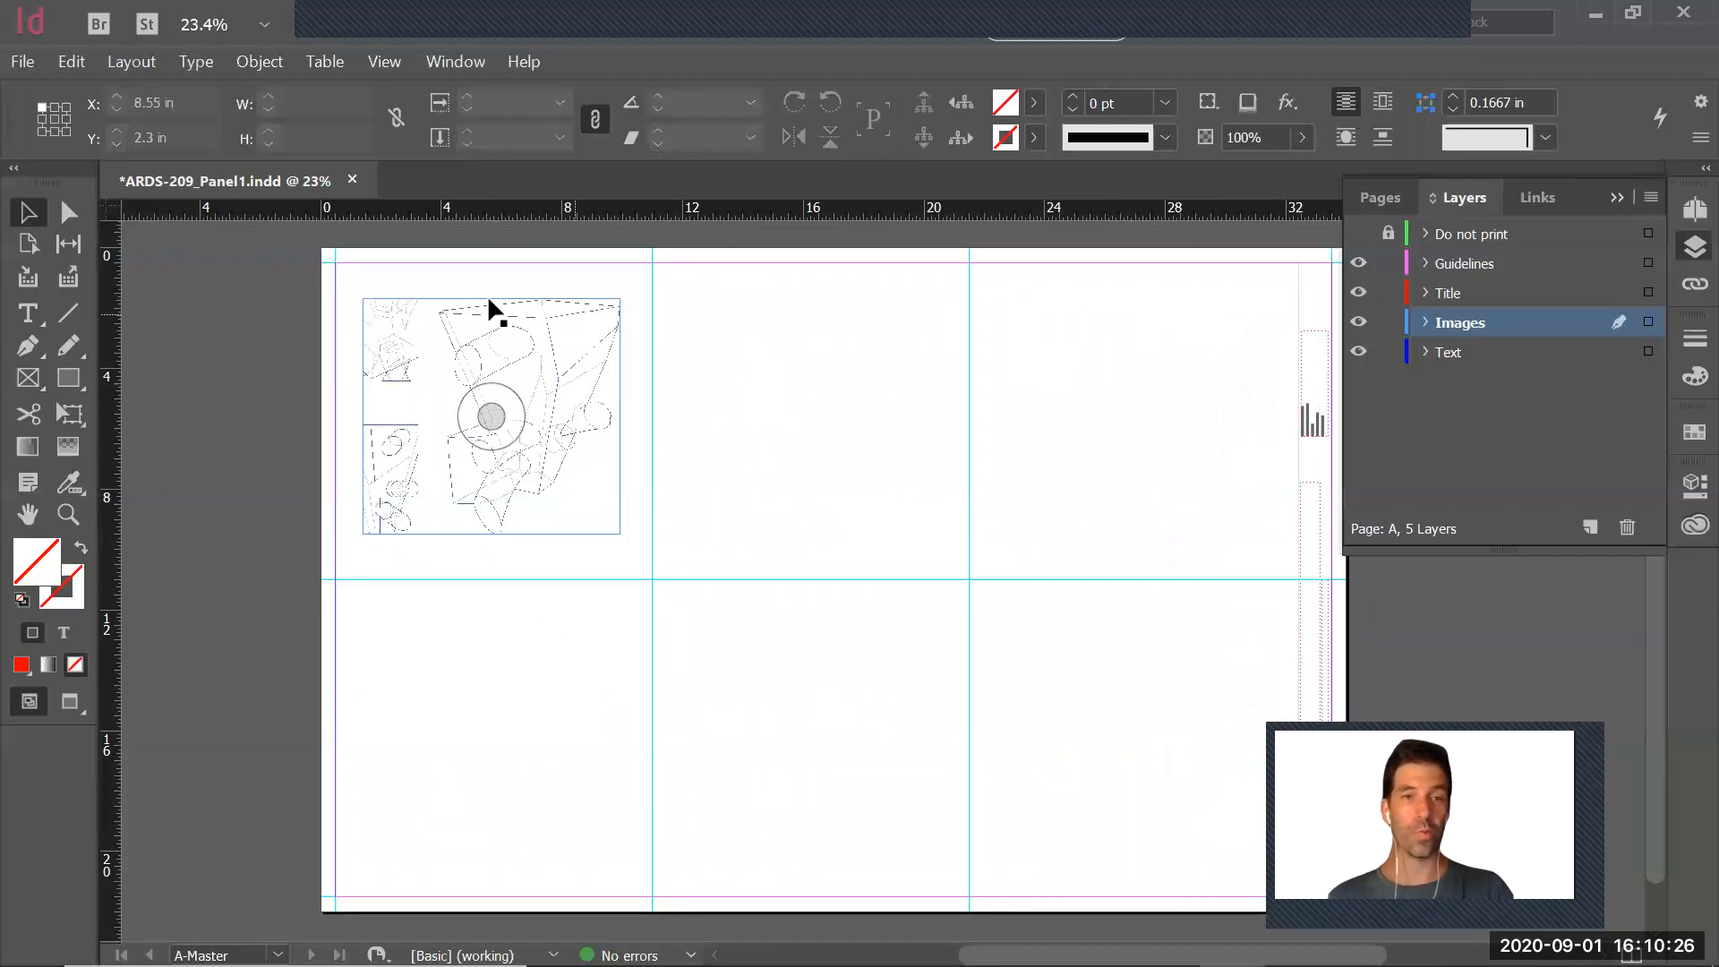
# Examine the placed drawing's line display up close and against the whole panel sheet
pyautogui.press('z')
pyautogui.moveTo(341, 274)
pyautogui.mouseDown()
pyautogui.moveTo(648, 587)
pyautogui.moveTo(648, 556)
pyautogui.mouseUp()
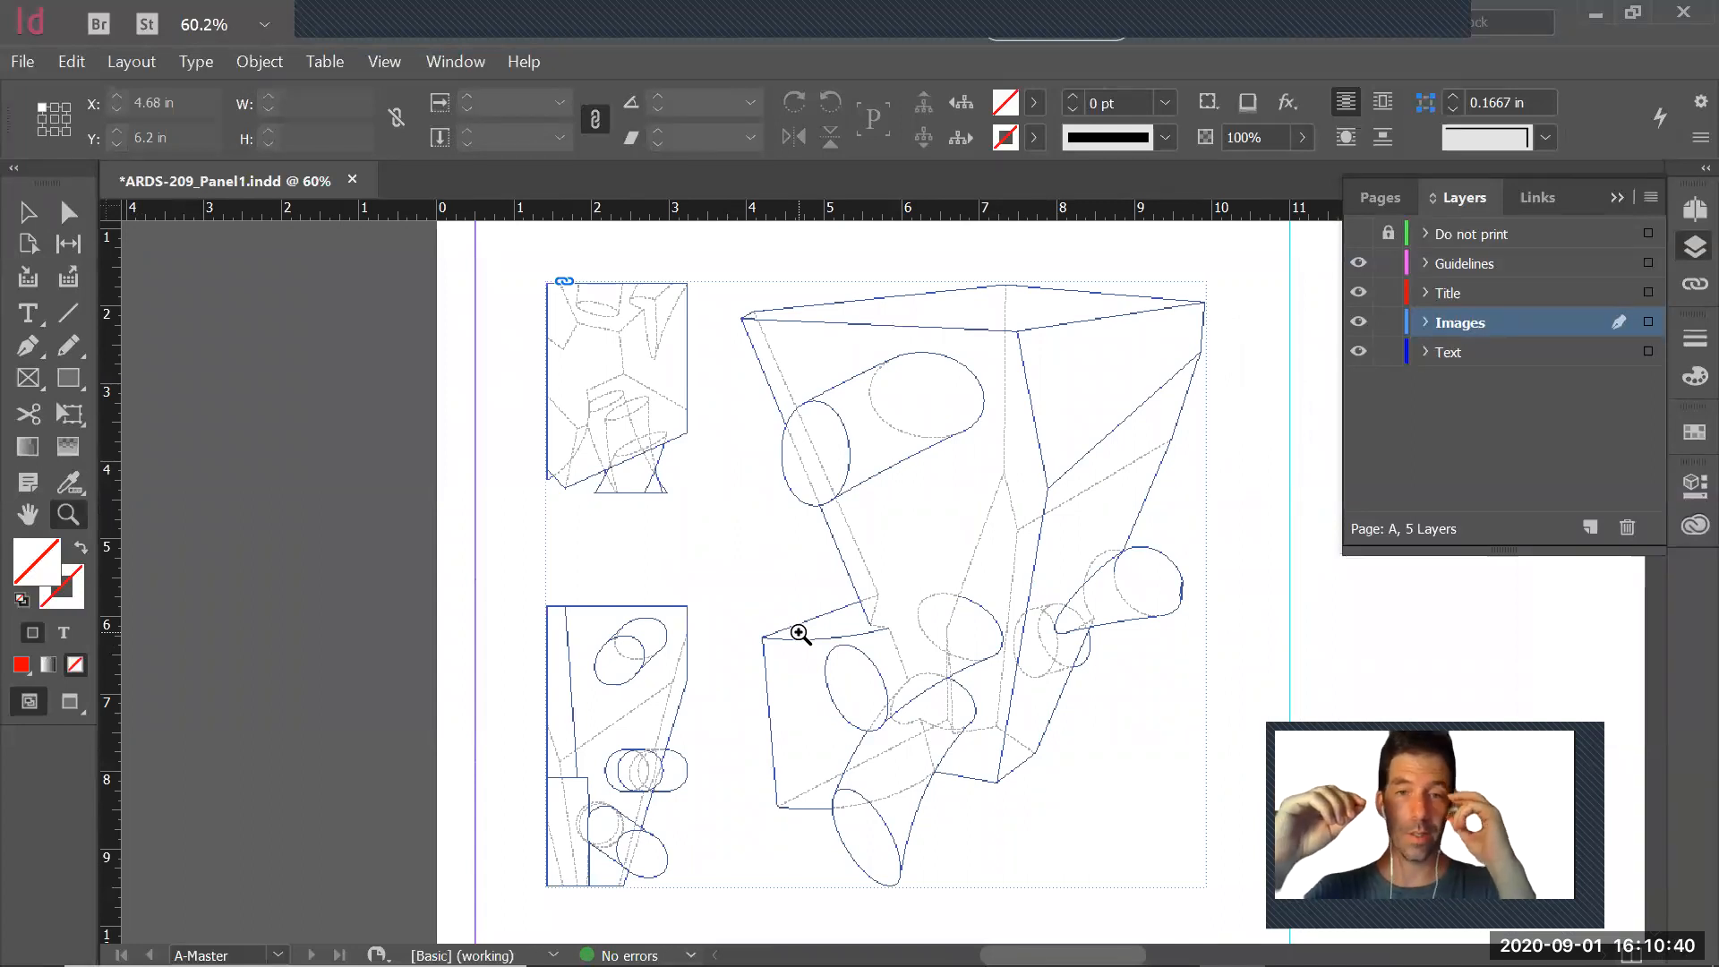
pyautogui.keyDown('alt'); pyautogui.click(1071, 526); pyautogui.keyUp('alt')
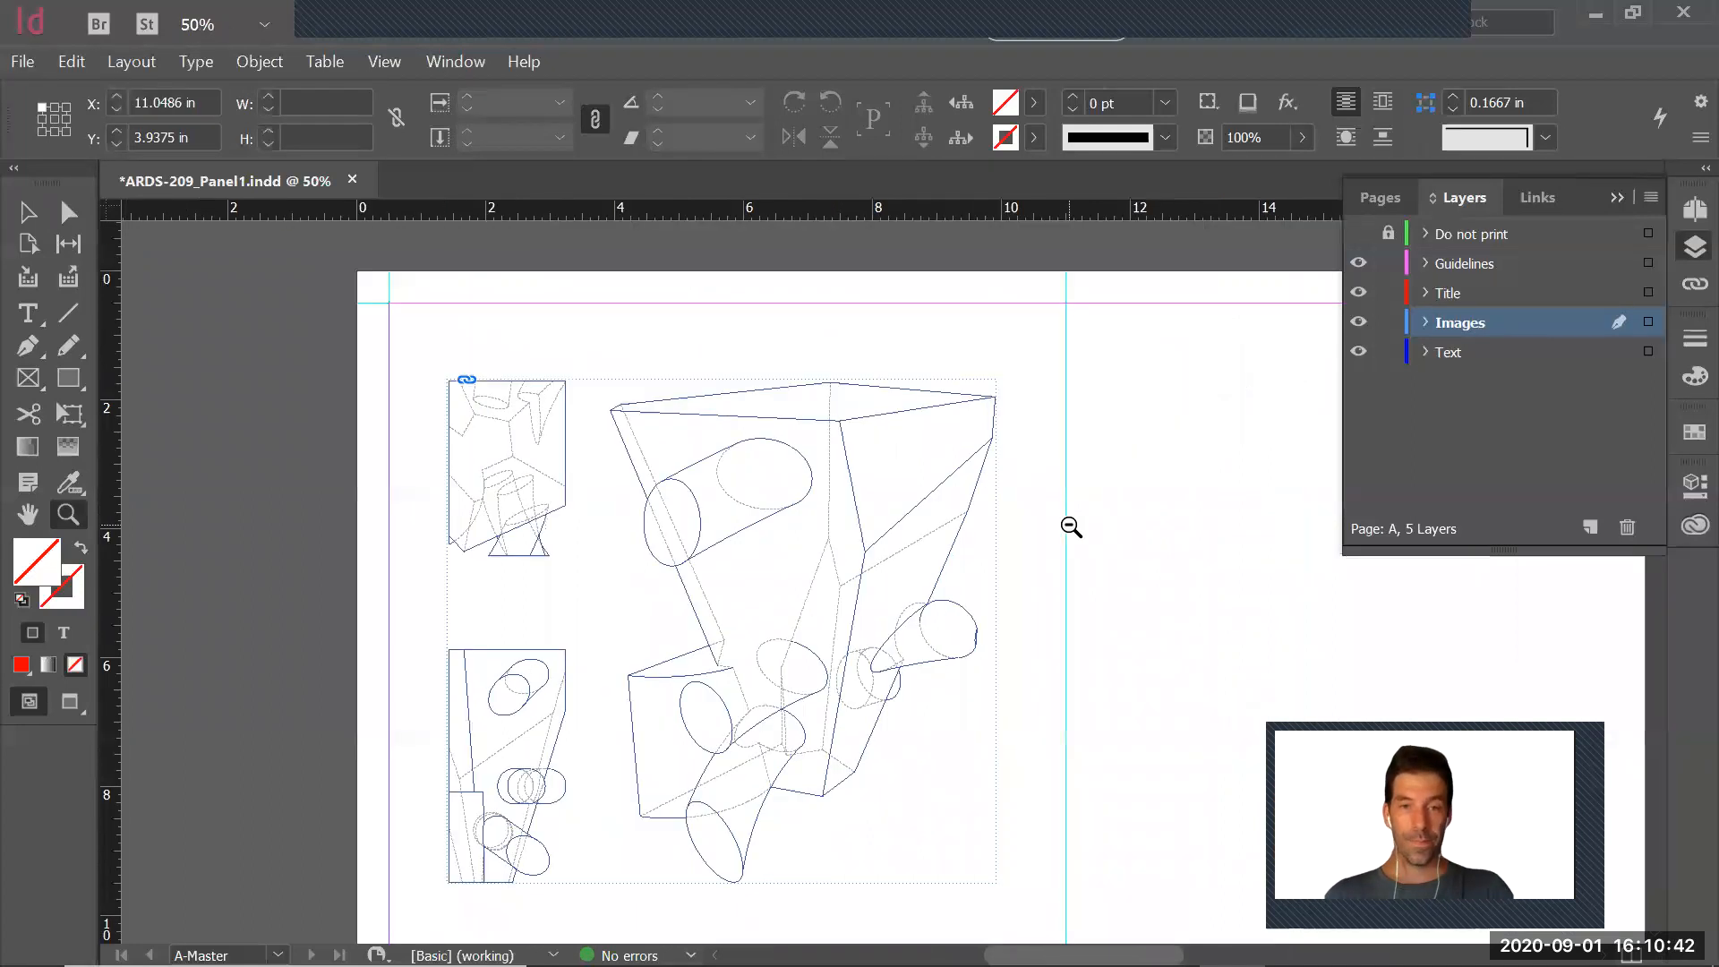
pyautogui.keyDown('alt'); pyautogui.click(1071, 526); pyautogui.keyUp('alt')
pyautogui.press('v')
pyautogui.click(766, 526)
pyautogui.click(1108, 639)
pyautogui.moveTo(1109, 641); pyautogui.dragTo(901, 565)
pyautogui.press('z')
pyautogui.keyDown('alt'); pyautogui.click(954, 564); pyautogui.keyUp('alt')
pyautogui.moveTo(615, 402); pyautogui.dragTo(1099, 813)
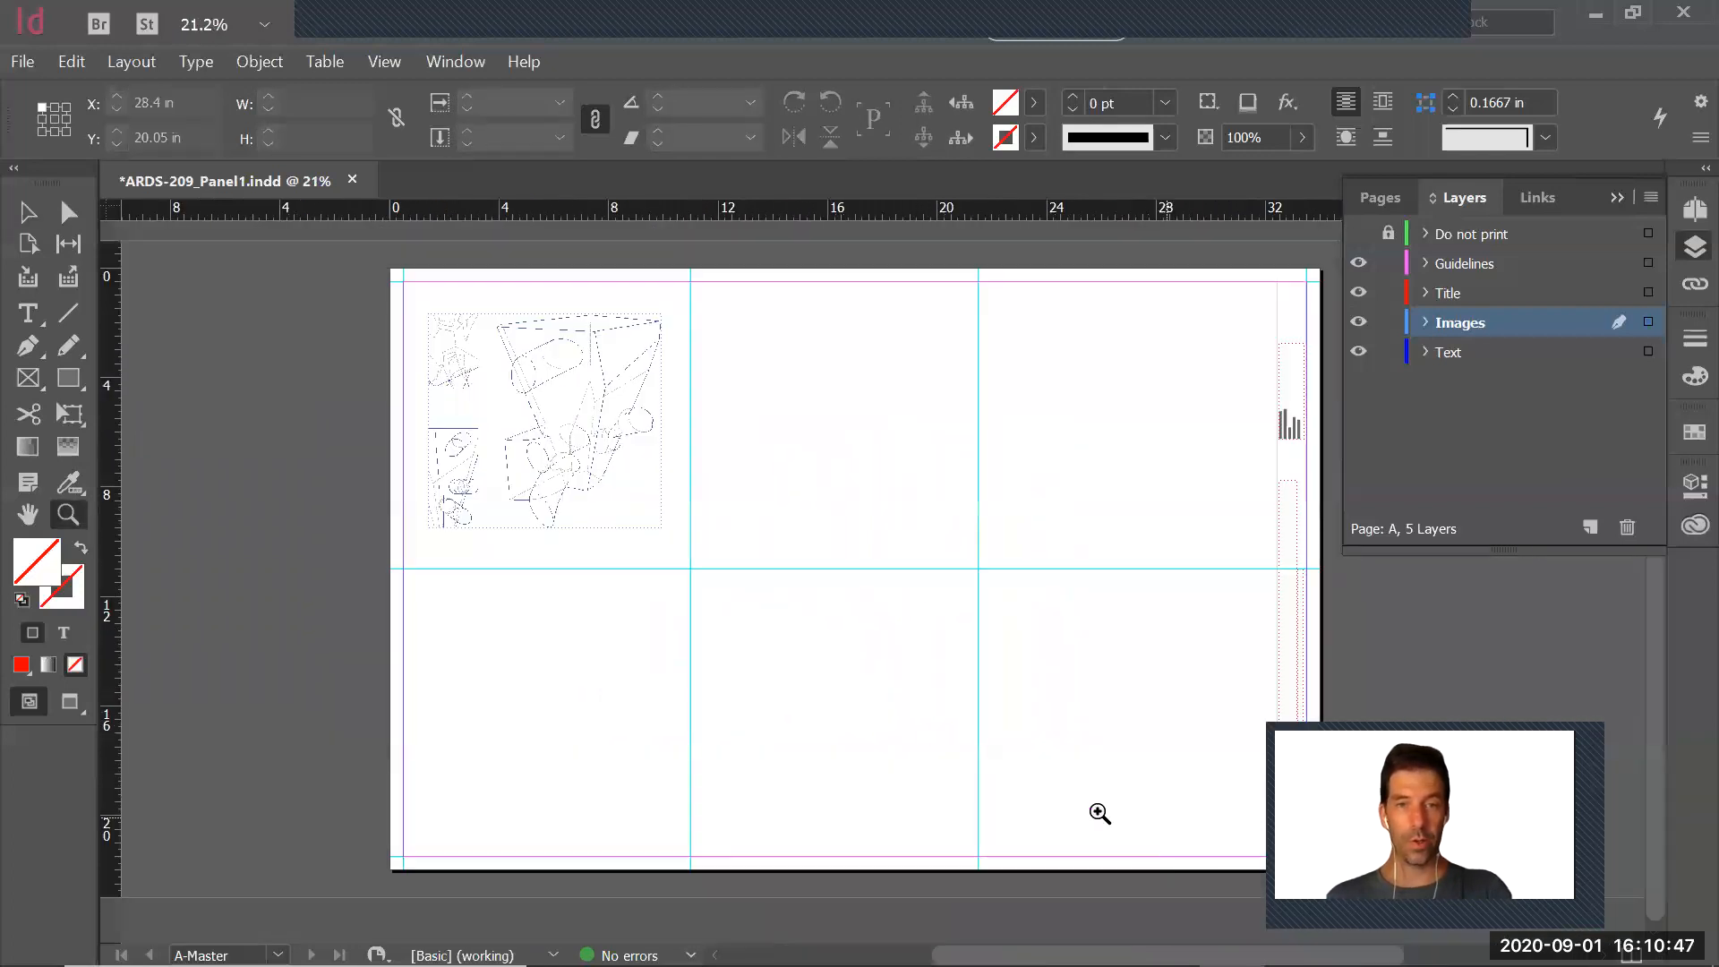
# Export page 1 of the panel to the Desktop as the Adobe PDF (Print) file ARDS-209_Panel1, using the modified High Quality Print settings
pyautogui.click(20, 63)
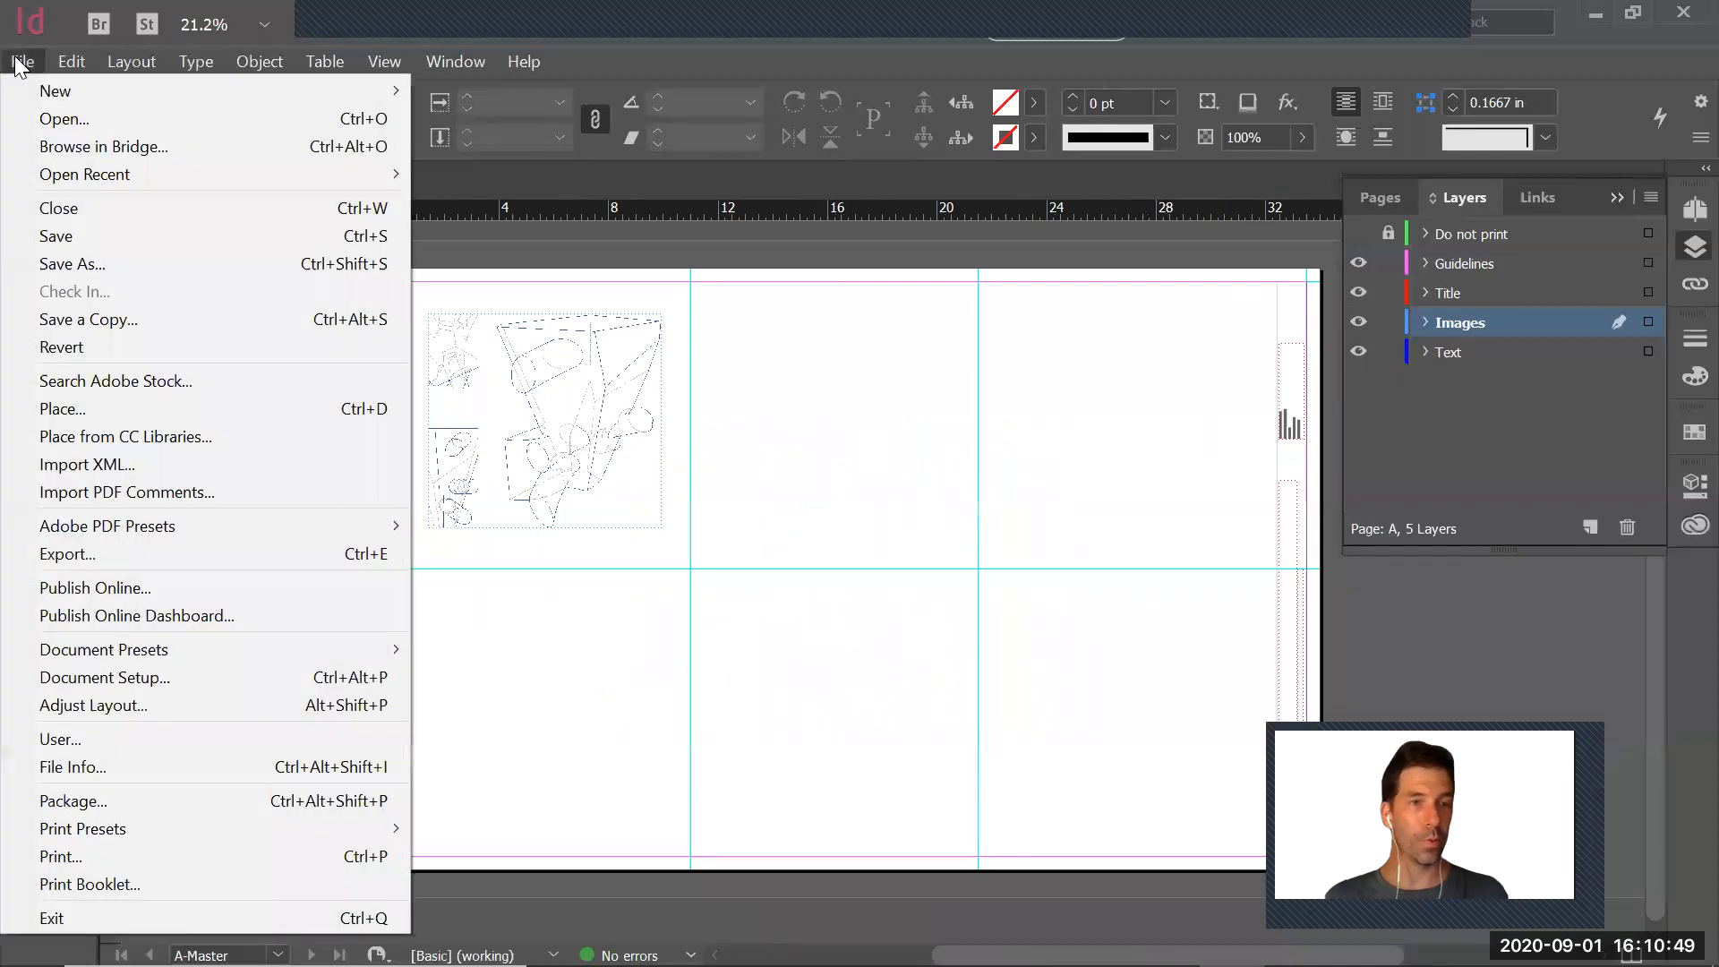
pyautogui.click(97, 555)
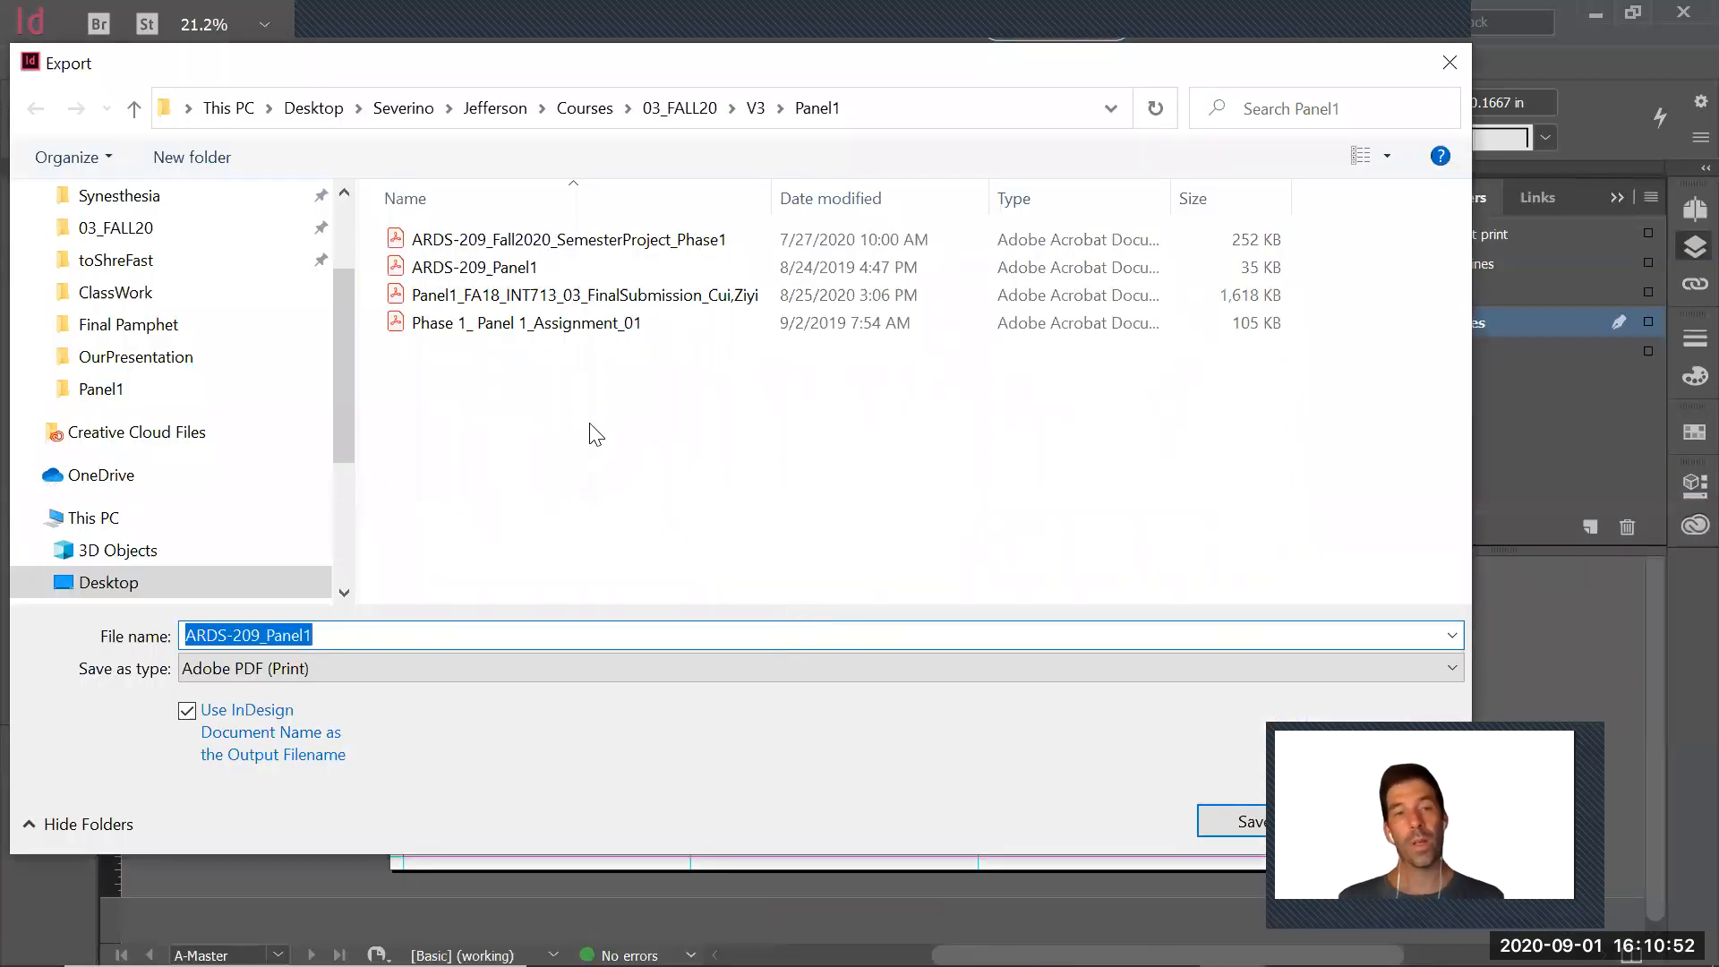
pyautogui.scroll(2, 344, 220)
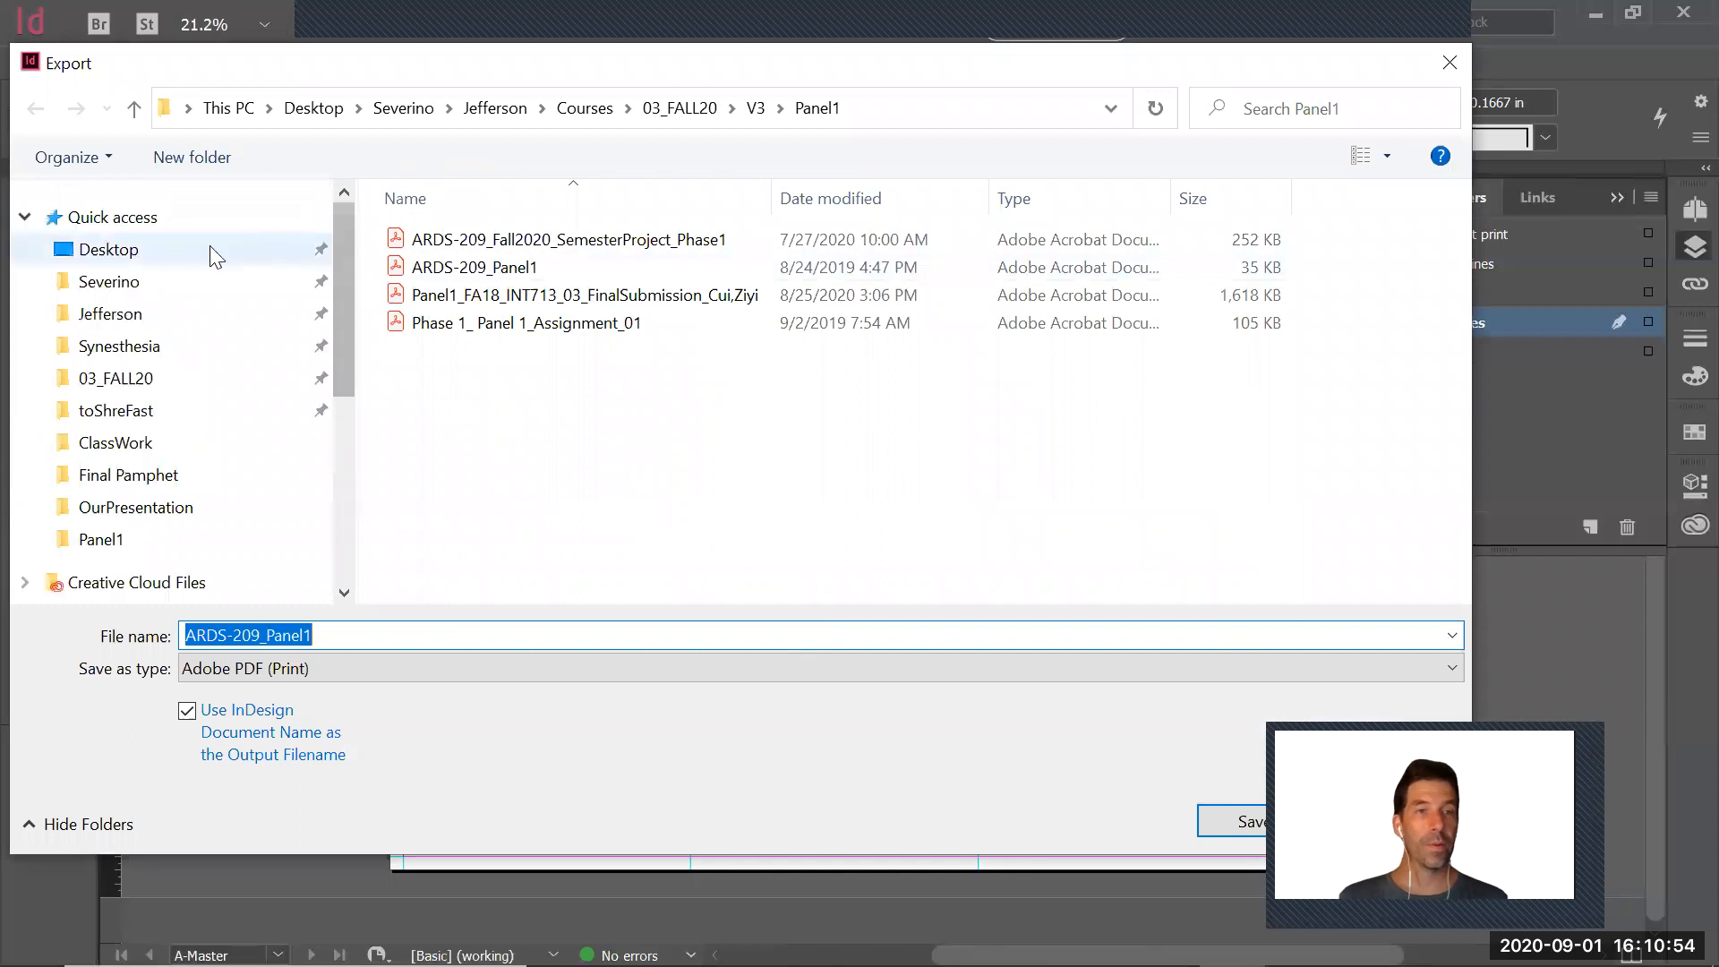
pyautogui.click(163, 251)
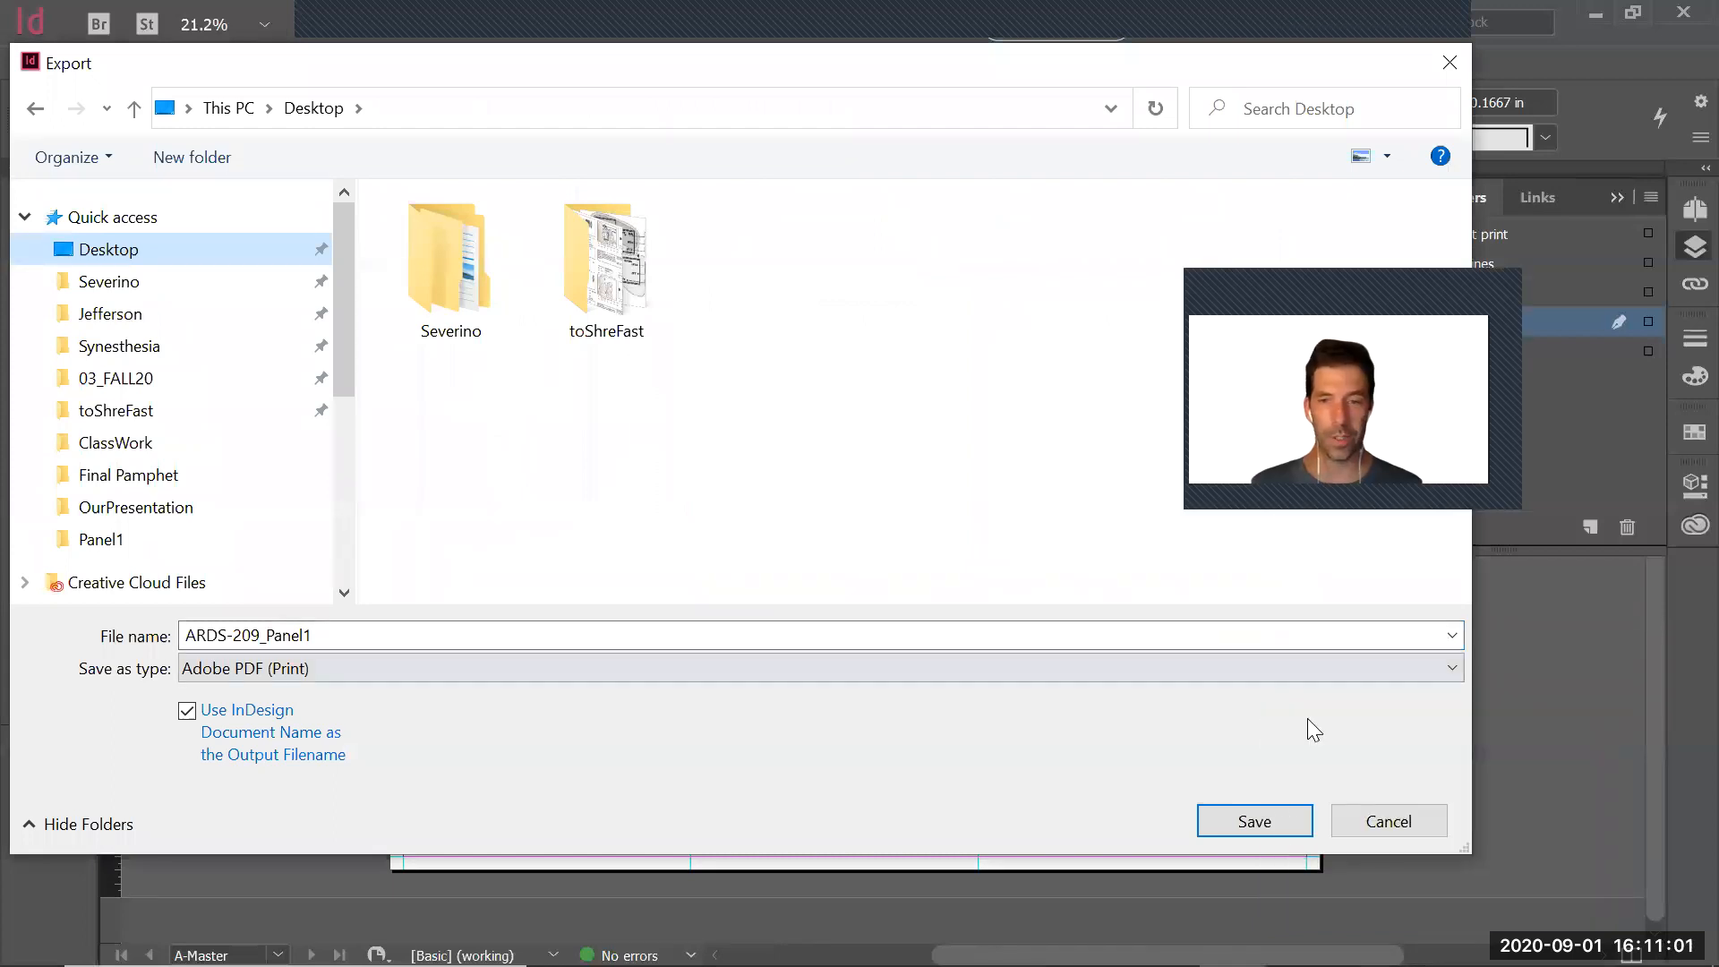
pyautogui.click(1278, 820)
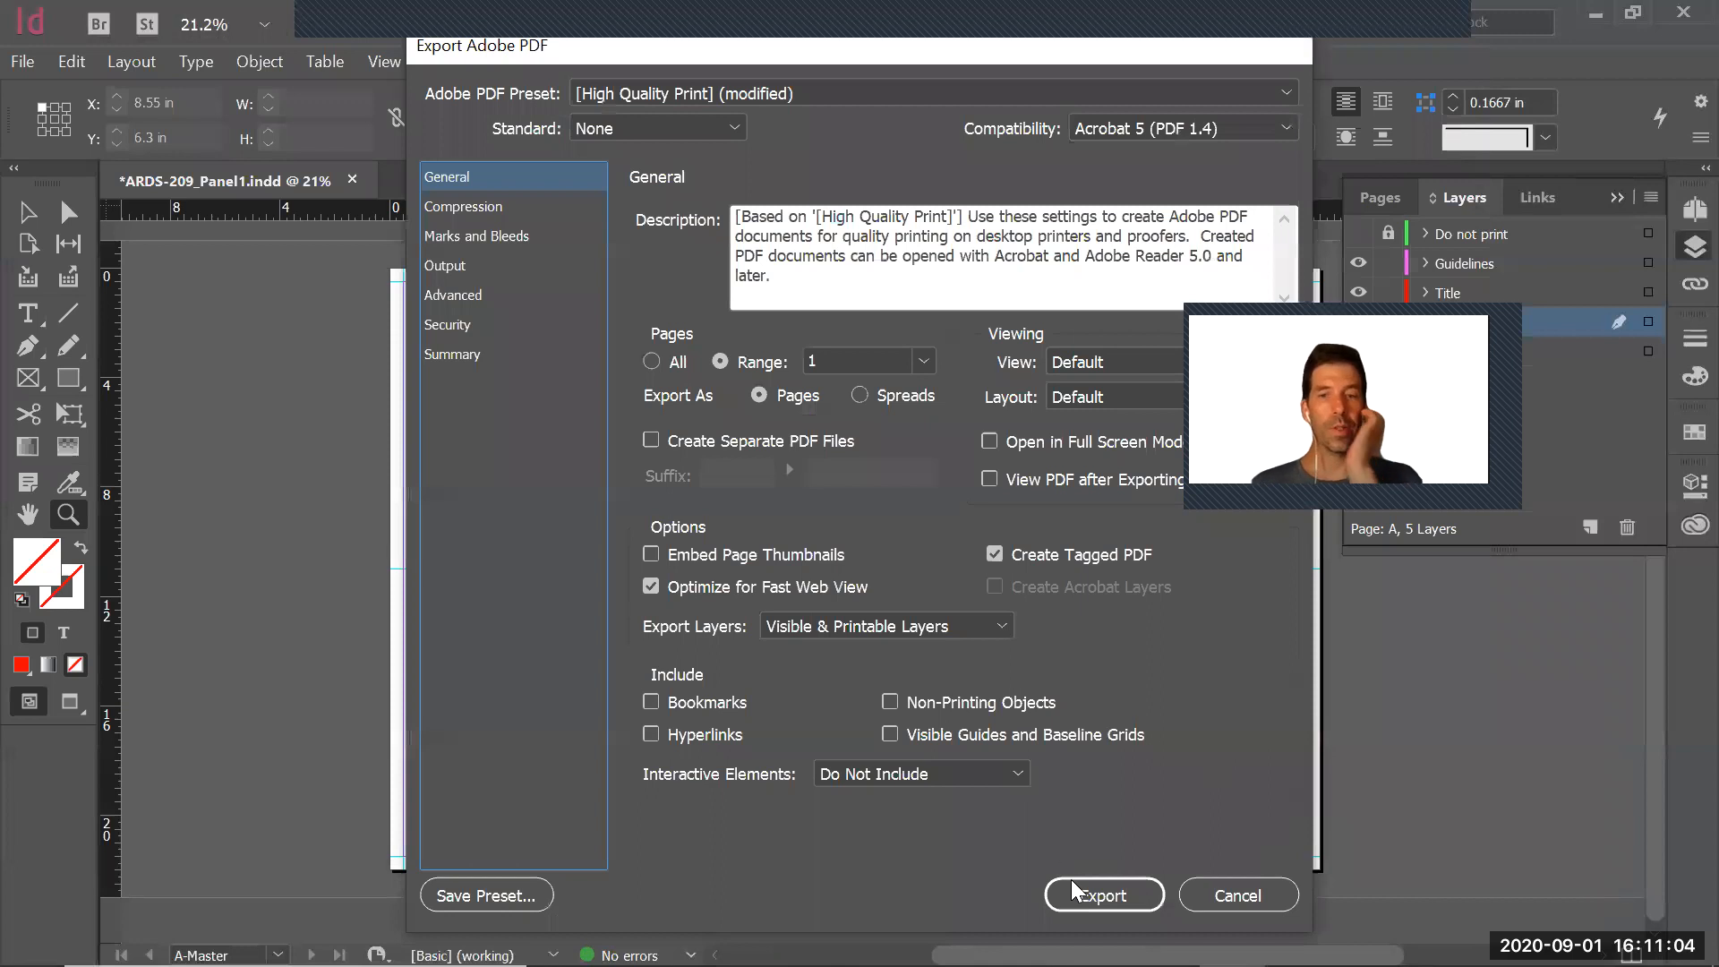
pyautogui.click(1100, 895)
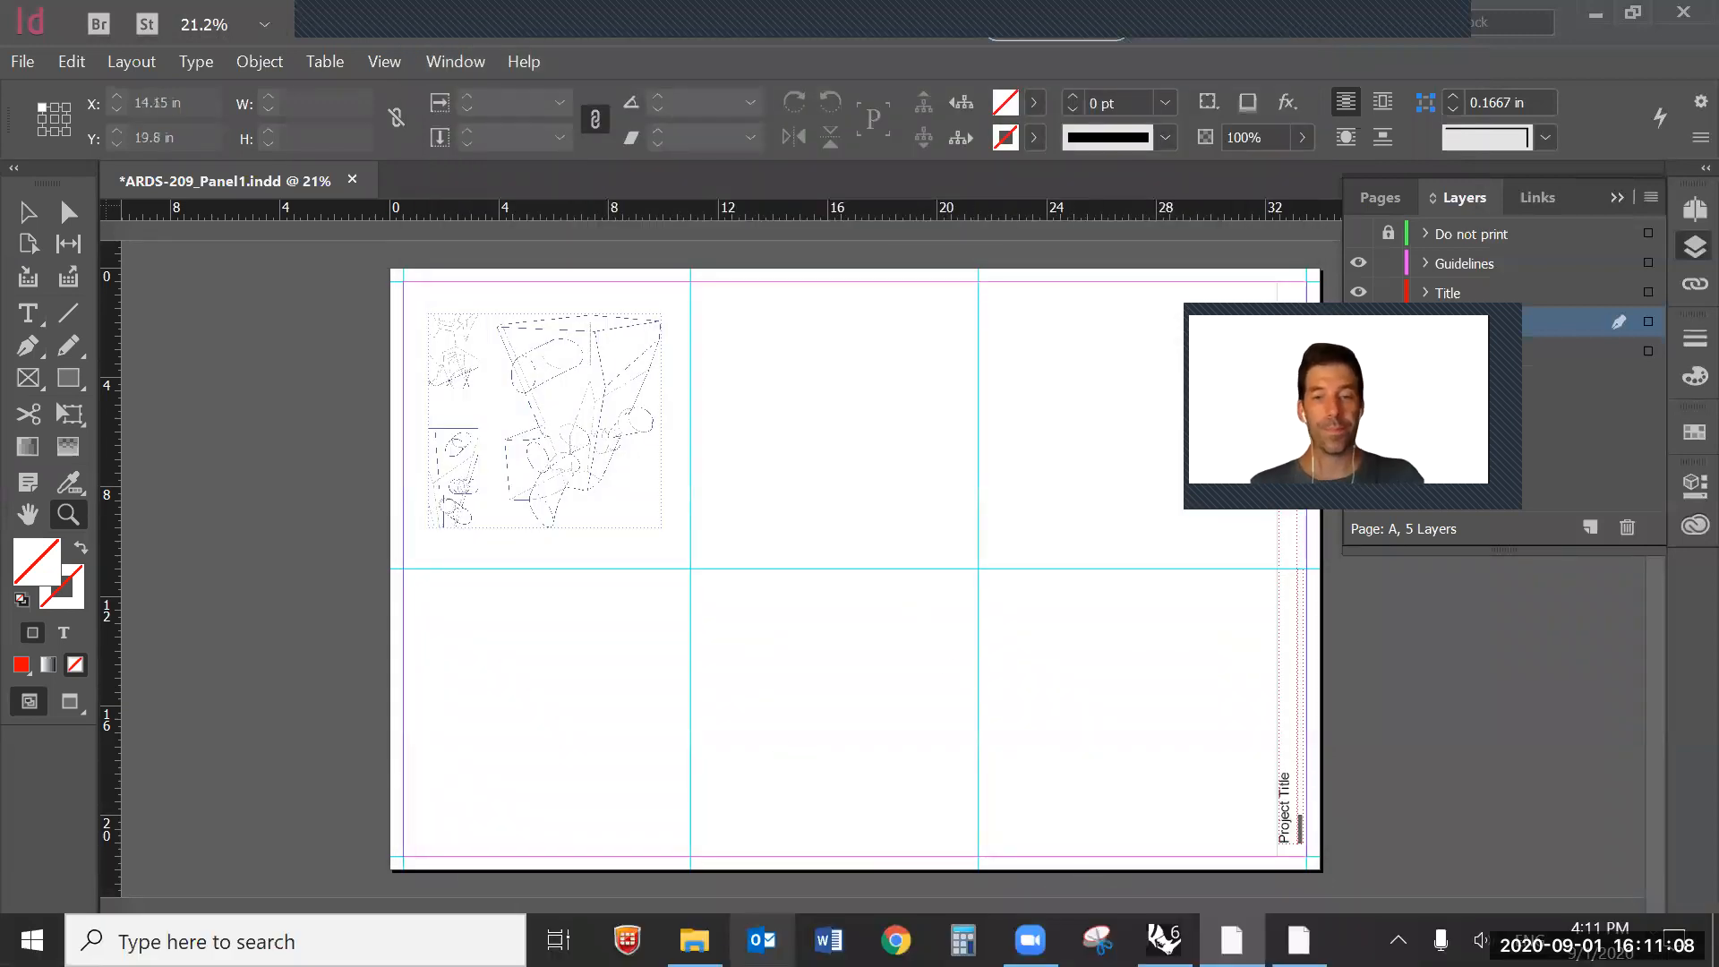
# Switch to File Explorer and open the exported ARDS-209_Panel1 PDF from the Desktop
pyautogui.hotkey('alt', 'Tab')
pyautogui.hotkey('alt', 'Tab')
pyautogui.hotkey('alt', 'Tab')
pyautogui.hotkey('alt', 'Tab')
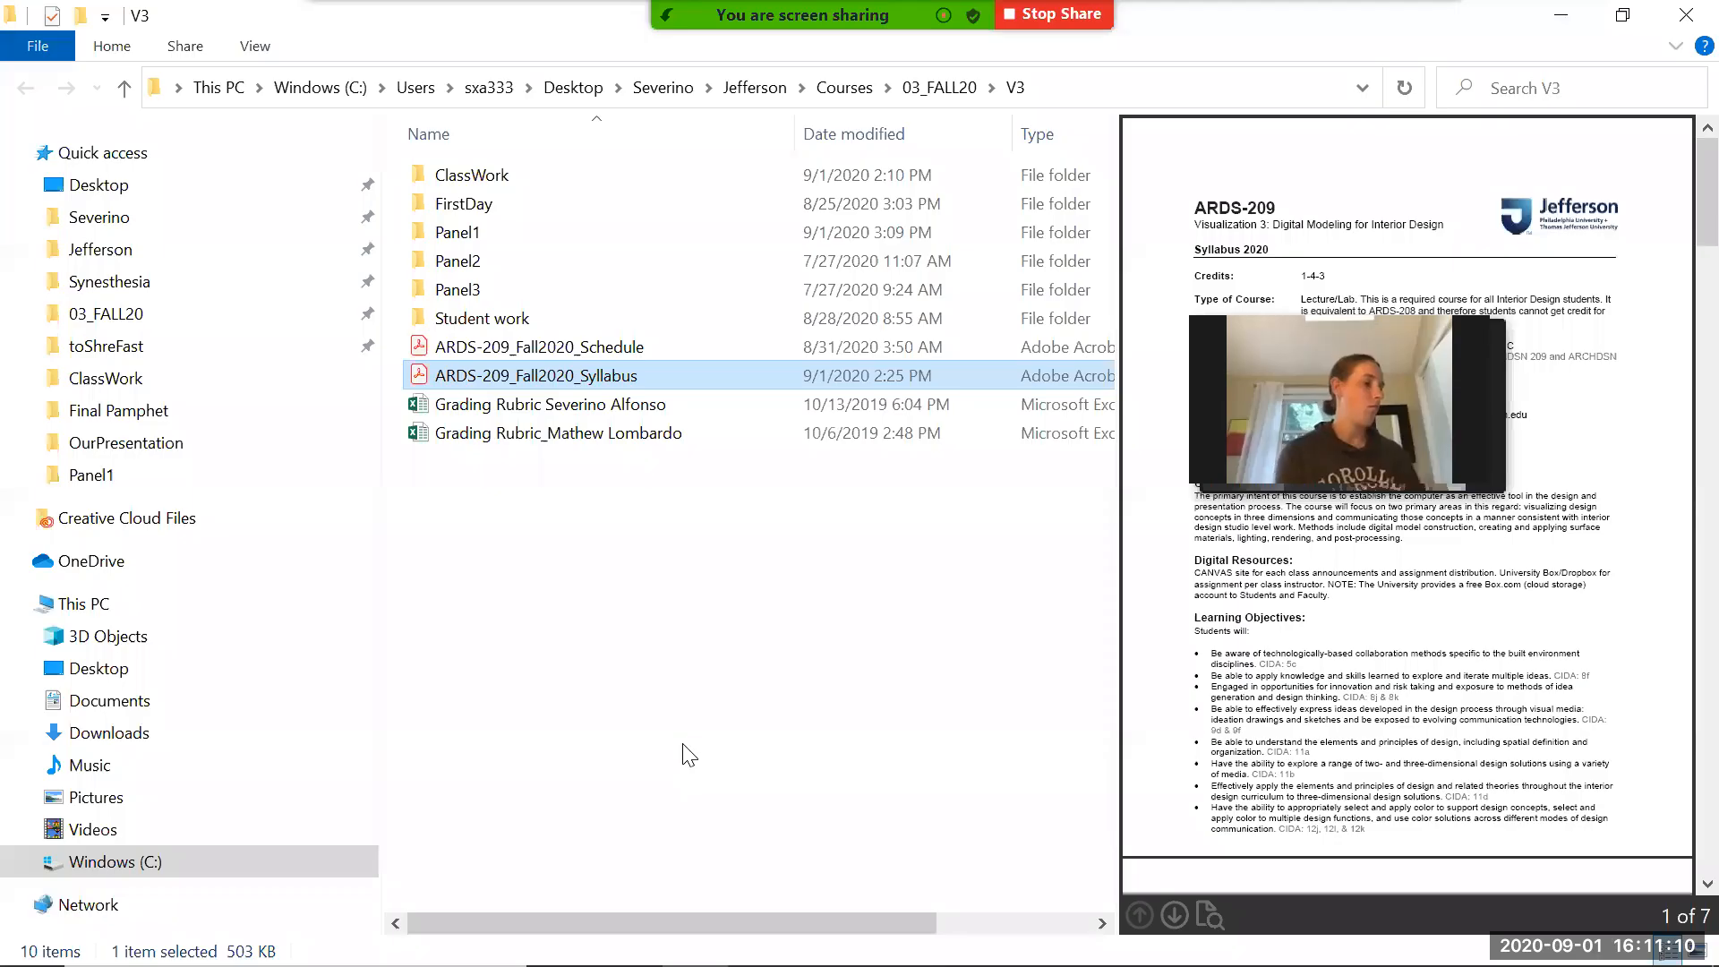
pyautogui.click(90, 185)
pyautogui.click(1015, 226)
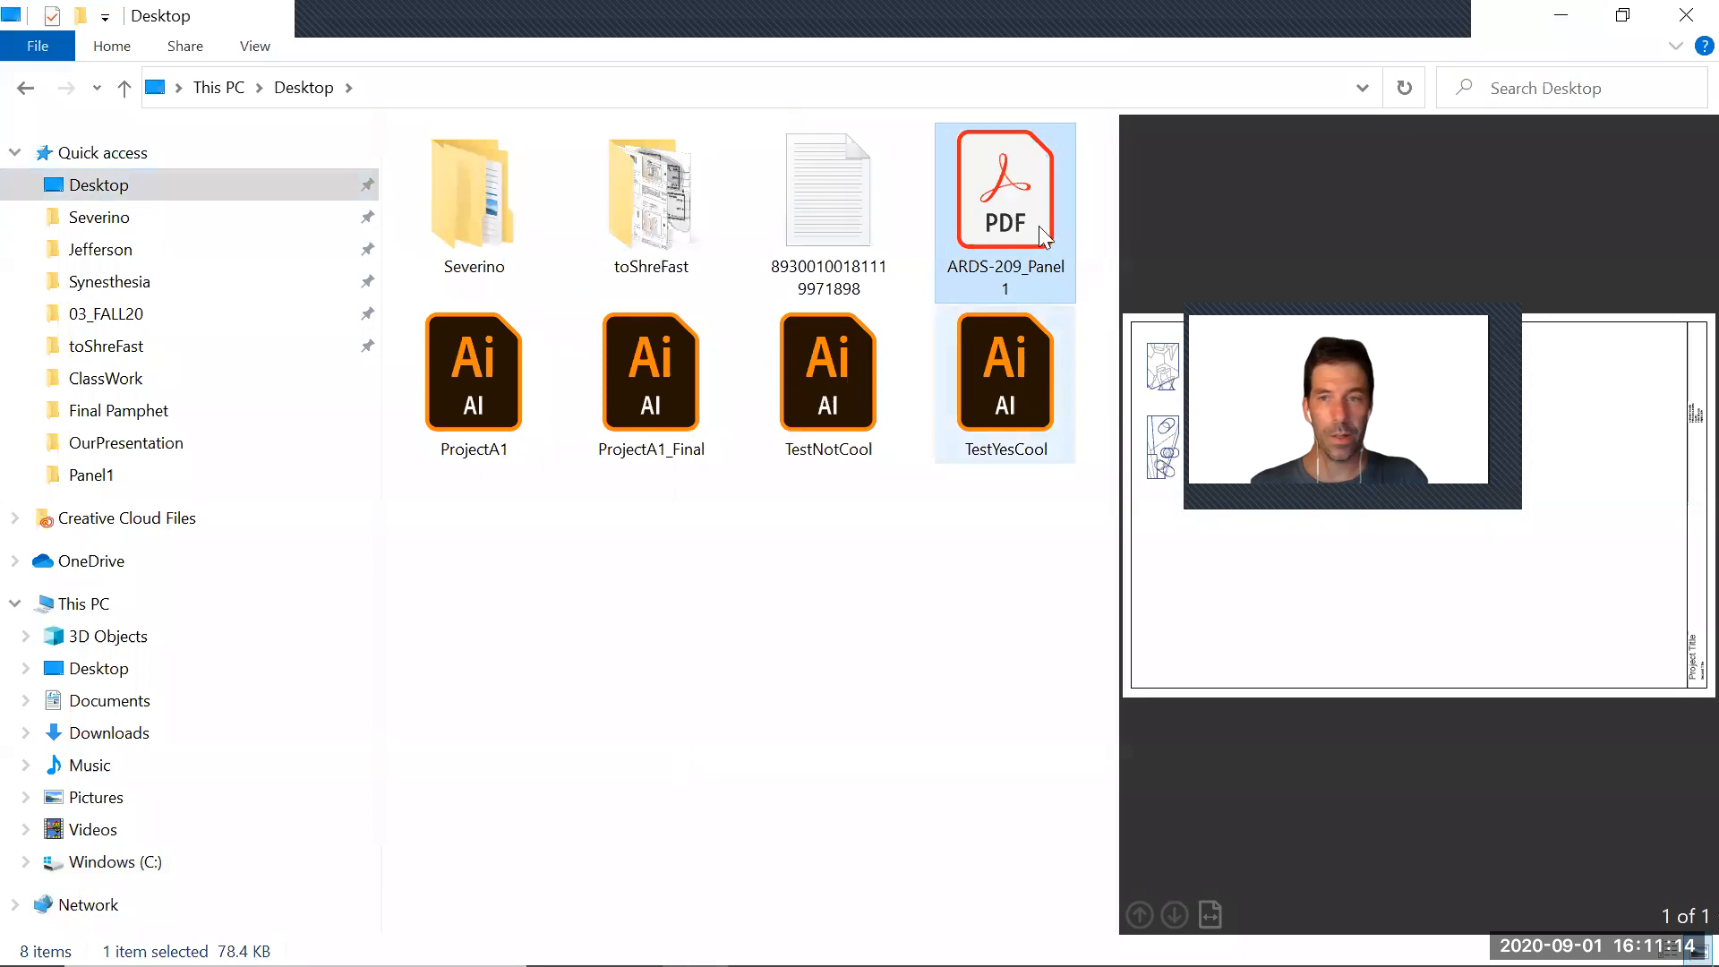
pyautogui.doubleClick(1031, 196)
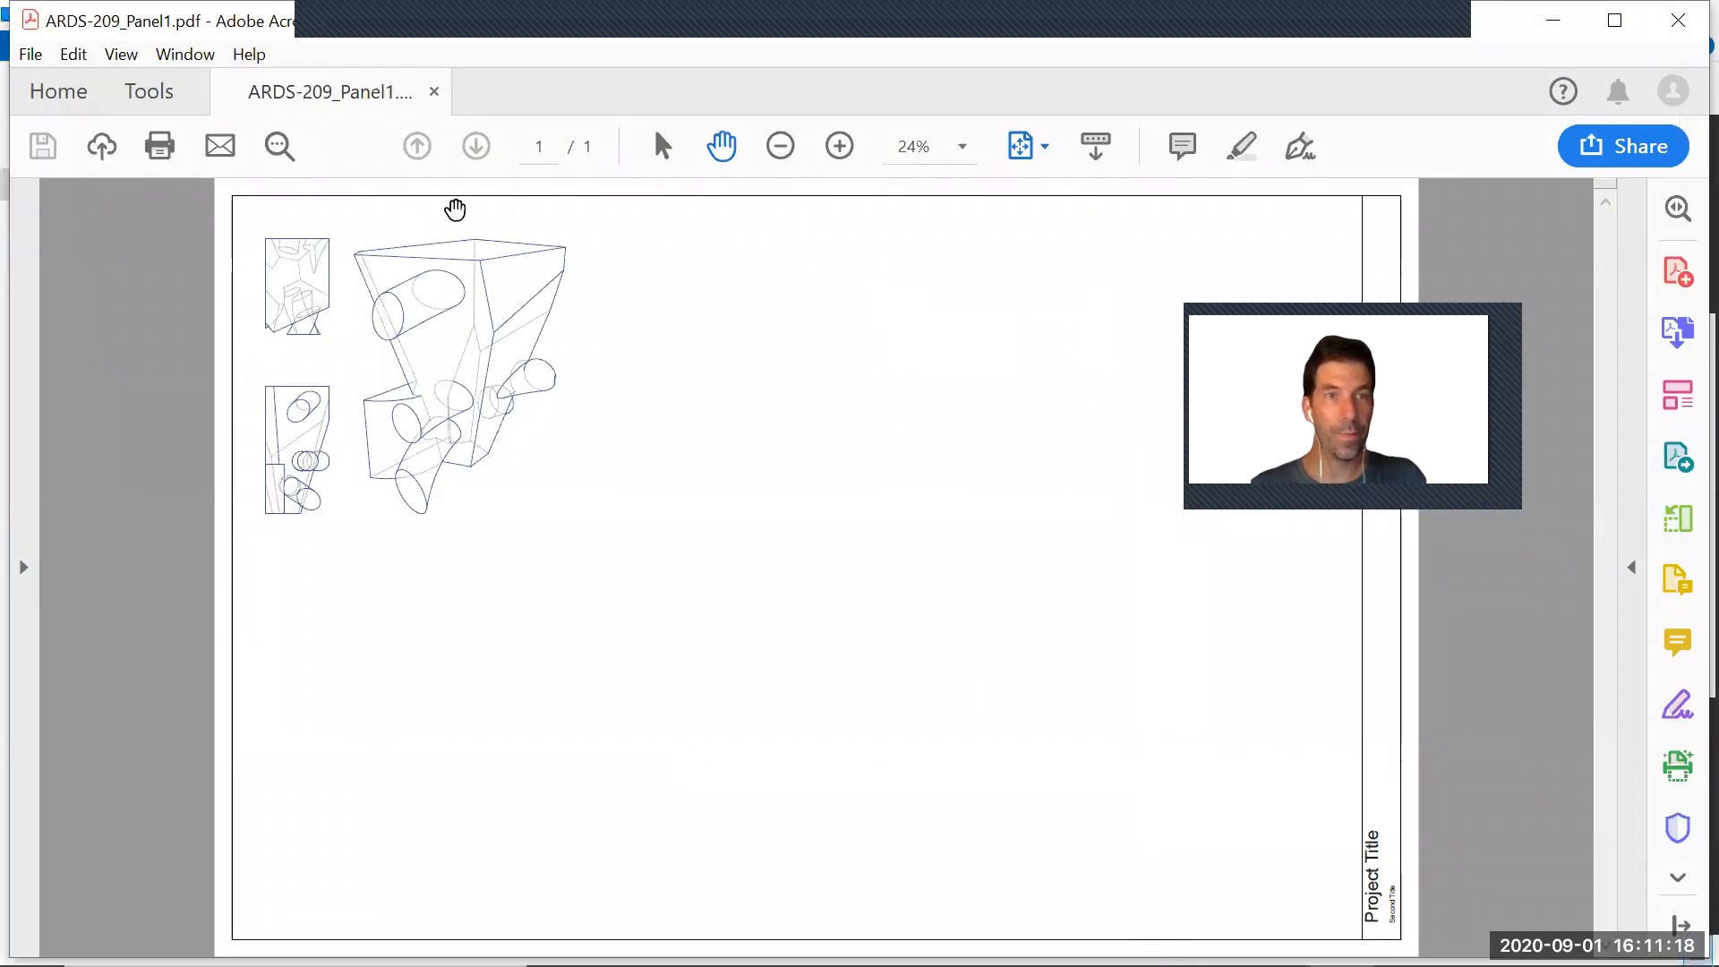
# Examine the drawing's line quality in the exported PDF at magnifications up to 800%, and return to the full-page view
pyautogui.press('alt')
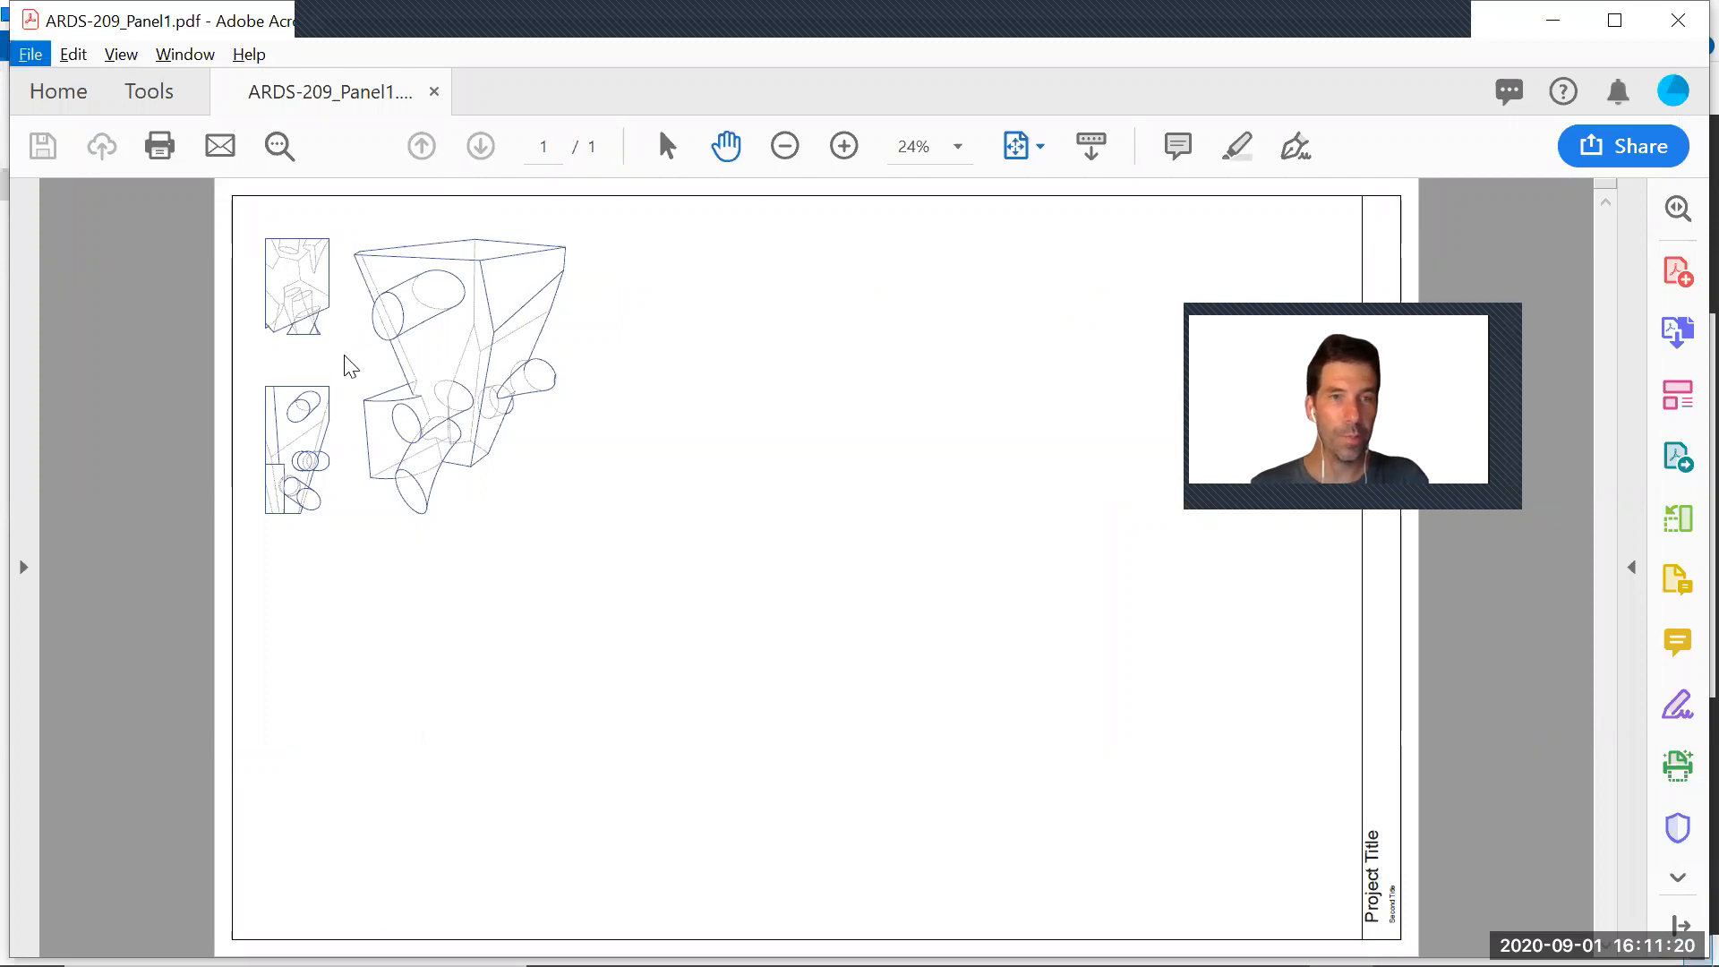
pyautogui.press('alt')
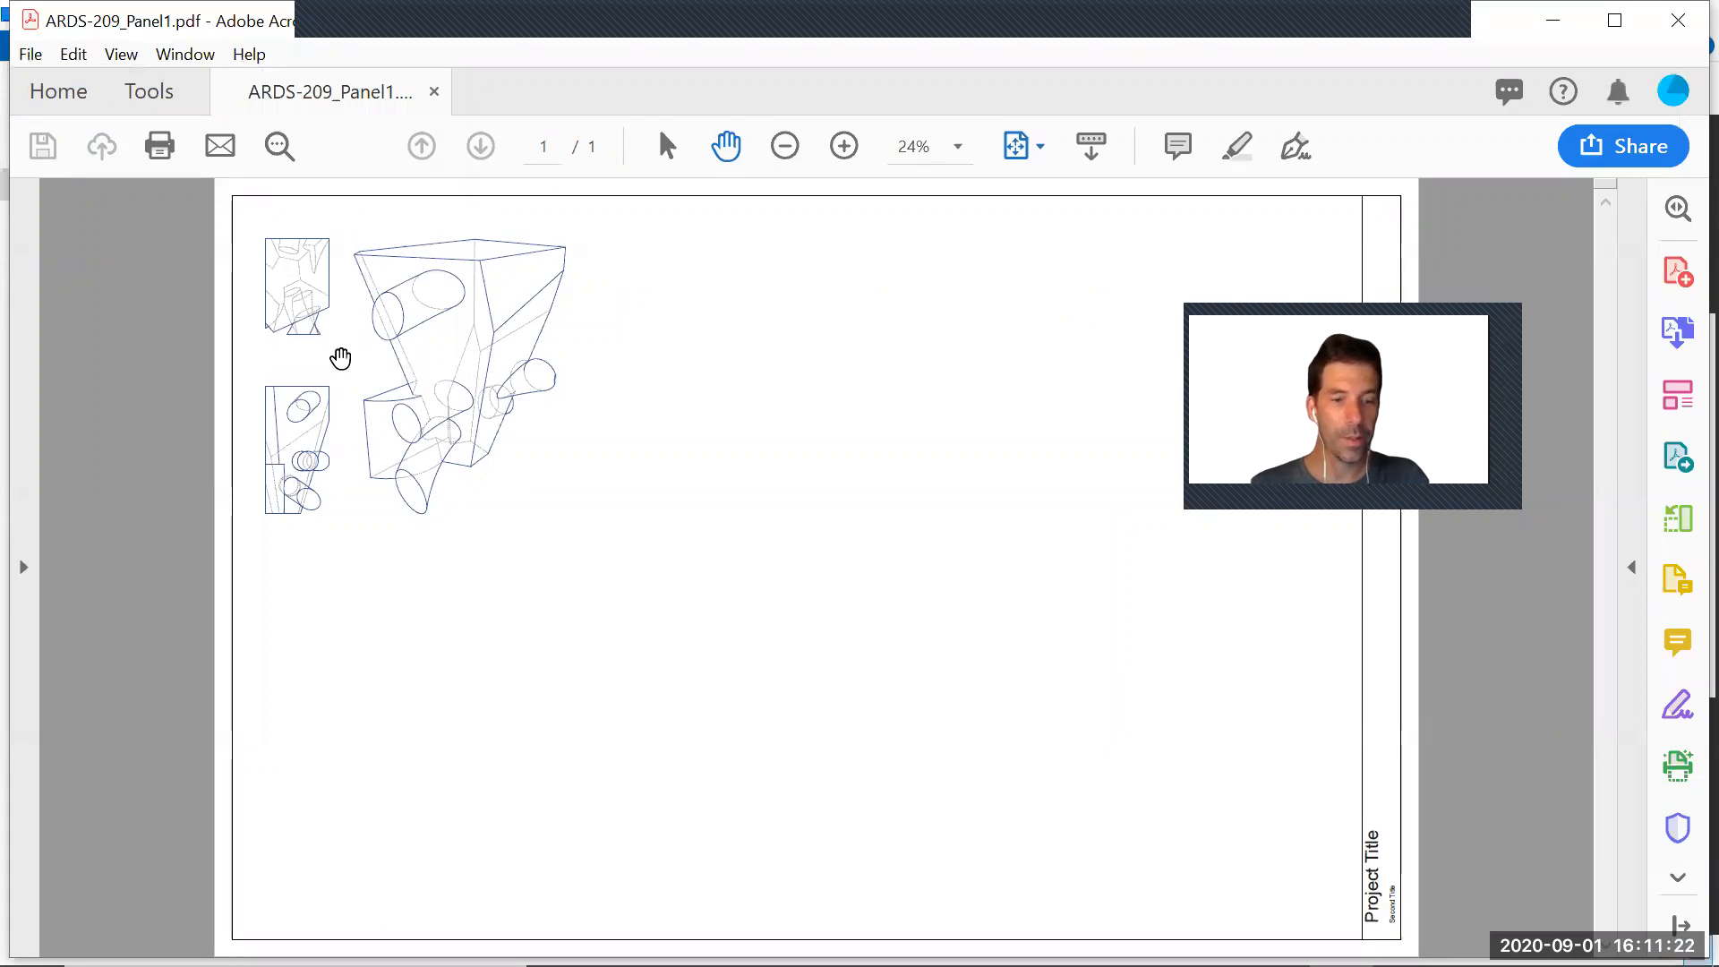
pyautogui.keyDown('ctrl'); pyautogui.scroll(10, 340, 358); pyautogui.keyUp('ctrl')
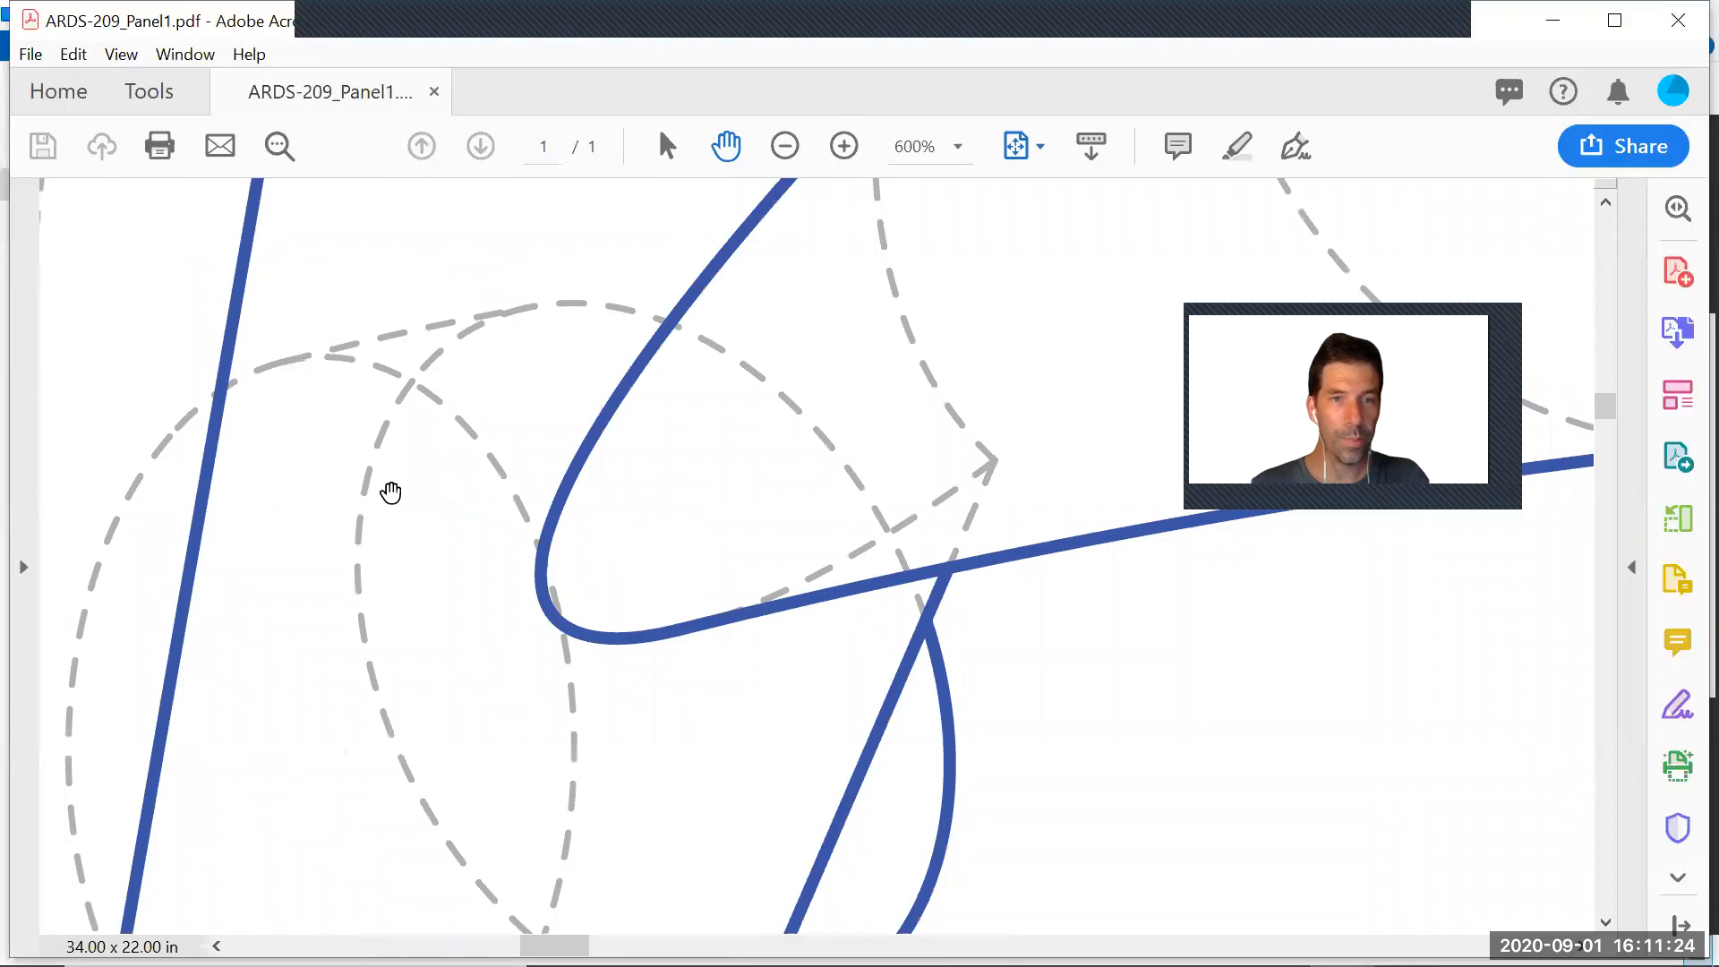
pyautogui.keyDown('ctrl'); pyautogui.scroll(3, 729, 537); pyautogui.keyUp('ctrl')
pyautogui.keyDown('ctrl'); pyautogui.scroll(-2, 798, 545); pyautogui.keyUp('ctrl')
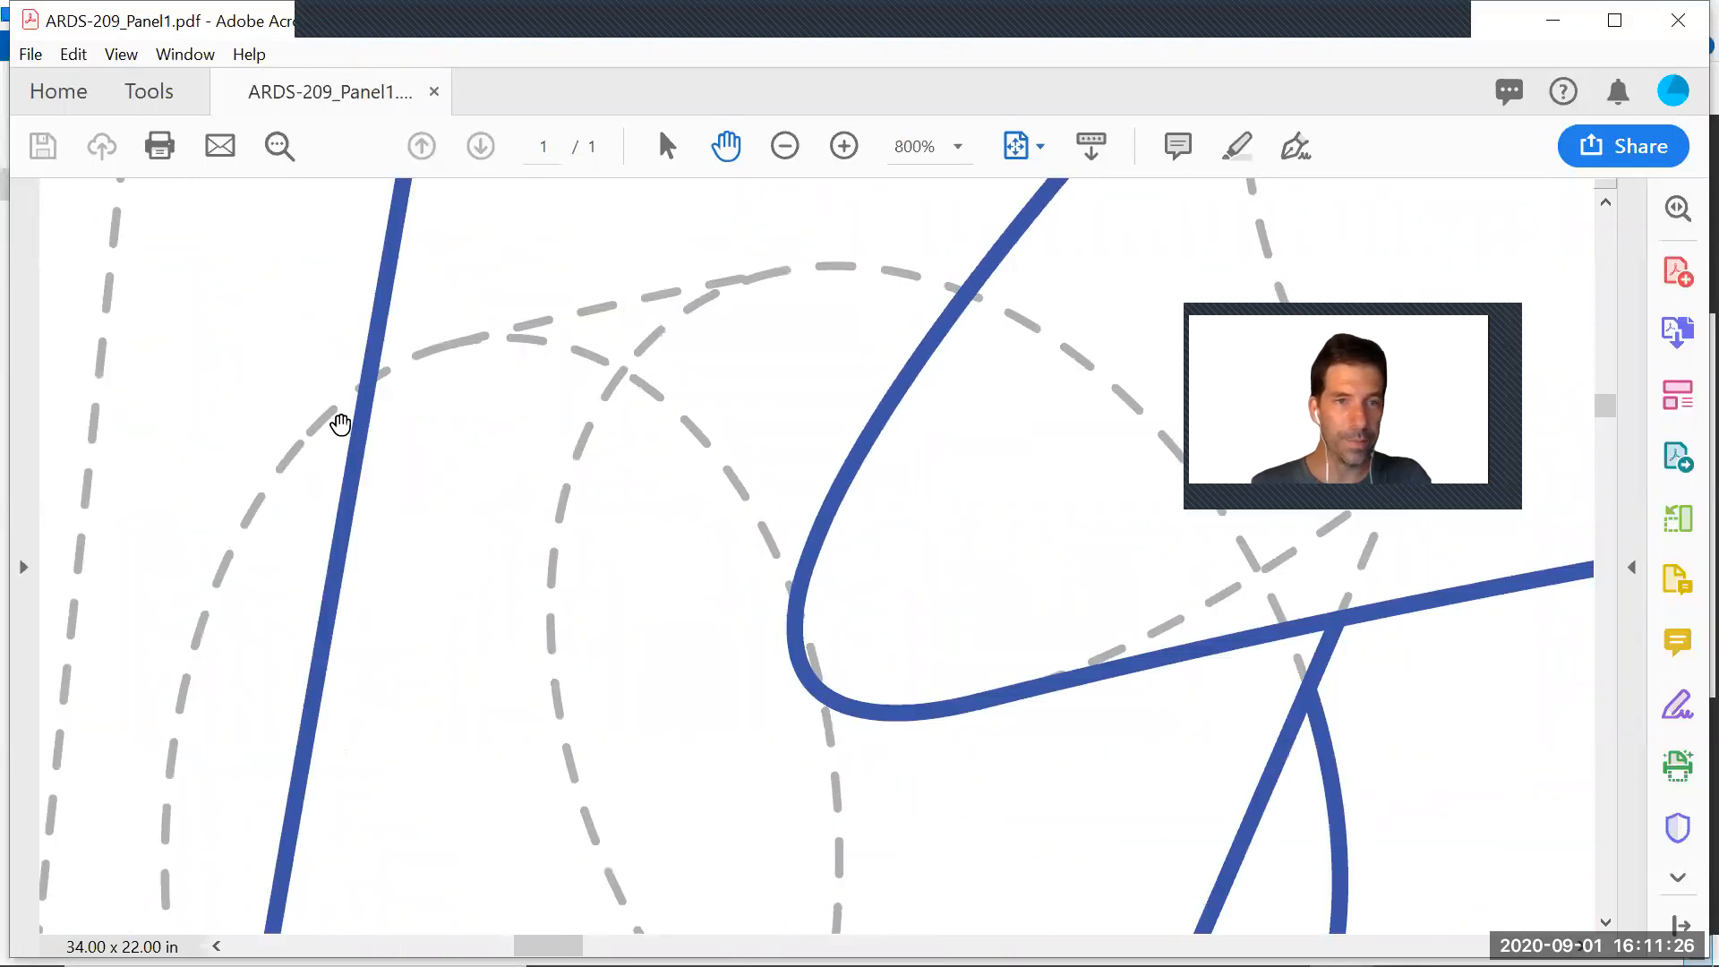
pyautogui.keyDown('ctrl'); pyautogui.scroll(3, 340, 425); pyautogui.keyUp('ctrl')
pyautogui.keyDown('ctrl'); pyautogui.scroll(-7, 344, 428); pyautogui.keyUp('ctrl')
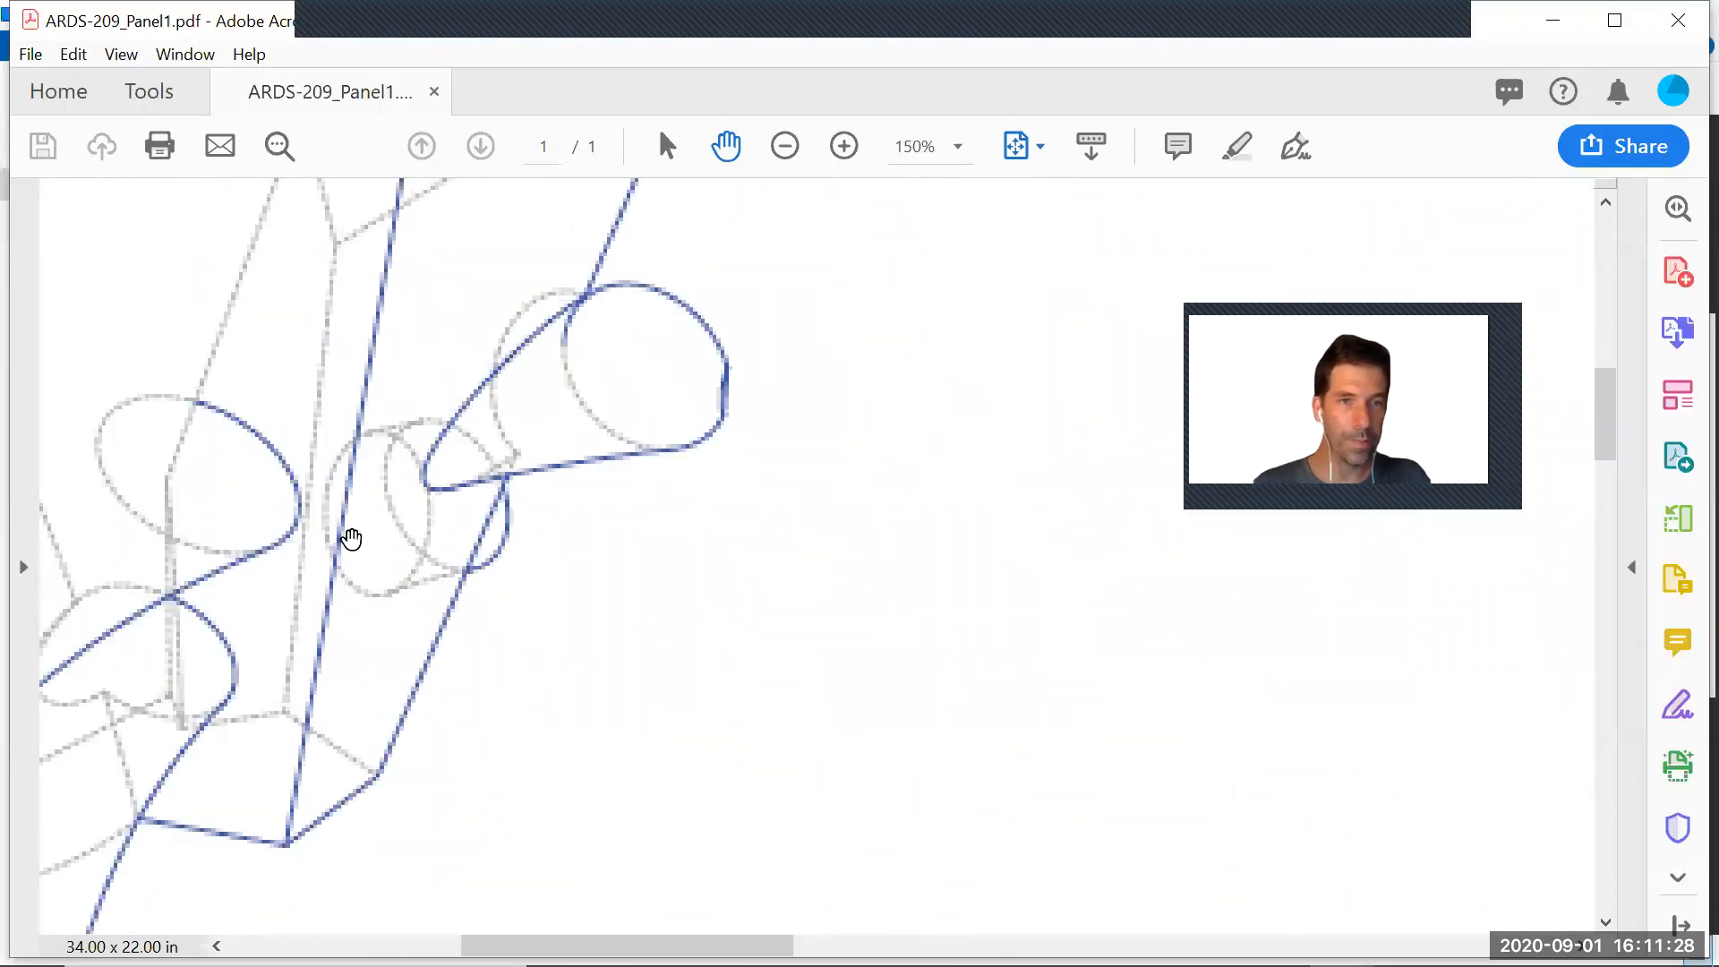
pyautogui.keyDown('ctrl'); pyautogui.scroll(-6, 351, 538); pyautogui.keyUp('ctrl')
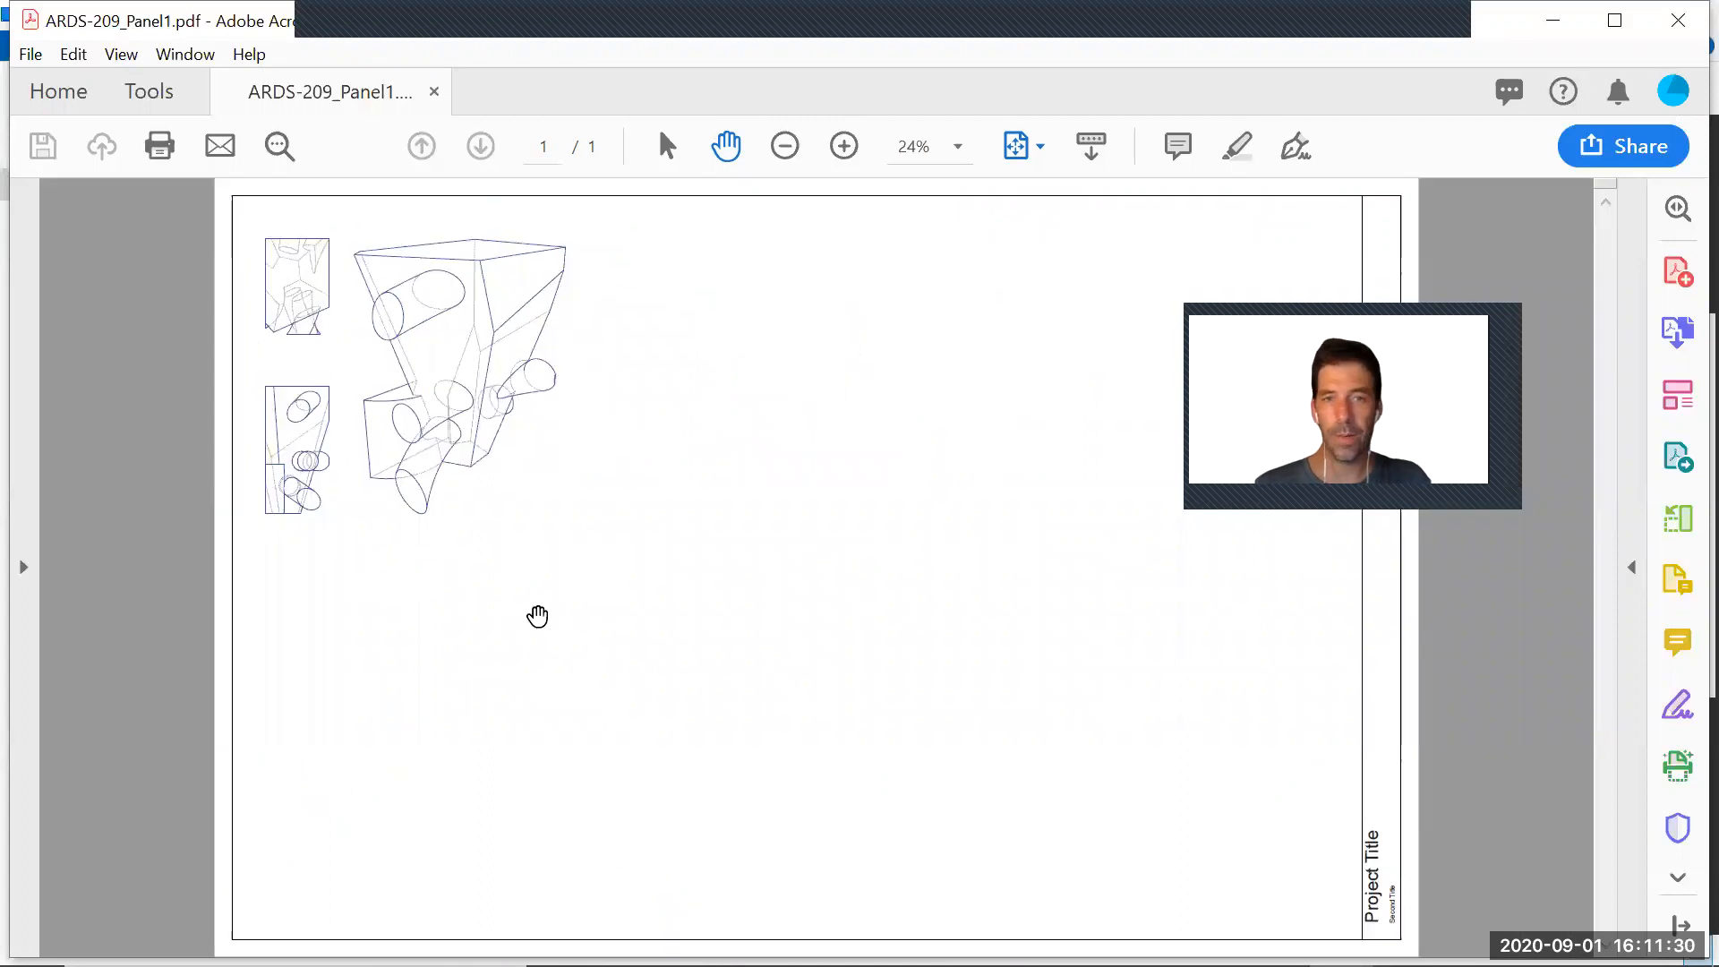
# View the PDF's print settings without printing, and close the PDF to return to InDesign
pyautogui.click(31, 55)
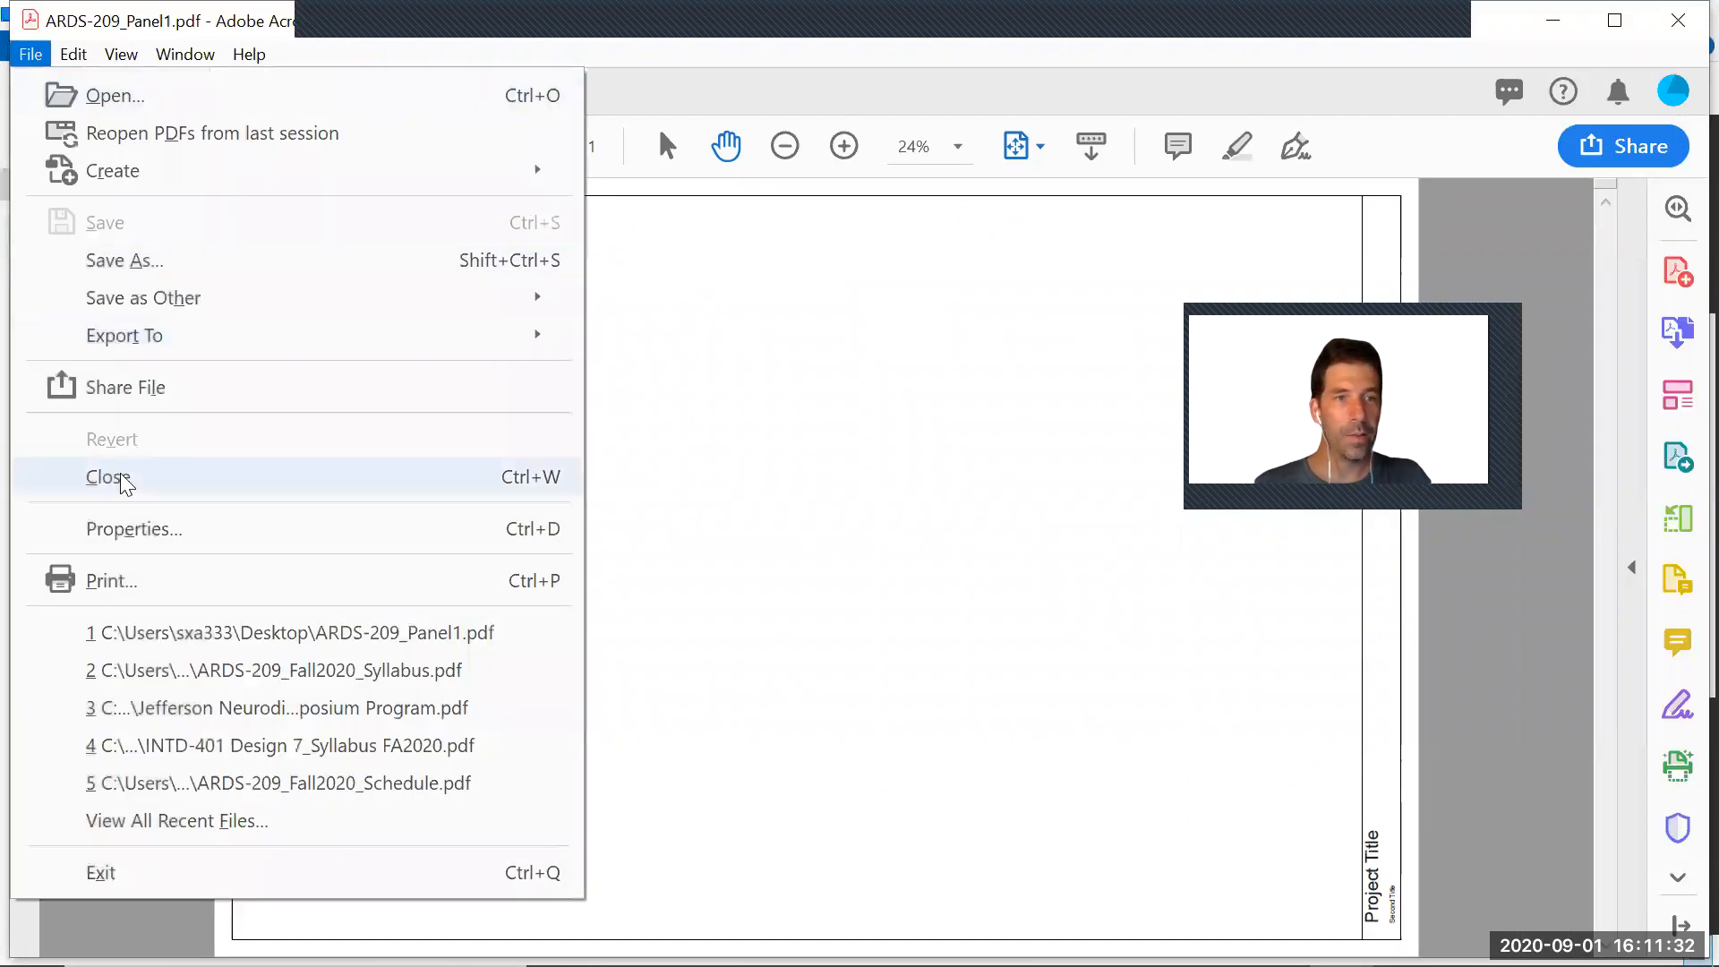
pyautogui.click(115, 580)
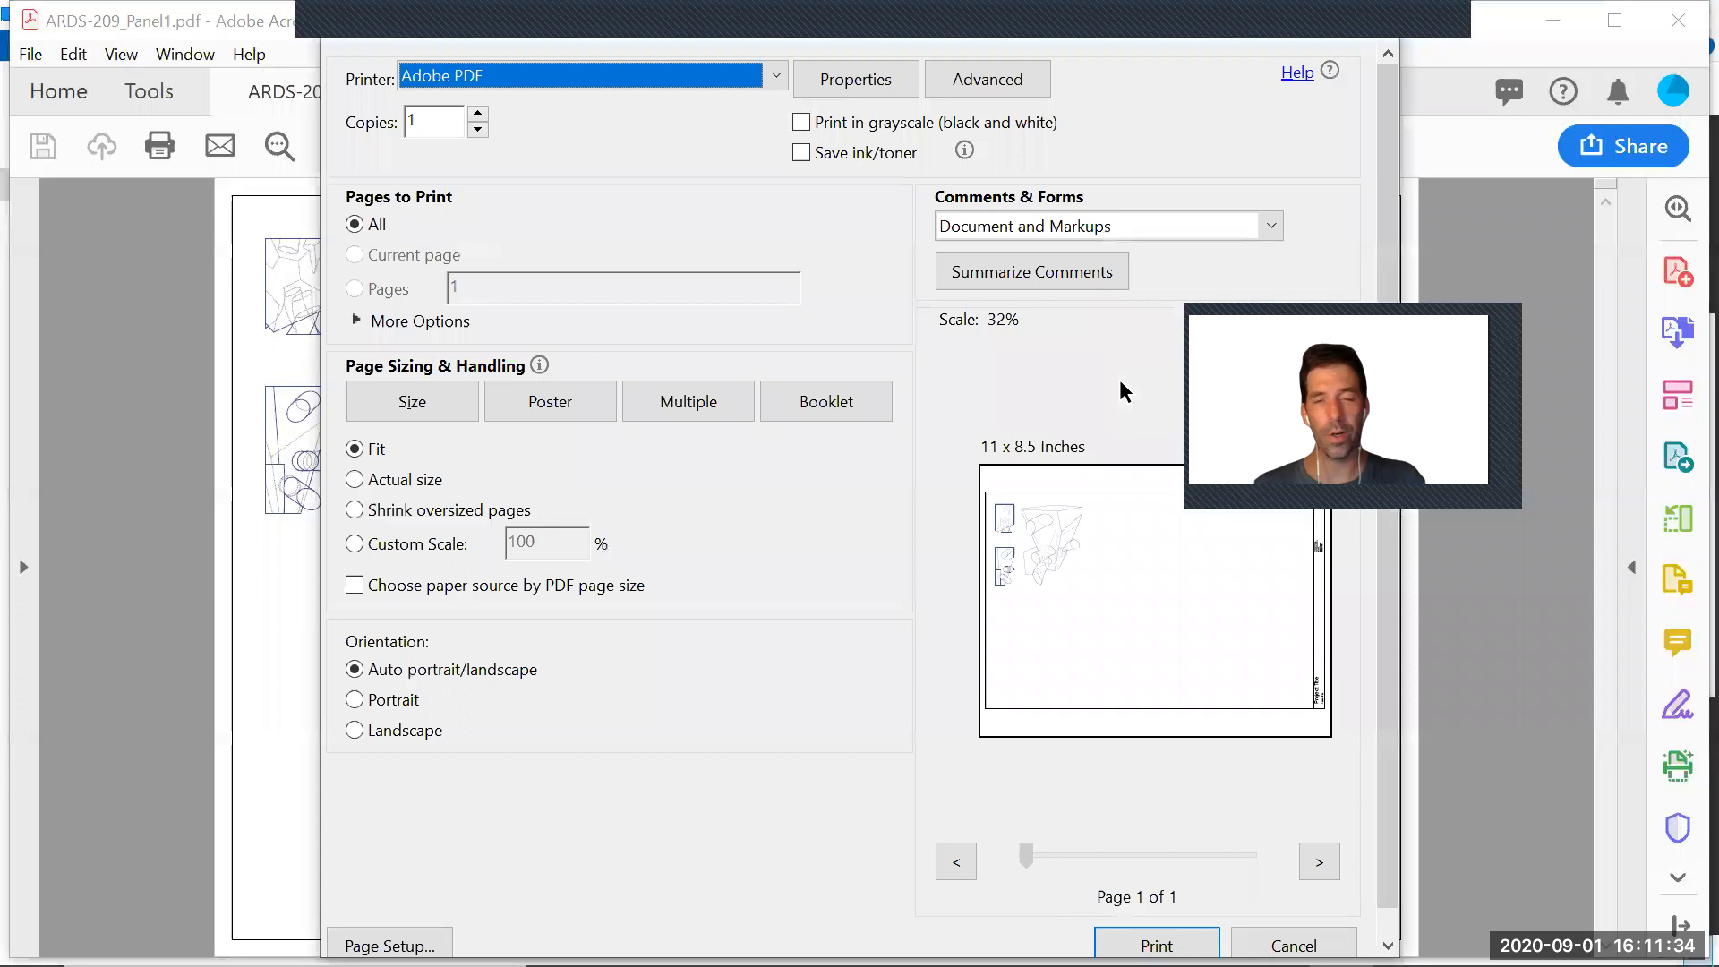
pyautogui.click(1388, 15)
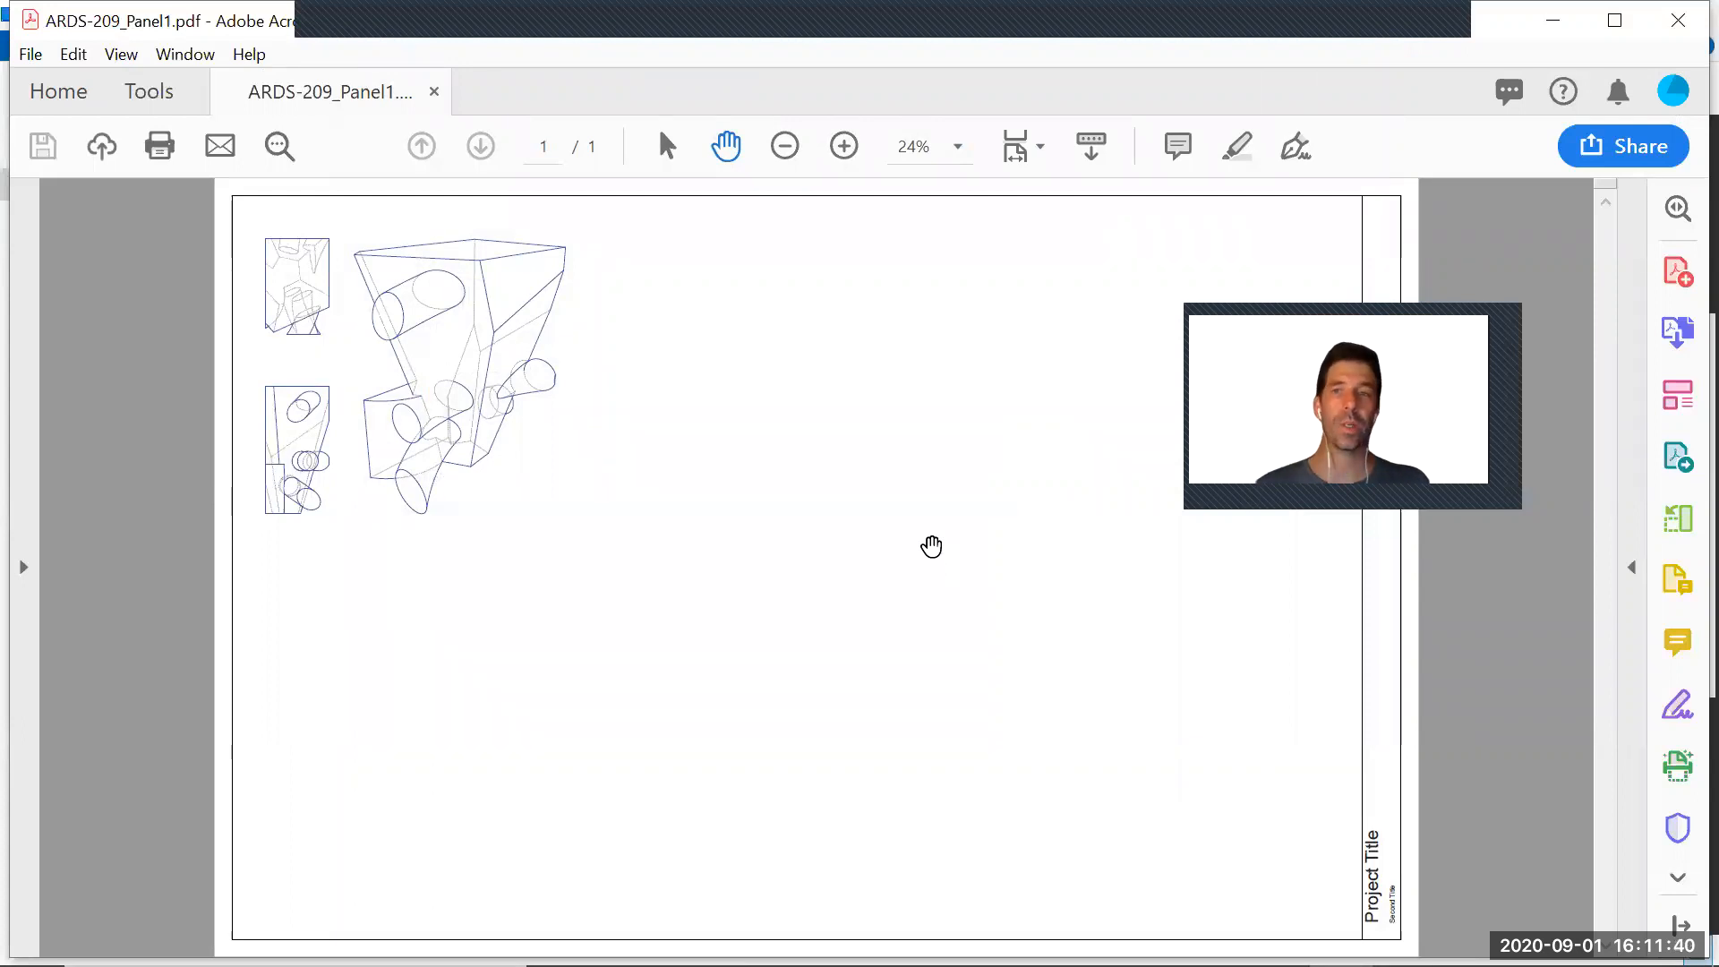
pyautogui.click(1679, 17)
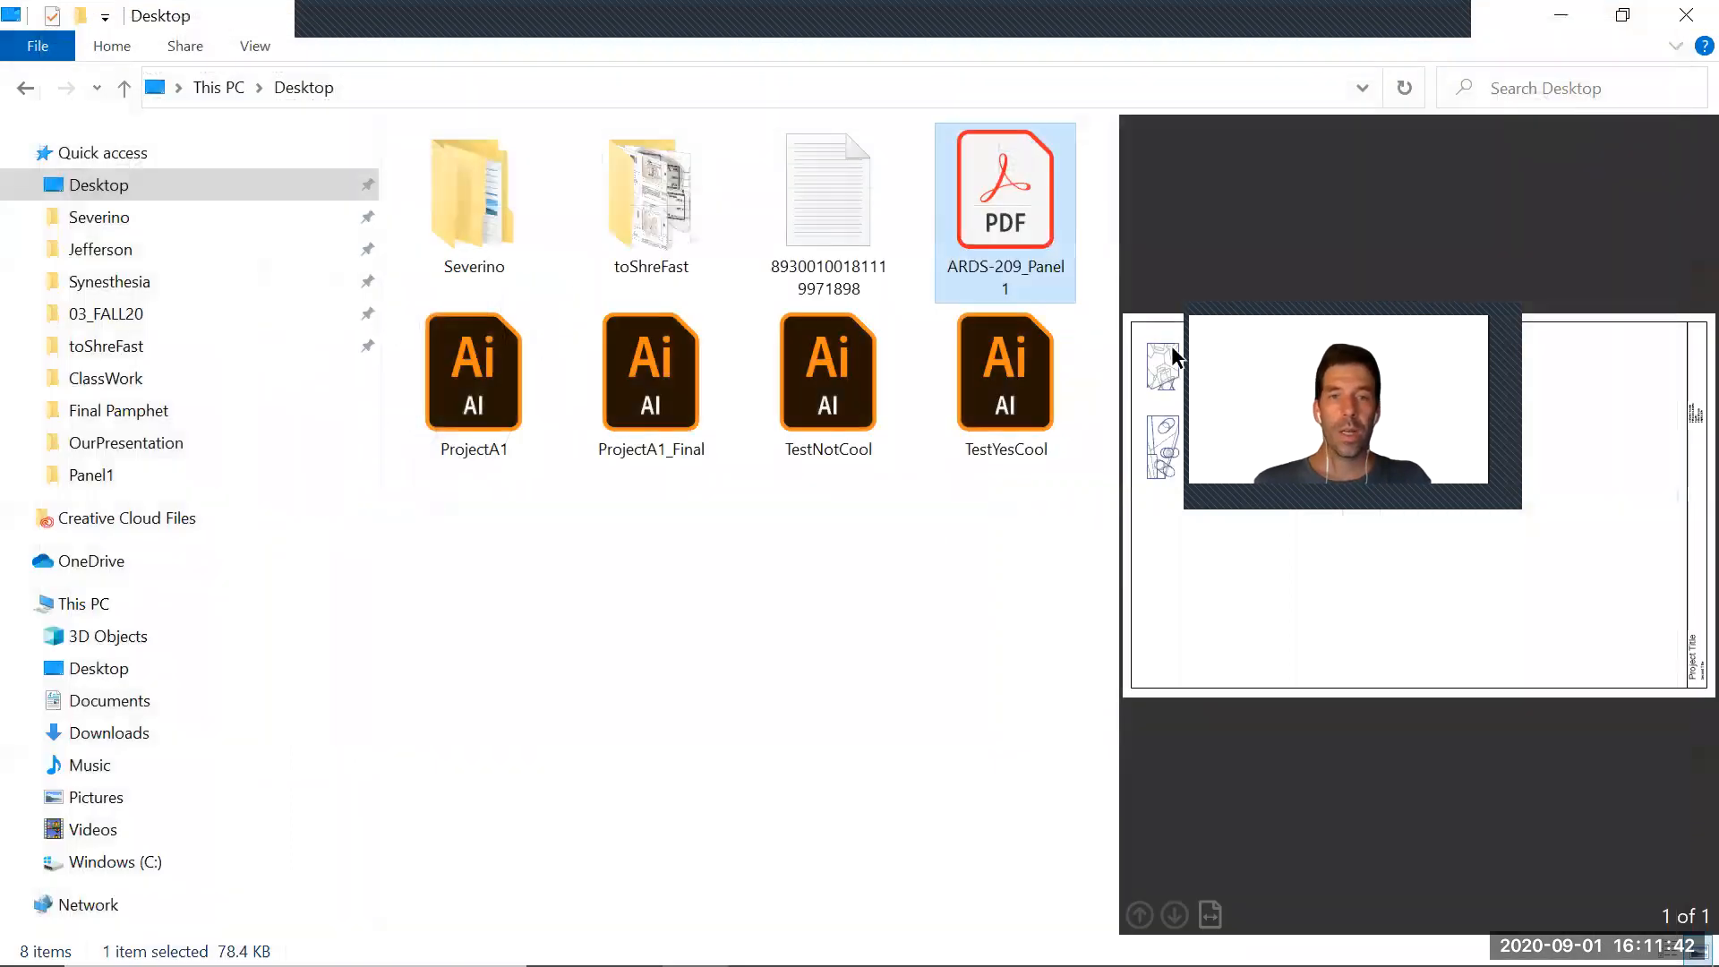
pyautogui.hotkey('alt', 'Tab')
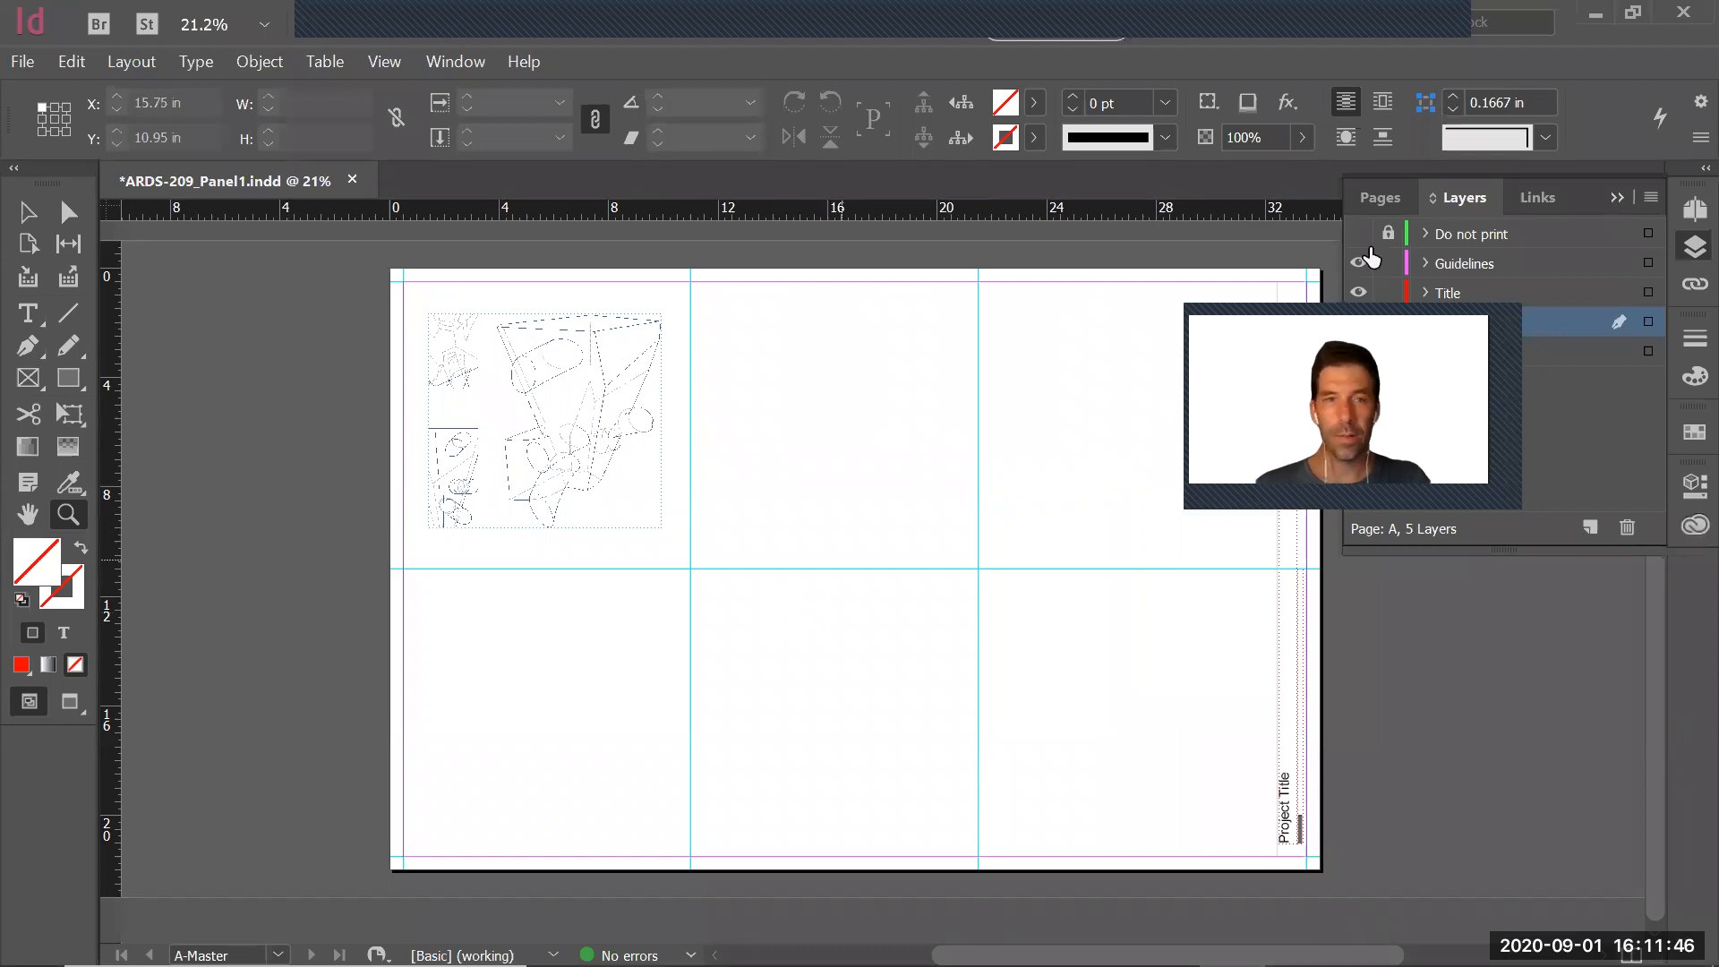
# Show the Do not print layer and move the placed drawing into the cell below the Sample 1 of 6 diagram
pyautogui.click(1358, 234)
pyautogui.press('v')
pyautogui.moveTo(407, 578)
pyautogui.mouseDown()
pyautogui.moveTo(632, 675)
pyautogui.moveTo(641, 798)
pyautogui.moveTo(671, 817)
pyautogui.mouseUp()
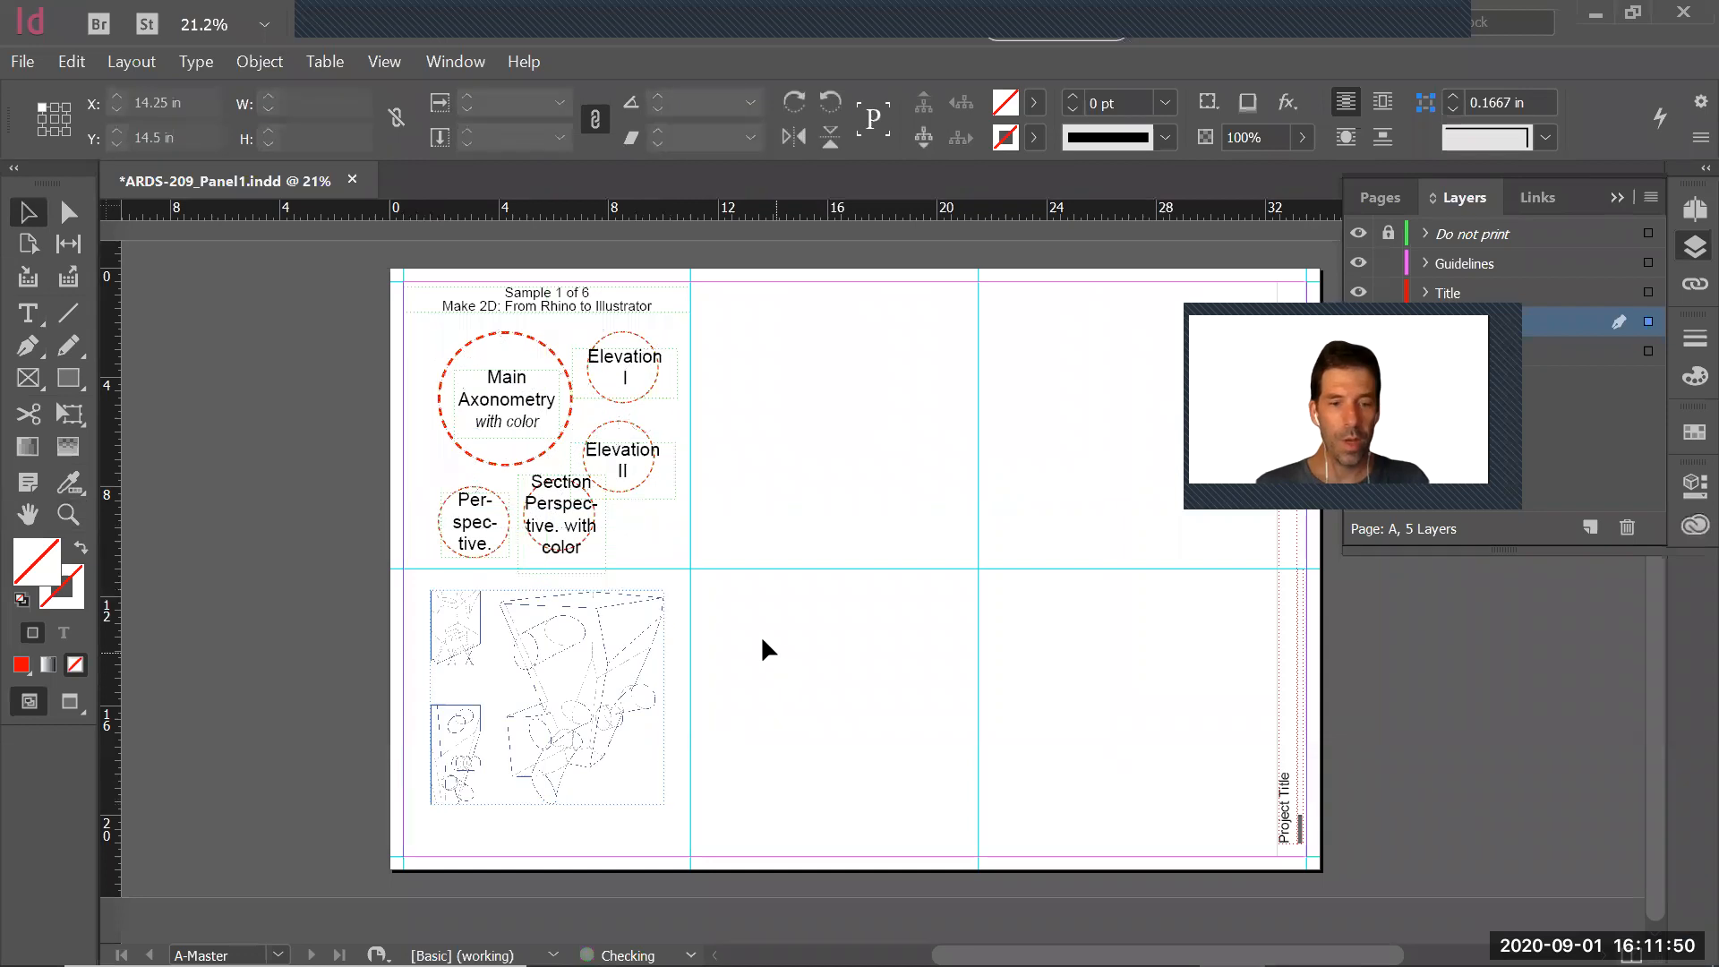
# Examine the Sample 1 of 6 layout guide above the drawing, and switch to ProjectA1_Final in Illustrator
pyautogui.press('z')
pyautogui.click(948, 825)
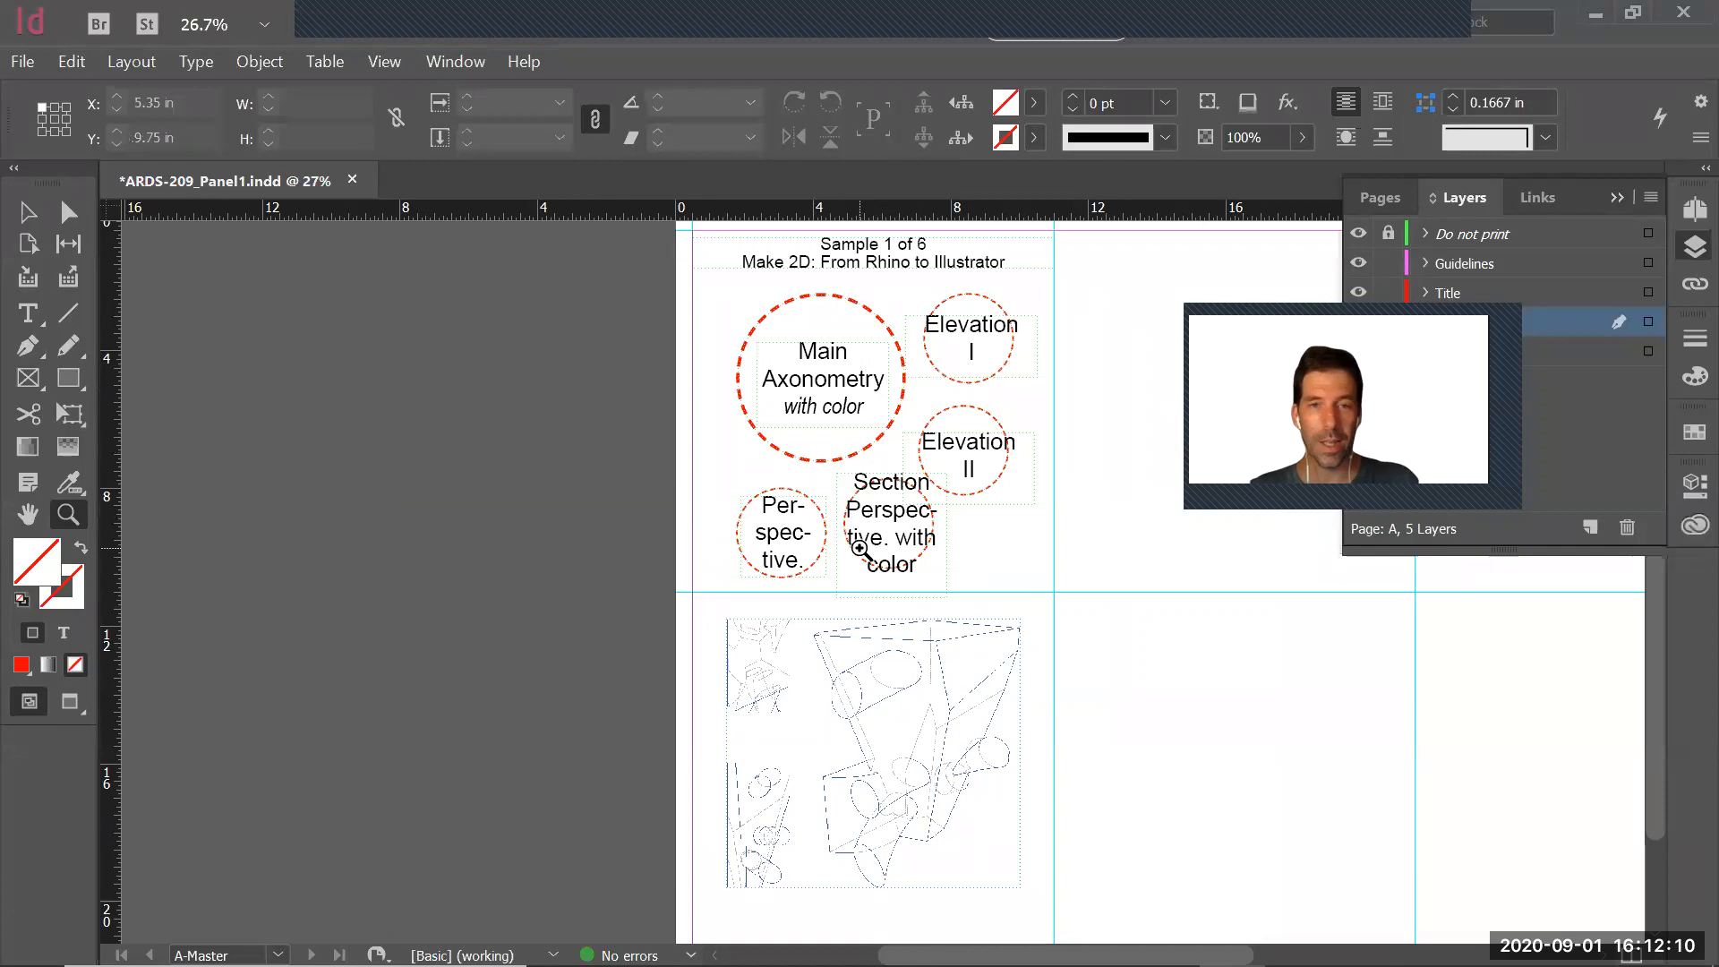
pyautogui.hotkey('alt', 'Tab')
pyautogui.hotkey('alt', 'Tab')
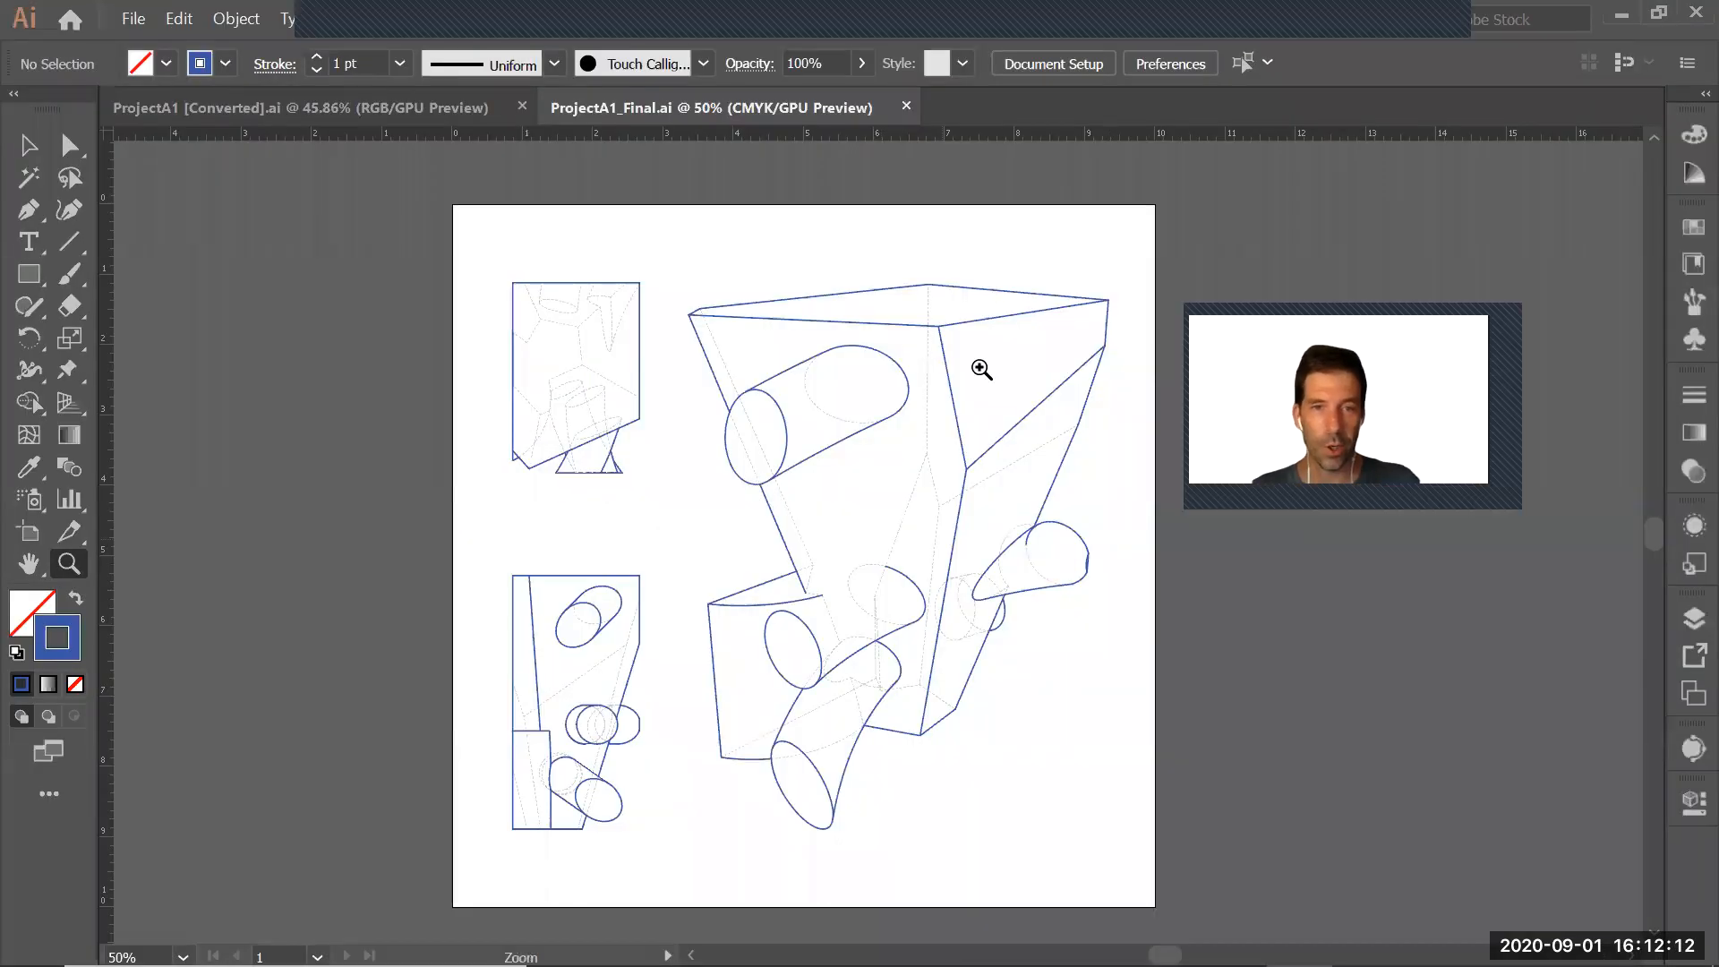